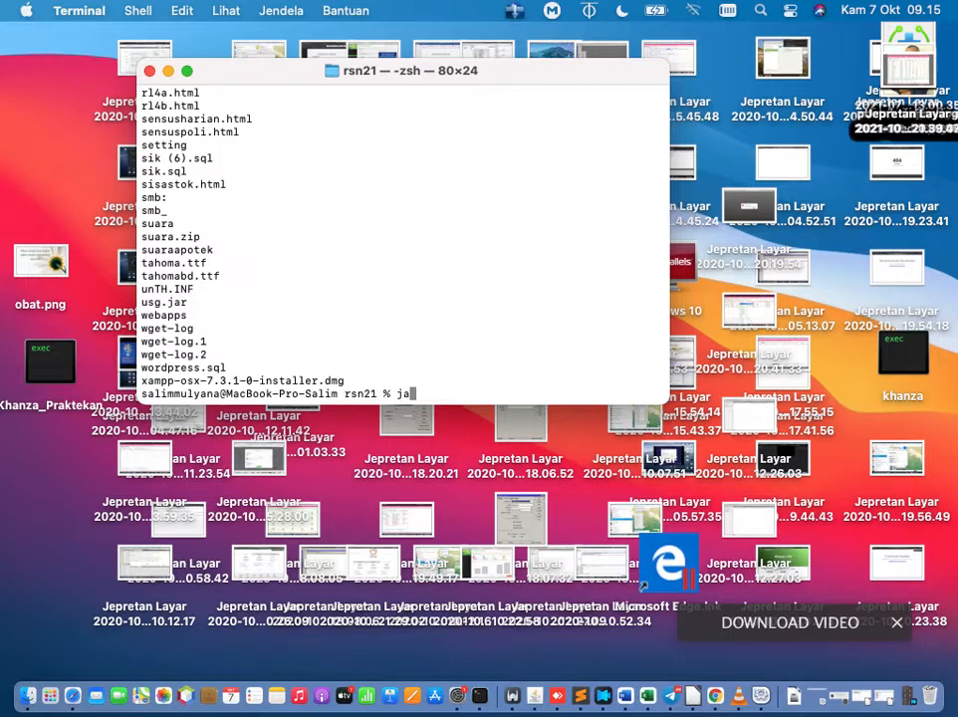
- Launch the hospital application by running khanza.jar with java -jar in the terminal
{"action": "type", "text": "va -jar"}
{"action": "type", "text": "khanza.jar"}
{"action": "key", "text": "Return"}
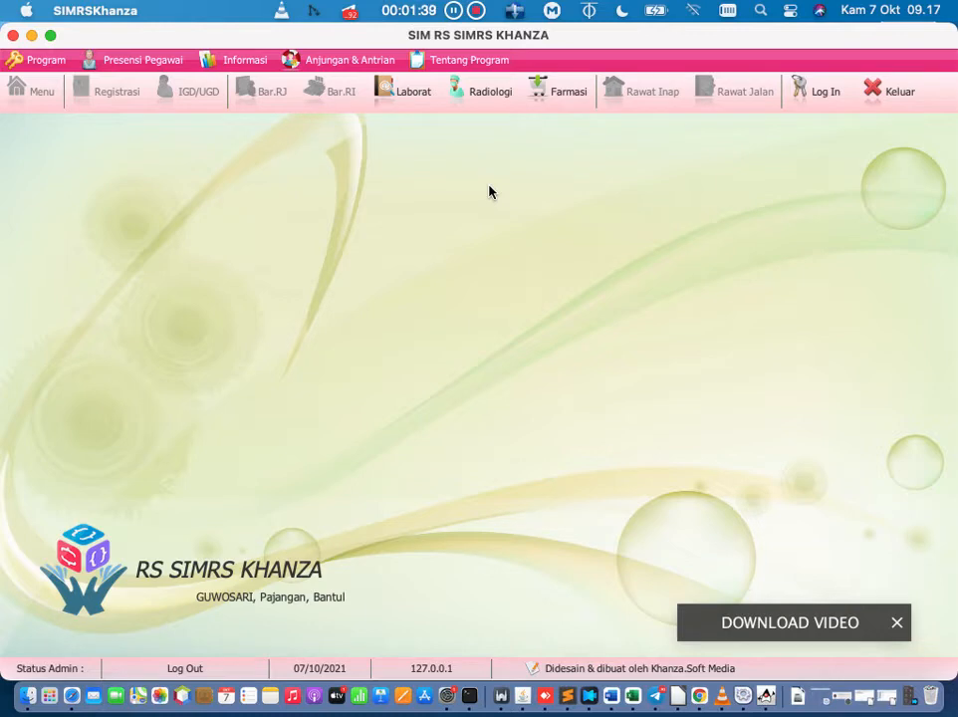
- Log in to the application with the admin ID and password
{"action": "left_click", "coordinate": [814, 92]}
{"action": "type", "text": "•"}
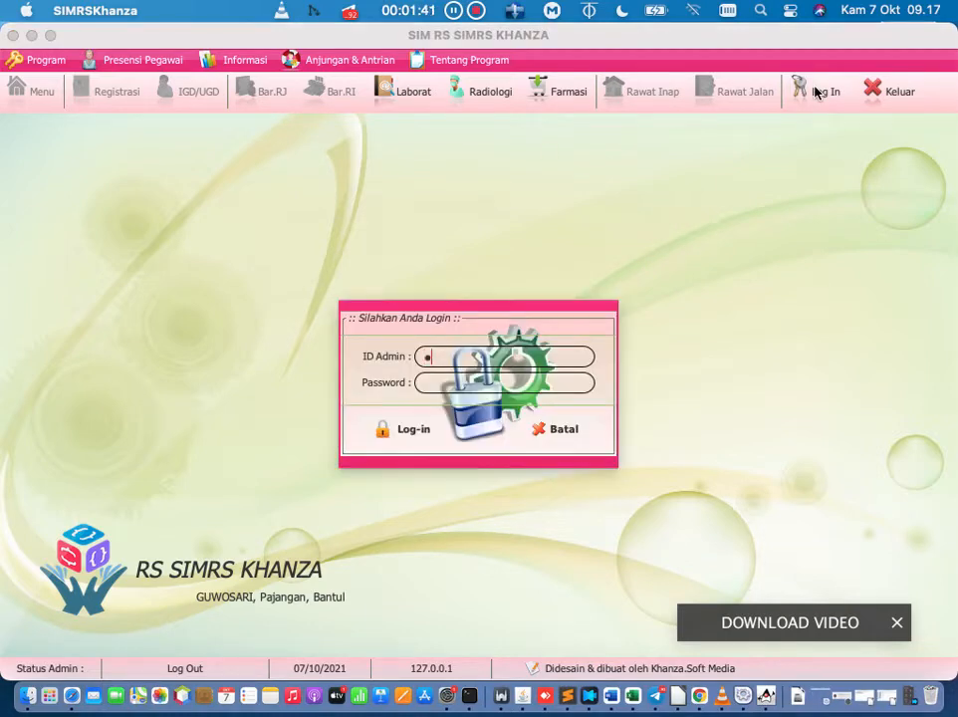
{"action": "type", "text": "••"}
{"action": "key", "text": "Tab"}
{"action": "type", "text": "•••••"}
{"action": "key", "text": "Return"}
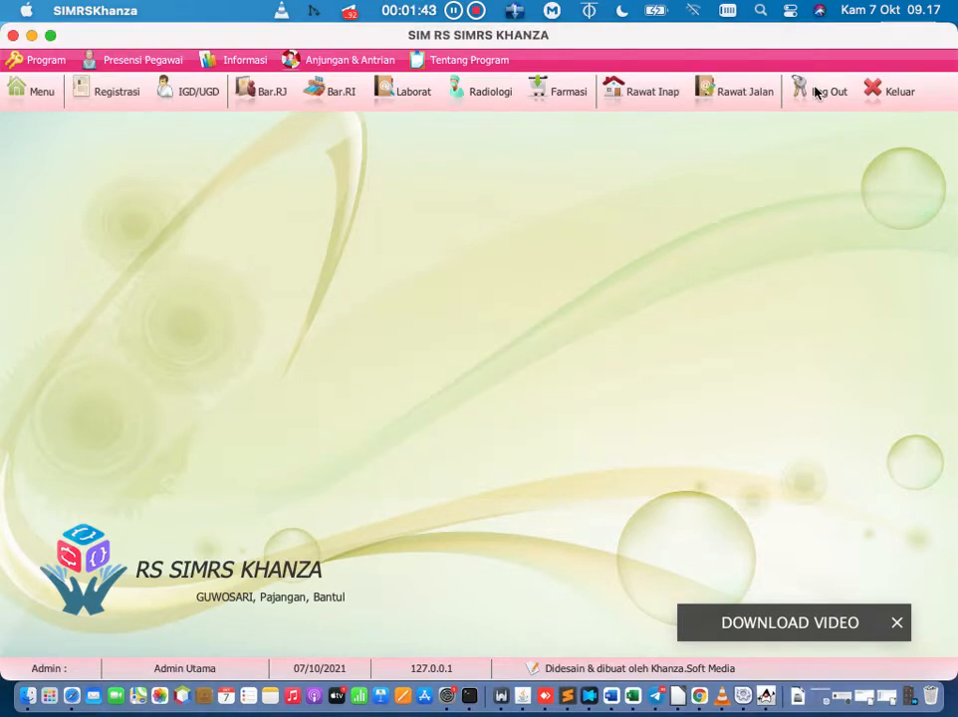
- Find the modules matching "tarif rad" in the main menu and open Tarif Radiologi
{"action": "left_click", "coordinate": [22, 88]}
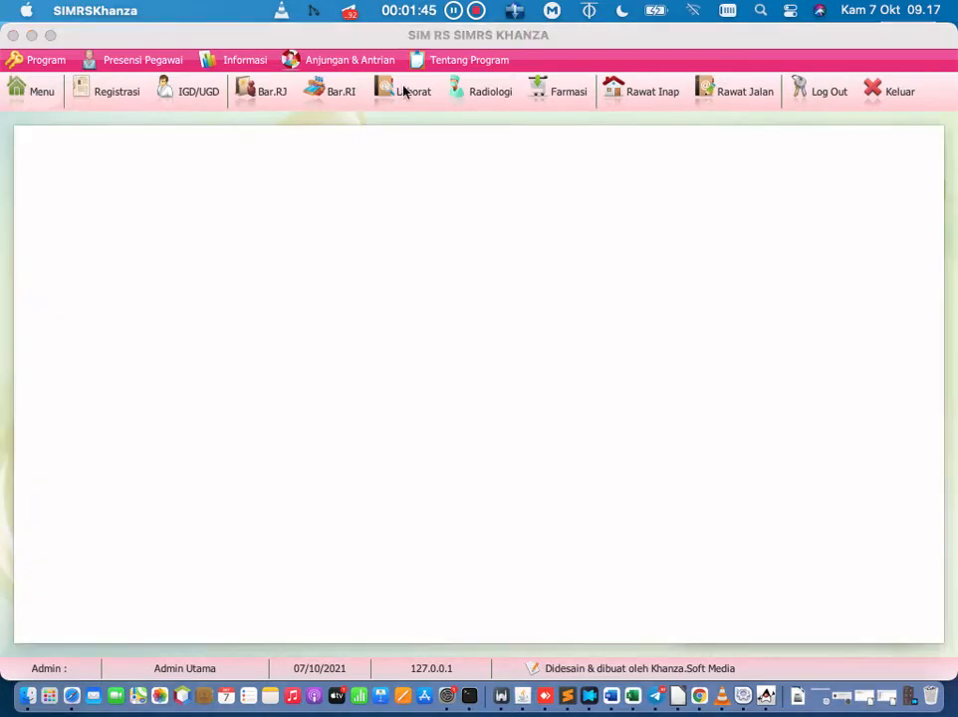
{"action": "left_click", "coordinate": [614, 158]}
{"action": "type", "text": "ta"}
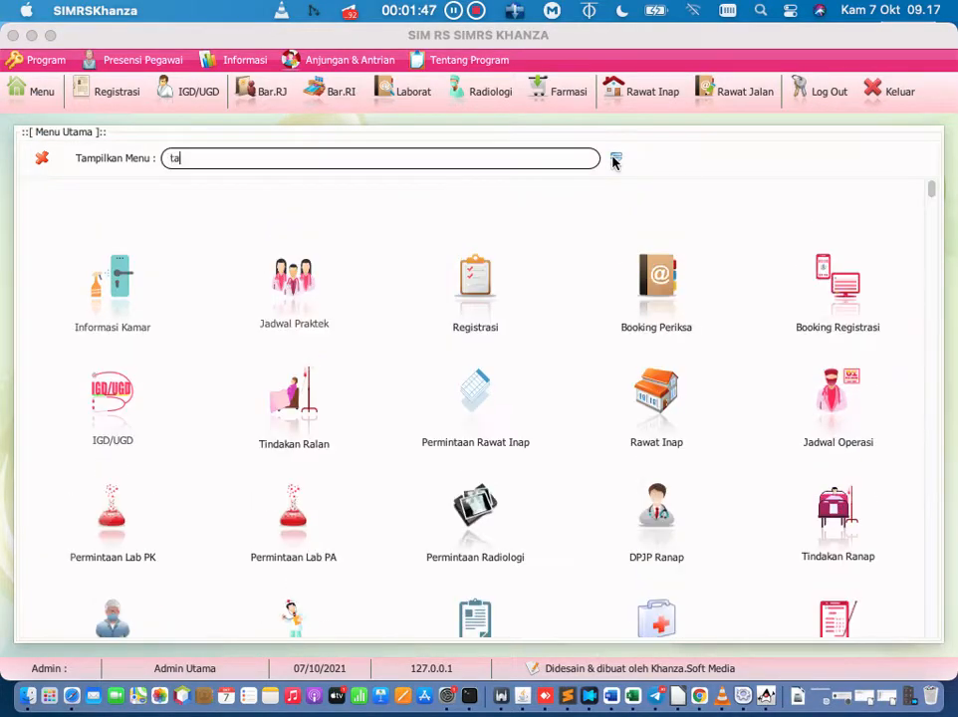
{"action": "type", "text": "rif rad"}
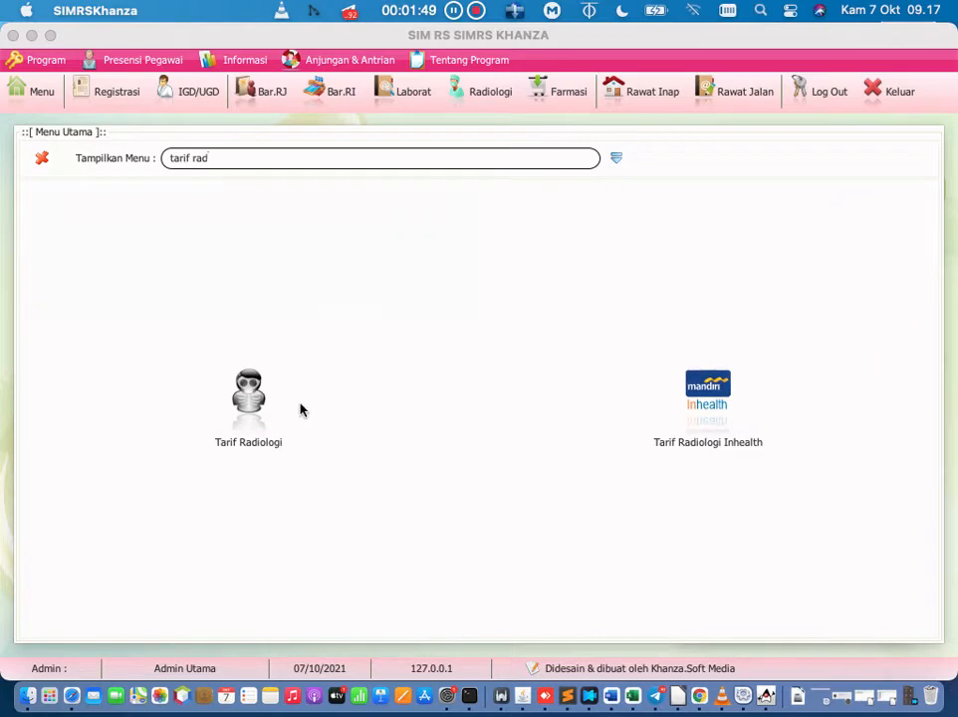
{"action": "left_click", "coordinate": [265, 412]}
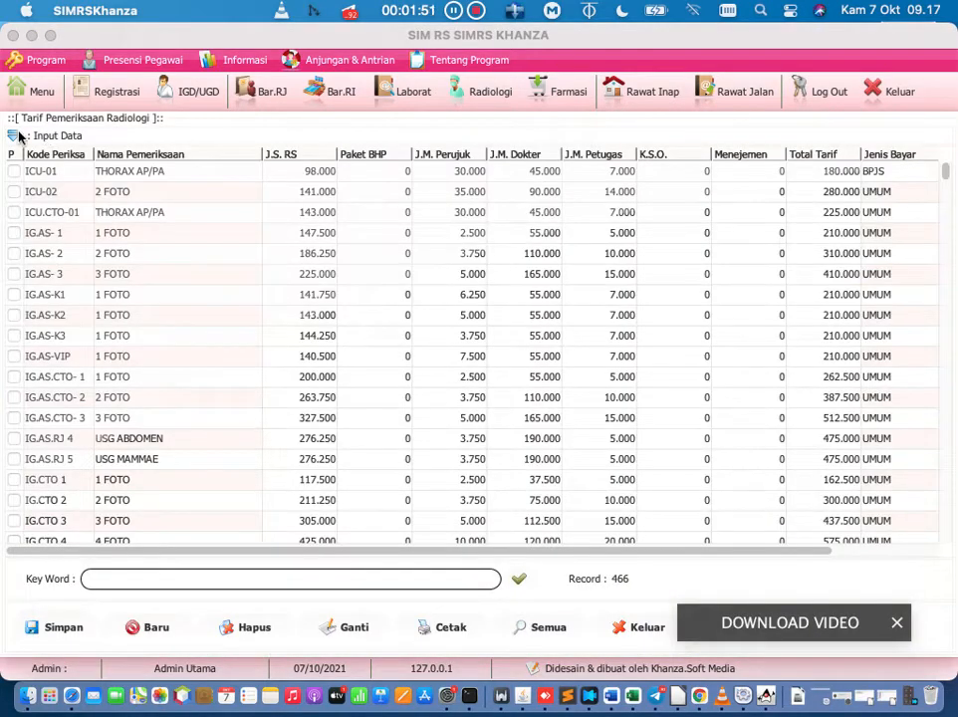
- Load the ICU-01 THORAX AP/PA tariff into the entry form, check its Paket BHP and Manajemen fields, and close the tariff window
{"action": "left_click", "coordinate": [17, 136]}
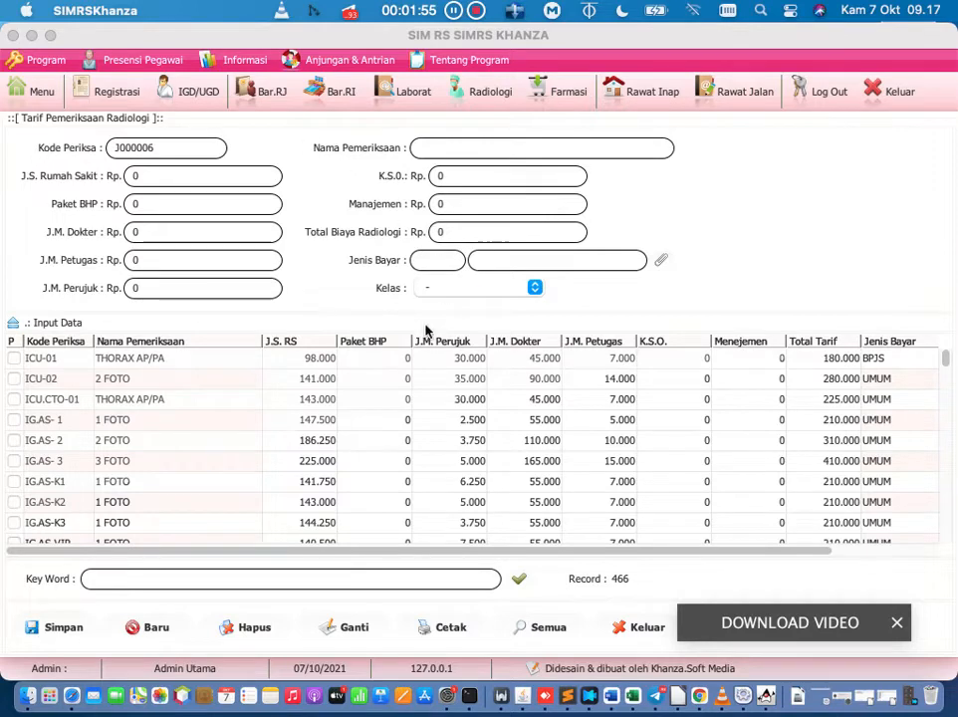
{"action": "left_click", "coordinate": [195, 362]}
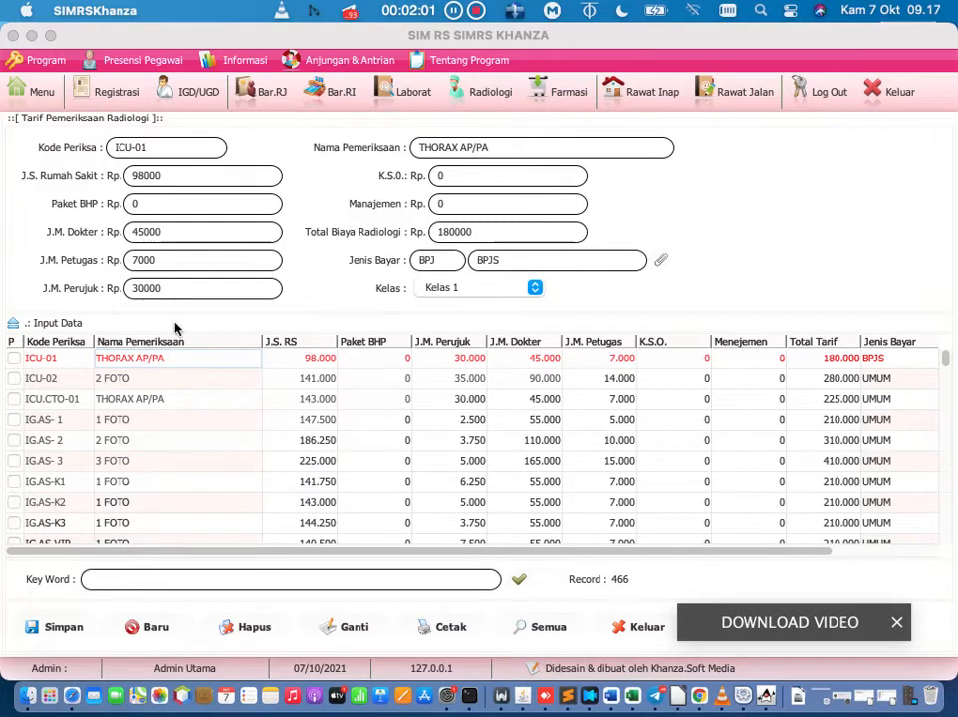
{"action": "left_click_drag", "start_coordinate": [182, 205], "coordinate": [114, 200]}
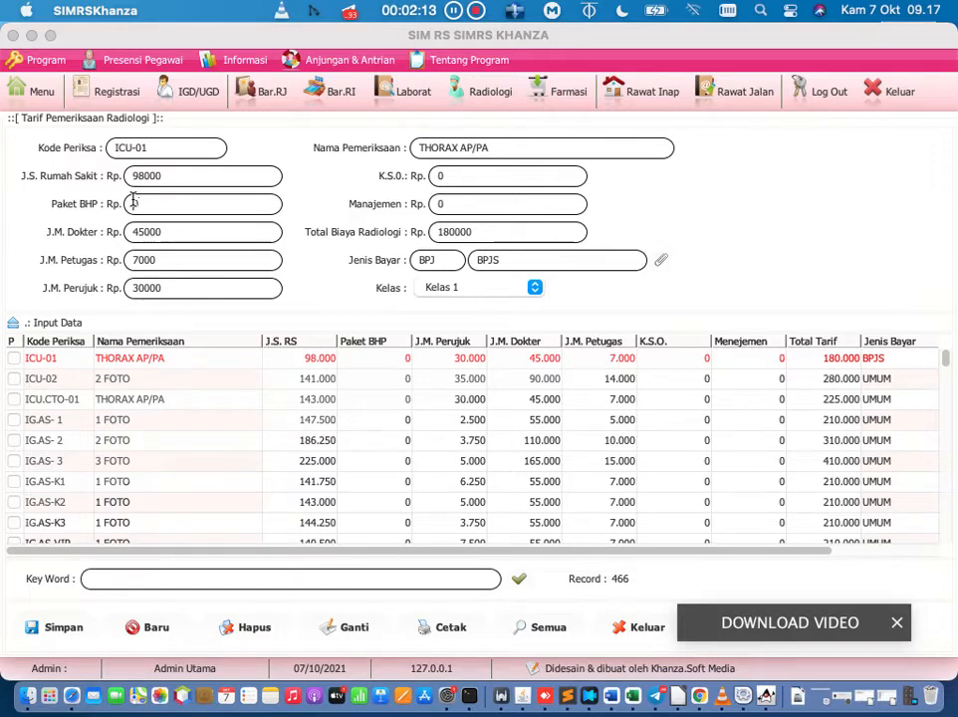
{"action": "type", "text": "0"}
{"action": "left_click", "coordinate": [457, 206]}
{"action": "left_click", "coordinate": [635, 627]}
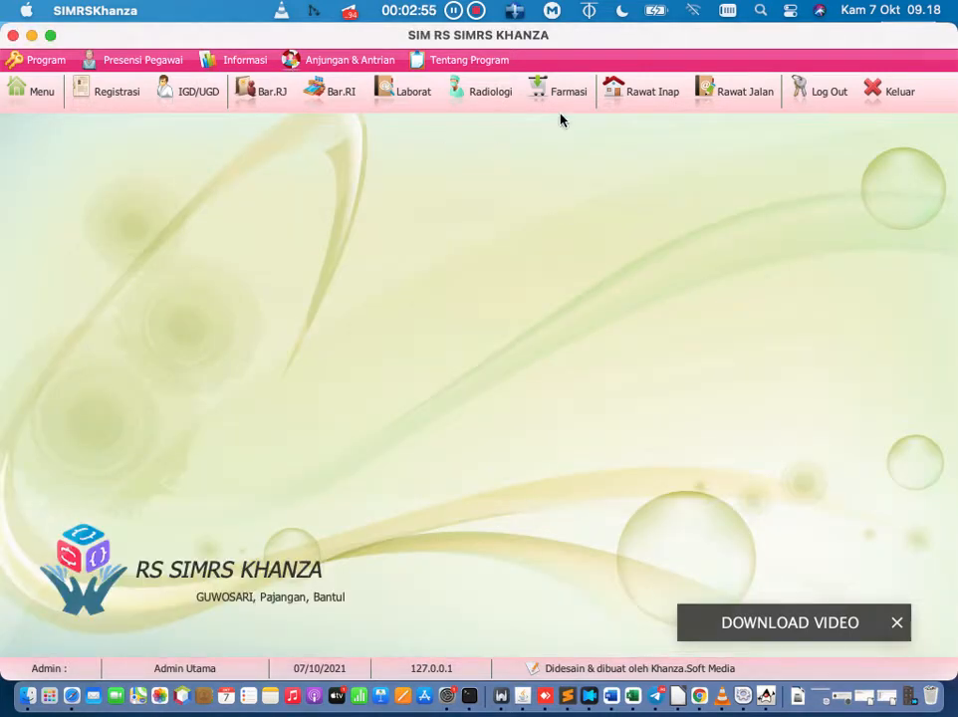
- View the Data Pemberian Obat/BHP window for the first patient in the inpatient list and close it
{"action": "left_click", "coordinate": [655, 97]}
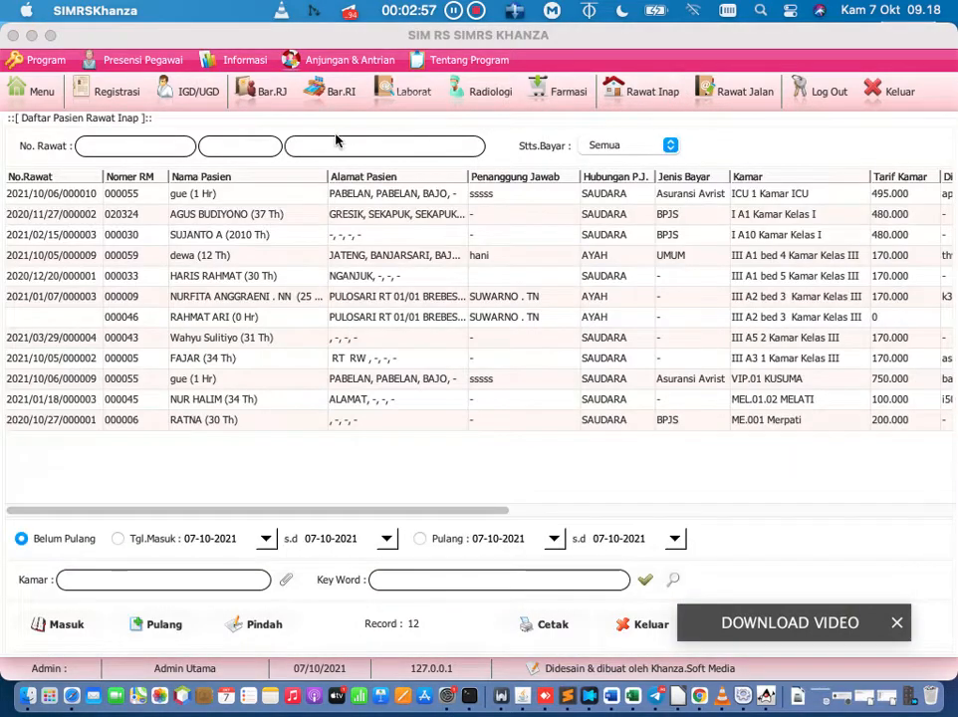
{"action": "left_click", "coordinate": [132, 95]}
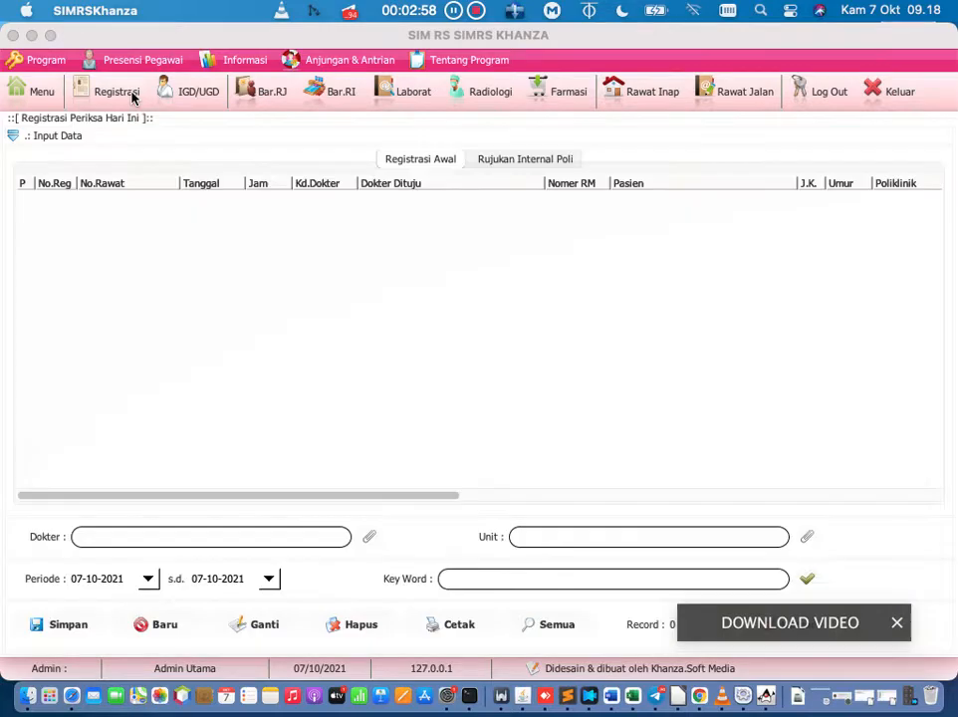
{"action": "left_click", "coordinate": [669, 93]}
{"action": "left_click", "coordinate": [212, 192]}
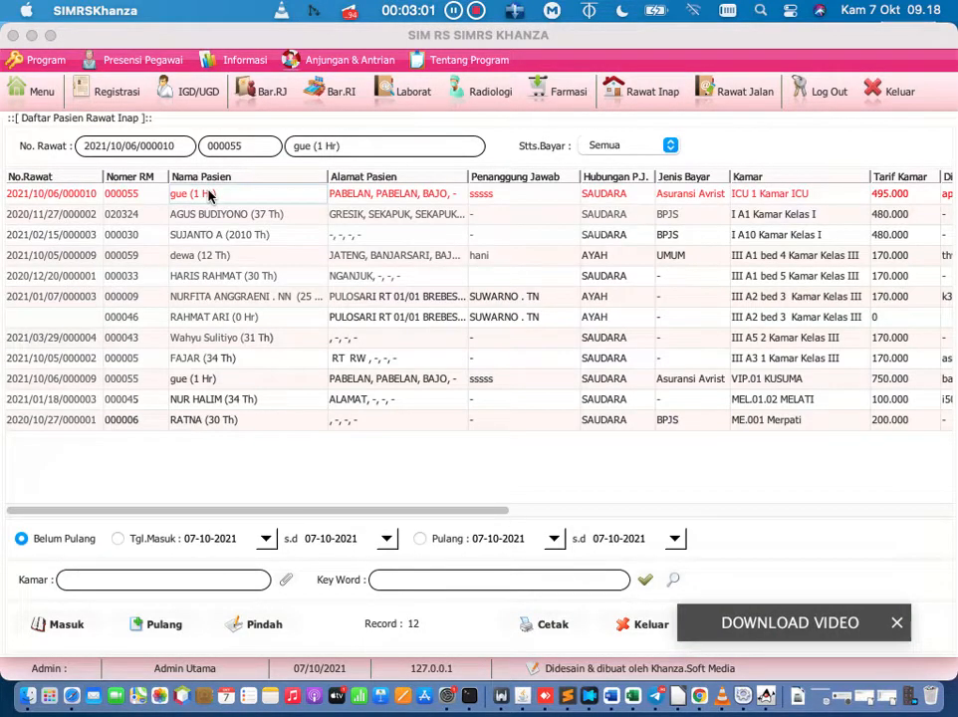
{"action": "right_click", "coordinate": [207, 192]}
{"action": "mouse_move", "coordinate": [307, 253]}
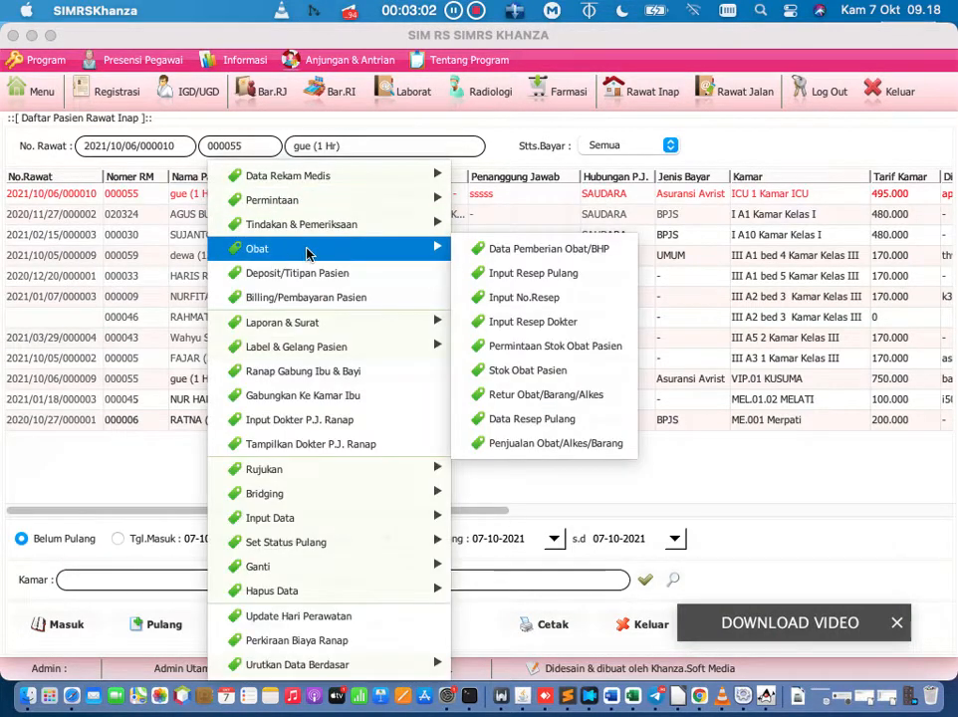
{"action": "left_click", "coordinate": [489, 247]}
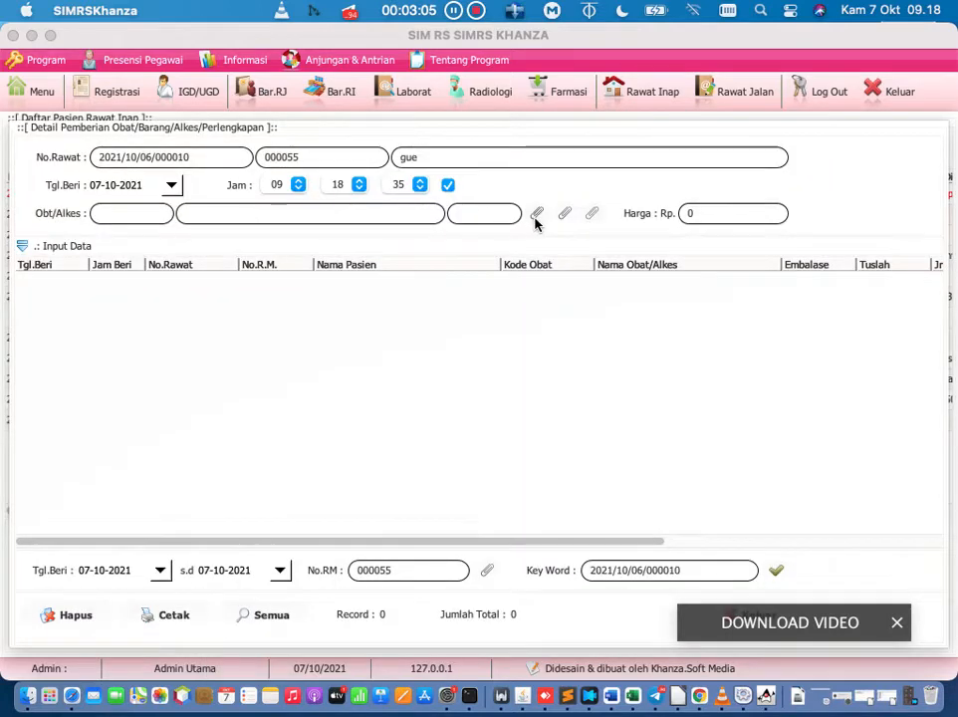
{"action": "left_click", "coordinate": [653, 436]}
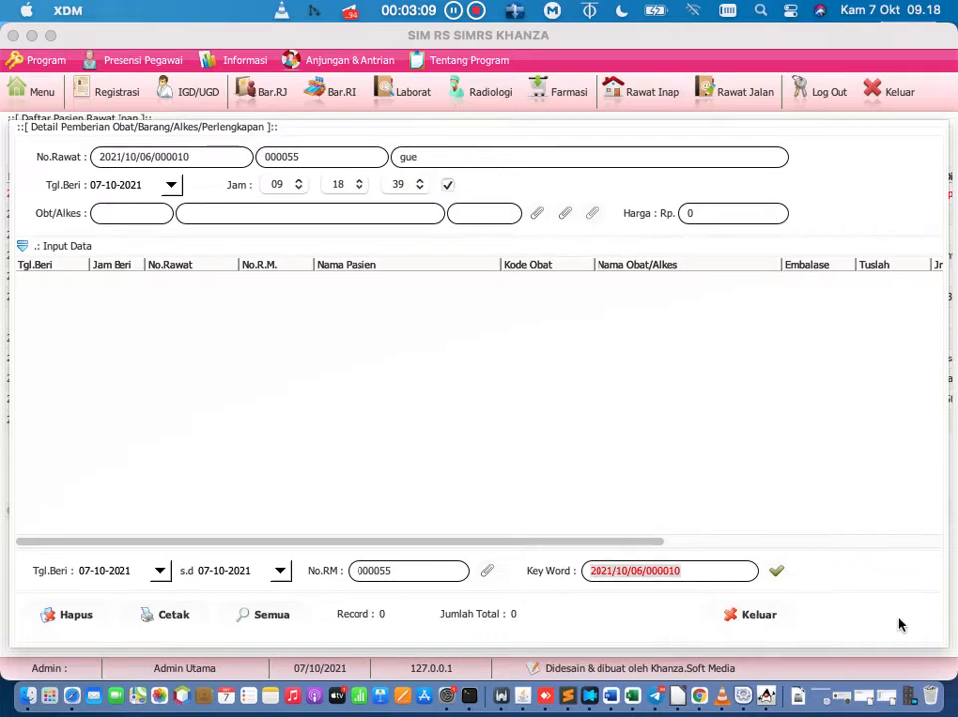
{"action": "left_click", "coordinate": [764, 624]}
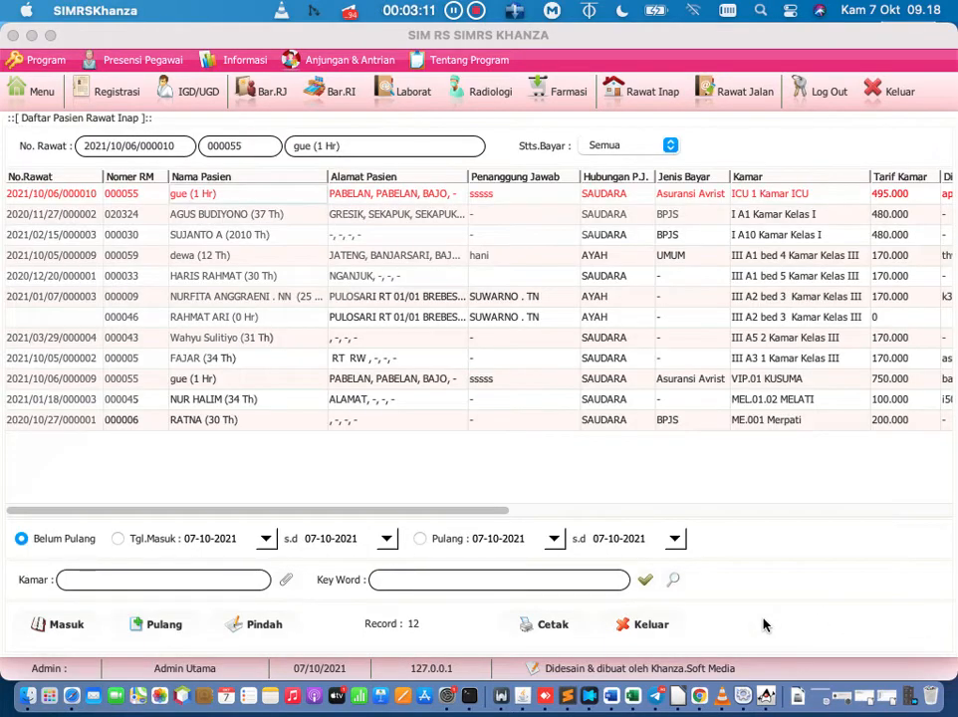
- Reopen the Tarif Radiologi list from the main menu to view it and close it
{"action": "left_click", "coordinate": [41, 88]}
{"action": "left_click", "coordinate": [252, 402]}
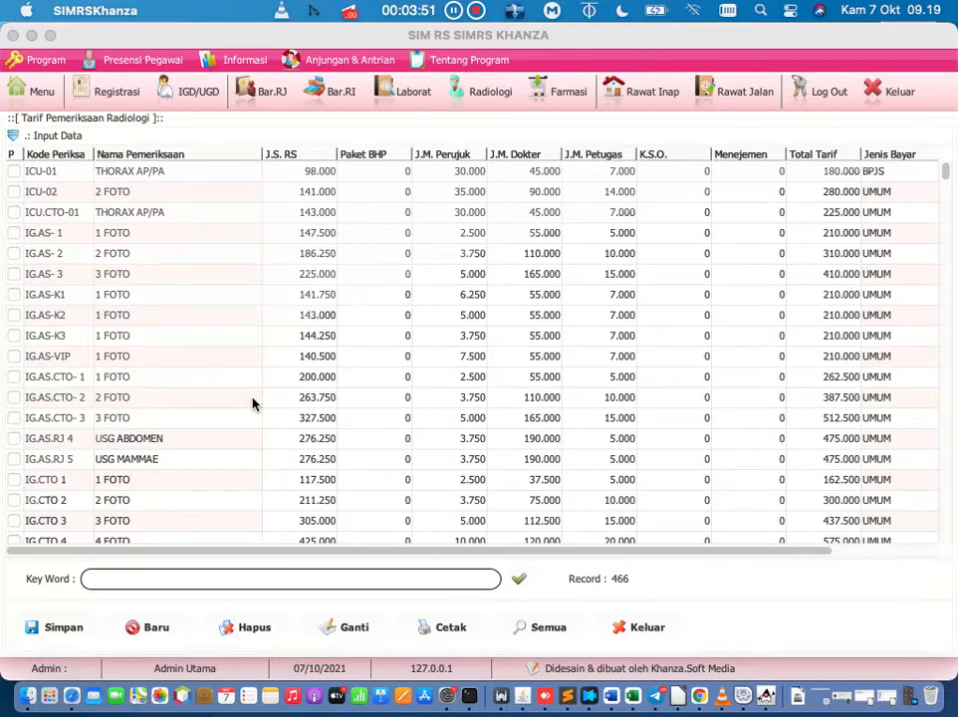
{"action": "left_click", "coordinate": [659, 635]}
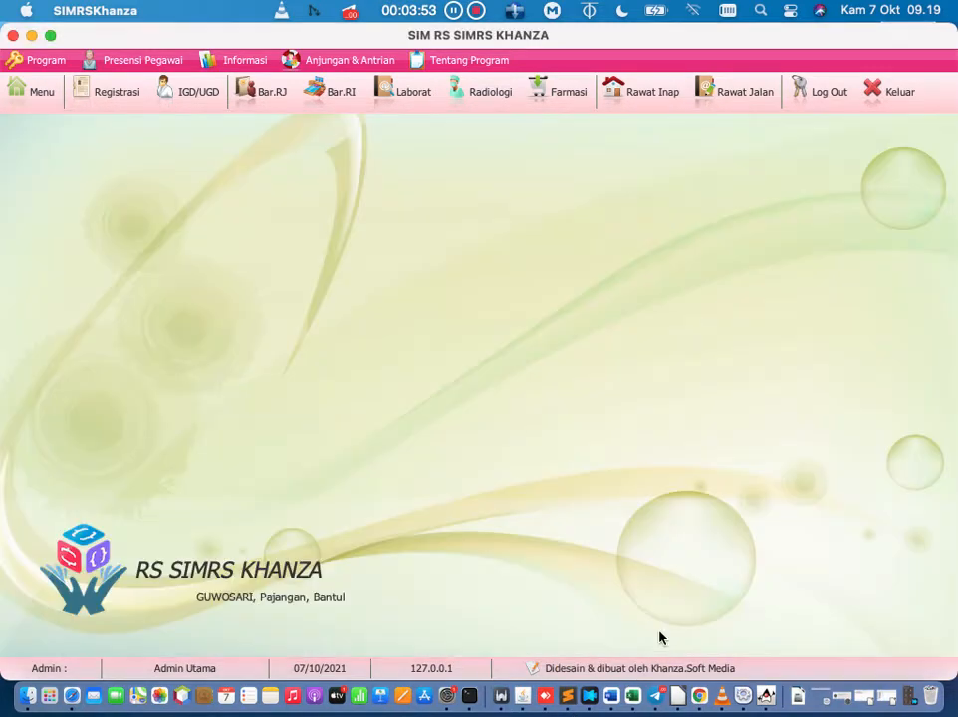
- Open the registration list and show the registrations from 01-10-2021 to 07-10-2021
{"action": "left_click", "coordinate": [100, 89]}
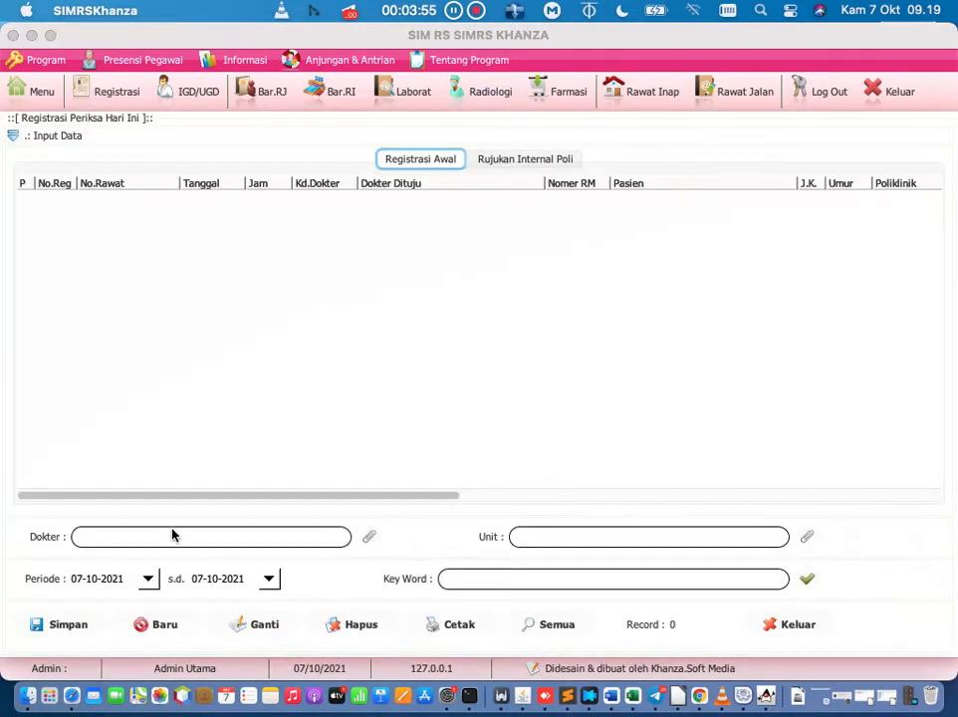
{"action": "left_click", "coordinate": [148, 580]}
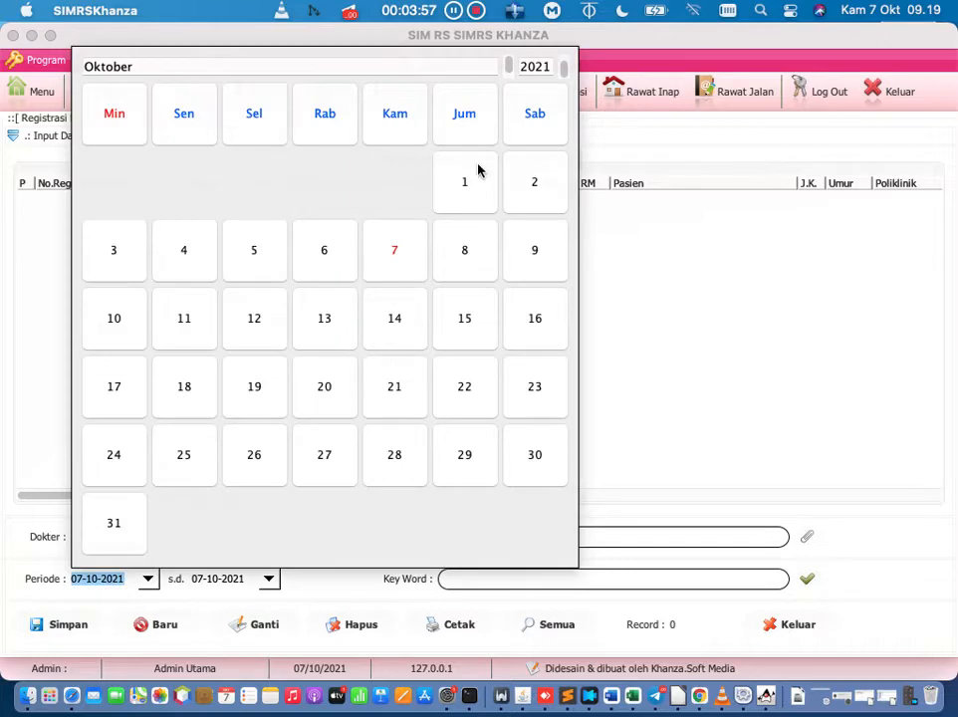
{"action": "left_click", "coordinate": [478, 172]}
{"action": "left_click", "coordinate": [809, 578]}
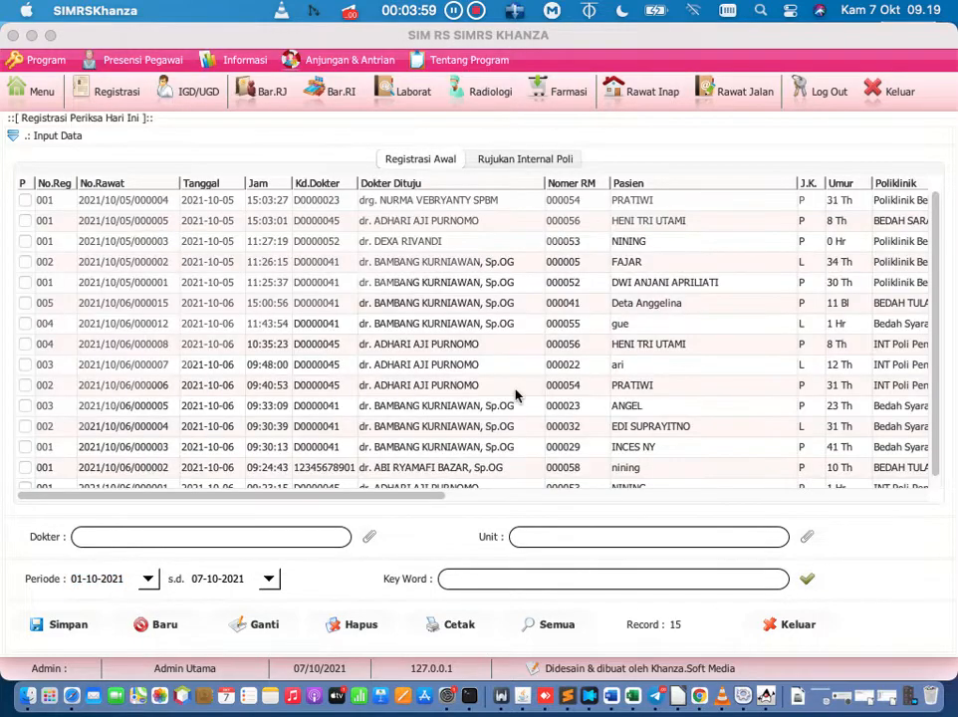
- Open Pemberian Obat/BHP for the first registration in the list and bring up its medicine and BHP selection table
{"action": "left_click", "coordinate": [381, 204]}
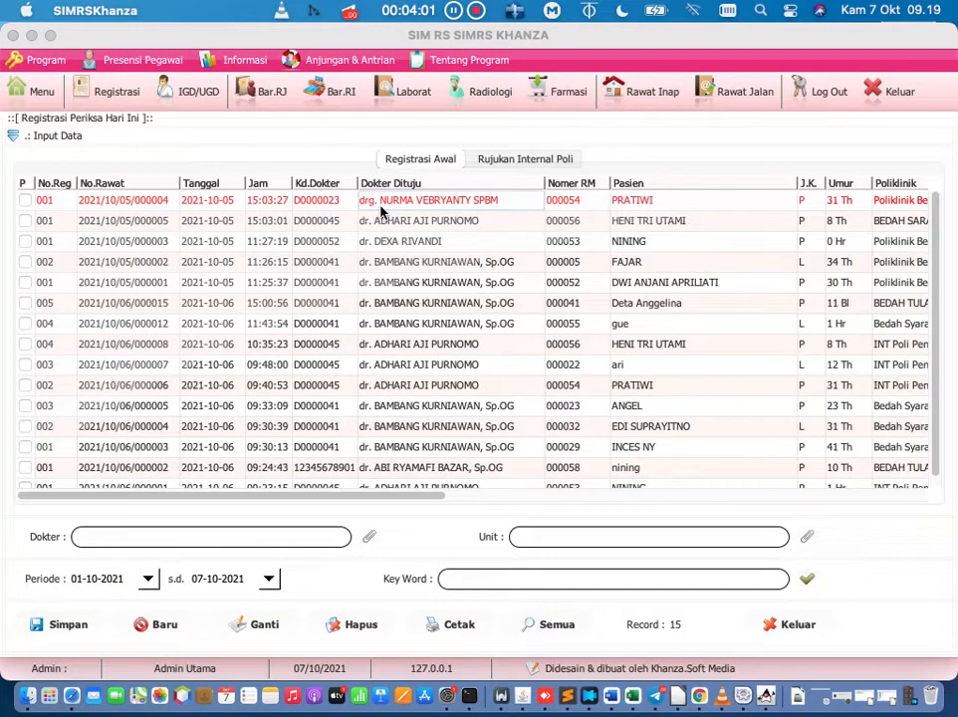
{"action": "right_click", "coordinate": [381, 209]}
{"action": "mouse_move", "coordinate": [485, 330]}
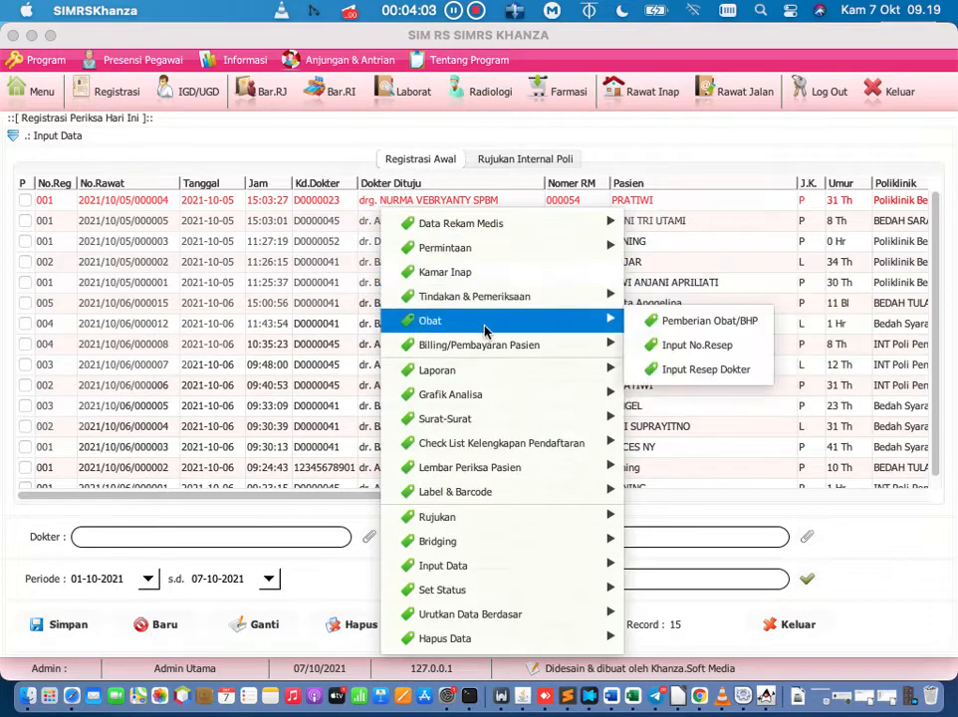
{"action": "left_click", "coordinate": [672, 320]}
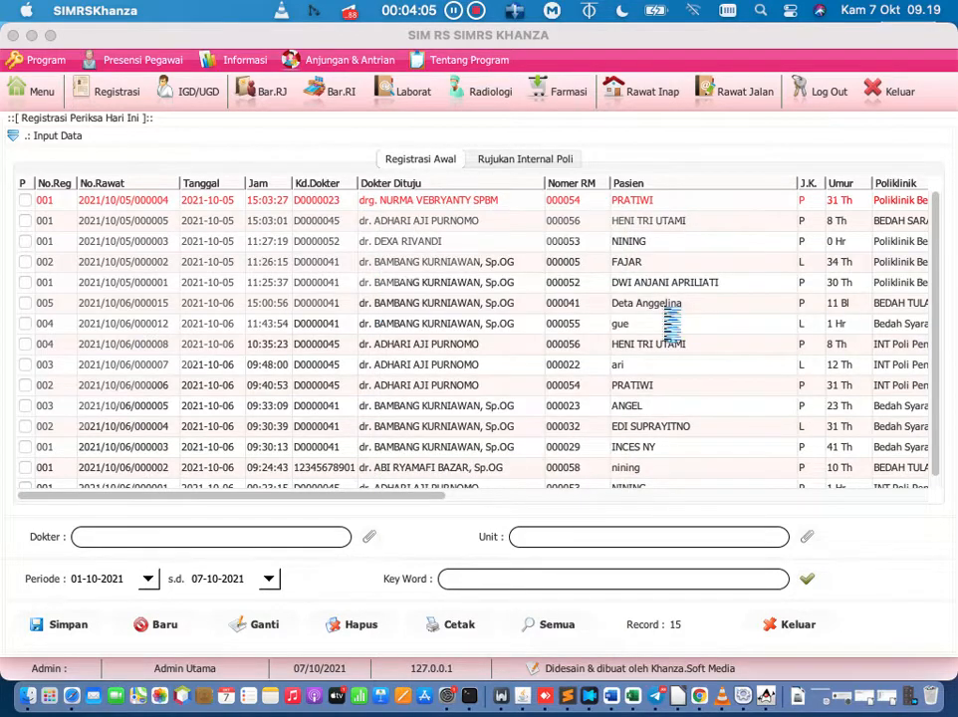
{"action": "left_click", "coordinate": [539, 218]}
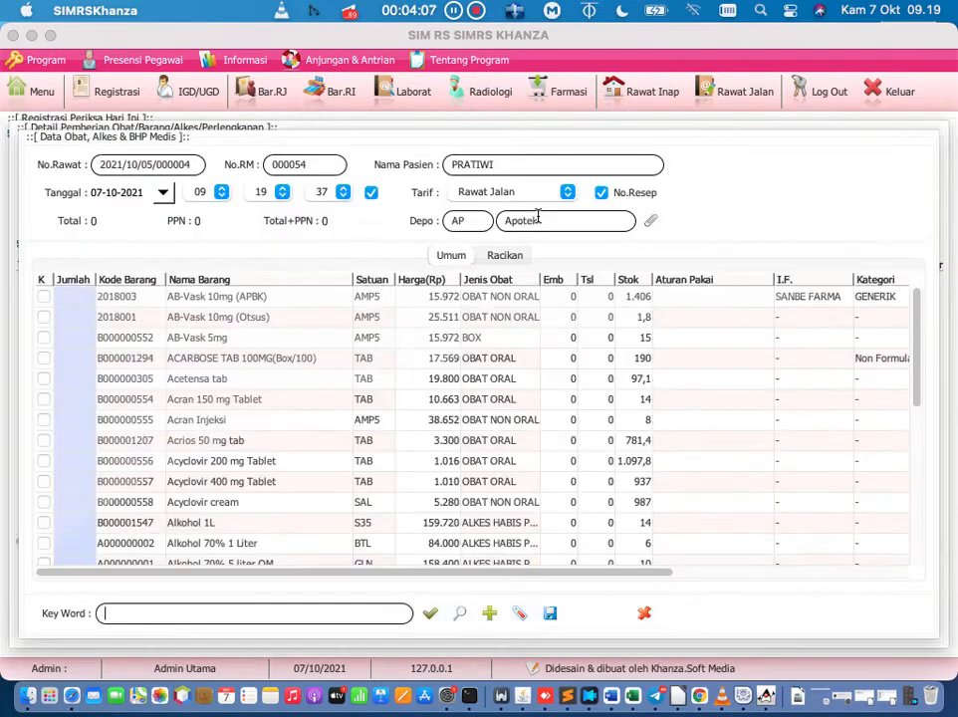
- Change the depot to KUSUMA and refresh the medicine table for that depot
{"action": "left_click", "coordinate": [651, 221]}
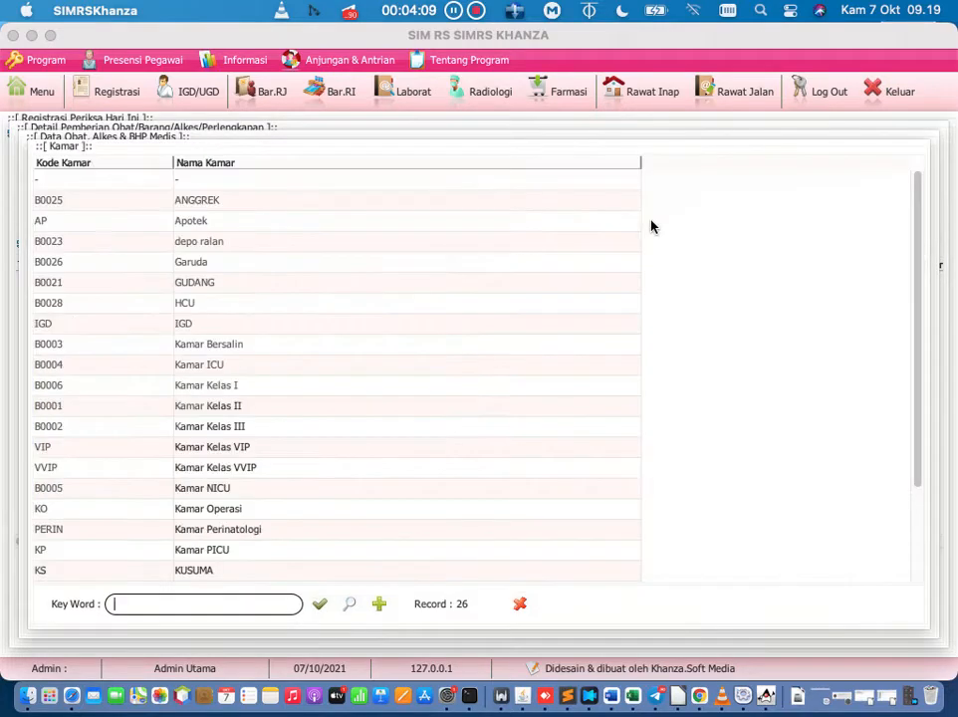
{"action": "double_click", "coordinate": [138, 569]}
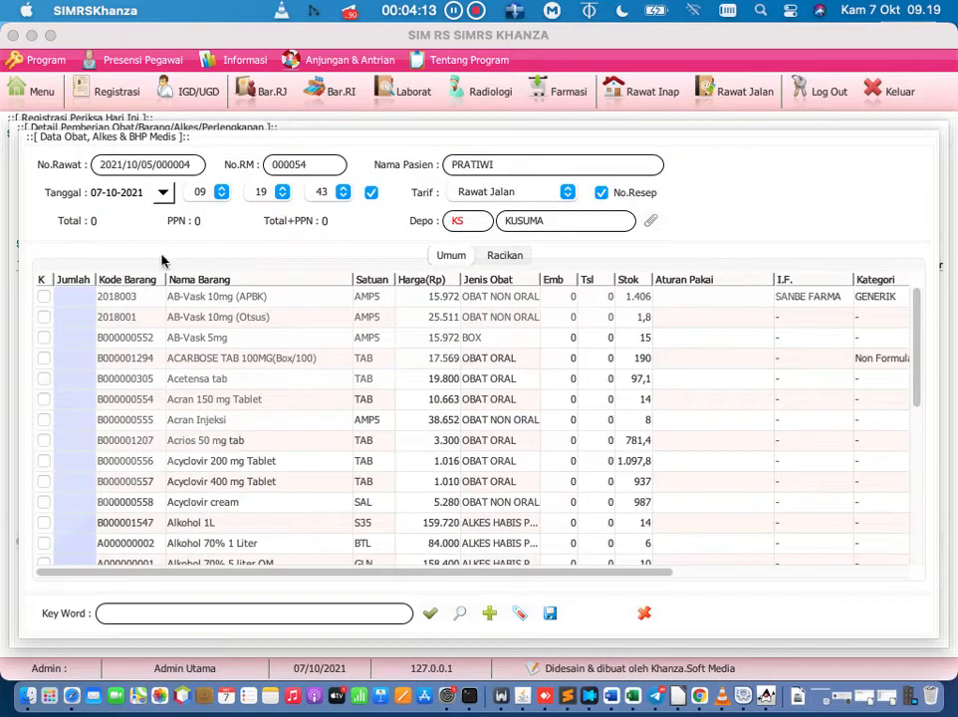
{"action": "left_click", "coordinate": [430, 615]}
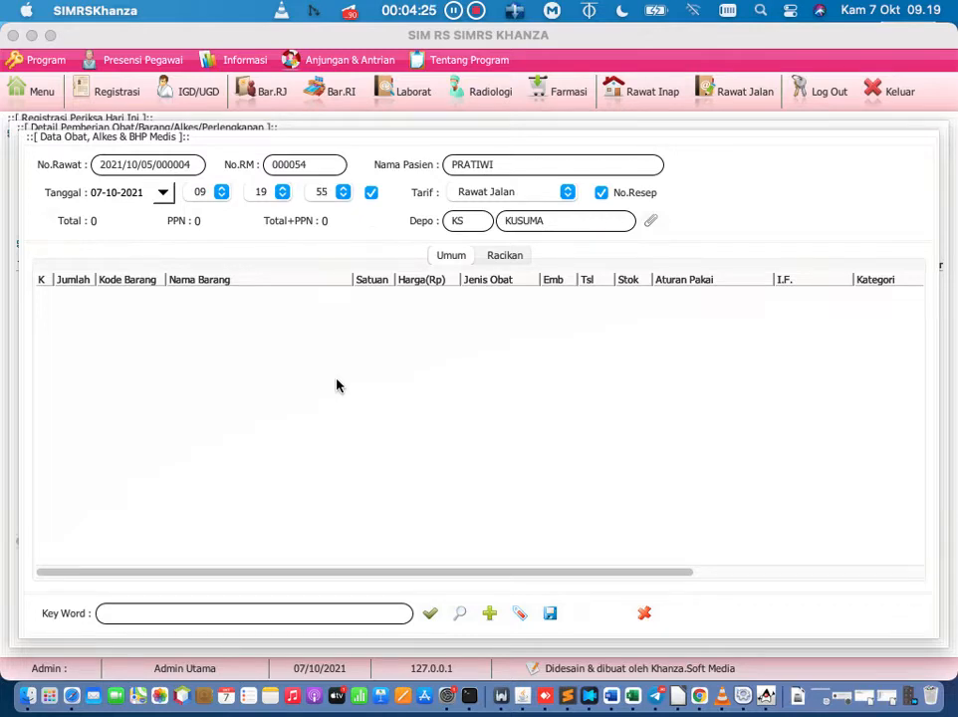
- Look over the medicine table's columns, and close the medicine windows to return to the registration list
{"action": "scroll", "coordinate": [337, 386], "scroll_direction": "right", "scroll_amount": 5}
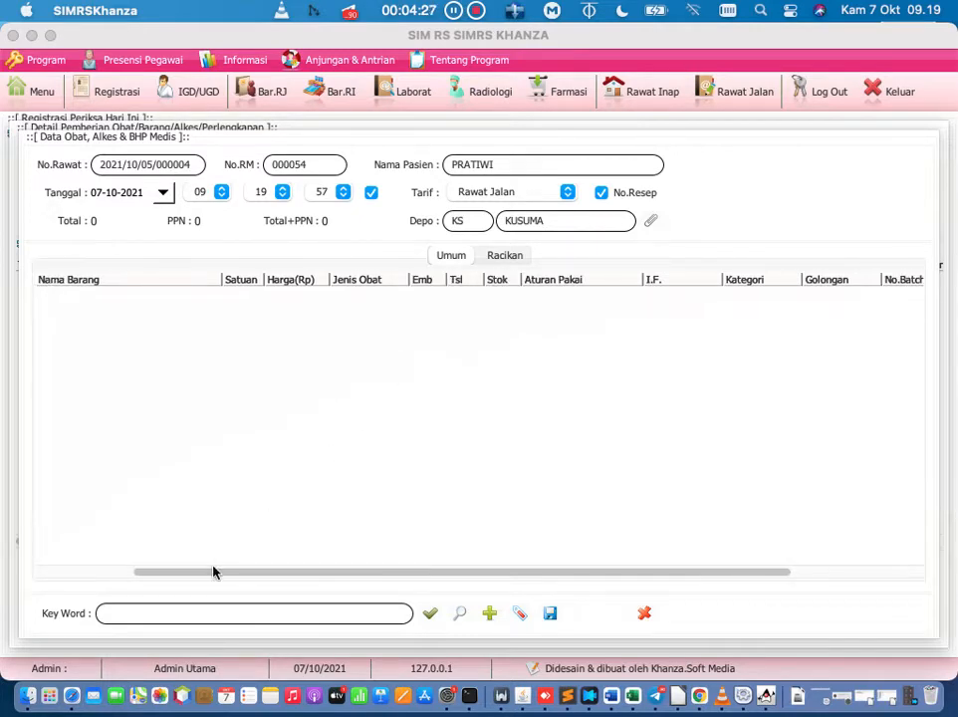
{"action": "left_click_drag", "start_coordinate": [222, 569], "coordinate": [140, 568]}
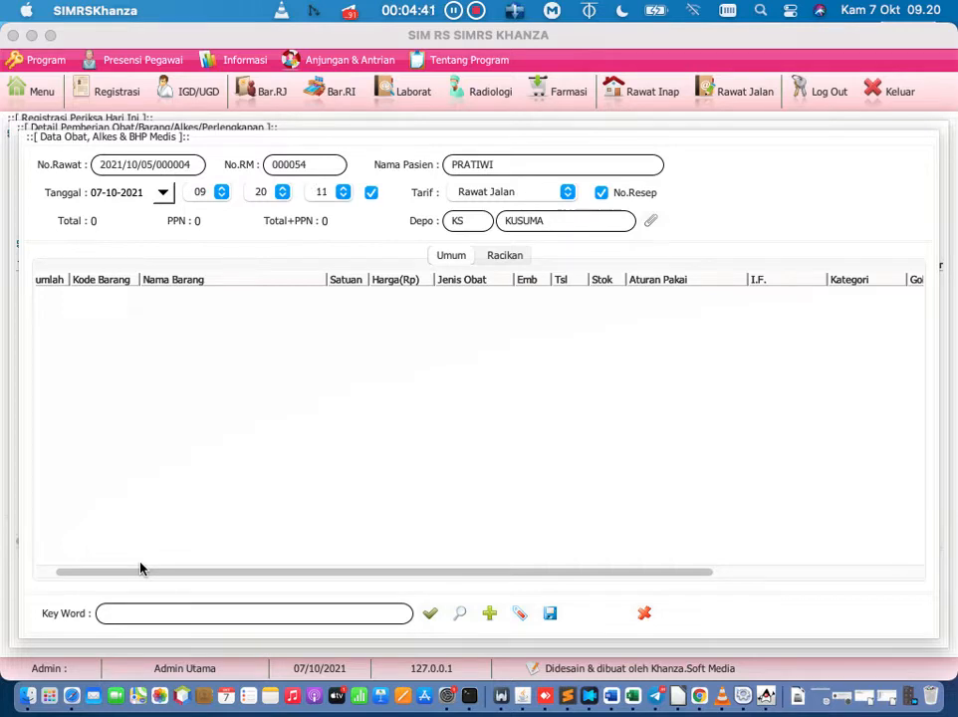
{"action": "left_click", "coordinate": [641, 612]}
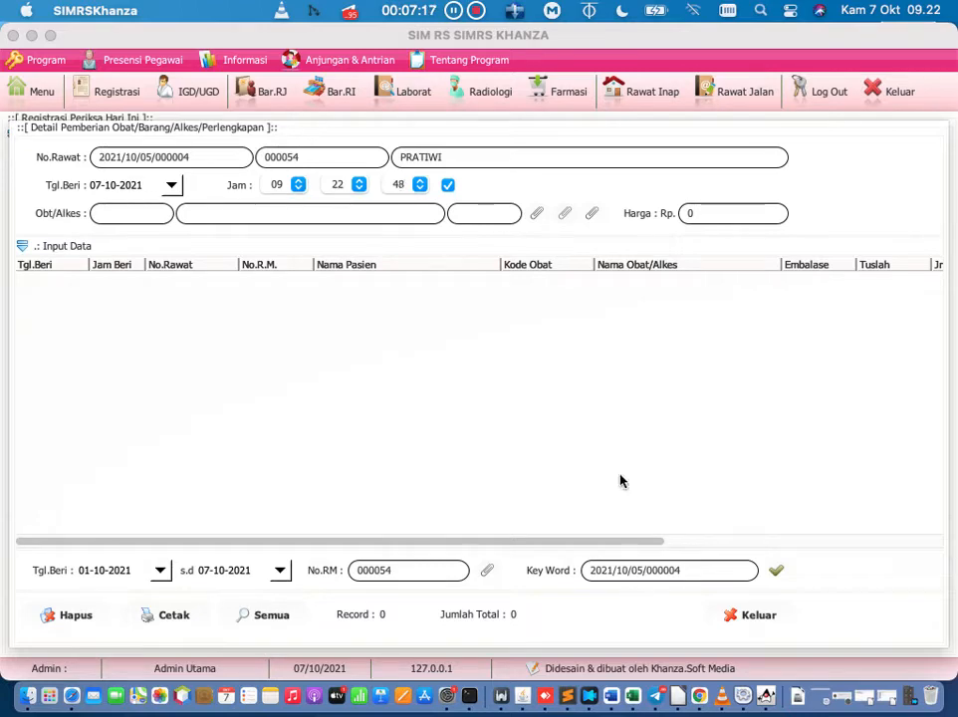
{"action": "left_click", "coordinate": [743, 621]}
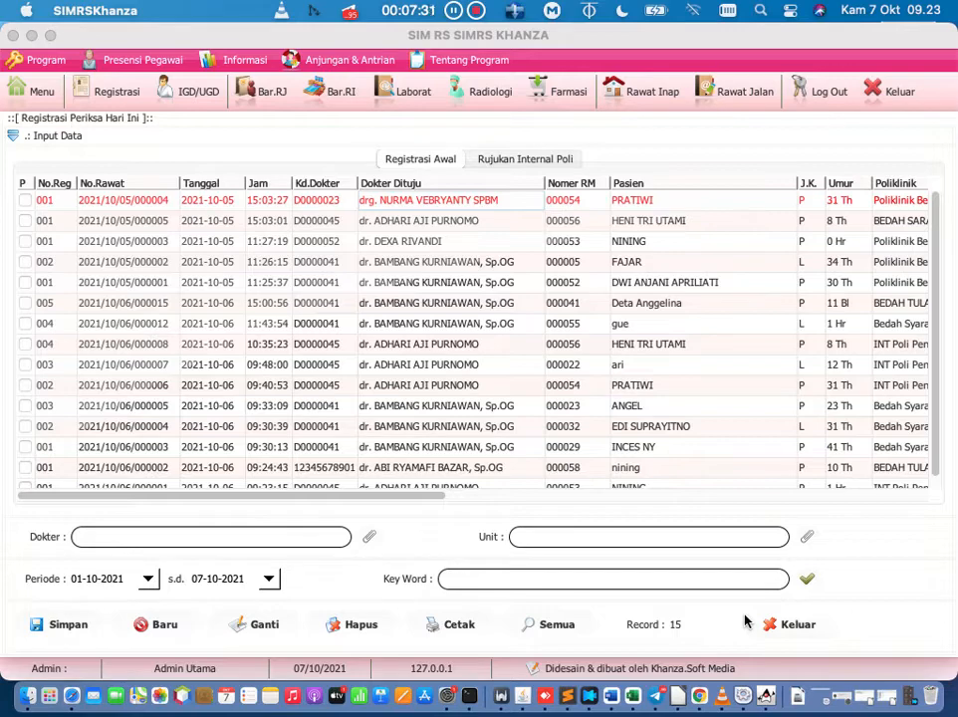
{"action": "left_click", "coordinate": [106, 107]}
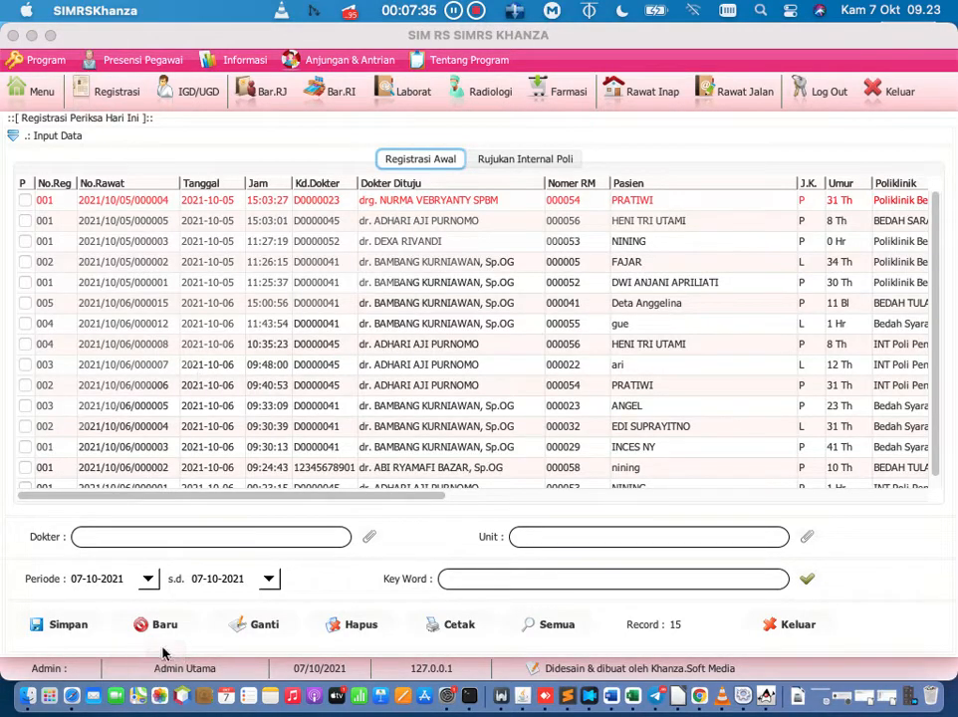
- Create a new registration dated 07-10-2021 for the tariff test patient, the first entry in the patient list, and save it
{"action": "left_click", "coordinate": [162, 633]}
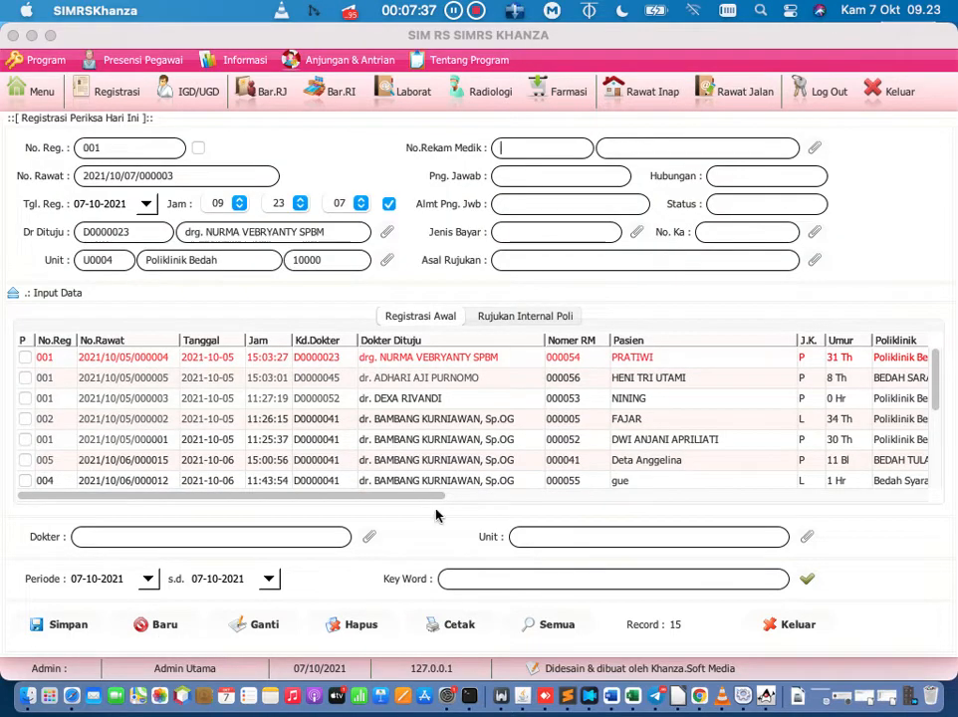
{"action": "left_click", "coordinate": [553, 626]}
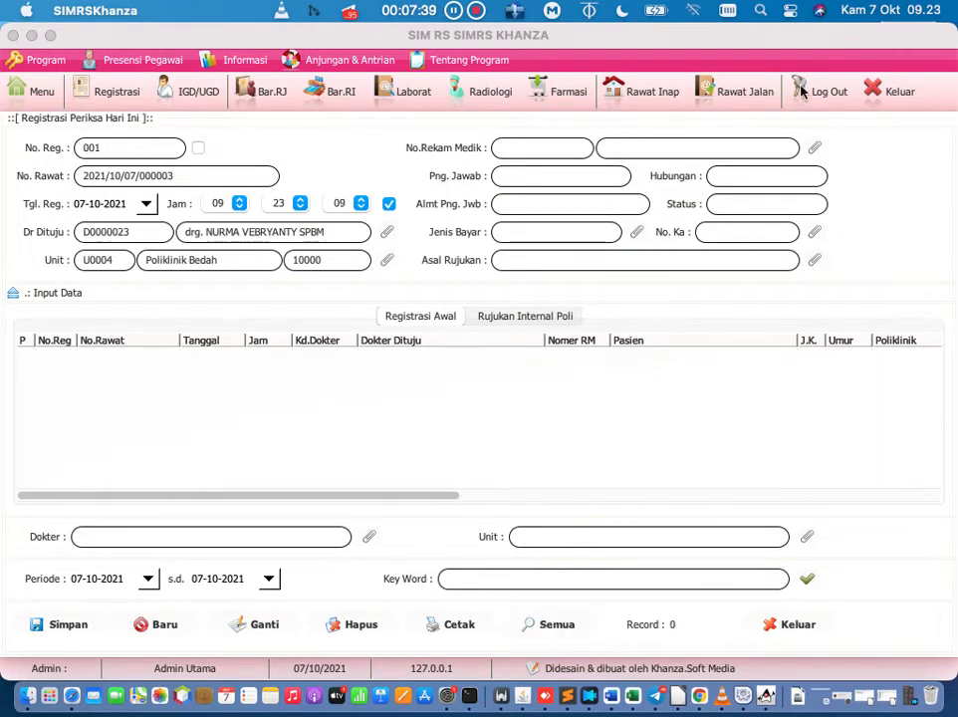
{"action": "left_click", "coordinate": [814, 147]}
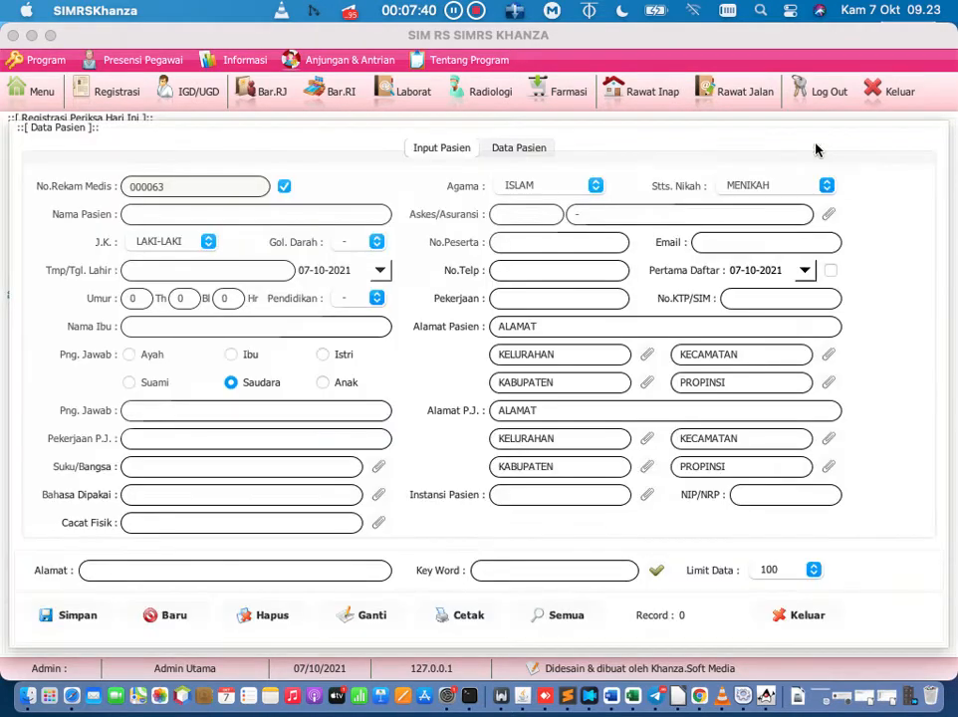
{"action": "left_click", "coordinate": [508, 150]}
{"action": "left_click", "coordinate": [654, 577]}
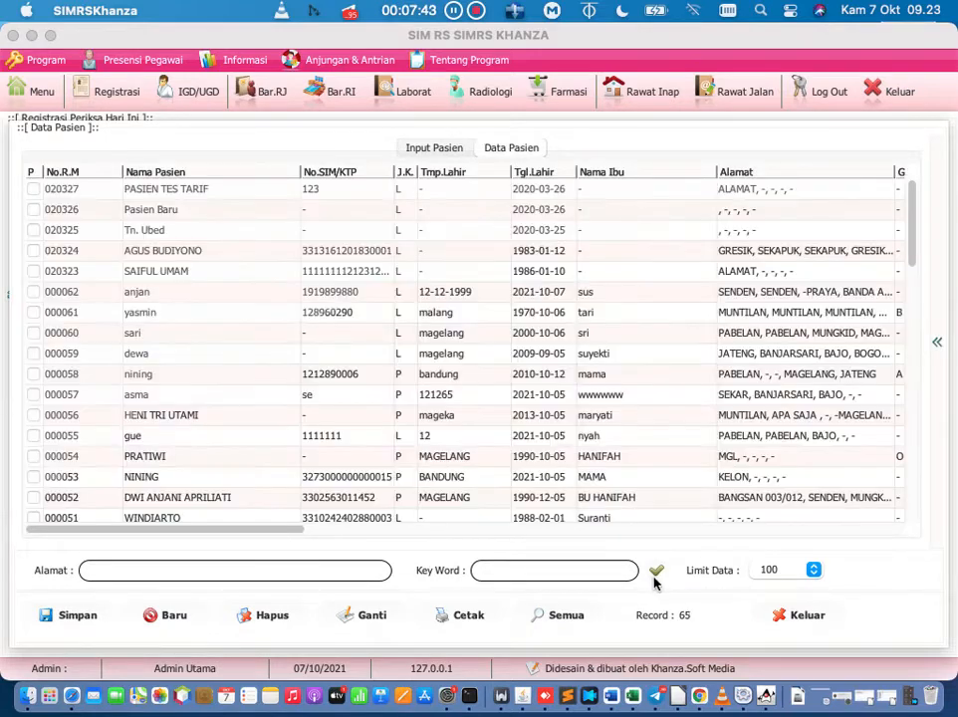
{"action": "double_click", "coordinate": [205, 190]}
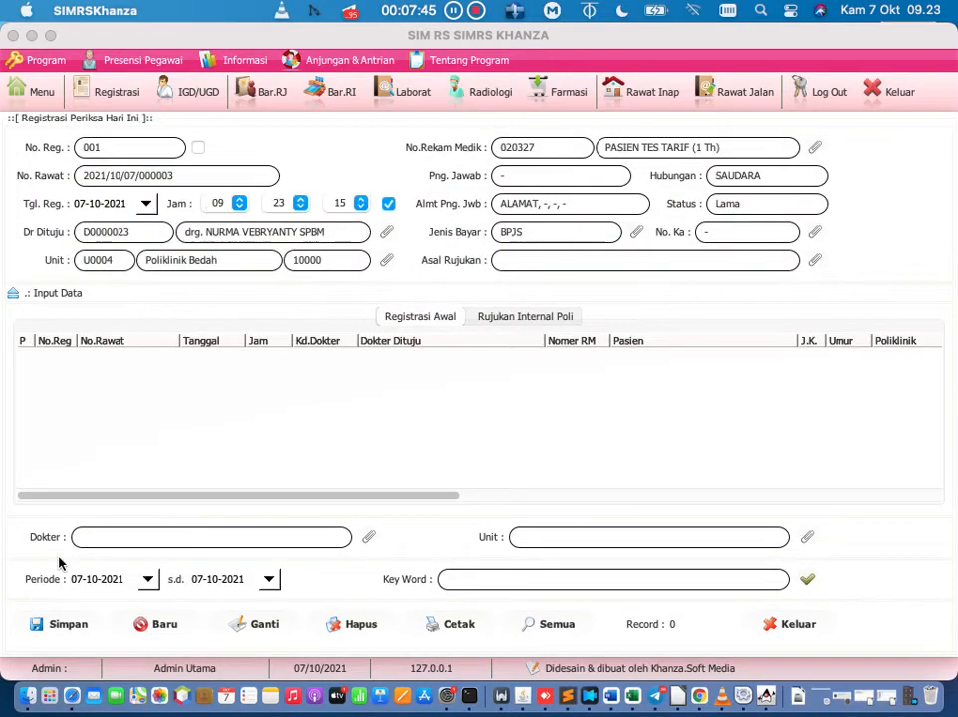
{"action": "left_click", "coordinate": [62, 628]}
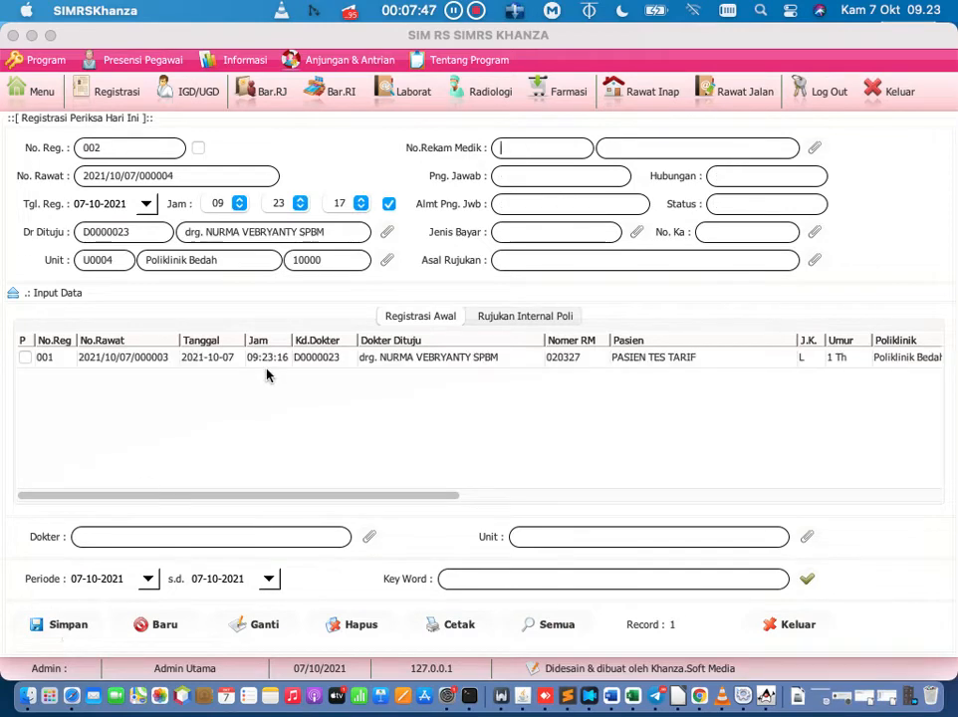
- Open the outpatient treatment entry for the new registration, find "pemeriksaan", save Pemeriksaan Berkala as the doctor's treatment, and close the form
{"action": "left_click", "coordinate": [172, 360]}
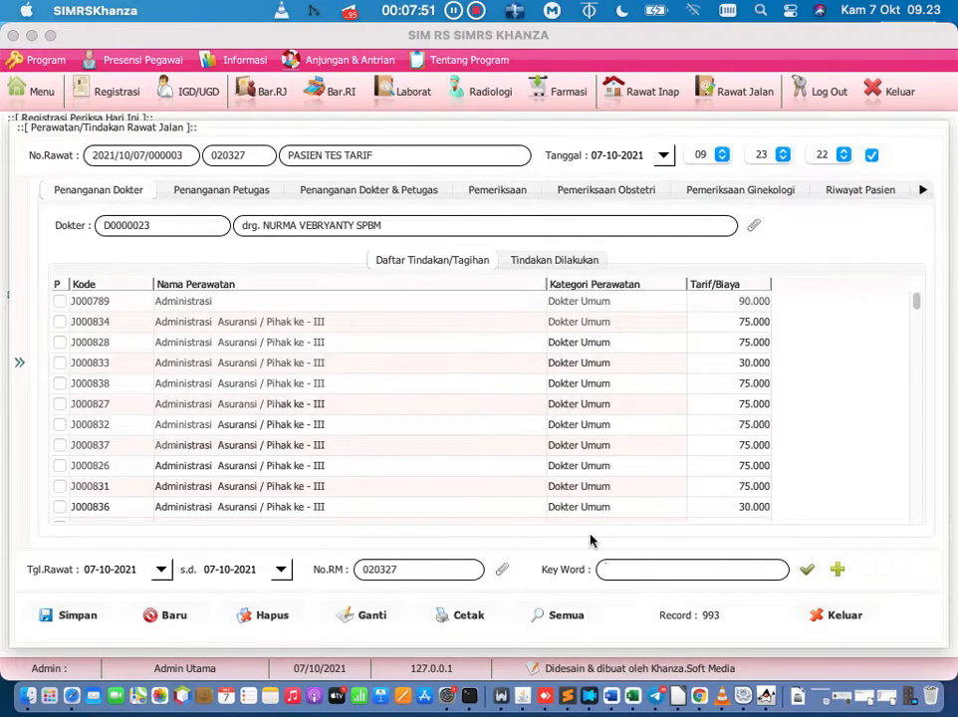
{"action": "type", "text": "pemeriksaan"}
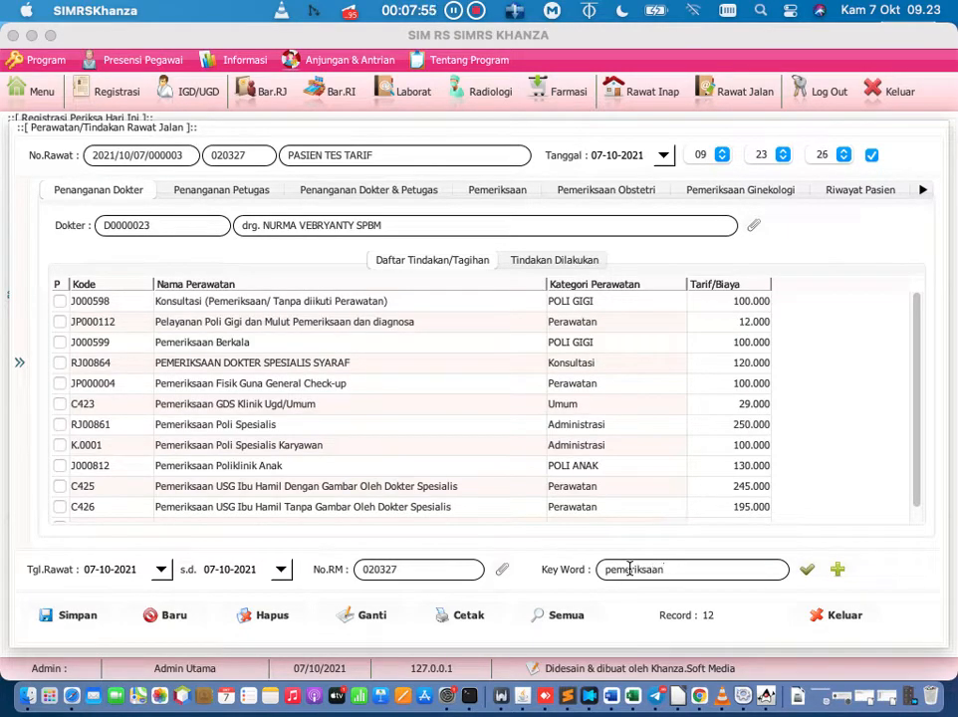
{"action": "left_click", "coordinate": [59, 343]}
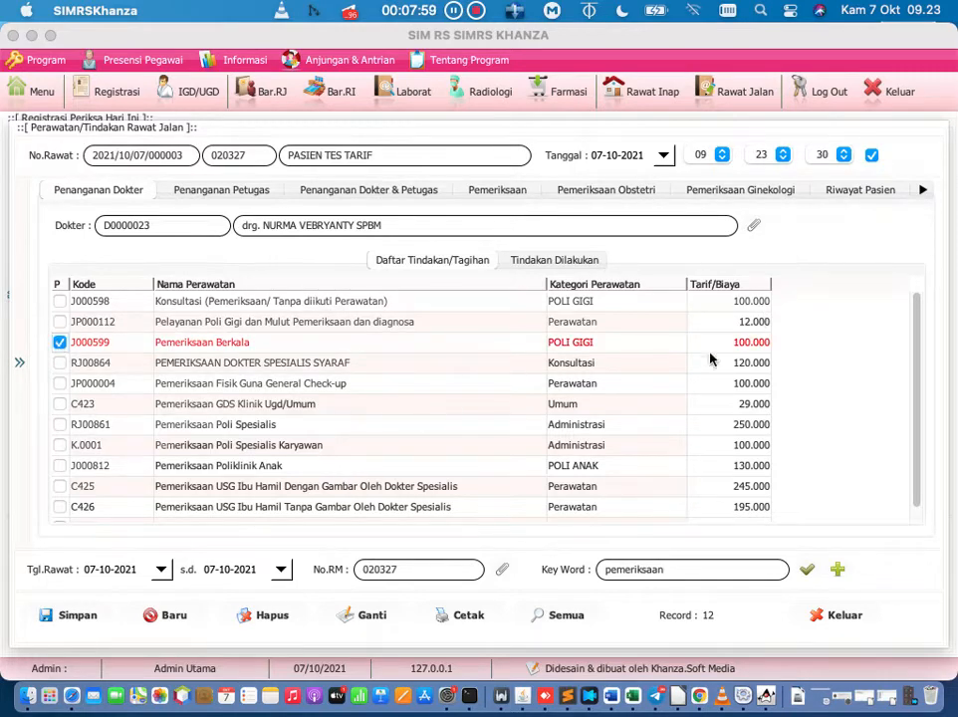
{"action": "left_click", "coordinate": [71, 620]}
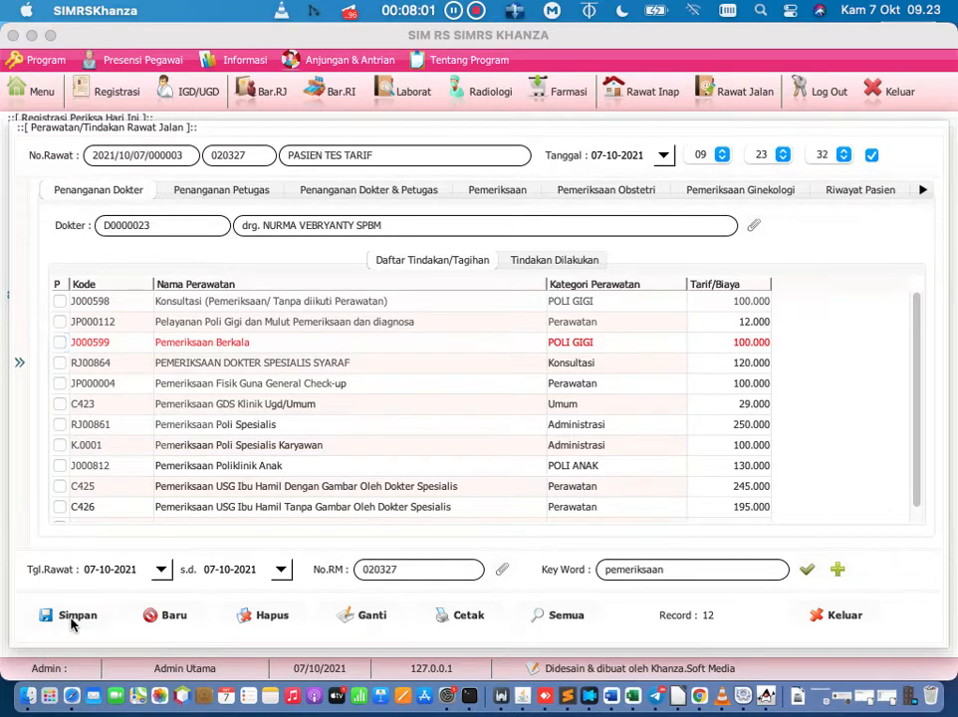
{"action": "left_click", "coordinate": [841, 614]}
- Find "jurnal" in the main menu and open Jurnal Harian for 07-10-2021
{"action": "left_click", "coordinate": [33, 90]}
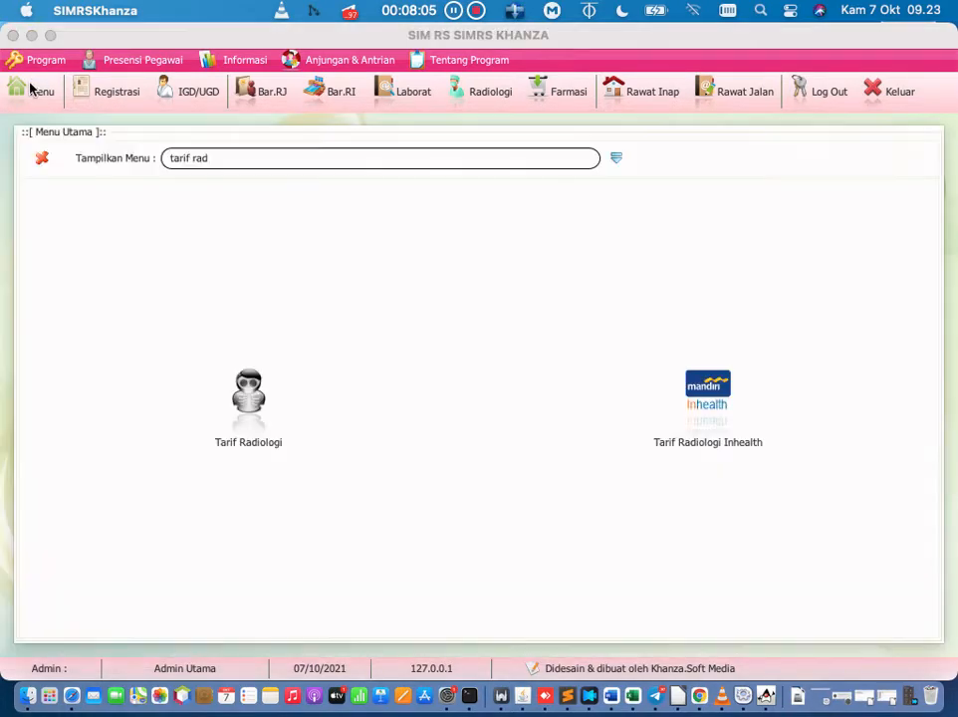
{"action": "key", "text": "BackSpace"}
{"action": "key", "text": "BackSpace"}
{"action": "key", "text": "BackSpace"}
{"action": "key", "text": "BackSpace"}
{"action": "key", "text": "BackSpace"}
{"action": "key", "text": "BackSpace"}
{"action": "key", "text": "BackSpace"}
{"action": "key", "text": "BackSpace"}
{"action": "key", "text": "BackSpace"}
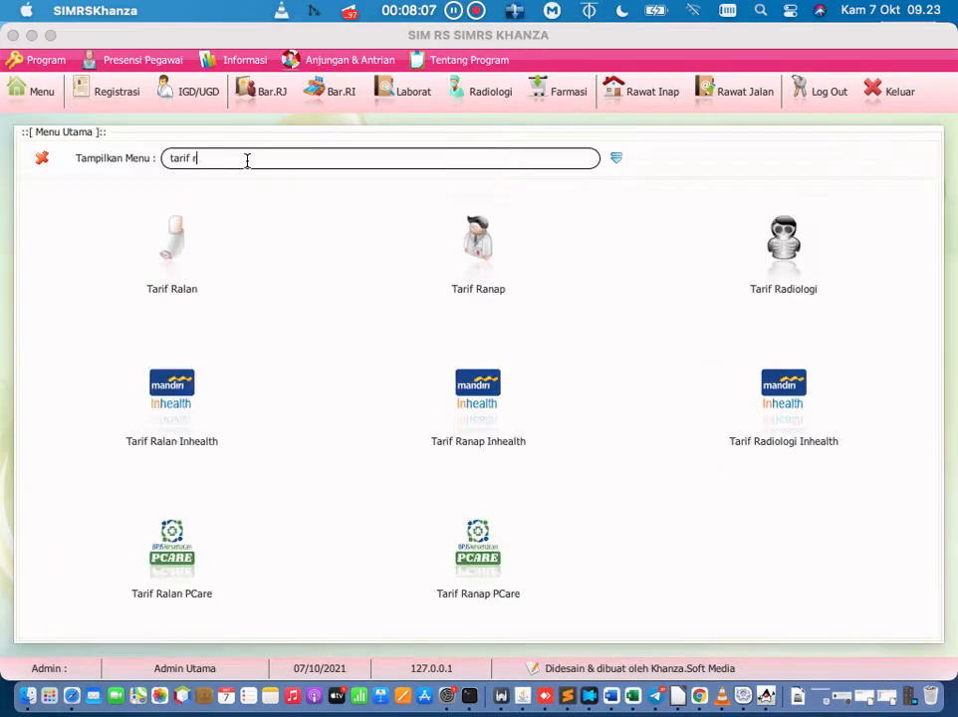
{"action": "type", "text": "j"}
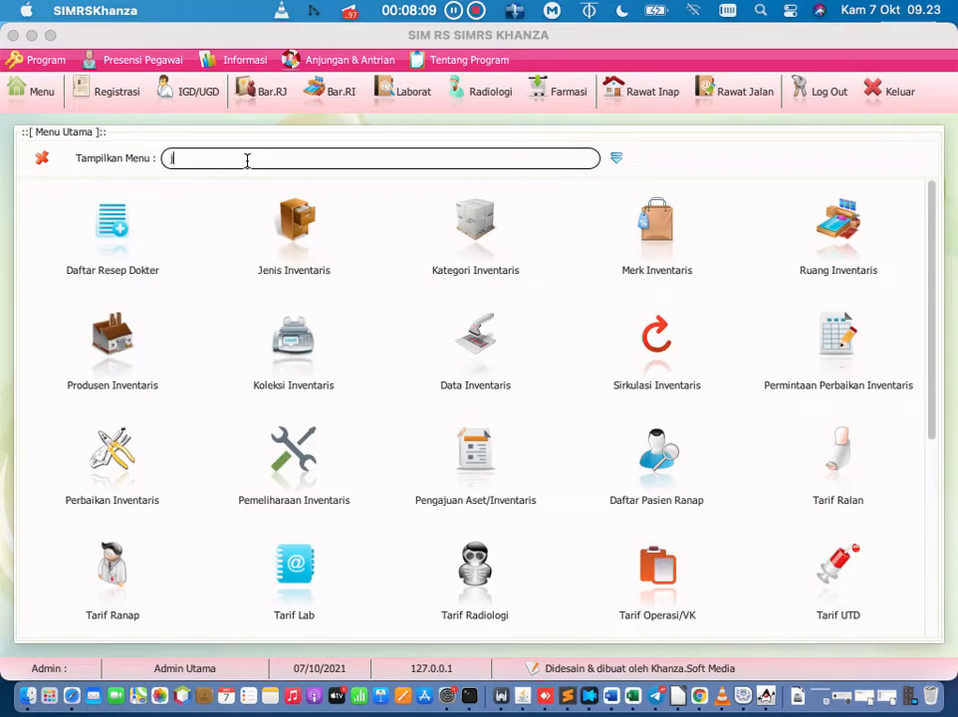
{"action": "type", "text": "urnal"}
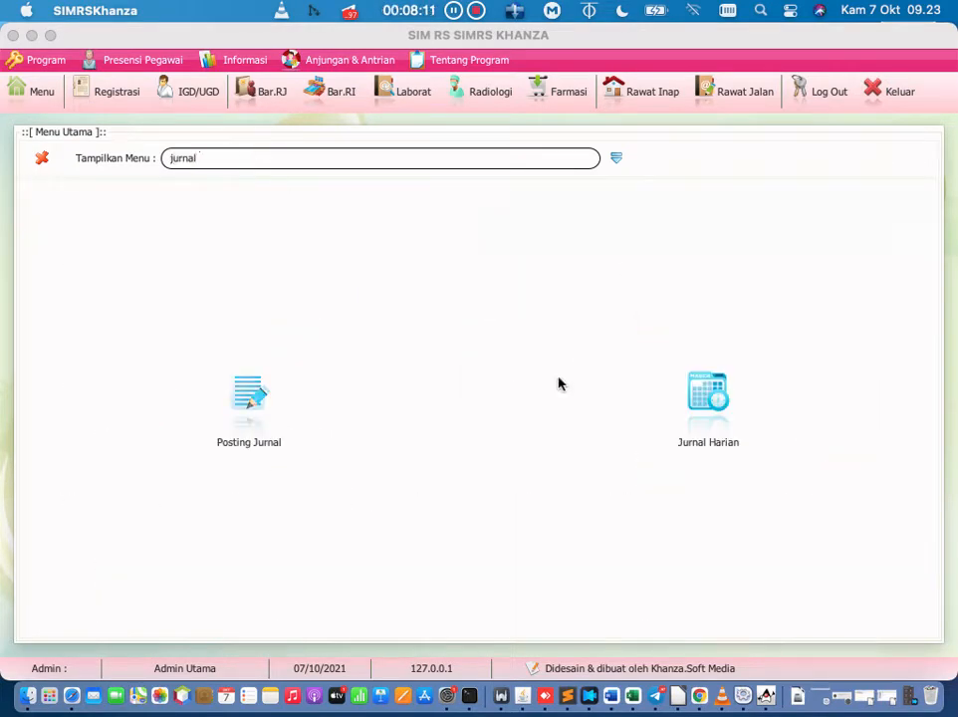
{"action": "left_click", "coordinate": [723, 402]}
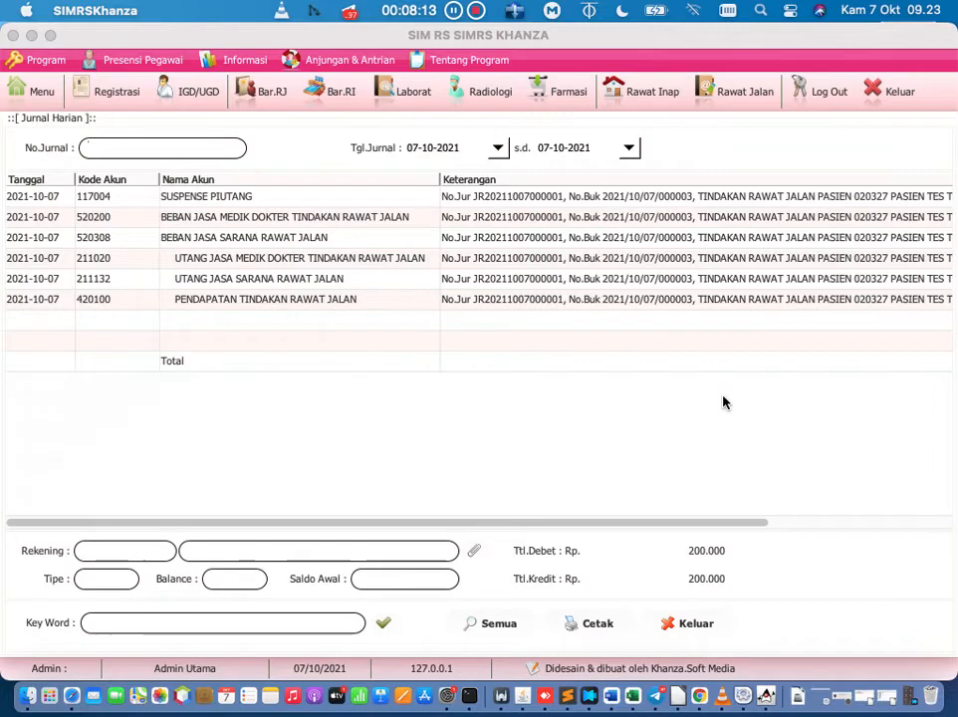
- Examine the account names, descriptions, and debit and credit amounts of the outpatient treatment's journal entries
{"action": "left_click", "coordinate": [487, 522]}
{"action": "left_click_drag", "start_coordinate": [487, 525], "coordinate": [765, 498]}
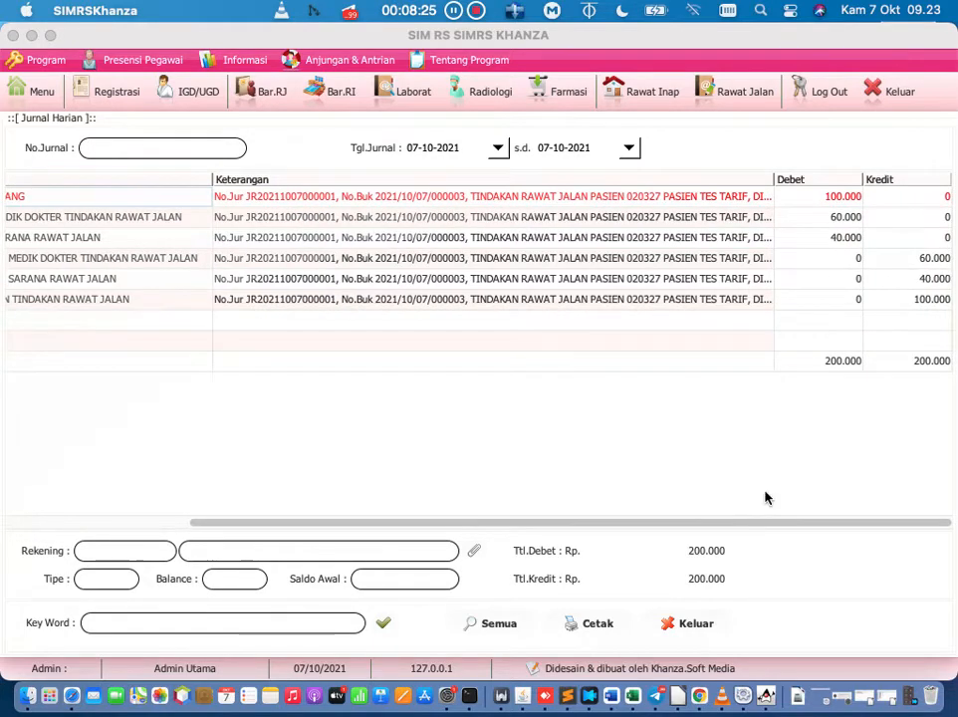
{"action": "left_click", "coordinate": [833, 200]}
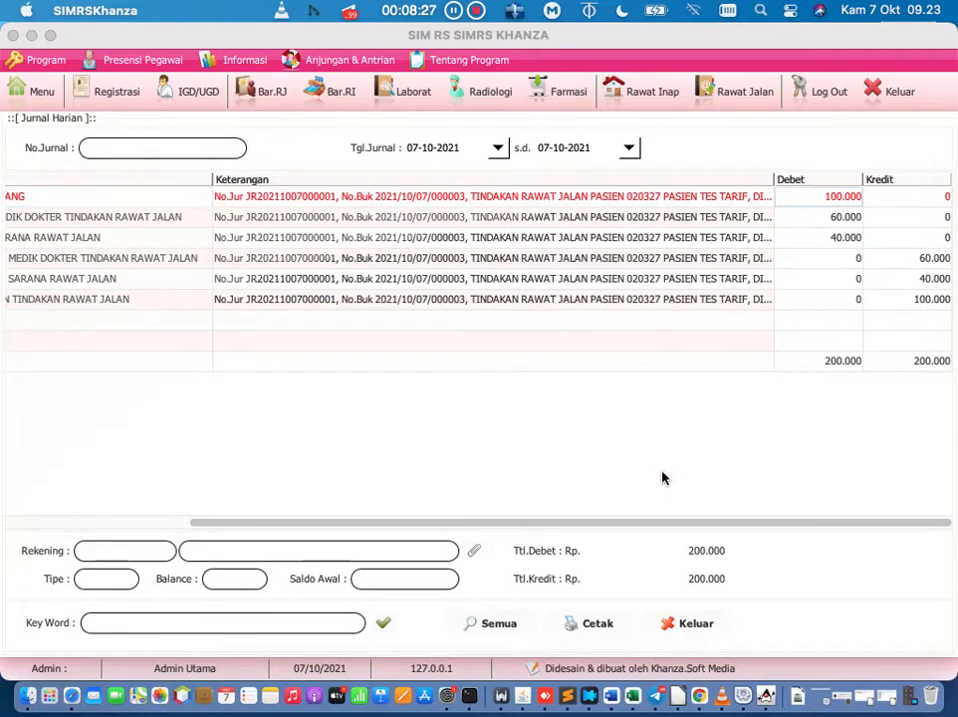
{"action": "mouse_move", "coordinate": [645, 522]}
{"action": "left_mouse_down"}
{"action": "mouse_move", "coordinate": [618, 524]}
{"action": "mouse_move", "coordinate": [646, 526]}
{"action": "left_mouse_up"}
{"action": "left_click_drag", "start_coordinate": [635, 522], "coordinate": [678, 525]}
{"action": "left_click", "coordinate": [358, 216]}
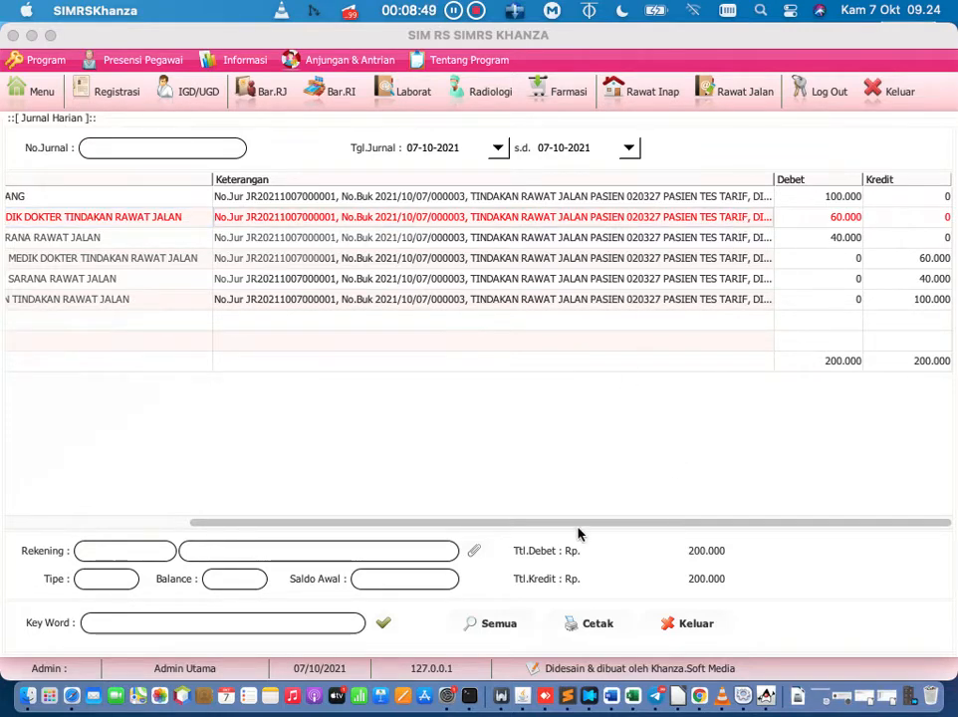
{"action": "left_click_drag", "start_coordinate": [582, 523], "coordinate": [509, 516]}
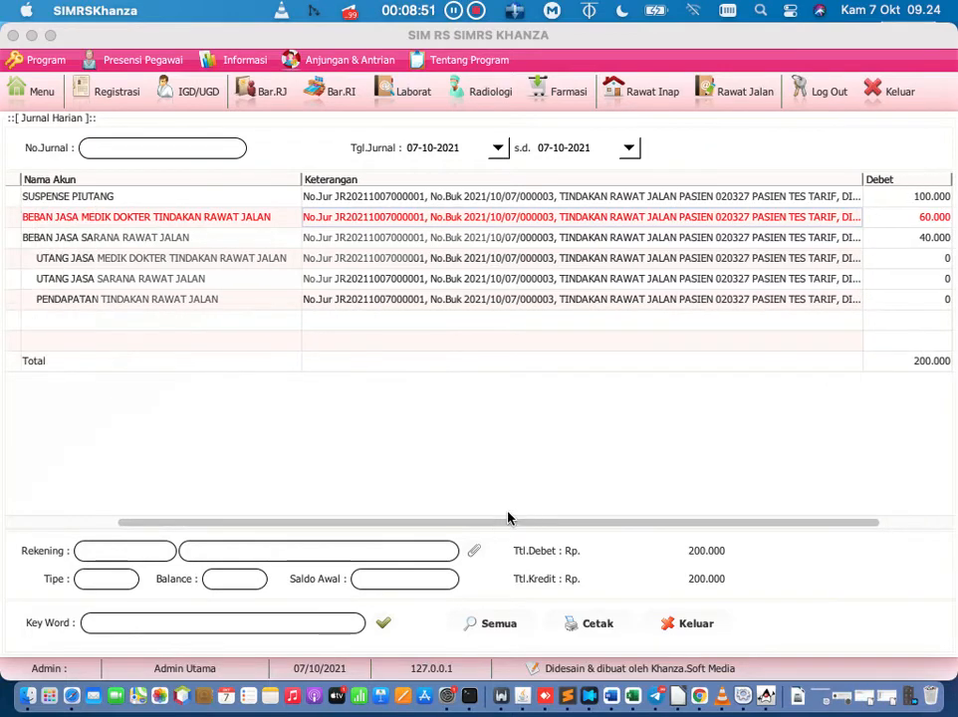
- Find "tarif ralan" in the main menu and open Tarif Ralan with its data entry form expanded
{"action": "left_click", "coordinate": [24, 87]}
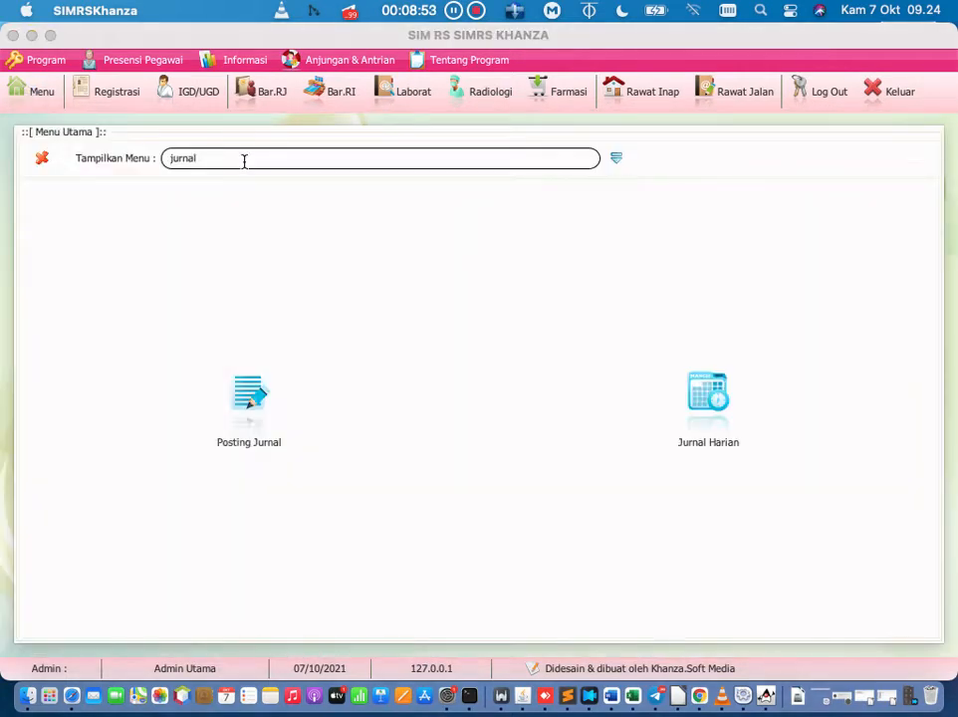
{"action": "key", "text": "BackSpace"}
{"action": "key", "text": "BackSpace"}
{"action": "key", "text": "BackSpace"}
{"action": "key", "text": "BackSpace"}
{"action": "type", "text": "tarif ralan"}
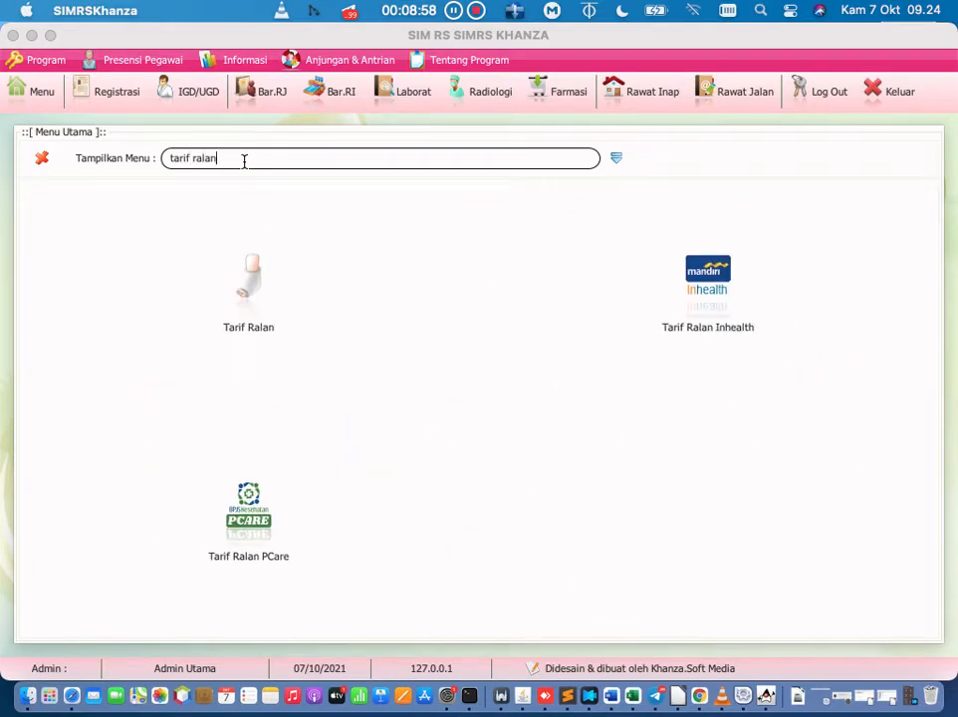
{"action": "left_click", "coordinate": [255, 296]}
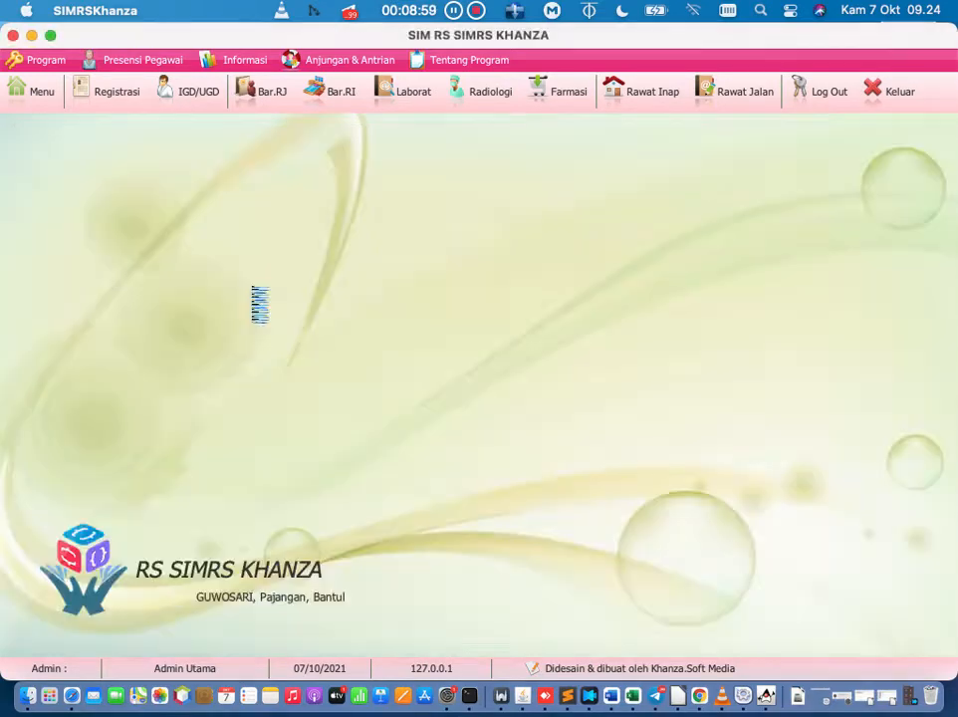
{"action": "left_click", "coordinate": [11, 135]}
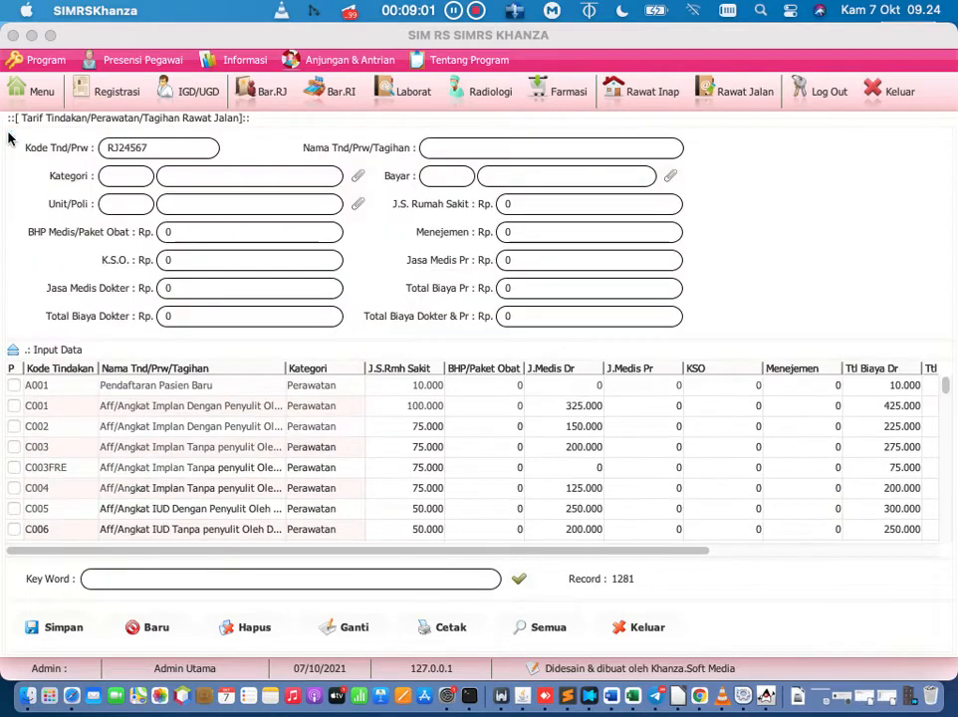
- Search the outpatient tariffs for "pemeriksaan berk", select Pemeriksaan Berkala, and check its total cost, doctor's fee and hospital service fee
{"action": "left_click", "coordinate": [160, 584]}
{"action": "type", "text": "p"}
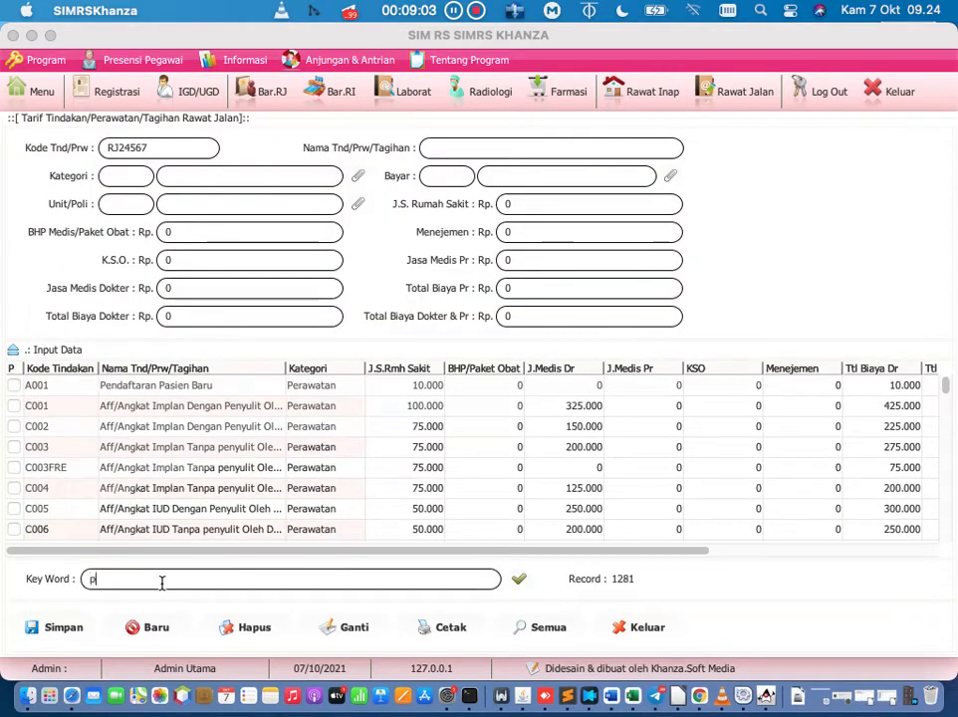
{"action": "type", "text": "emeriksaan be"}
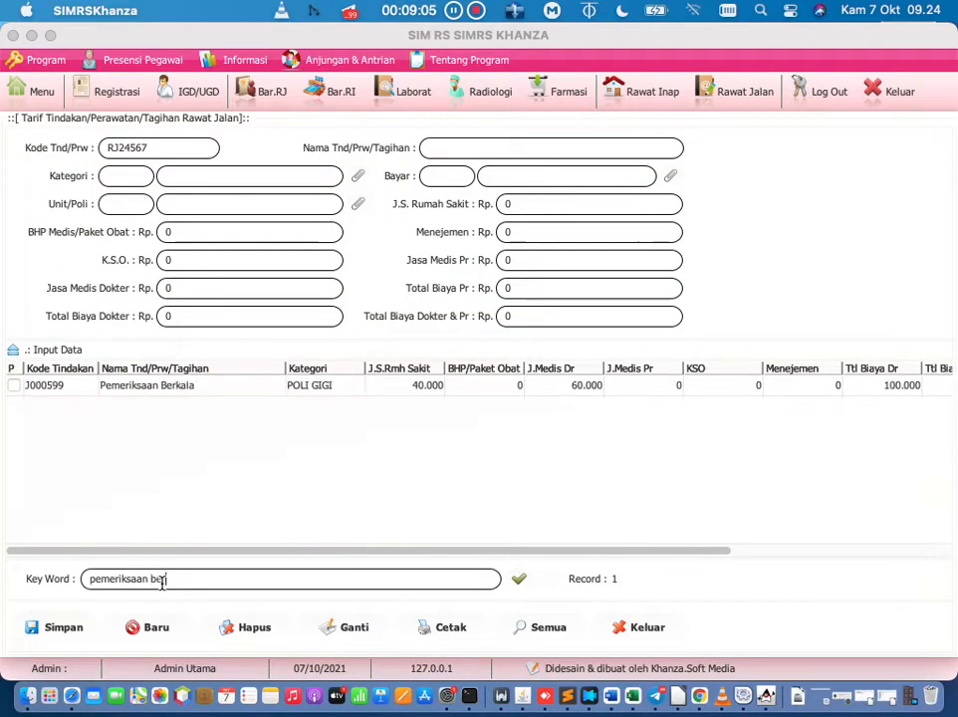
{"action": "type", "text": "rk"}
{"action": "left_click", "coordinate": [182, 395]}
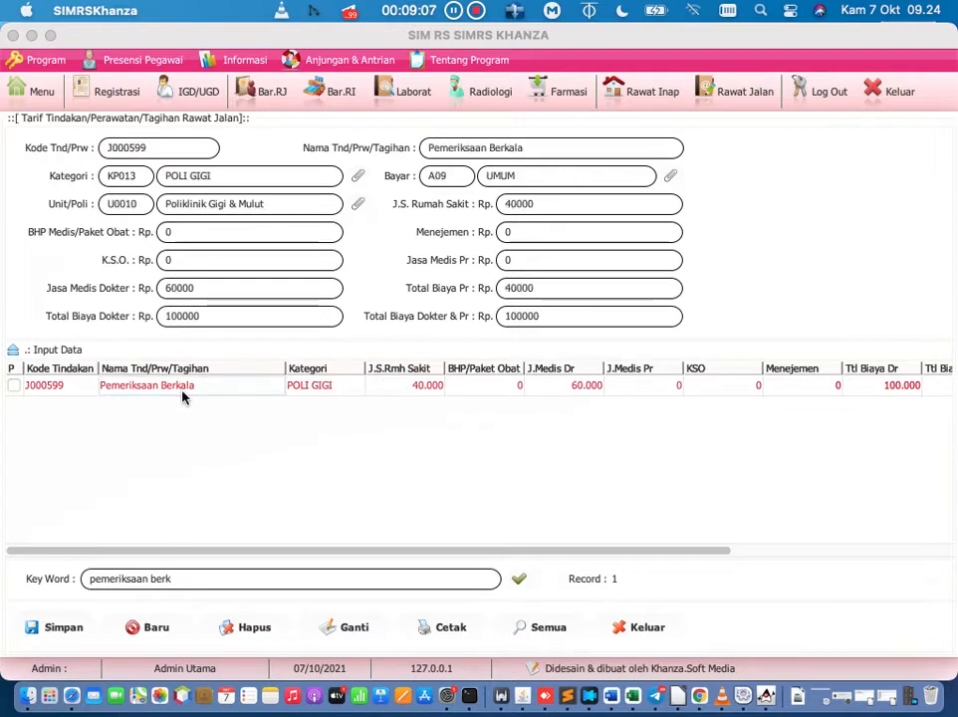
{"action": "left_click", "coordinate": [549, 315]}
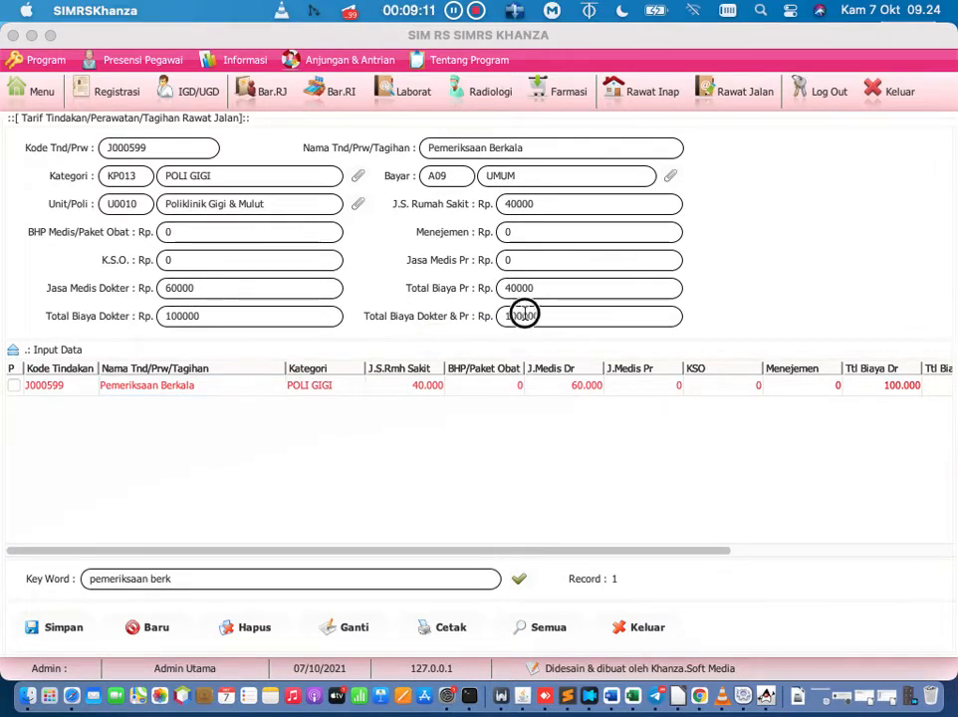
{"action": "left_click", "coordinate": [293, 321]}
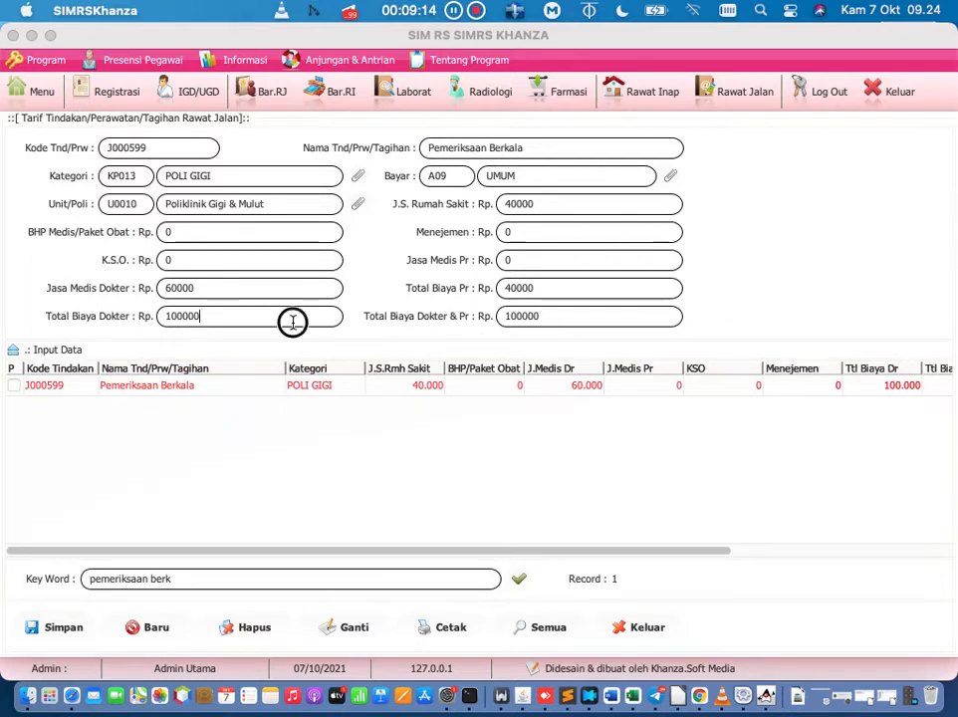
{"action": "left_click", "coordinate": [203, 288]}
{"action": "left_click", "coordinate": [550, 199]}
- Return to the main menu, replace the menu search with "jurnal", and reopen Jurnal Harian
{"action": "left_click", "coordinate": [27, 89]}
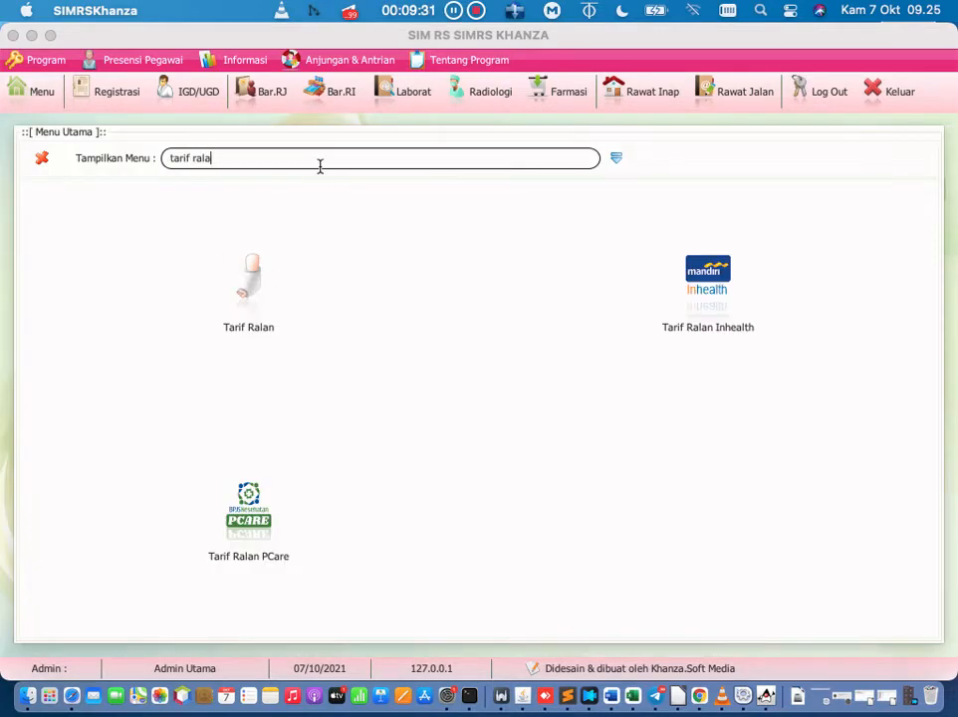
{"action": "key", "text": "BackSpace"}
{"action": "key", "text": "BackSpace"}
{"action": "key", "text": "BackSpace"}
{"action": "key", "text": "BackSpace"}
{"action": "key", "text": "BackSpace"}
{"action": "key", "text": "BackSpace"}
{"action": "key", "text": "BackSpace"}
{"action": "key", "text": "BackSpace"}
{"action": "key", "text": "BackSpace"}
{"action": "key", "text": "BackSpace"}
{"action": "type", "text": "jur"}
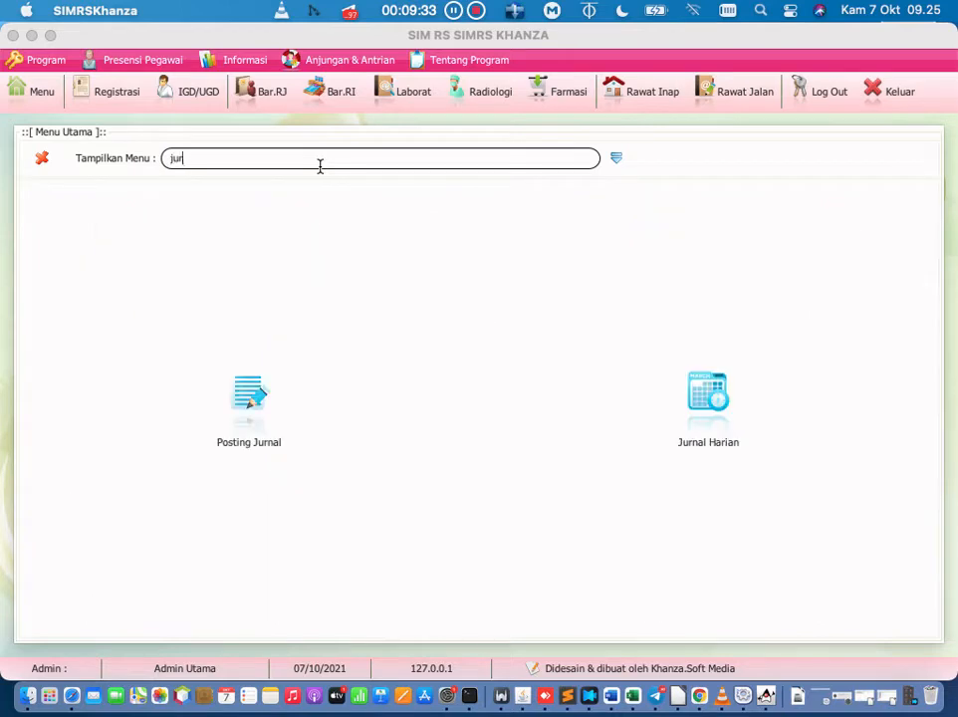
{"action": "type", "text": "nal"}
{"action": "left_click", "coordinate": [697, 395]}
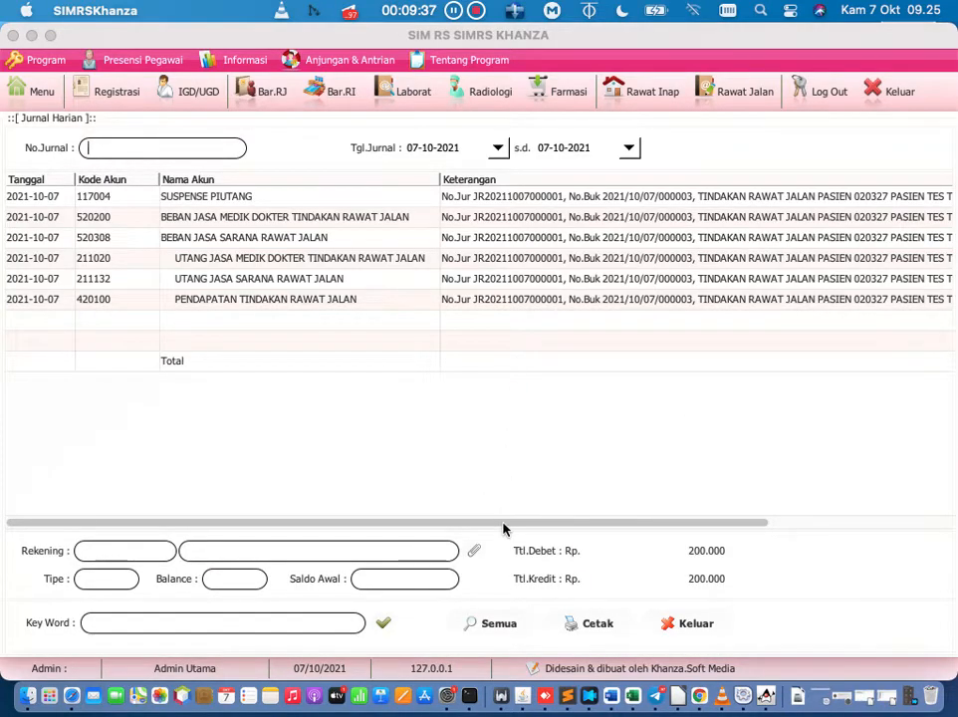
- Compare the debit and credit amounts of the doctor's fee and facility fee expense entries with their matching payable entries
{"action": "left_click_drag", "start_coordinate": [503, 523], "coordinate": [692, 521]}
{"action": "left_click", "coordinate": [621, 219]}
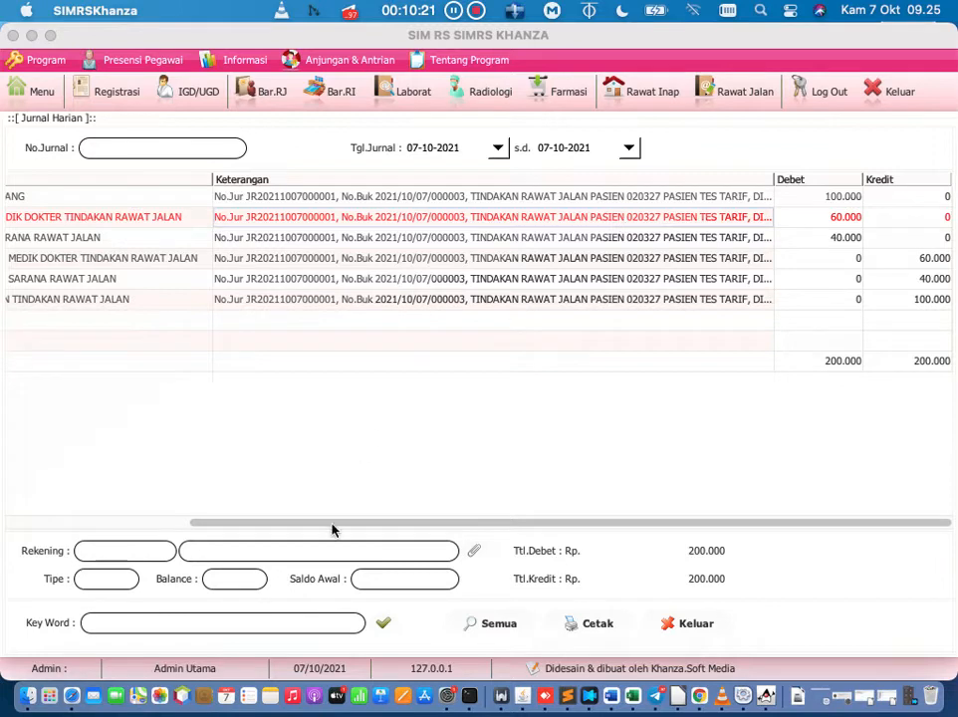
{"action": "left_click_drag", "start_coordinate": [334, 522], "coordinate": [246, 526]}
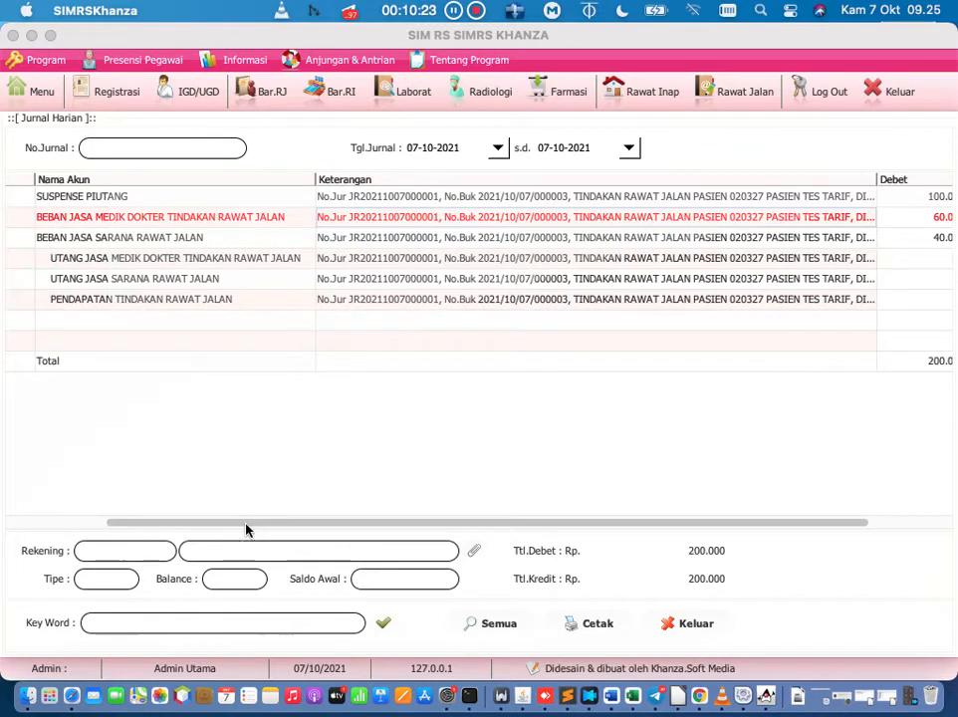
{"action": "left_click", "coordinate": [192, 237]}
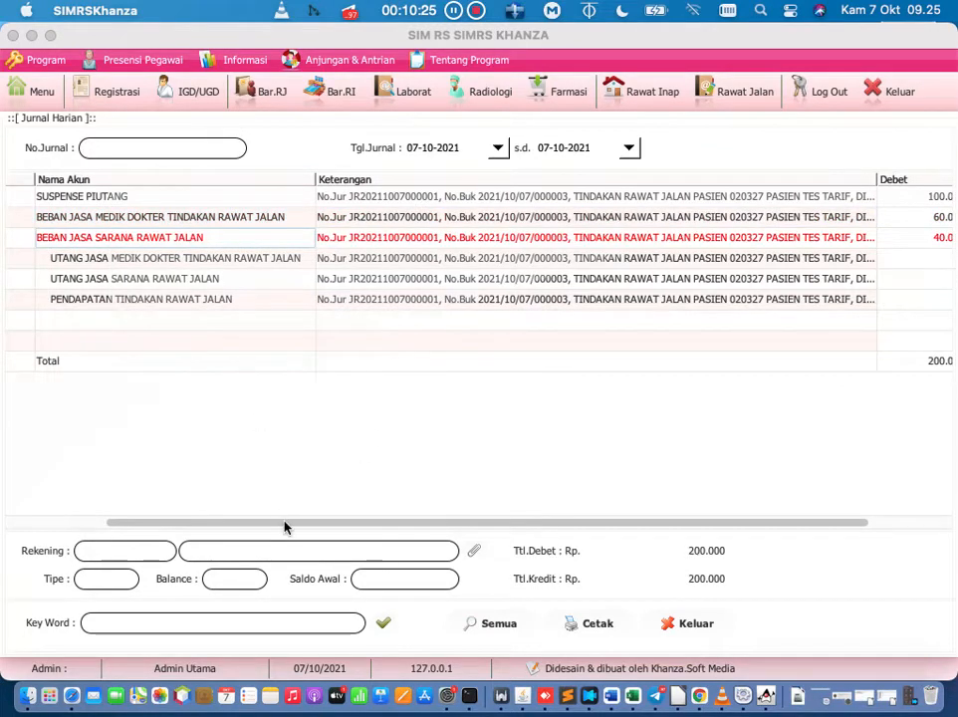
{"action": "left_click_drag", "start_coordinate": [284, 523], "coordinate": [428, 518]}
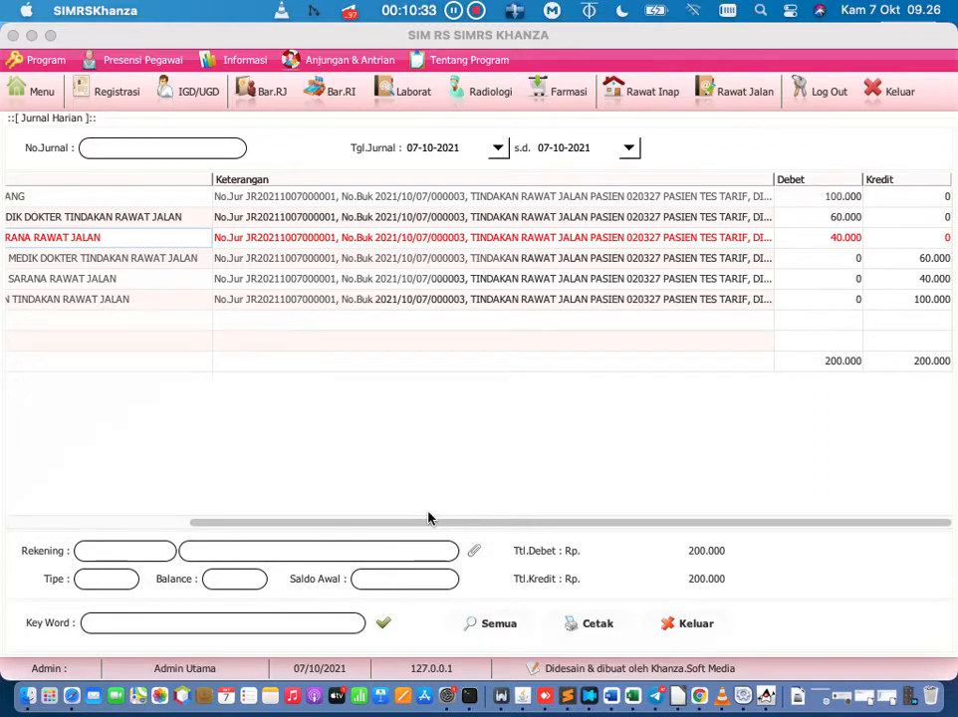
- Examine the doctor's fee payable, facility fee payable and outpatient treatment revenue entries together with their credit amounts
{"action": "left_click_drag", "start_coordinate": [412, 521], "coordinate": [329, 522]}
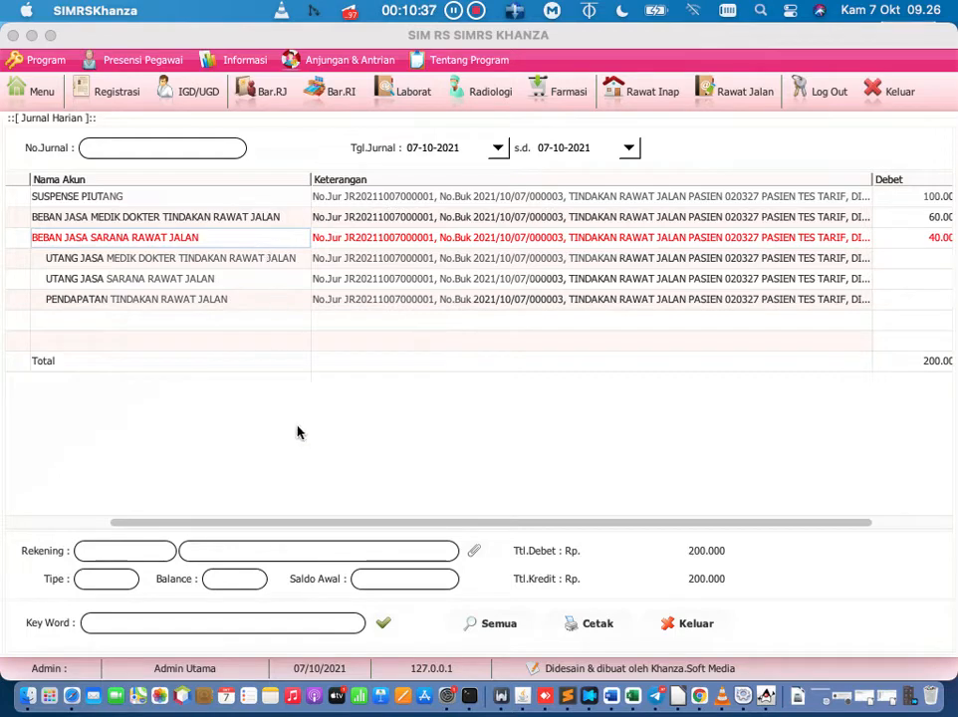
{"action": "left_click_drag", "start_coordinate": [315, 521], "coordinate": [340, 530]}
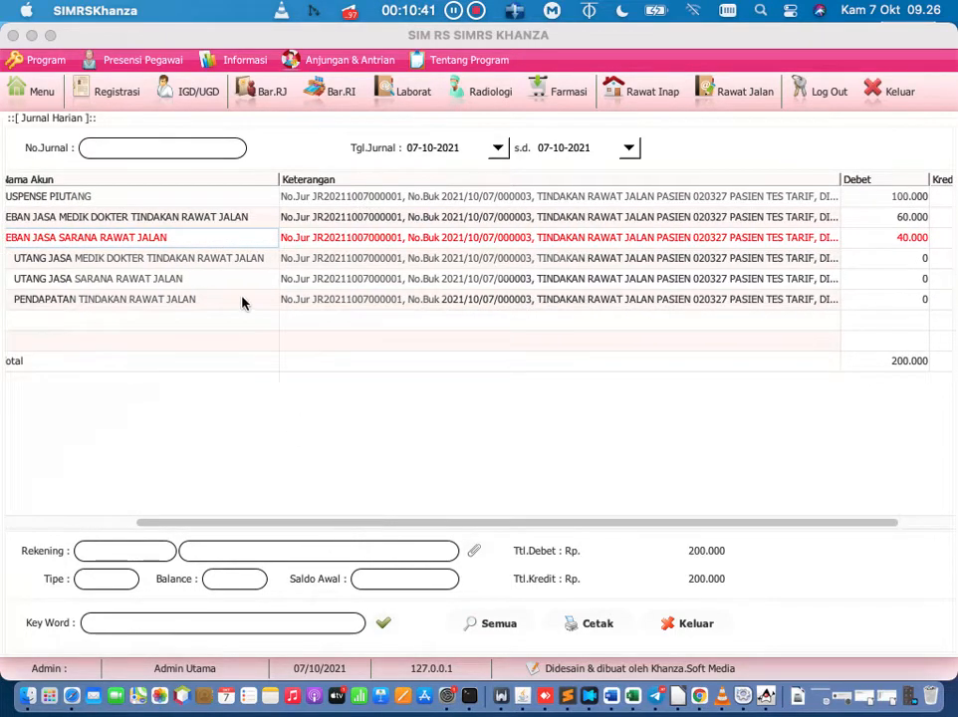
{"action": "left_click", "coordinate": [224, 265]}
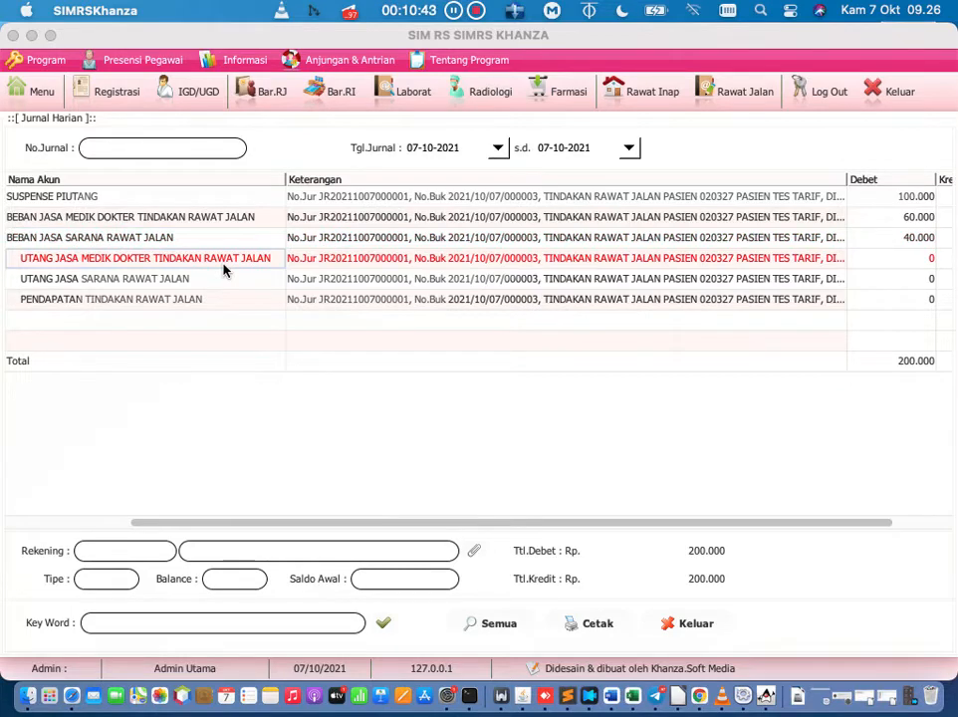
{"action": "left_click", "coordinate": [220, 278]}
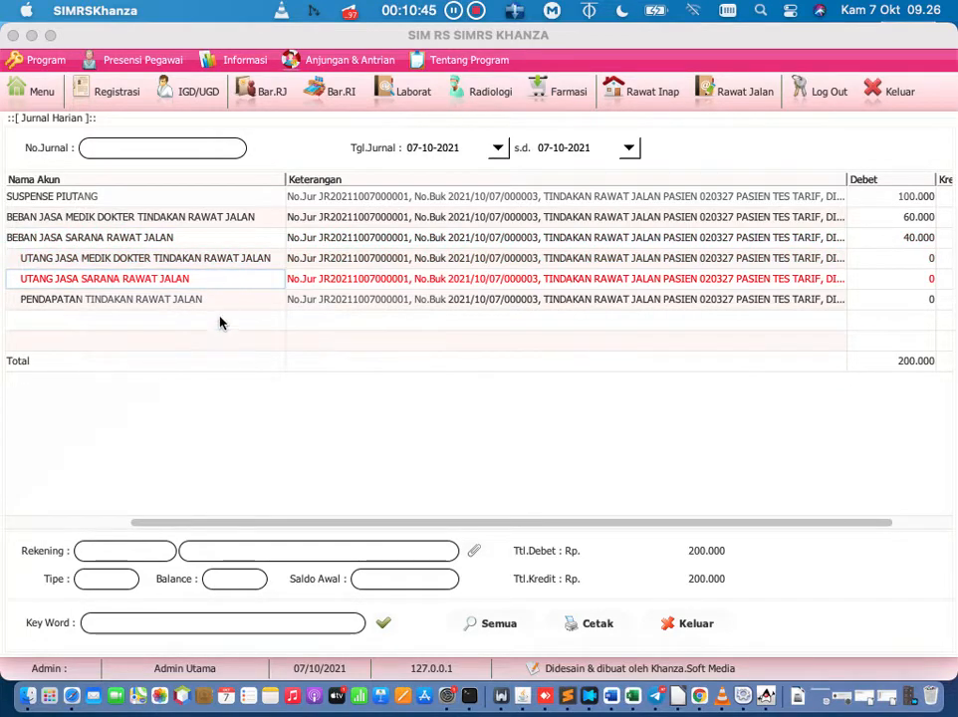
{"action": "left_click", "coordinate": [221, 304]}
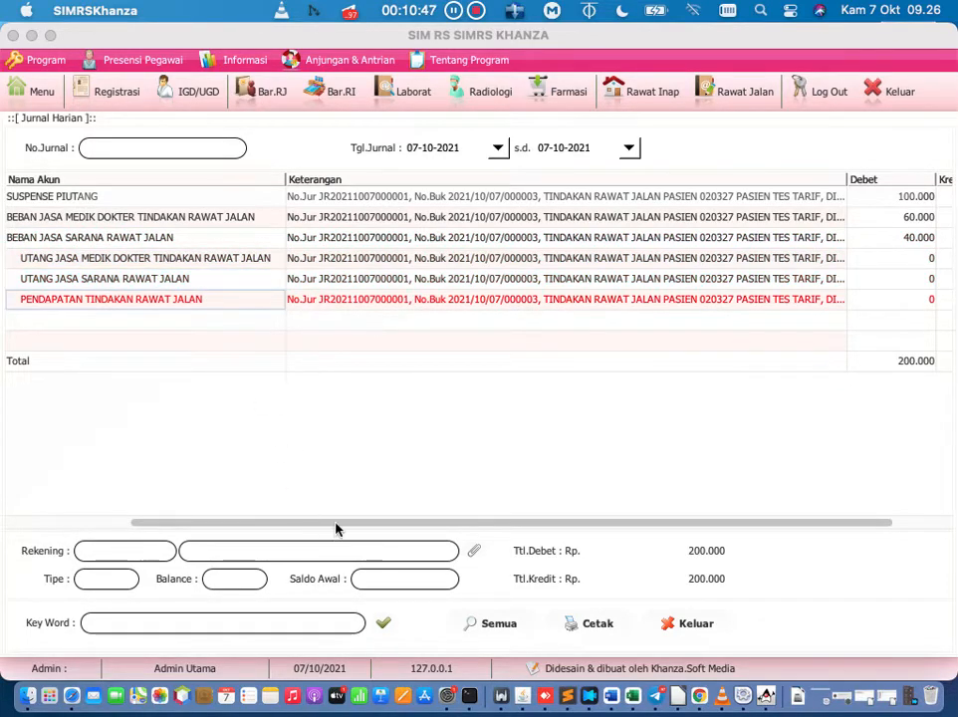
{"action": "left_click_drag", "start_coordinate": [335, 523], "coordinate": [419, 524]}
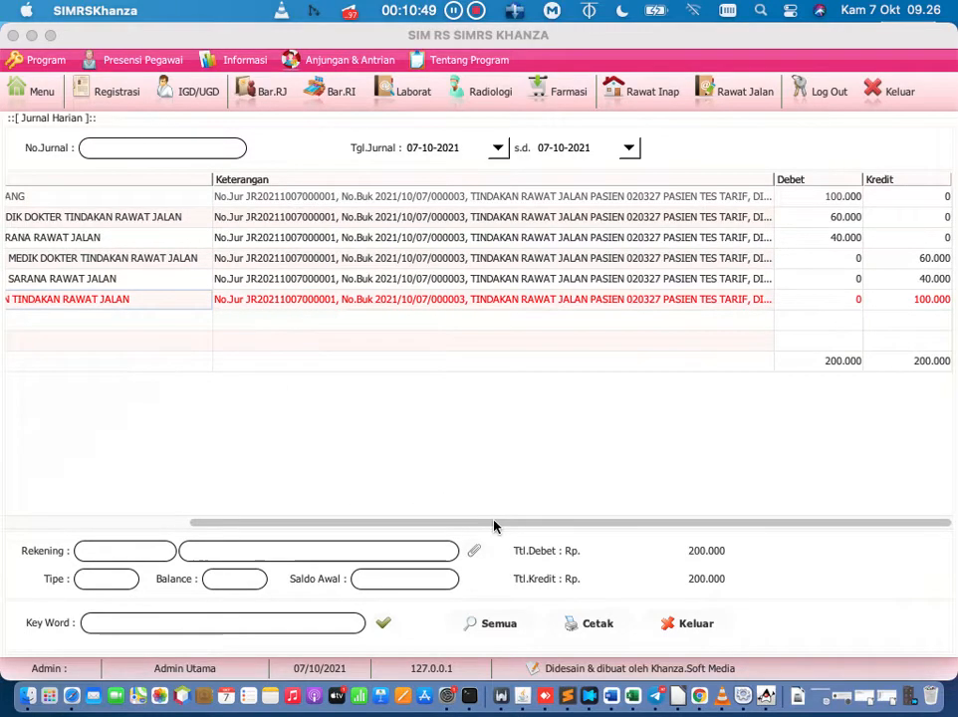
- Review the account names of the UTANG JASA MEDIK DOKTER and UTANG JASA SARANA payable entries again
{"action": "left_click_drag", "start_coordinate": [495, 522], "coordinate": [388, 518]}
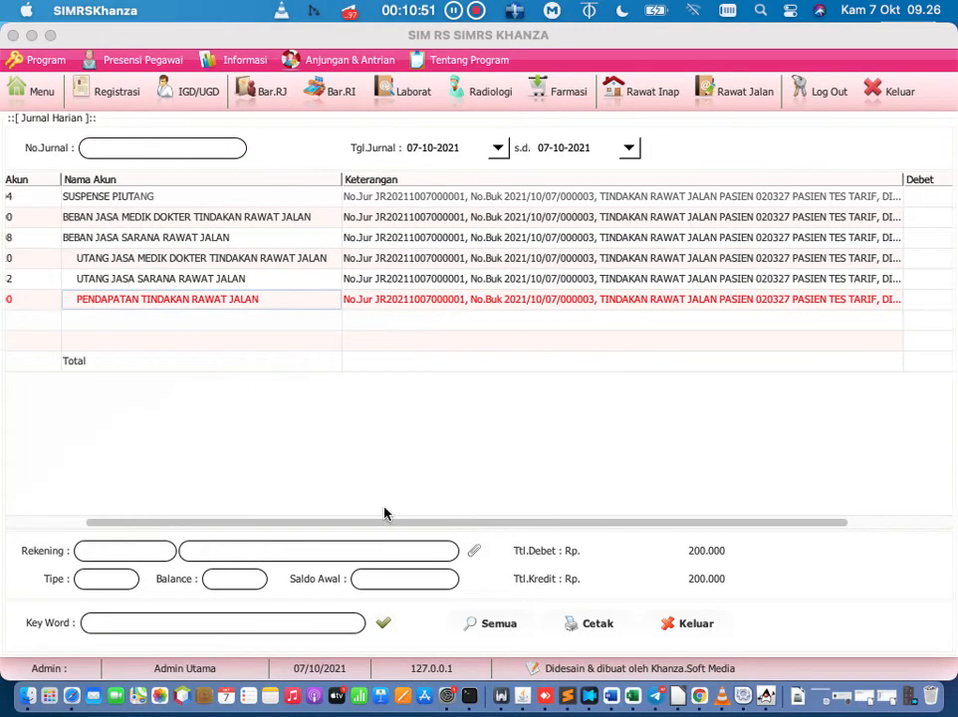
{"action": "left_click", "coordinate": [311, 260]}
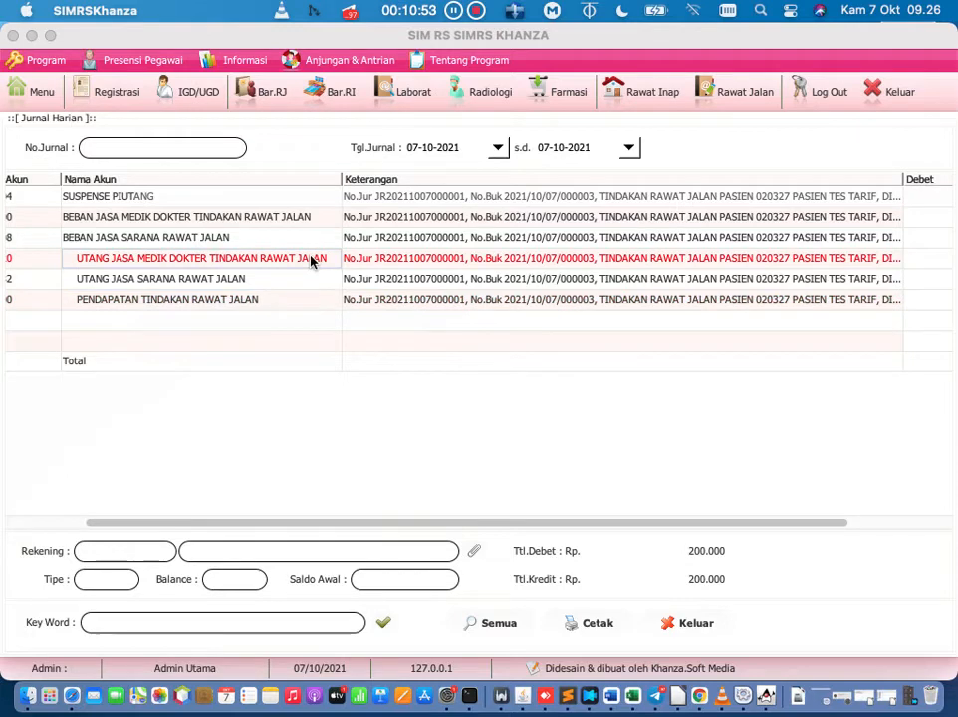
{"action": "left_click", "coordinate": [306, 275]}
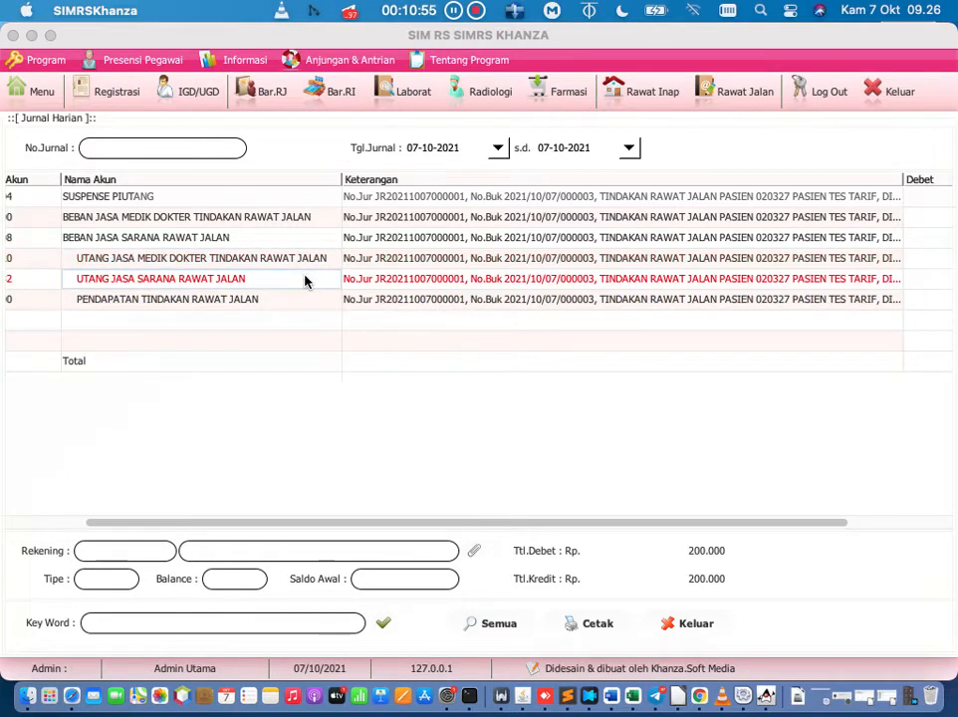
{"action": "left_click", "coordinate": [306, 265]}
{"action": "left_click", "coordinate": [309, 283]}
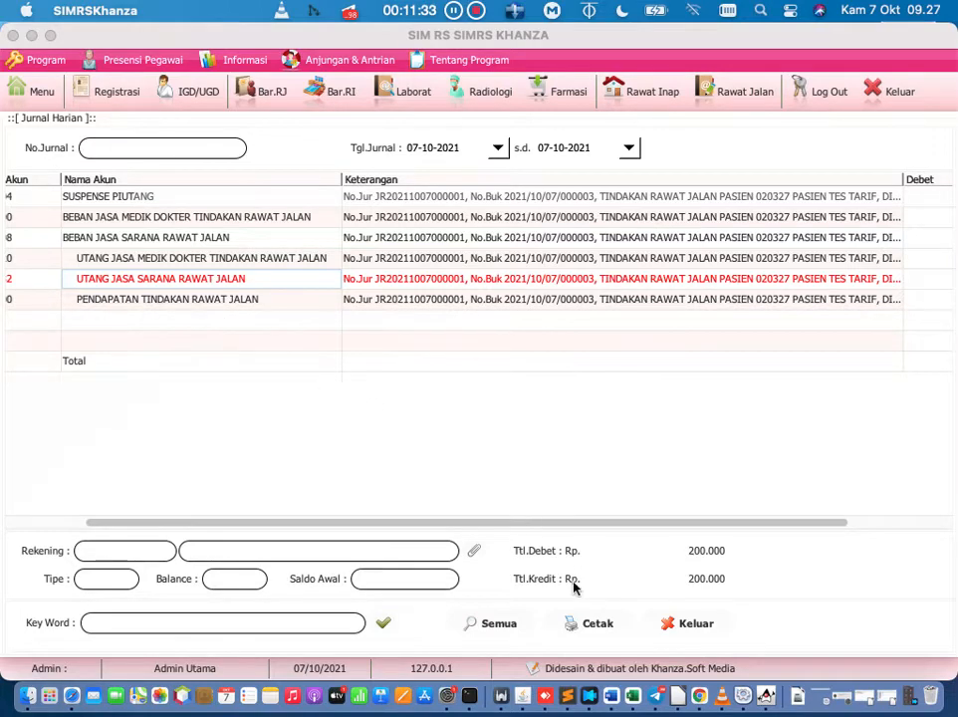
- Close the daily journal and open prescription entry from the test patient's outpatient treatment in today's registrations
{"action": "left_click", "coordinate": [687, 622]}
{"action": "left_click", "coordinate": [118, 92]}
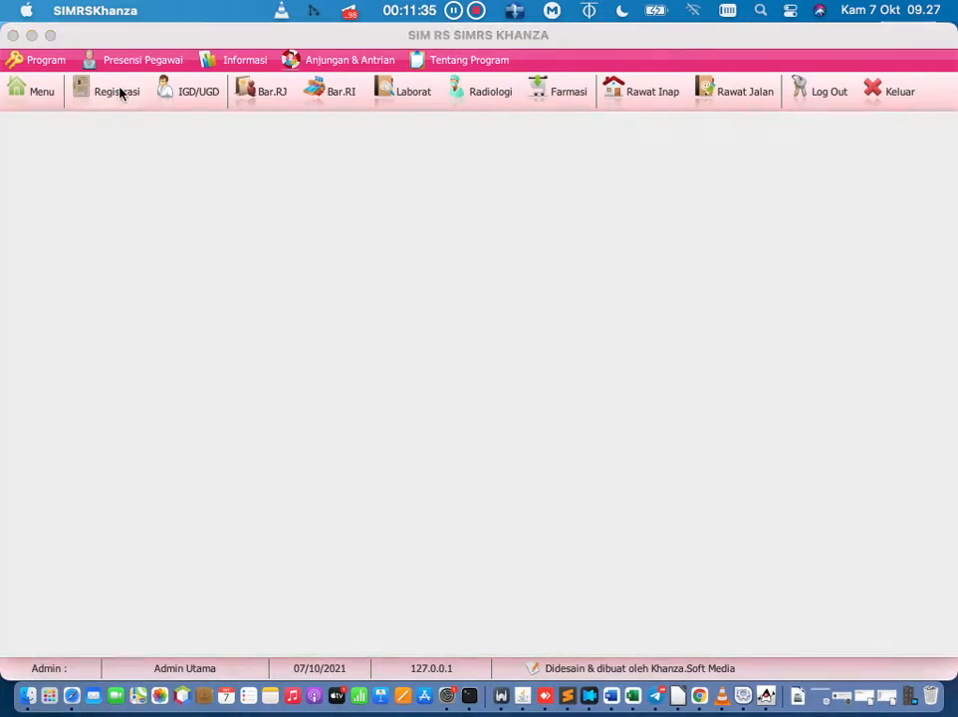
{"action": "left_click", "coordinate": [156, 360]}
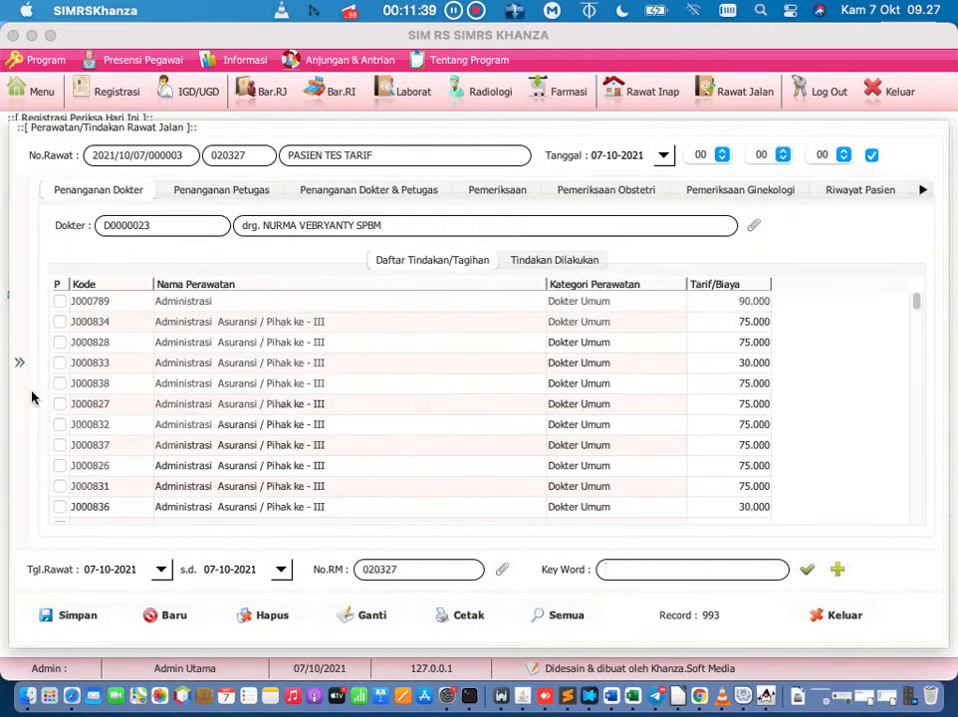
{"action": "left_click", "coordinate": [18, 361]}
{"action": "left_click", "coordinate": [45, 188]}
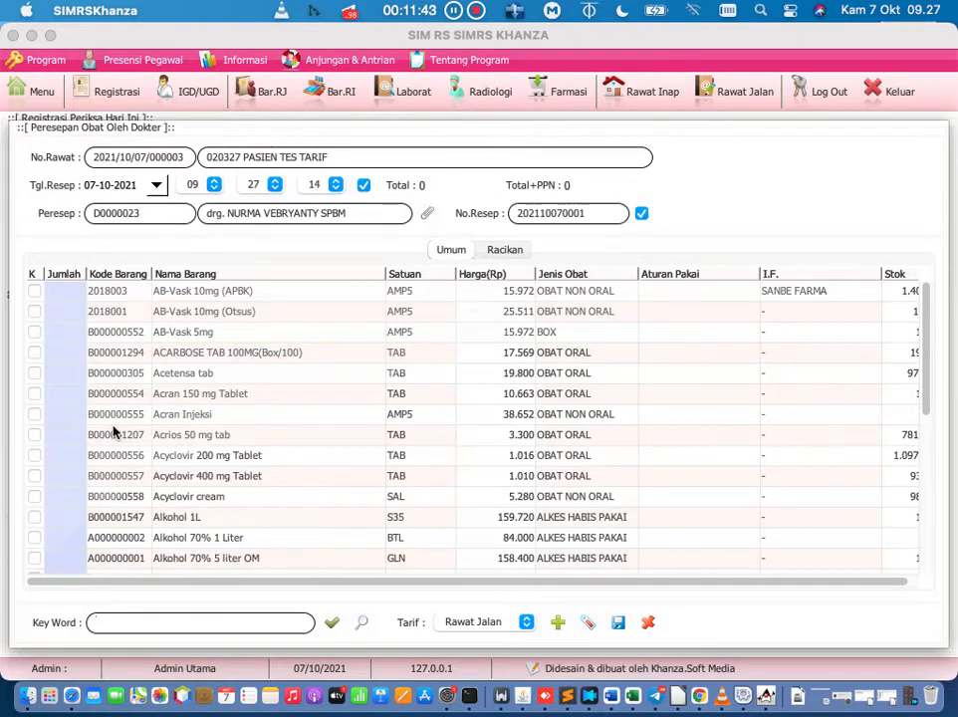
- Prescribe a quantity of 10 AB-Vask 10mg (APBK) for the test patient and save the prescription
{"action": "double_click", "coordinate": [73, 293]}
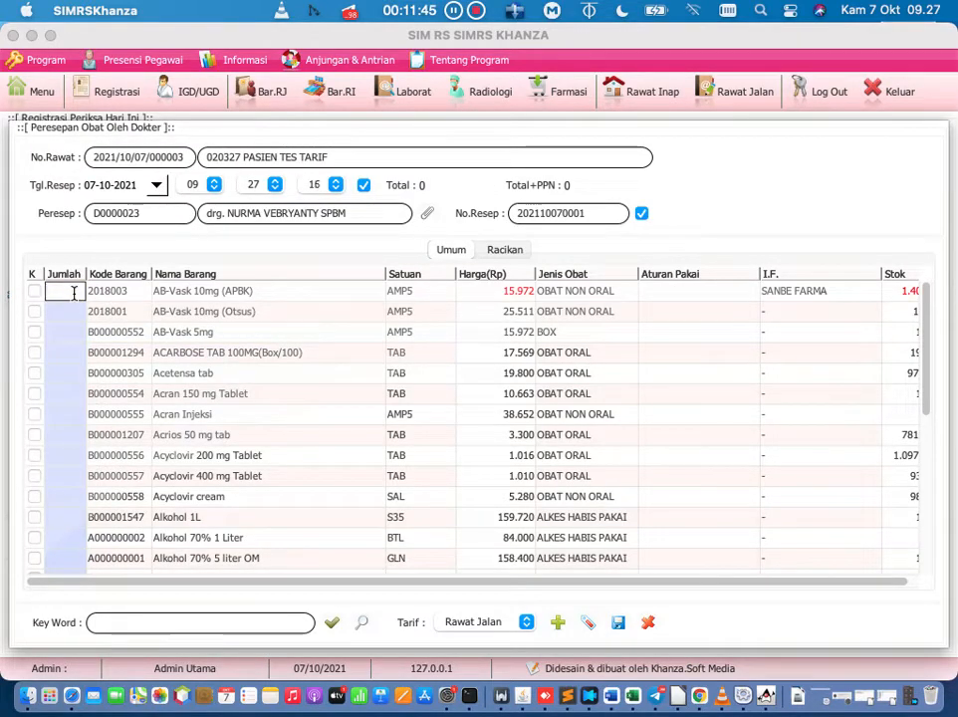
{"action": "type", "text": "10"}
{"action": "key", "text": "Return"}
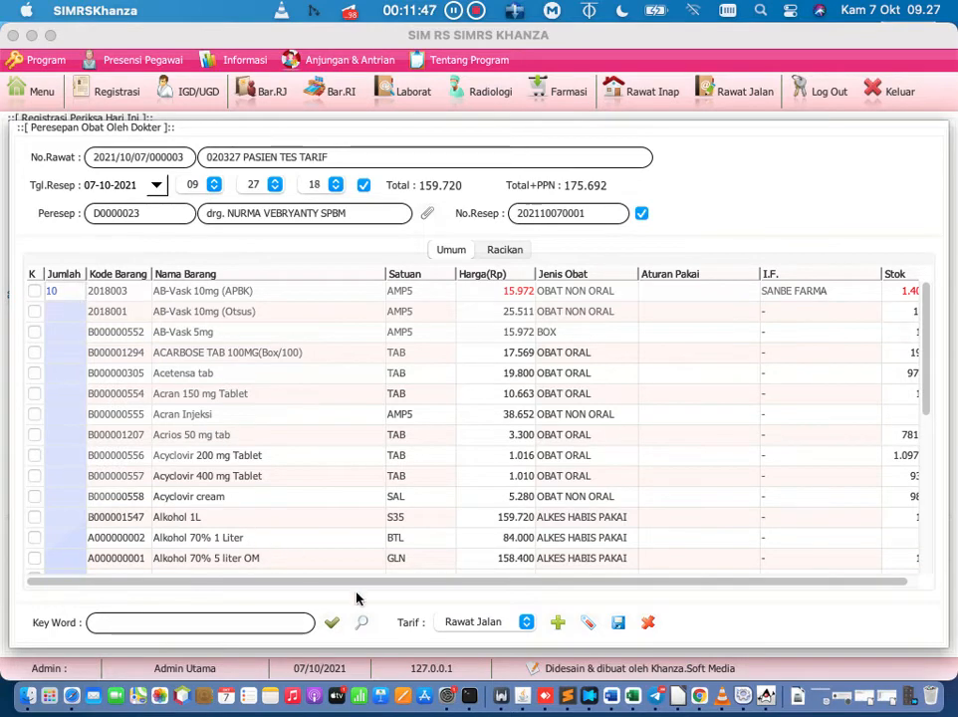
{"action": "left_click_drag", "start_coordinate": [428, 581], "coordinate": [494, 576]}
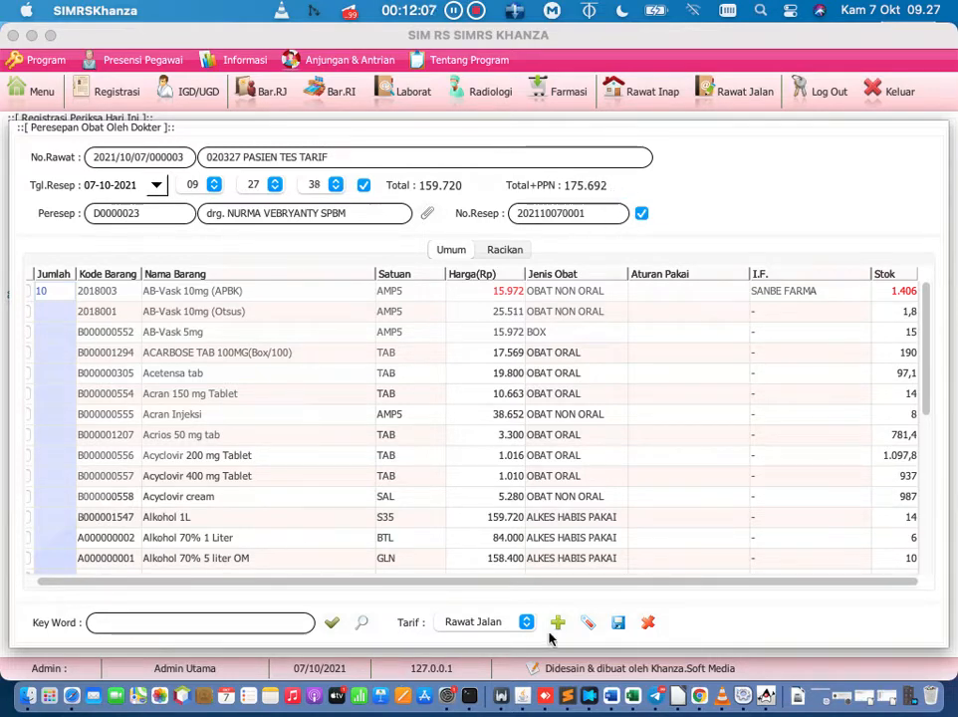
{"action": "left_click", "coordinate": [618, 622]}
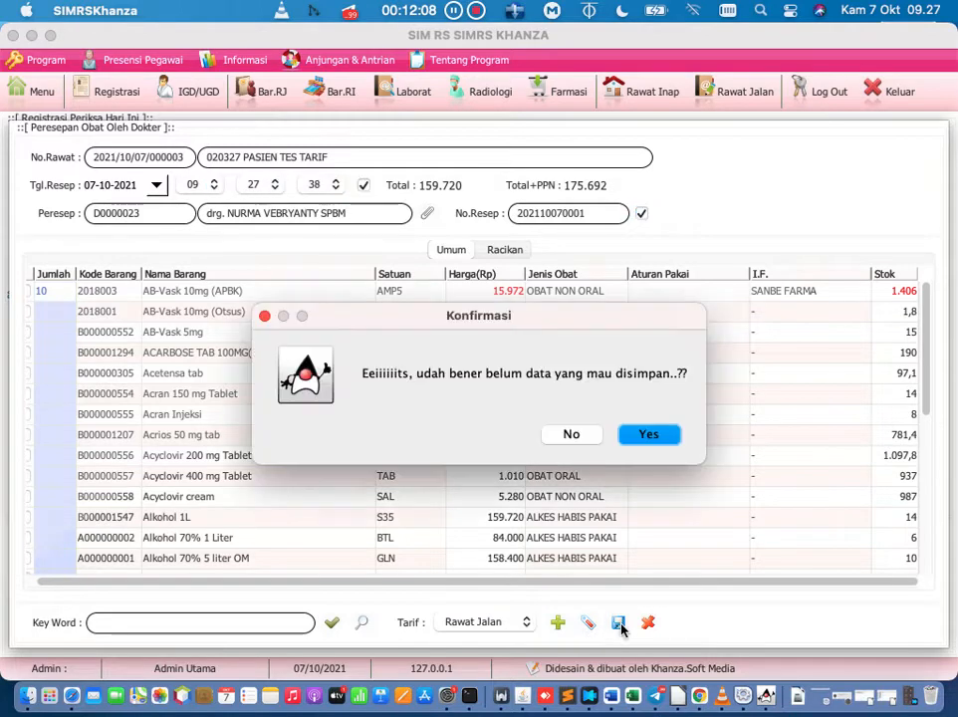
{"action": "left_click", "coordinate": [649, 435]}
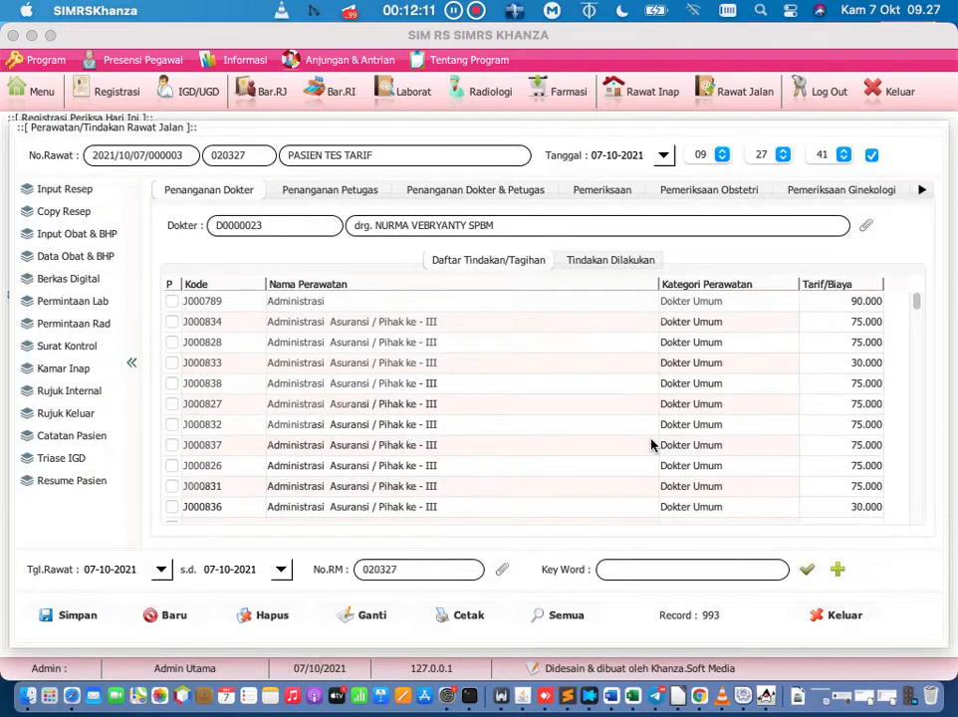
- Reopen Jurnal Harian to check whether the unvalidated prescription has been posted, and close it again
{"action": "left_click", "coordinate": [40, 97]}
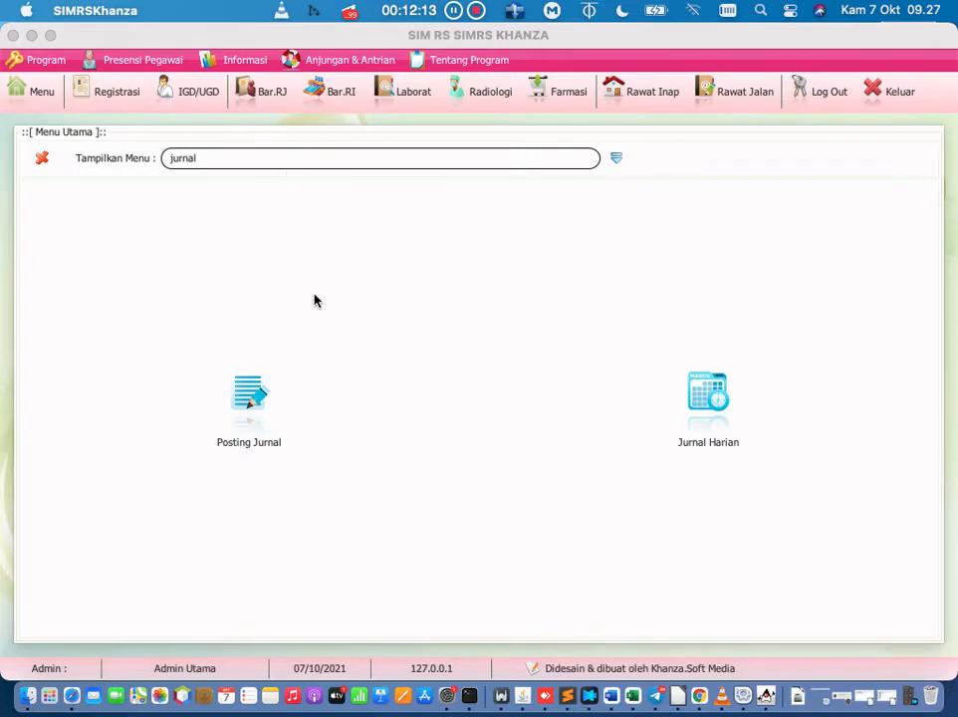
{"action": "left_click", "coordinate": [704, 416]}
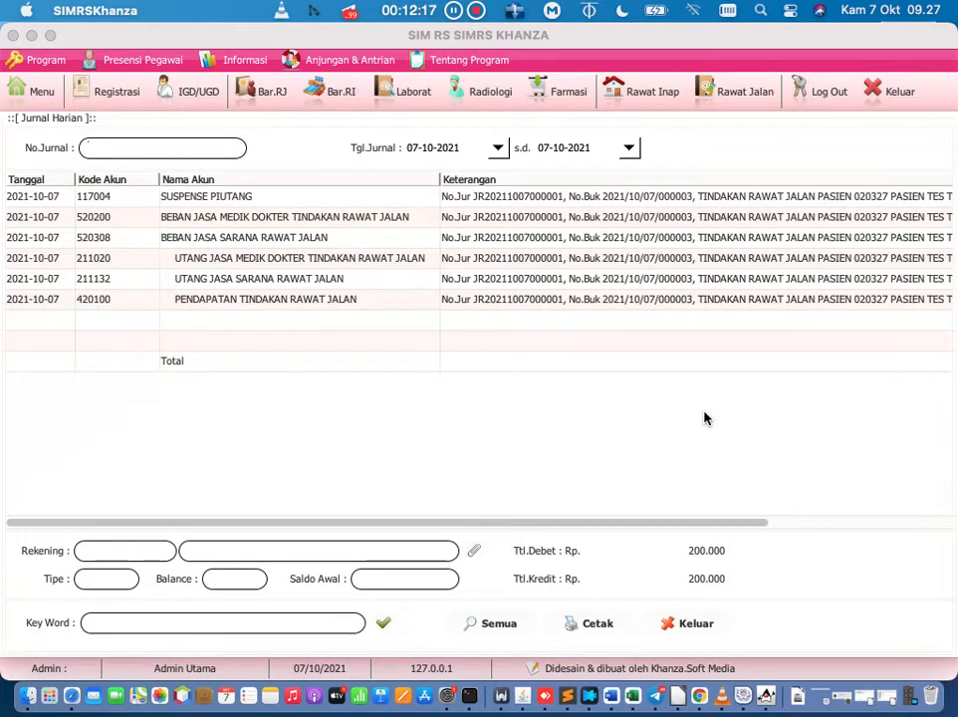
{"action": "left_click", "coordinate": [712, 633]}
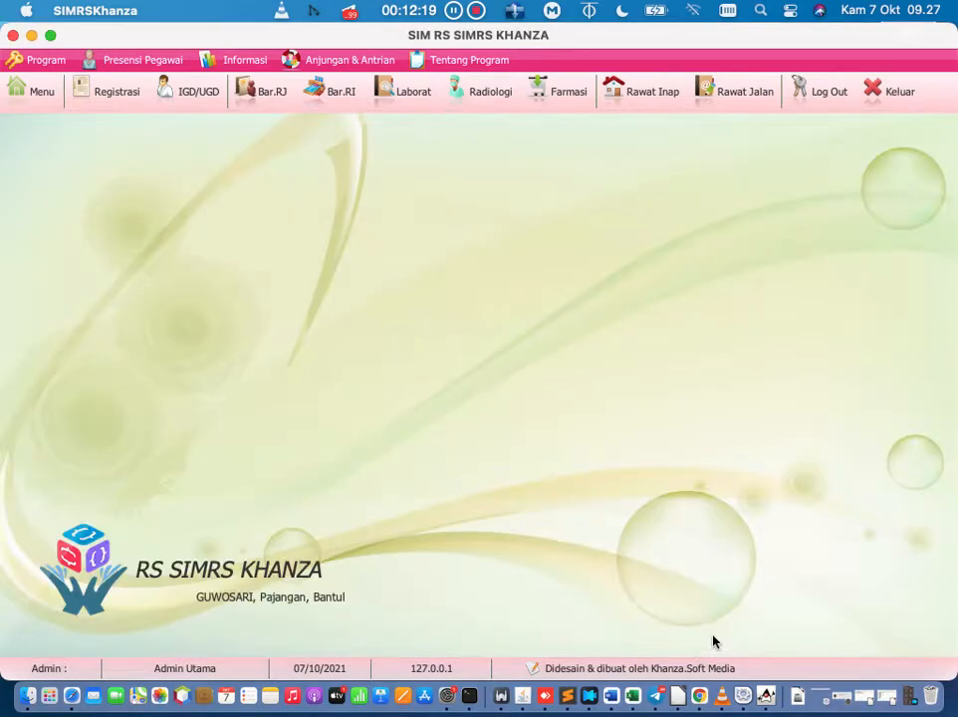
- Open the pharmacy's list of doctor prescriptions, open the test patient's prescription and save its dispensing from depot Apotek
{"action": "left_click", "coordinate": [569, 95]}
{"action": "left_click", "coordinate": [680, 184]}
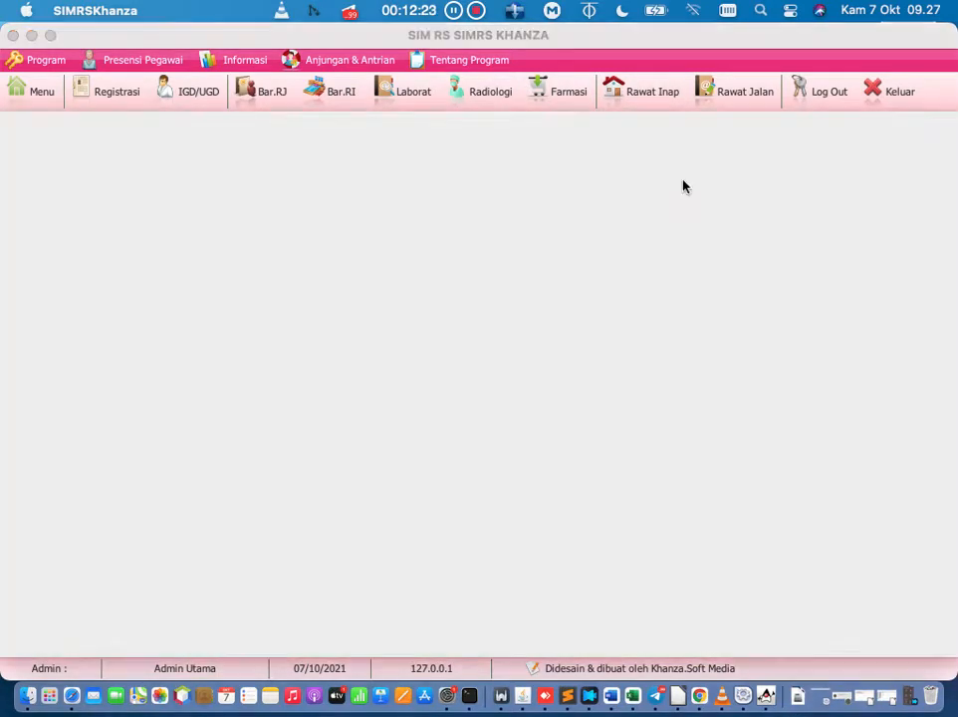
{"action": "double_click", "coordinate": [279, 208]}
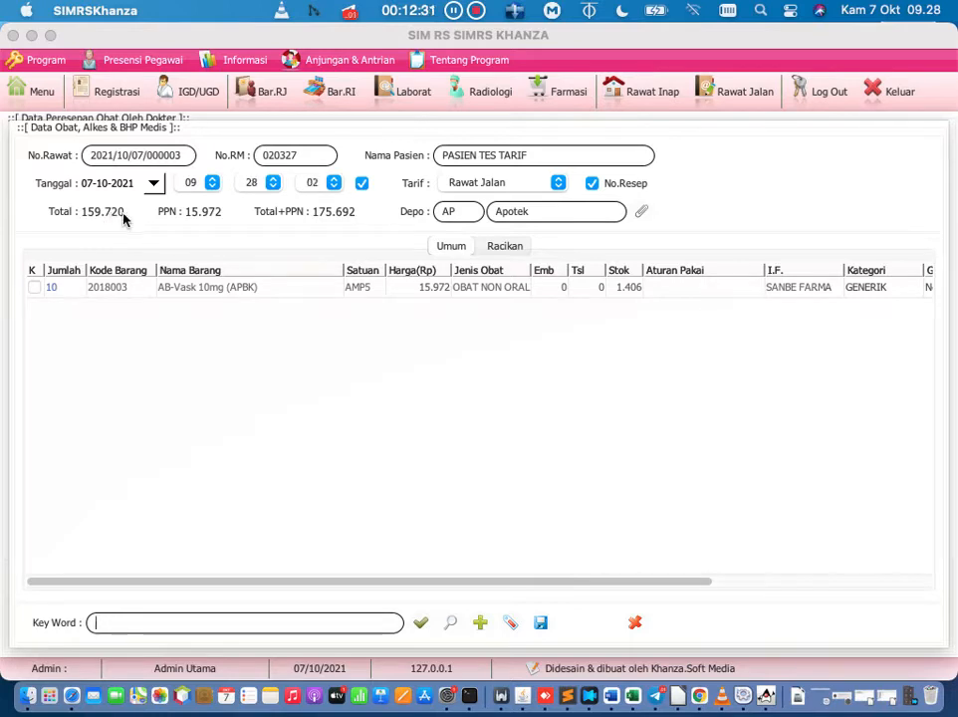
{"action": "left_click", "coordinate": [539, 622]}
{"action": "left_click", "coordinate": [642, 440]}
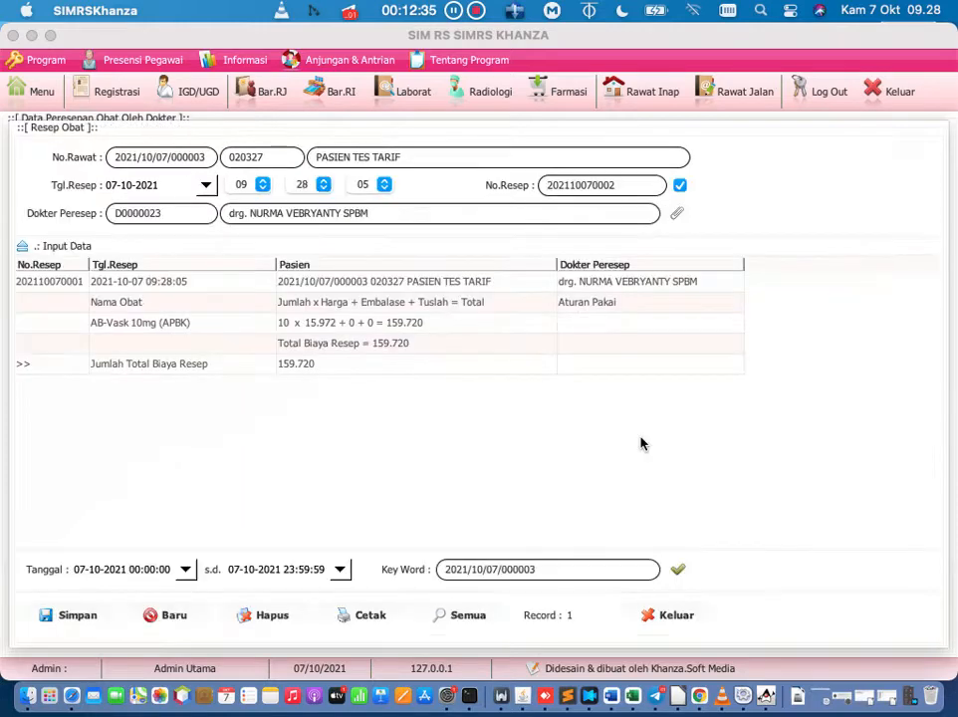
- Reopen Jurnal Harian and check the debit amount of the SUSPENSE PIUTANG entry for the outpatient medicine dispensing
{"action": "left_click", "coordinate": [45, 90]}
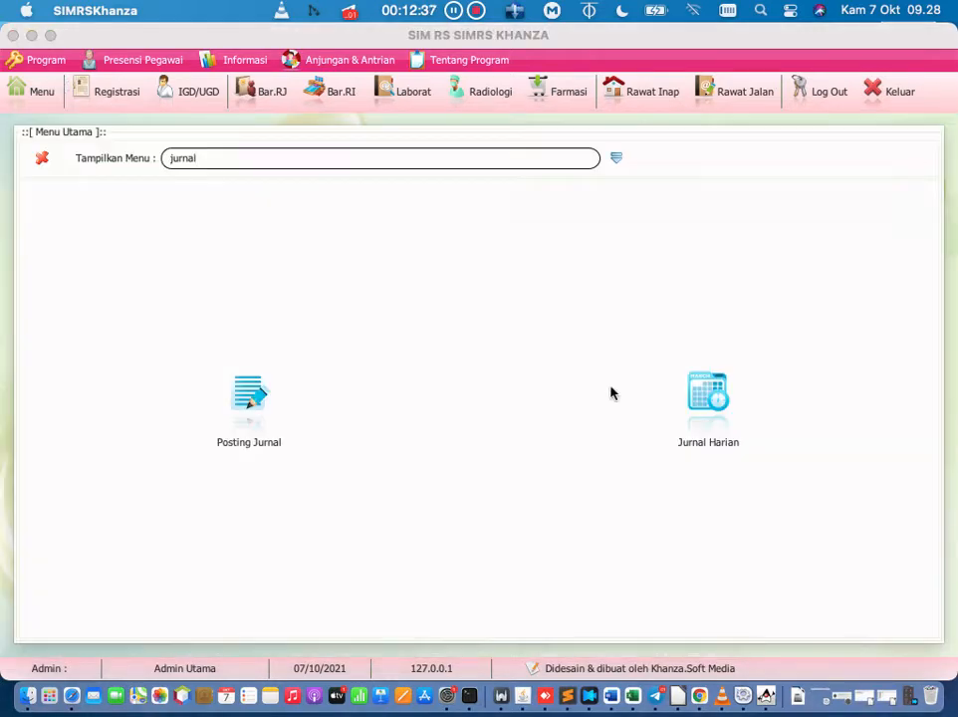
{"action": "left_click", "coordinate": [694, 392]}
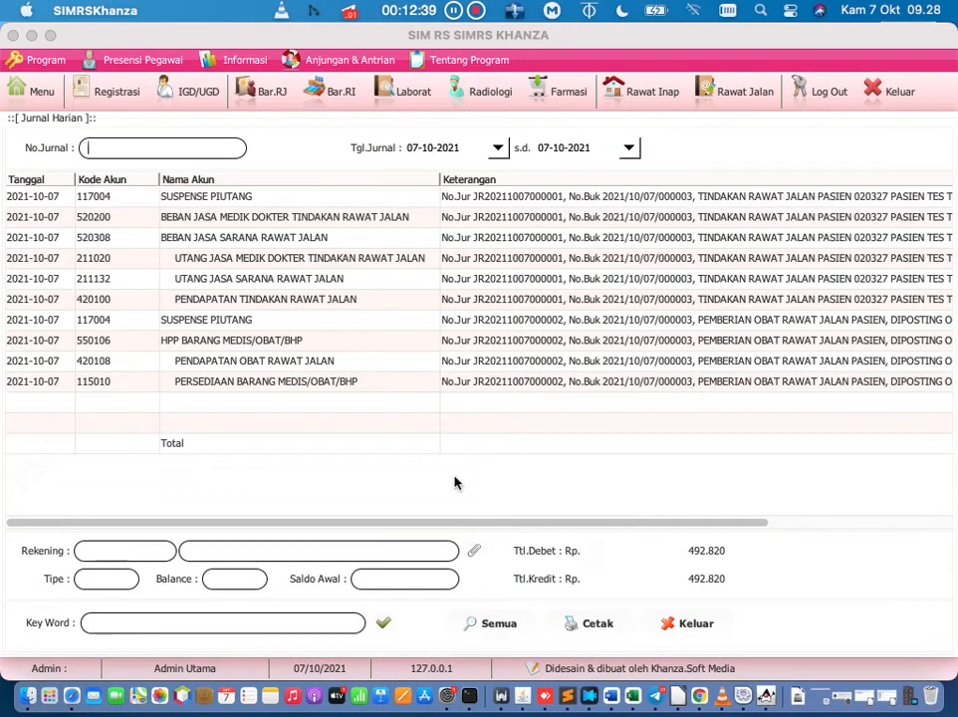
{"action": "left_click", "coordinate": [417, 523]}
{"action": "left_click", "coordinate": [181, 320]}
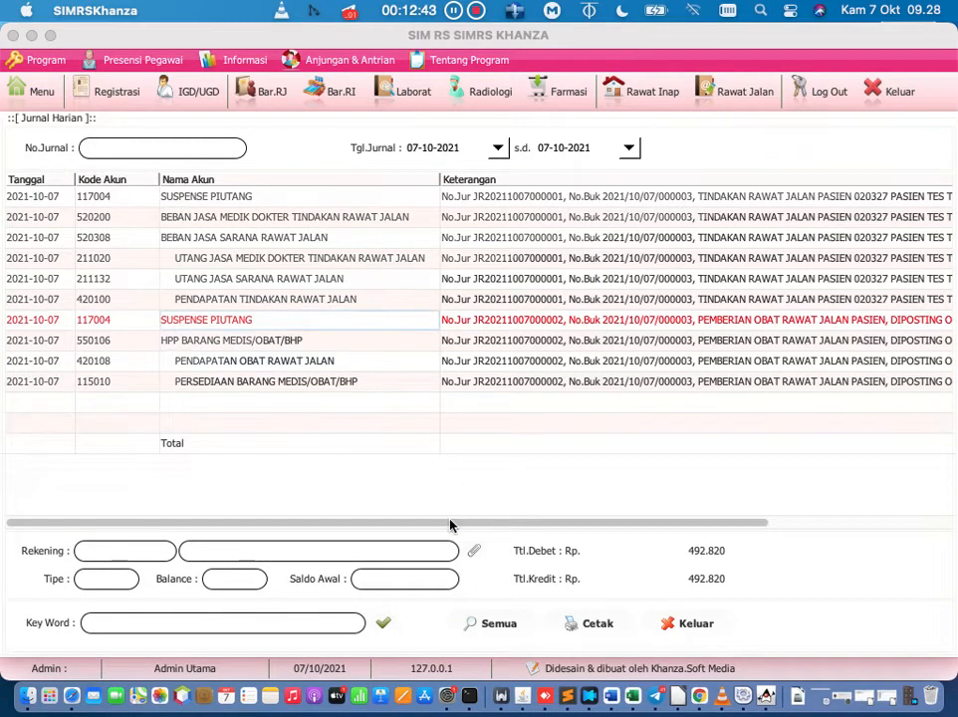
{"action": "left_click_drag", "start_coordinate": [450, 525], "coordinate": [645, 525]}
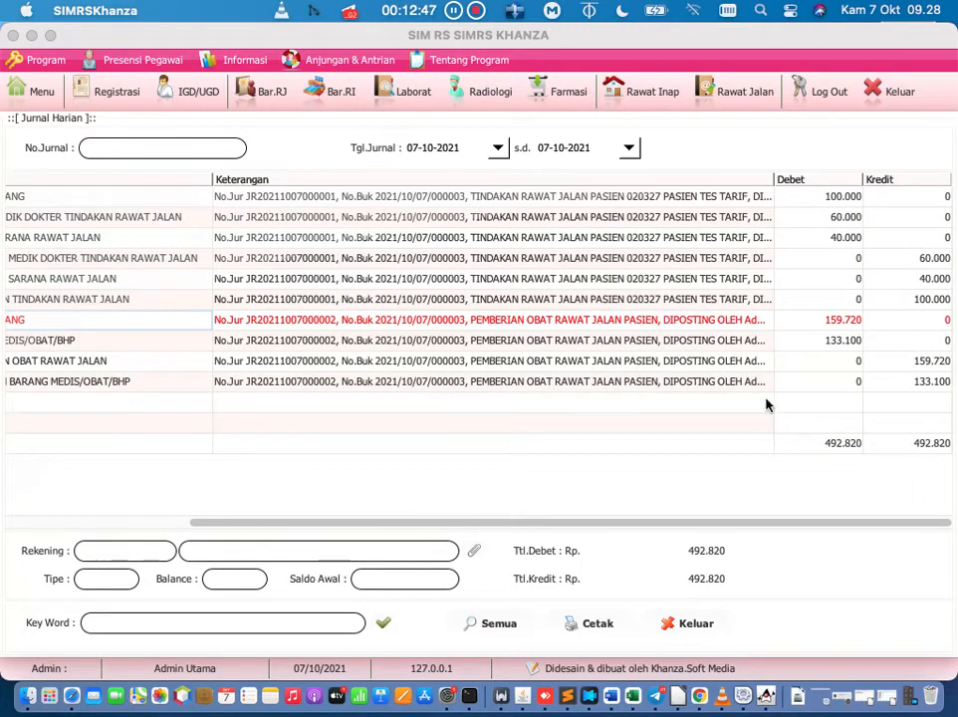
{"action": "left_click_drag", "start_coordinate": [754, 521], "coordinate": [774, 525]}
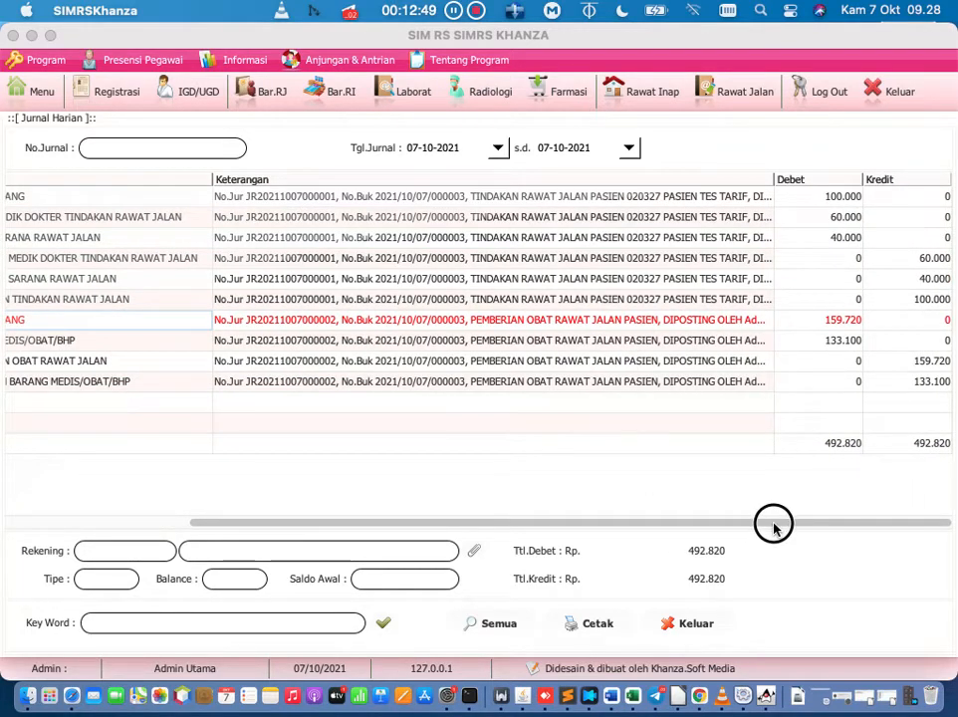
{"action": "left_click", "coordinate": [841, 322]}
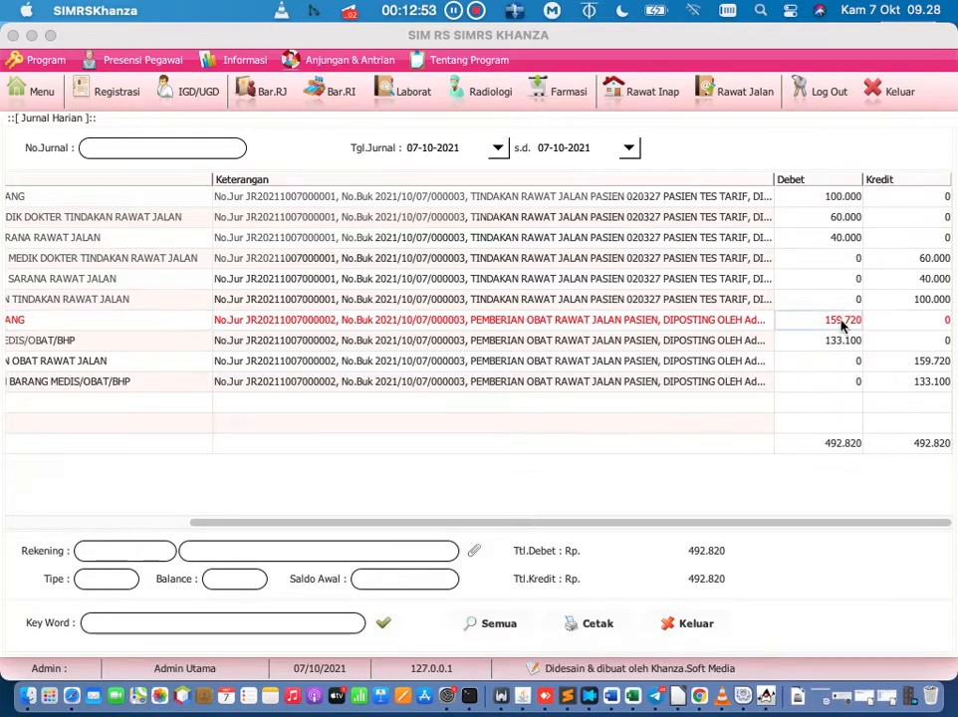
- Examine the HPP BARANG MEDIS/OBAT/BHP entry and compare its debit amount with the medicine revenue and inventory credits
{"action": "left_click", "coordinate": [672, 524]}
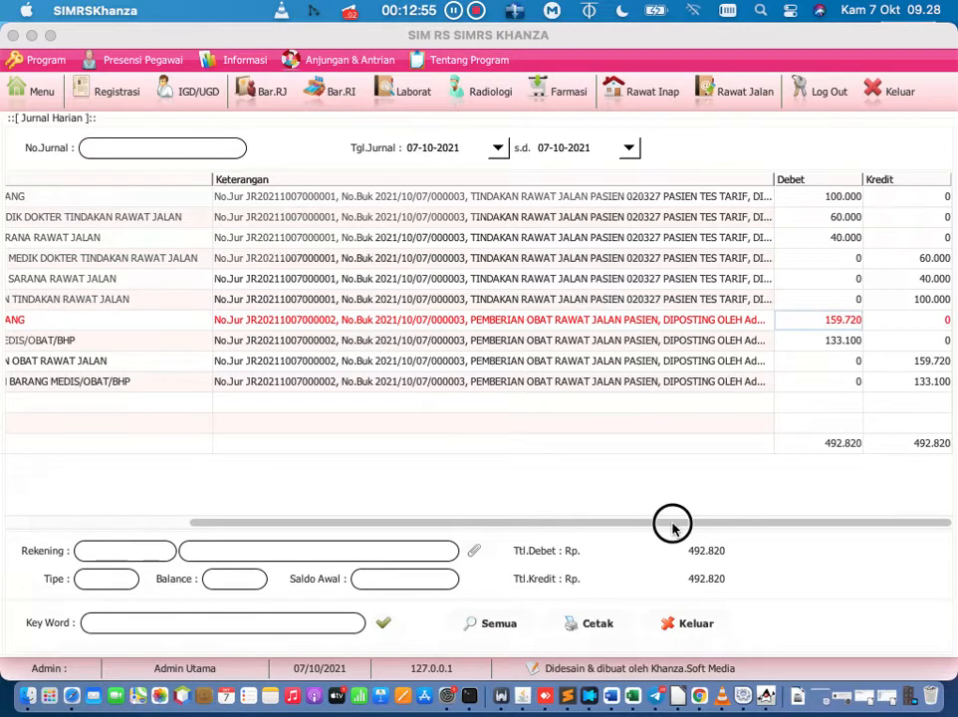
{"action": "left_click_drag", "start_coordinate": [672, 525], "coordinate": [553, 528]}
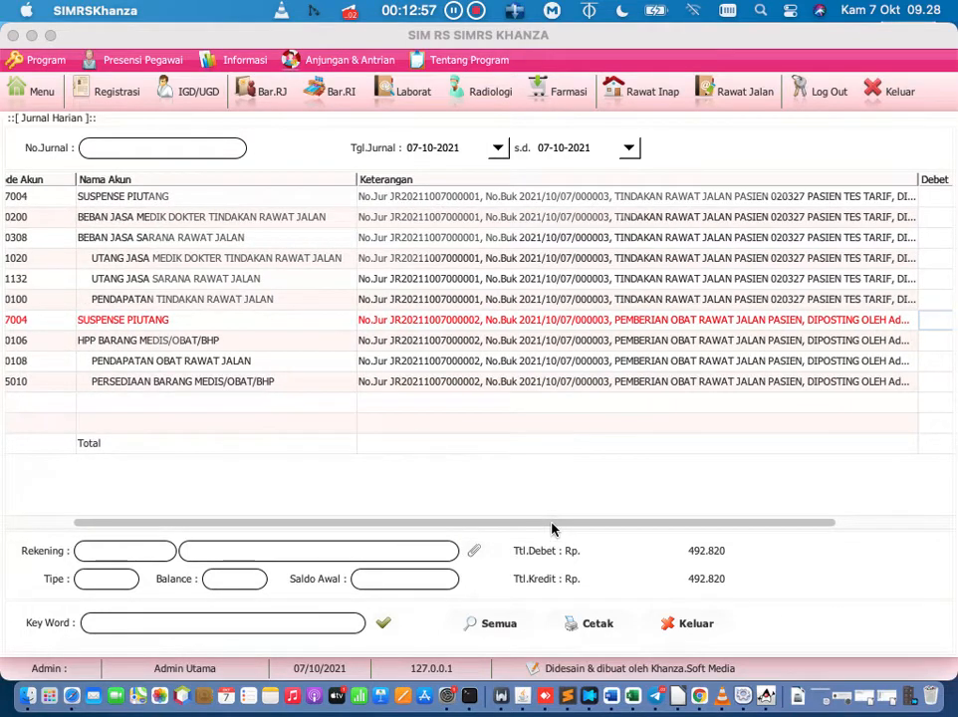
{"action": "left_click", "coordinate": [246, 343]}
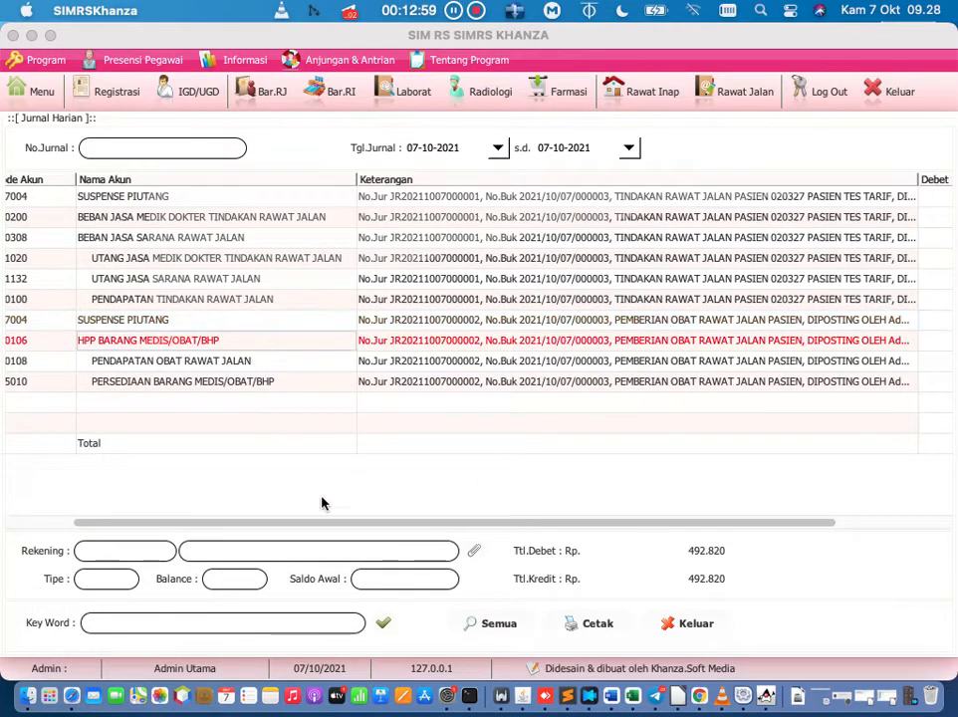
{"action": "left_click_drag", "start_coordinate": [336, 527], "coordinate": [502, 503]}
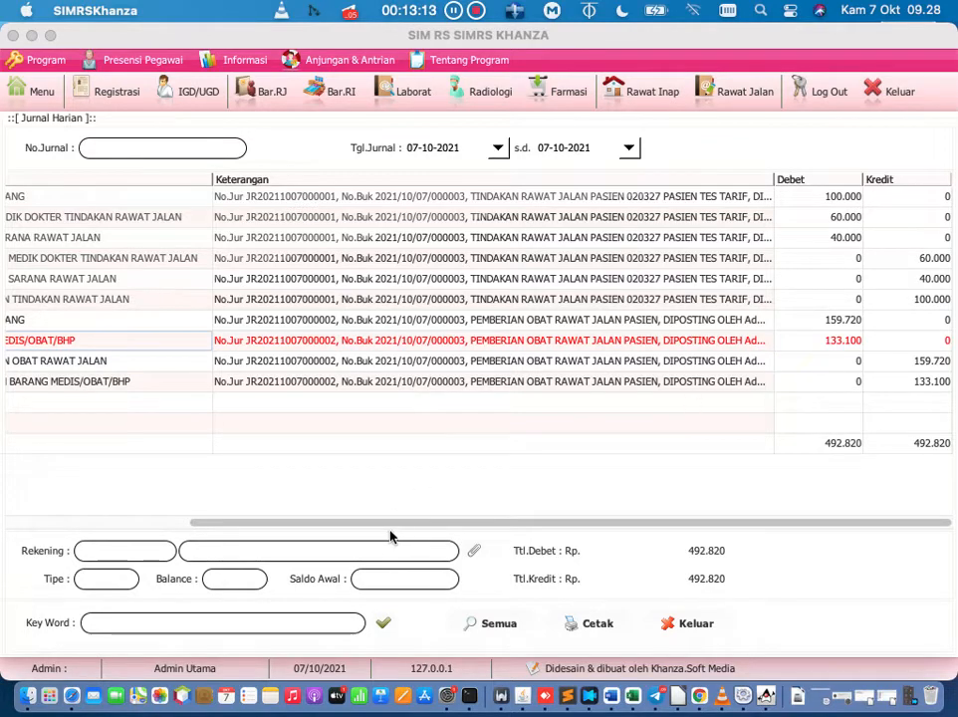
{"action": "left_click_drag", "start_coordinate": [389, 521], "coordinate": [292, 519]}
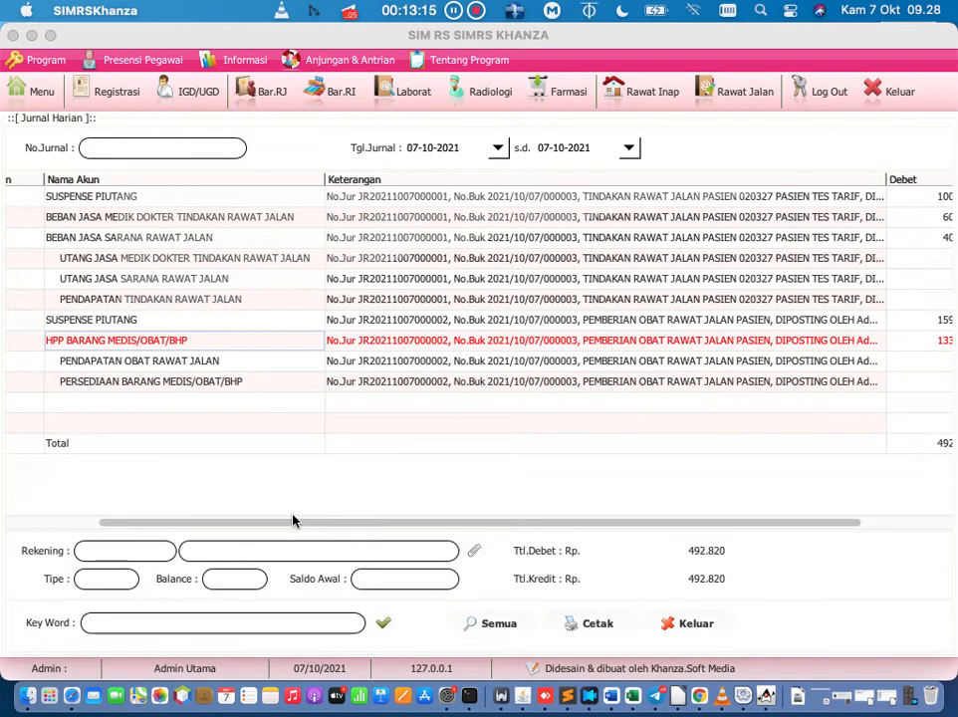
- Examine the credit amounts of the PENDAPATAN OBAT RAWAT JALAN and PERSEDIAAN BARANG MEDIS/OBAT/BHP entries in the daily journal
{"action": "left_click", "coordinate": [224, 365]}
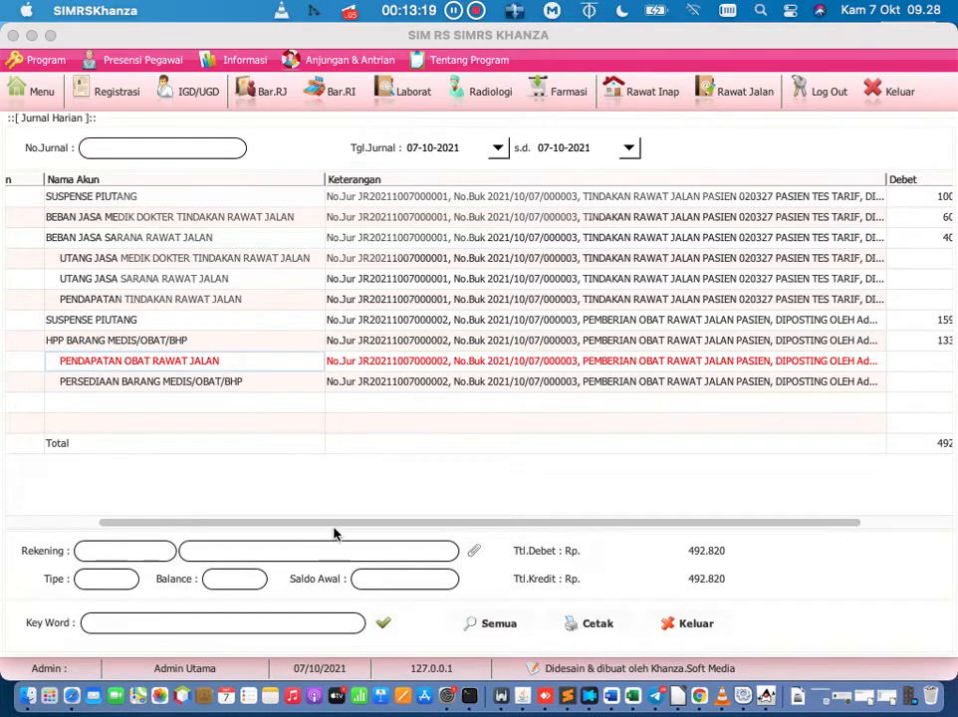
{"action": "left_click_drag", "start_coordinate": [335, 526], "coordinate": [628, 528]}
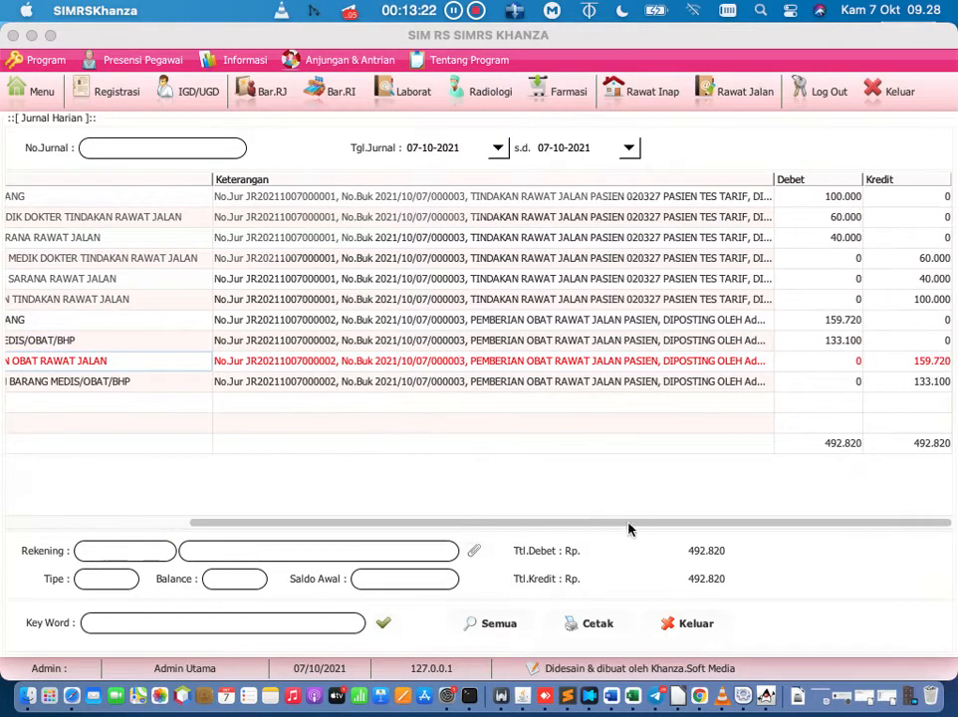
{"action": "left_click", "coordinate": [623, 386]}
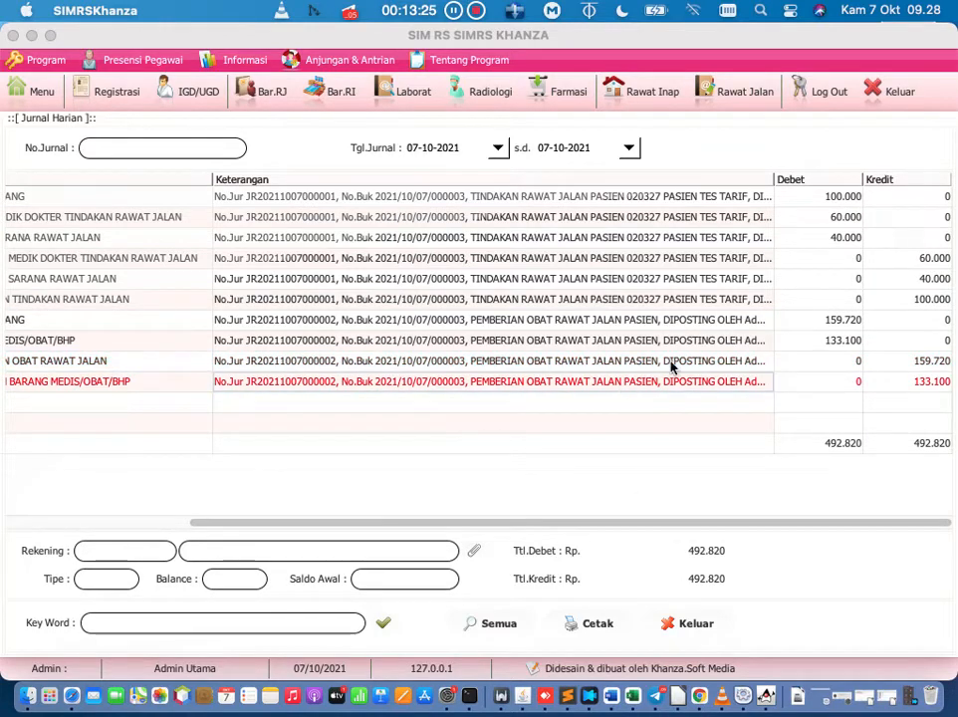
{"action": "left_click", "coordinate": [672, 364]}
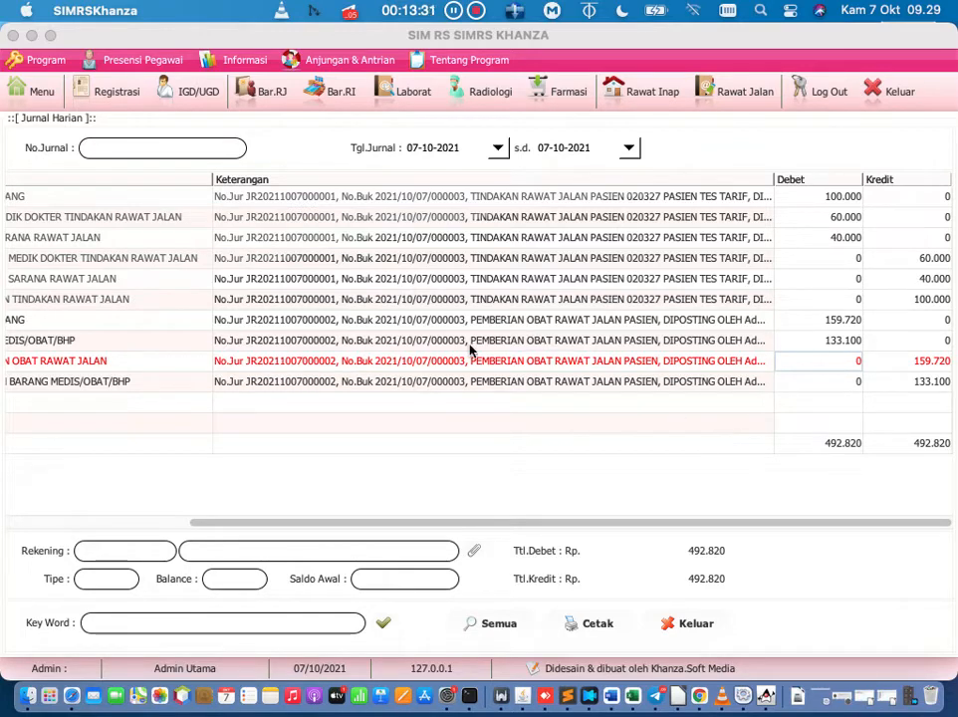
- Search the main menu for "ppn", open PPN Obat and load its data for 07-10-2020 to 07-10-2021
{"action": "left_click", "coordinate": [56, 97]}
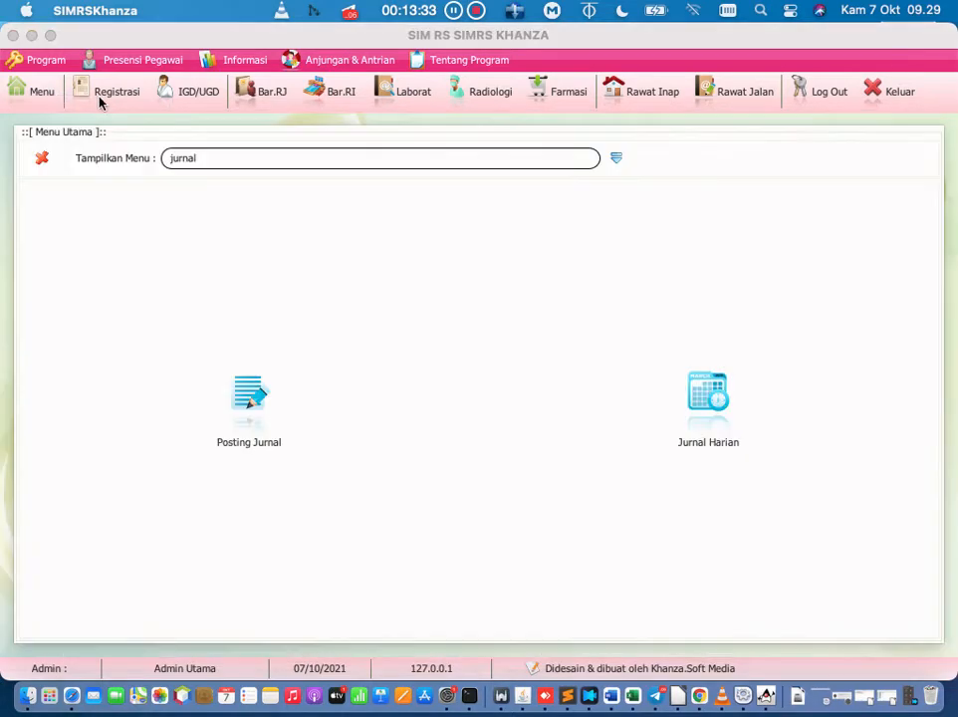
{"action": "key", "text": "BackSpace"}
{"action": "key", "text": "BackSpace"}
{"action": "key", "text": "BackSpace"}
{"action": "type", "text": "pn"}
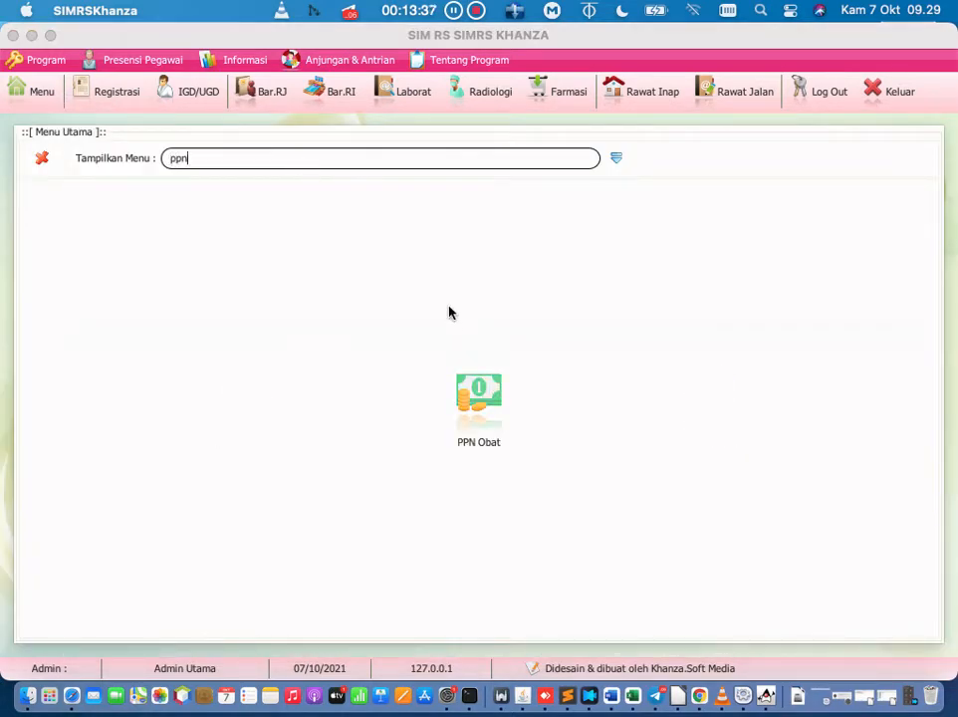
{"action": "left_click", "coordinate": [479, 396]}
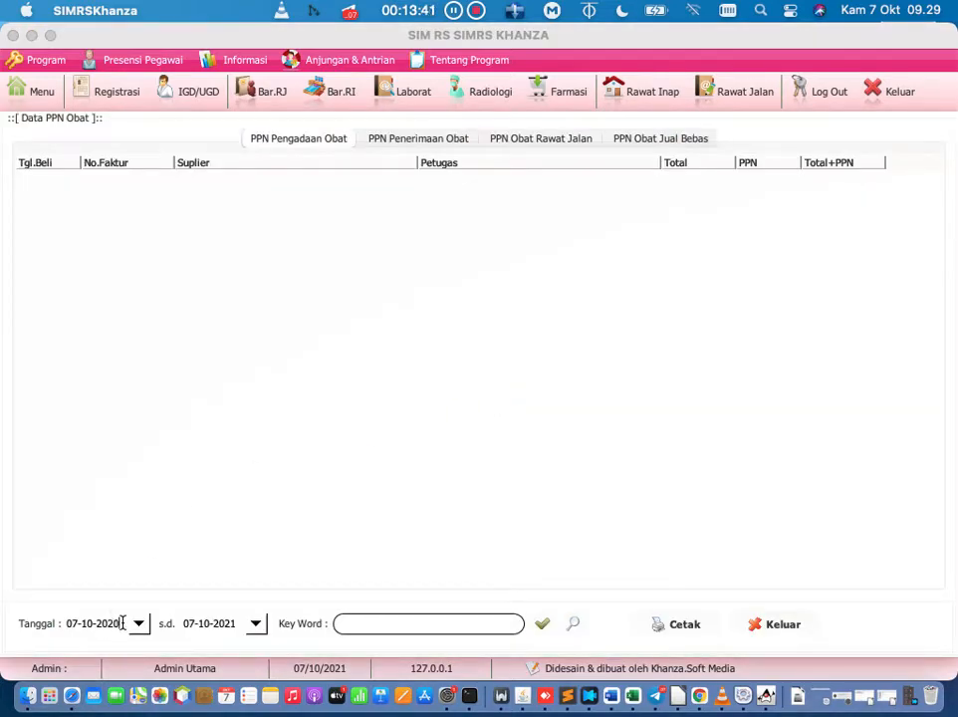
{"action": "left_click", "coordinate": [542, 624]}
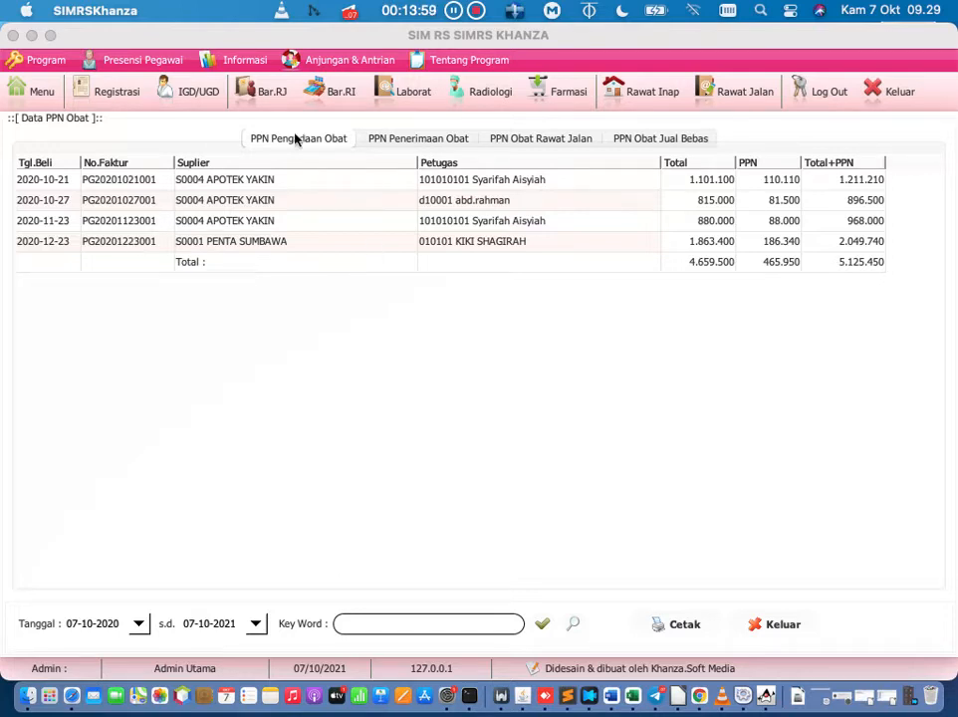
- Review the PPN records for medicine receipts, outpatient medicines and over-the-counter sales, and return to PPN Pengadaan Obat
{"action": "left_click", "coordinate": [406, 143]}
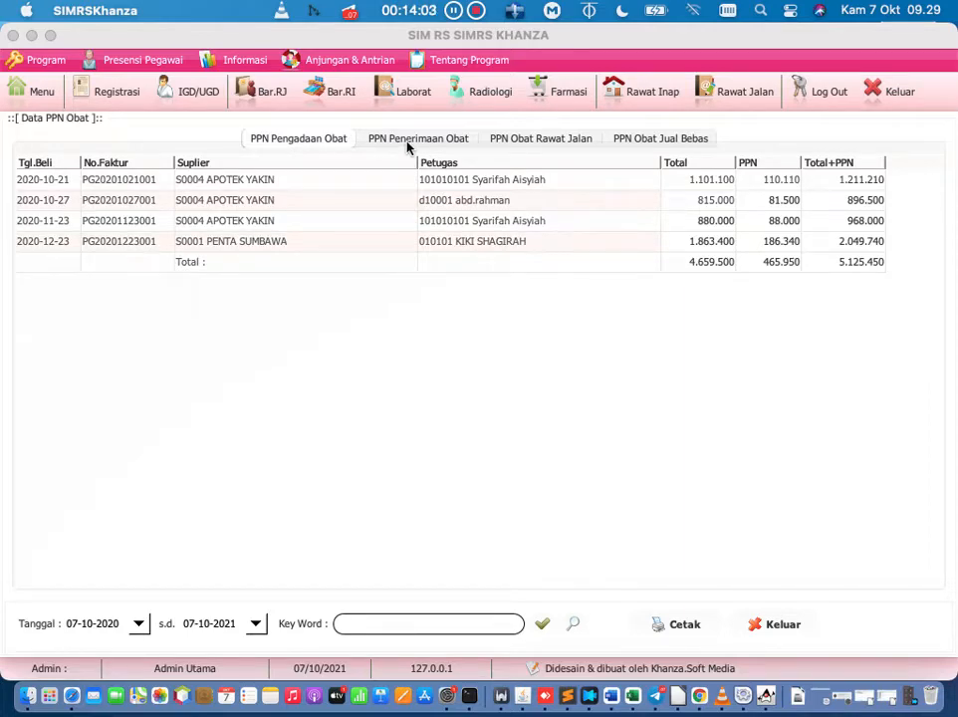
{"action": "left_click", "coordinate": [537, 142]}
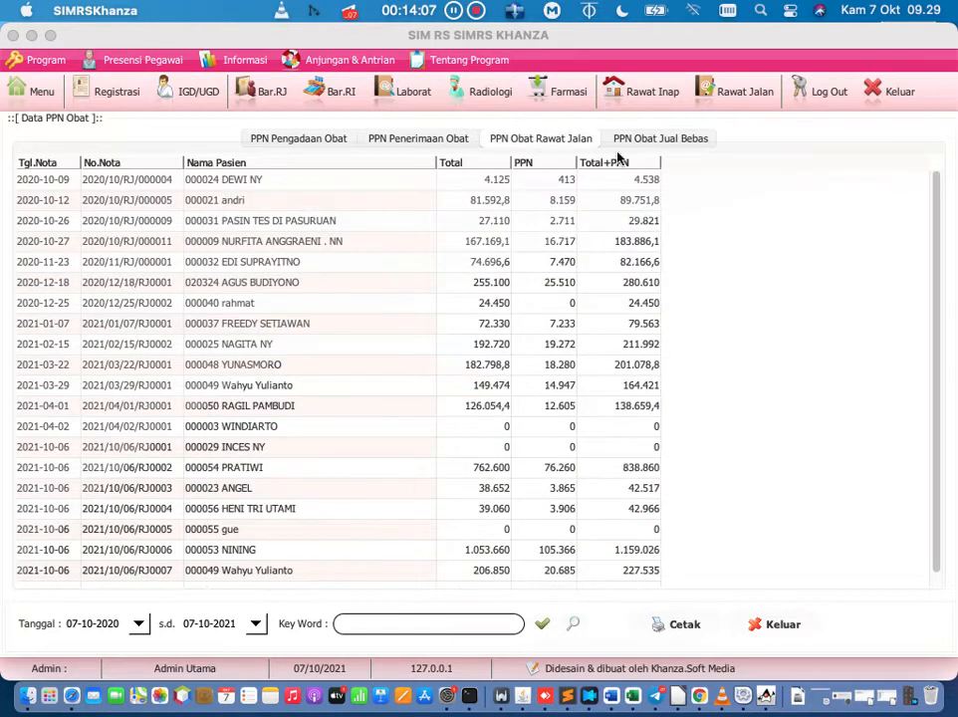
{"action": "left_click", "coordinate": [654, 141]}
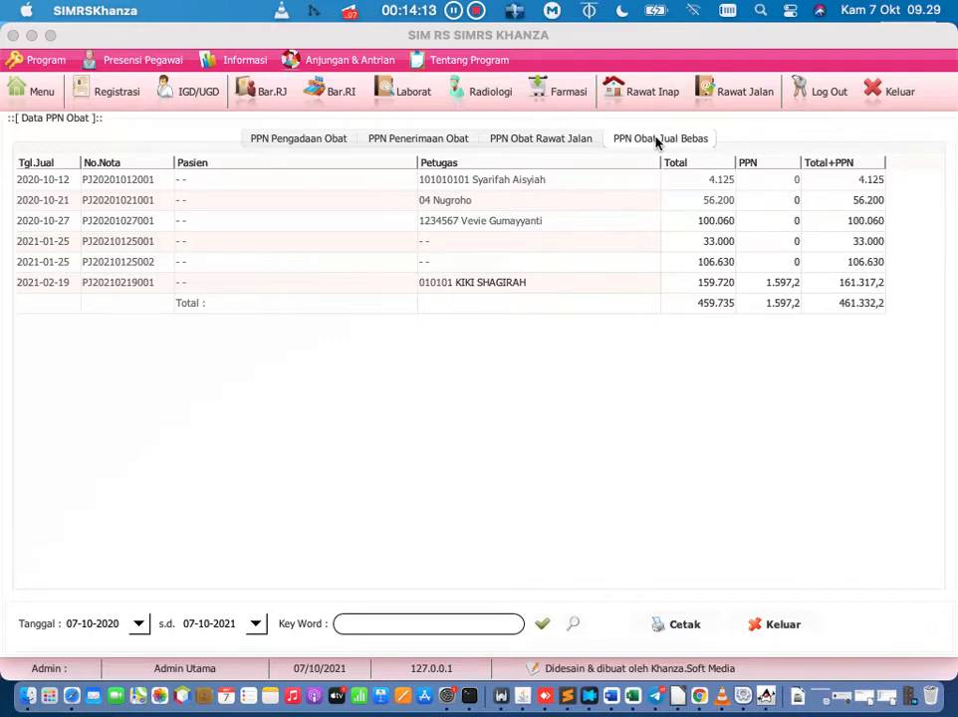
{"action": "left_click", "coordinate": [538, 141]}
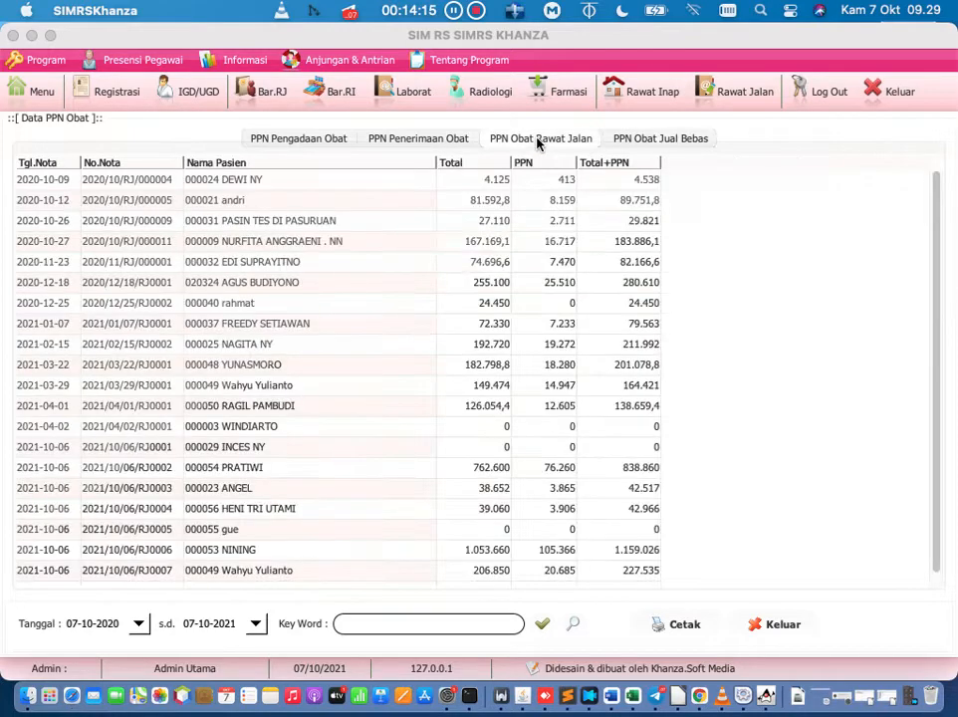
{"action": "left_click", "coordinate": [426, 141]}
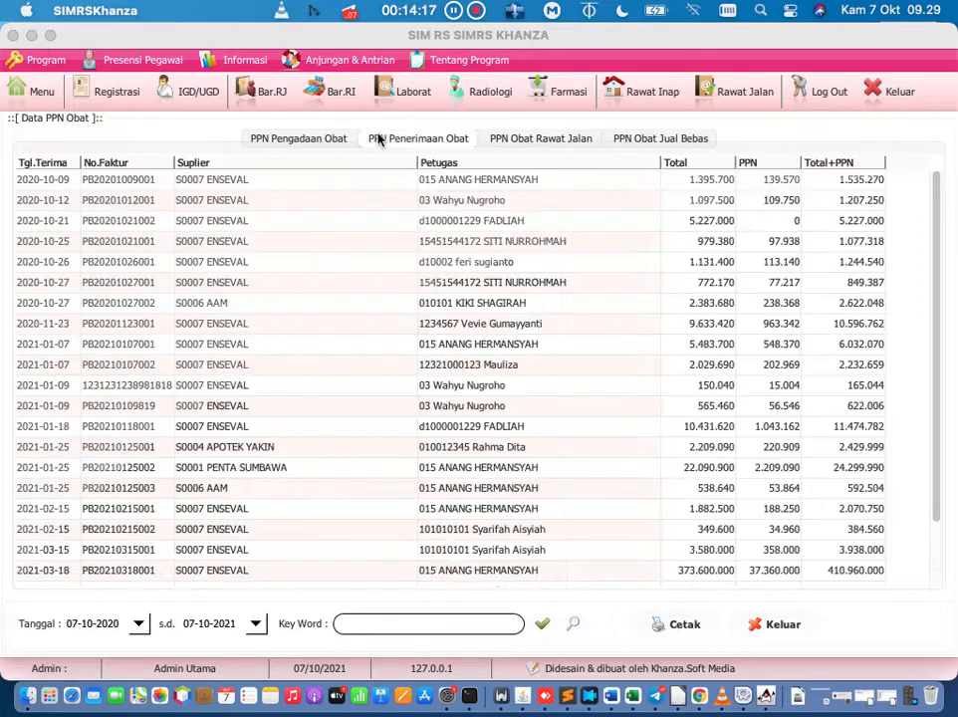
{"action": "left_click", "coordinate": [265, 142]}
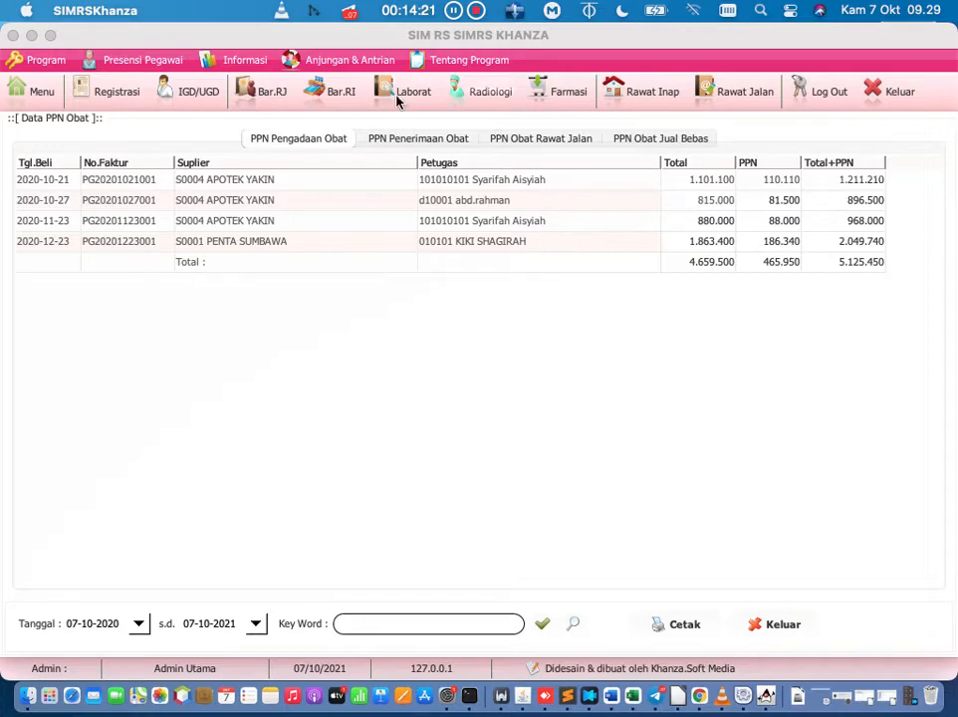
- Open the radiology examination entry form for the test patient from today's registration list
{"action": "left_click", "coordinate": [50, 92]}
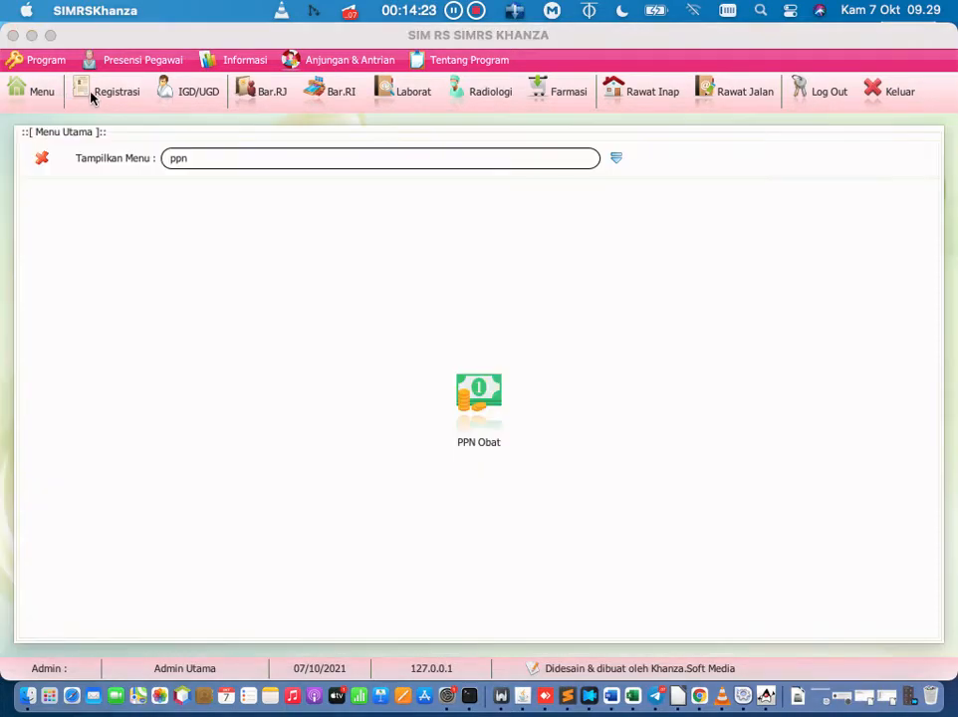
{"action": "left_click", "coordinate": [96, 96]}
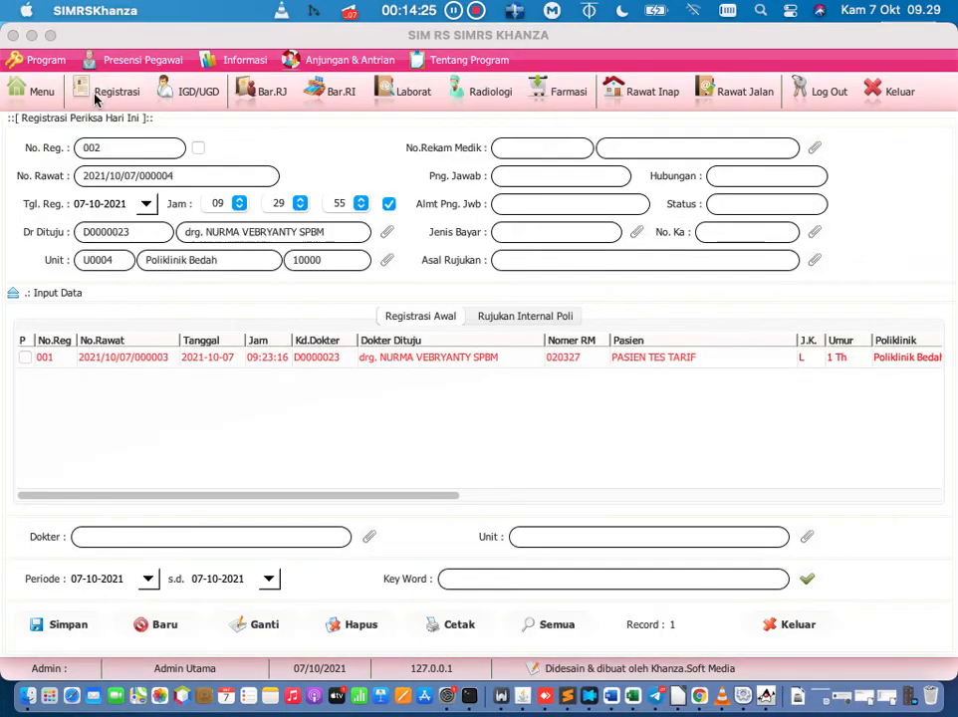
{"action": "left_click", "coordinate": [114, 357]}
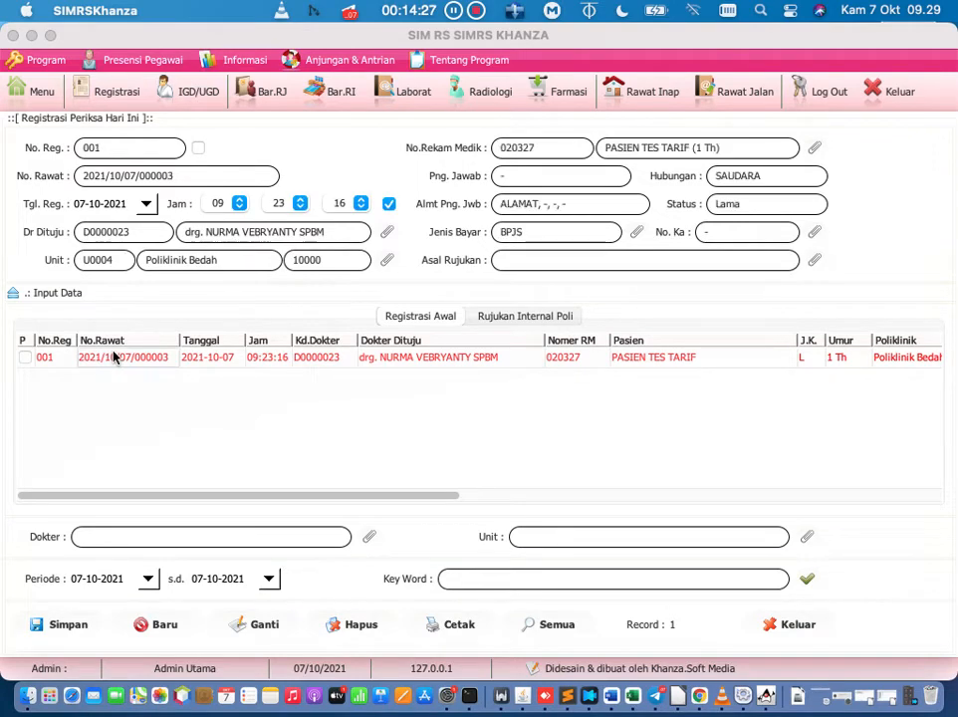
{"action": "right_click", "coordinate": [115, 357]}
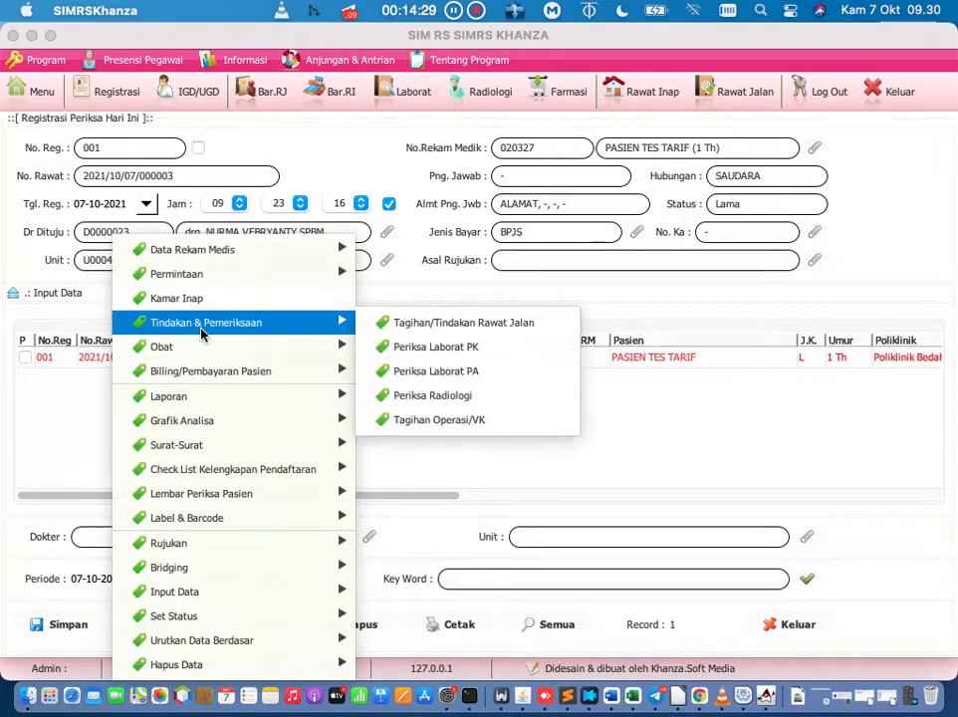
{"action": "mouse_move", "coordinate": [345, 329]}
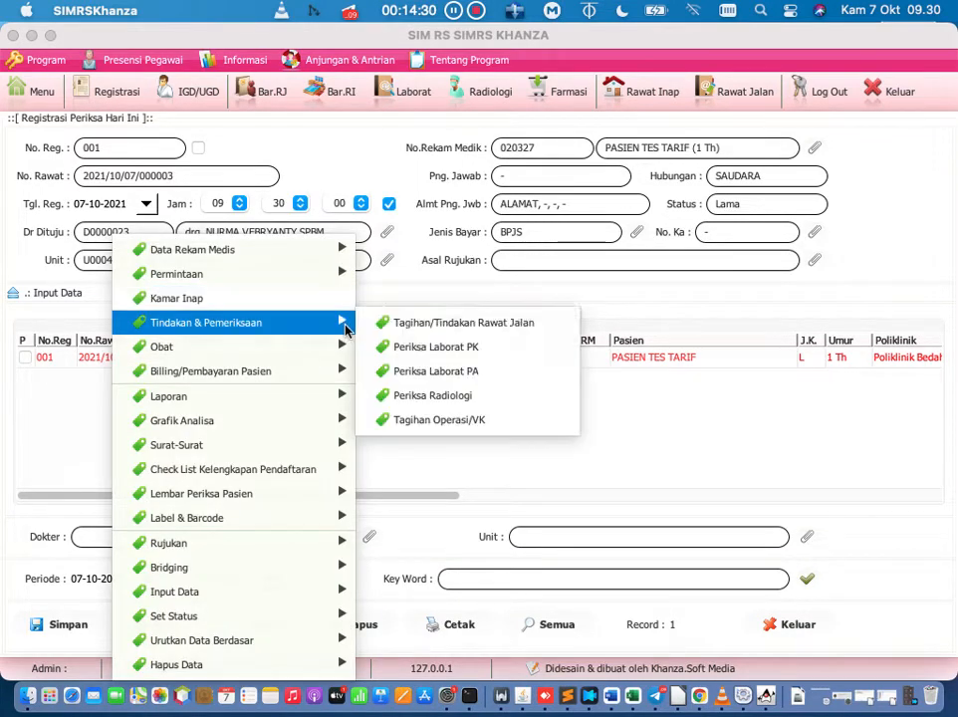
{"action": "left_click", "coordinate": [423, 396]}
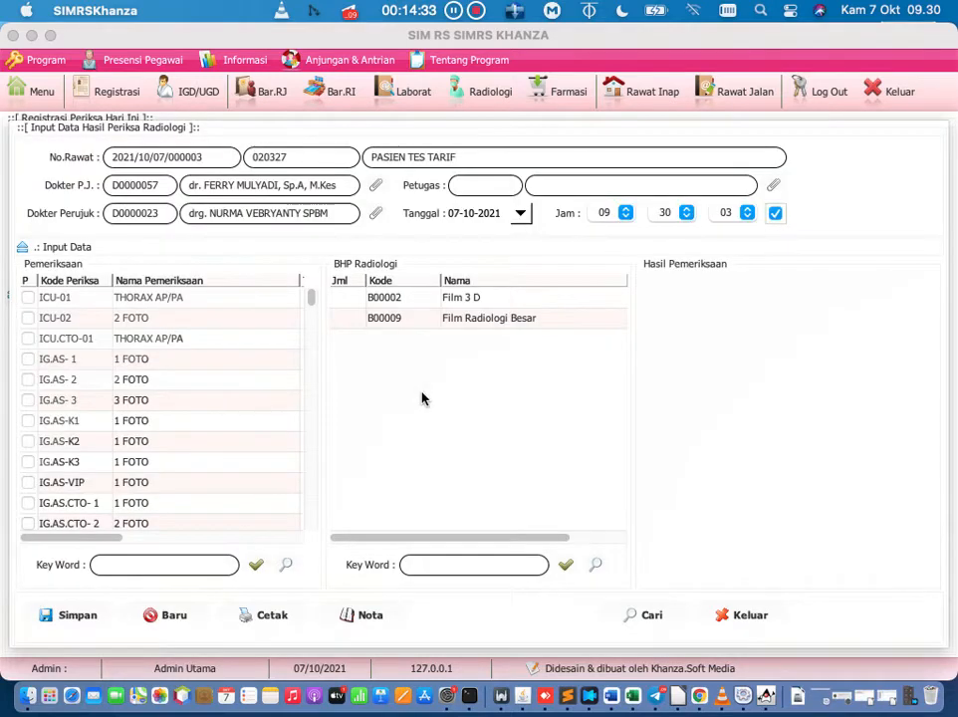
- Select the ICU-01 THORAX AP/PA examination and try to save it with the Petugas field empty
{"action": "left_click", "coordinate": [27, 298]}
{"action": "left_click", "coordinate": [135, 296]}
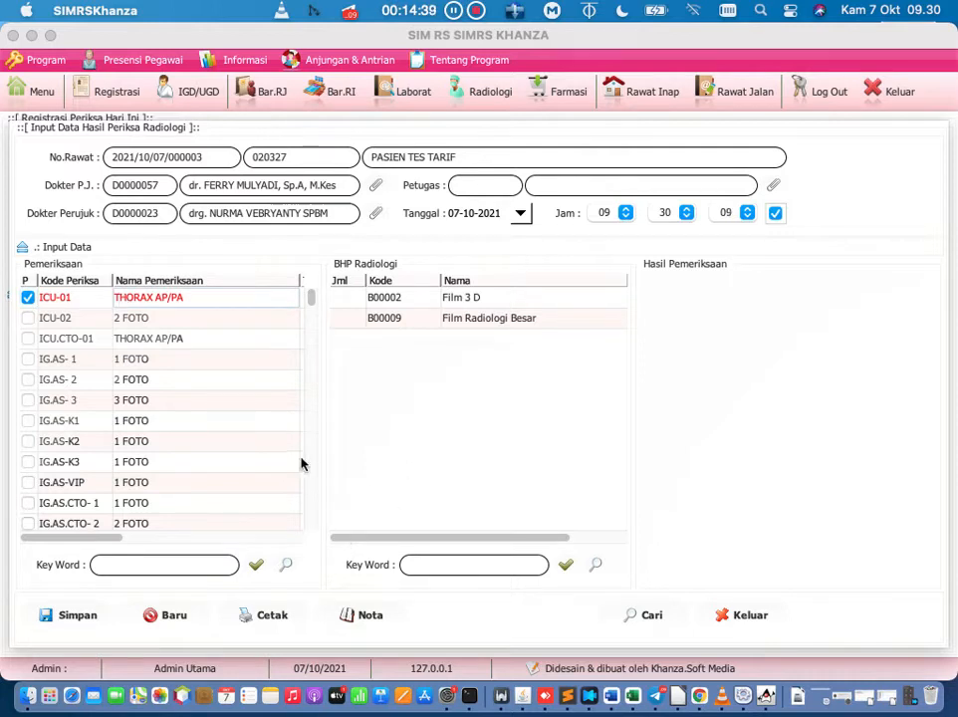
{"action": "left_click_drag", "start_coordinate": [119, 539], "coordinate": [37, 514]}
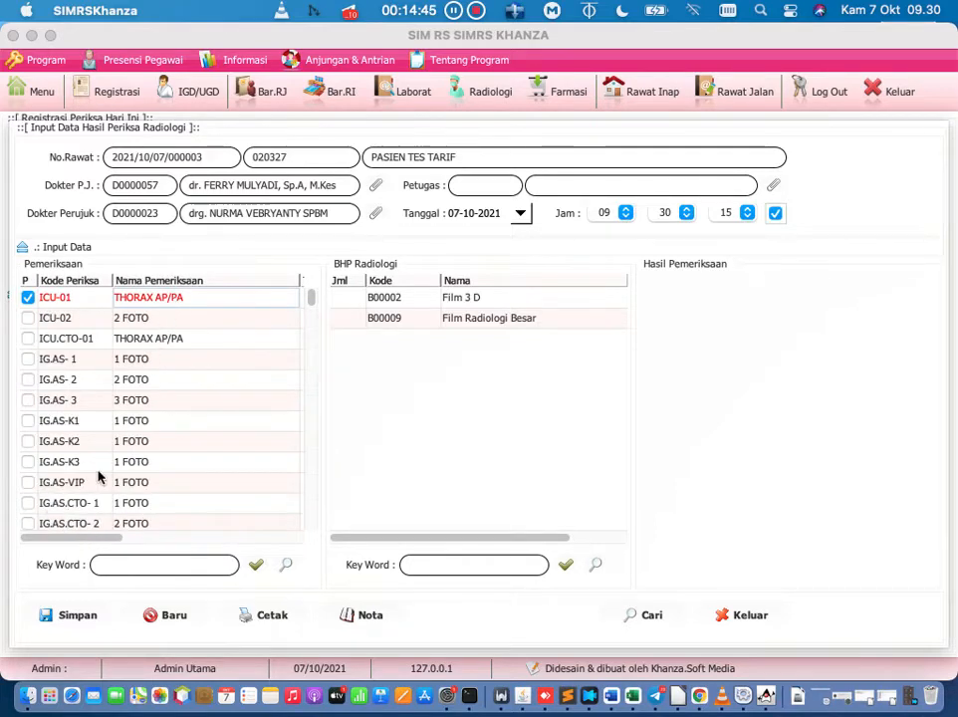
{"action": "left_click", "coordinate": [74, 616]}
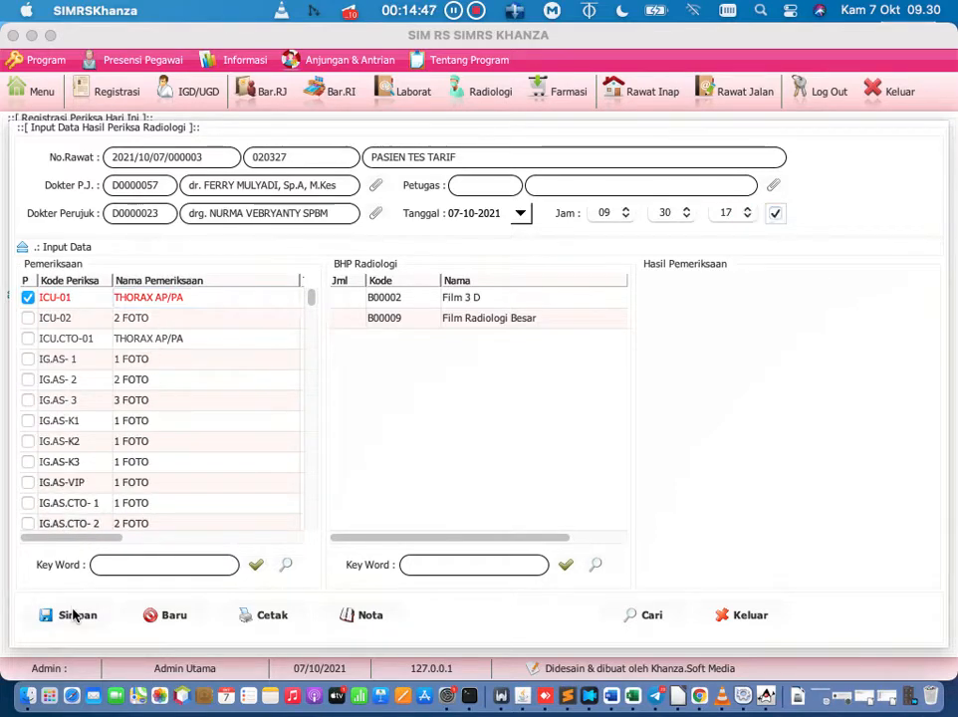
{"action": "left_click", "coordinate": [600, 401]}
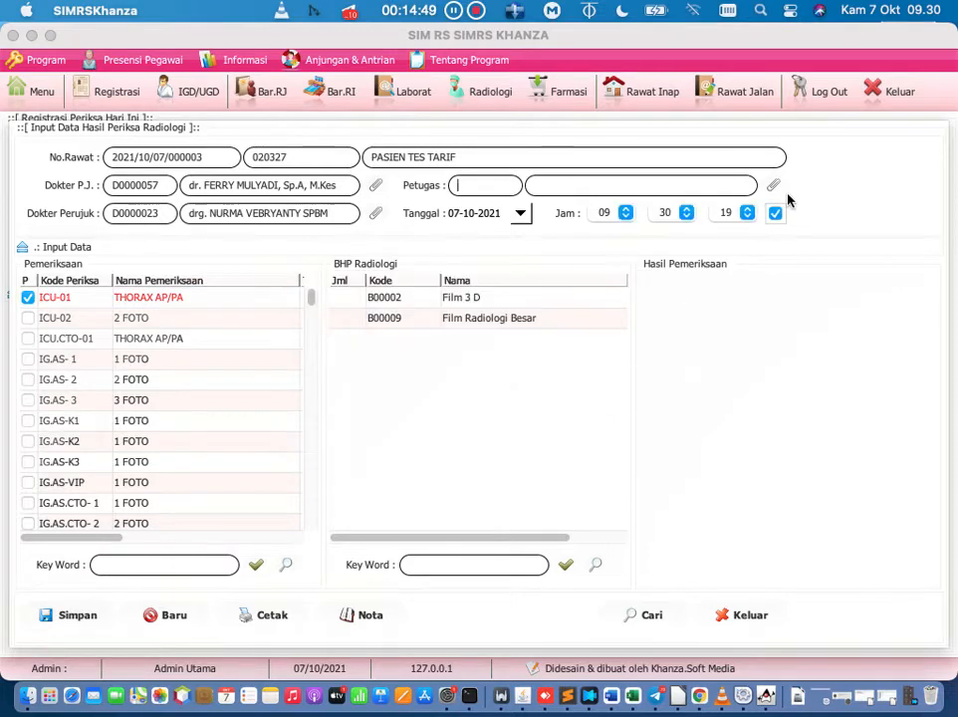
- Fill in the radiology officer as Petugas and save the test patient's examination
{"action": "left_click", "coordinate": [774, 190]}
{"action": "double_click", "coordinate": [274, 192]}
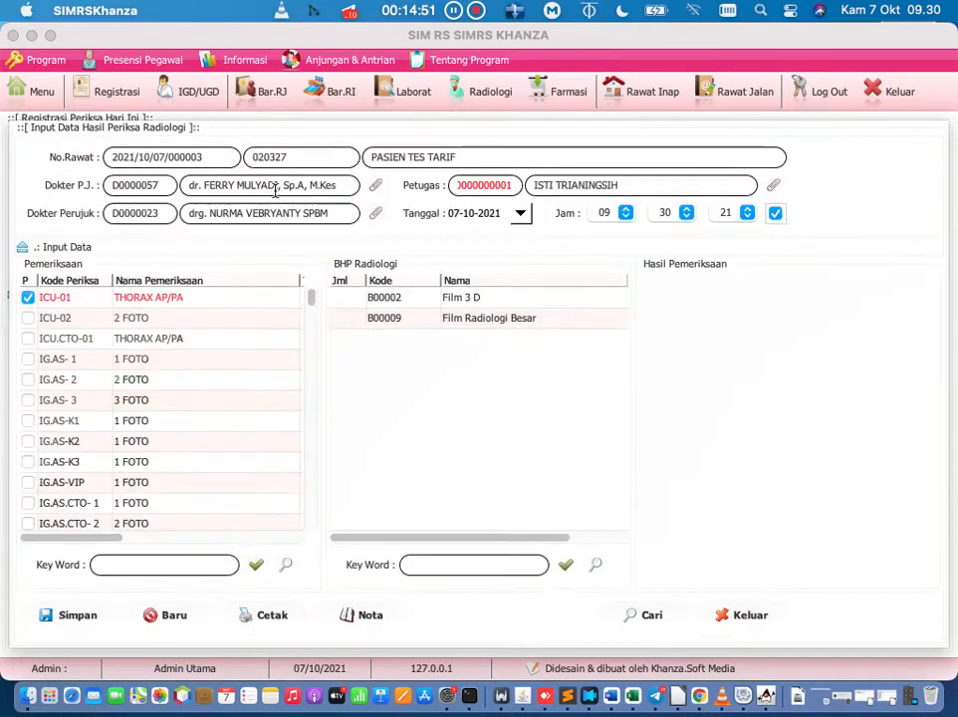
{"action": "left_click", "coordinate": [52, 614]}
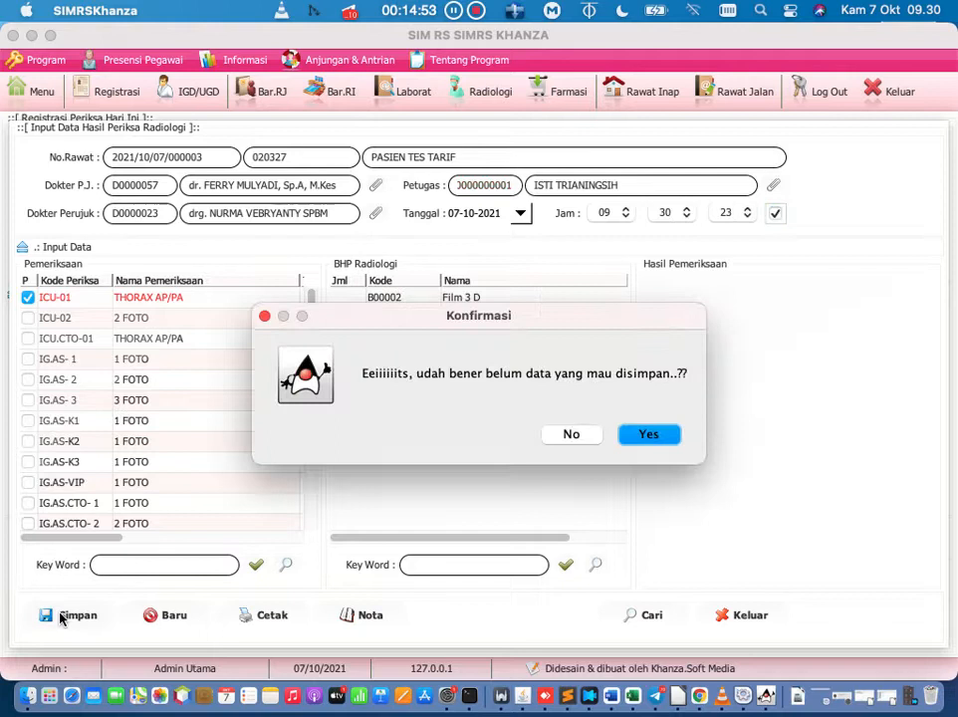
{"action": "left_click", "coordinate": [643, 438]}
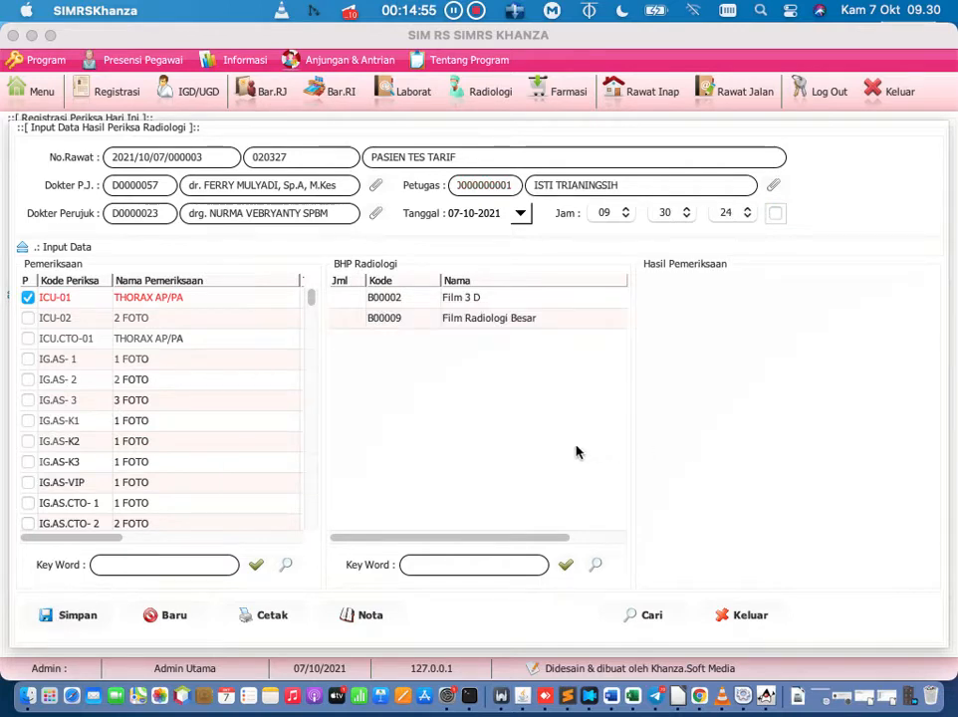
{"action": "left_click", "coordinate": [574, 407]}
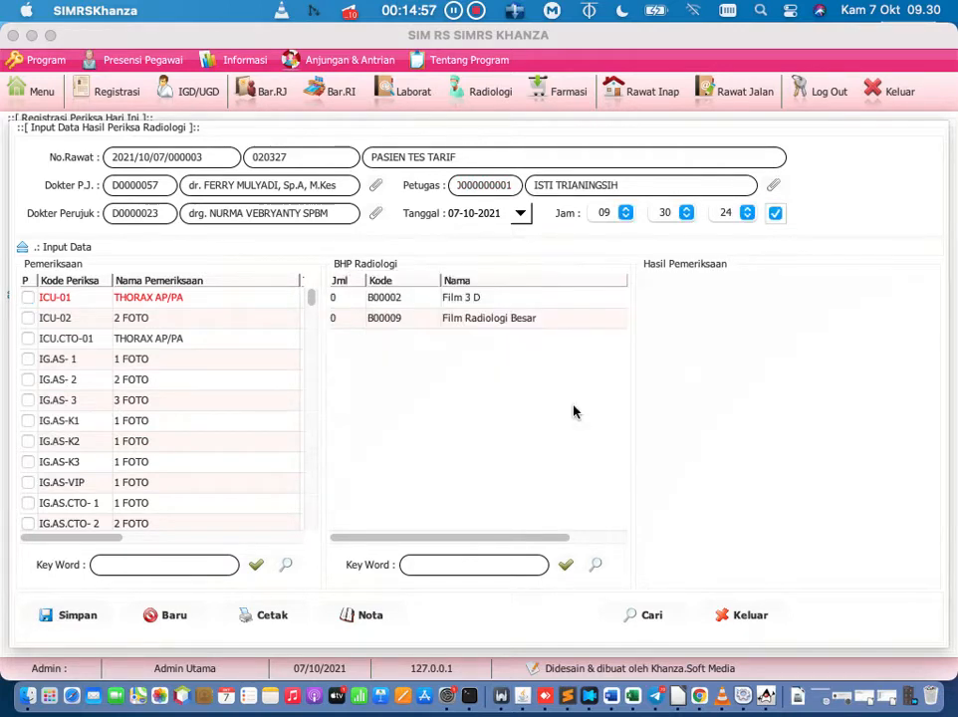
- Search the main menu for "jurnal" and reopen Jurnal Harian
{"action": "left_click", "coordinate": [29, 92]}
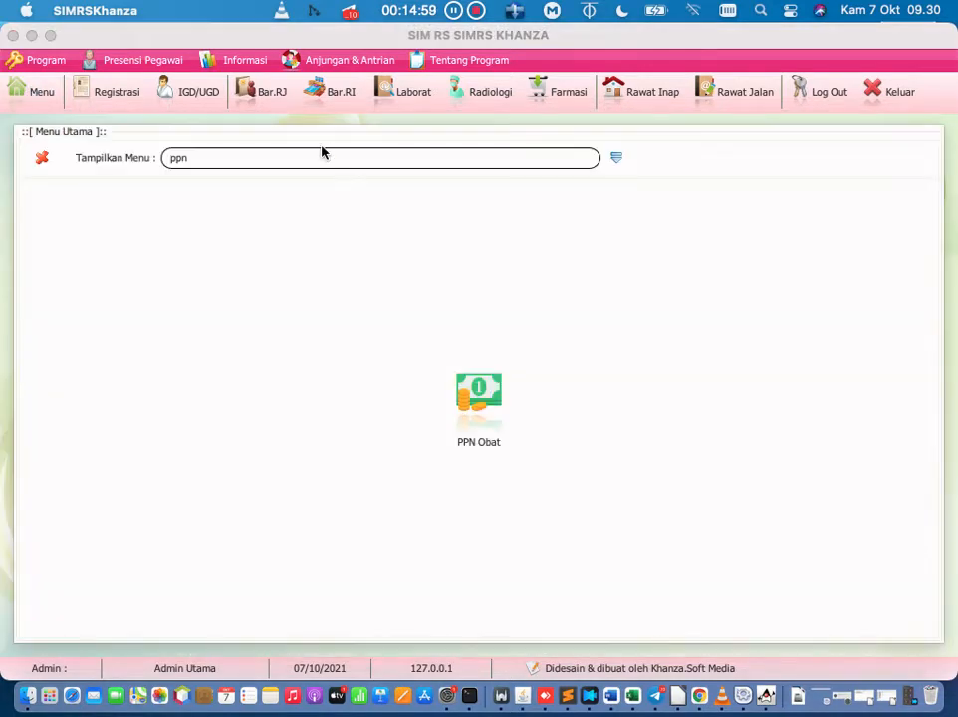
{"action": "key", "text": "BackSpace"}
{"action": "key", "text": "BackSpace"}
{"action": "key", "text": "BackSpace"}
{"action": "type", "text": "jurnal"}
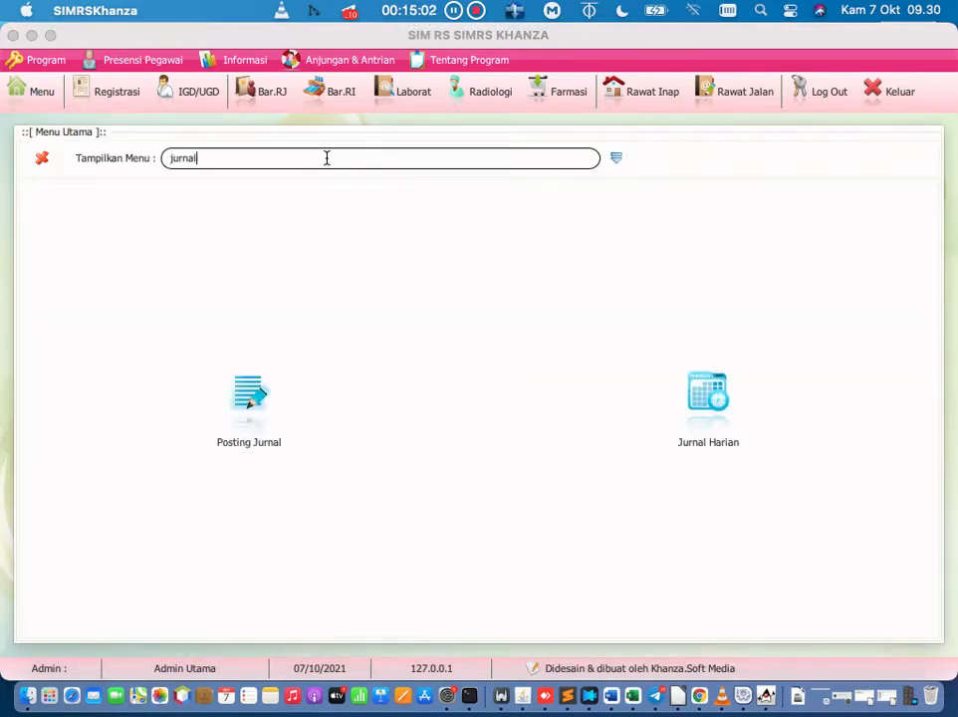
{"action": "left_click", "coordinate": [745, 438]}
- Check the debit amount of the SUSPENSE PIUTANG entry for the outpatient radiology examination
{"action": "scroll", "coordinate": [673, 349], "scroll_direction": "down", "scroll_amount": 3}
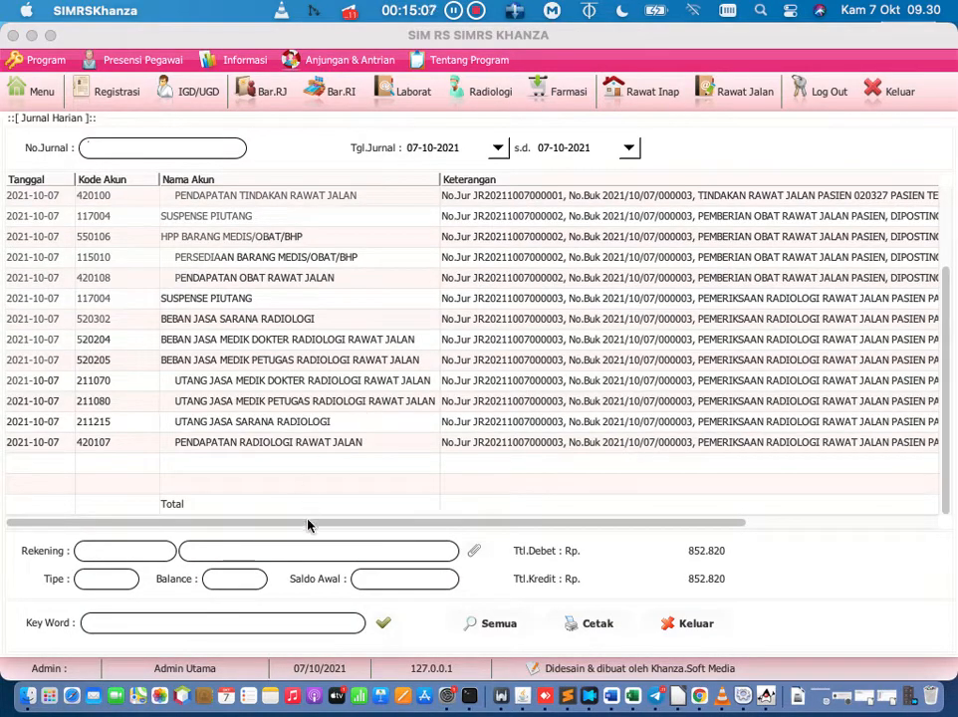
{"action": "left_click", "coordinate": [257, 299]}
{"action": "scroll", "coordinate": [257, 299], "scroll_direction": "right", "scroll_amount": 5}
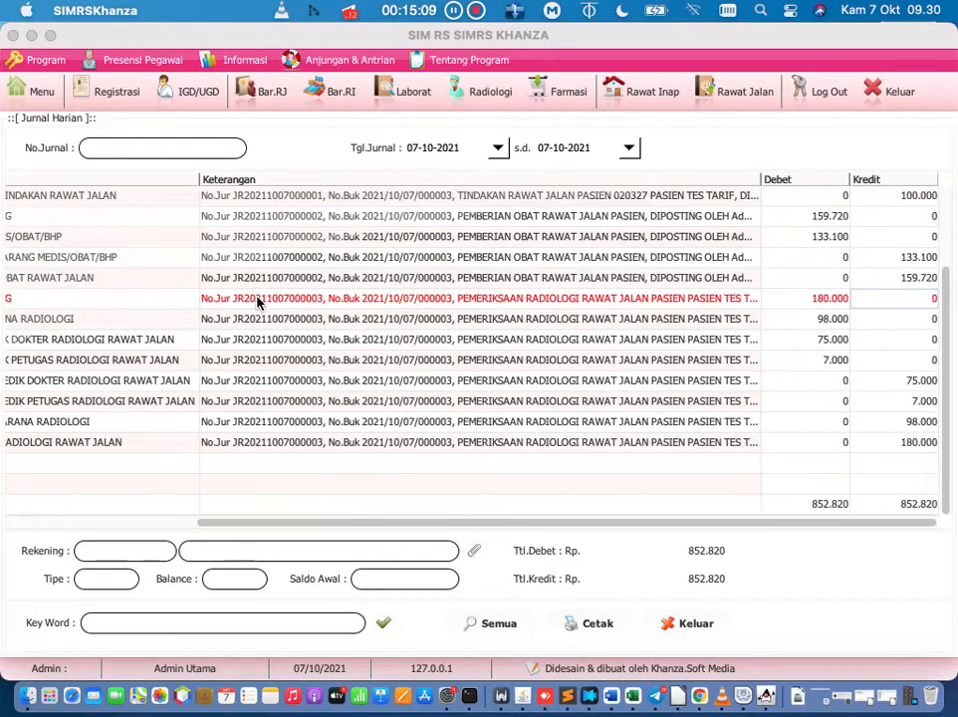
{"action": "left_click", "coordinate": [780, 299]}
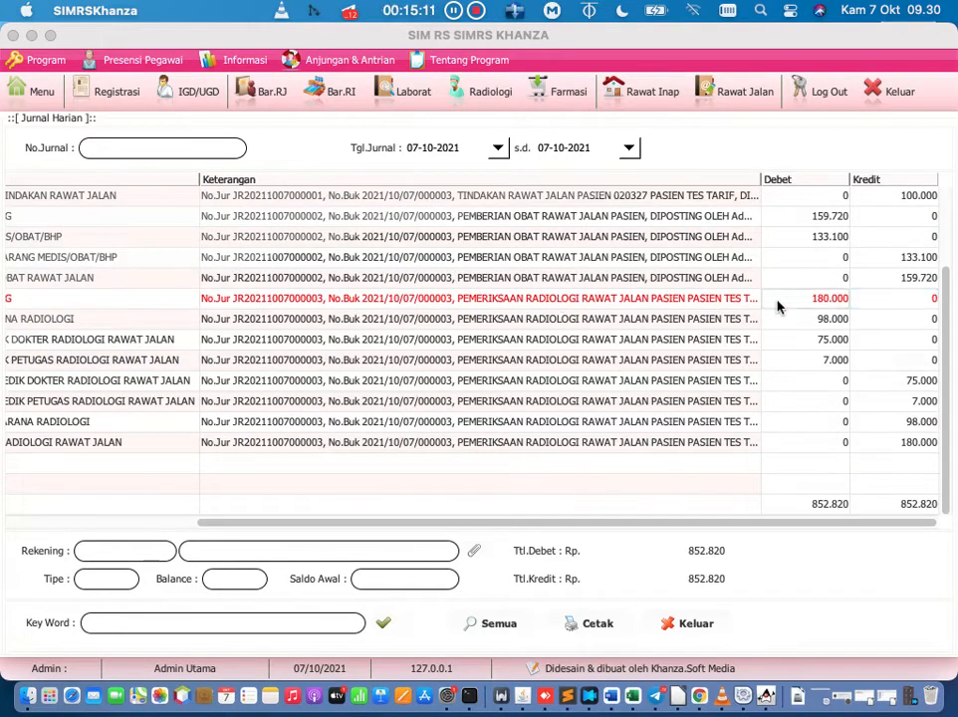
- Check the debit amount of the BEBAN JASA SARANA RADIOLOGI entry for the same examination
{"action": "left_click_drag", "start_coordinate": [391, 521], "coordinate": [306, 513]}
{"action": "left_click", "coordinate": [261, 318]}
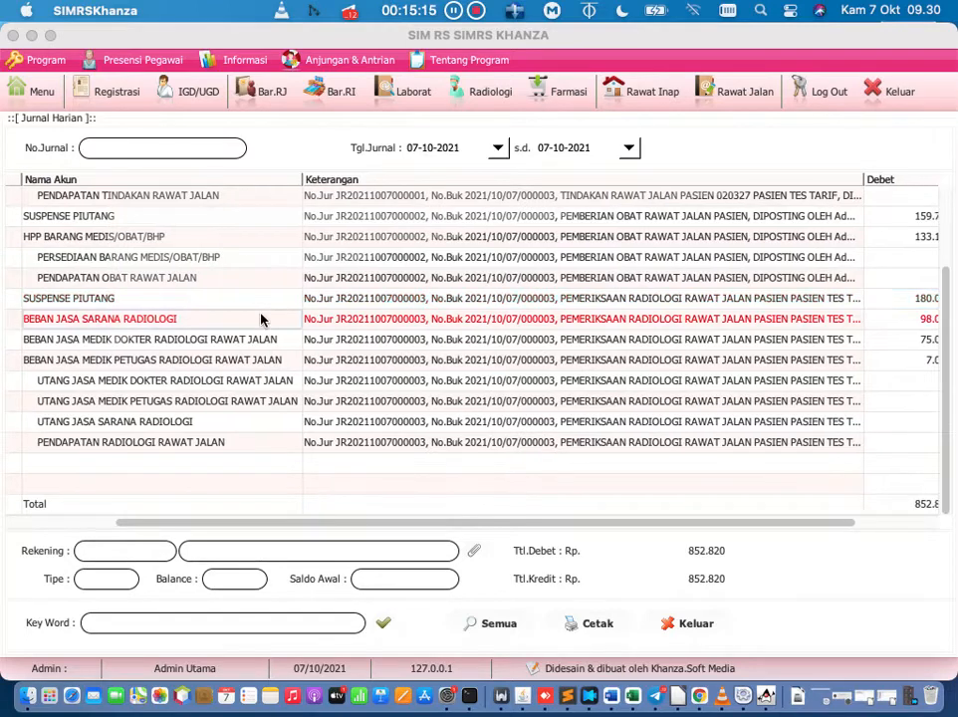
{"action": "key", "text": "Right"}
{"action": "key", "text": "Right"}
{"action": "key", "text": "Right"}
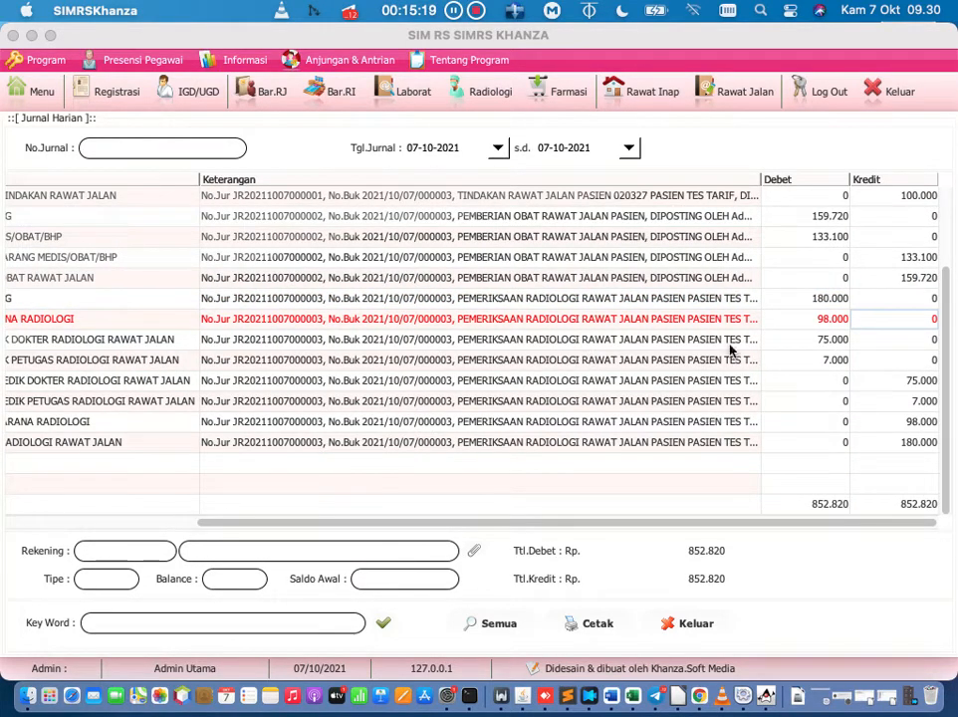
- Check the debit amounts of the BEBAN JASA MEDIK DOKTER and BEBAN JASA MEDIK PETUGAS entries for the outpatient radiology examination
{"action": "left_click", "coordinate": [834, 321]}
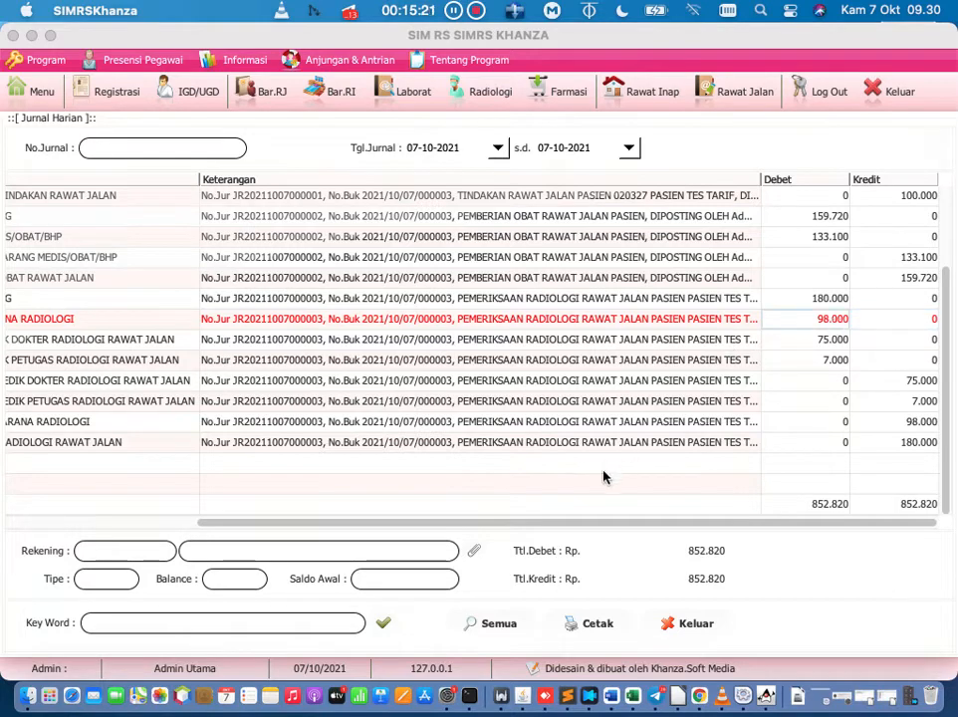
{"action": "left_click_drag", "start_coordinate": [572, 523], "coordinate": [483, 517]}
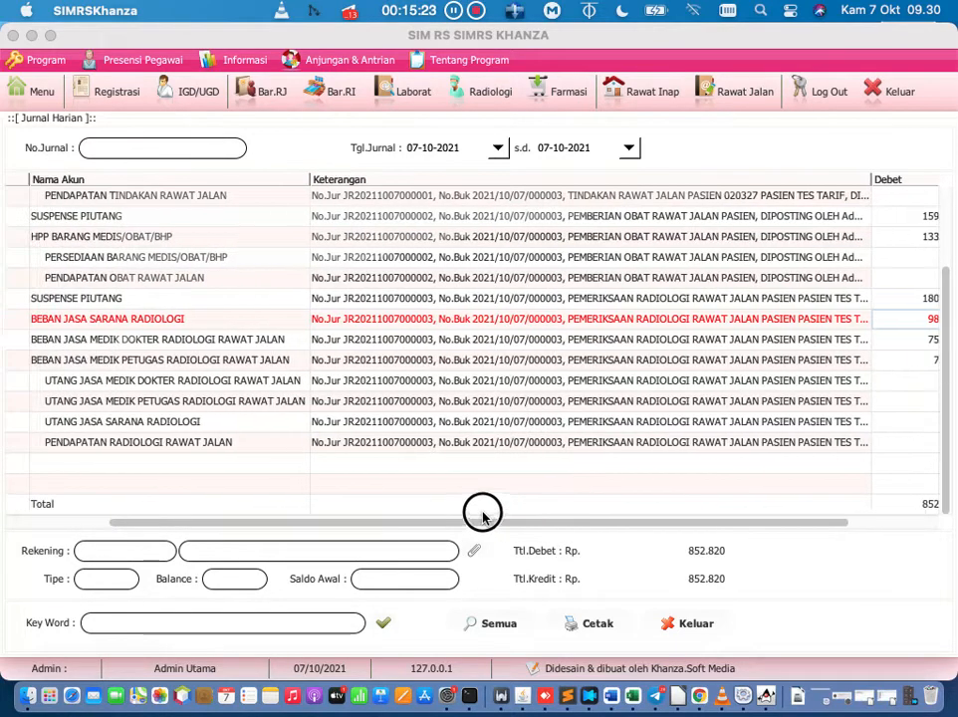
{"action": "left_click", "coordinate": [220, 340]}
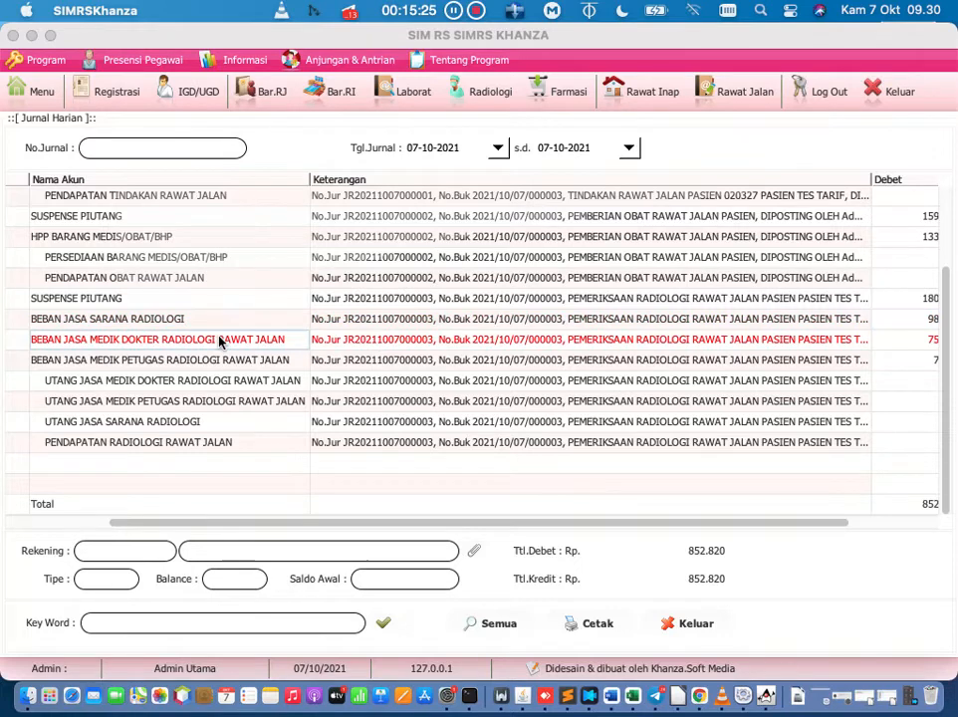
{"action": "left_click_drag", "start_coordinate": [381, 519], "coordinate": [470, 519]}
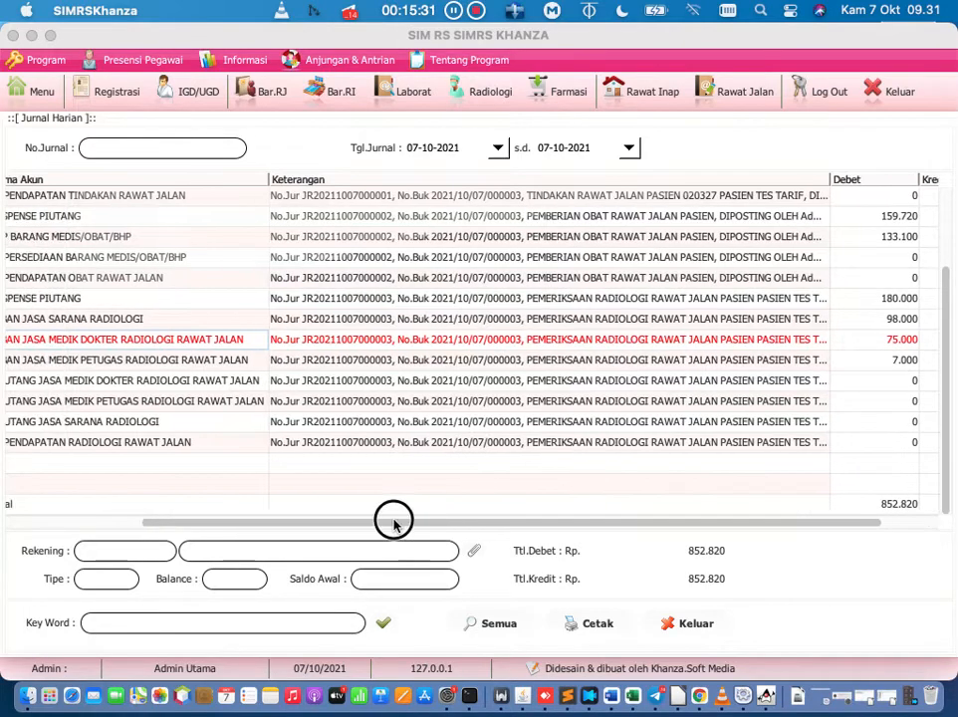
{"action": "left_click_drag", "start_coordinate": [443, 521], "coordinate": [392, 520]}
{"action": "left_click", "coordinate": [205, 363]}
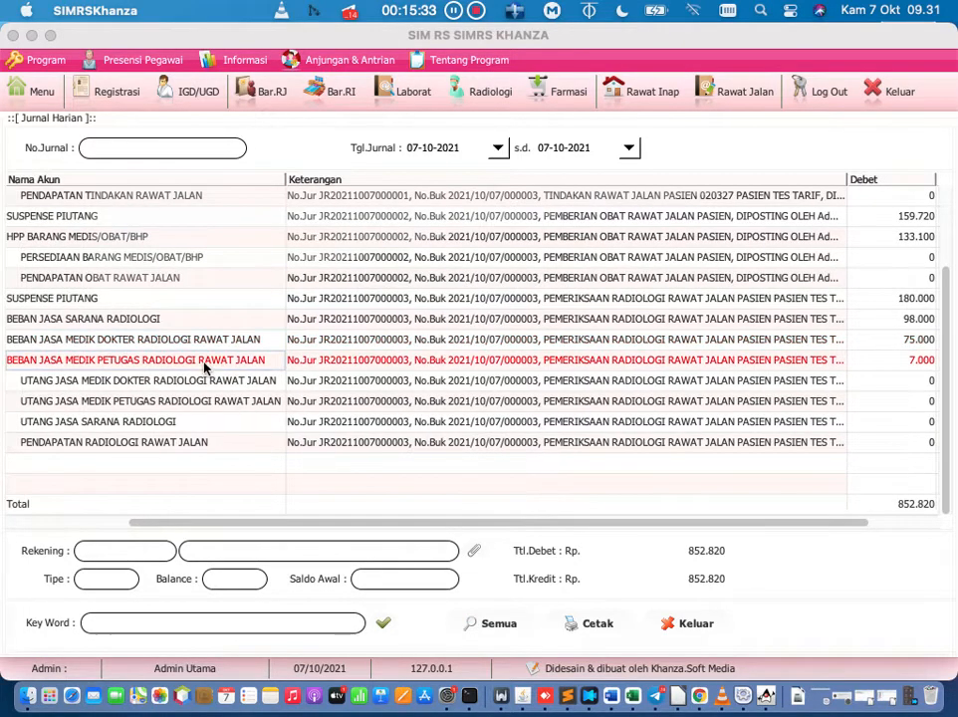
{"action": "left_click_drag", "start_coordinate": [376, 524], "coordinate": [504, 508]}
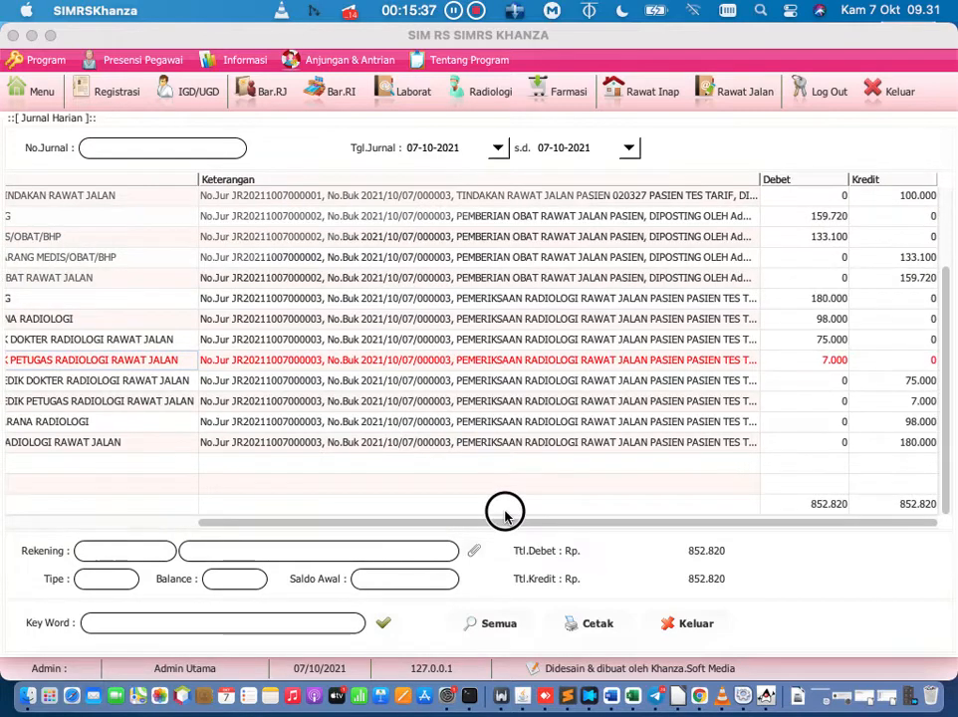
- Examine the accounts and credit amounts of the three UTANG JASA entries and the PENDAPATAN RADIOLOGI RAWAT JALAN entry for the examination
{"action": "left_click_drag", "start_coordinate": [327, 520], "coordinate": [254, 479]}
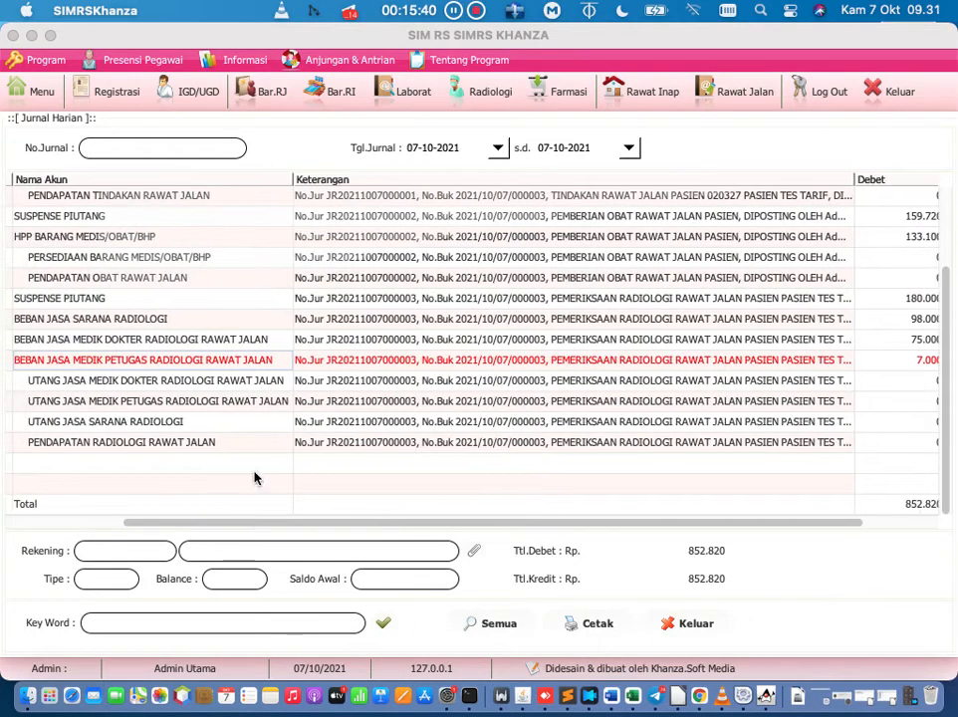
{"action": "left_click", "coordinate": [248, 408]}
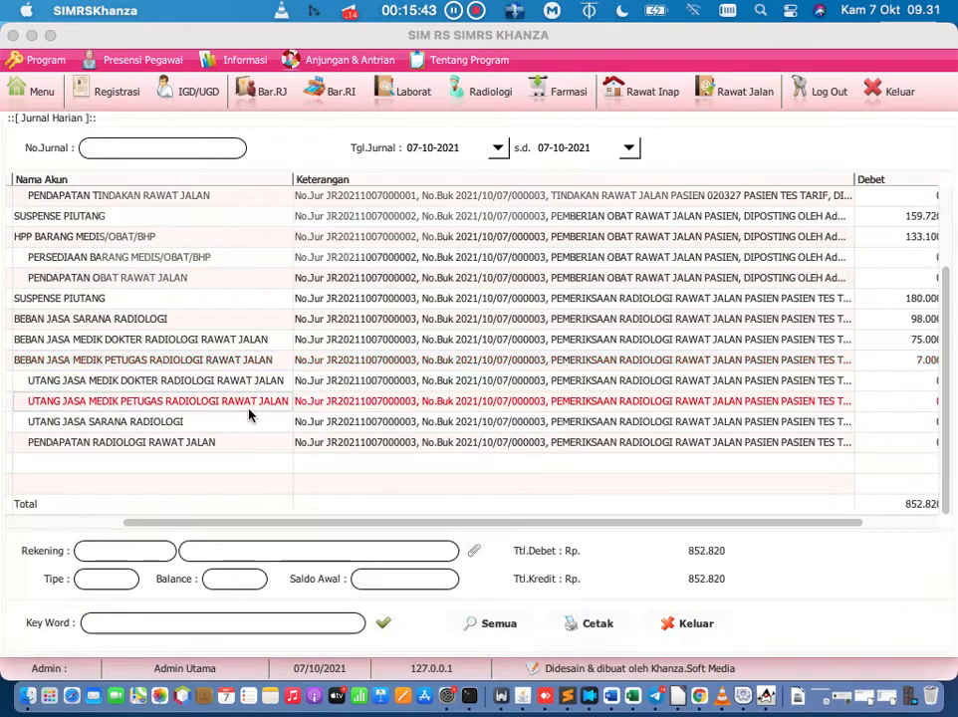
{"action": "left_click", "coordinate": [241, 424]}
{"action": "left_click_drag", "start_coordinate": [249, 521], "coordinate": [375, 521]}
{"action": "left_click", "coordinate": [381, 449]}
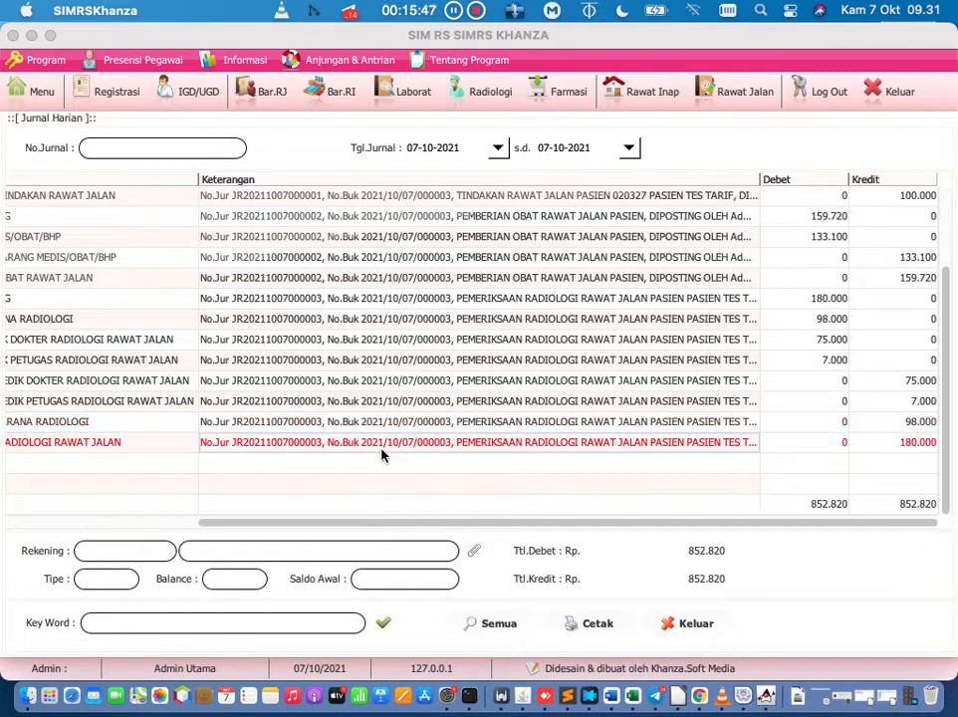
{"action": "left_click_drag", "start_coordinate": [380, 525], "coordinate": [206, 504]}
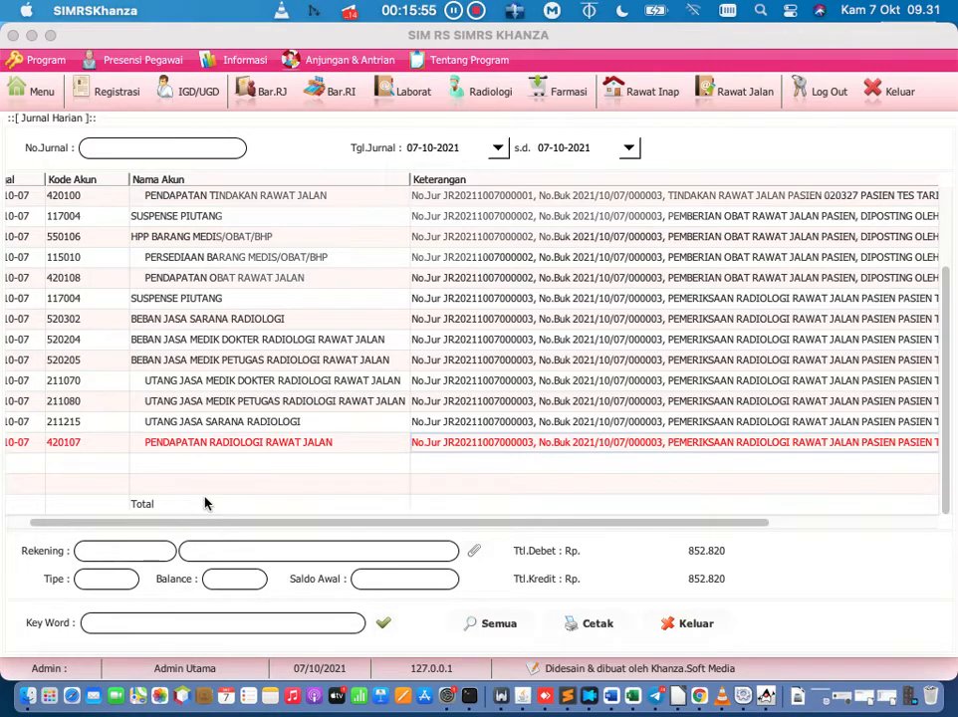
{"action": "left_click_drag", "start_coordinate": [218, 523], "coordinate": [192, 530]}
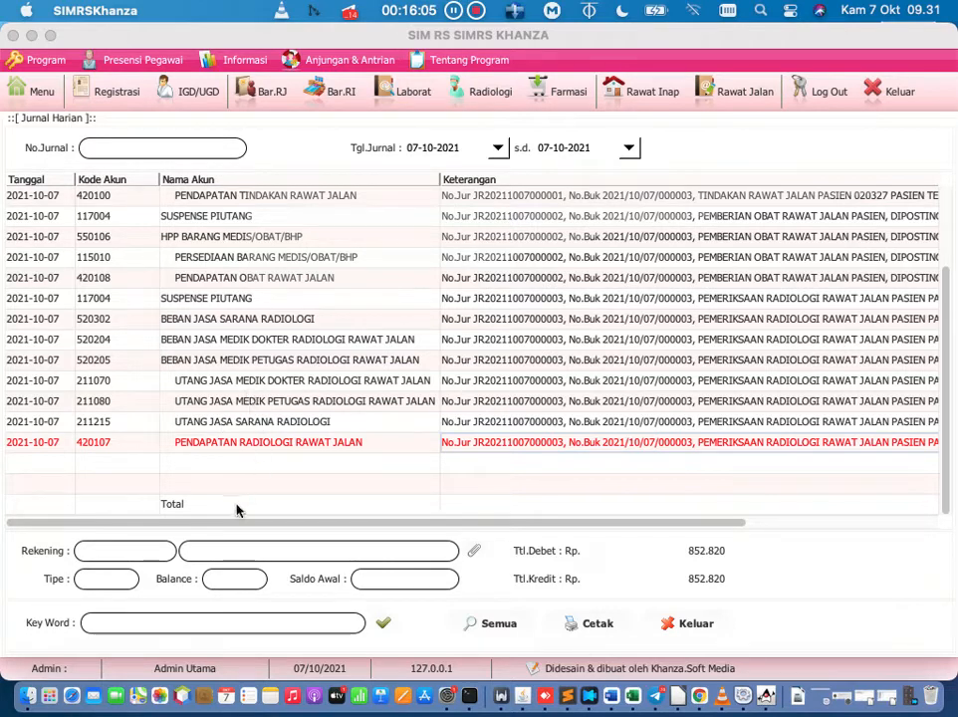
{"action": "left_click_drag", "start_coordinate": [238, 526], "coordinate": [406, 518]}
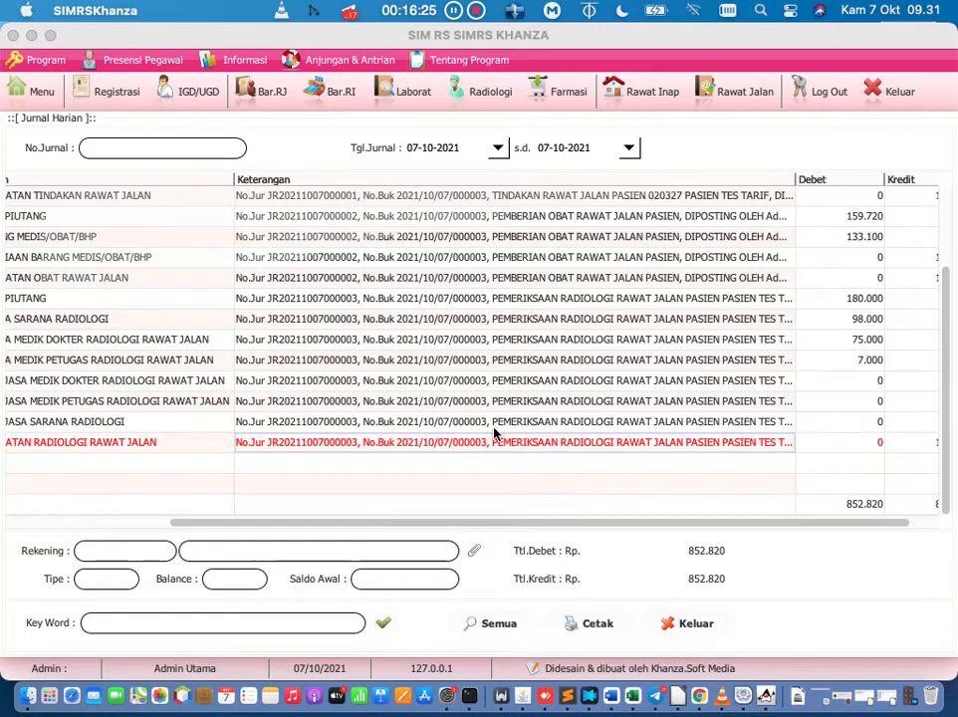
{"action": "mouse_move", "coordinate": [362, 528]}
{"action": "left_mouse_down"}
{"action": "mouse_move", "coordinate": [224, 507]}
{"action": "mouse_move", "coordinate": [370, 542]}
{"action": "left_mouse_up"}
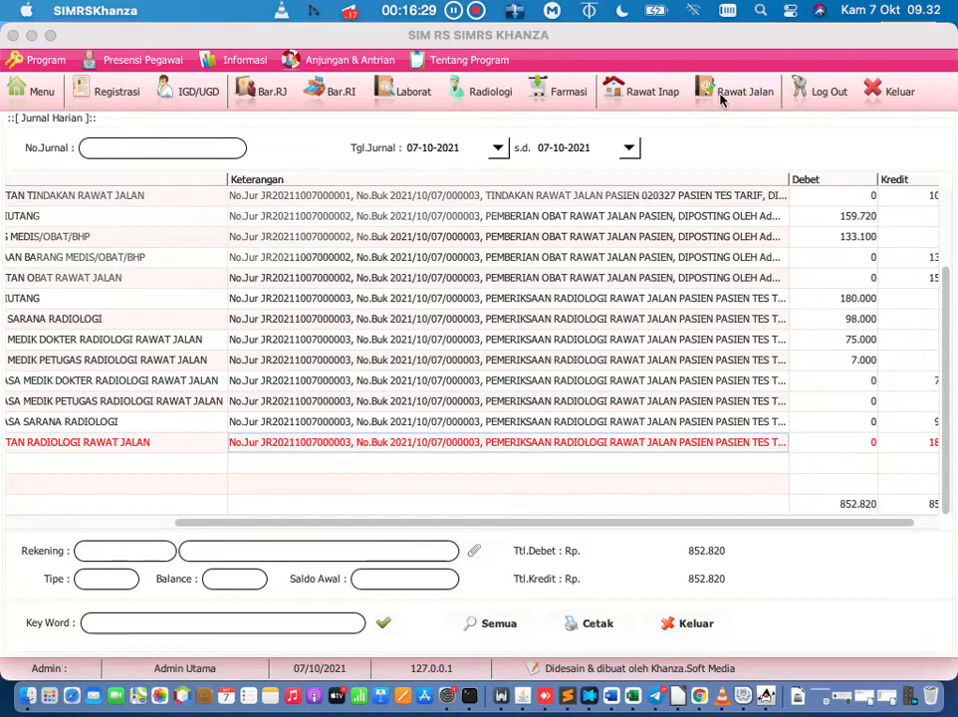
- Select the test patient's registration in Registrasi and open that patient's billing from the Rawat Jalan patient list
{"action": "left_click", "coordinate": [118, 96]}
{"action": "left_click", "coordinate": [317, 357]}
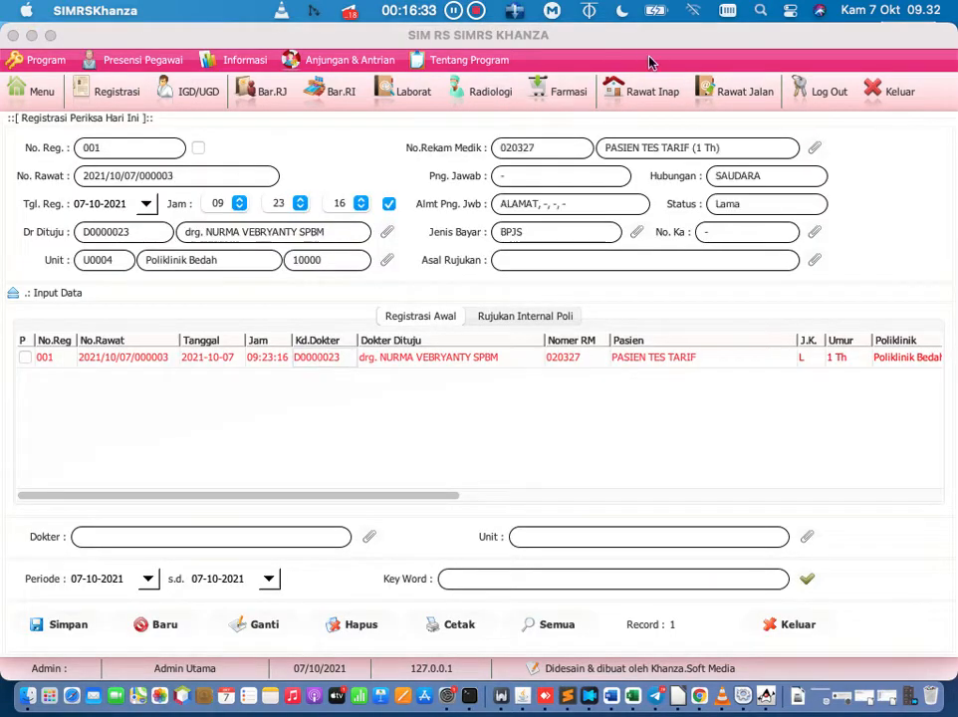
{"action": "left_click", "coordinate": [718, 107]}
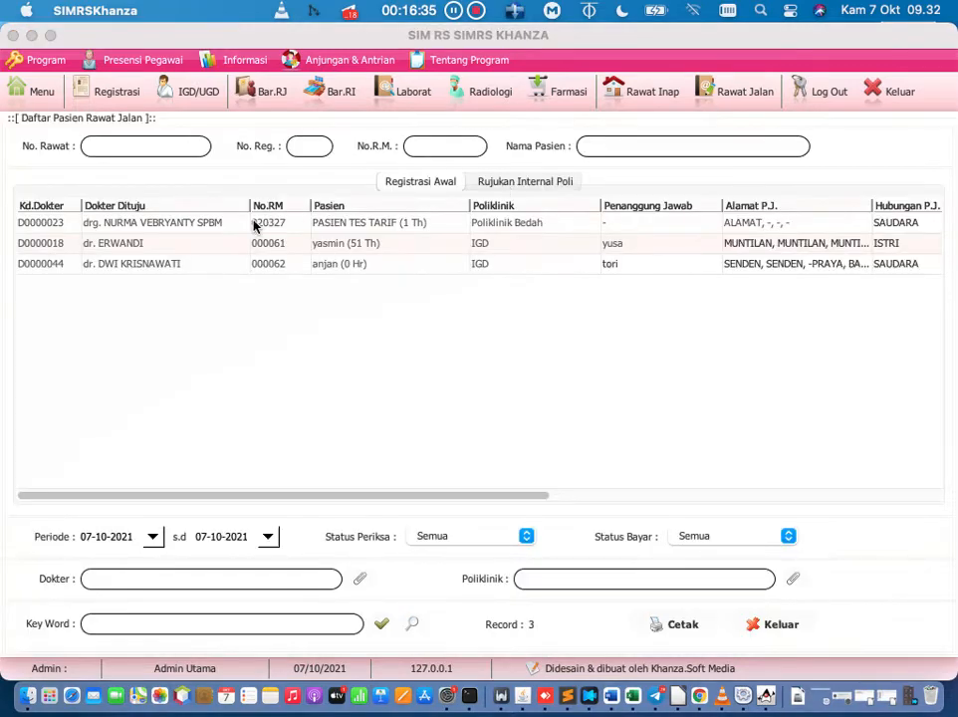
{"action": "double_click", "coordinate": [278, 221]}
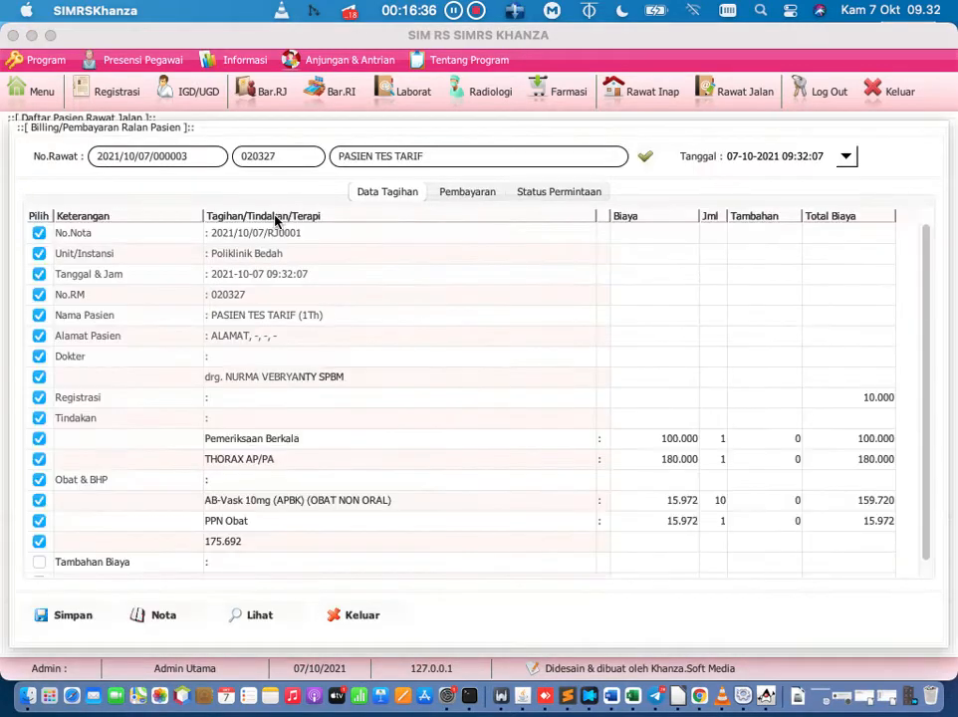
- Enter a payment of 465692 as Bayar Cash for the test patient's bill and save the billing
{"action": "left_click", "coordinate": [464, 194]}
{"action": "left_click", "coordinate": [468, 318]}
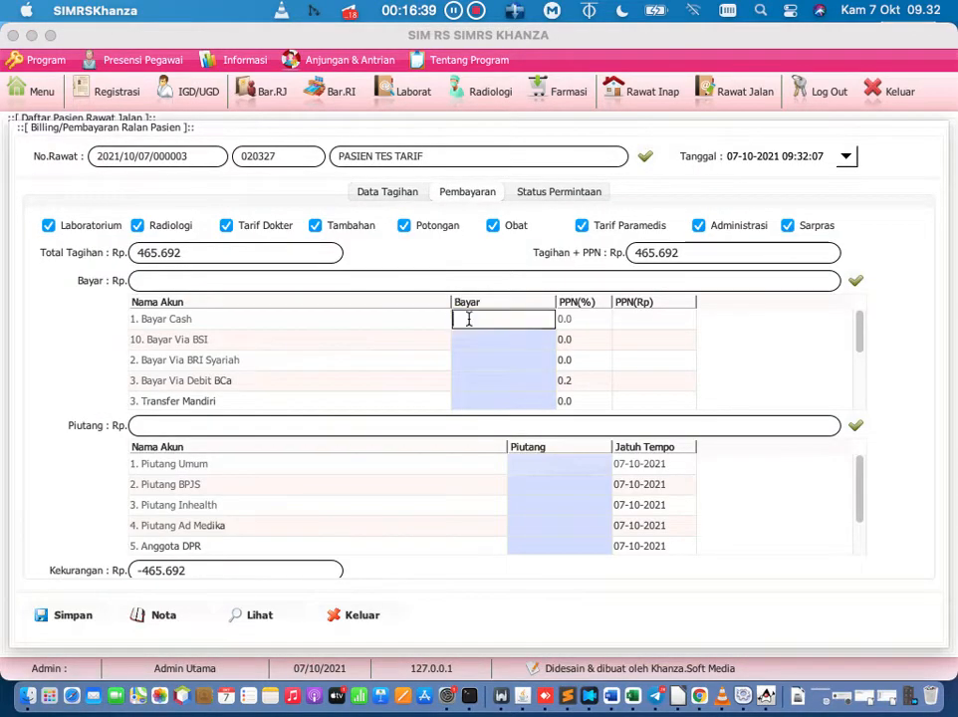
{"action": "type", "text": "465"}
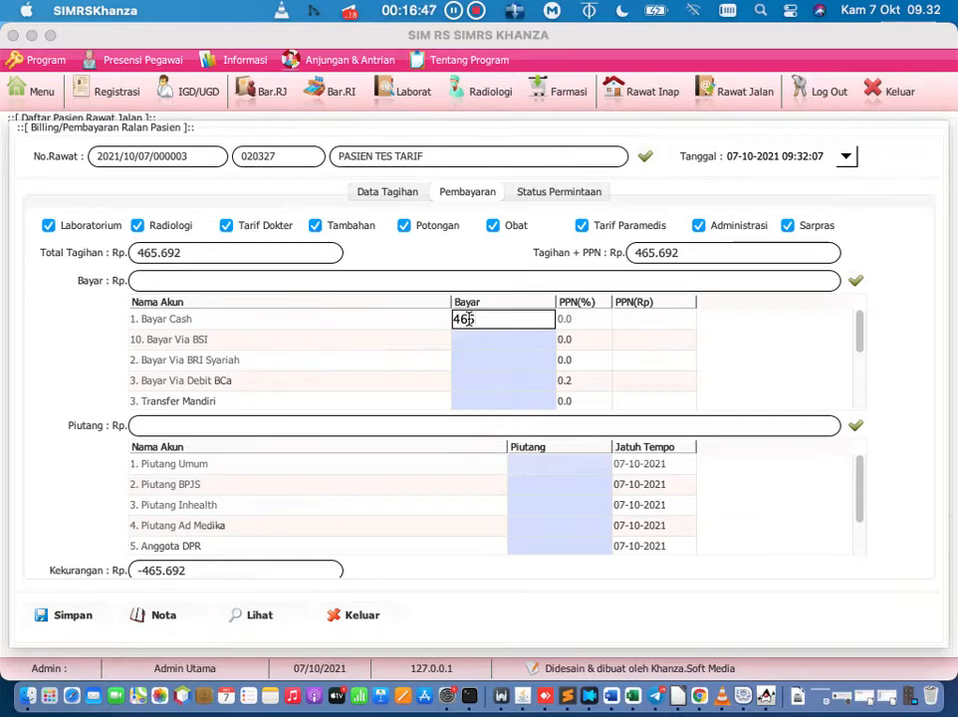
{"action": "type", "text": "692"}
{"action": "key", "text": "Return"}
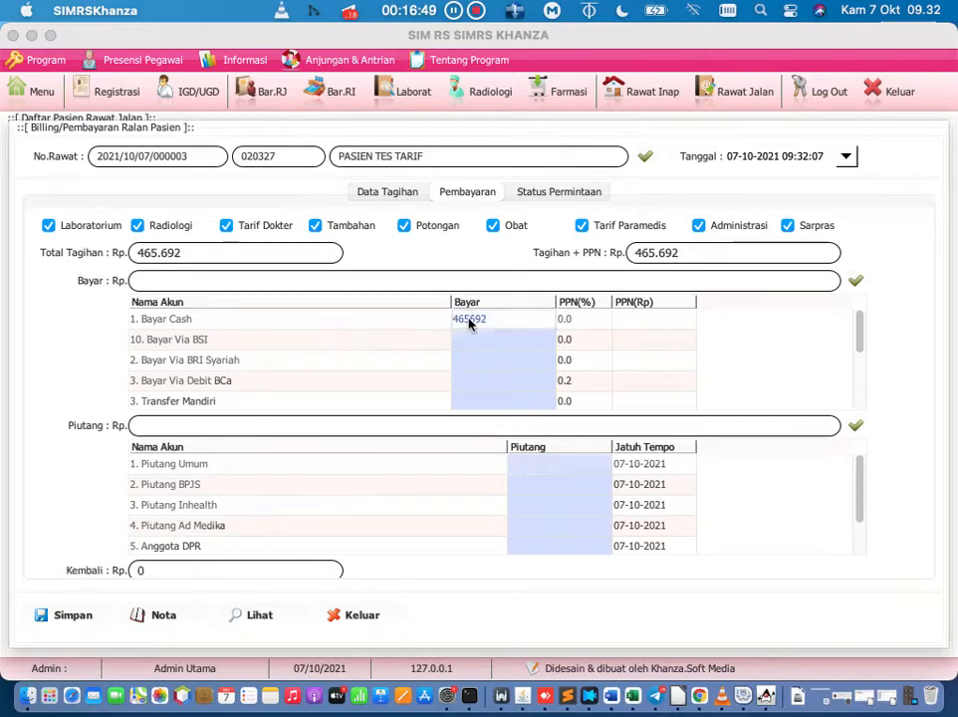
{"action": "left_click", "coordinate": [73, 616]}
{"action": "left_click", "coordinate": [587, 403]}
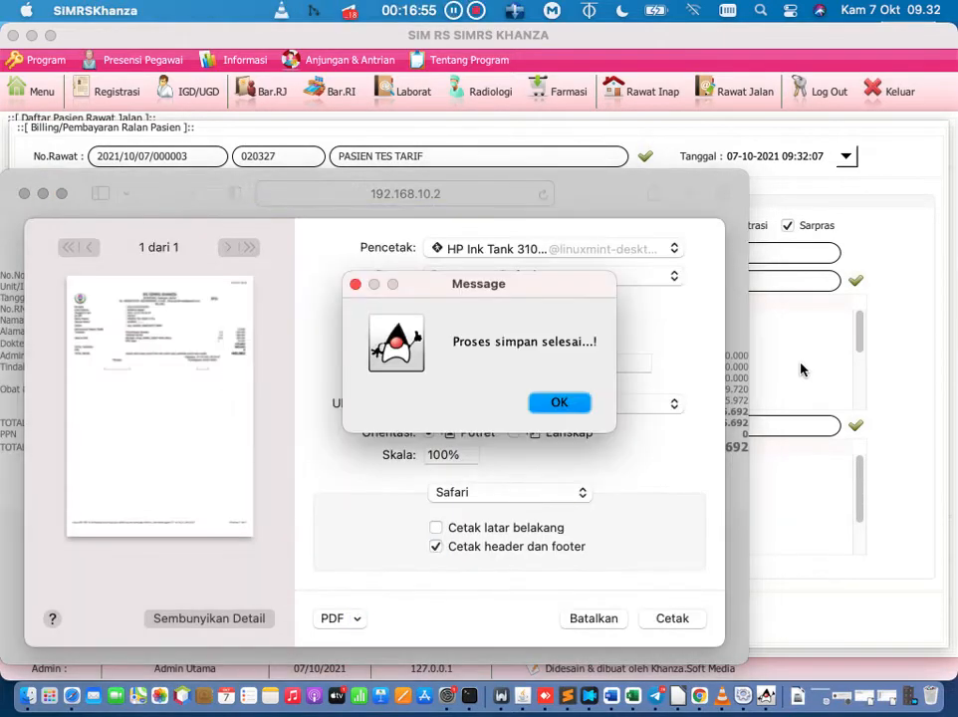
{"action": "left_click", "coordinate": [542, 401]}
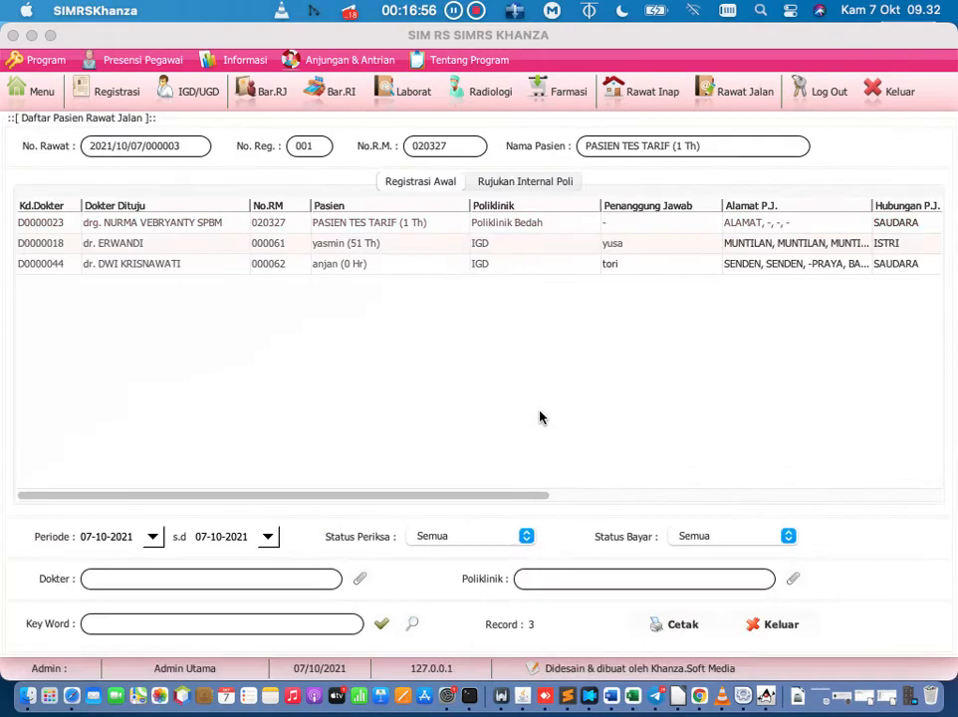
- Reopen Jurnal Harian and check the debit amount of the KAS KASIR entry for the outpatient payment
{"action": "left_click", "coordinate": [39, 92]}
{"action": "left_click", "coordinate": [681, 407]}
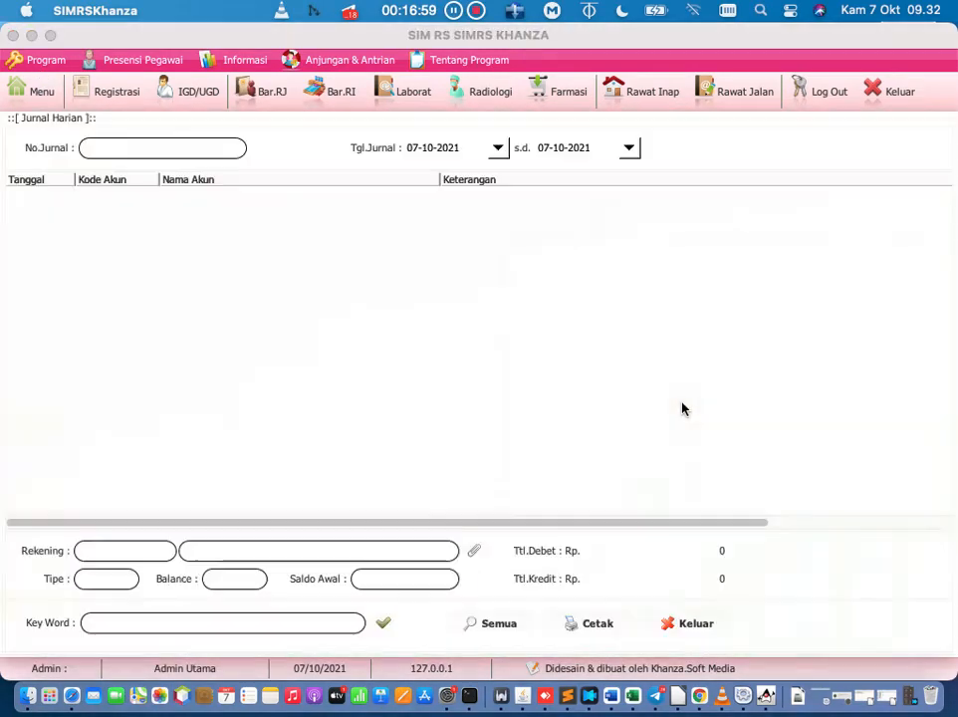
{"action": "scroll", "coordinate": [684, 388], "scroll_direction": "down", "scroll_amount": 3}
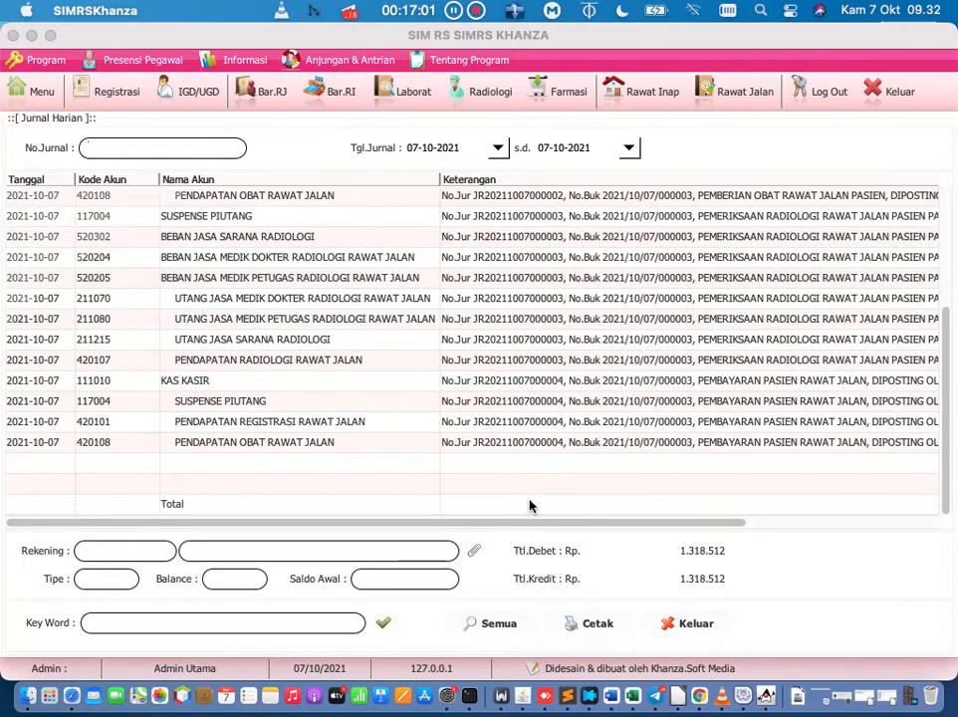
{"action": "left_click_drag", "start_coordinate": [513, 523], "coordinate": [559, 518]}
{"action": "left_click", "coordinate": [271, 380]}
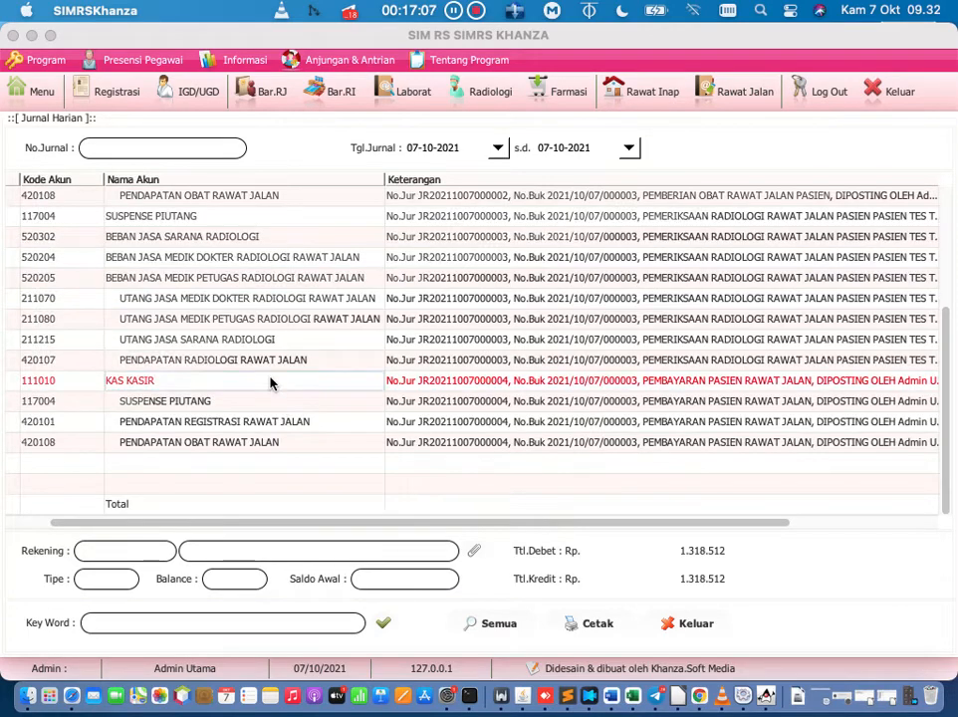
{"action": "left_click_drag", "start_coordinate": [356, 526], "coordinate": [563, 504]}
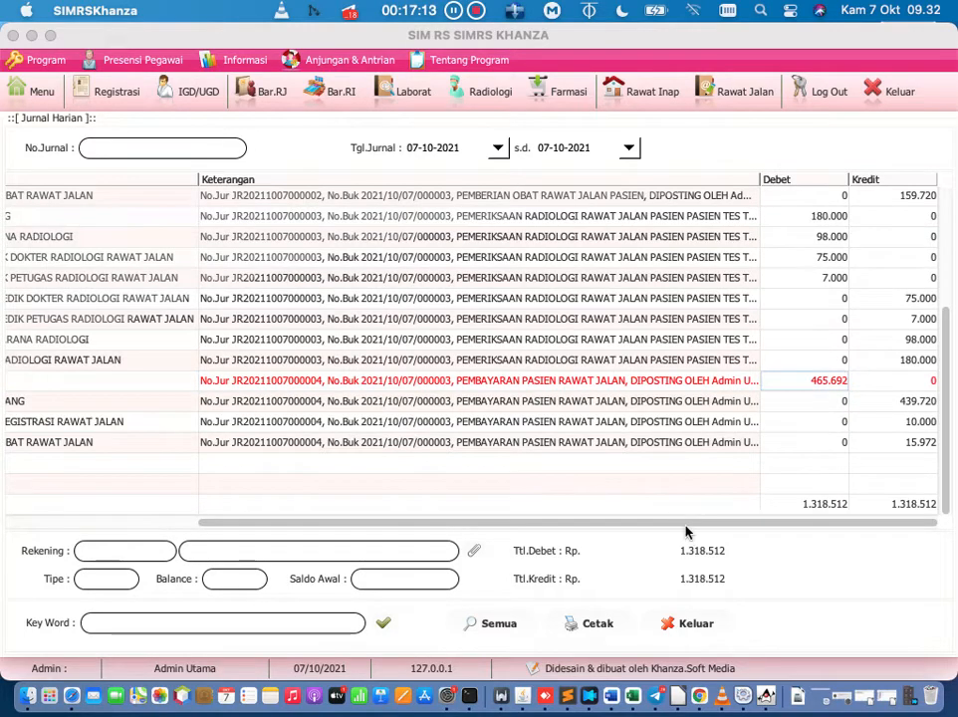
- Review the day's earlier journal entries and check the credit amount of the payment's SUSPENSE PIUTANG entry
{"action": "left_click_drag", "start_coordinate": [686, 523], "coordinate": [543, 520]}
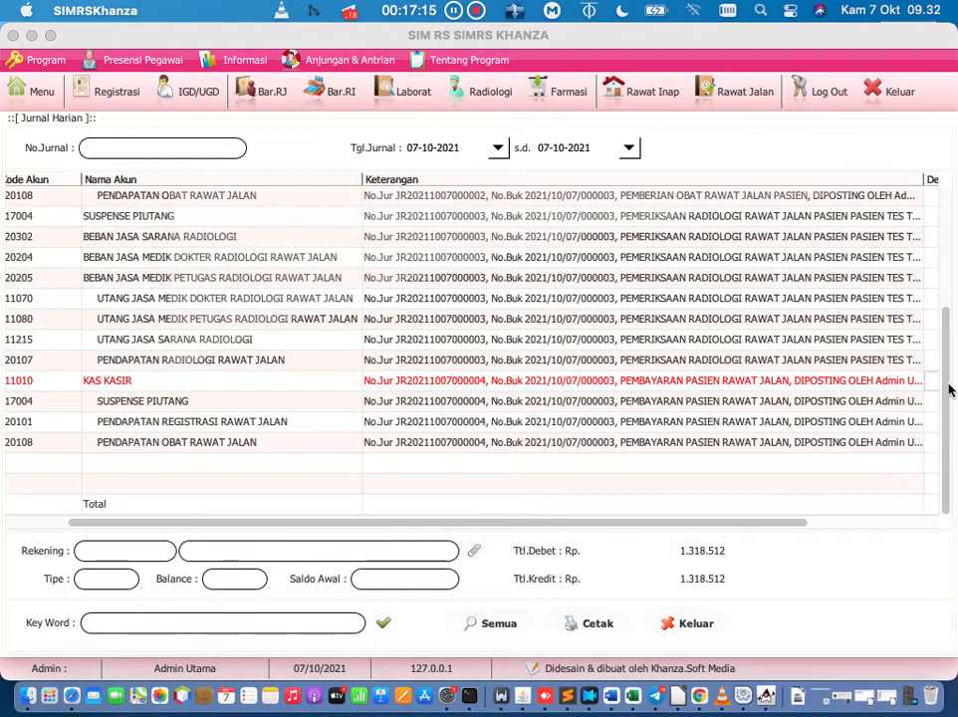
{"action": "left_click_drag", "start_coordinate": [948, 389], "coordinate": [931, 209]}
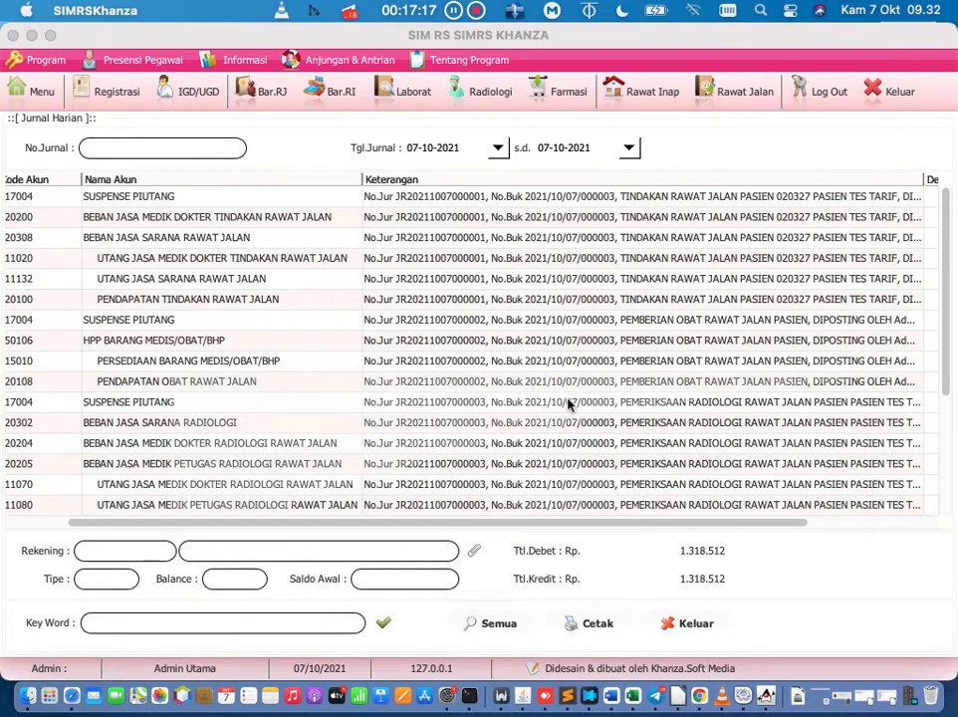
{"action": "left_click_drag", "start_coordinate": [949, 385], "coordinate": [941, 513]}
{"action": "left_click", "coordinate": [878, 421]}
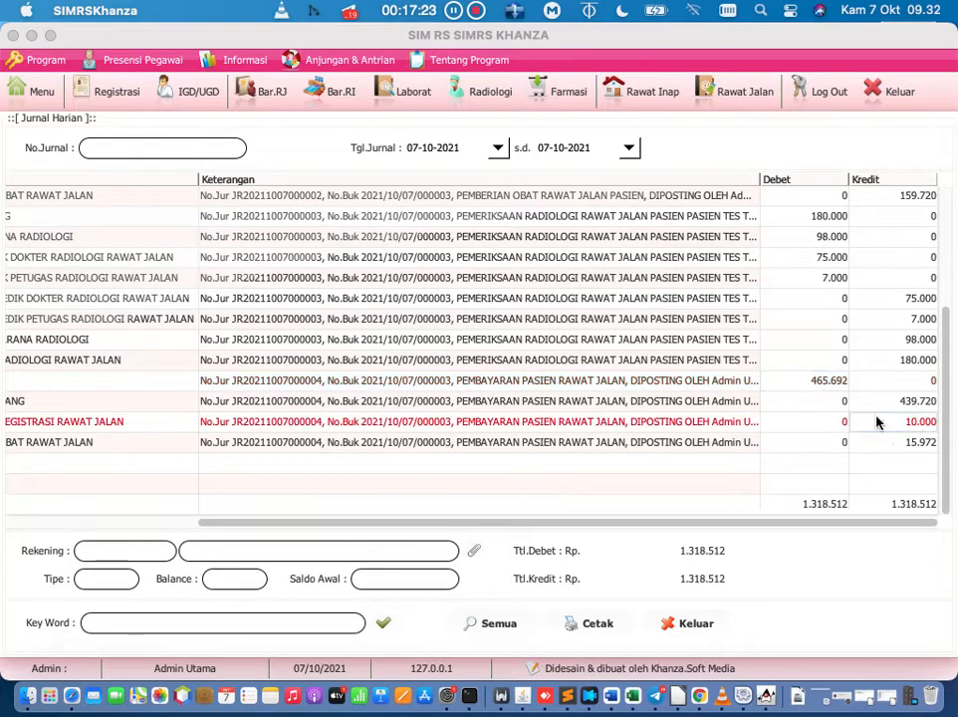
{"action": "left_click", "coordinate": [879, 405]}
- Check the credit amount of the PENDAPATAN REGISTRASI RAWAT JALAN entry for the outpatient payment
{"action": "left_click_drag", "start_coordinate": [793, 523], "coordinate": [691, 524]}
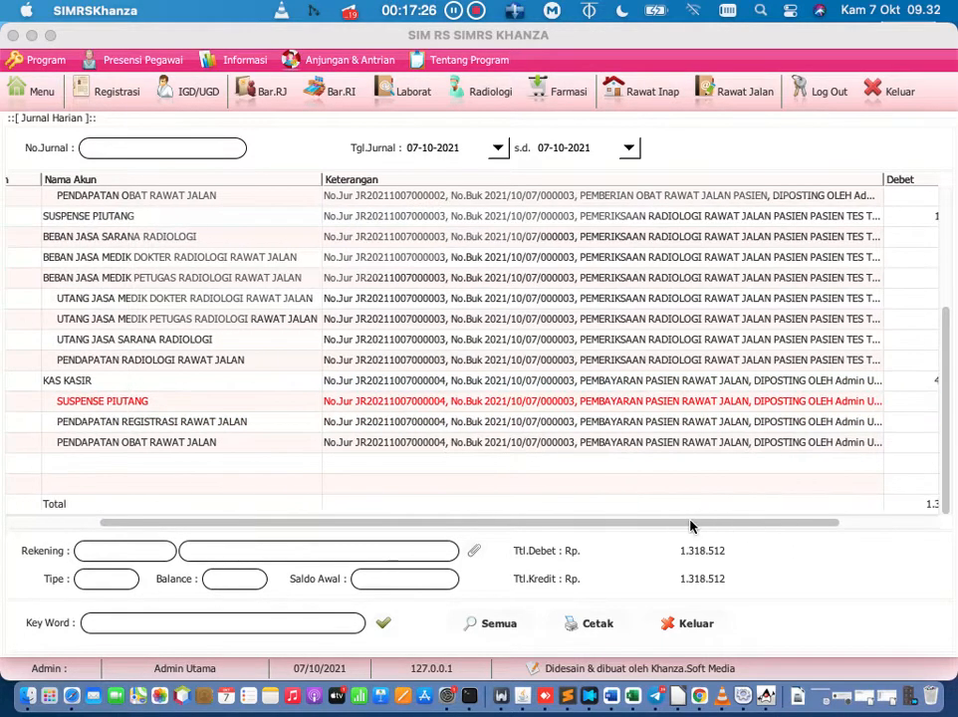
{"action": "left_click", "coordinate": [294, 422]}
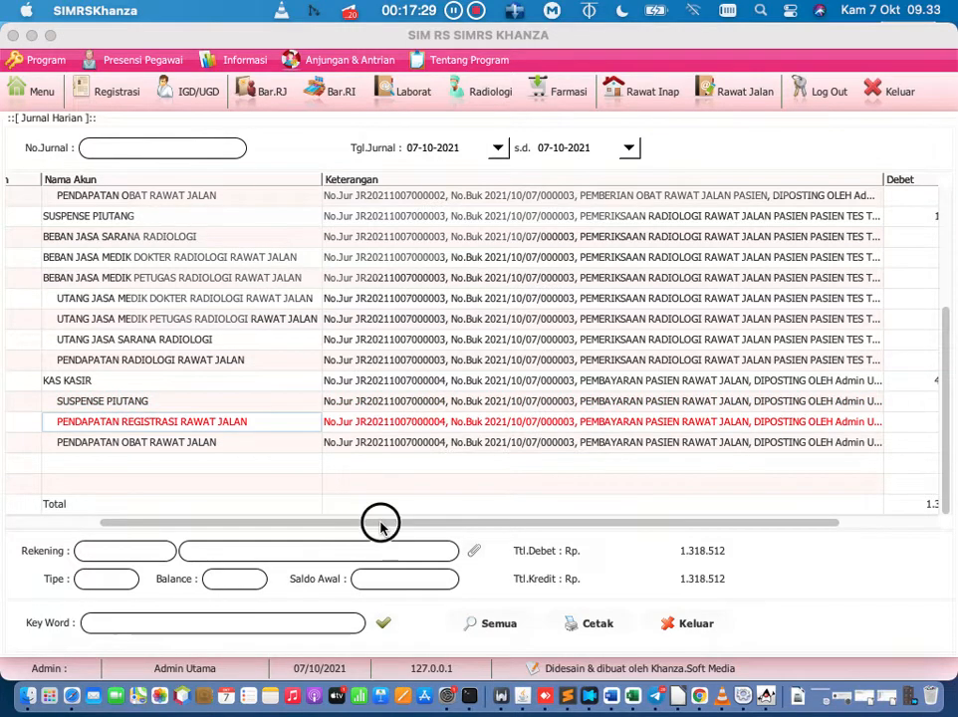
{"action": "left_click_drag", "start_coordinate": [380, 521], "coordinate": [552, 492]}
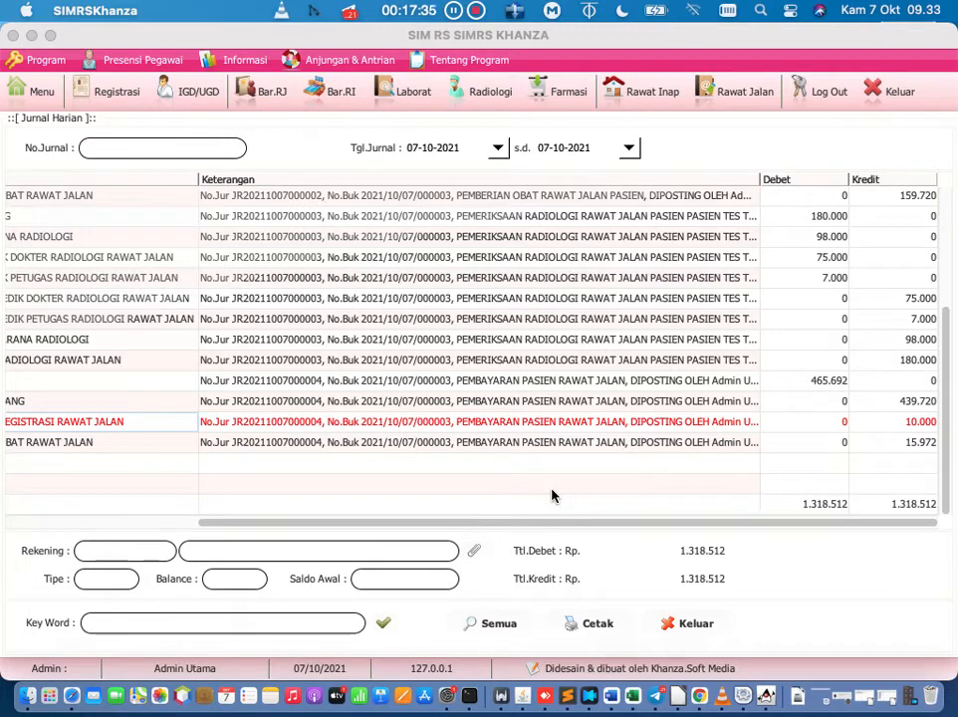
{"action": "left_click_drag", "start_coordinate": [518, 520], "coordinate": [348, 525]}
- Check the account and credit amount of the payment's PENDAPATAN OBAT RAWAT JALAN entry
{"action": "left_click", "coordinate": [862, 450]}
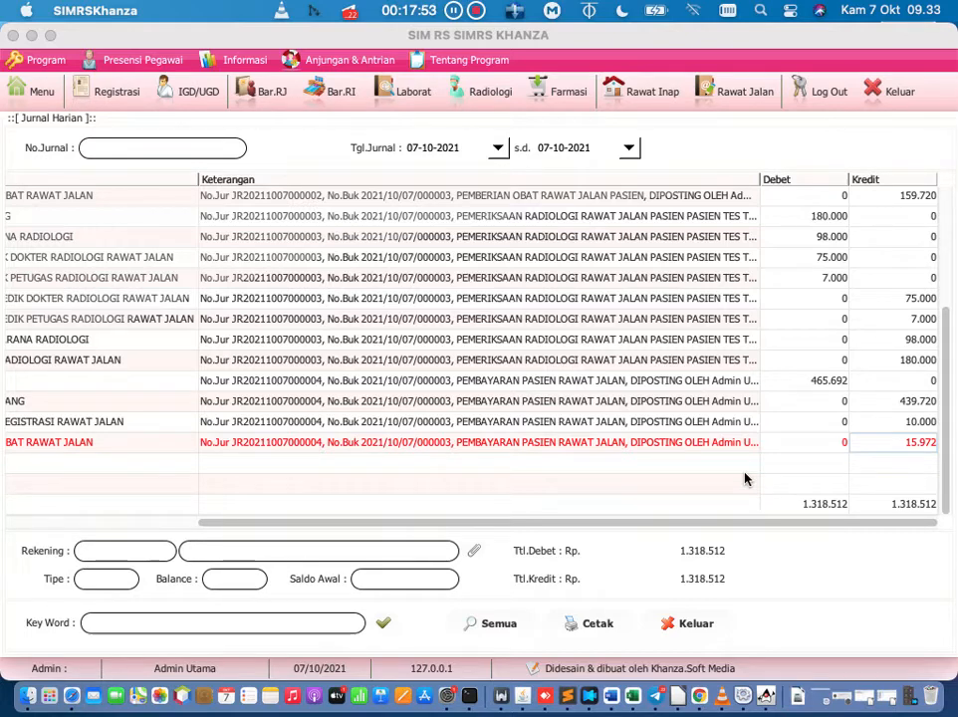
{"action": "left_click_drag", "start_coordinate": [644, 525], "coordinate": [544, 512]}
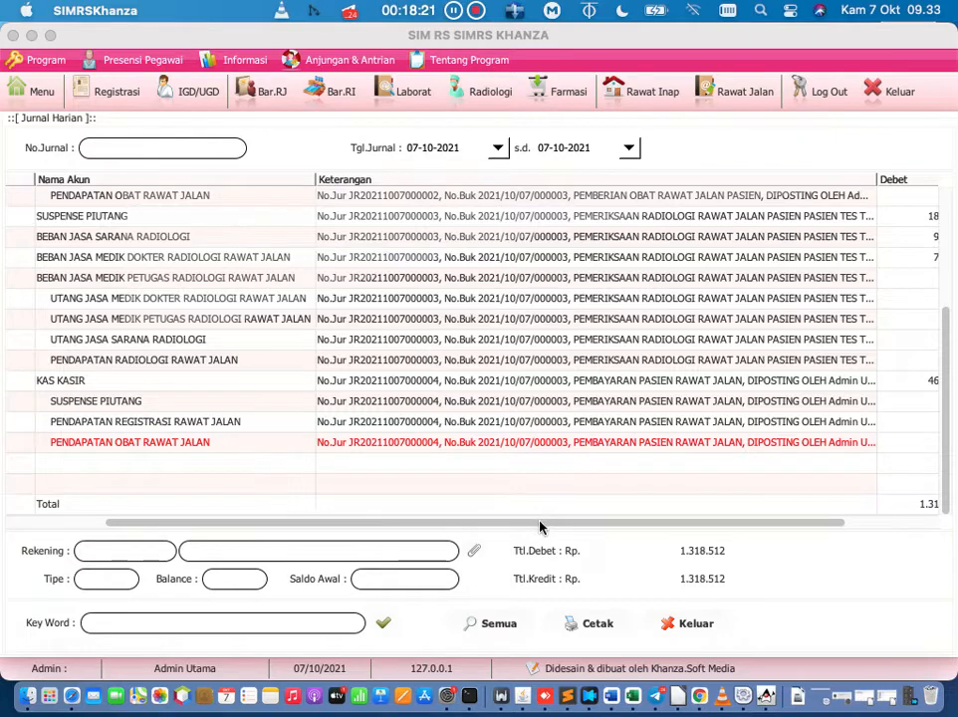
{"action": "left_click_drag", "start_coordinate": [539, 520], "coordinate": [494, 524]}
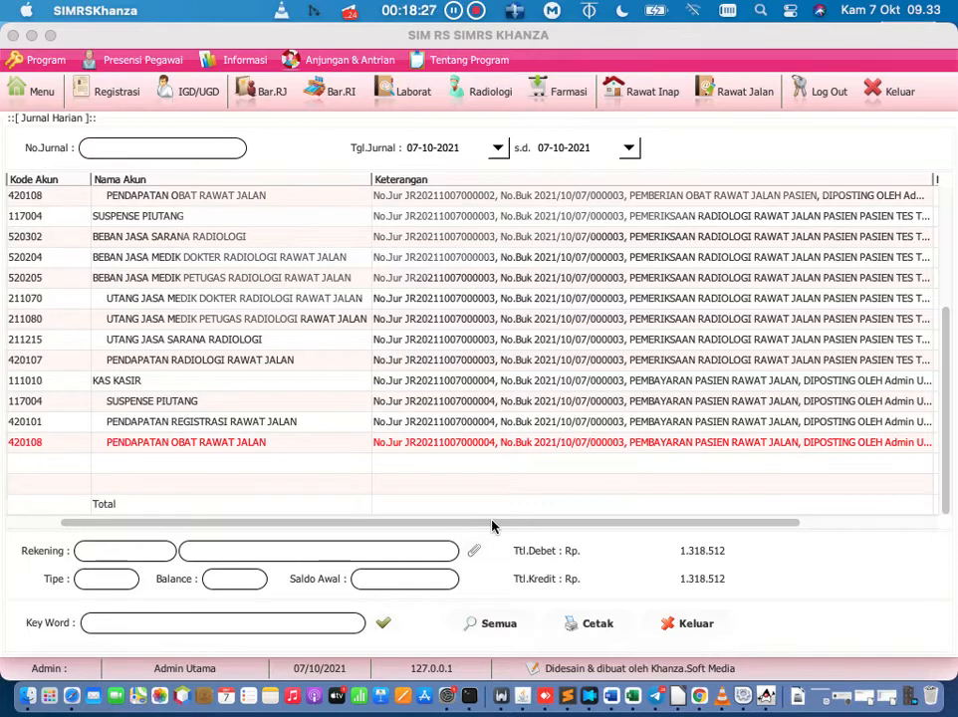
{"action": "left_click_drag", "start_coordinate": [492, 524], "coordinate": [659, 524]}
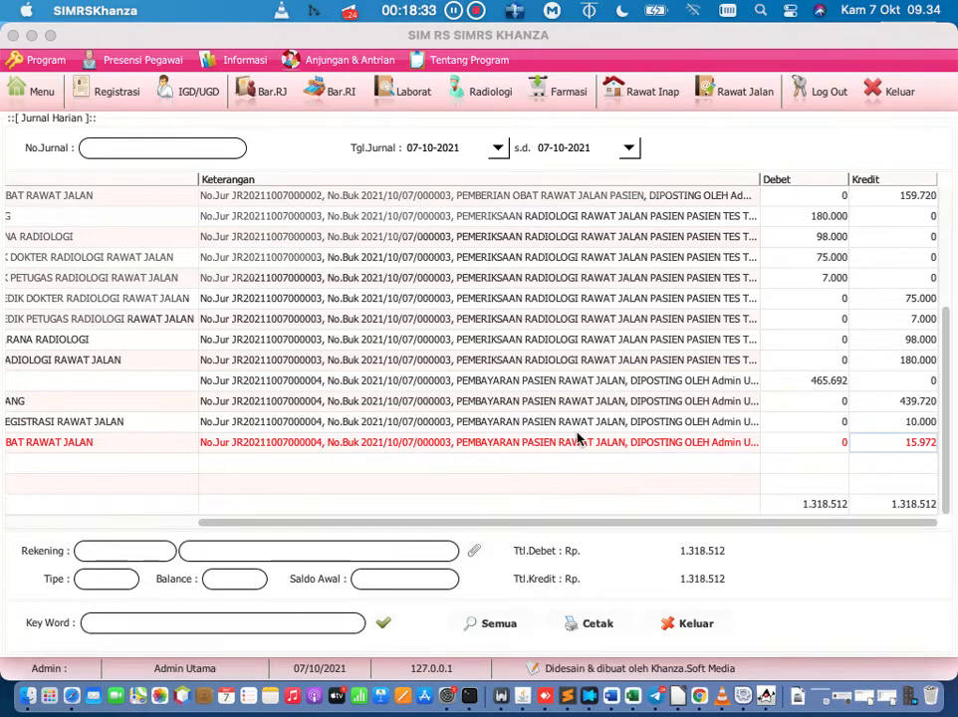
- Leave Jurnal Harian and list the day's outpatients with payment status Belum Bayar
{"action": "left_click", "coordinate": [694, 627]}
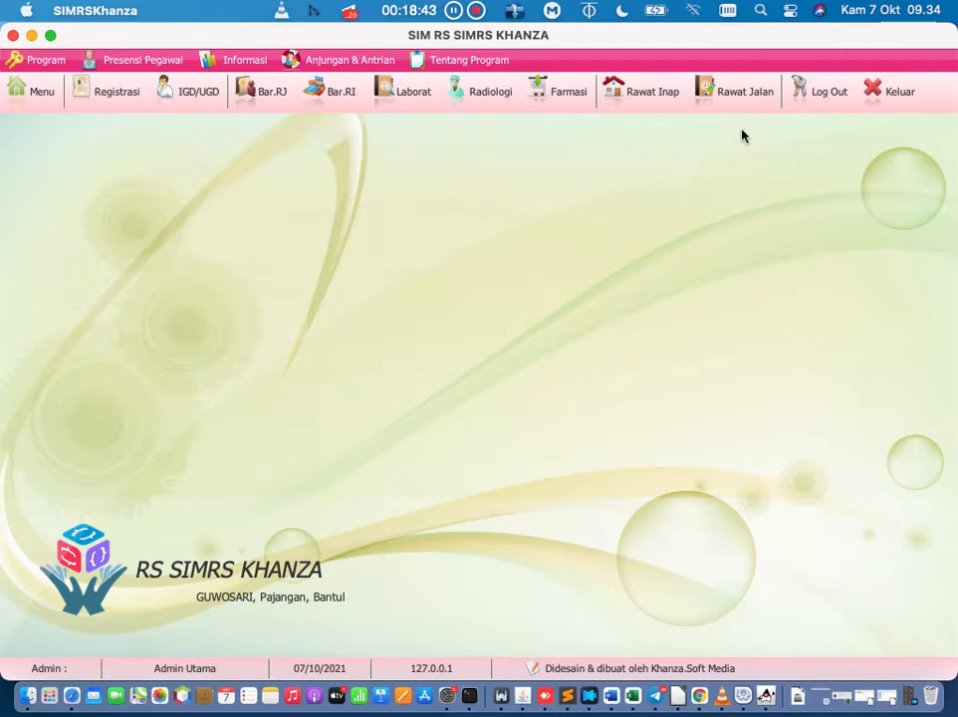
{"action": "left_click", "coordinate": [735, 101]}
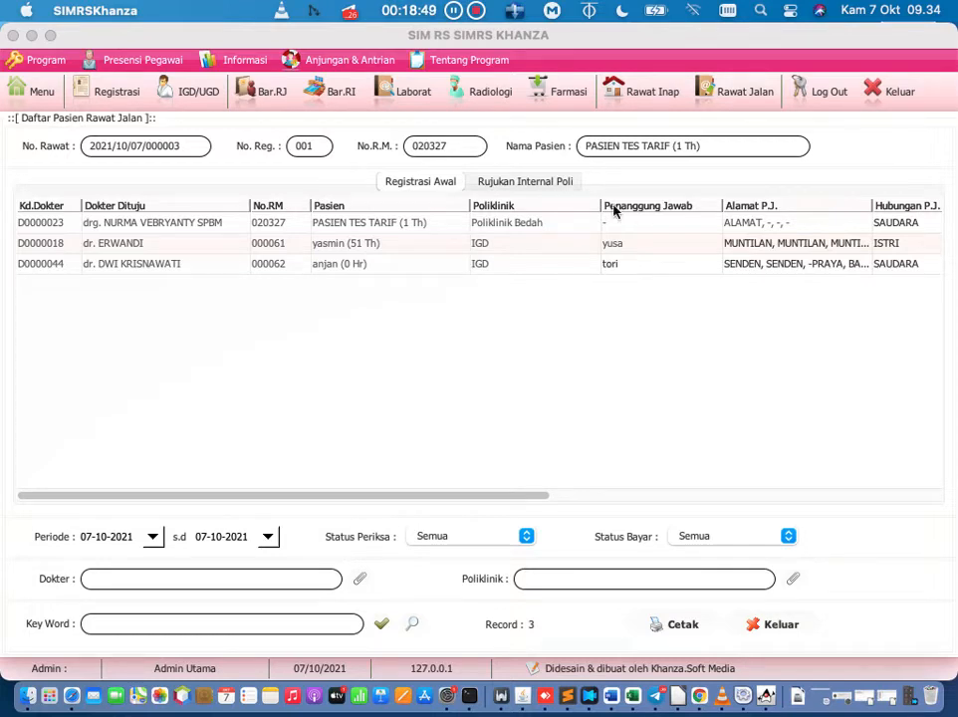
{"action": "left_click_drag", "start_coordinate": [281, 493], "coordinate": [147, 458]}
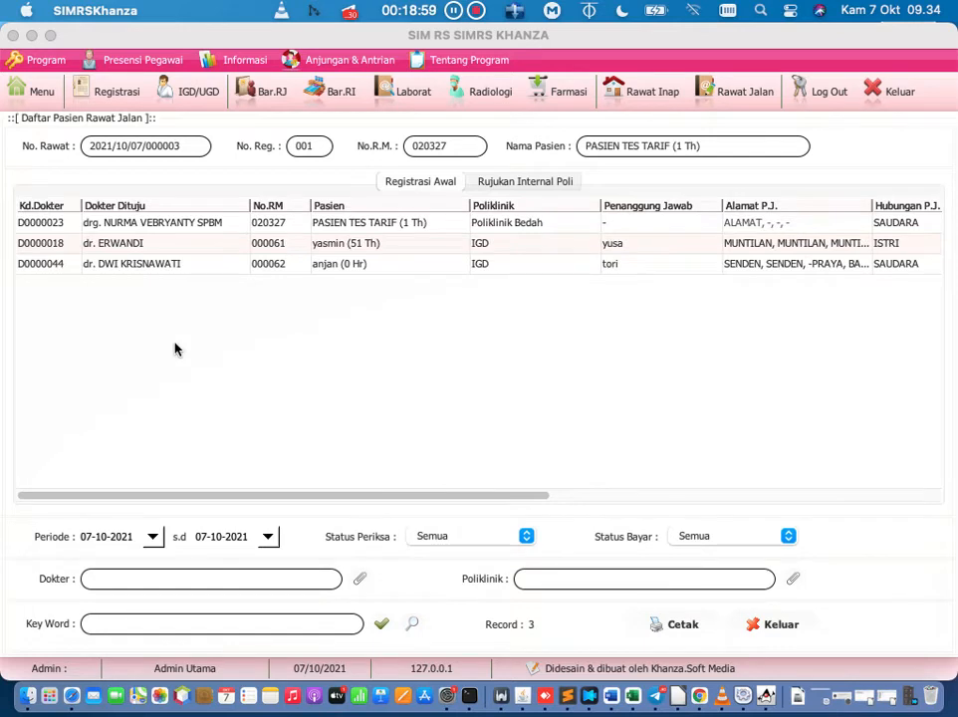
{"action": "left_click", "coordinate": [788, 537]}
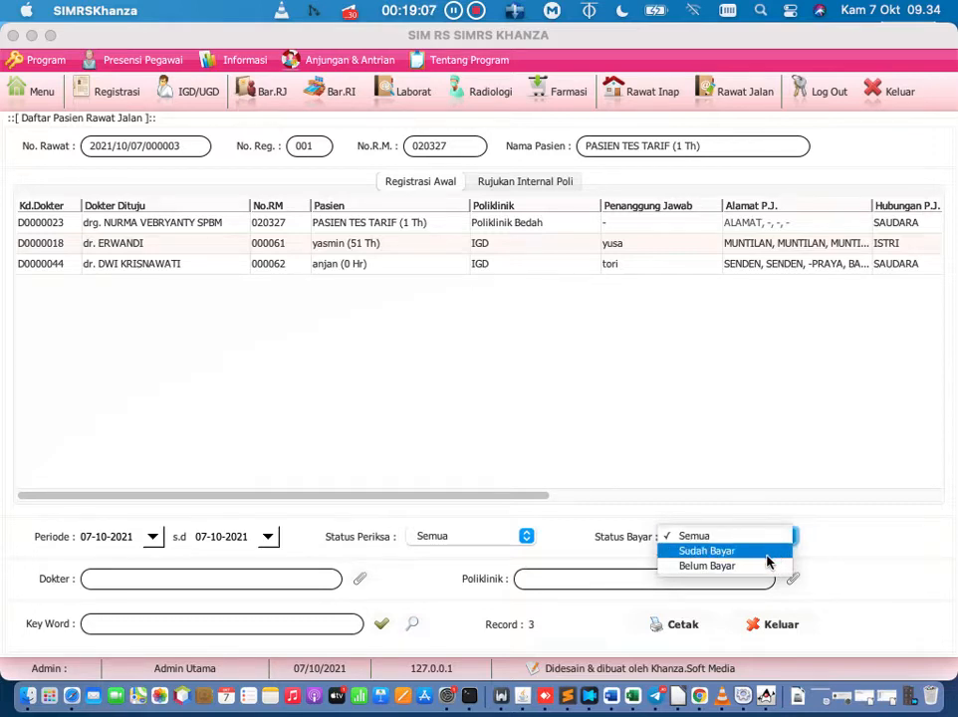
{"action": "left_click", "coordinate": [765, 565]}
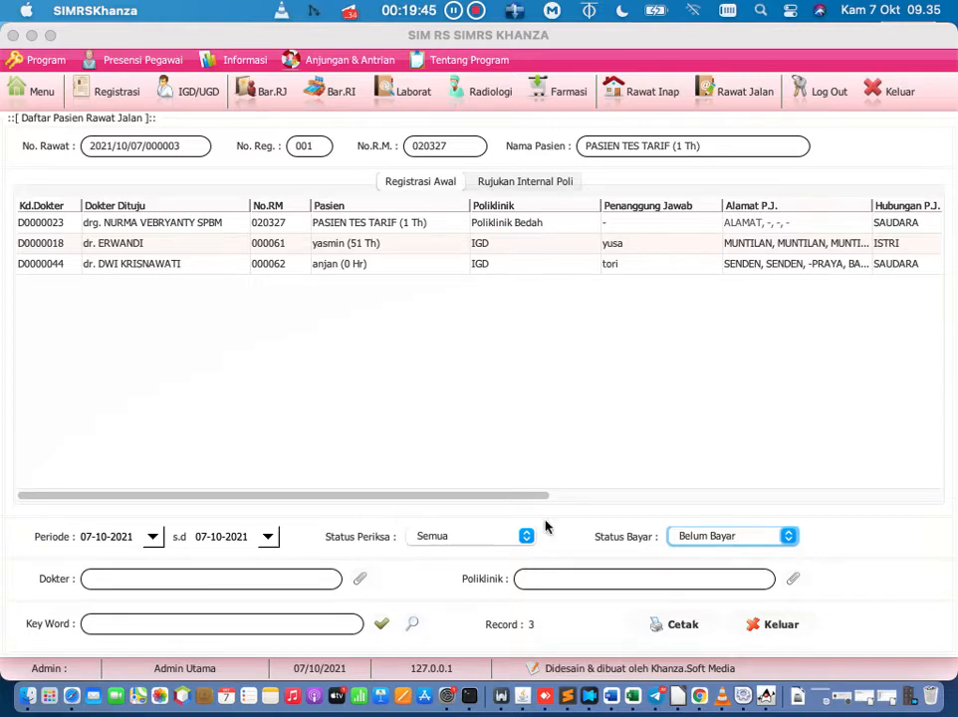
{"action": "left_click", "coordinate": [381, 624]}
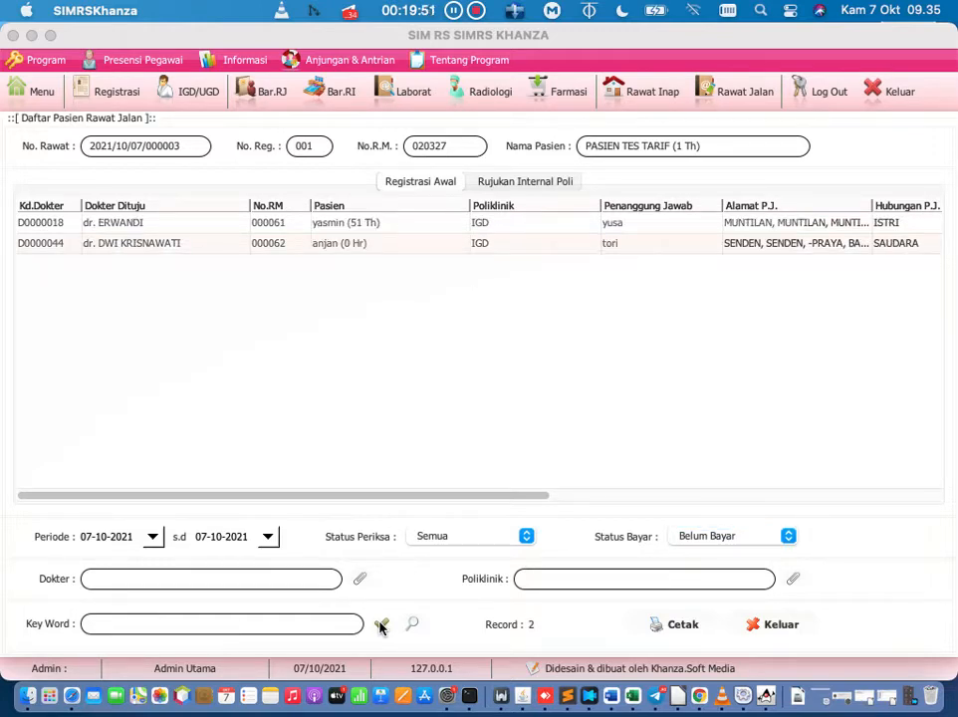
- Check the unpaid outpatients' registration details, then view the first IGD patient's bill data and close it without saving the payment
{"action": "left_click", "coordinate": [488, 498]}
{"action": "left_click_drag", "start_coordinate": [488, 497], "coordinate": [956, 478]}
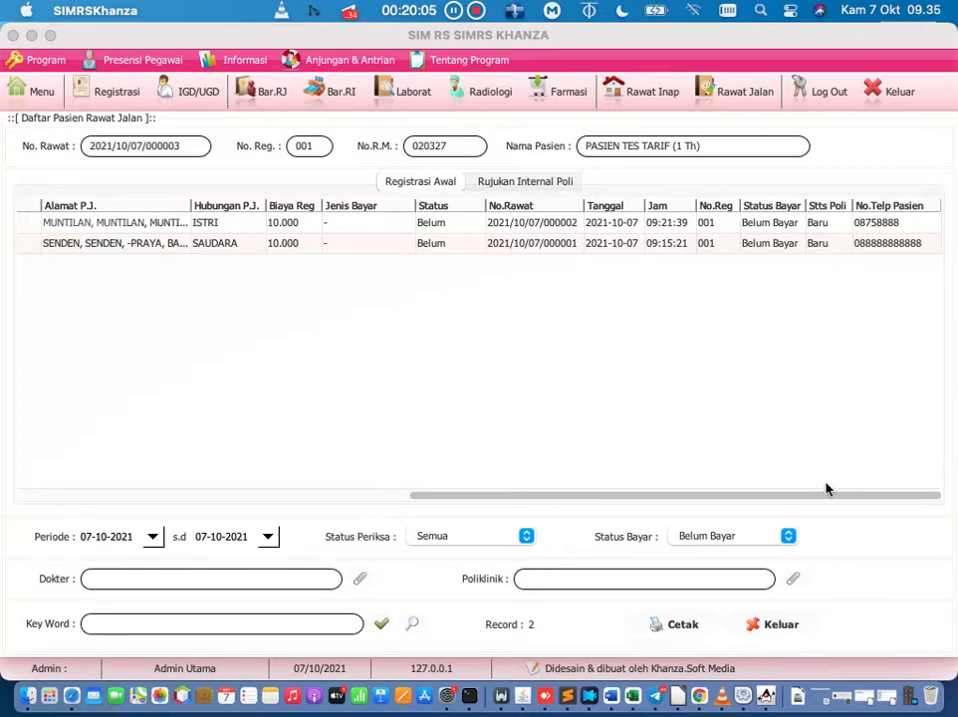
{"action": "left_click_drag", "start_coordinate": [818, 500], "coordinate": [423, 417]}
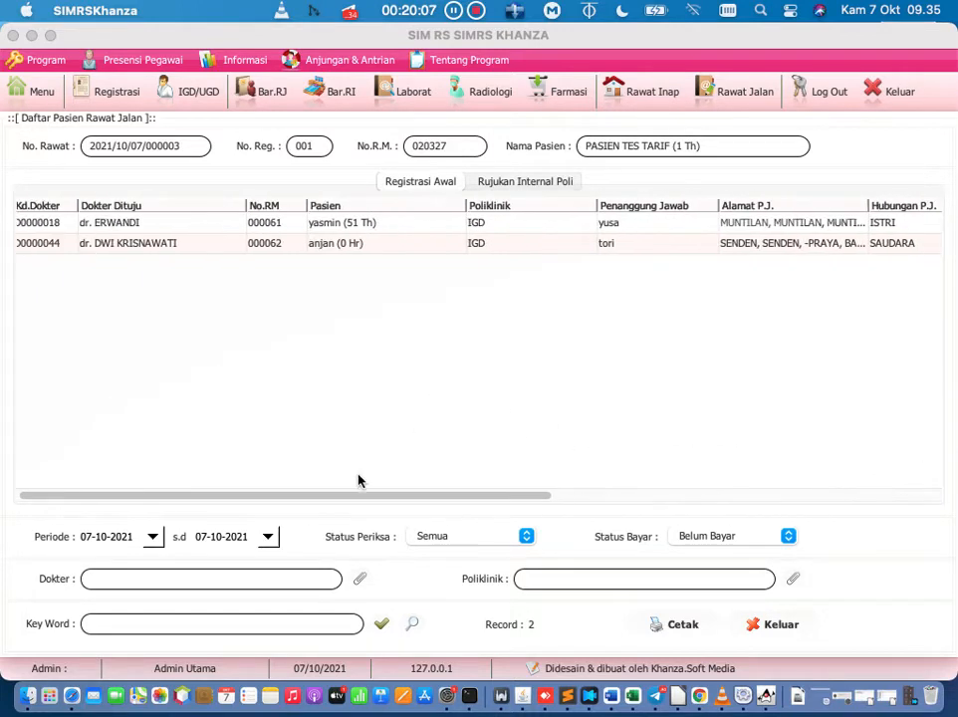
{"action": "double_click", "coordinate": [287, 227]}
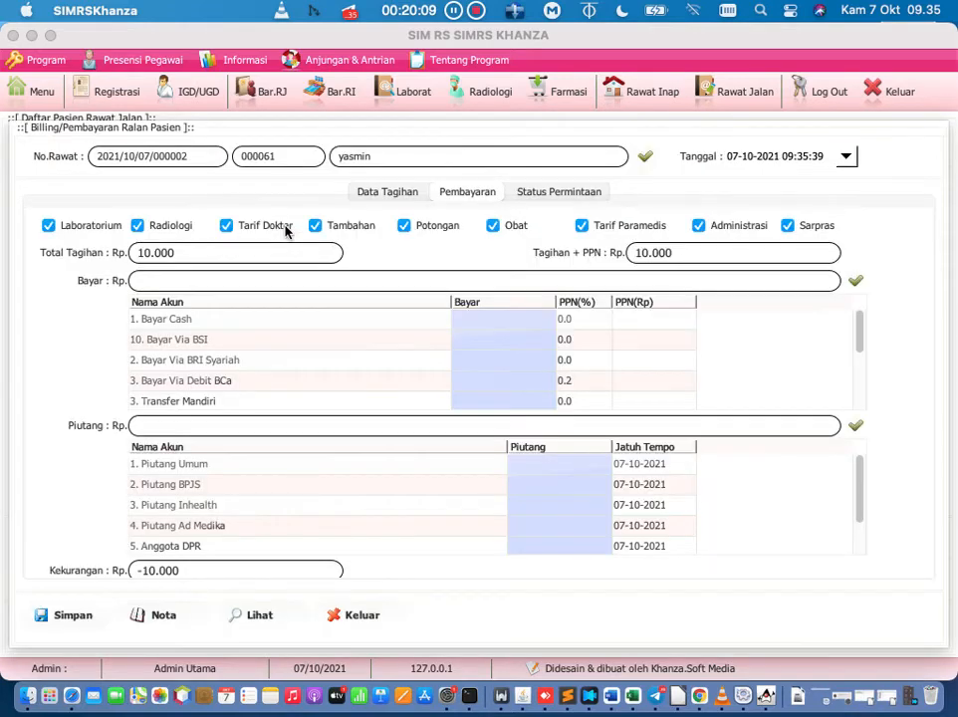
{"action": "left_click", "coordinate": [388, 193]}
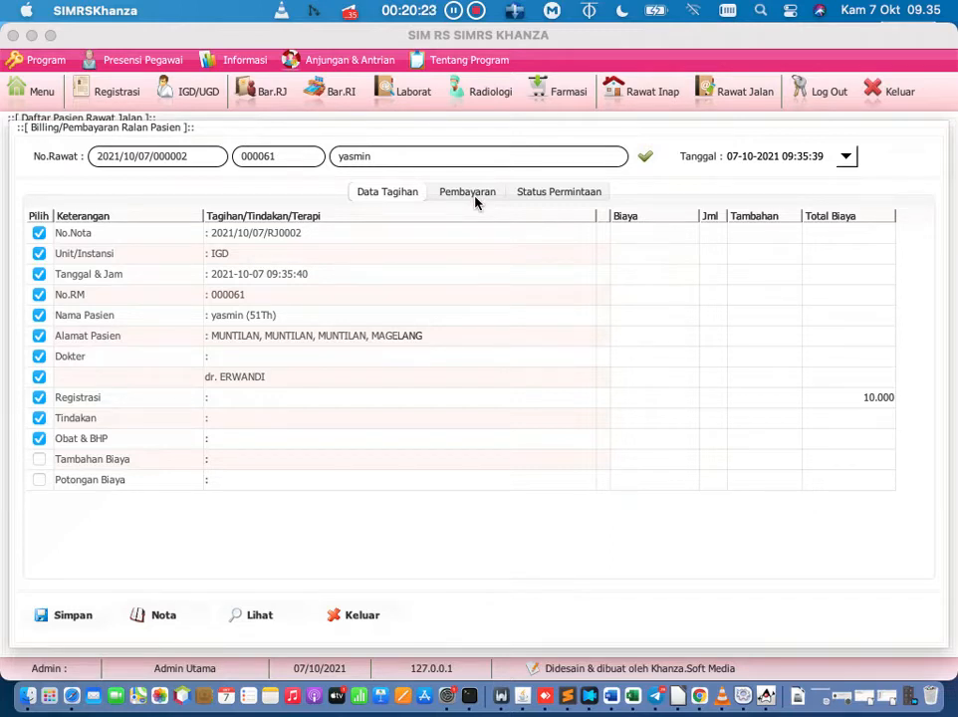
{"action": "left_click", "coordinate": [373, 623]}
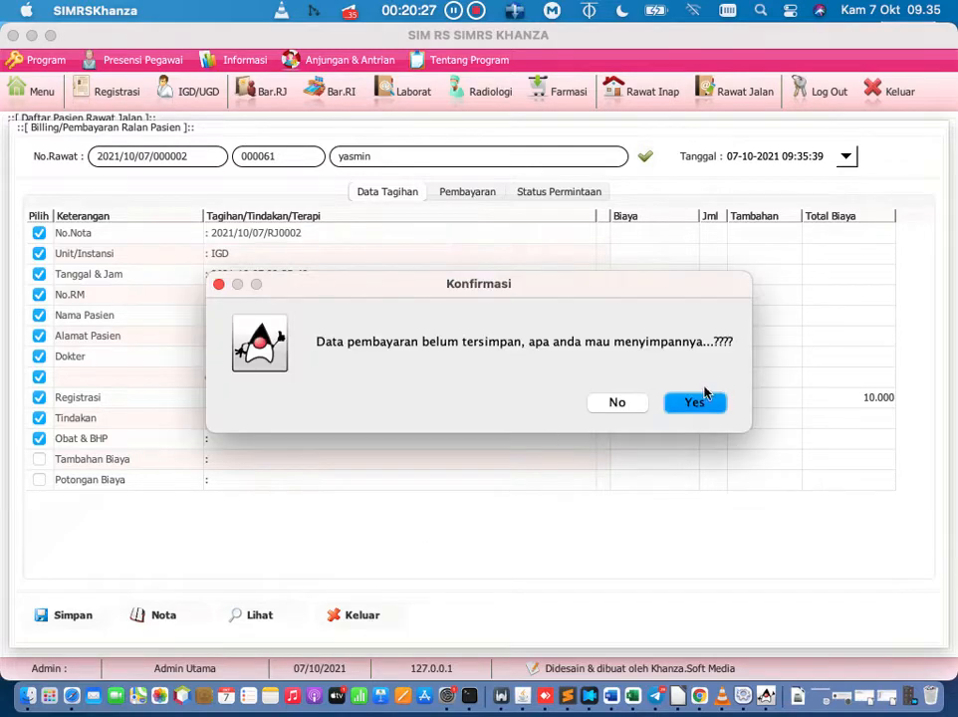
{"action": "left_click", "coordinate": [621, 404]}
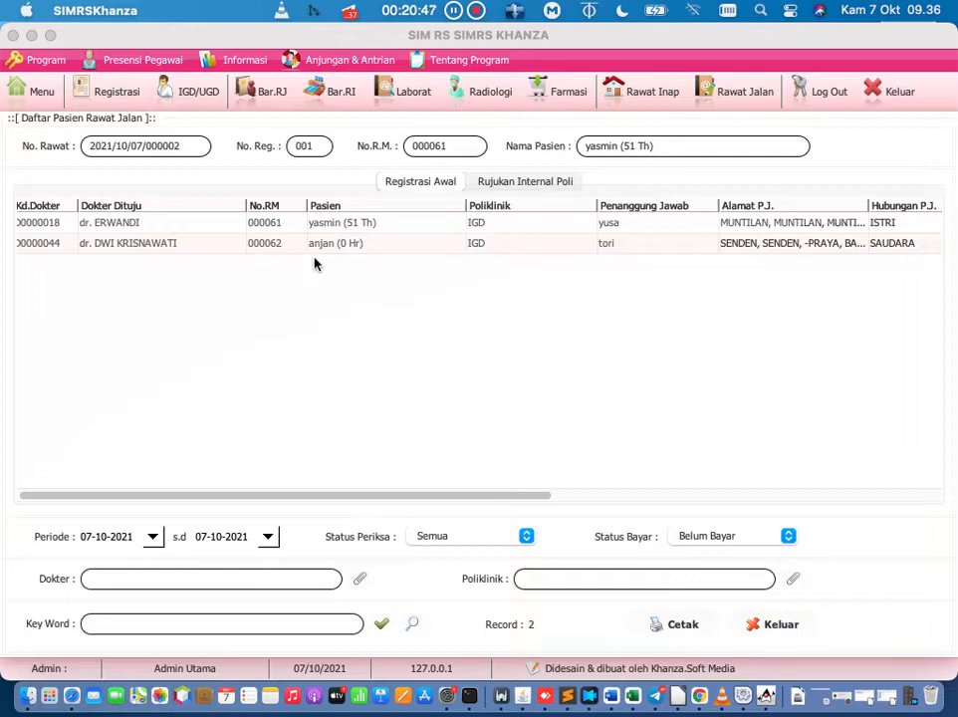
- Search the main menu for "jurnal" and open Jurnal Harian
{"action": "left_click", "coordinate": [54, 95]}
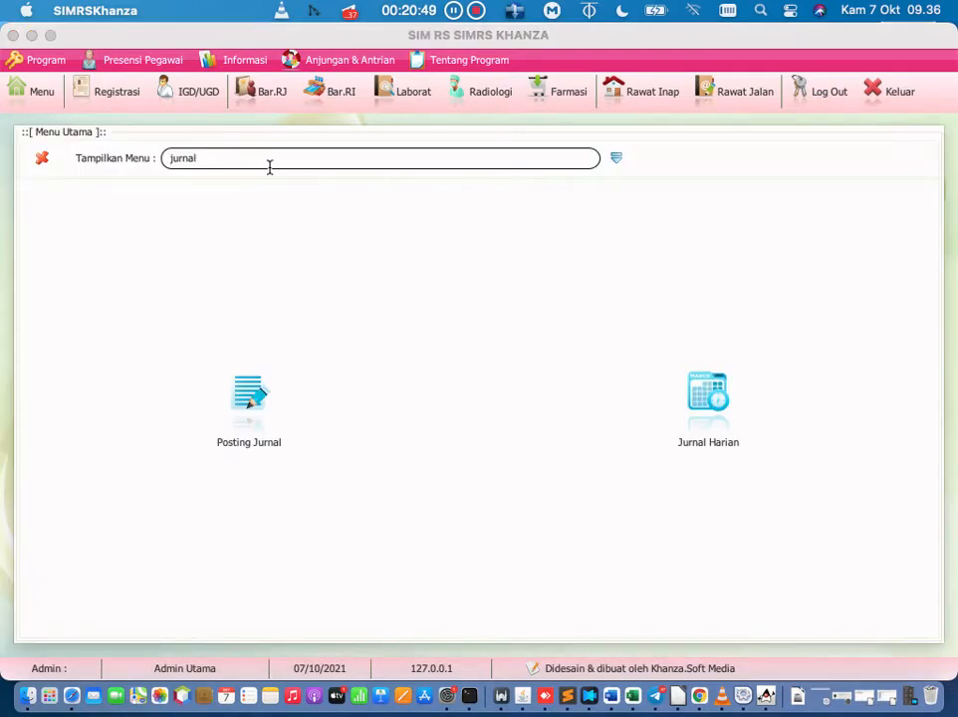
{"action": "key", "text": "BackSpace"}
{"action": "key", "text": "BackSpace"}
{"action": "key", "text": "BackSpace"}
{"action": "key", "text": "BackSpace"}
{"action": "key", "text": "BackSpace"}
{"action": "key", "text": "BackSpace"}
{"action": "type", "text": "jurnal"}
{"action": "left_click", "coordinate": [690, 395]}
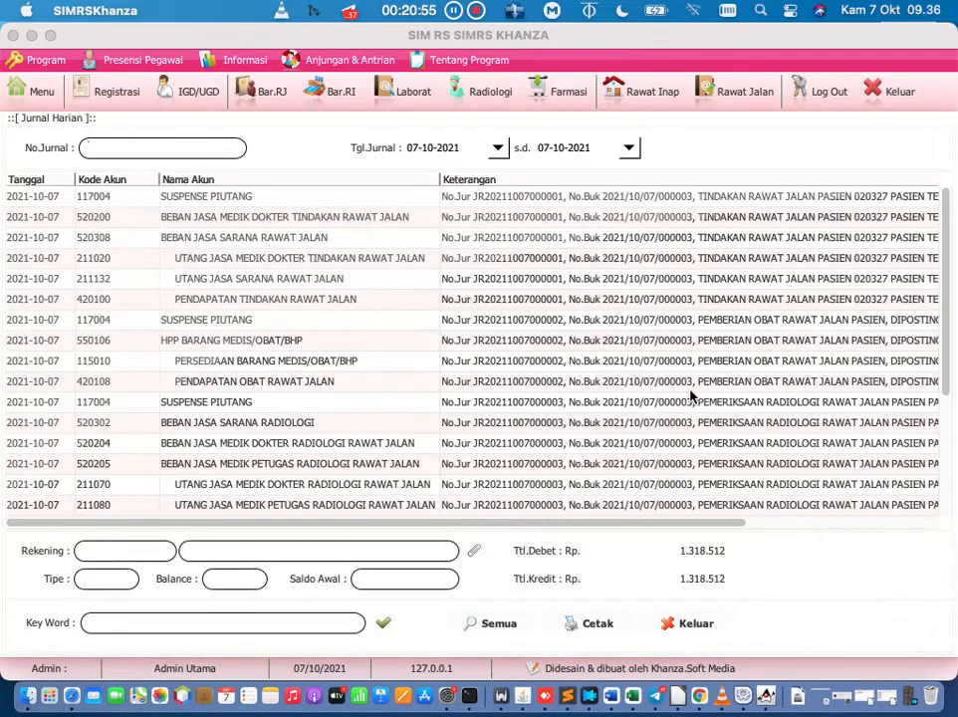
- Search the daily journal for entries containing "pembatalan"
{"action": "left_click", "coordinate": [244, 626]}
{"action": "type", "text": "pembata"}
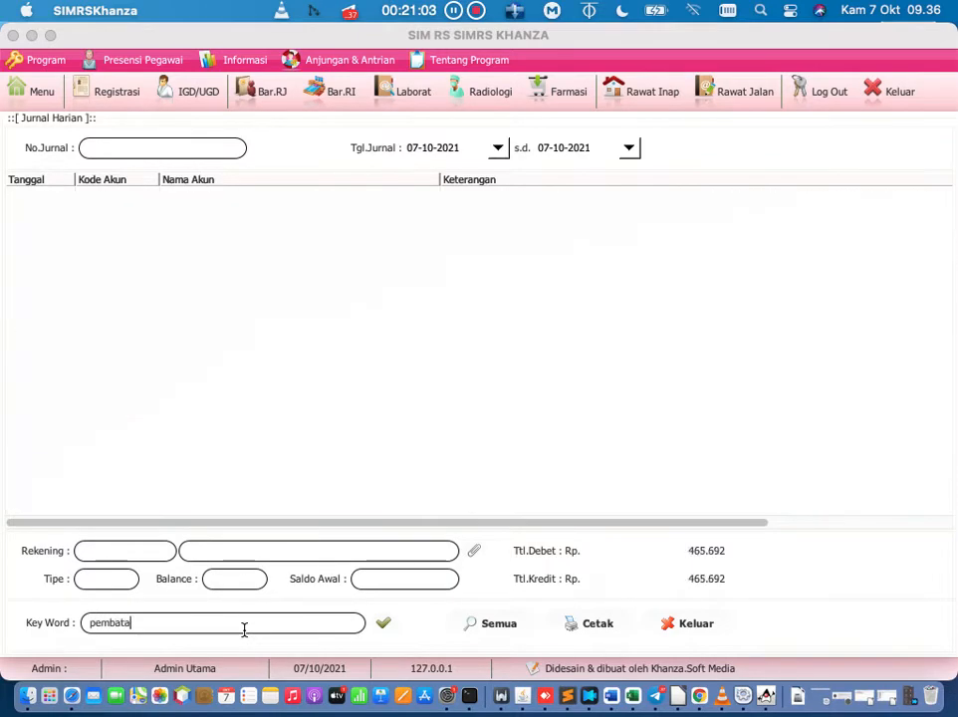
{"action": "type", "text": "n"}
{"action": "key", "text": "BackSpace"}
{"action": "type", "text": "lan"}
- Clear the journal search keyword and list all of the day's entries again
{"action": "key", "text": "BackSpace"}
{"action": "key", "text": "BackSpace"}
{"action": "key", "text": "BackSpace"}
{"action": "key", "text": "BackSpace"}
{"action": "key", "text": "BackSpace"}
{"action": "key", "text": "BackSpace"}
{"action": "key", "text": "BackSpace"}
{"action": "key", "text": "BackSpace"}
{"action": "key", "text": "BackSpace"}
{"action": "key", "text": "BackSpace"}
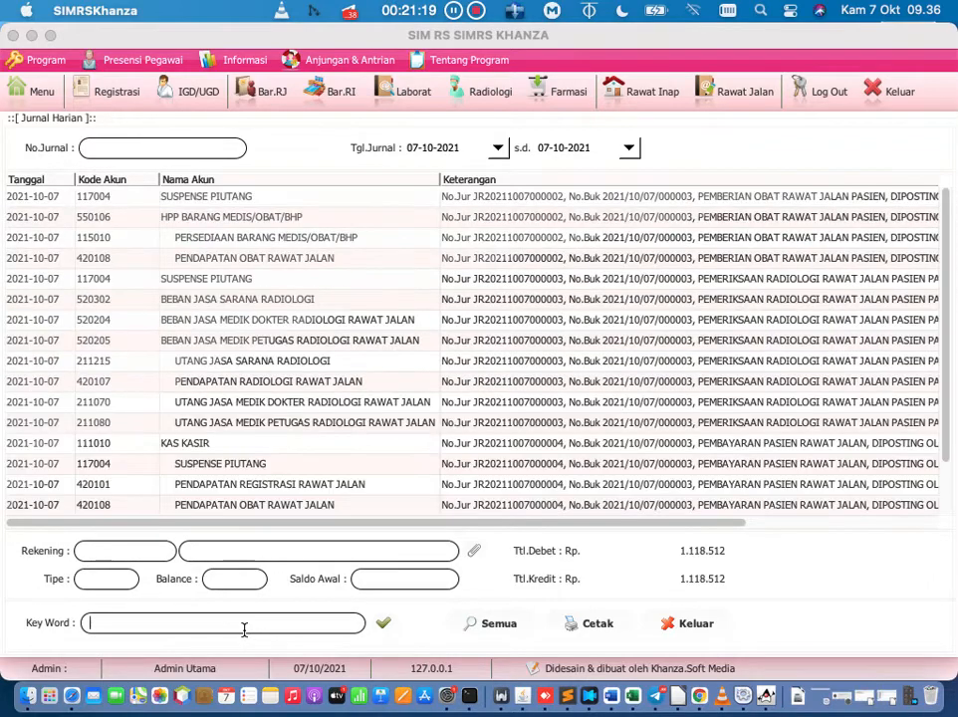
{"action": "left_click", "coordinate": [387, 627]}
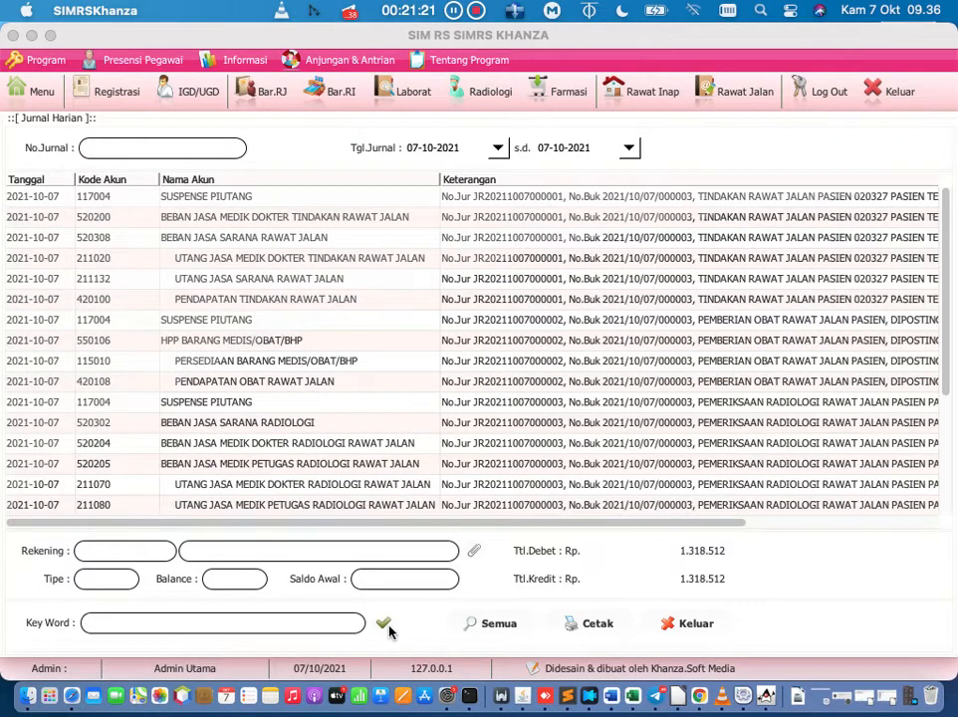
{"action": "left_click_drag", "start_coordinate": [437, 524], "coordinate": [436, 523]}
- Return to the outpatient list and filter it to payment status Sudah Bayar
{"action": "left_click", "coordinate": [714, 106]}
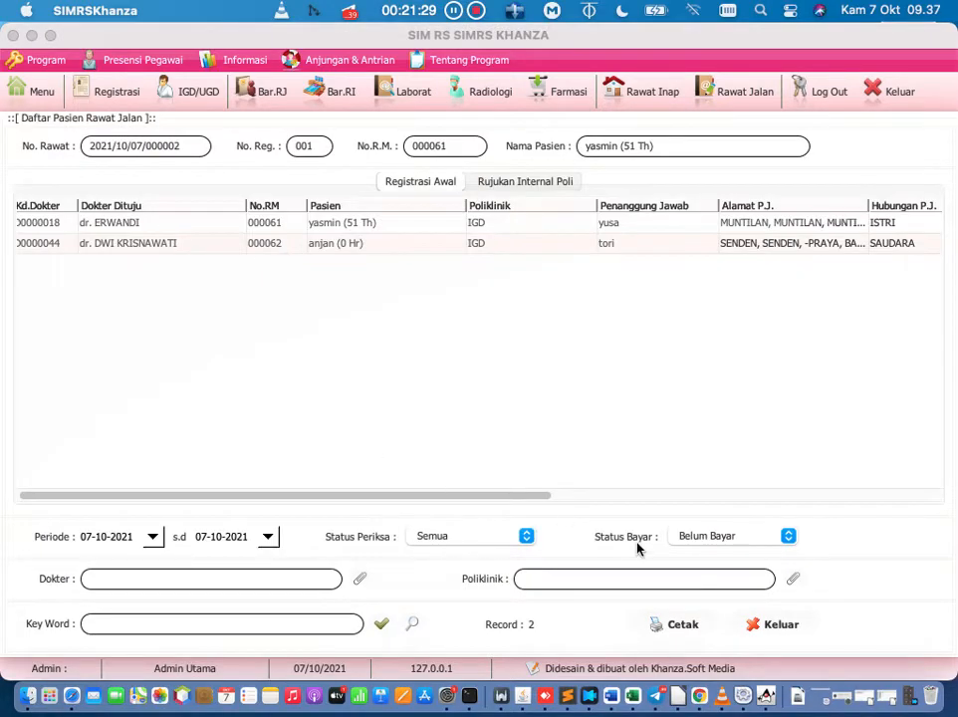
{"action": "left_click", "coordinate": [700, 541]}
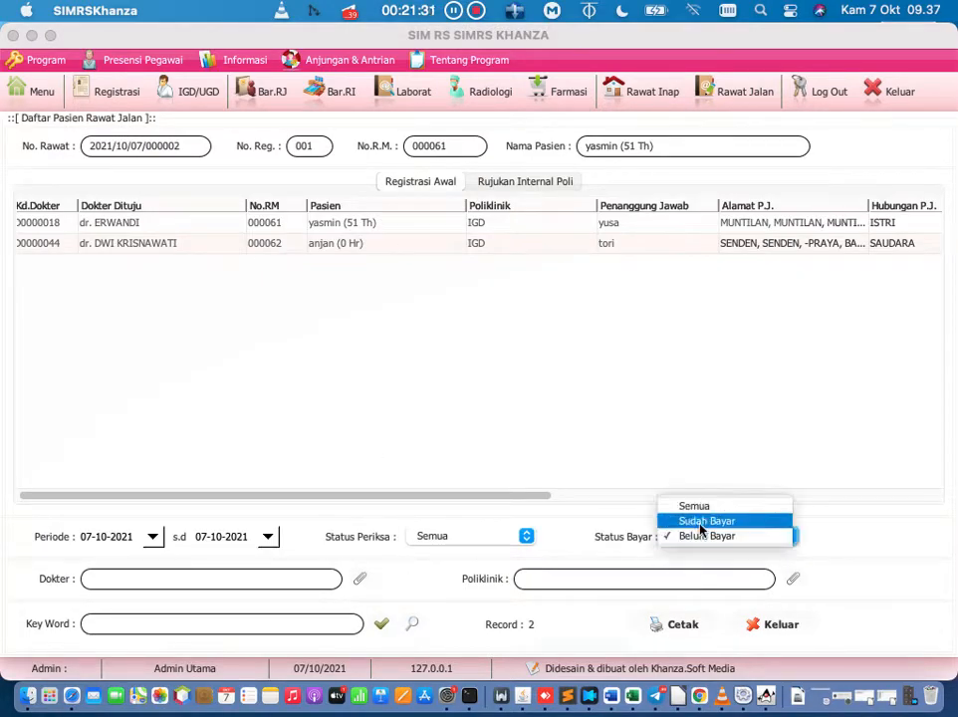
{"action": "left_click", "coordinate": [701, 520]}
{"action": "left_click", "coordinate": [381, 623]}
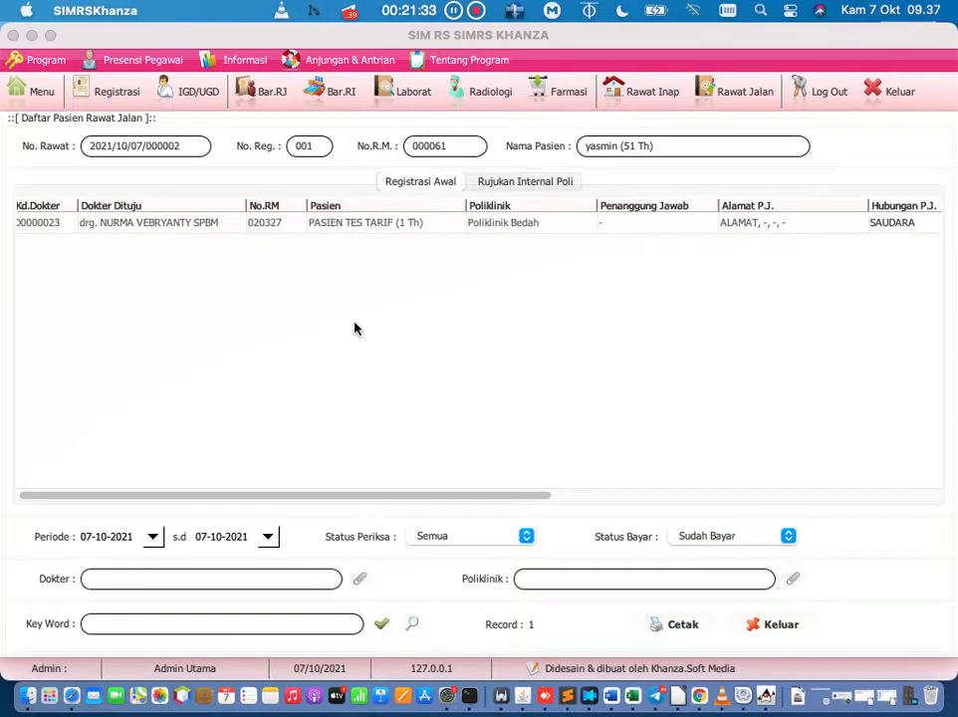
- Open the paid Poliklinik Bedah patient's bill and cancel its payment with Hapus Nota Salah
{"action": "double_click", "coordinate": [278, 222]}
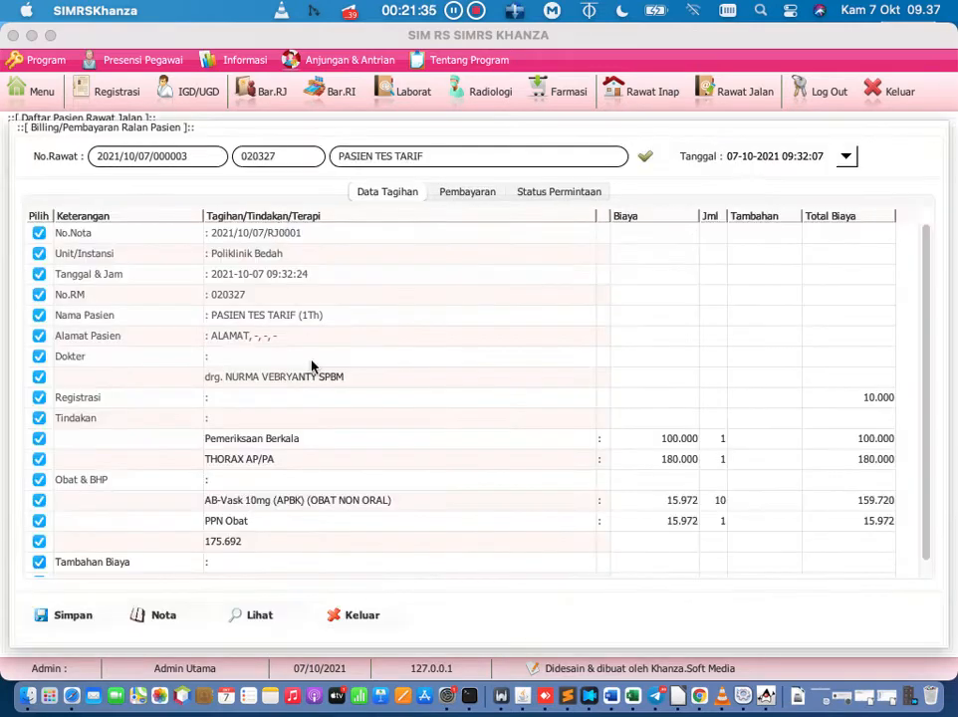
{"action": "right_click", "coordinate": [380, 278]}
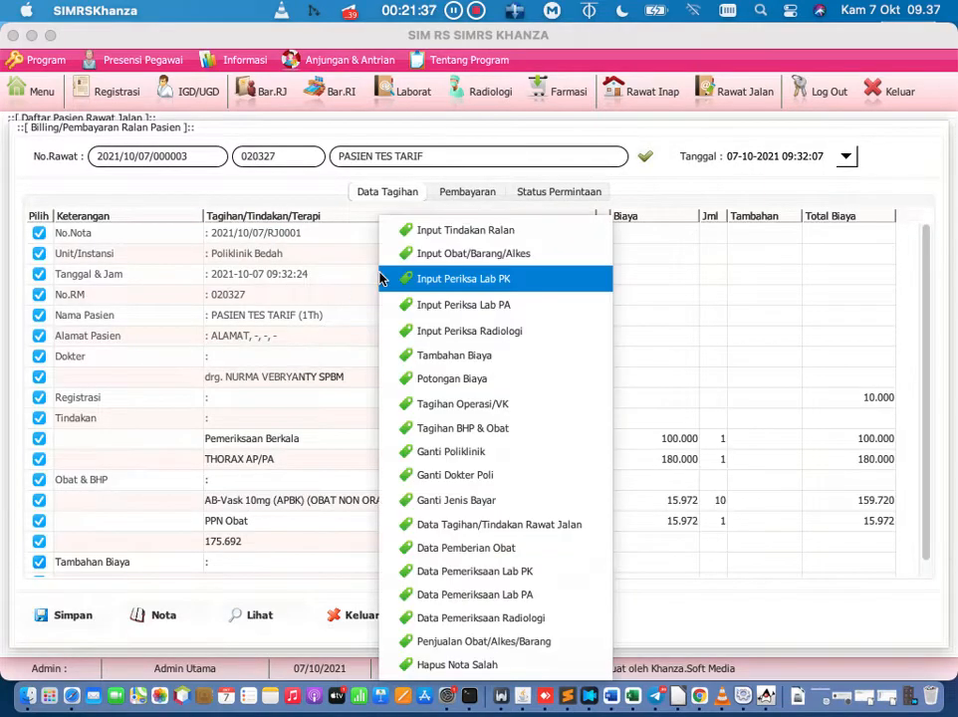
{"action": "left_click", "coordinate": [509, 675]}
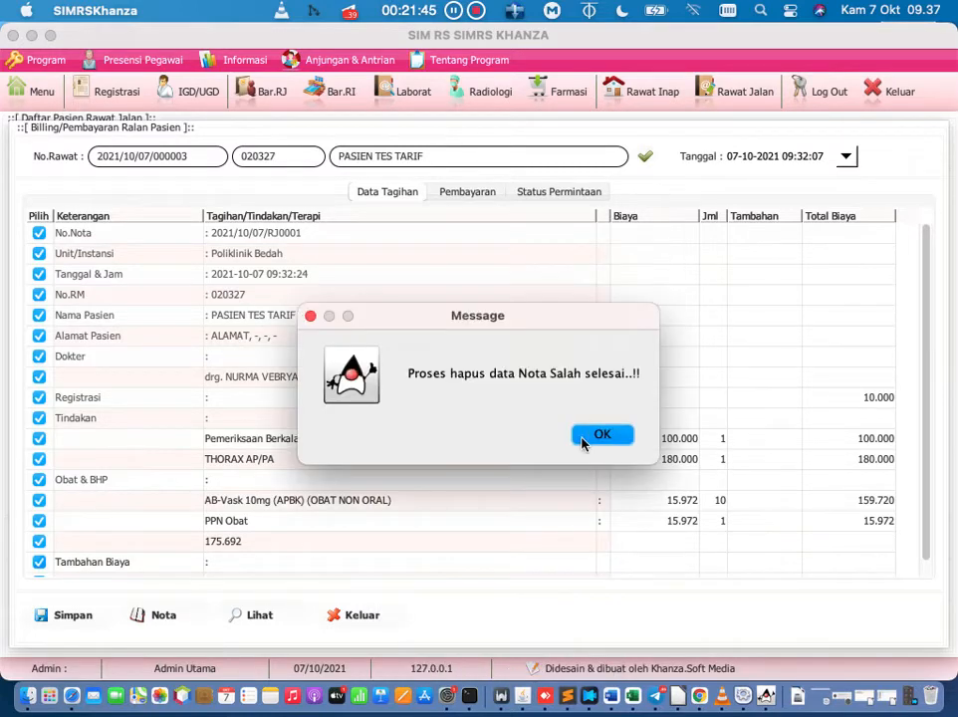
{"action": "left_click", "coordinate": [598, 436]}
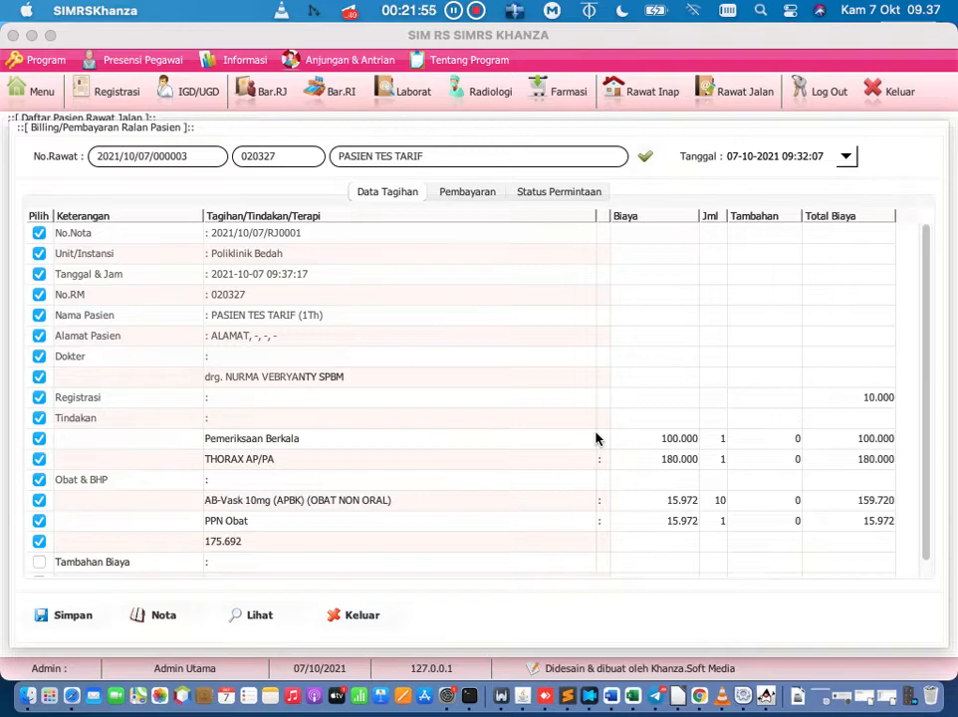
- Reopen Jurnal Harian and check the SUSPENSE PIUTANG entry of the payment cancellation
{"action": "left_click", "coordinate": [46, 98]}
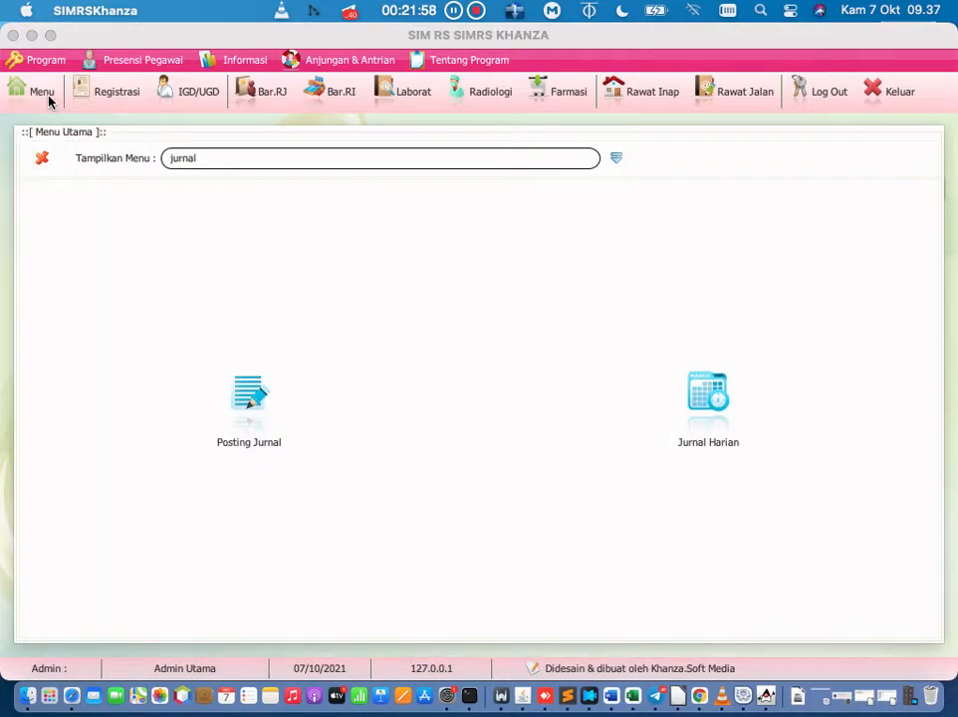
{"action": "left_click", "coordinate": [723, 395]}
{"action": "scroll", "coordinate": [649, 353], "scroll_direction": "down", "scroll_amount": 5}
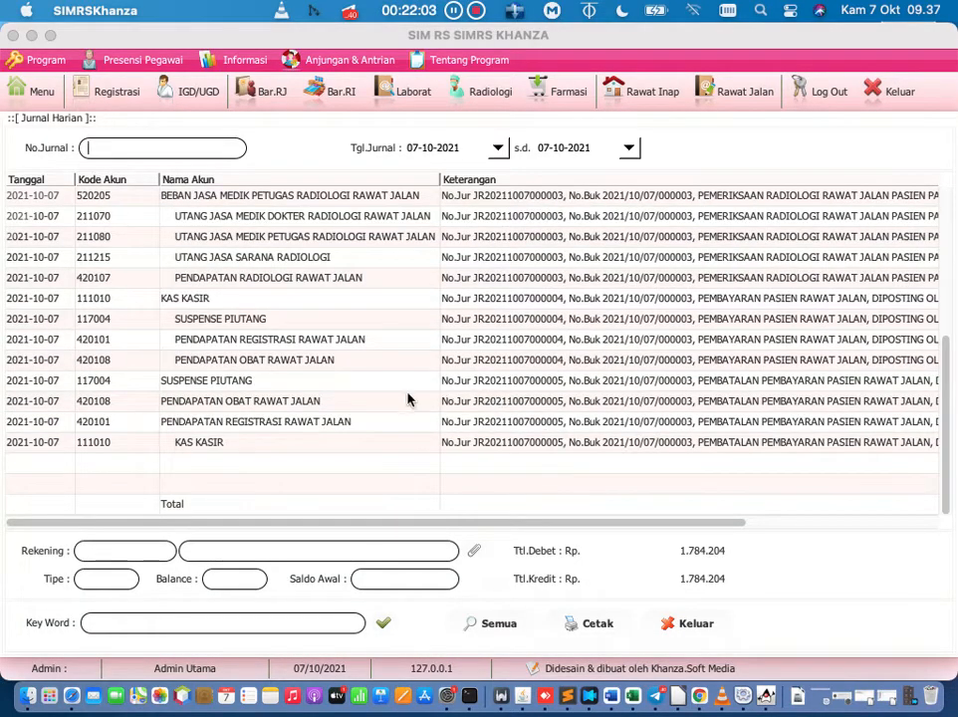
{"action": "left_click", "coordinate": [345, 381]}
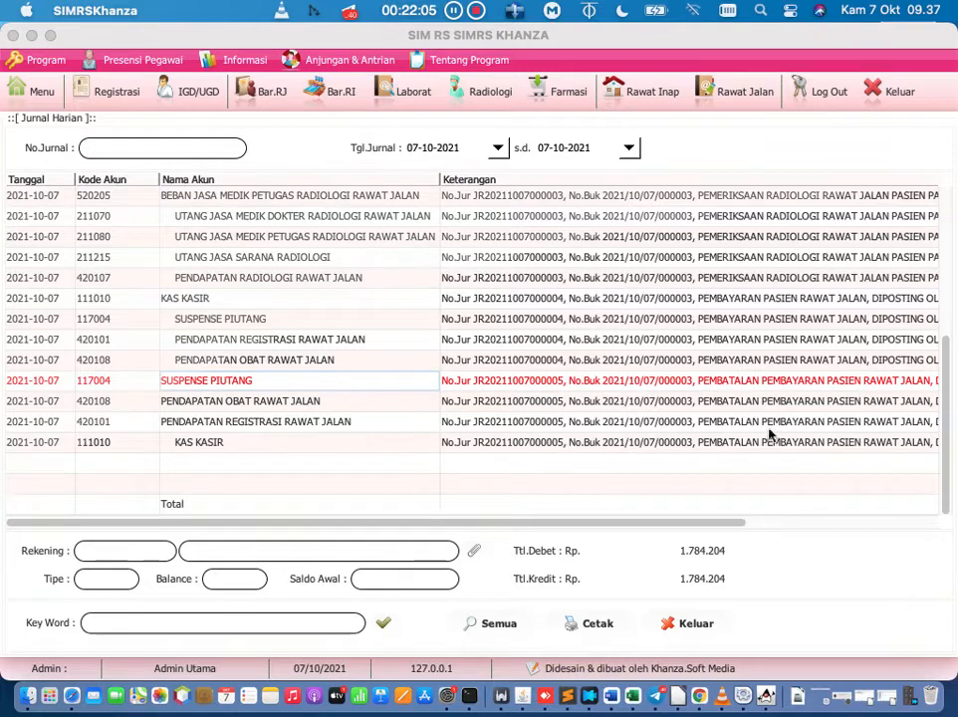
- Filter the daily journal by "pembatal" and narrow the Nama Akun column to read the cancellation entries' descriptions
{"action": "left_click", "coordinate": [295, 628]}
{"action": "type", "text": "pembataln"}
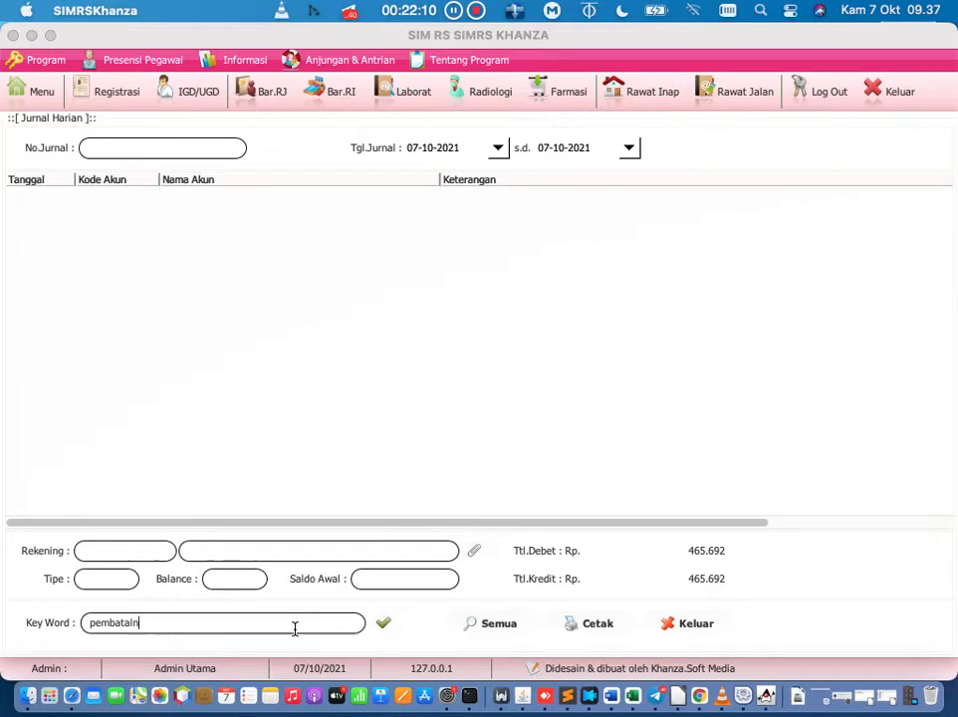
{"action": "key", "text": "BackSpace"}
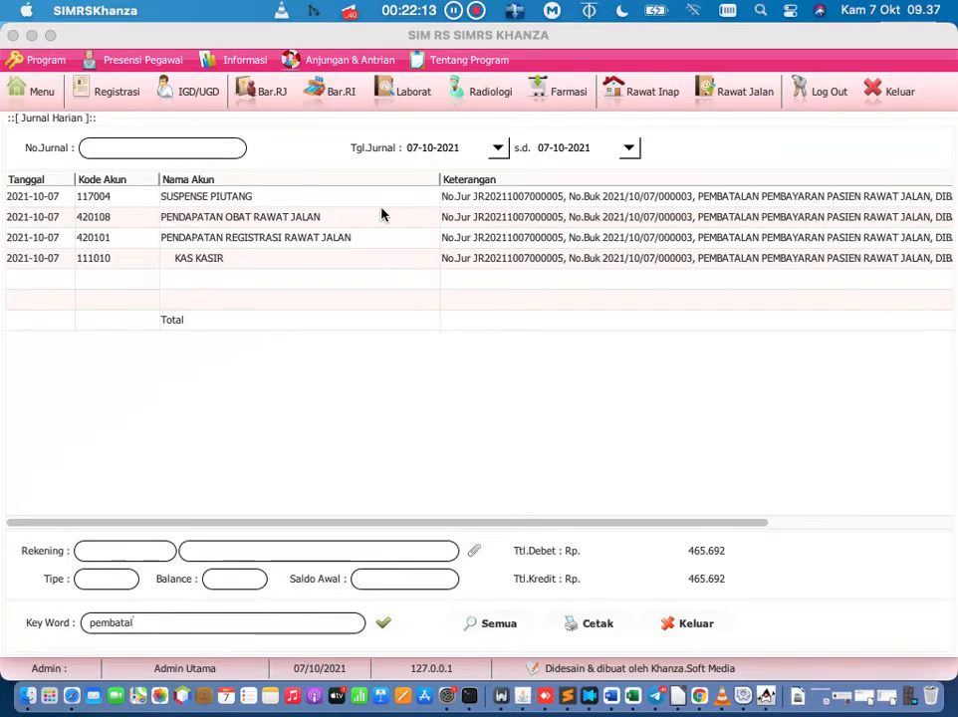
{"action": "left_click", "coordinate": [414, 199]}
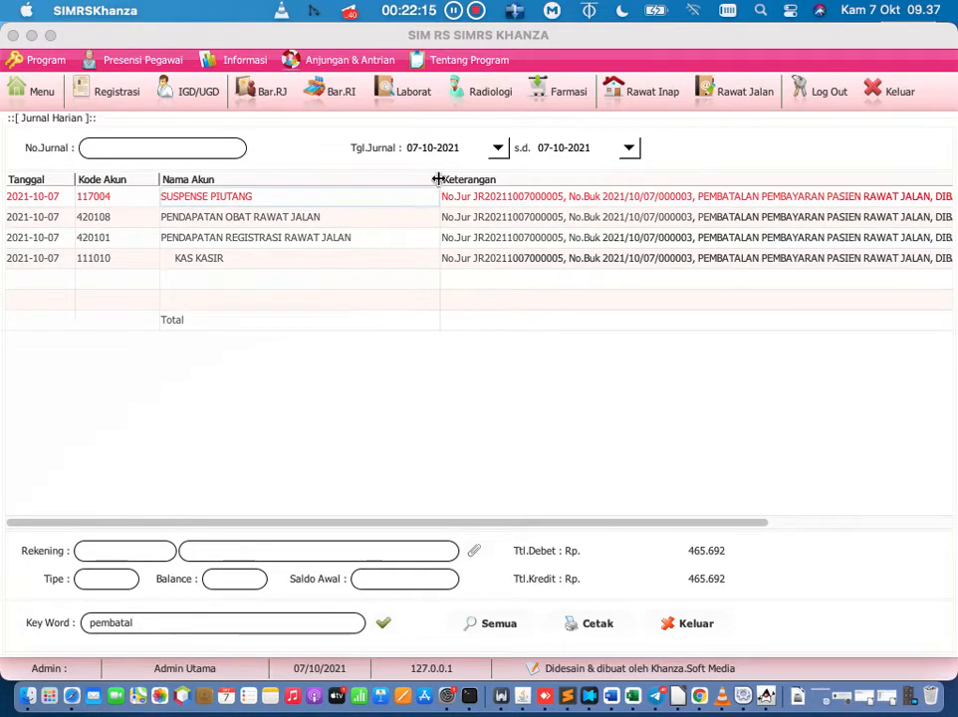
{"action": "left_click_drag", "start_coordinate": [438, 179], "coordinate": [380, 180]}
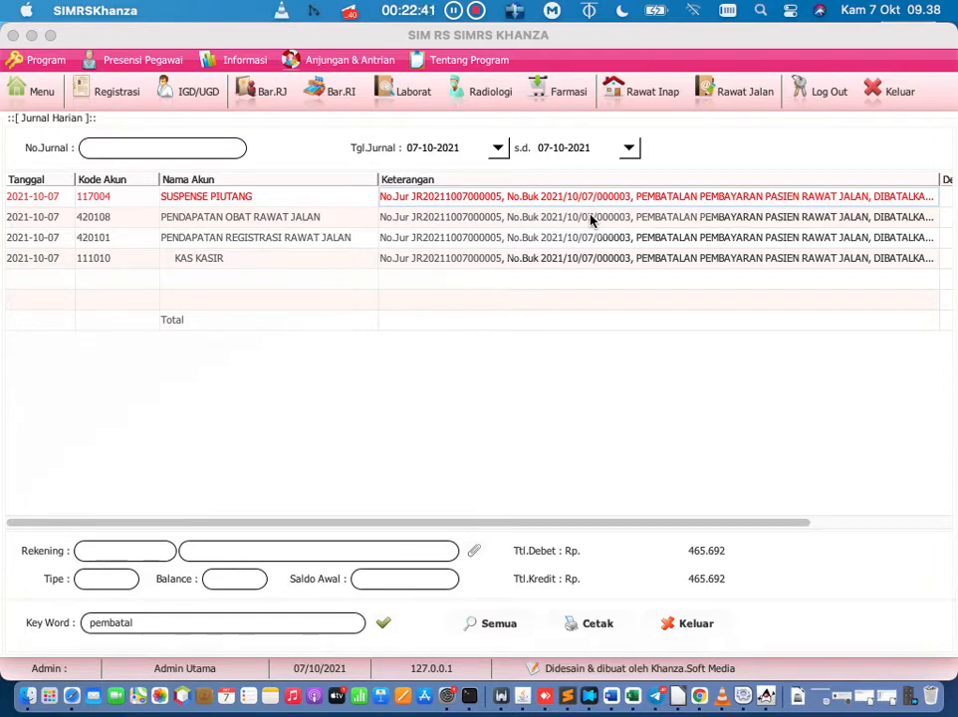
- Open the day's registrations, refresh the list and select the Poliklinik Bedah test patient's registration
{"action": "left_click", "coordinate": [90, 92]}
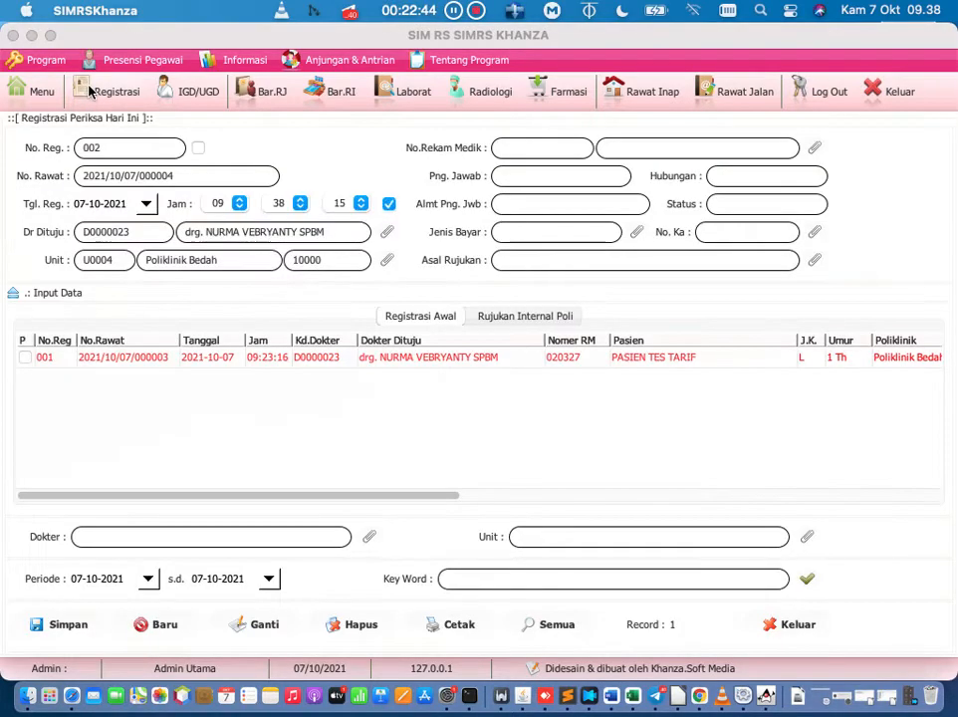
{"action": "left_click", "coordinate": [807, 580]}
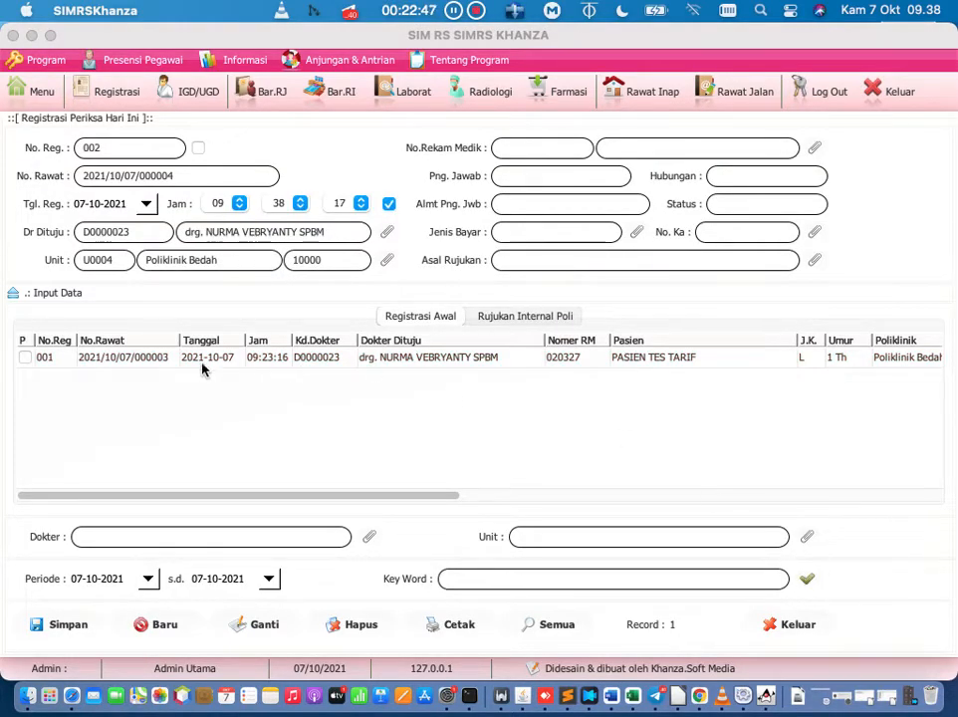
{"action": "left_click", "coordinate": [166, 363]}
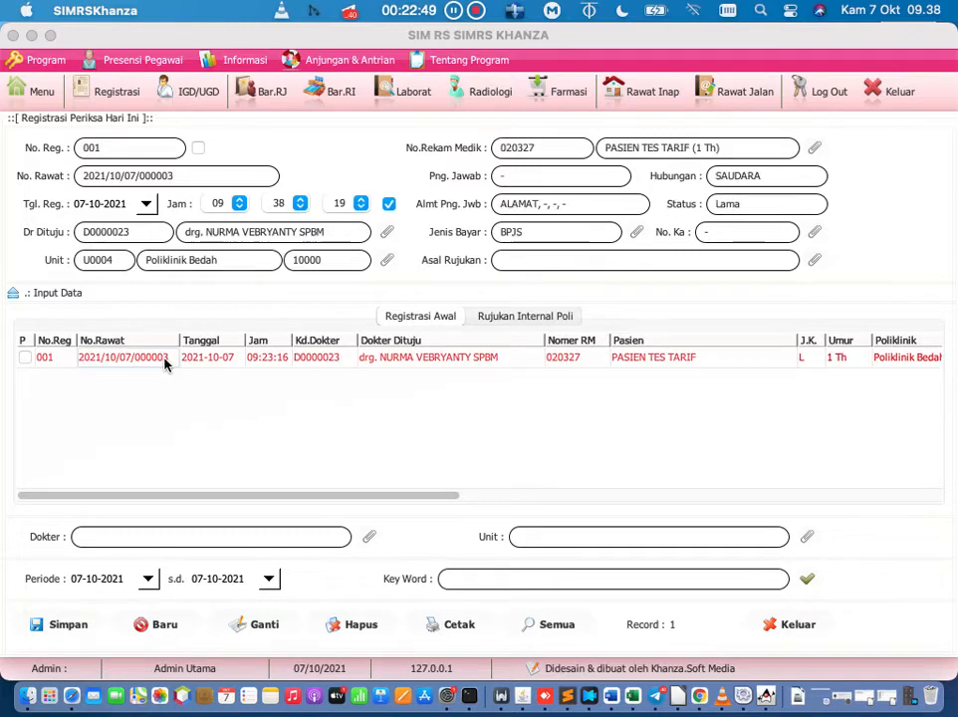
{"action": "left_click", "coordinate": [673, 358]}
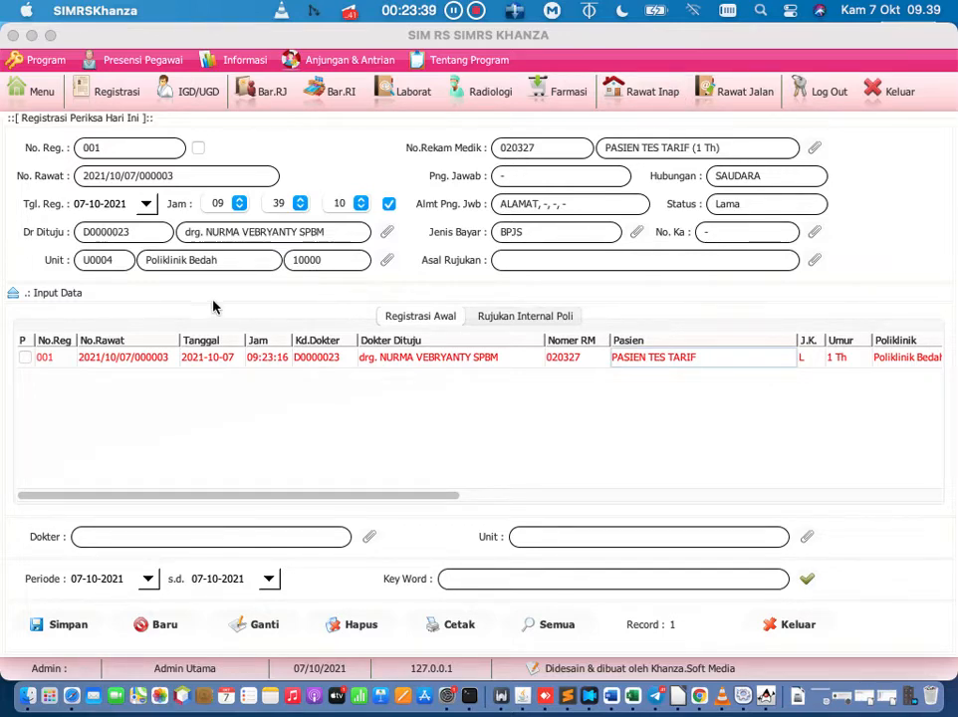
- Open the Rawat Jalan patient list and show the day's patients with Status Bayar set to Semua
{"action": "left_click", "coordinate": [706, 100]}
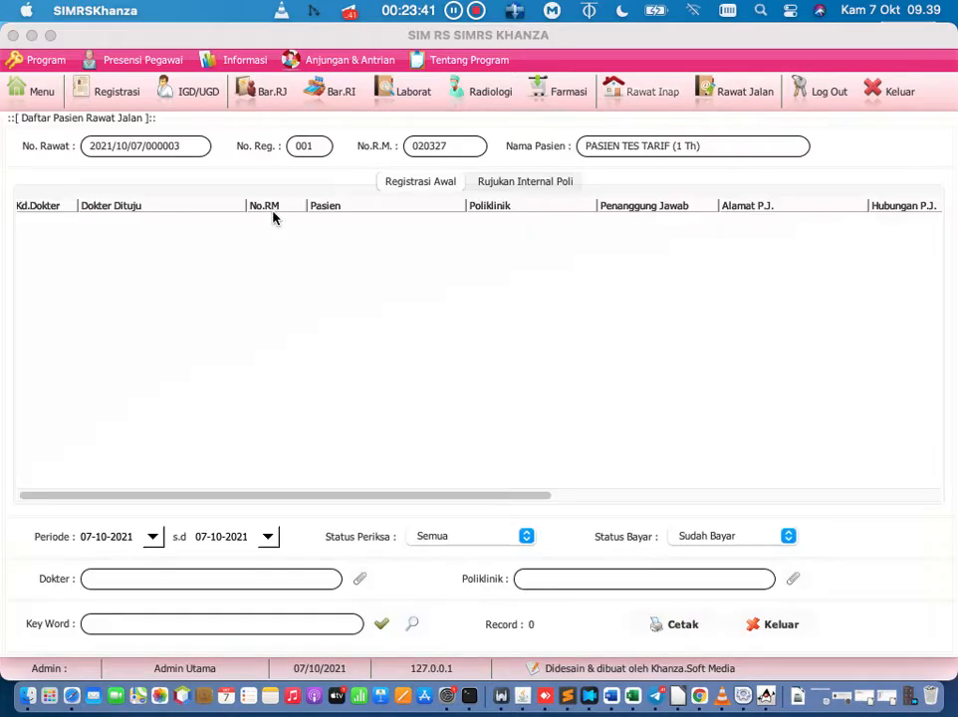
{"action": "left_click", "coordinate": [726, 536]}
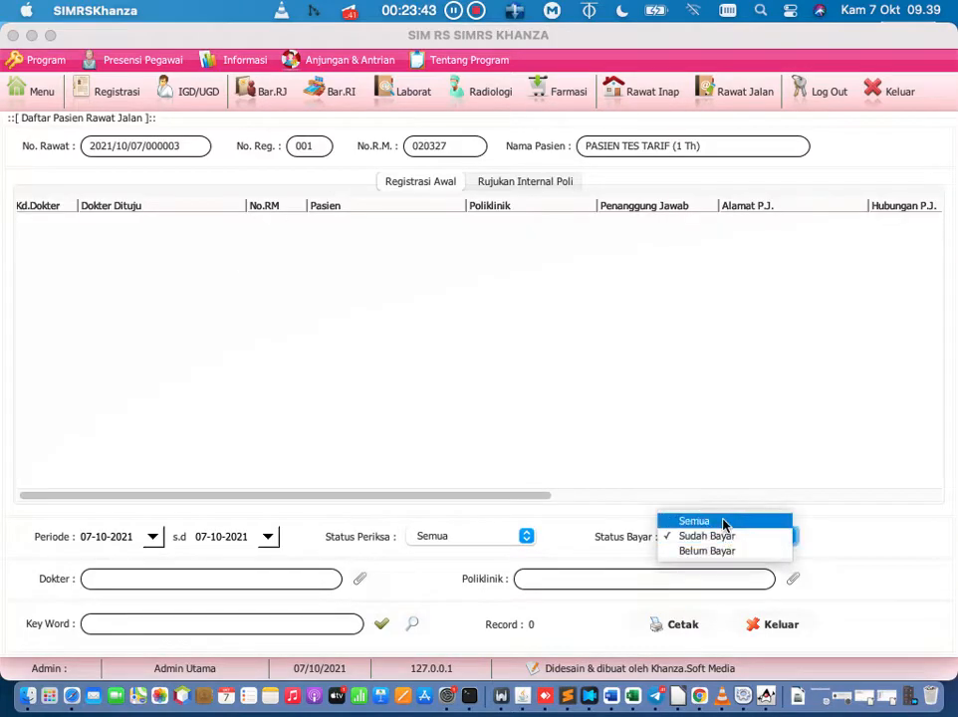
{"action": "left_click", "coordinate": [724, 522]}
{"action": "left_click", "coordinate": [381, 623]}
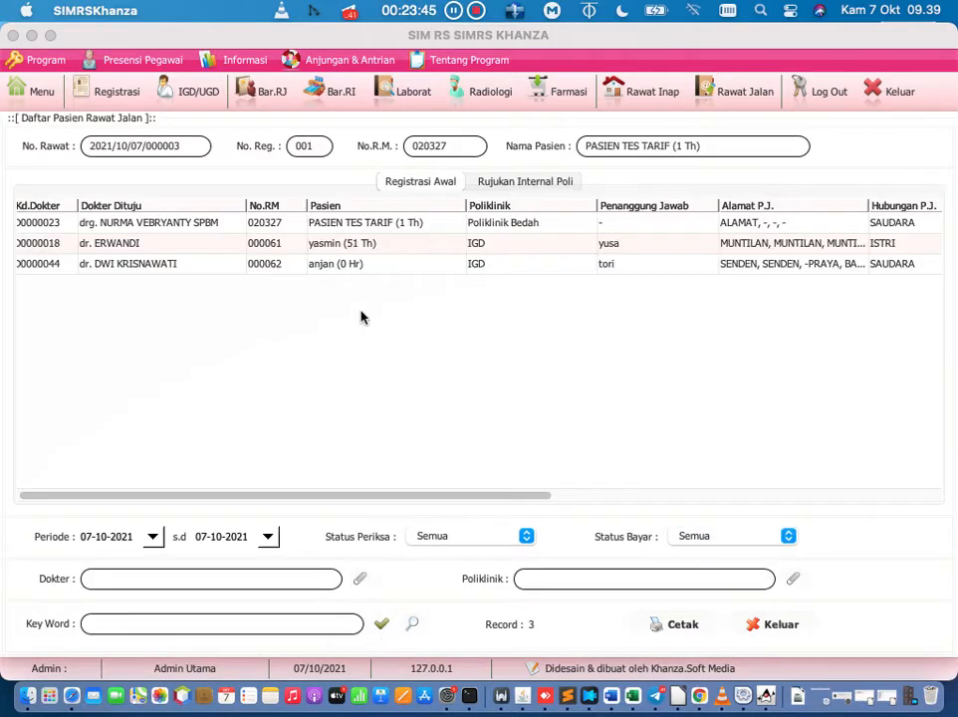
- Open the billing of the Poliklinik Bedah test patient and look over the charges in Data Tagihan
{"action": "left_click", "coordinate": [277, 221]}
{"action": "right_click", "coordinate": [278, 221]}
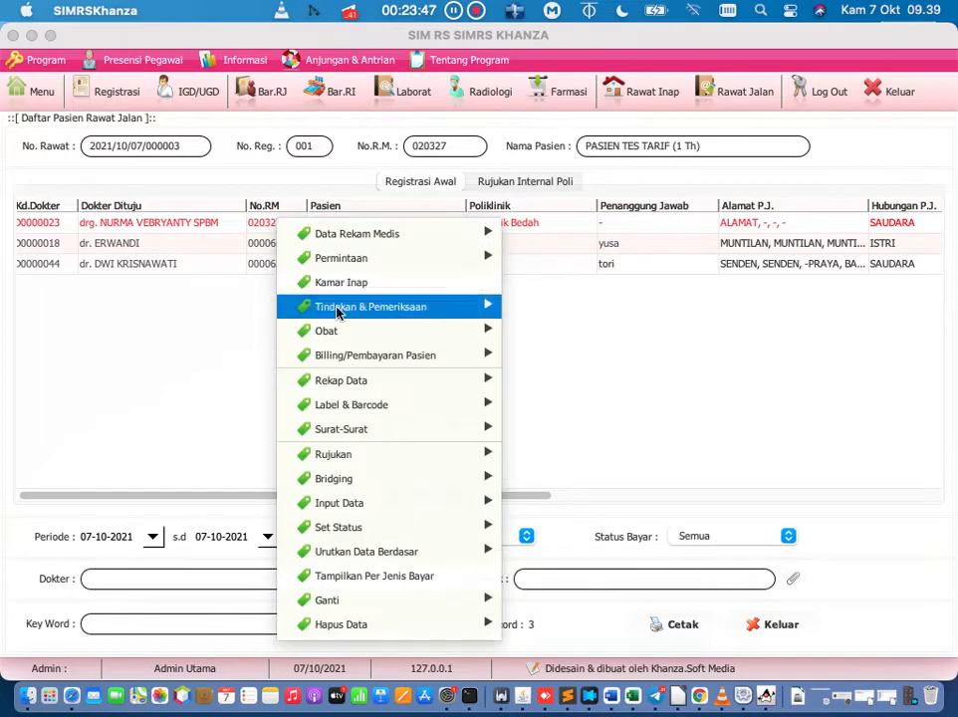
{"action": "mouse_move", "coordinate": [363, 355]}
{"action": "left_click", "coordinate": [597, 378]}
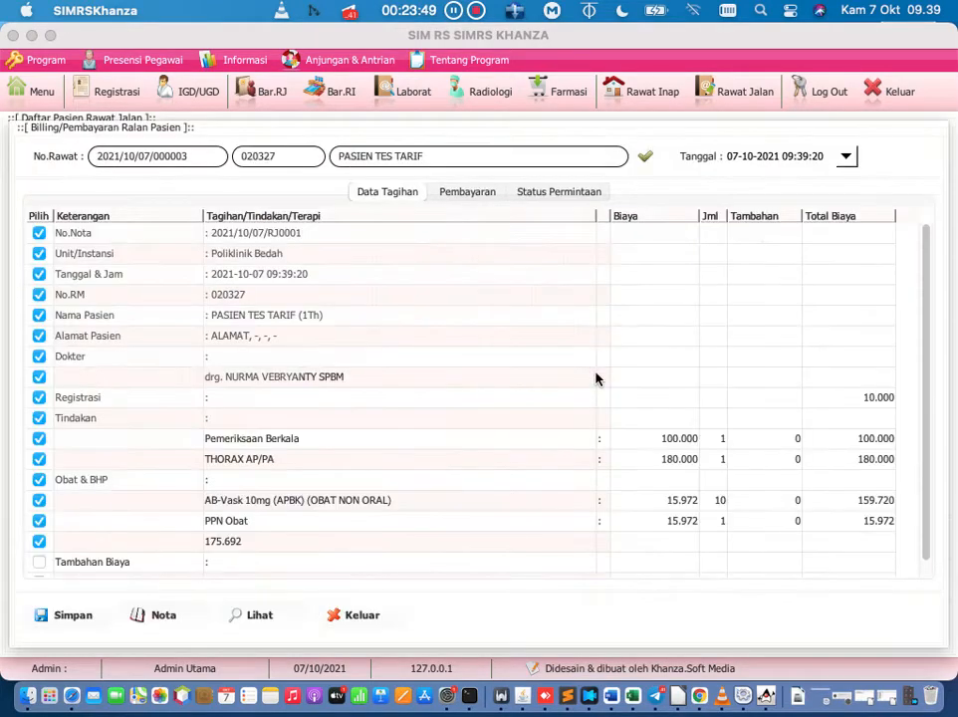
{"action": "scroll", "coordinate": [545, 380], "scroll_direction": "down", "scroll_amount": 1}
{"action": "scroll", "coordinate": [545, 384], "scroll_direction": "up", "scroll_amount": 1}
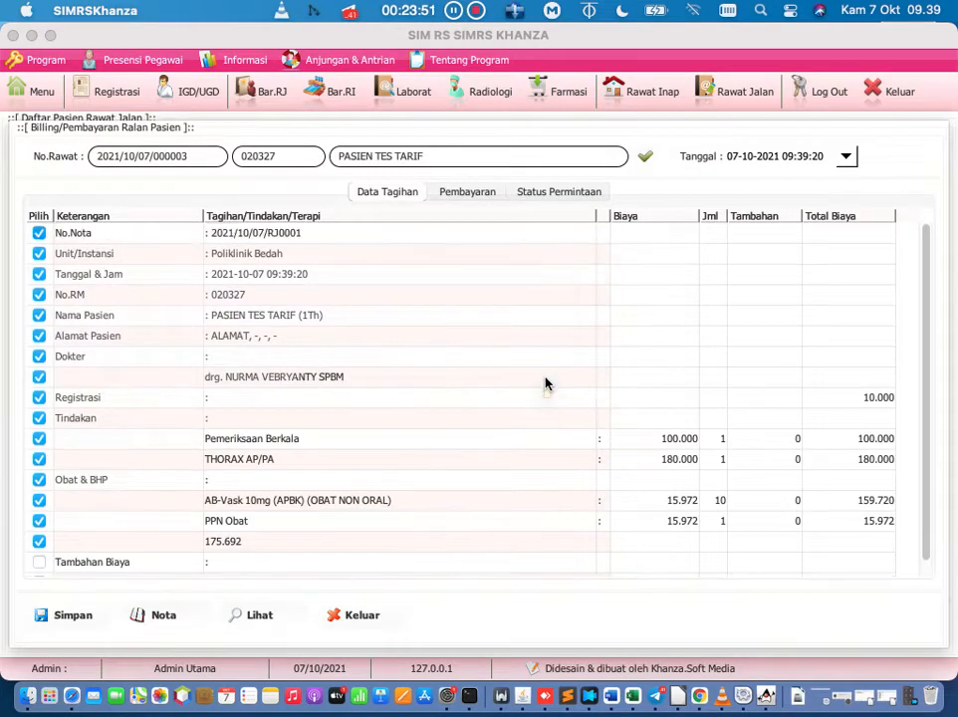
- Compare the bill's Pembayaran totals with Data Tagihan, check Status Permintaan and close the bill without saving a payment
{"action": "left_click", "coordinate": [451, 197]}
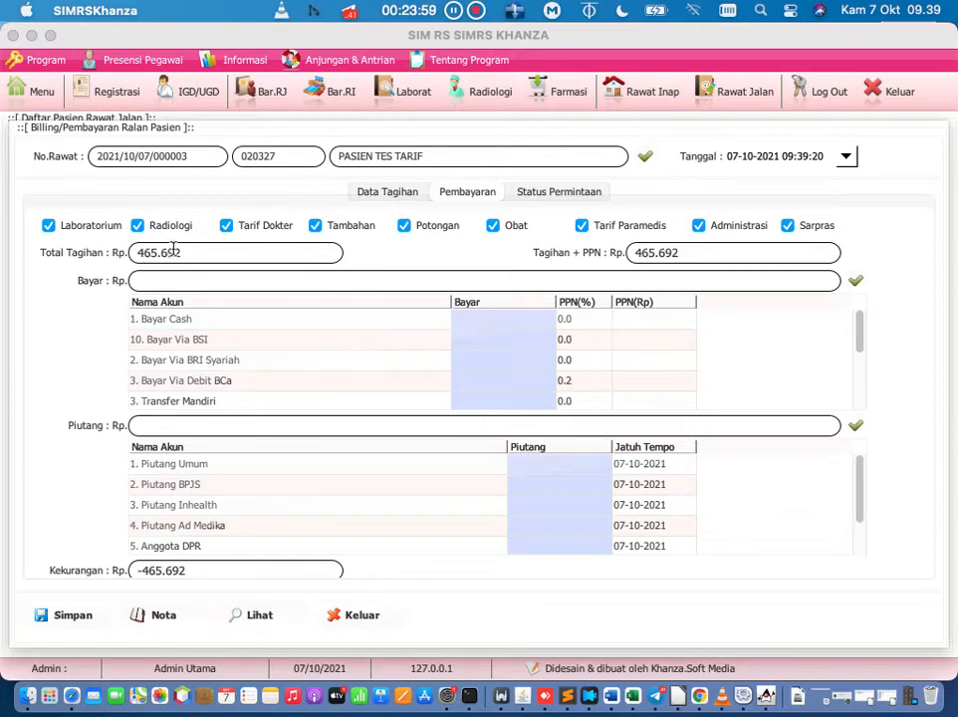
{"action": "left_click", "coordinate": [408, 191]}
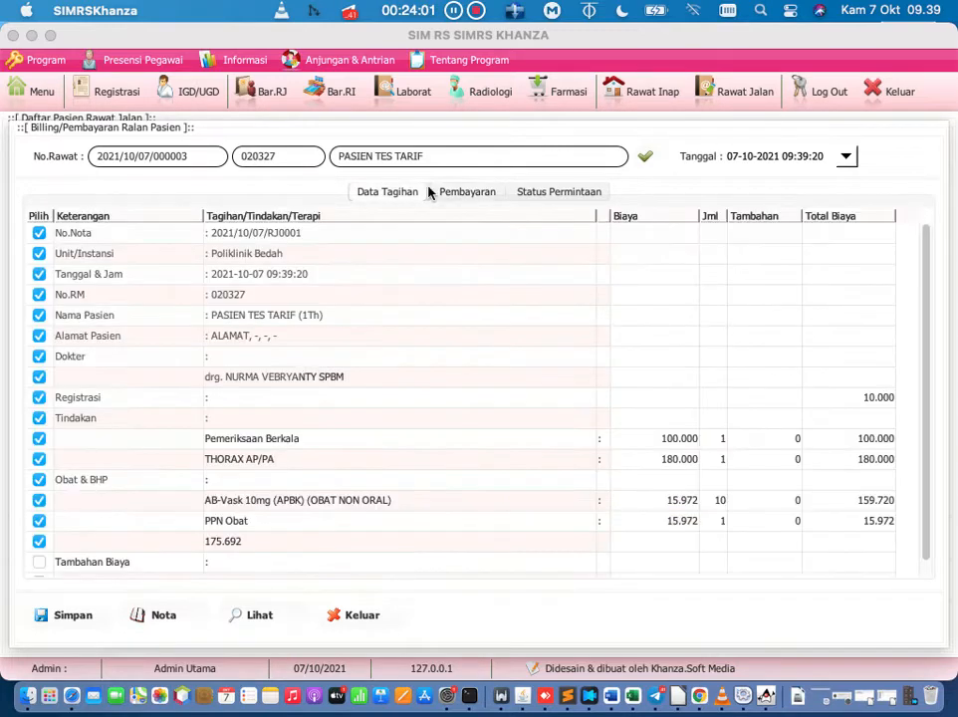
{"action": "left_click", "coordinate": [454, 194]}
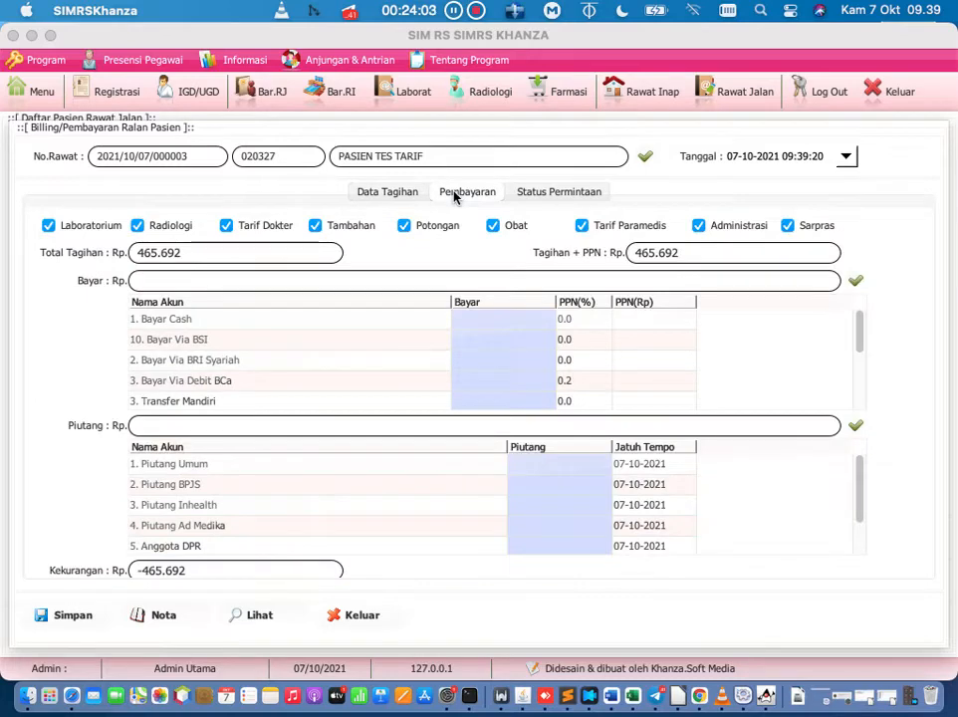
{"action": "left_click", "coordinate": [394, 197]}
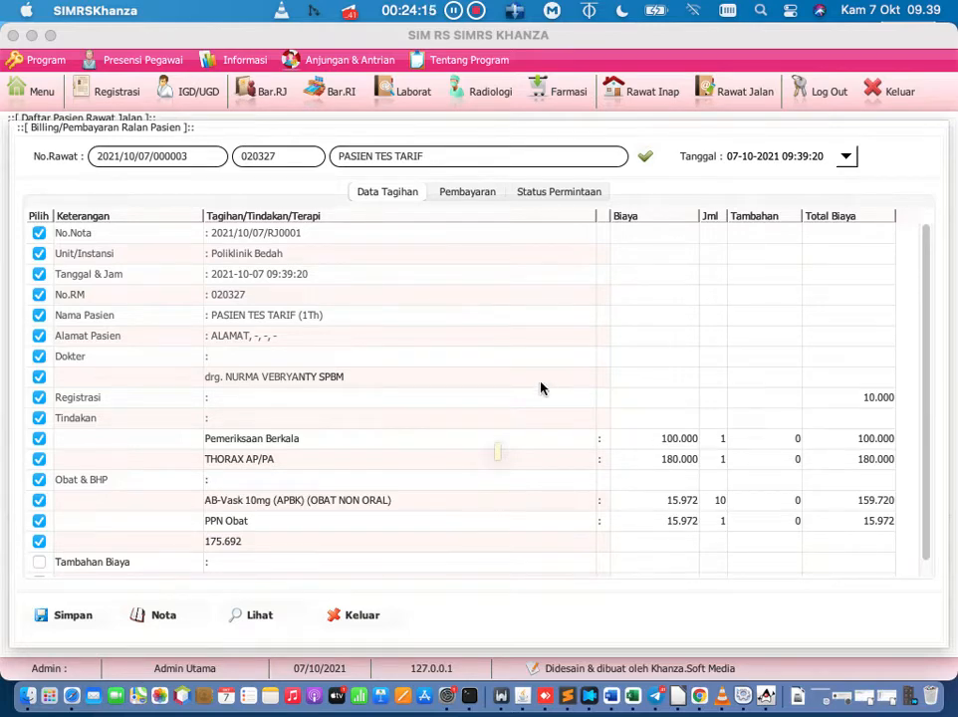
{"action": "left_click", "coordinate": [475, 191]}
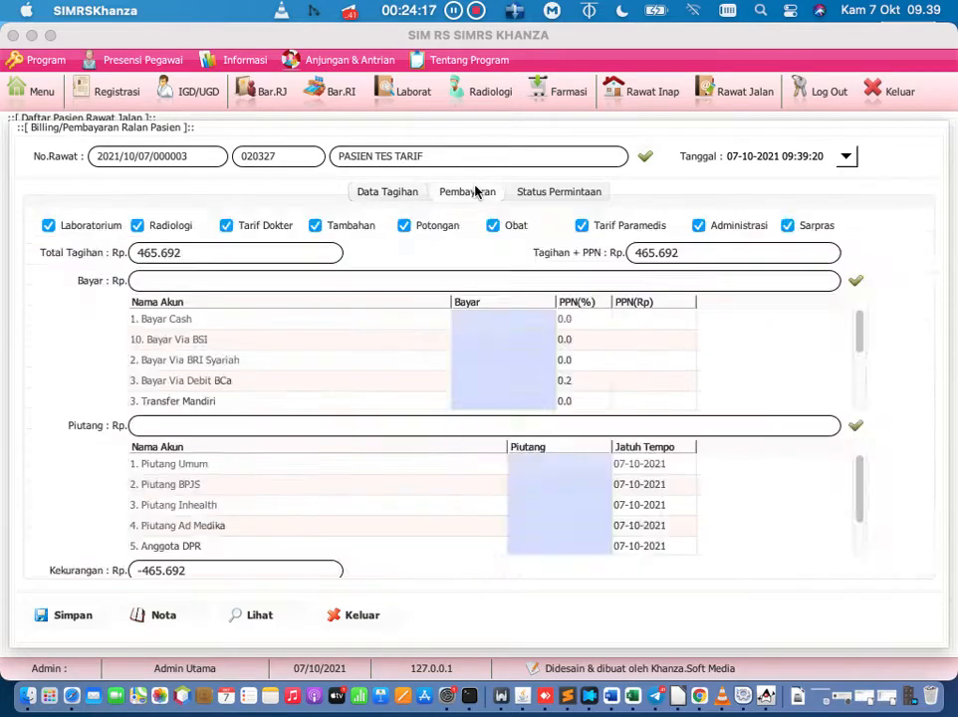
{"action": "left_click", "coordinate": [558, 199]}
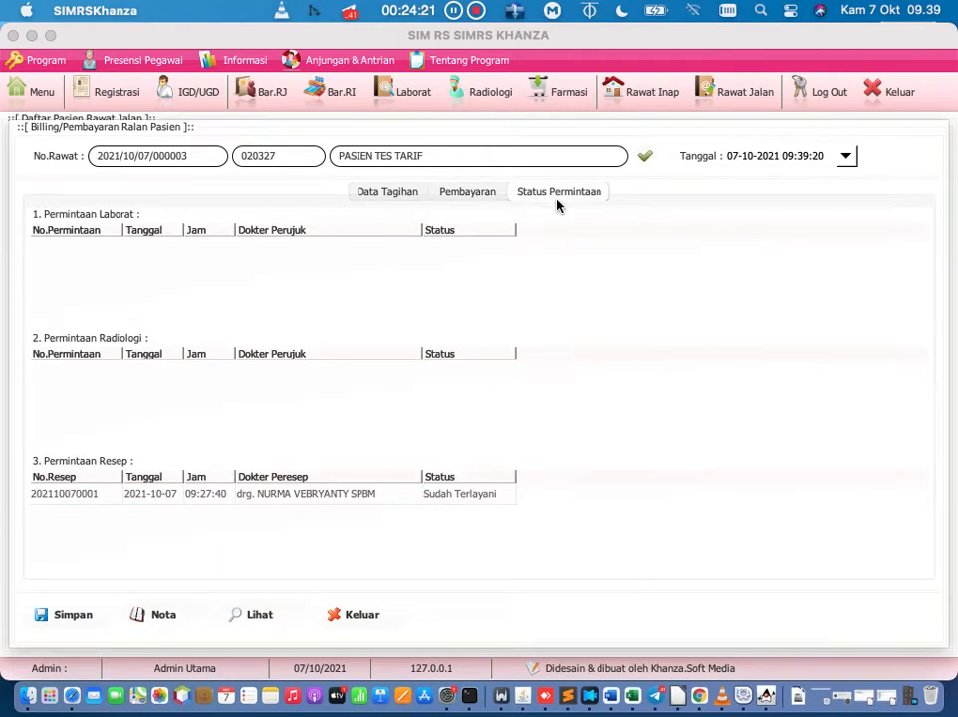
{"action": "left_click", "coordinate": [358, 617]}
{"action": "left_click", "coordinate": [618, 402]}
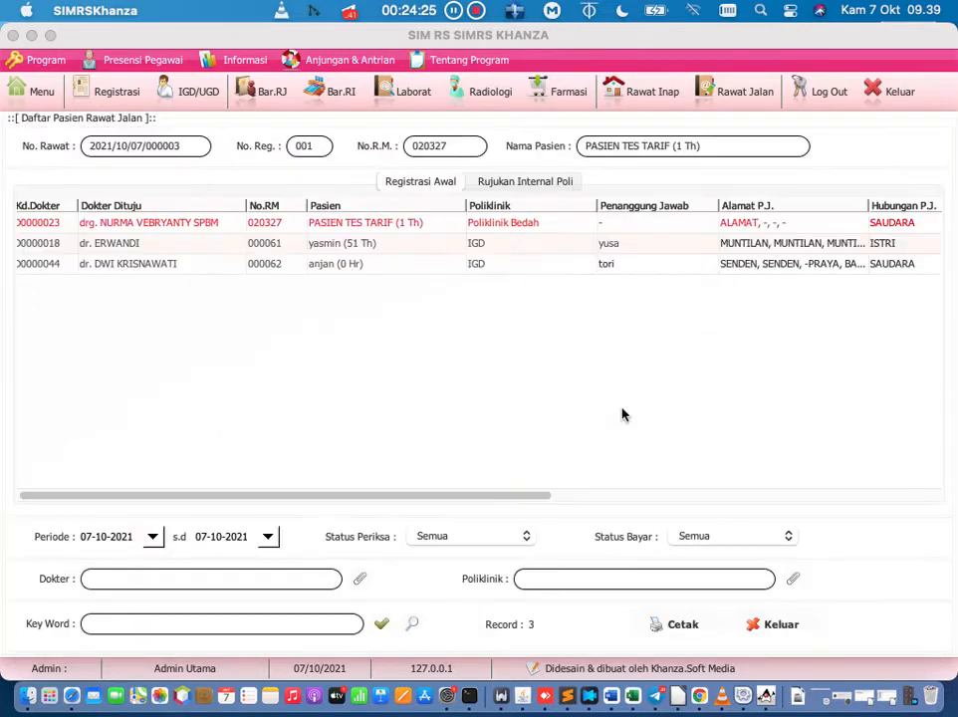
- Search the main menu for "paymen" and open Payment Point
{"action": "left_click", "coordinate": [45, 92]}
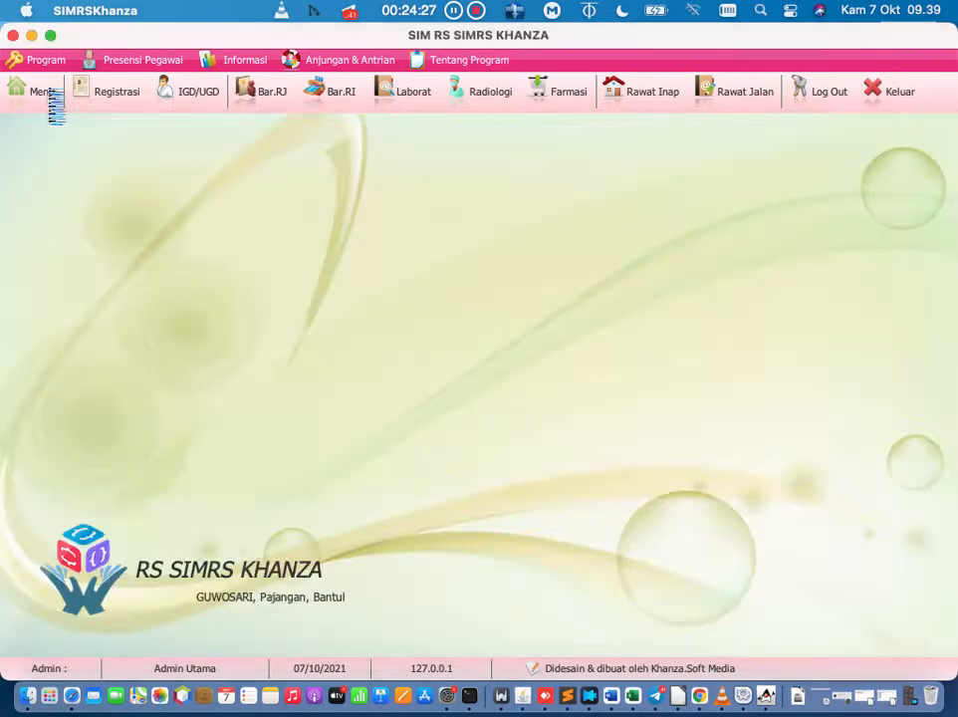
{"action": "left_click", "coordinate": [283, 164]}
{"action": "key", "text": "BackSpace"}
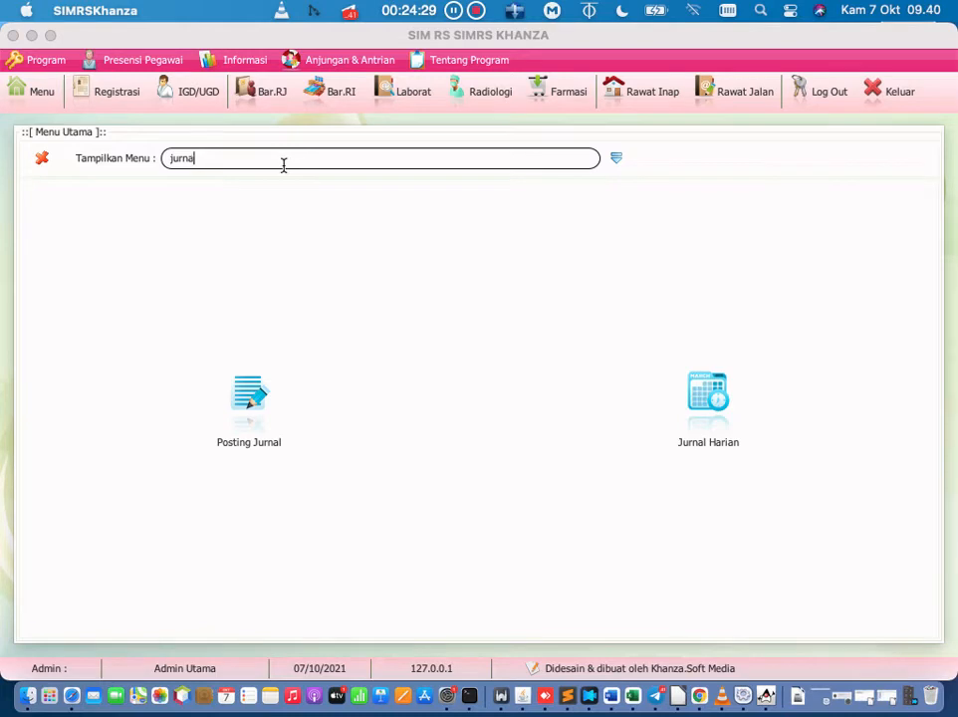
{"action": "key", "text": "BackSpace"}
{"action": "key", "text": "BackSpace"}
{"action": "key", "text": "BackSpace"}
{"action": "key", "text": "BackSpace"}
{"action": "key", "text": "BackSpace"}
{"action": "type", "text": "payme"}
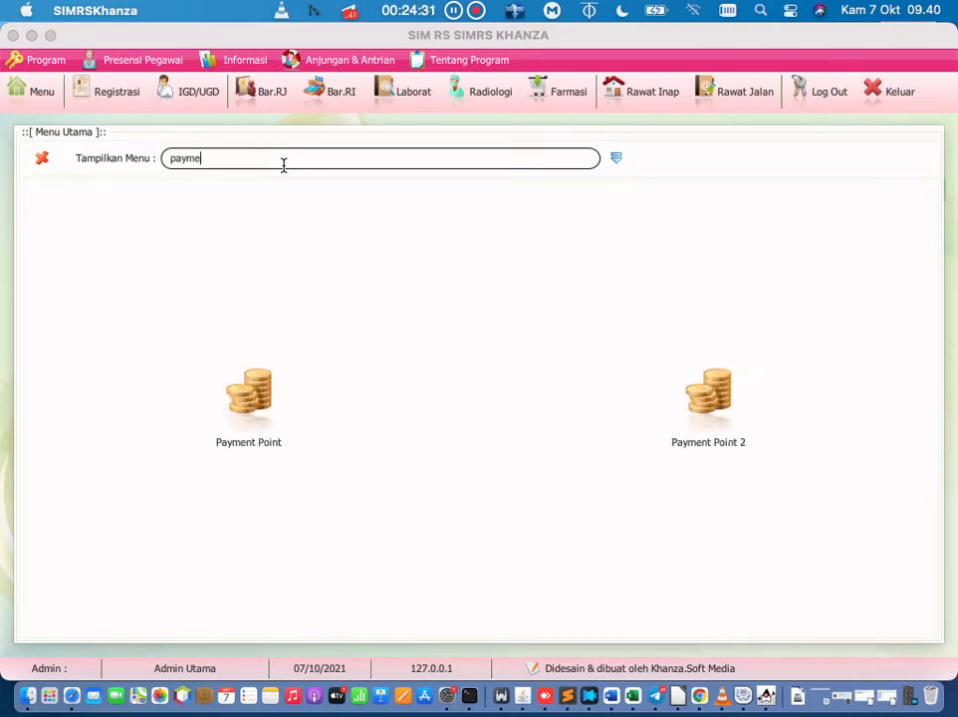
{"action": "type", "text": "n"}
{"action": "left_click", "coordinate": [245, 400]}
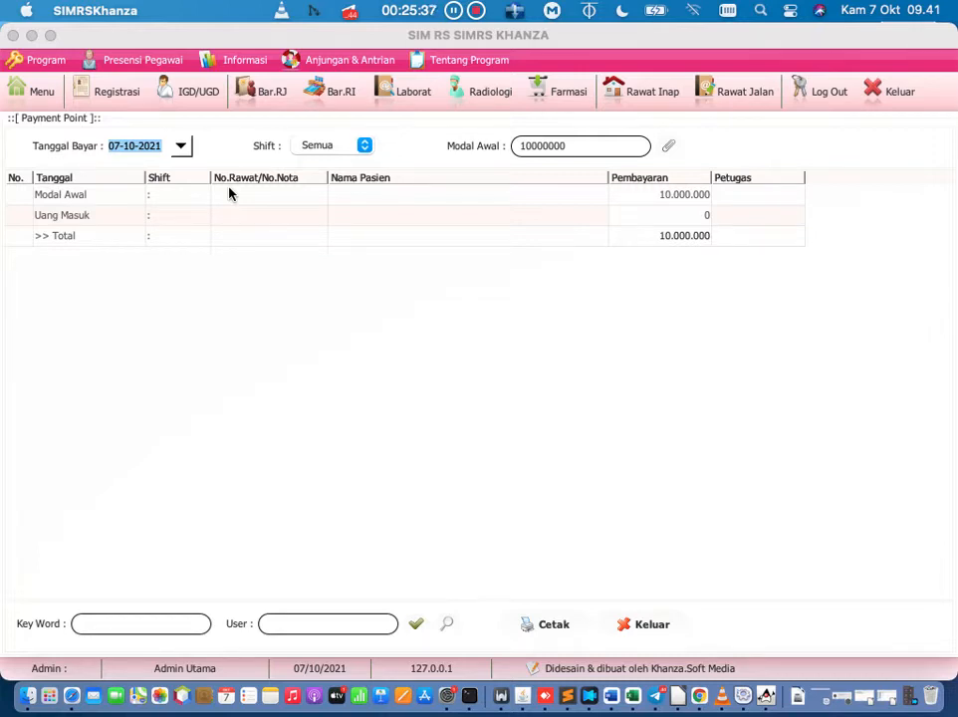
- Show the Payment Point entries of 07-10-2021 for the Pagi shift
{"action": "left_click", "coordinate": [342, 149]}
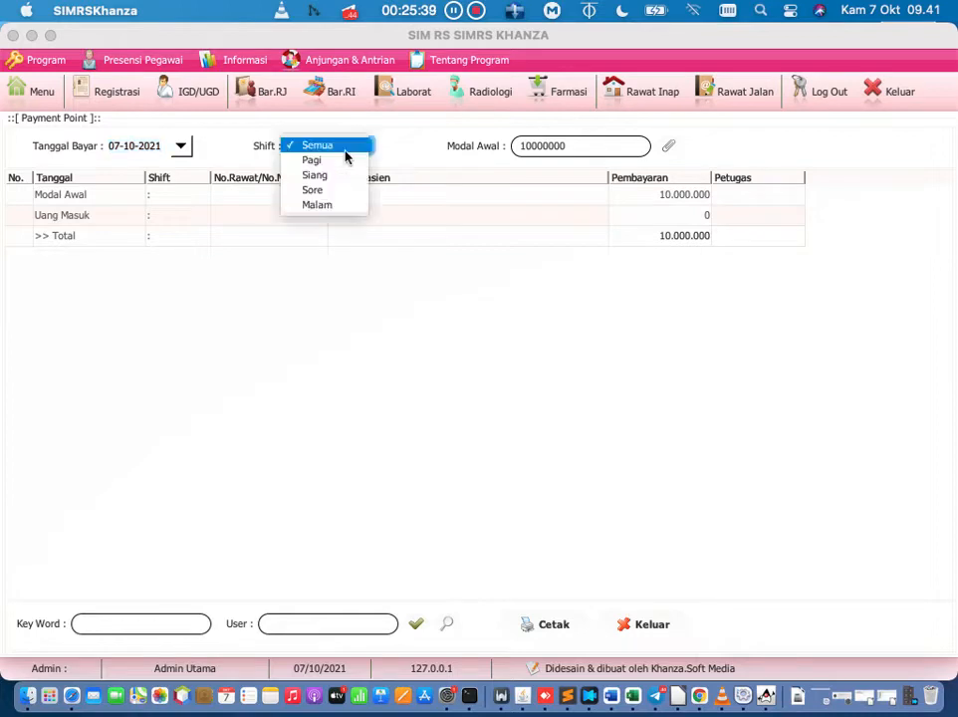
{"action": "left_click", "coordinate": [339, 161]}
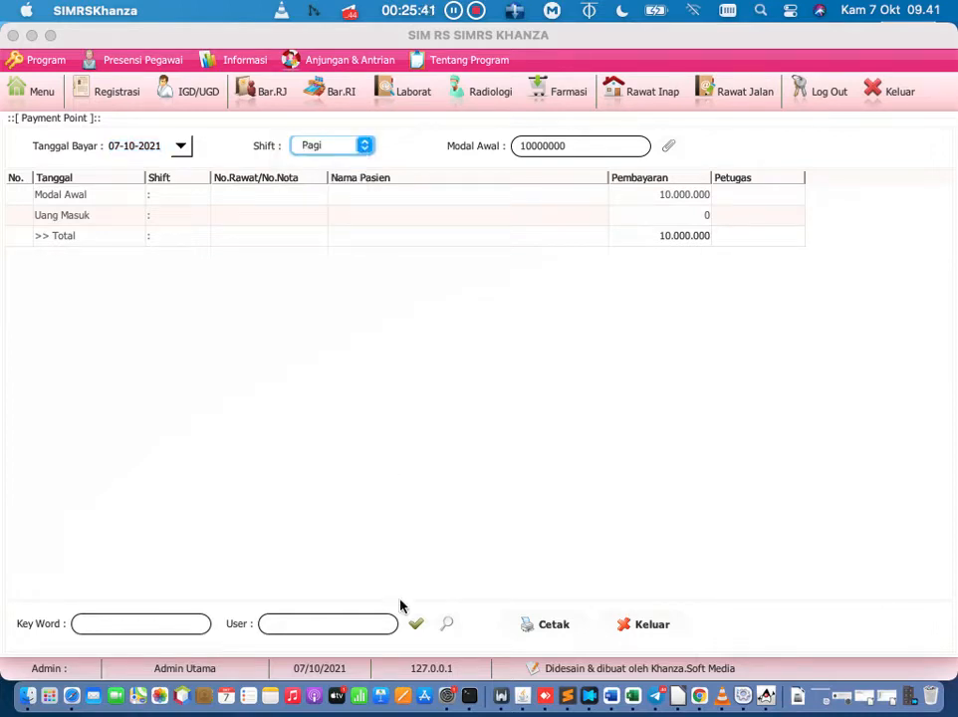
{"action": "left_click", "coordinate": [417, 625]}
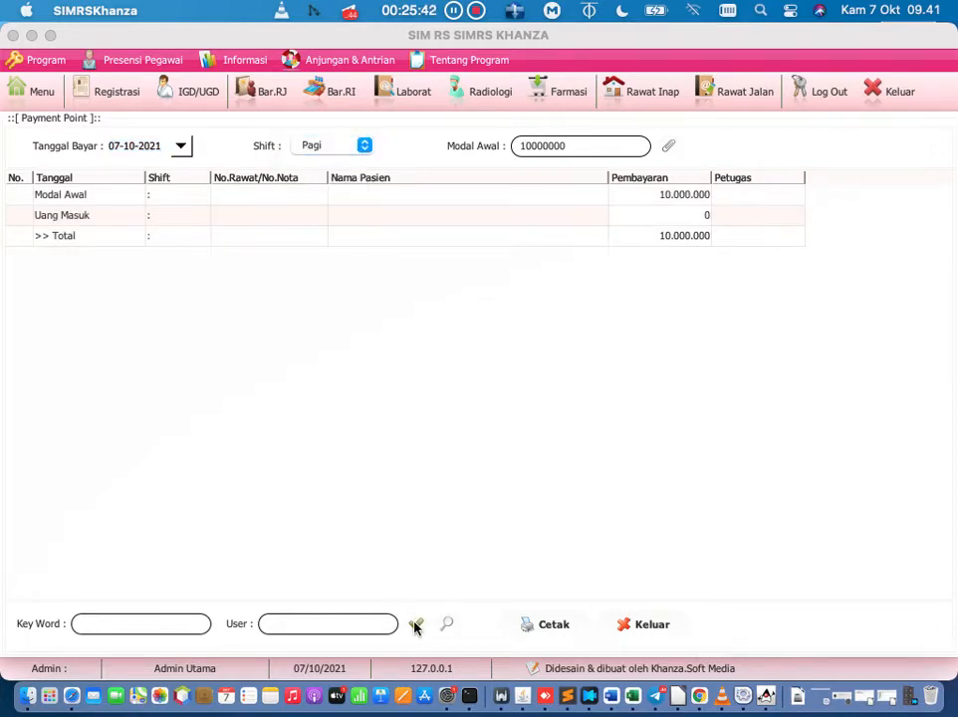
- Show the Payment Point entries of 06-10-2021 for the Siang shift
{"action": "left_click", "coordinate": [365, 149]}
{"action": "left_click", "coordinate": [354, 165]}
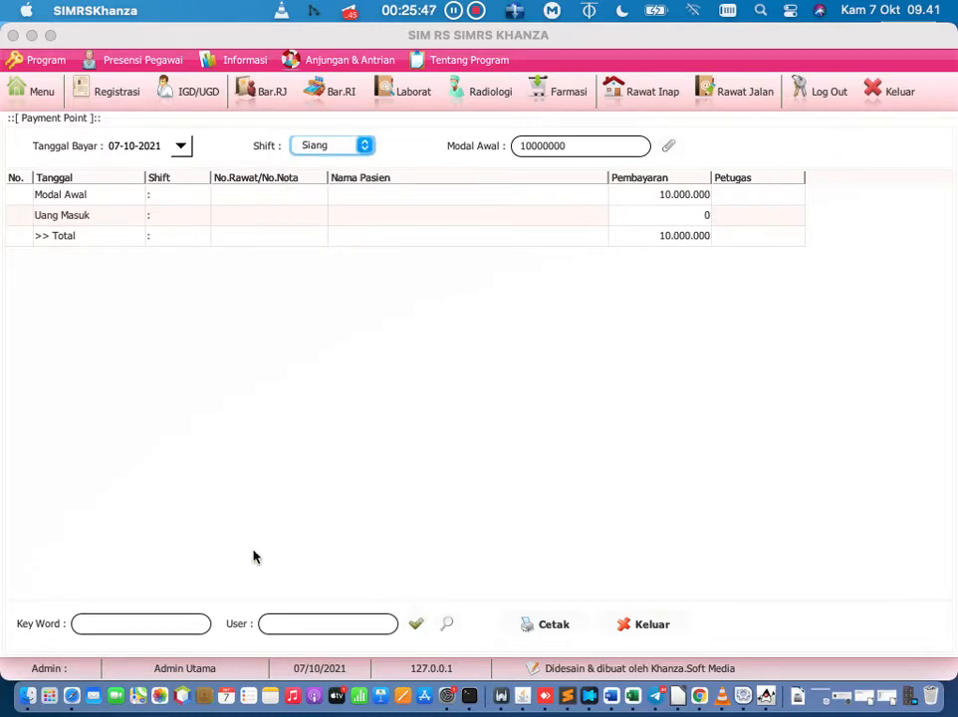
{"action": "left_click", "coordinate": [180, 147]}
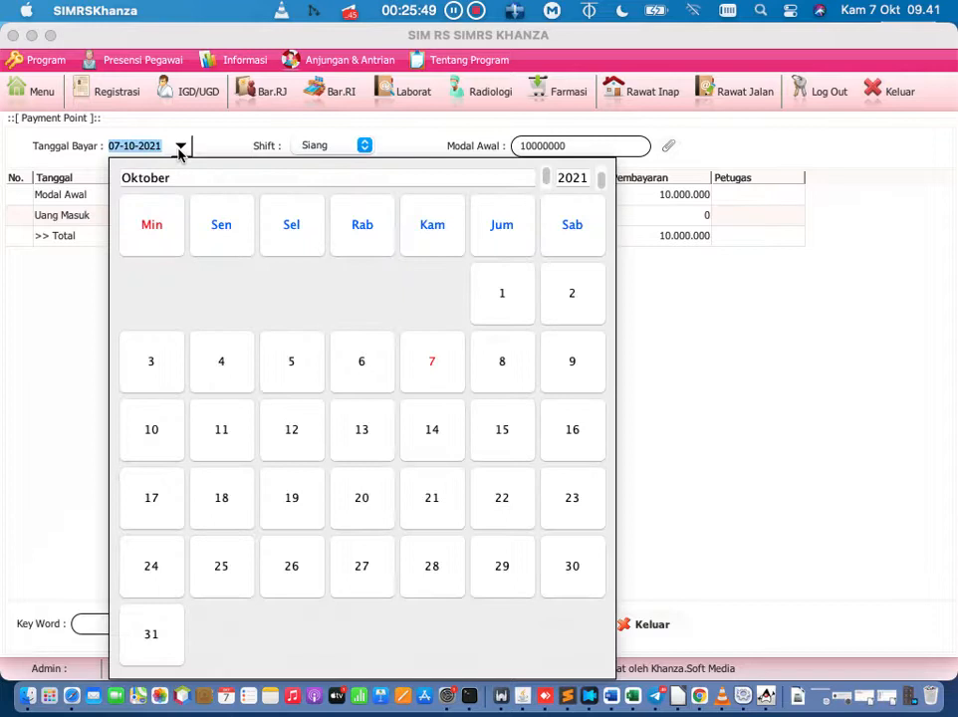
{"action": "left_click", "coordinate": [361, 370]}
{"action": "left_click", "coordinate": [416, 623]}
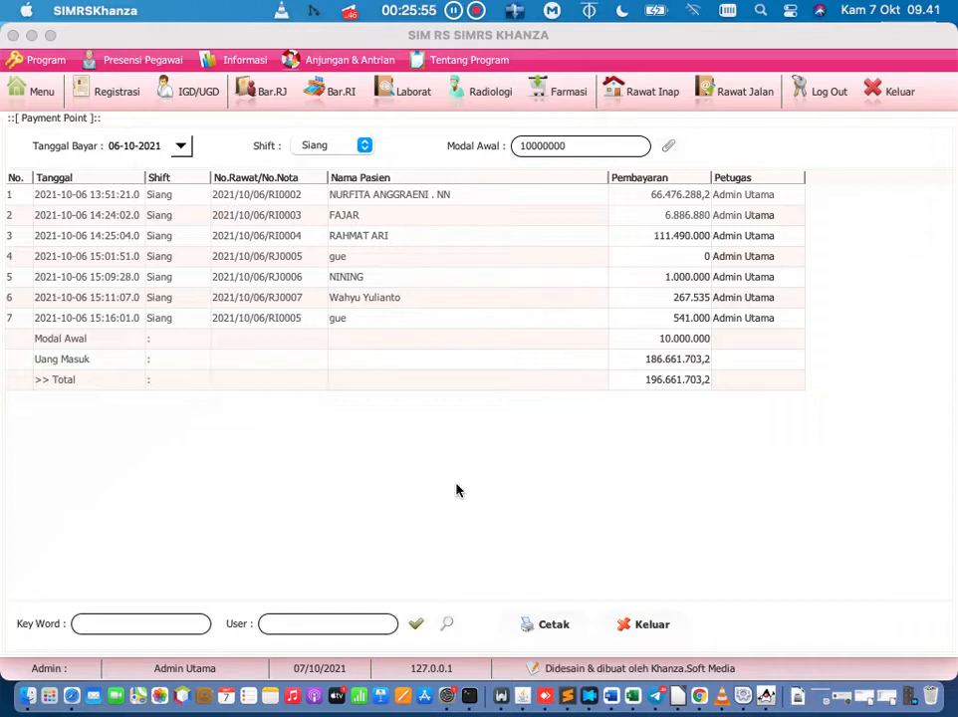
- View the 06-10-2021 payments for all shifts, followed by those of the Pagi shift only
{"action": "left_click", "coordinate": [364, 147]}
{"action": "left_click", "coordinate": [361, 117]}
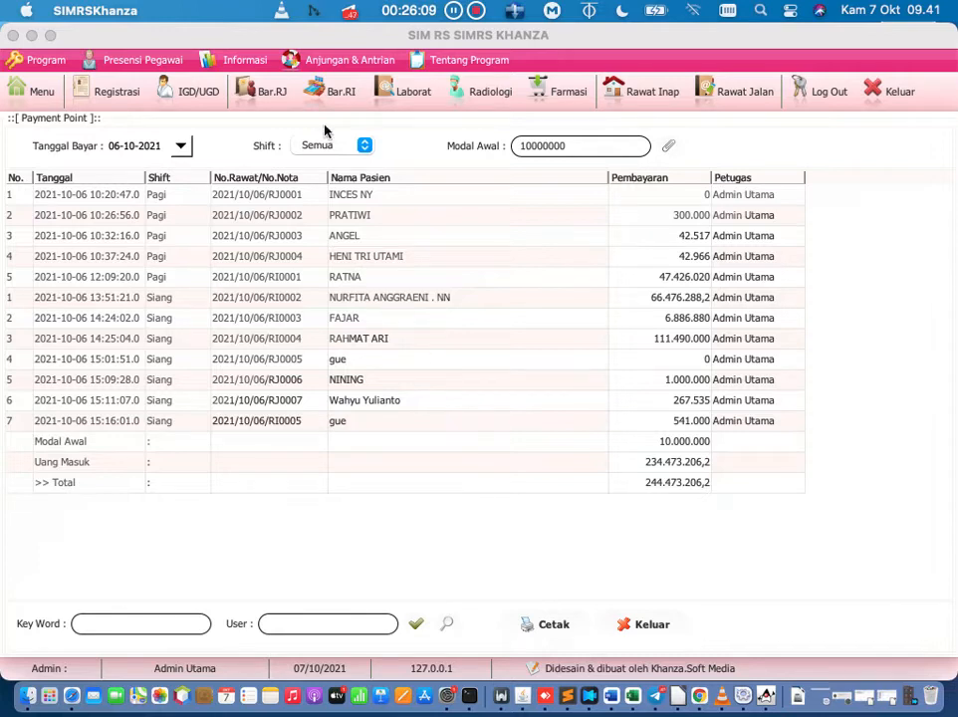
{"action": "left_click", "coordinate": [364, 145]}
{"action": "left_click", "coordinate": [364, 161]}
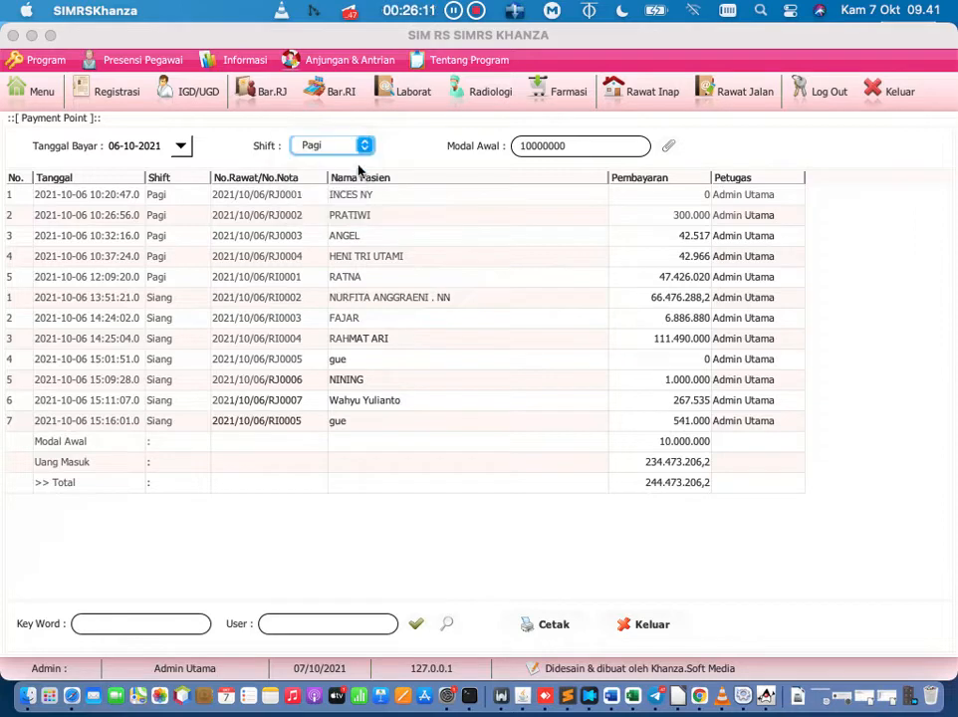
{"action": "left_click", "coordinate": [415, 627]}
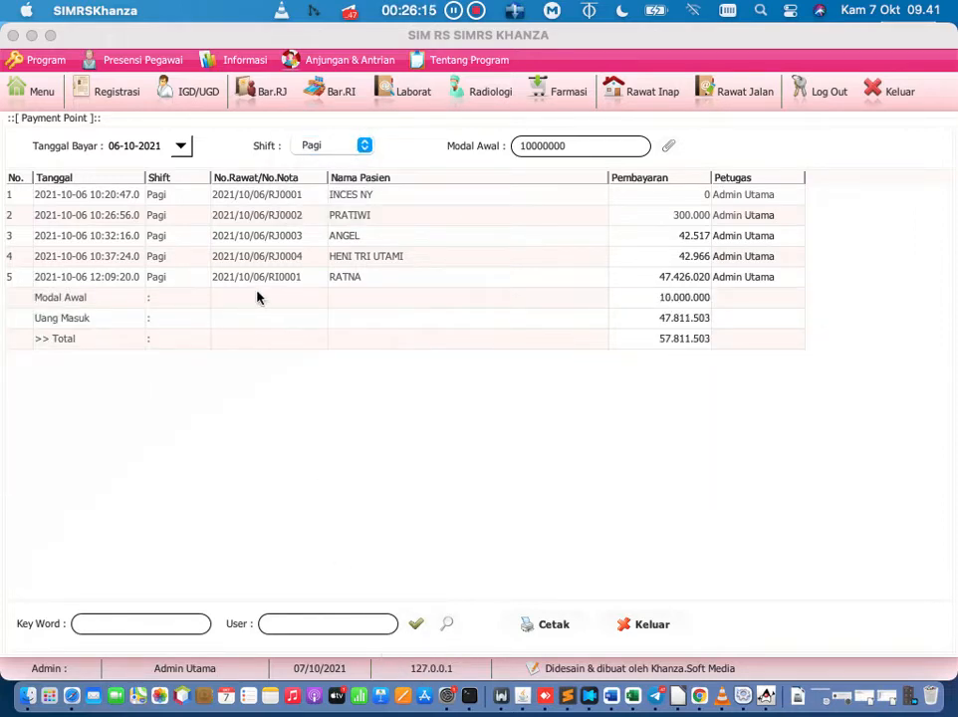
- View the 06-10-2021 payments of the Siang shift, followed by those of the Sore shift
{"action": "left_click", "coordinate": [360, 146]}
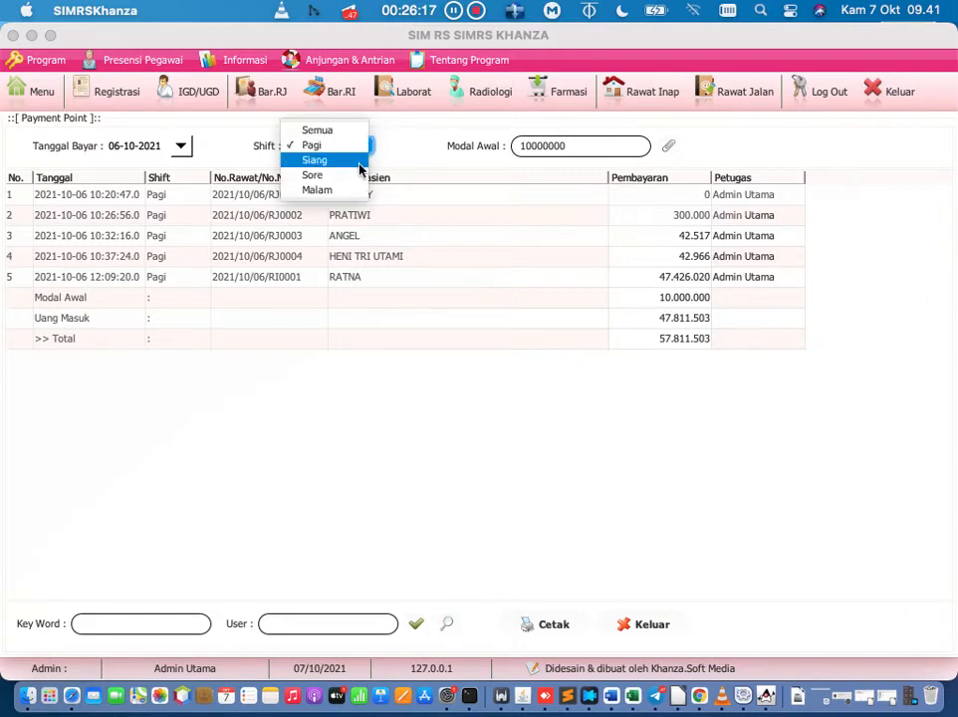
{"action": "left_click", "coordinate": [359, 167]}
{"action": "left_click", "coordinate": [415, 623]}
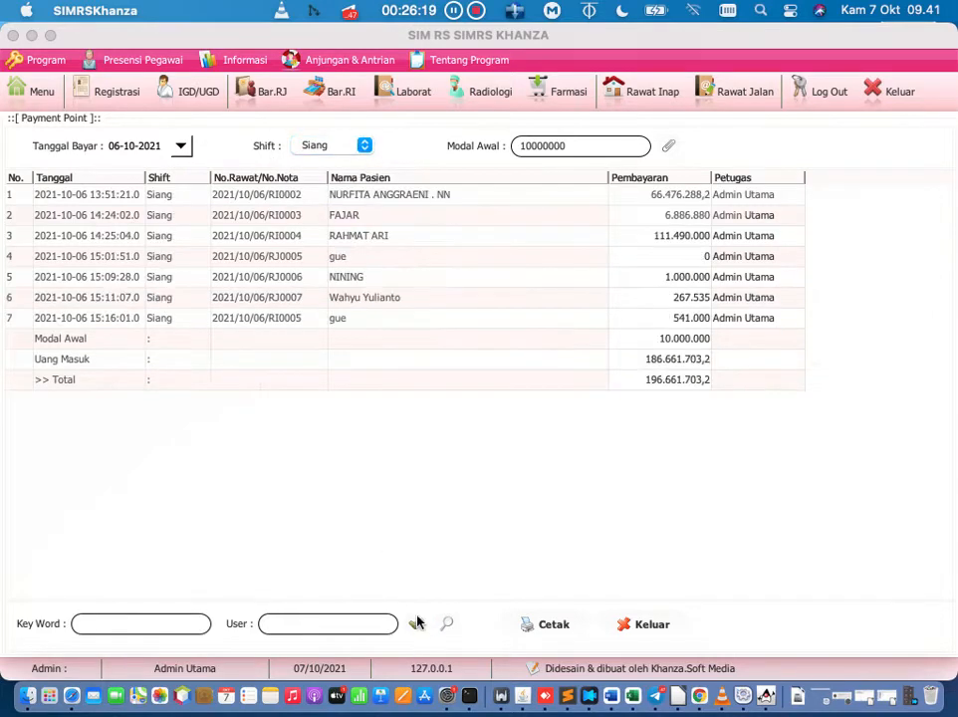
{"action": "left_click", "coordinate": [363, 146]}
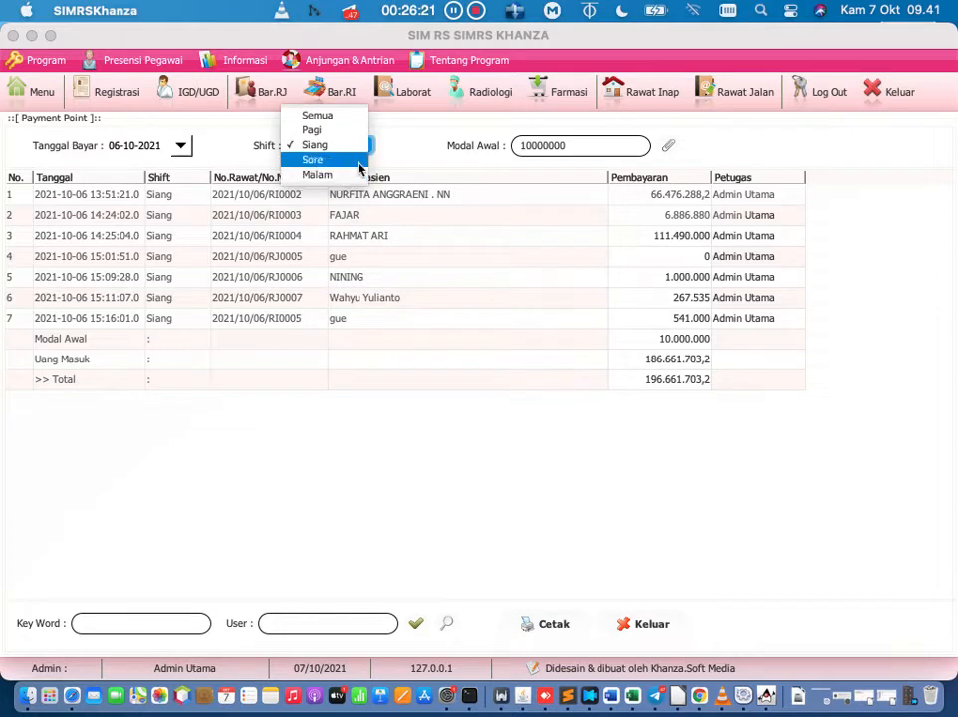
{"action": "left_click", "coordinate": [358, 161]}
{"action": "left_click", "coordinate": [418, 622]}
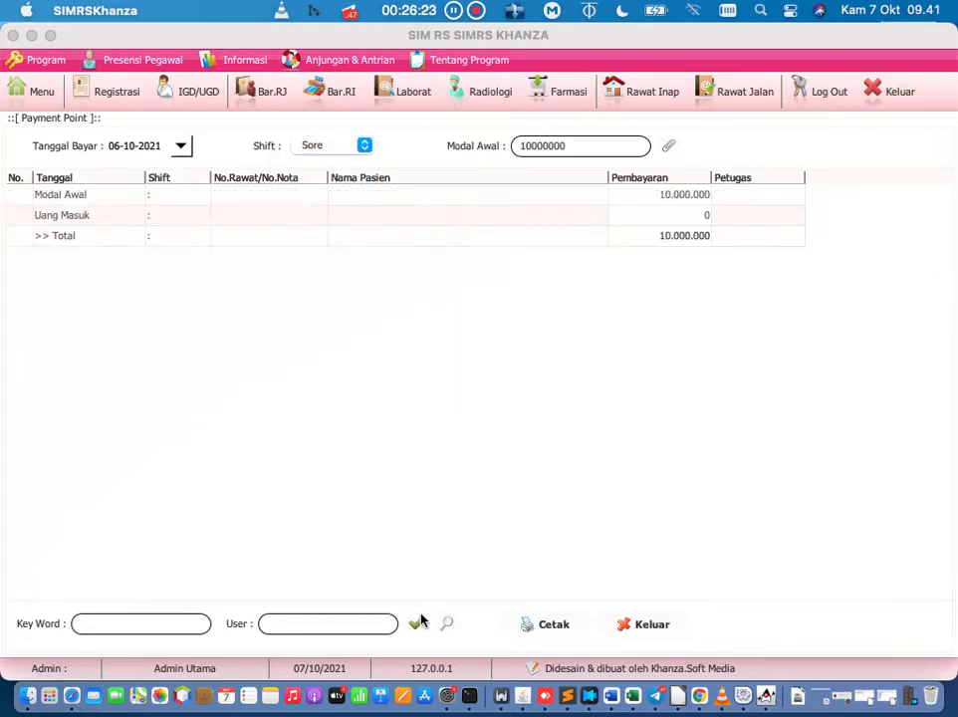
- Search the main menu for "closi" and open Closing Kasir
{"action": "left_click", "coordinate": [57, 84]}
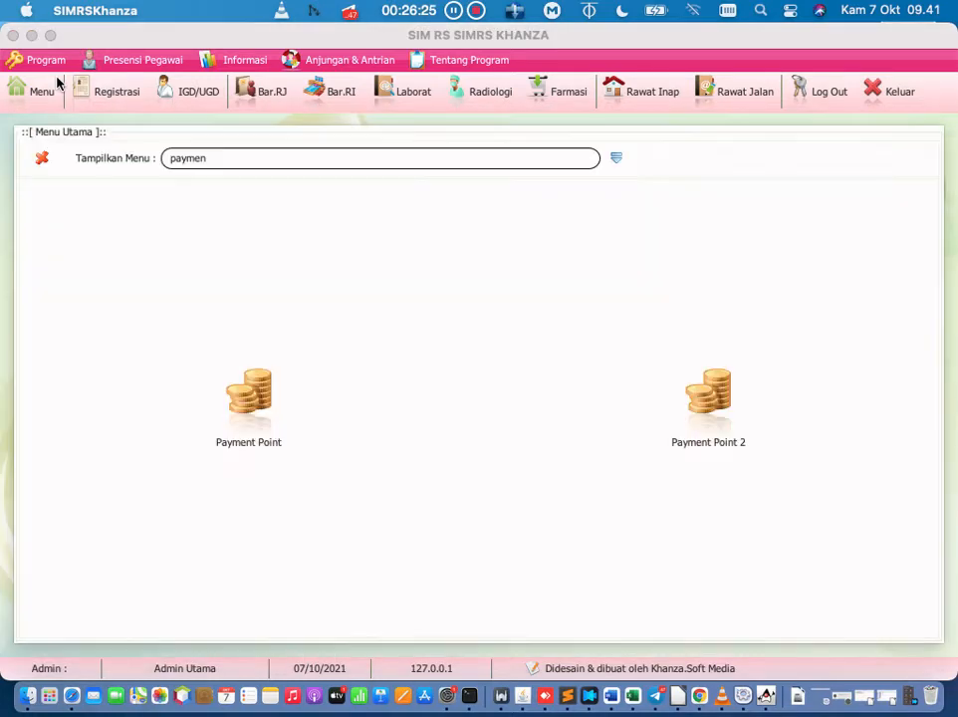
{"action": "left_click", "coordinate": [260, 167]}
{"action": "key", "text": "BackSpace"}
{"action": "key", "text": "BackSpace"}
{"action": "key", "text": "BackSpace"}
{"action": "key", "text": "BackSpace"}
{"action": "key", "text": "BackSpace"}
{"action": "key", "text": "BackSpace"}
{"action": "type", "text": "closi"}
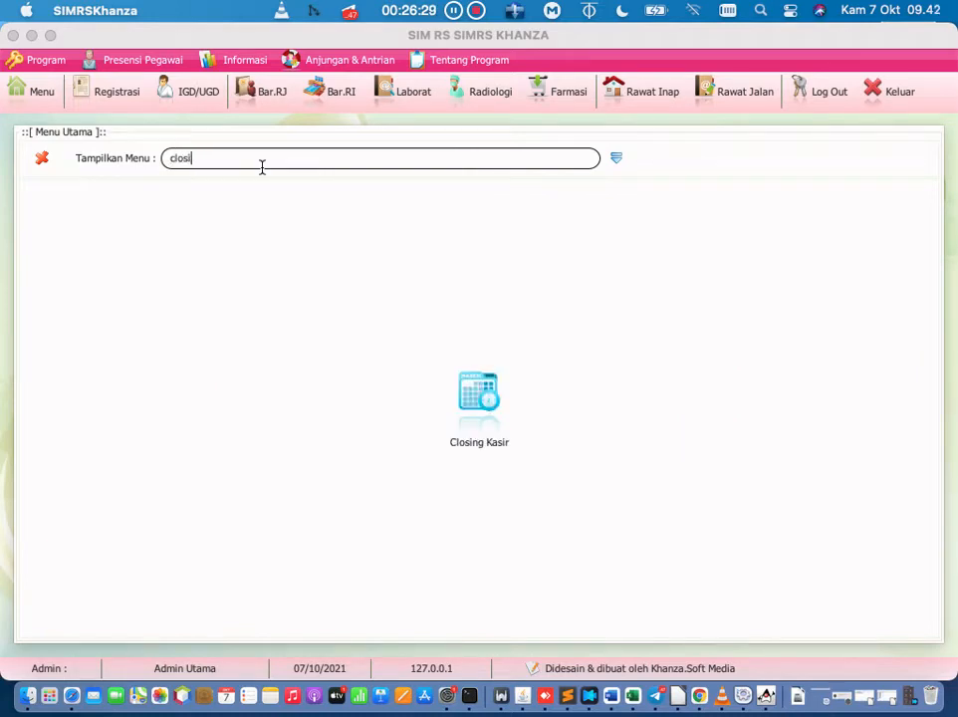
{"action": "left_click", "coordinate": [470, 382]}
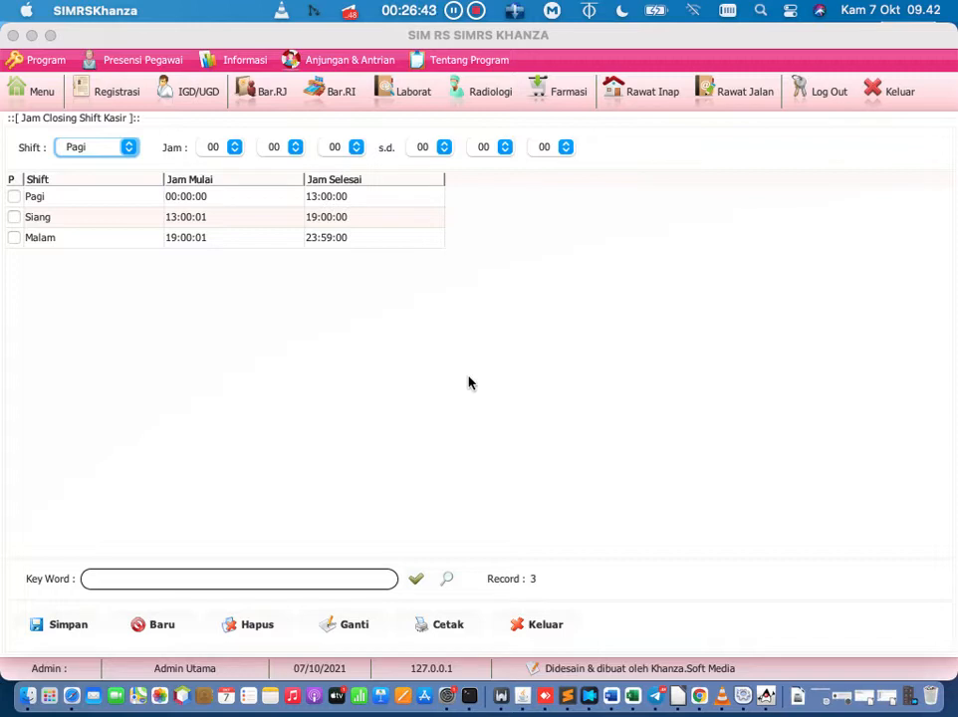
- Change the Pagi shift's closing hours to 07:00:00 until 14:00:00 and save the edit
{"action": "left_click", "coordinate": [189, 198]}
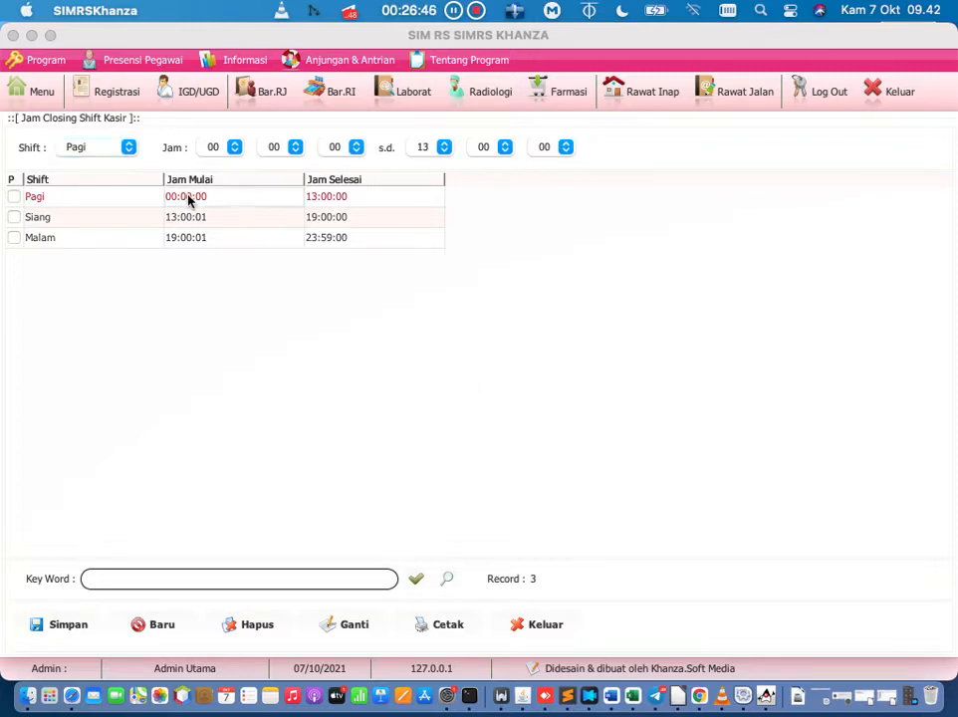
{"action": "left_click", "coordinate": [233, 148]}
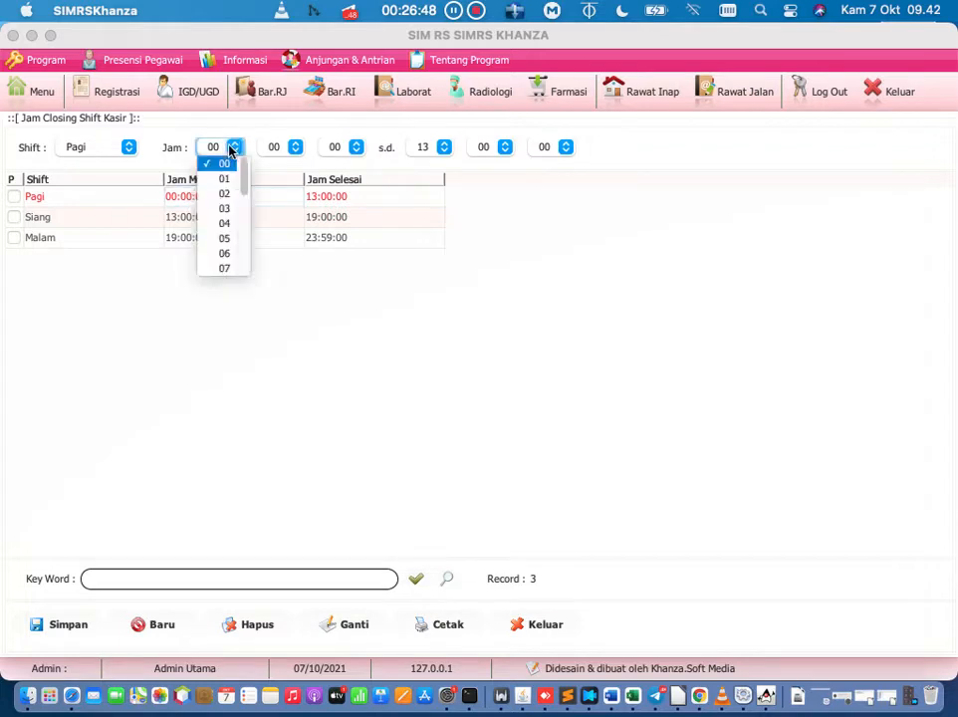
{"action": "left_click", "coordinate": [224, 269]}
{"action": "left_click", "coordinate": [443, 148]}
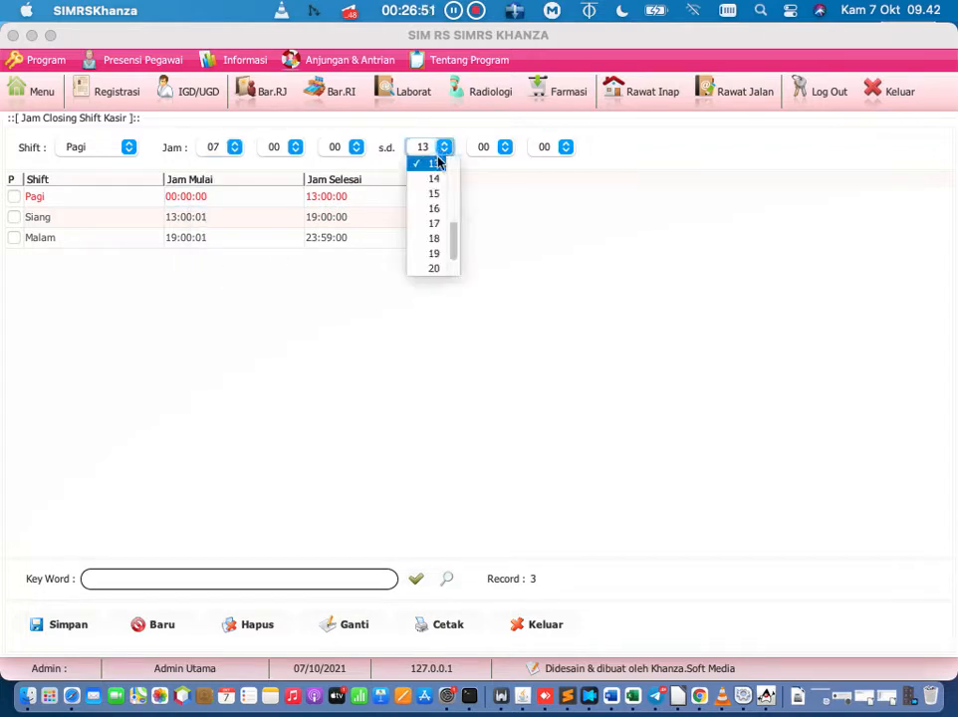
{"action": "left_click", "coordinate": [436, 176]}
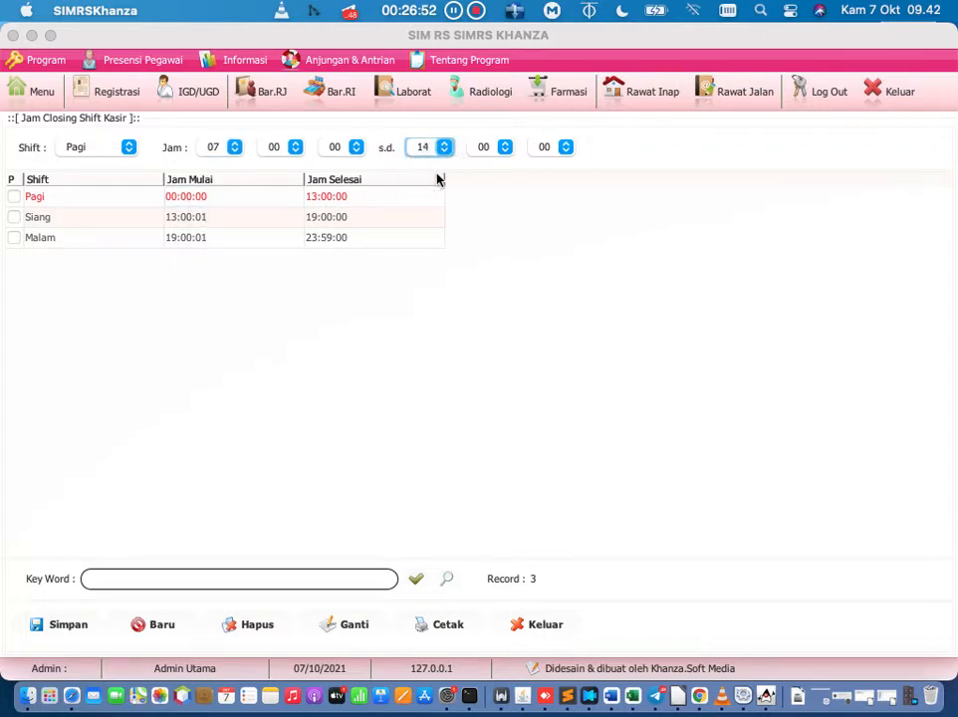
{"action": "left_click", "coordinate": [338, 626]}
- Change the Siang shift's closing hours to 14:00:01 until 20:00:00 and save the edit
{"action": "left_click", "coordinate": [253, 218]}
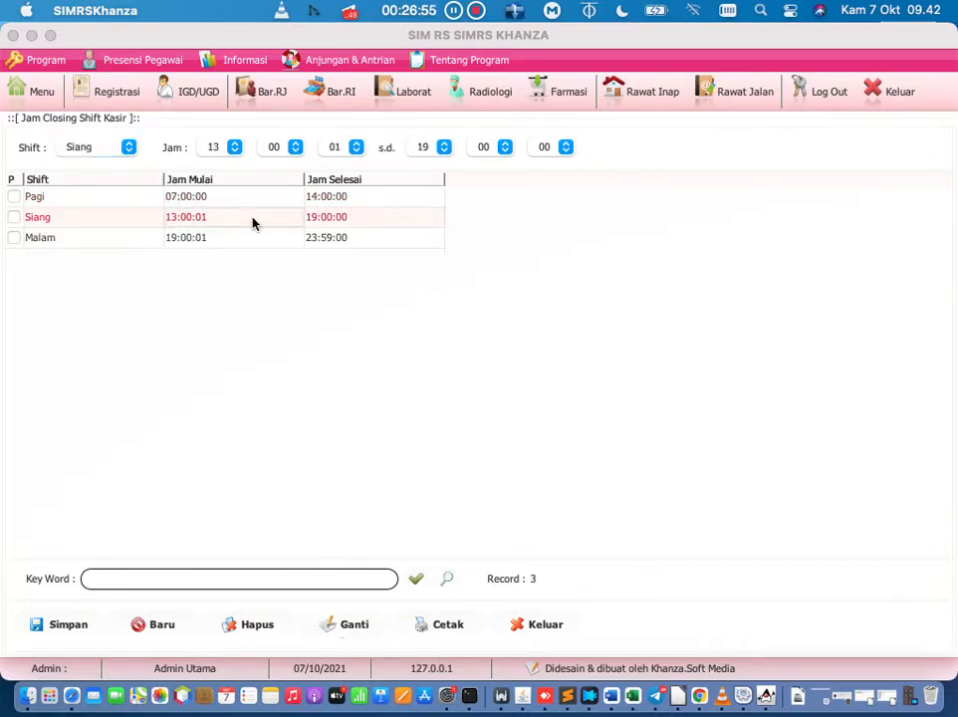
{"action": "left_click", "coordinate": [235, 146]}
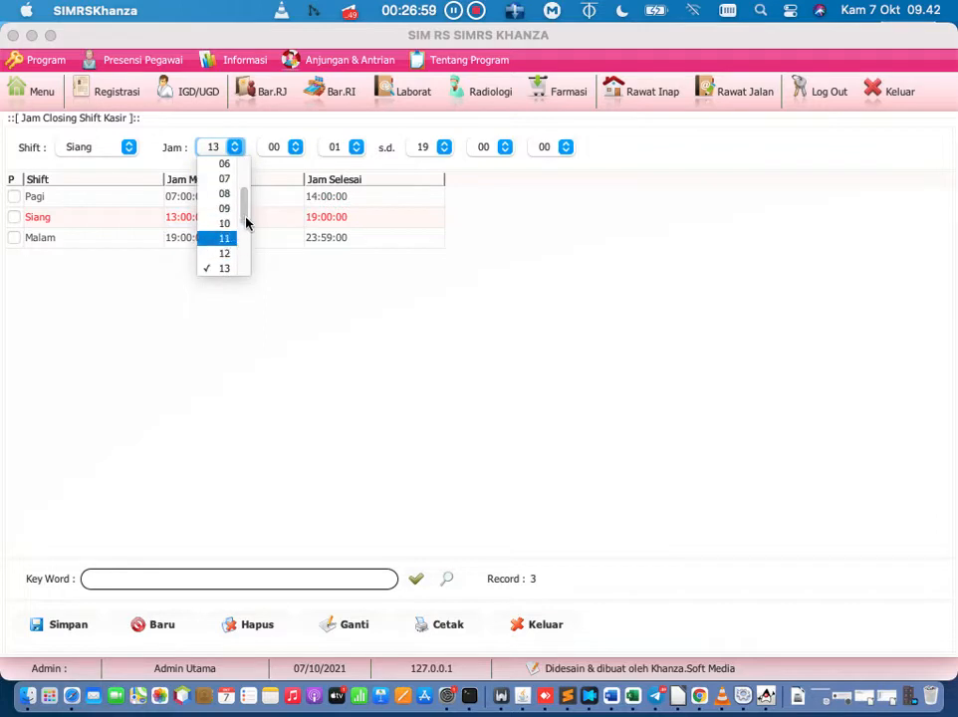
{"action": "left_click_drag", "start_coordinate": [246, 216], "coordinate": [246, 242]}
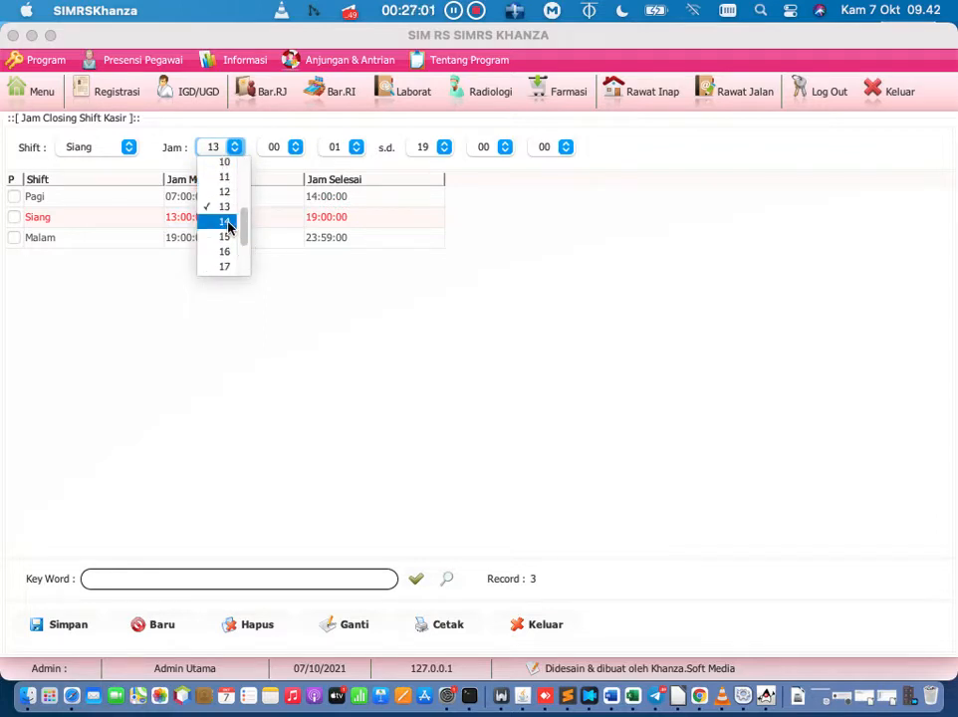
{"action": "left_click", "coordinate": [228, 221]}
{"action": "left_click", "coordinate": [339, 147]}
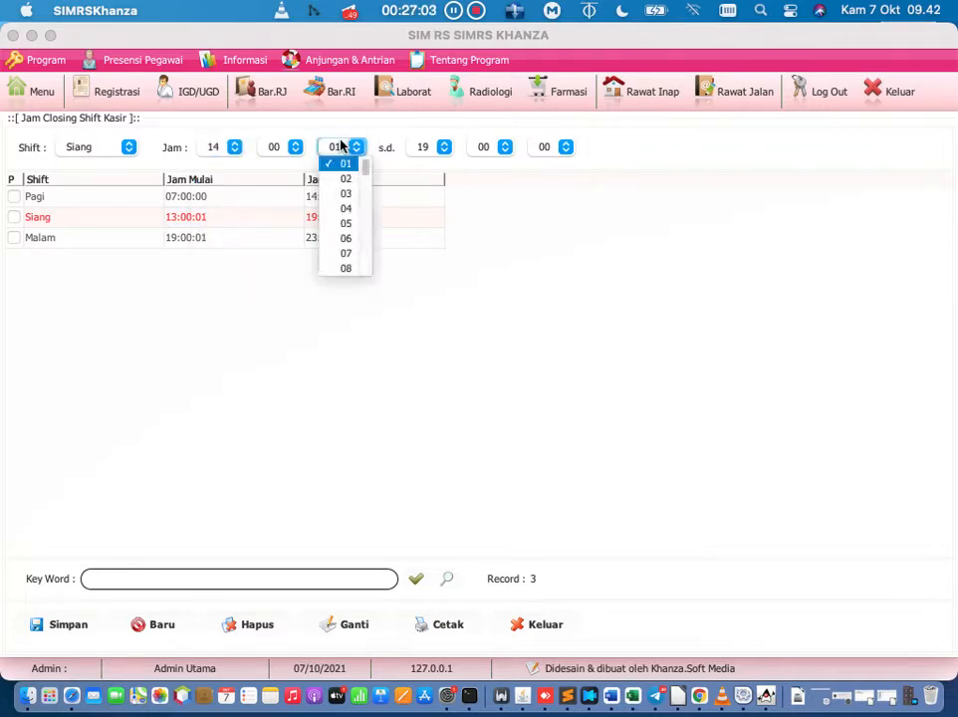
{"action": "left_click", "coordinate": [523, 245]}
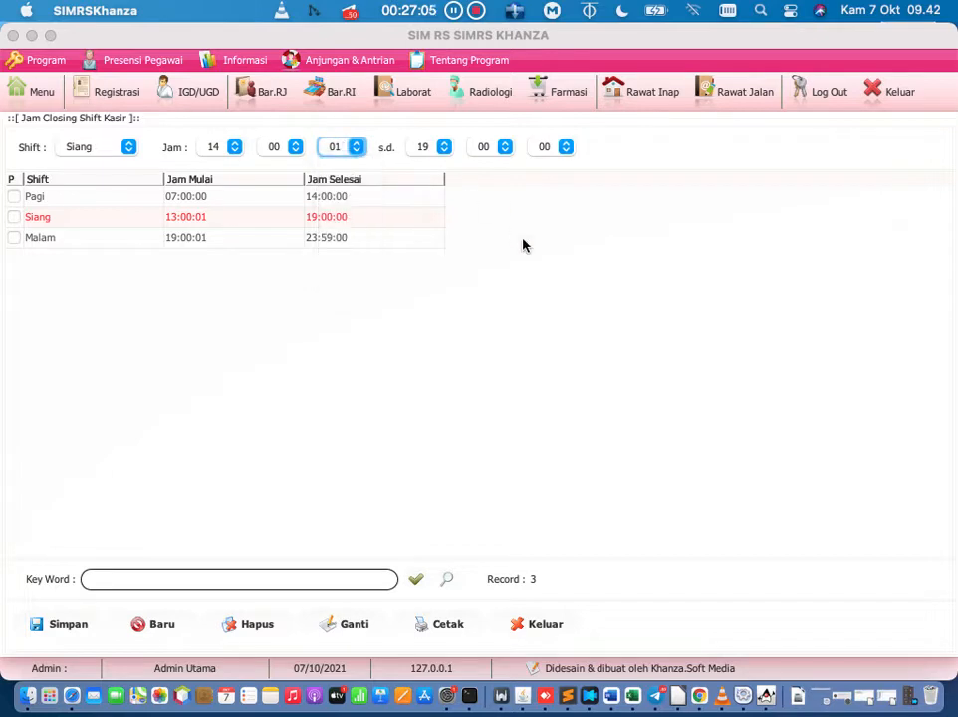
{"action": "left_click", "coordinate": [444, 146]}
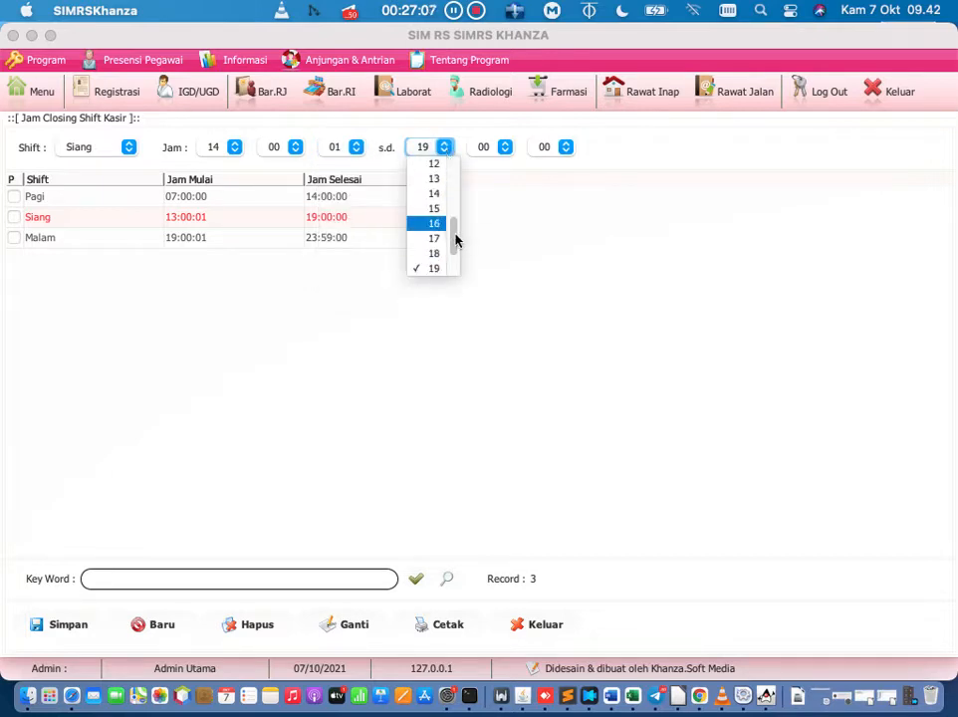
{"action": "left_click_drag", "start_coordinate": [455, 240], "coordinate": [455, 260]}
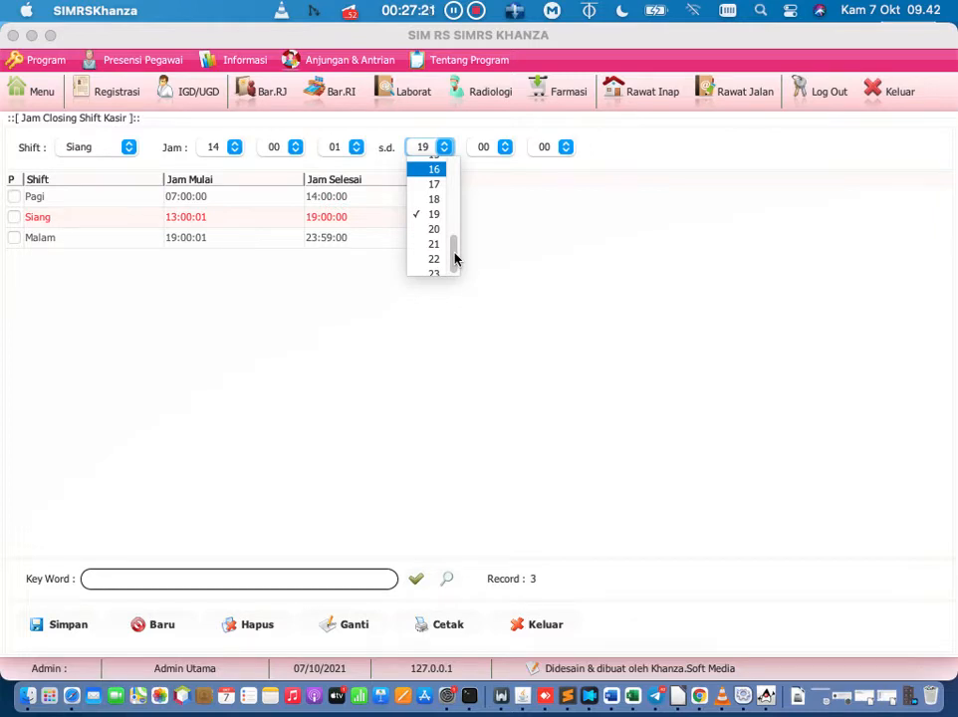
{"action": "left_click", "coordinate": [442, 229]}
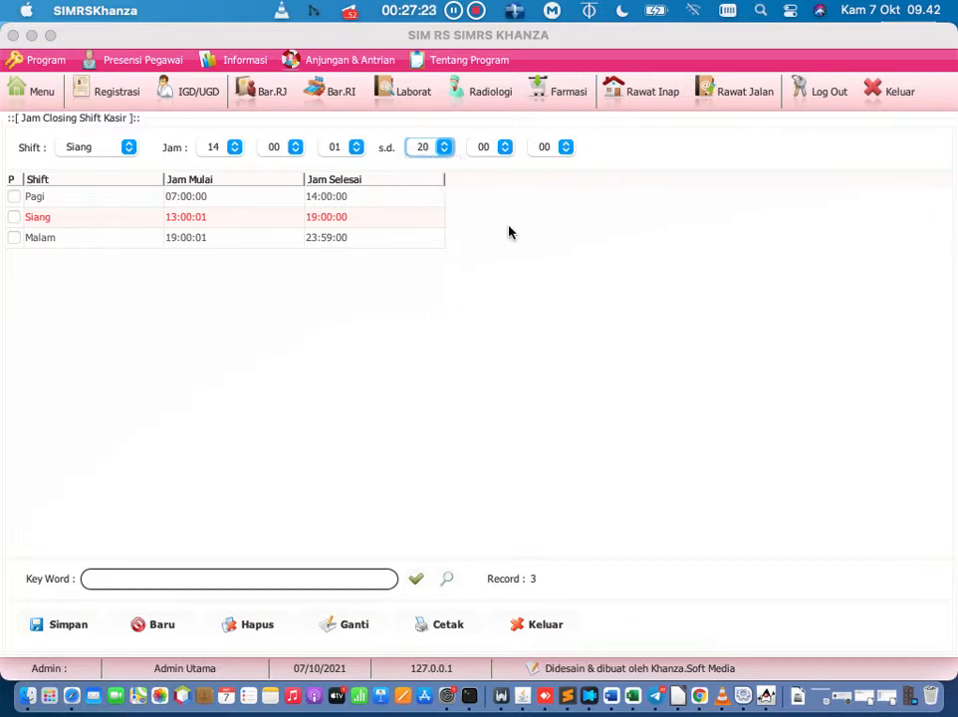
{"action": "left_click", "coordinate": [343, 624]}
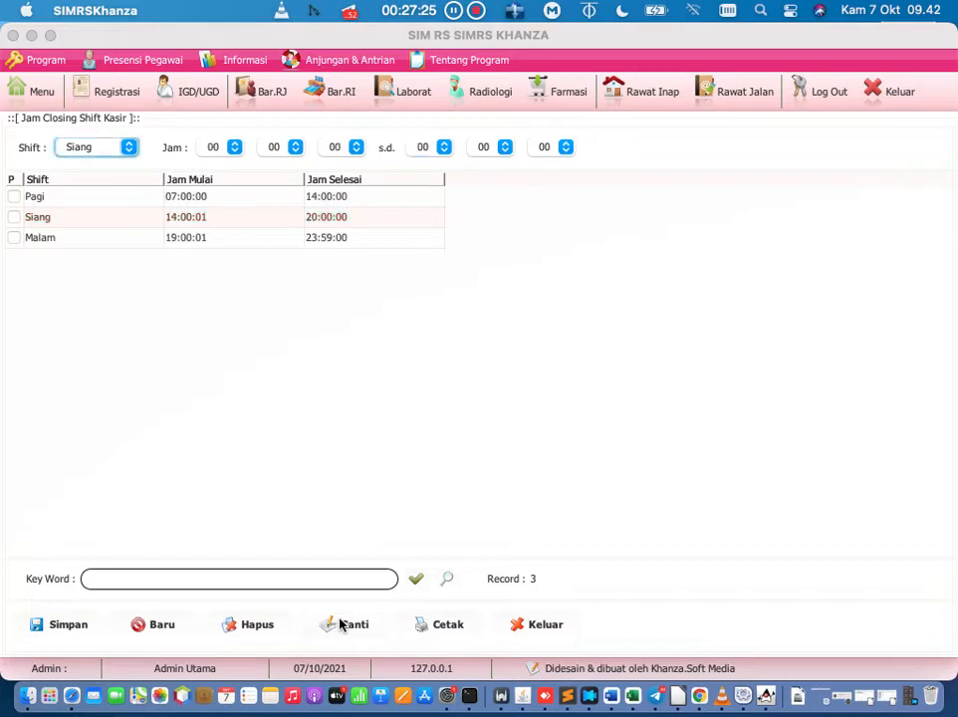
- Change the Malam shift's closing hours to 20:00:01 until 06:59:59 and save the edit
{"action": "left_click", "coordinate": [212, 241]}
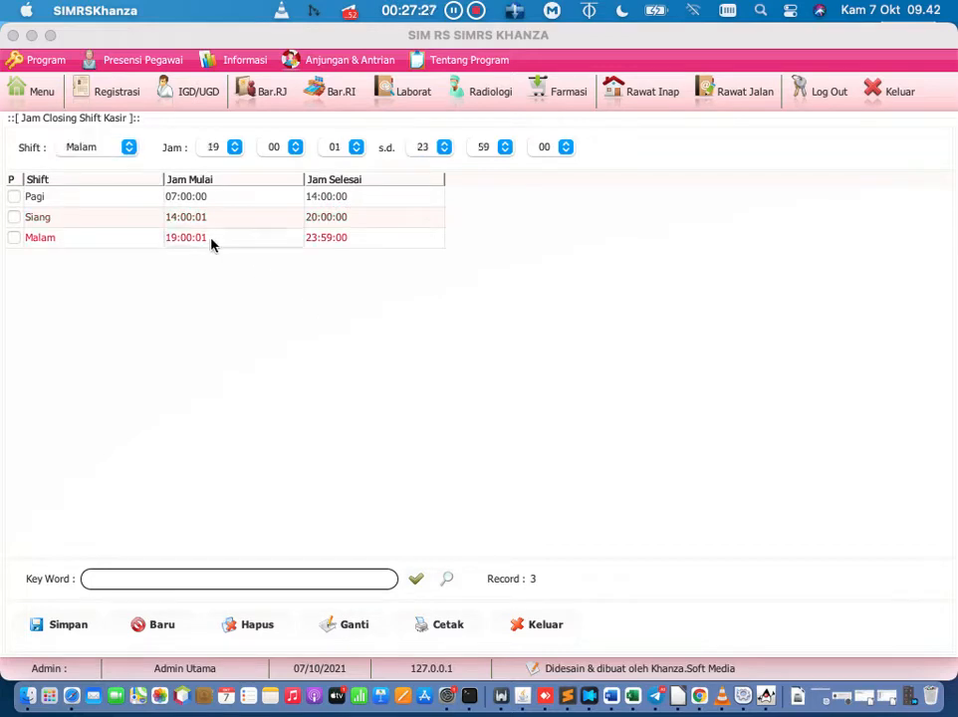
{"action": "left_click", "coordinate": [231, 148]}
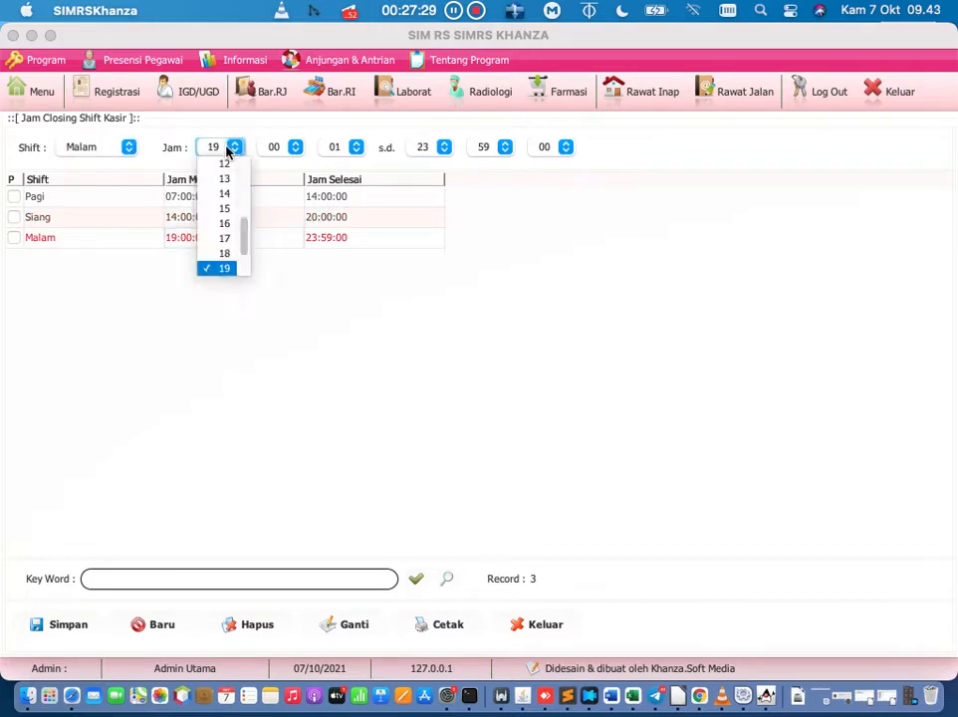
{"action": "left_click_drag", "start_coordinate": [247, 237], "coordinate": [251, 282]}
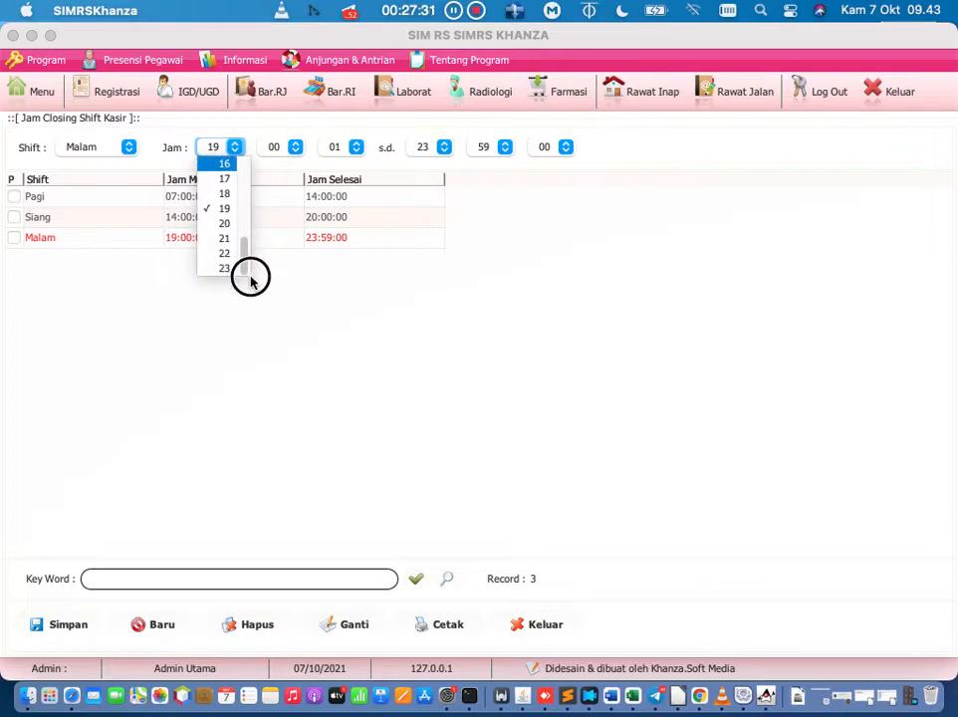
{"action": "left_click", "coordinate": [227, 223]}
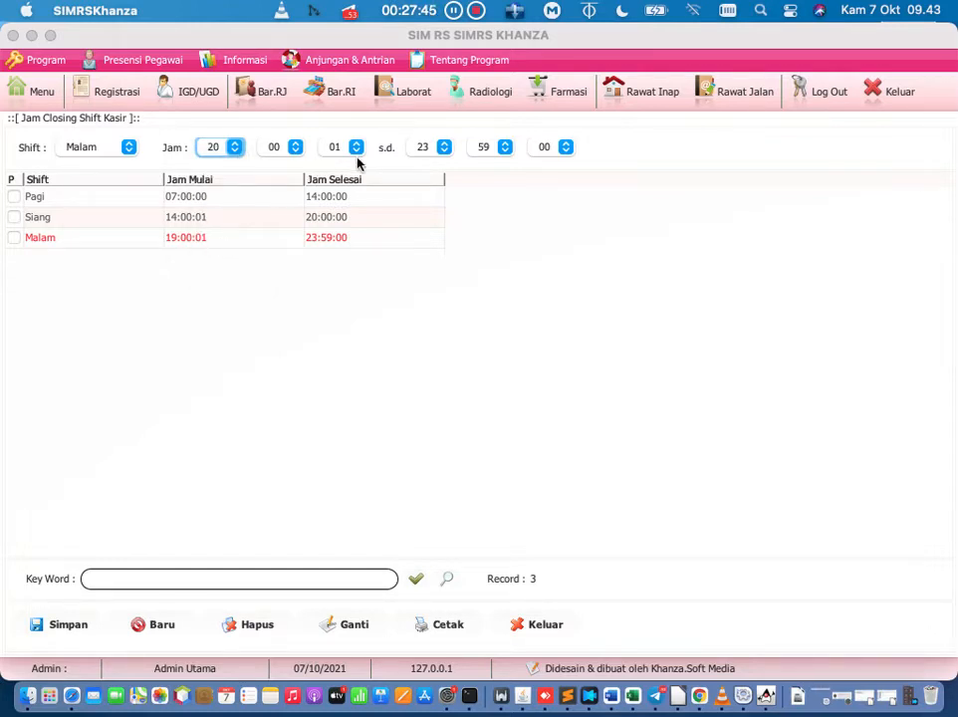
{"action": "left_click", "coordinate": [446, 146]}
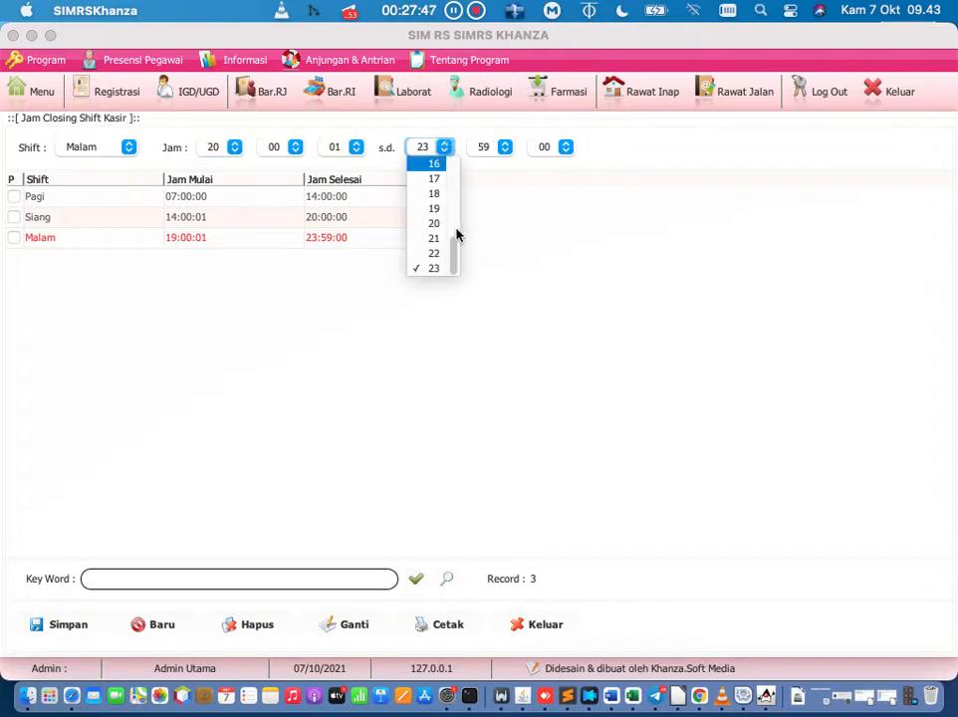
{"action": "left_click_drag", "start_coordinate": [455, 239], "coordinate": [454, 178]}
{"action": "left_click", "coordinate": [438, 196]}
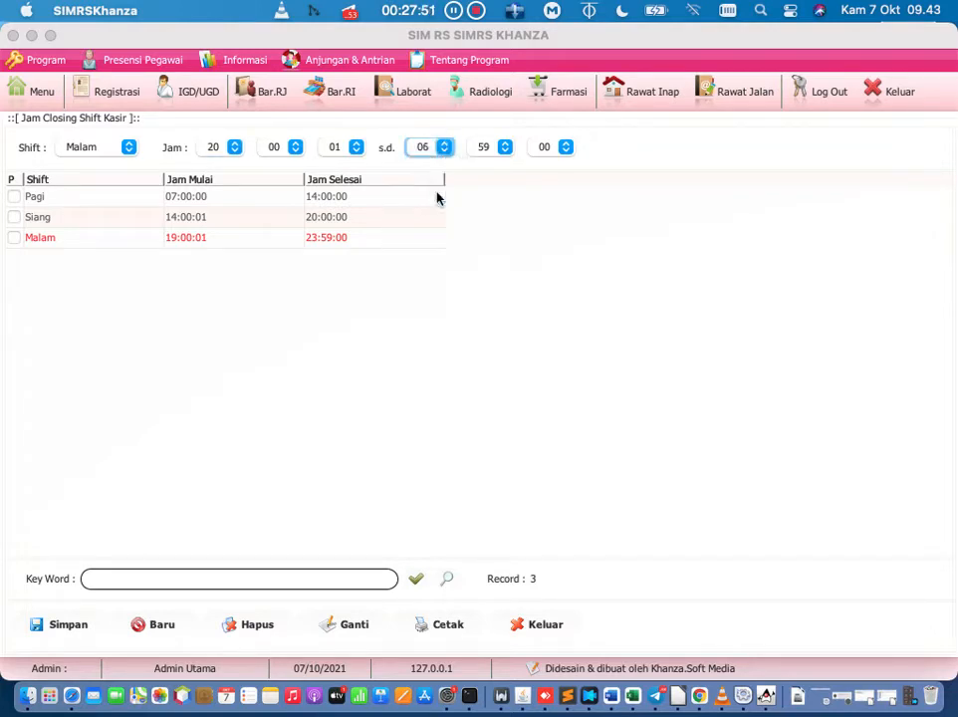
{"action": "left_click", "coordinate": [507, 147]}
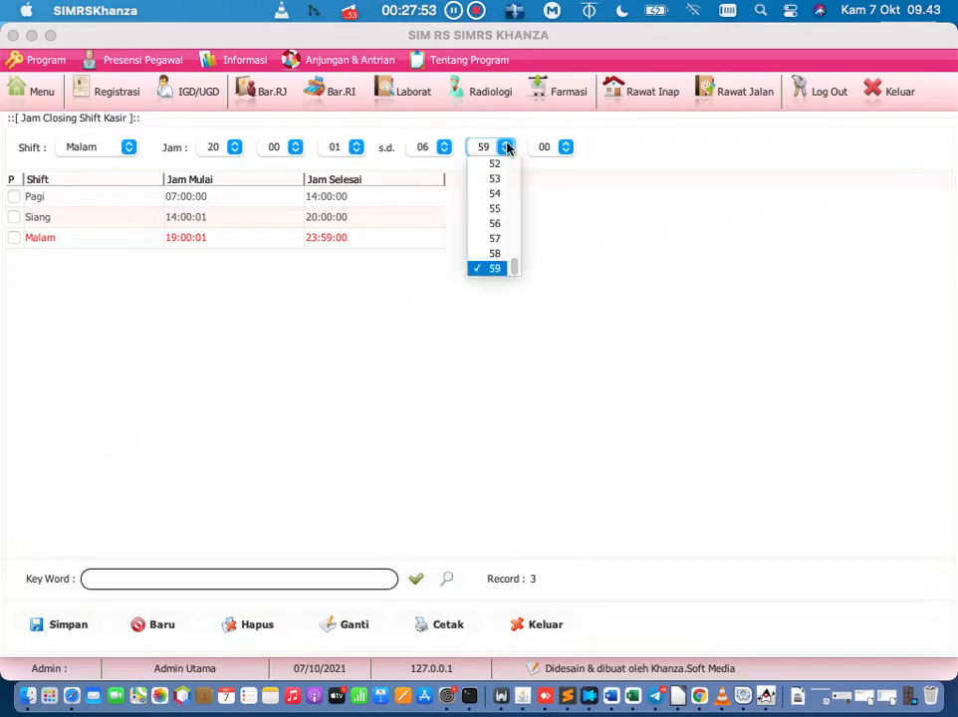
{"action": "left_click", "coordinate": [564, 146]}
{"action": "left_click_drag", "start_coordinate": [575, 166], "coordinate": [588, 281]}
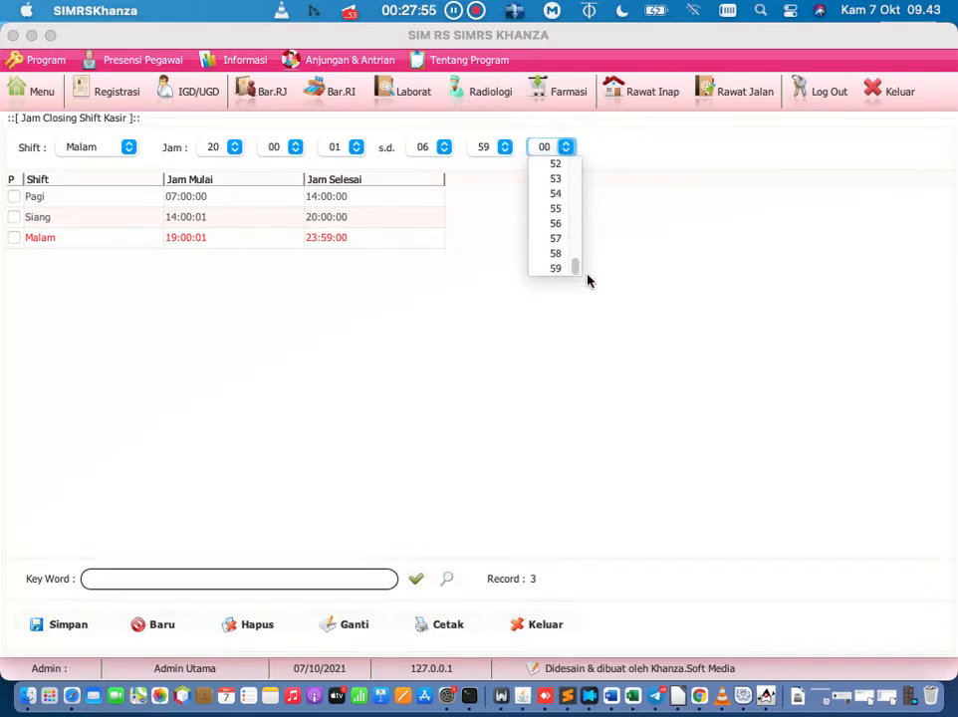
{"action": "left_click", "coordinate": [556, 269]}
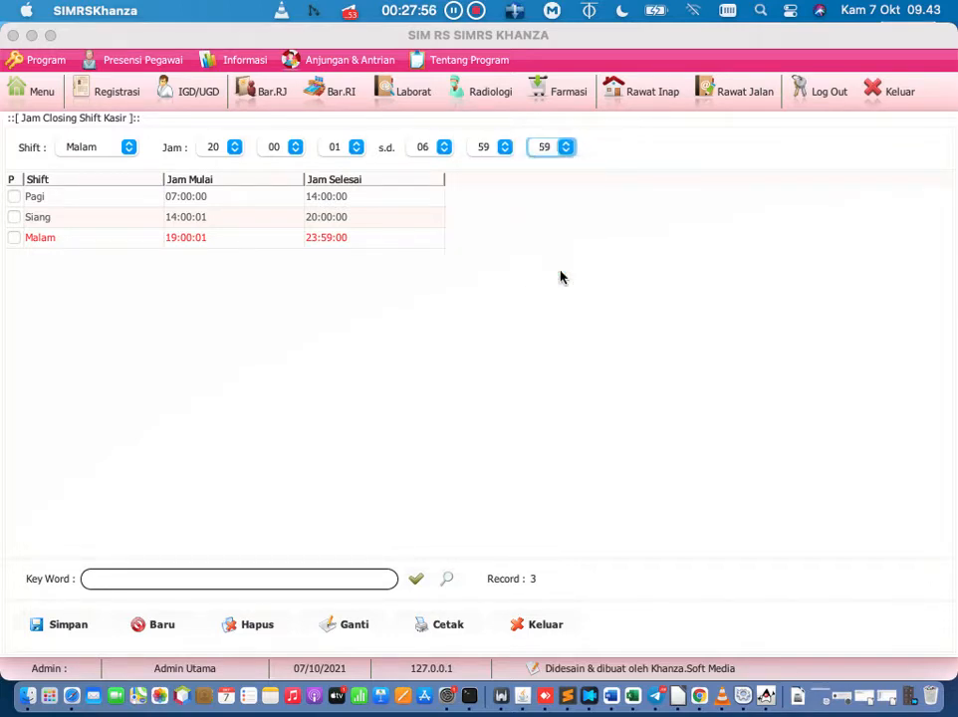
{"action": "left_click", "coordinate": [357, 624]}
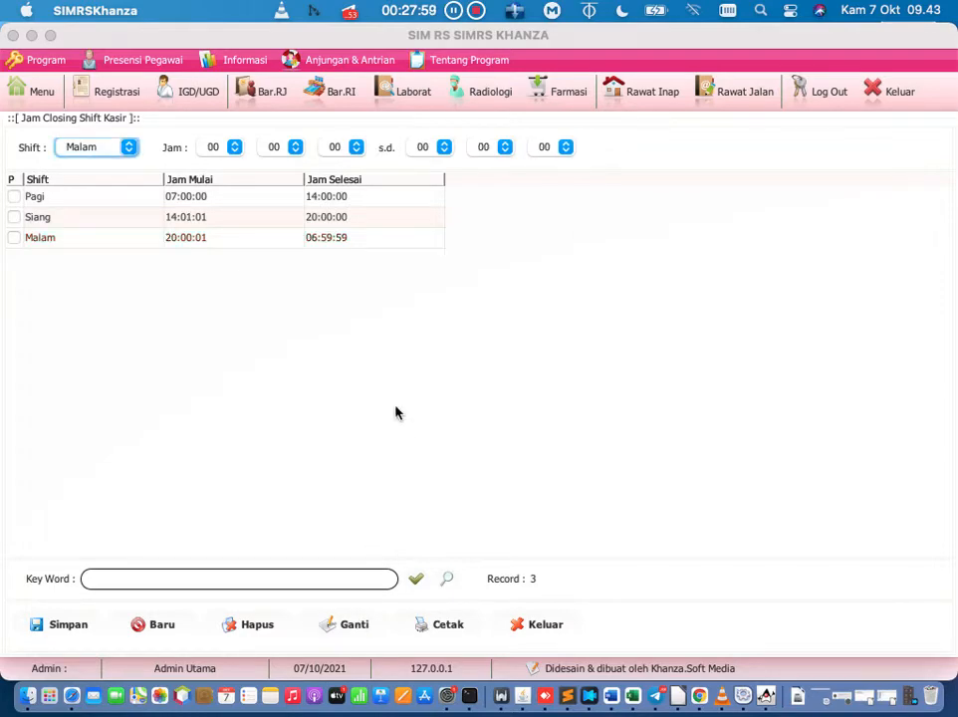
- Search the main menu for "paym" and open Payment Point
{"action": "left_click", "coordinate": [44, 98]}
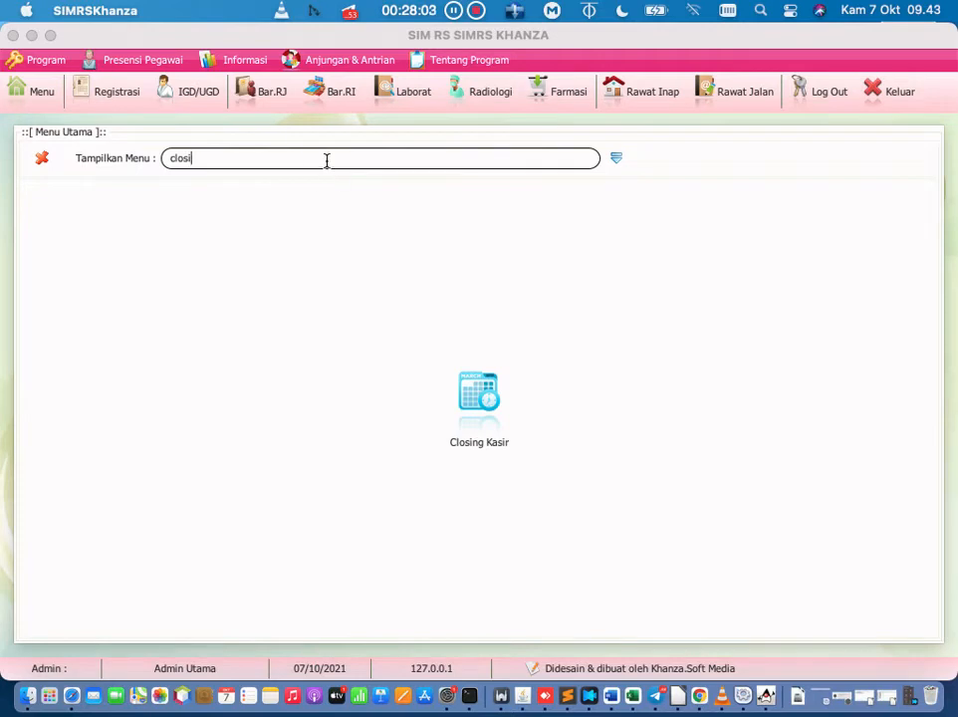
{"action": "key", "text": "BackSpace"}
{"action": "key", "text": "BackSpace"}
{"action": "key", "text": "BackSpace"}
{"action": "key", "text": "BackSpace"}
{"action": "type", "text": "poin"}
{"action": "left_click", "coordinate": [252, 417]}
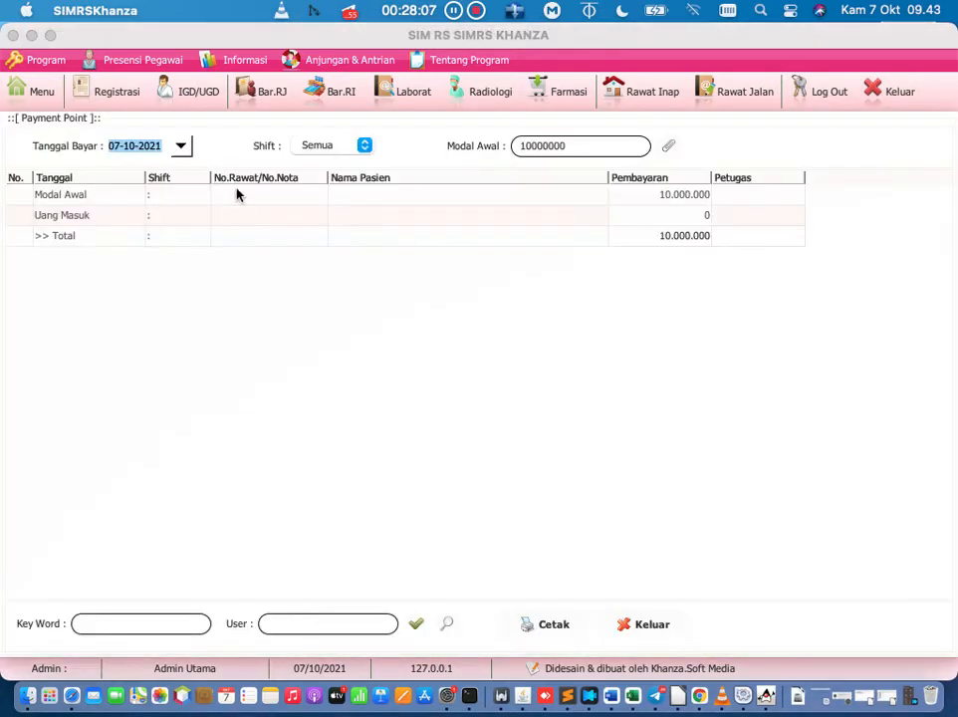
- View the 06-10-2021 payments for all shifts, followed by those of the Pagi shift under the new shift hours
{"action": "left_click", "coordinate": [183, 148]}
{"action": "left_click", "coordinate": [408, 367]}
{"action": "left_click", "coordinate": [416, 624]}
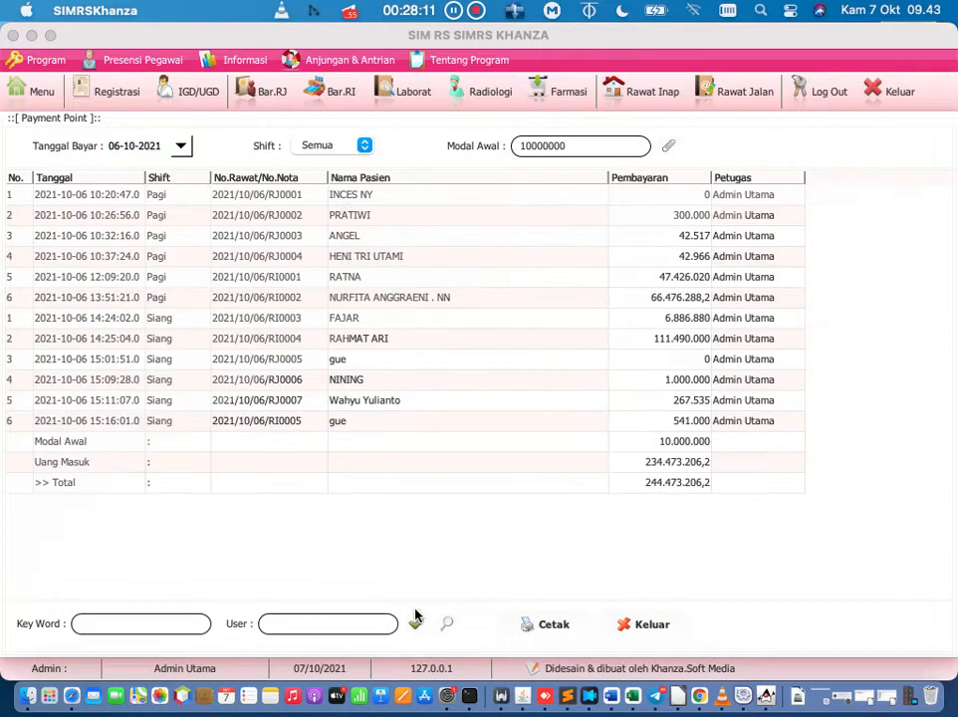
{"action": "left_click", "coordinate": [363, 146]}
{"action": "left_click", "coordinate": [359, 159]}
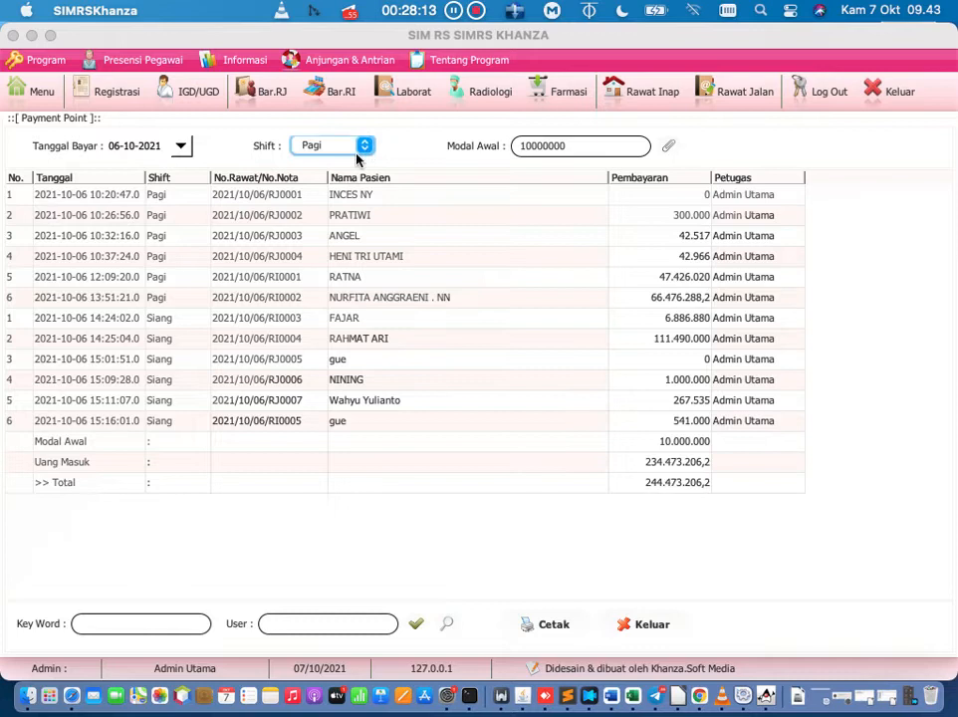
{"action": "left_click", "coordinate": [416, 624]}
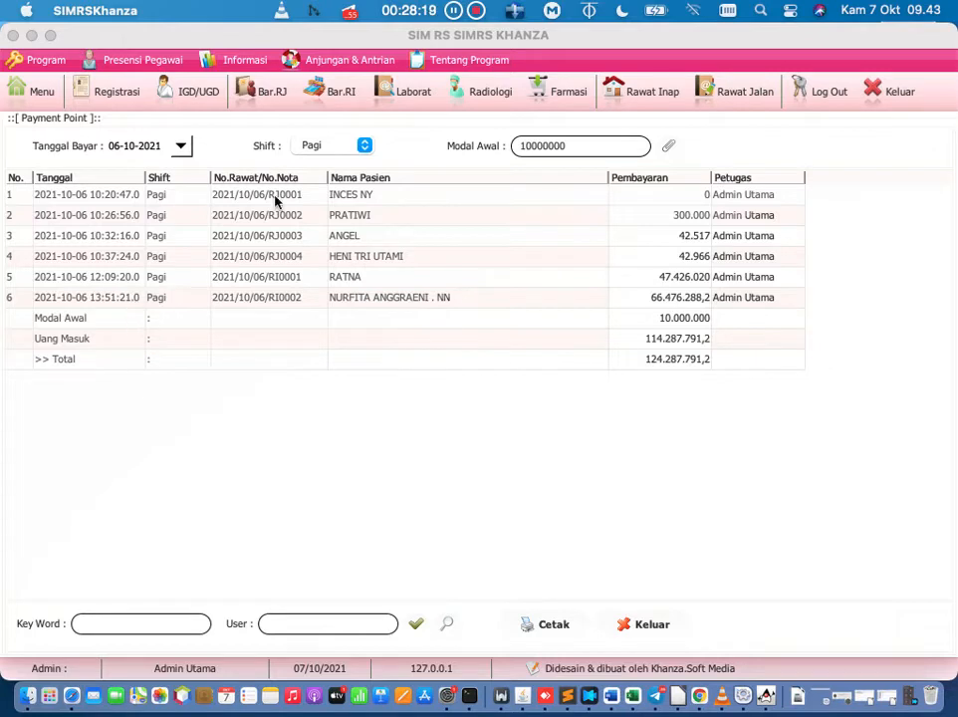
- View the 06-10-2021 payments of the Siang shift, followed by those of the Malam shift
{"action": "left_click", "coordinate": [343, 145]}
{"action": "left_click", "coordinate": [350, 159]}
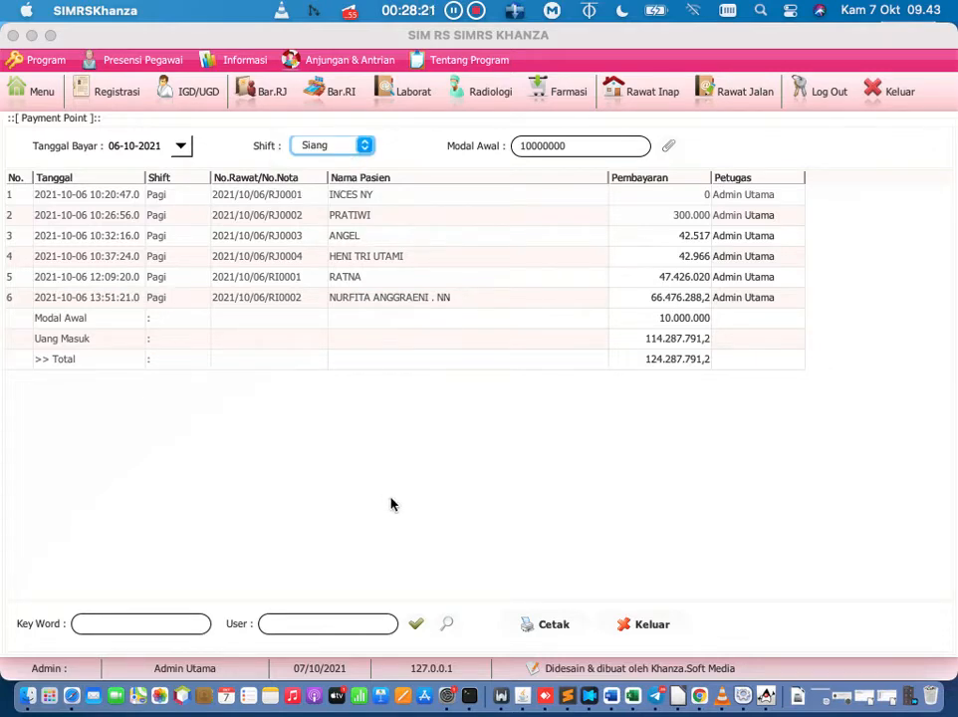
{"action": "left_click", "coordinate": [413, 623]}
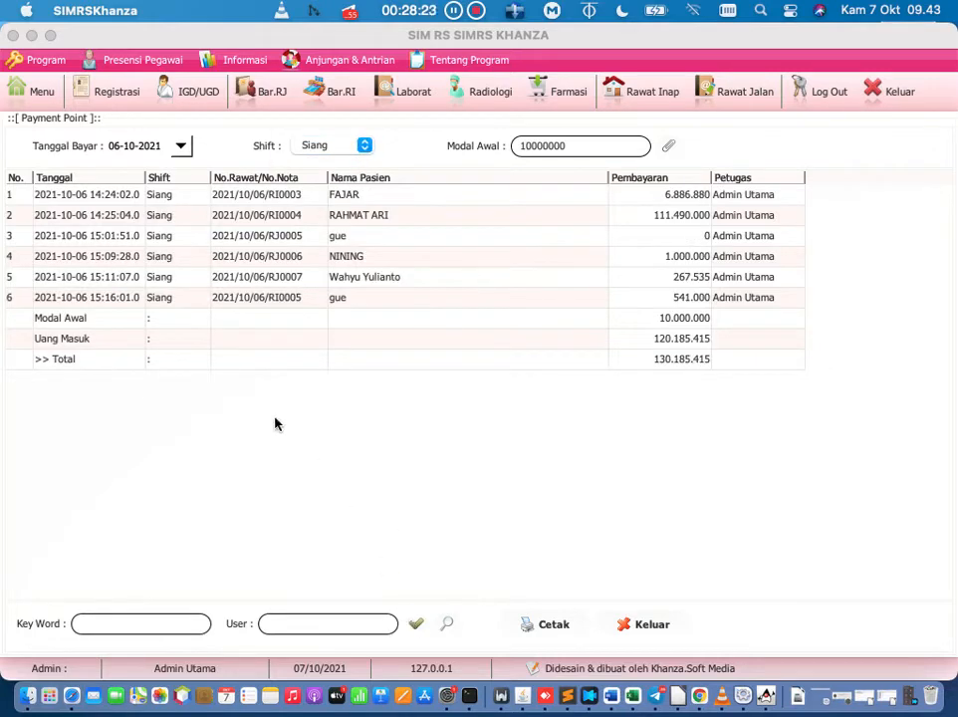
{"action": "left_click", "coordinate": [363, 147]}
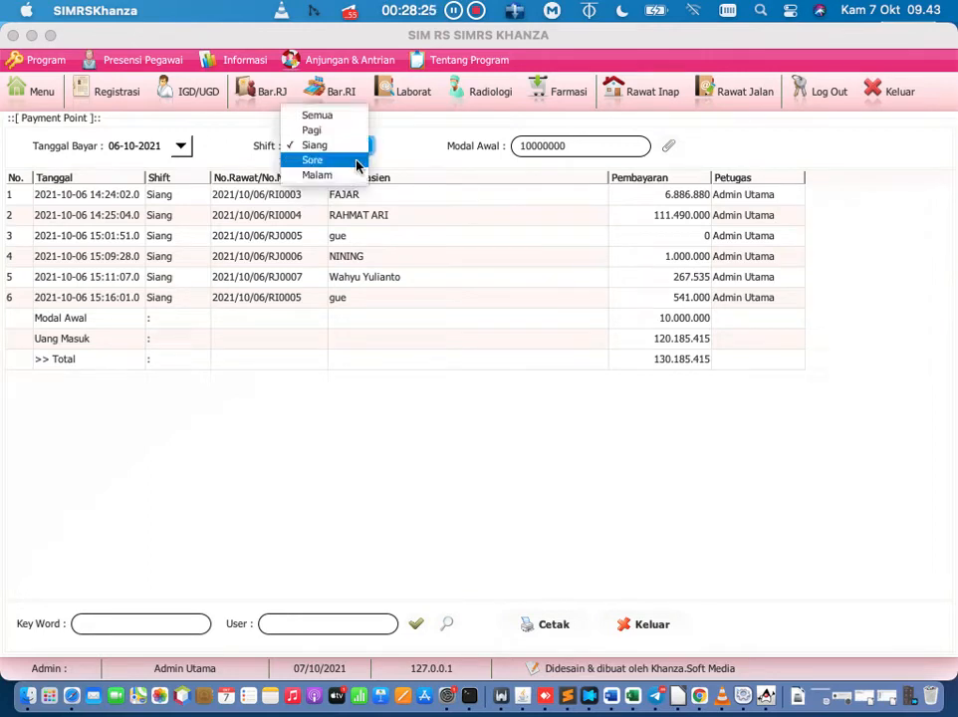
{"action": "left_click", "coordinate": [353, 177]}
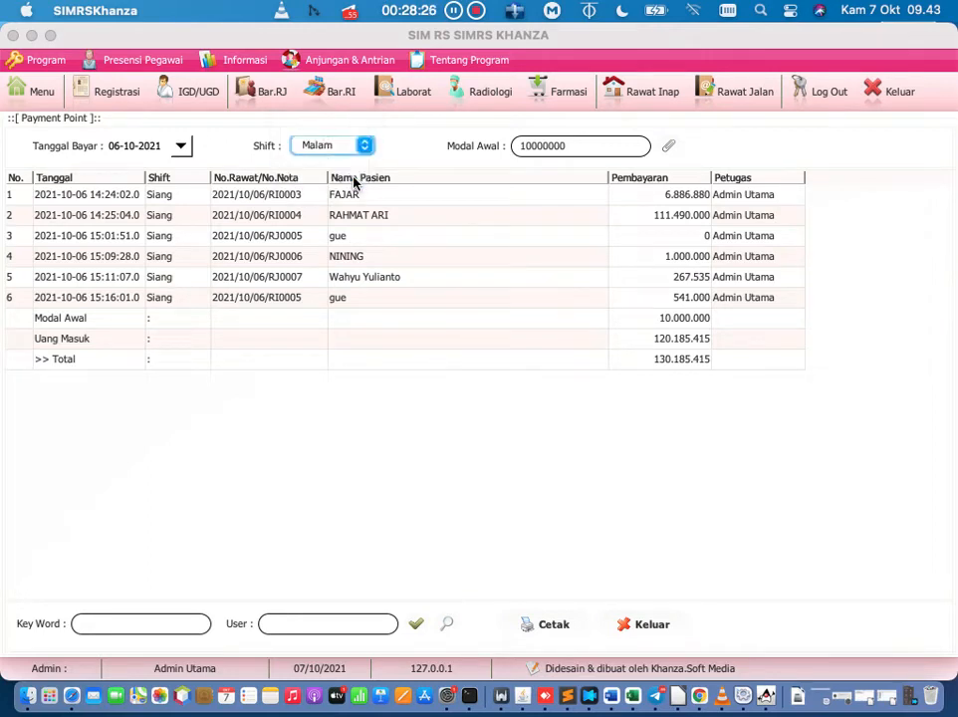
{"action": "left_click", "coordinate": [415, 624]}
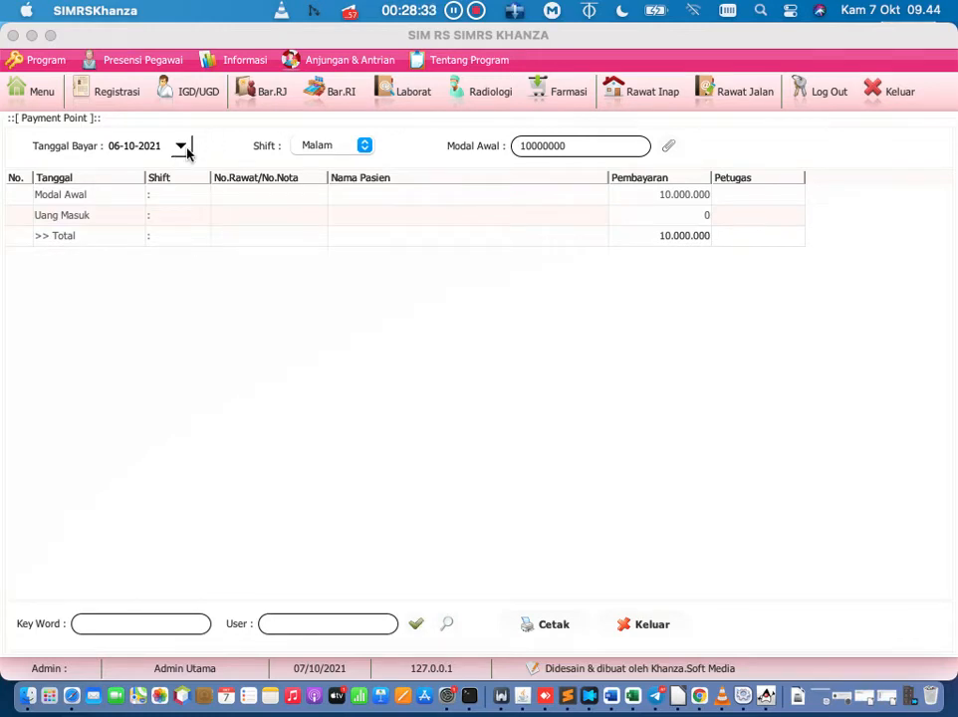
- Return to the main menu and open Payment Point 2
{"action": "left_click", "coordinate": [40, 95]}
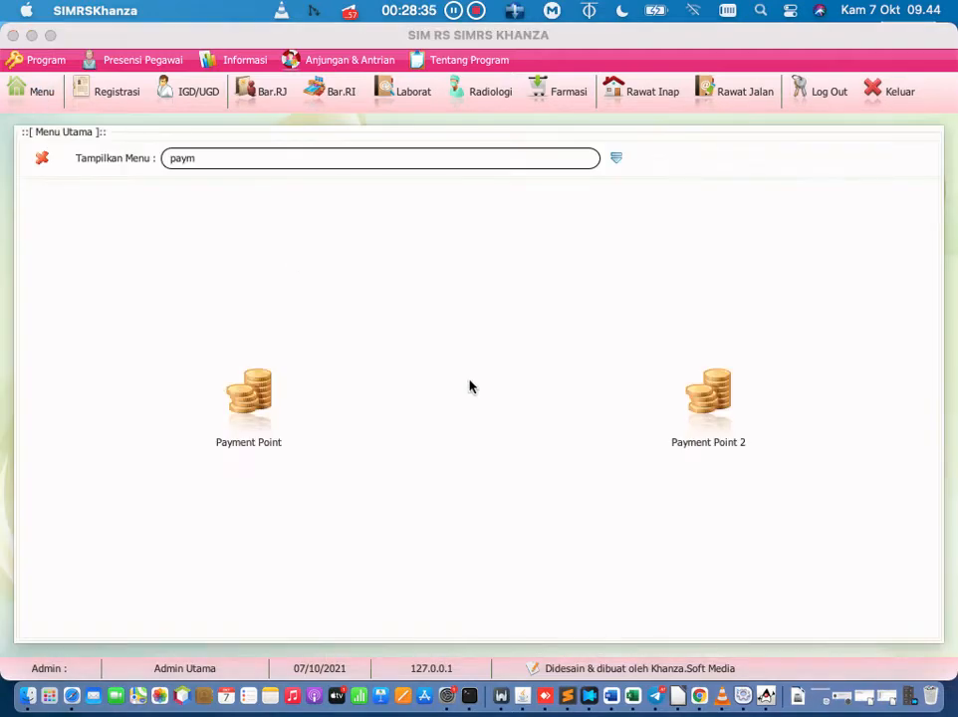
{"action": "left_click", "coordinate": [722, 401]}
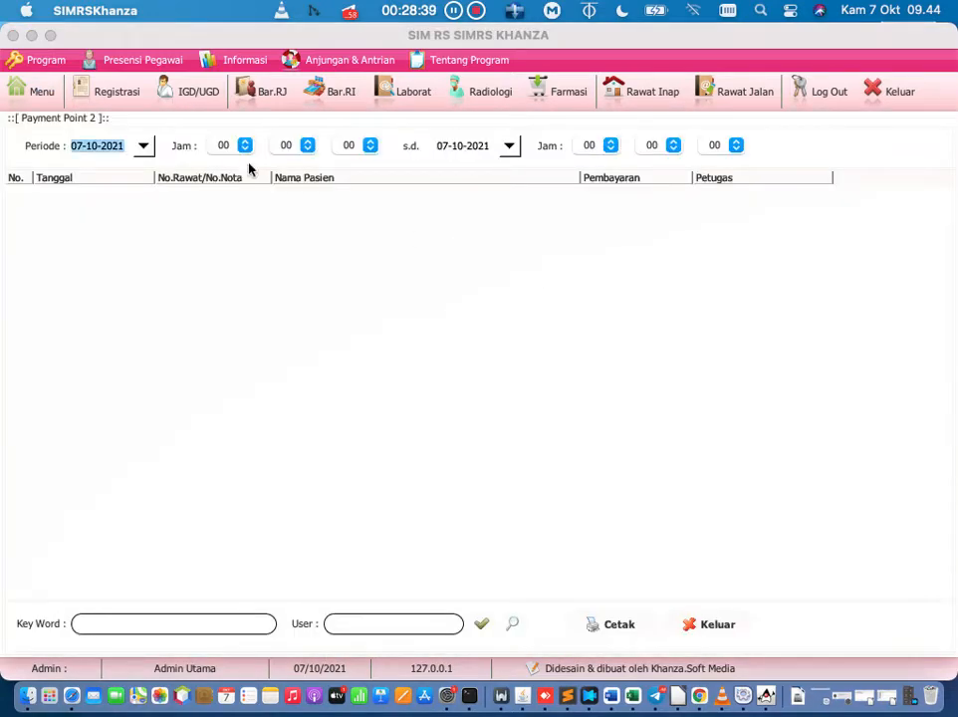
{"action": "left_click", "coordinate": [143, 149]}
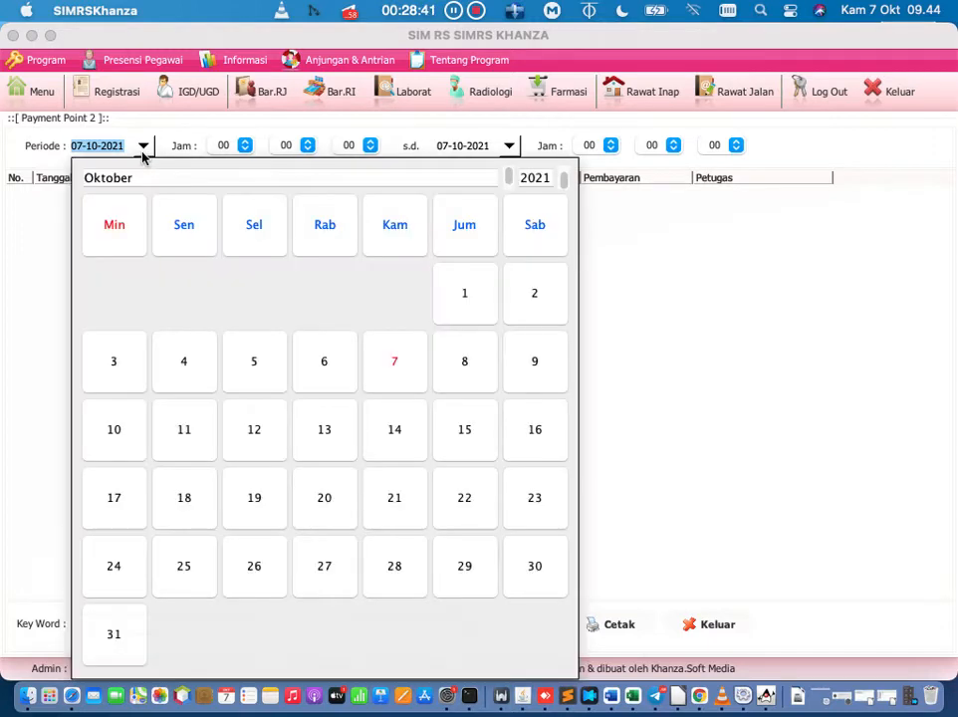
{"action": "left_click", "coordinate": [457, 321]}
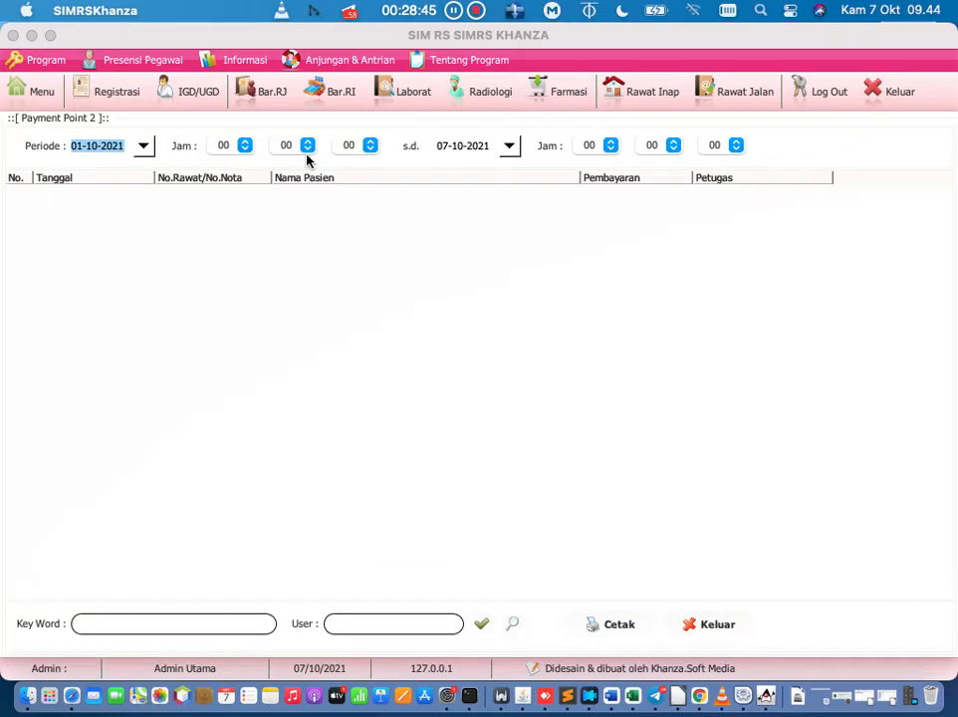
{"action": "left_click", "coordinate": [609, 145]}
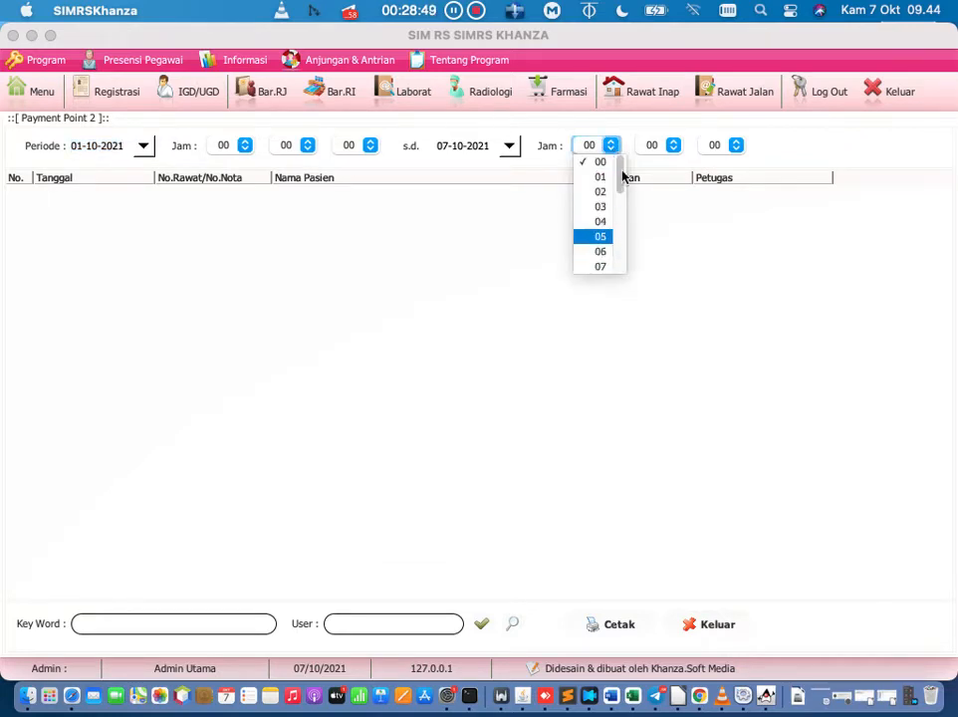
{"action": "left_click_drag", "start_coordinate": [622, 173], "coordinate": [620, 203]}
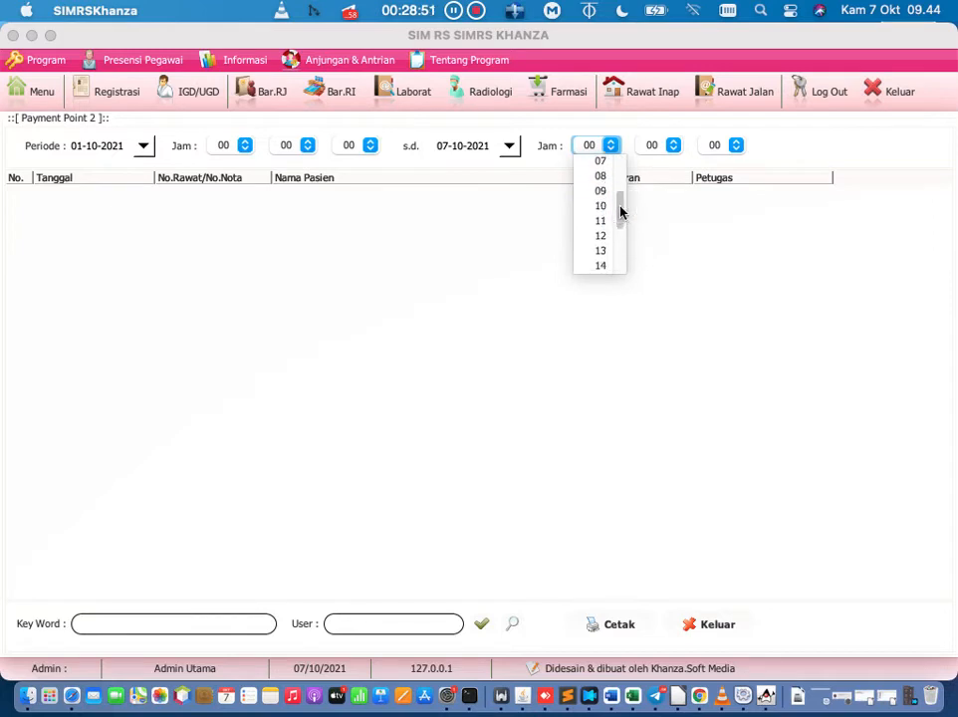
{"action": "left_click", "coordinate": [609, 206]}
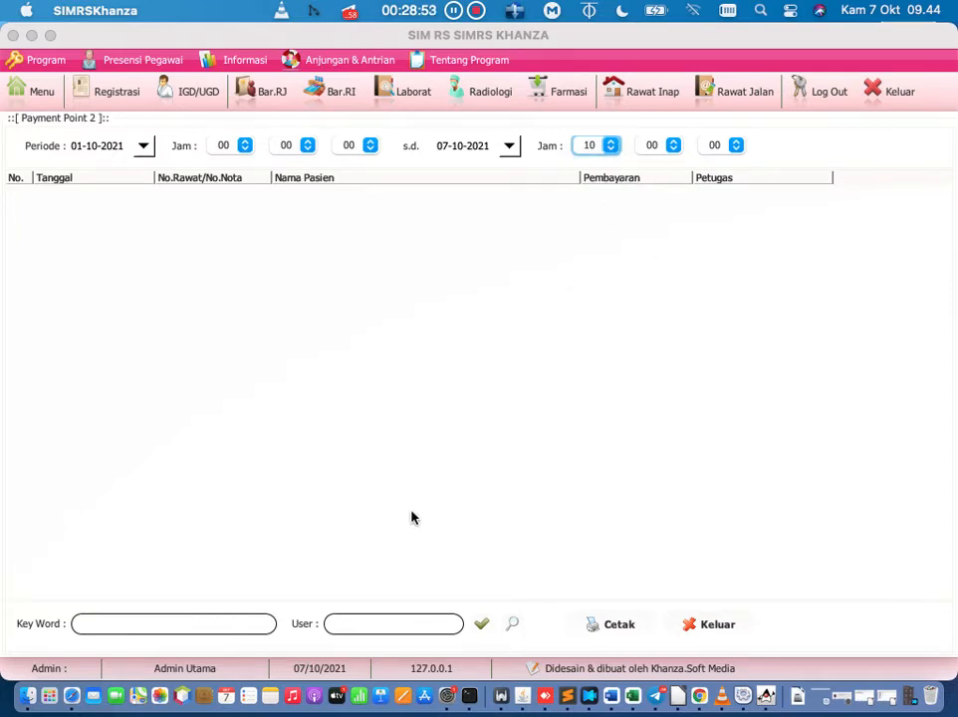
{"action": "left_click", "coordinate": [480, 623]}
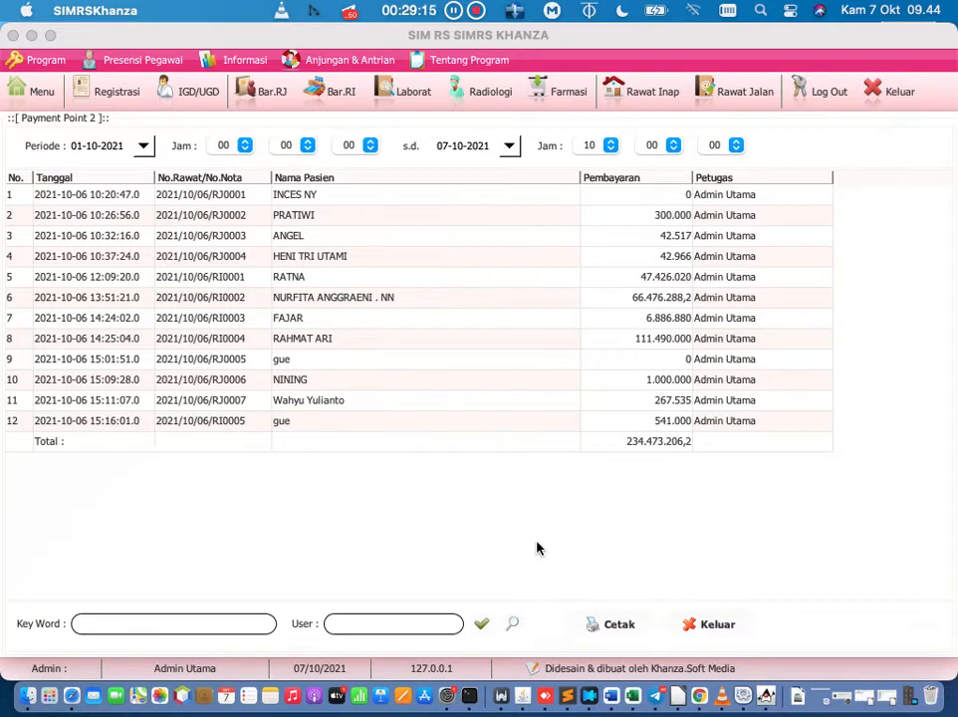
- Close Payment Point 2, search the main menu for "pembayaran" and open Pembayaran Per Akun Bayar 2
{"action": "left_click", "coordinate": [689, 621]}
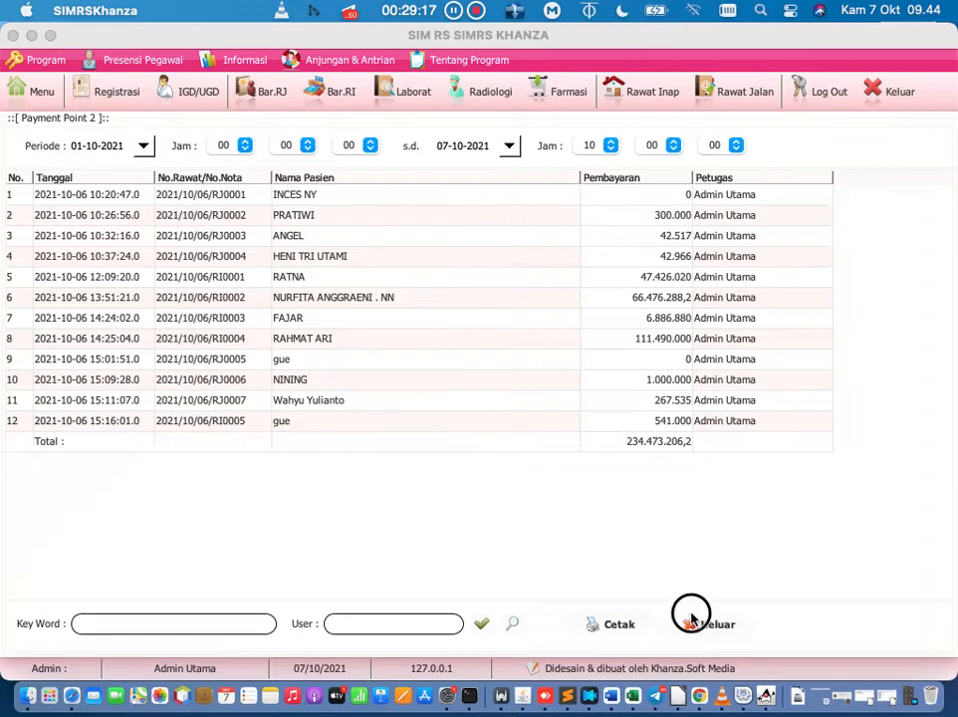
{"action": "left_click", "coordinate": [43, 97]}
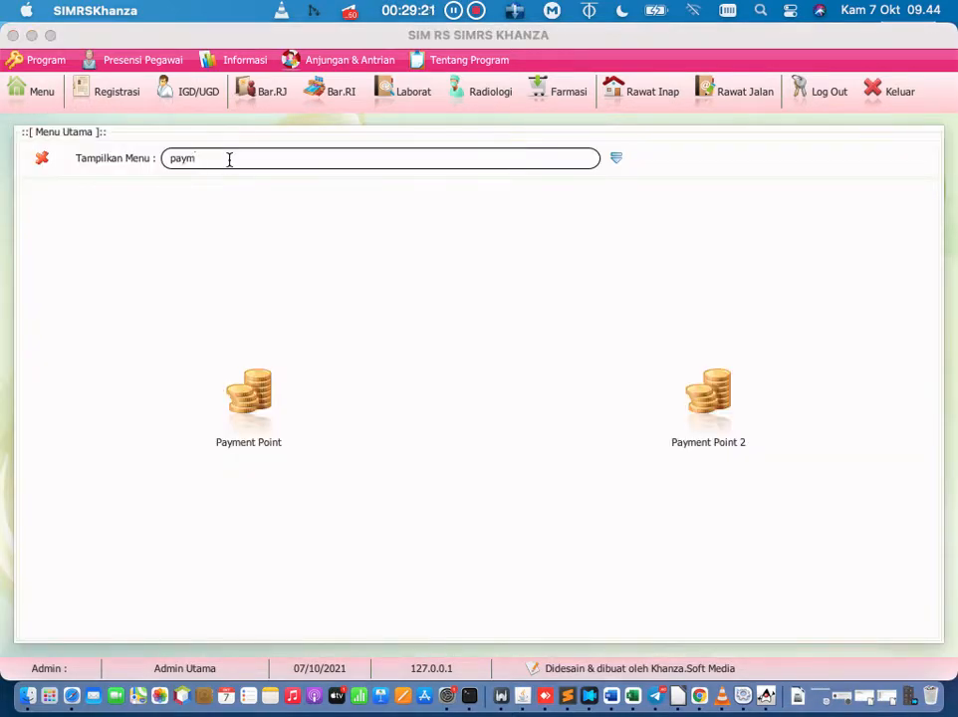
{"action": "key", "text": "BackSpace"}
{"action": "key", "text": "BackSpace"}
{"action": "key", "text": "BackSpace"}
{"action": "key", "text": "BackSpace"}
{"action": "type", "text": "pembayaran"}
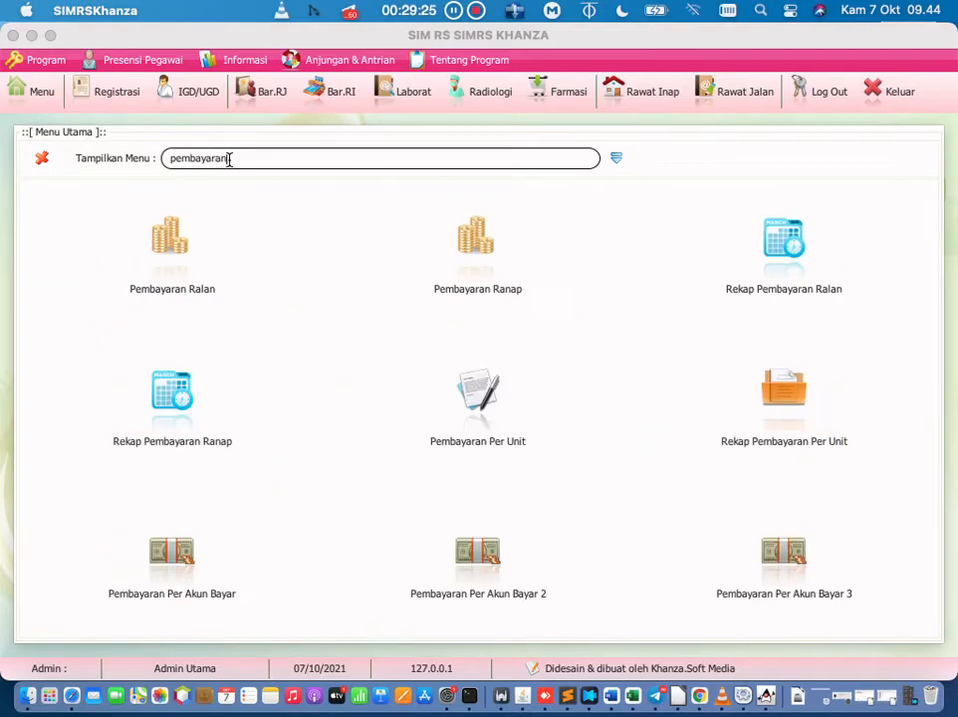
{"action": "left_click", "coordinate": [478, 553]}
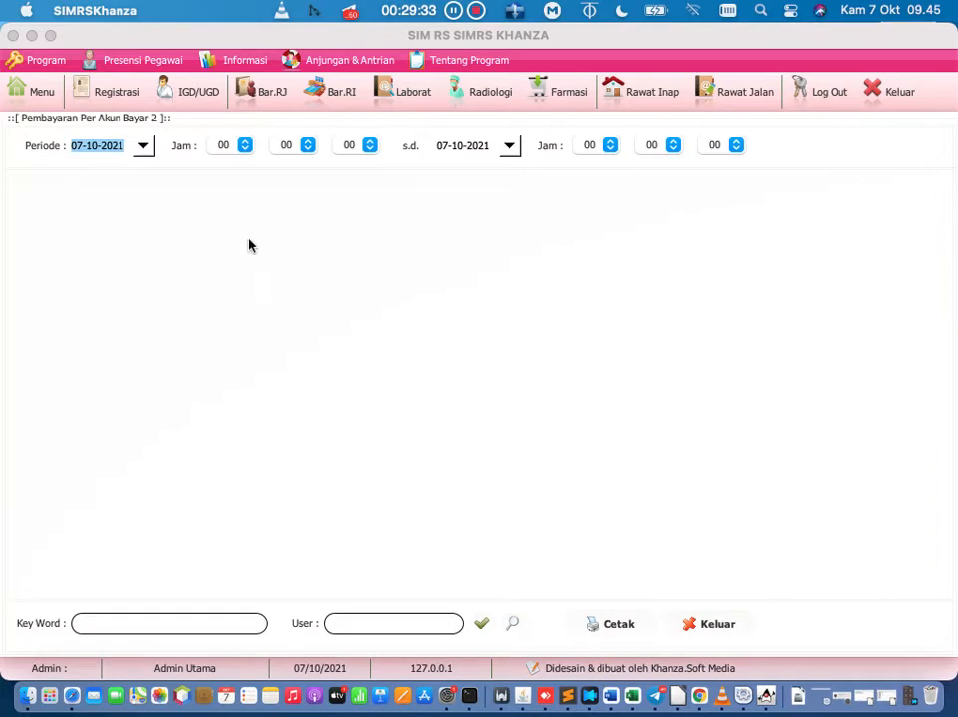
{"action": "left_click", "coordinate": [144, 147]}
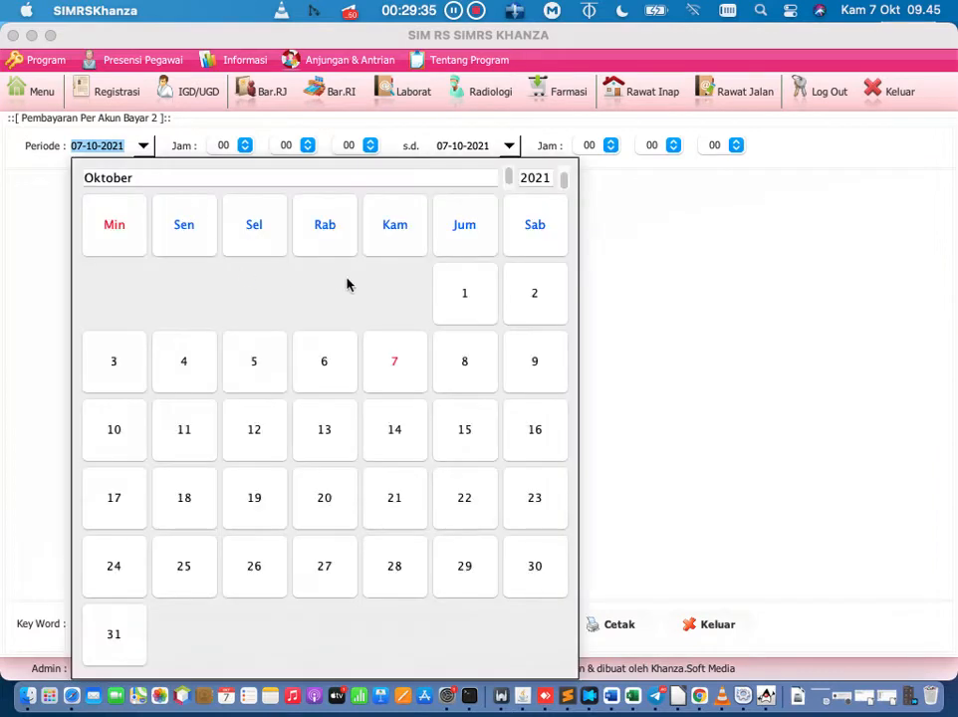
{"action": "left_click", "coordinate": [447, 300]}
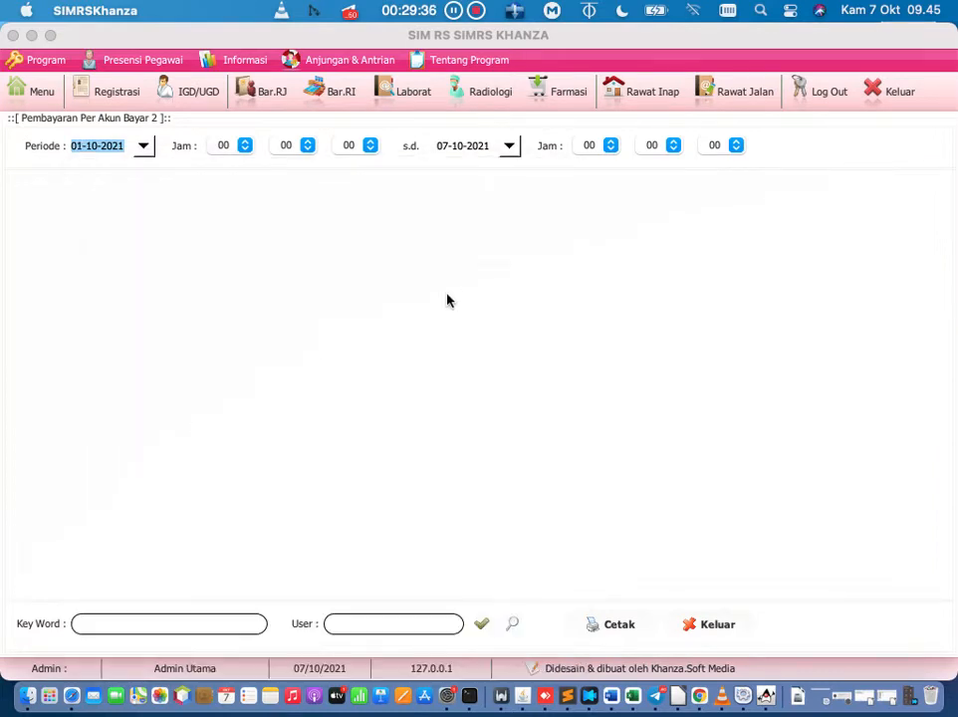
{"action": "left_click", "coordinate": [611, 148]}
{"action": "left_click_drag", "start_coordinate": [619, 176], "coordinate": [617, 220]}
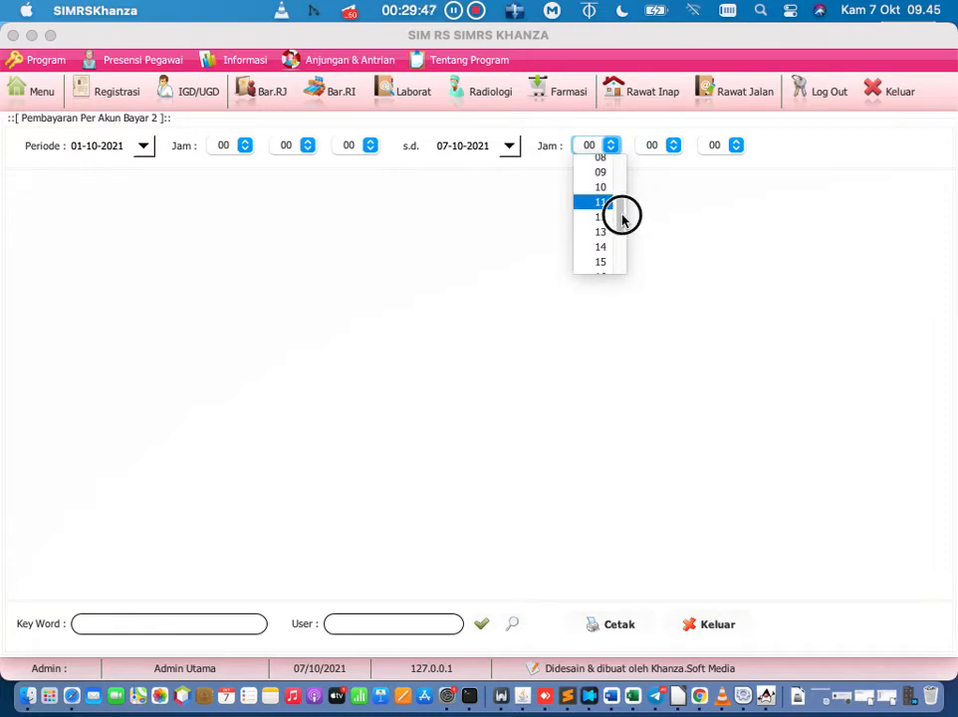
{"action": "left_click", "coordinate": [613, 189]}
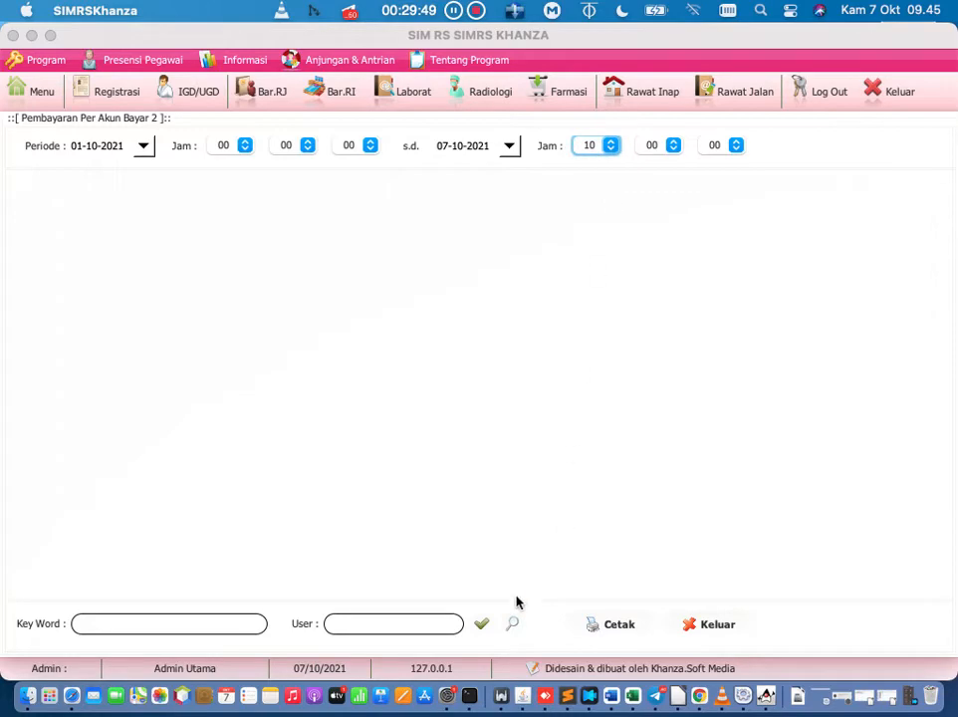
{"action": "left_click", "coordinate": [484, 624]}
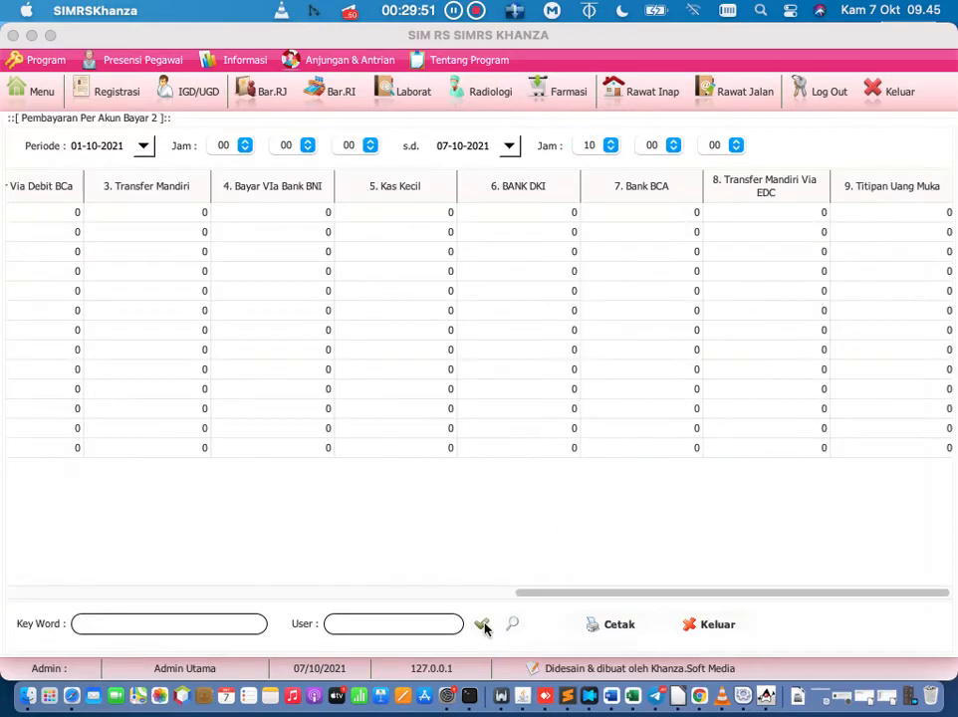
{"action": "left_click_drag", "start_coordinate": [546, 594], "coordinate": [251, 569]}
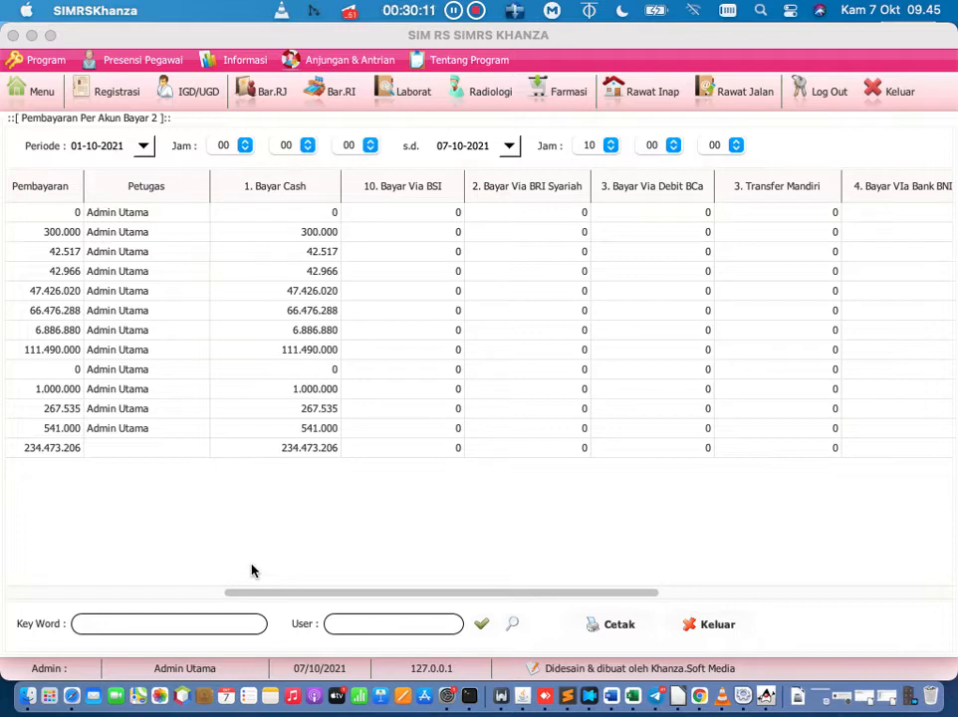
{"action": "left_click_drag", "start_coordinate": [406, 595], "coordinate": [793, 598]}
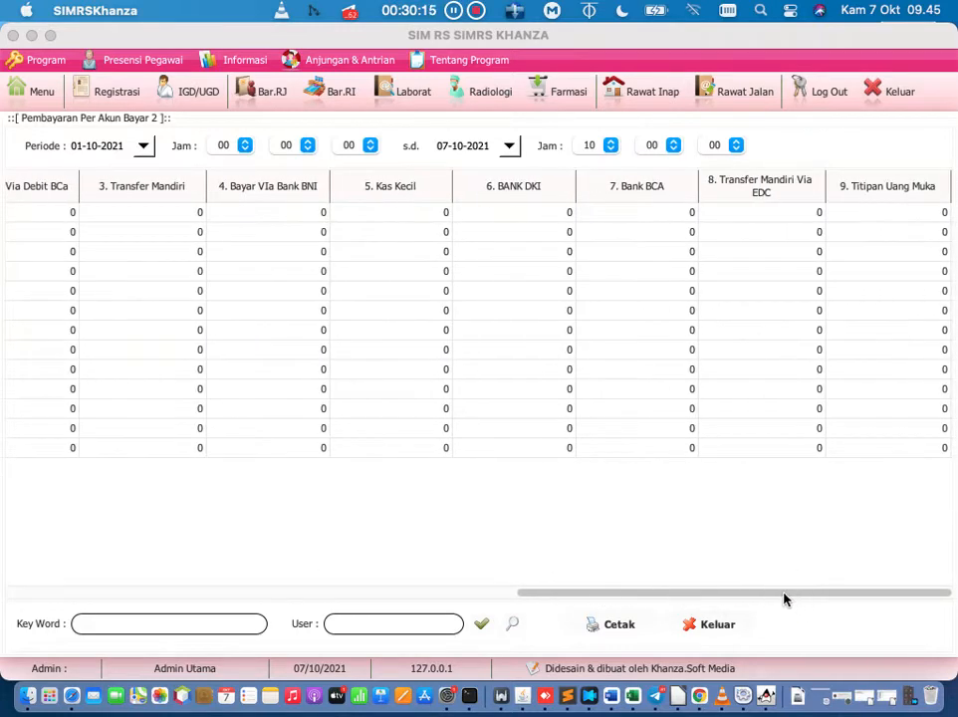
- Generate the printable Pembayaran Per Akun Bayar report, dismiss the old billing printout and show the report full screen
{"action": "left_click", "coordinate": [616, 628]}
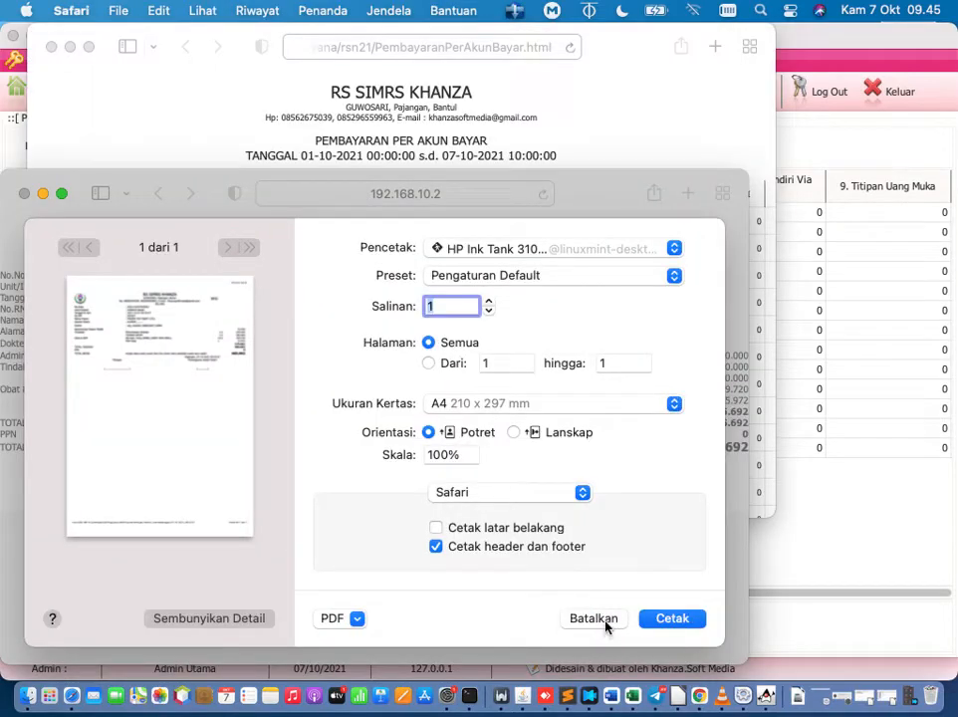
{"action": "left_click", "coordinate": [597, 620]}
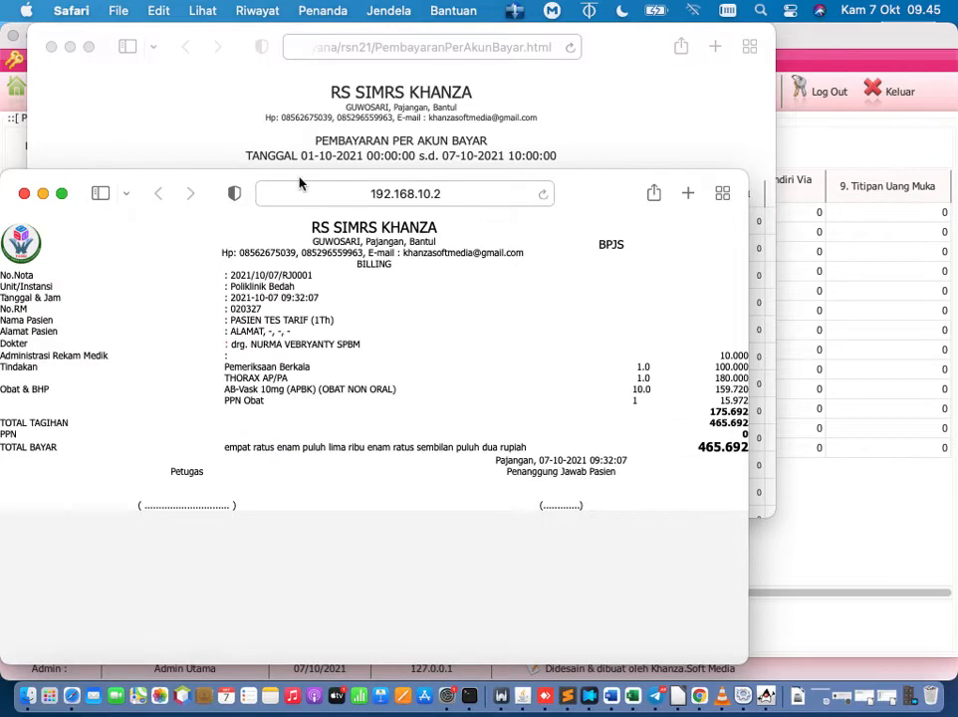
{"action": "left_click_drag", "start_coordinate": [273, 181], "coordinate": [325, 102]}
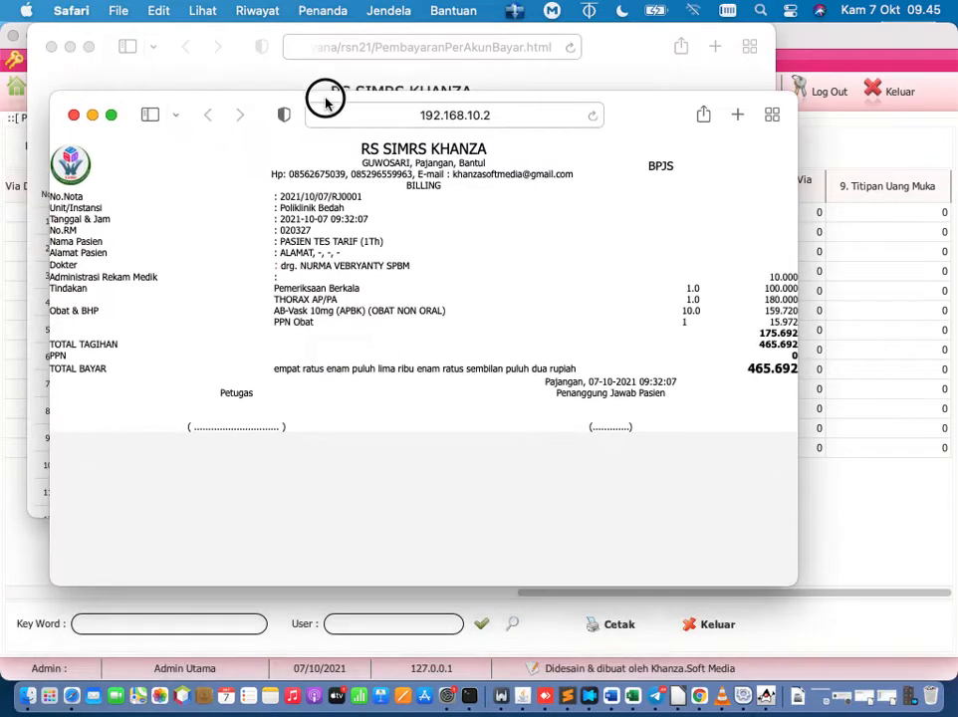
{"action": "left_click", "coordinate": [75, 116]}
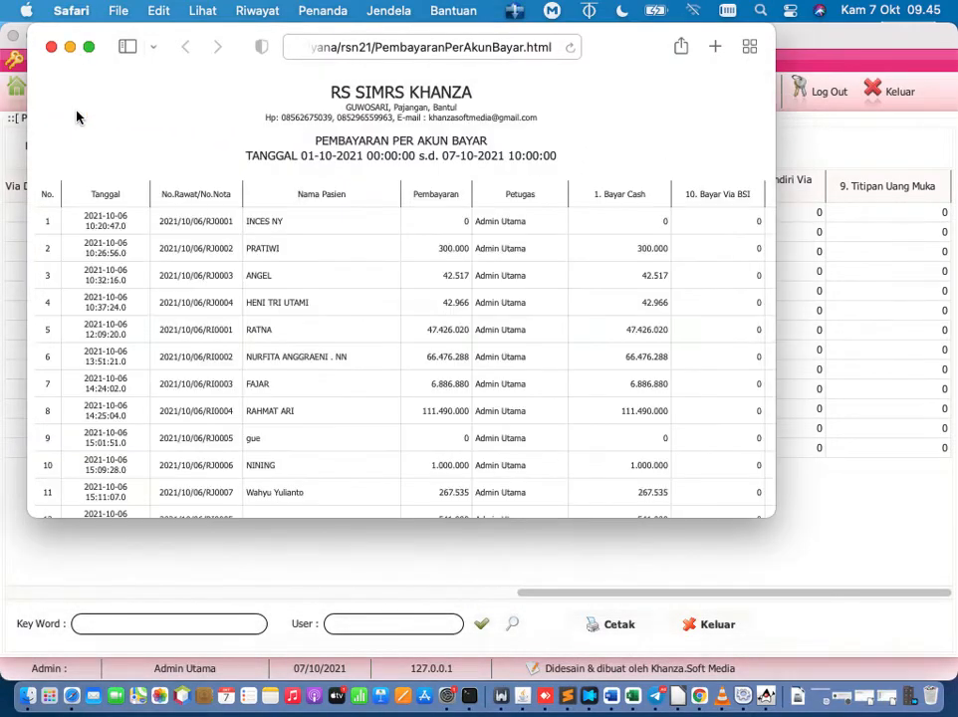
{"action": "left_click", "coordinate": [88, 46]}
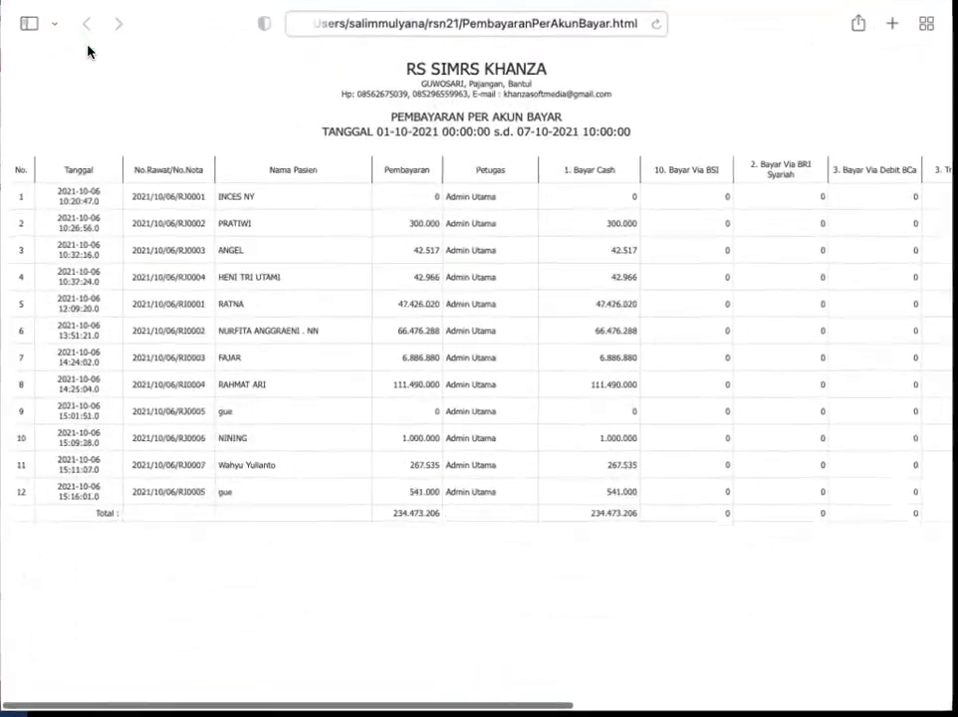
- Examine the report's payment columns from cash through the bank accounts, and close the report window
{"action": "scroll", "coordinate": [331, 279], "scroll_direction": "right", "scroll_amount": 3}
{"action": "scroll", "coordinate": [331, 279], "scroll_direction": "right", "scroll_amount": 10}
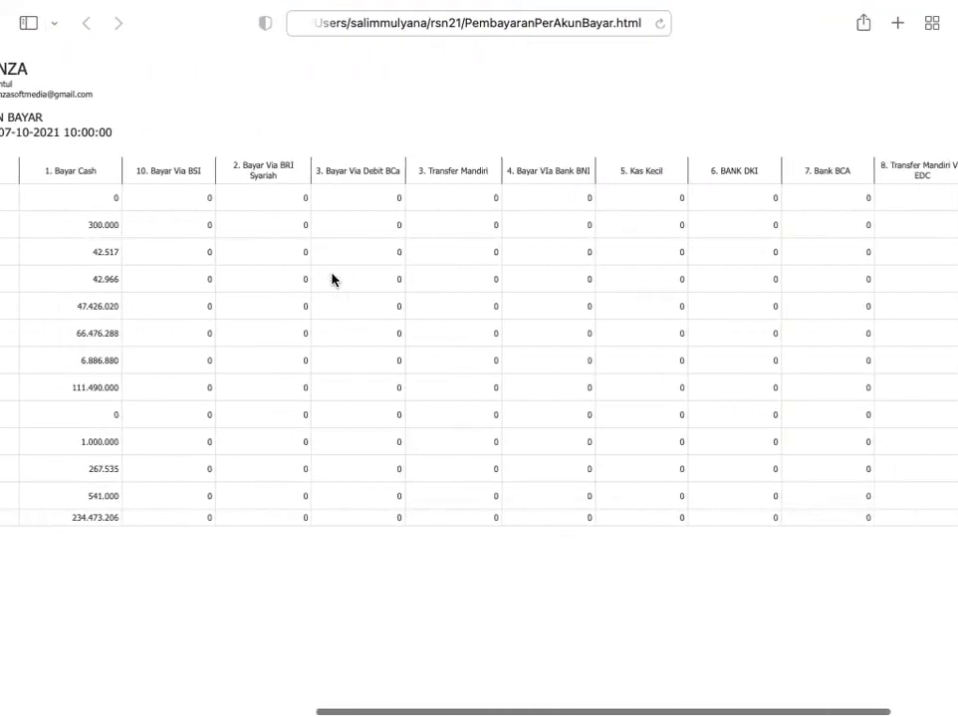
{"action": "scroll", "coordinate": [331, 279], "scroll_direction": "left", "scroll_amount": 15}
{"action": "scroll", "coordinate": [331, 278], "scroll_direction": "right", "scroll_amount": 2}
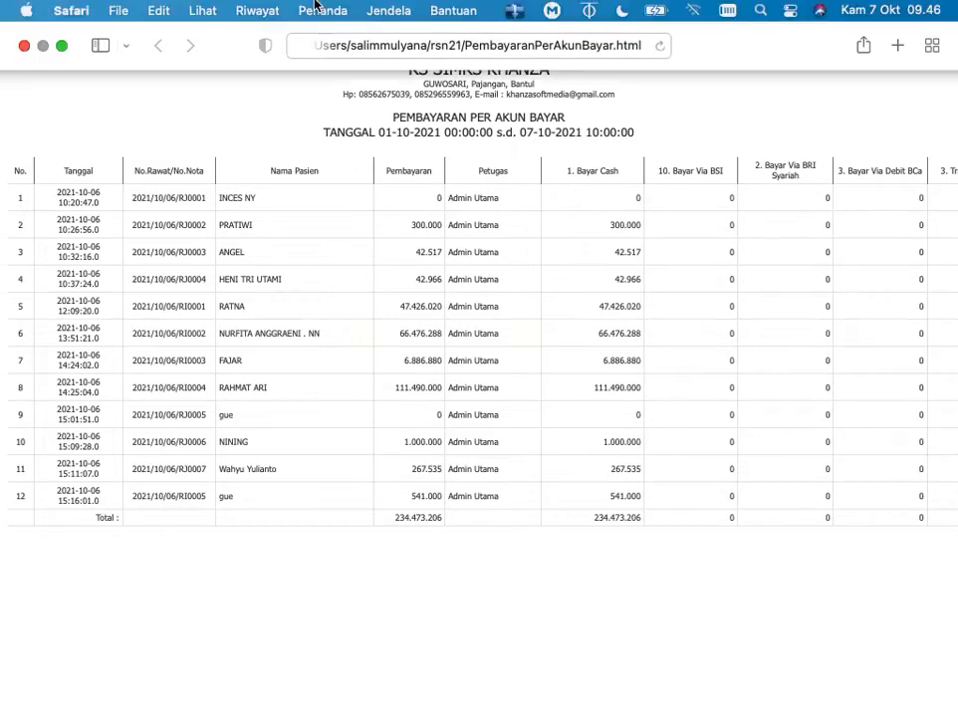
{"action": "left_click", "coordinate": [27, 45]}
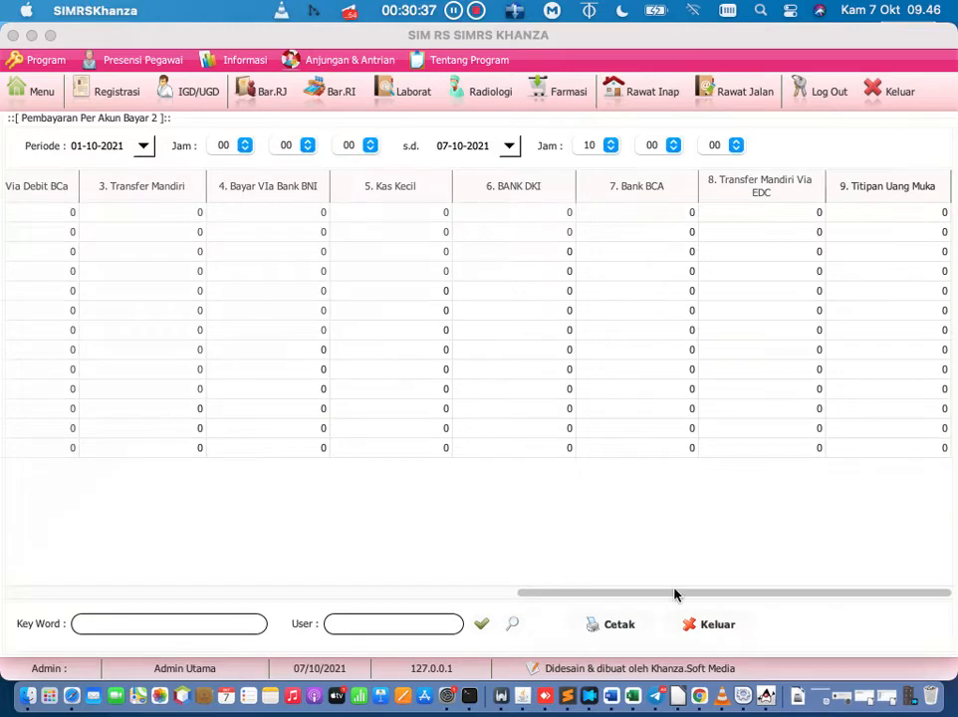
- Leave Pembayaran Per Akun Bayar 2 and show the main menu category [J] Tarif Pelayanan, Menejemen Keuangan & Akuntansi
{"action": "left_click", "coordinate": [706, 626]}
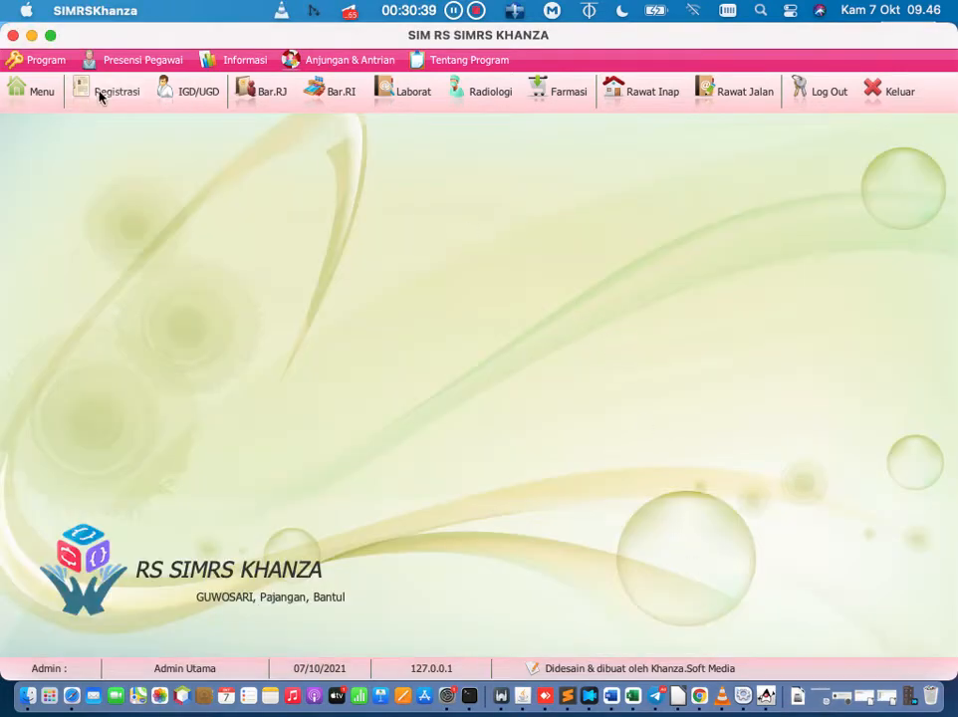
{"action": "left_click", "coordinate": [22, 91]}
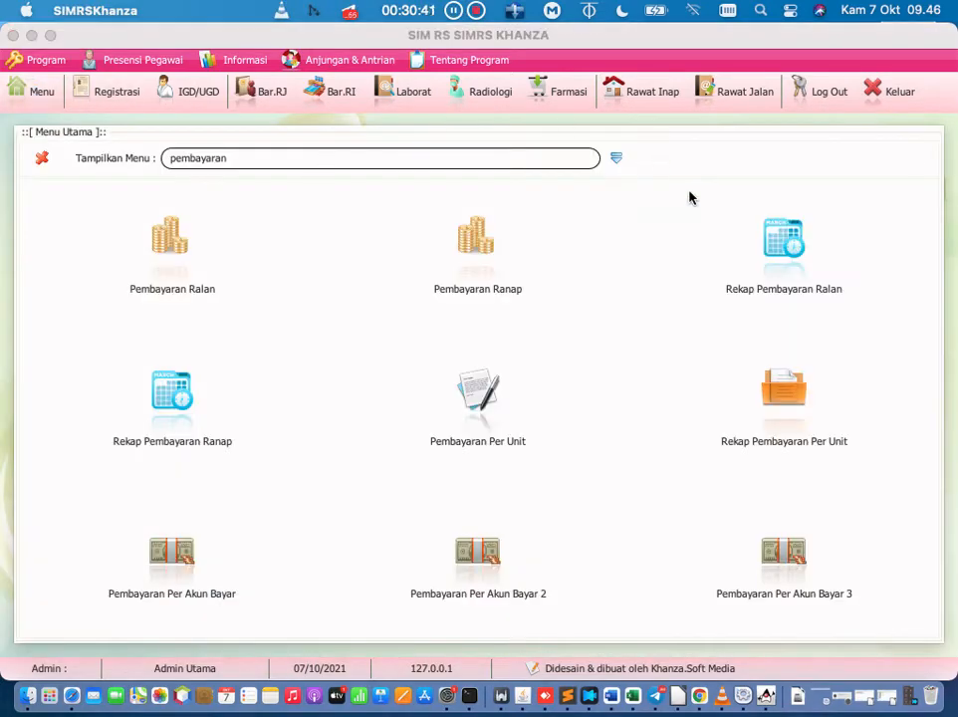
{"action": "left_click", "coordinate": [616, 159]}
{"action": "left_click", "coordinate": [584, 158]}
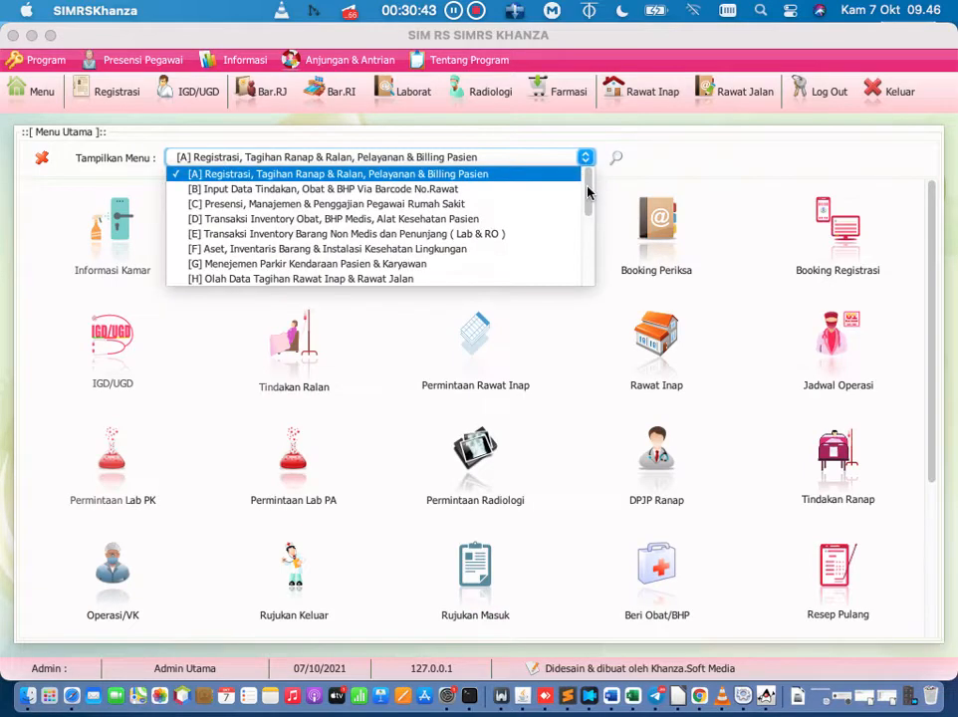
{"action": "left_click_drag", "start_coordinate": [587, 188], "coordinate": [607, 184]}
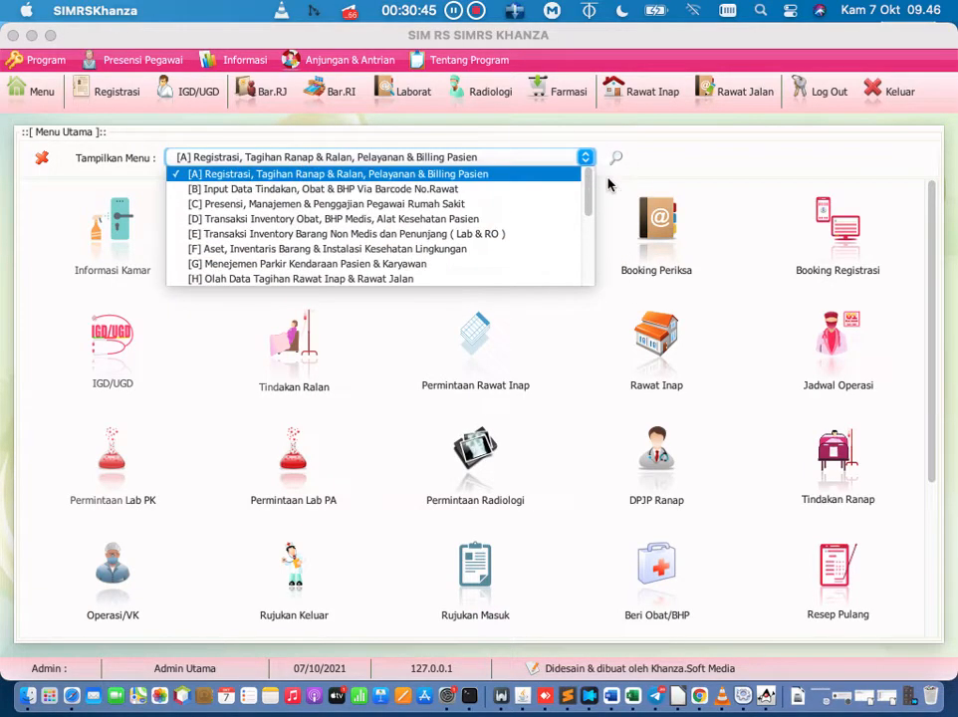
{"action": "left_click", "coordinate": [680, 141]}
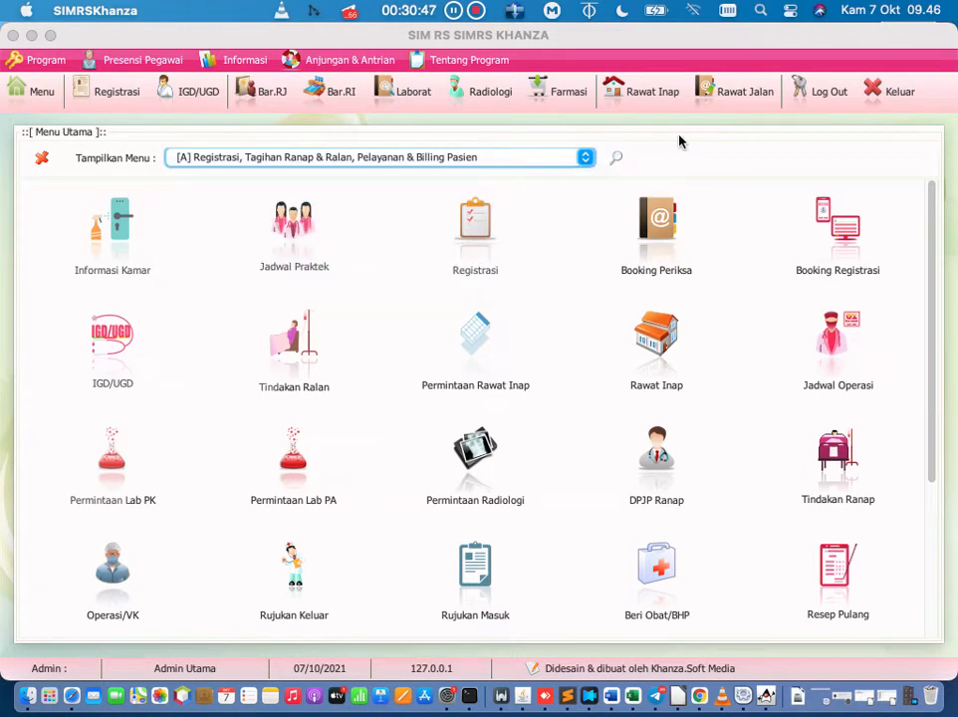
{"action": "left_click", "coordinate": [587, 159]}
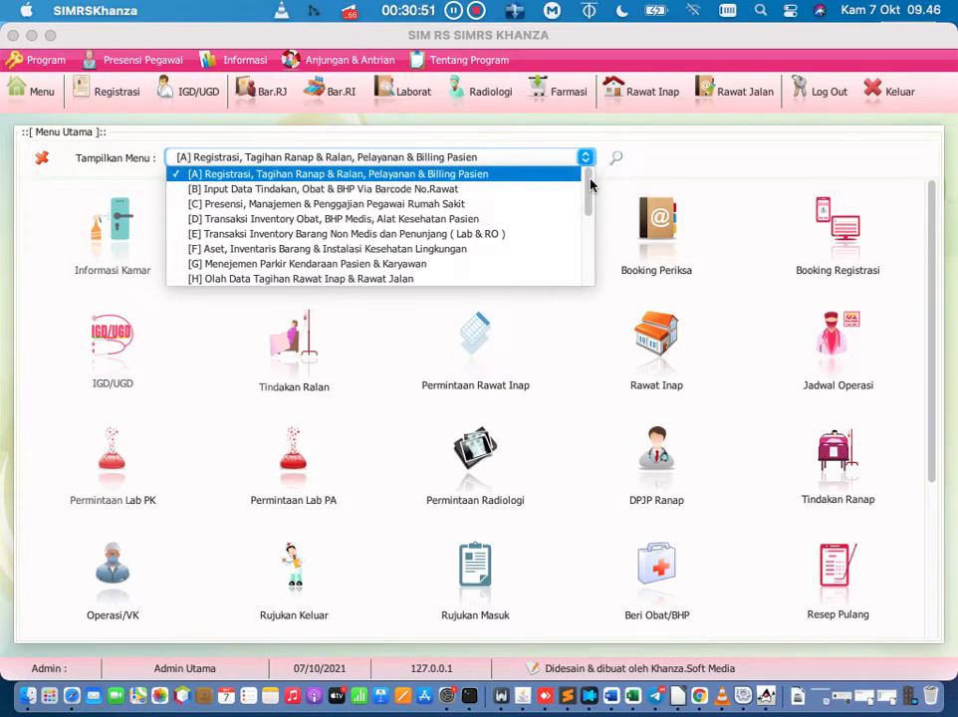
{"action": "left_click_drag", "start_coordinate": [590, 184], "coordinate": [593, 209]}
{"action": "left_click", "coordinate": [509, 259]}
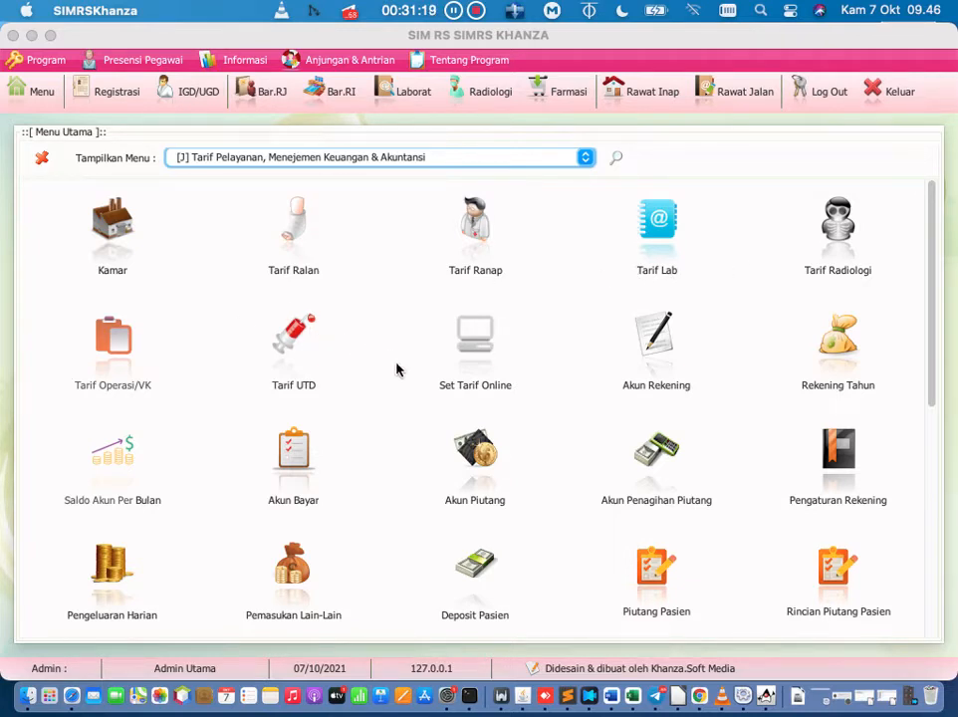
- Open Akun Rekening and look over the cash and bank accounts in the chart of accounts
{"action": "left_click", "coordinate": [653, 344]}
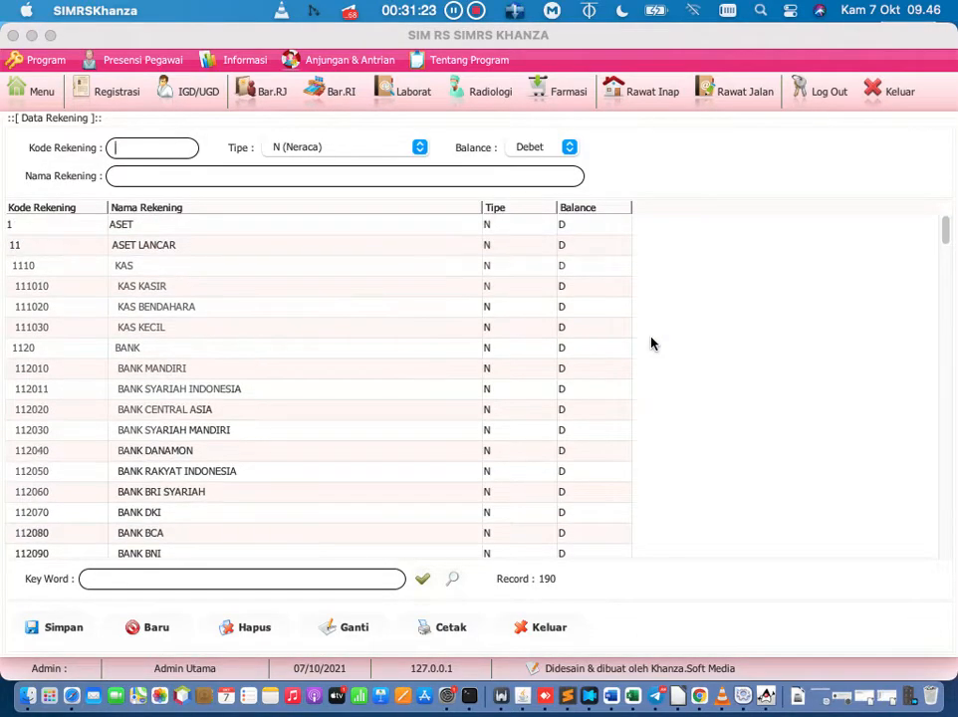
{"action": "scroll", "coordinate": [651, 344], "scroll_direction": "down", "scroll_amount": 3}
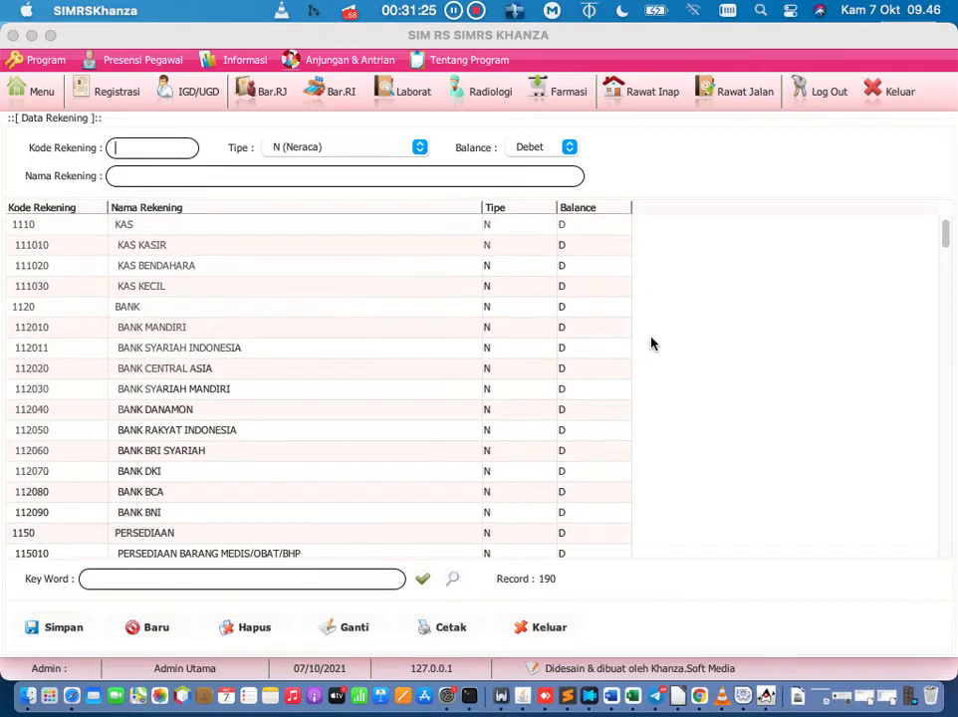
{"action": "scroll", "coordinate": [651, 344], "scroll_direction": "up", "scroll_amount": 3}
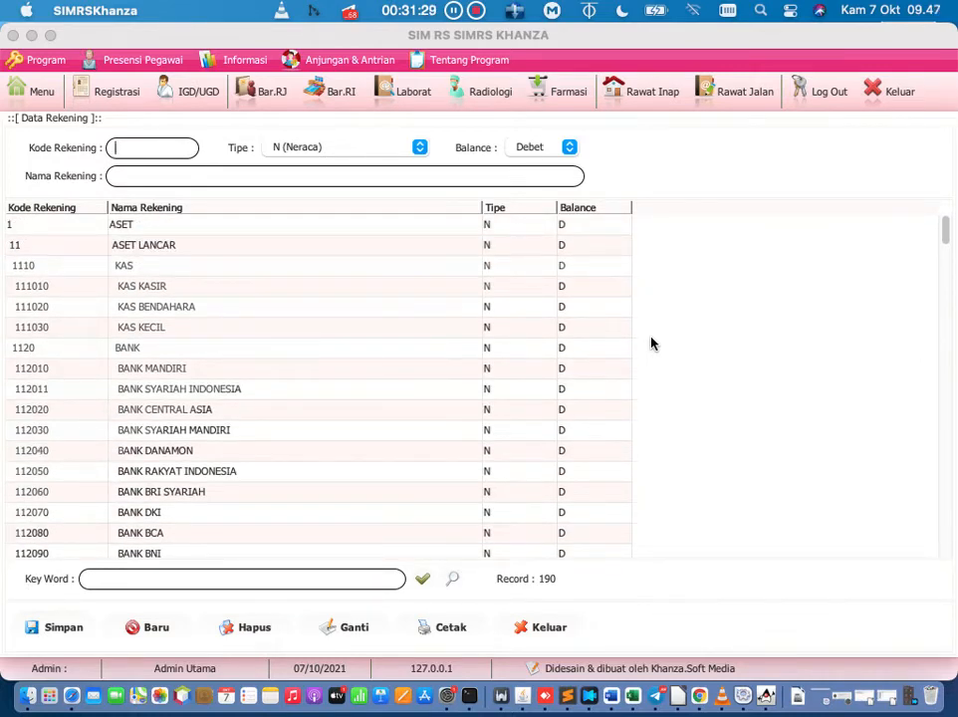
- Fill in sub-account 112001 "BANK JATENG" (N Neraca, Debet) under BANK, close the form and refresh the account list
{"action": "left_click", "coordinate": [135, 349]}
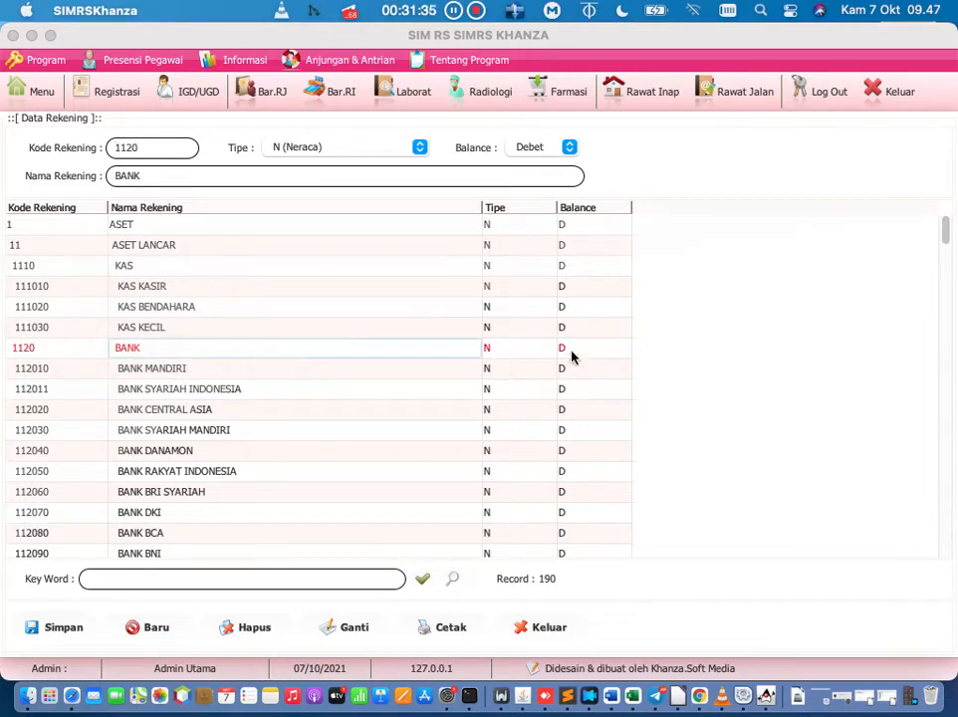
{"action": "right_click", "coordinate": [262, 353]}
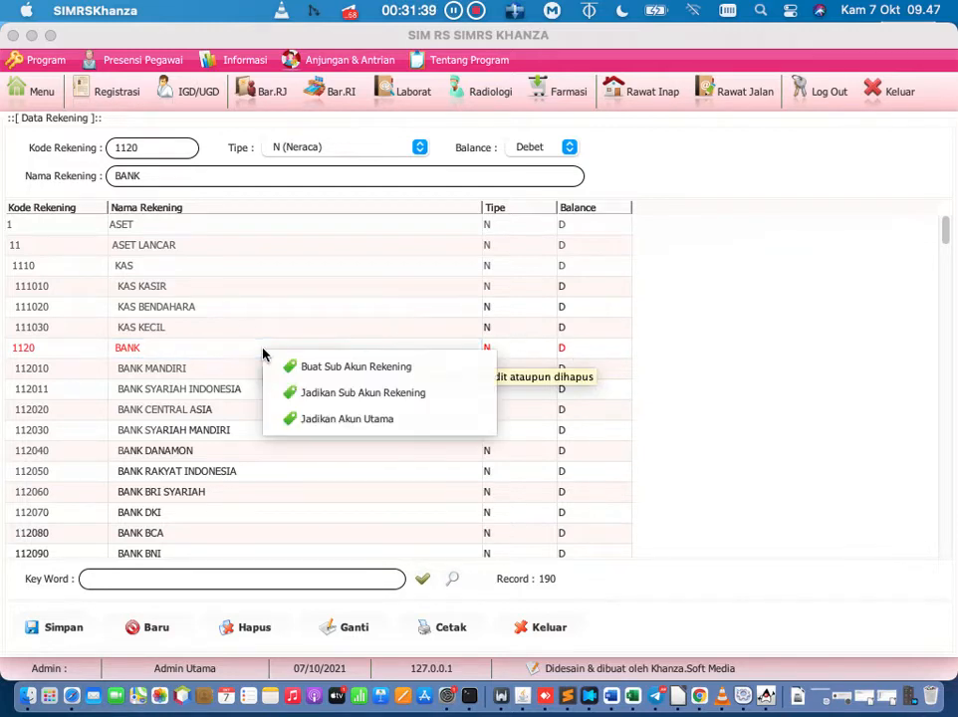
{"action": "left_click", "coordinate": [307, 367]}
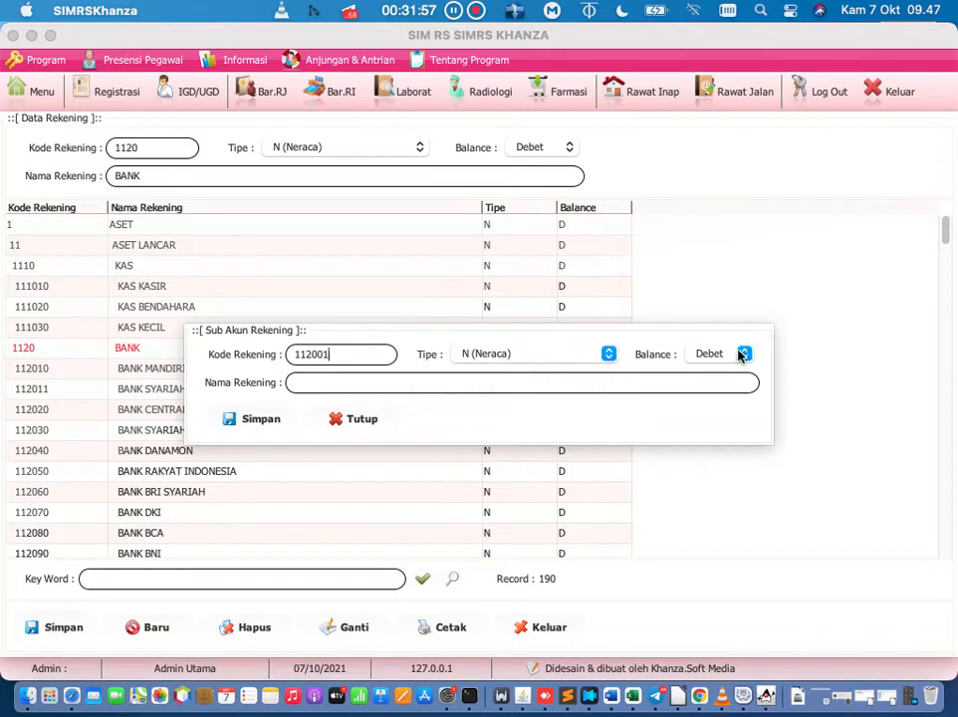
{"action": "left_click", "coordinate": [659, 381]}
{"action": "type", "text": "BANK "}
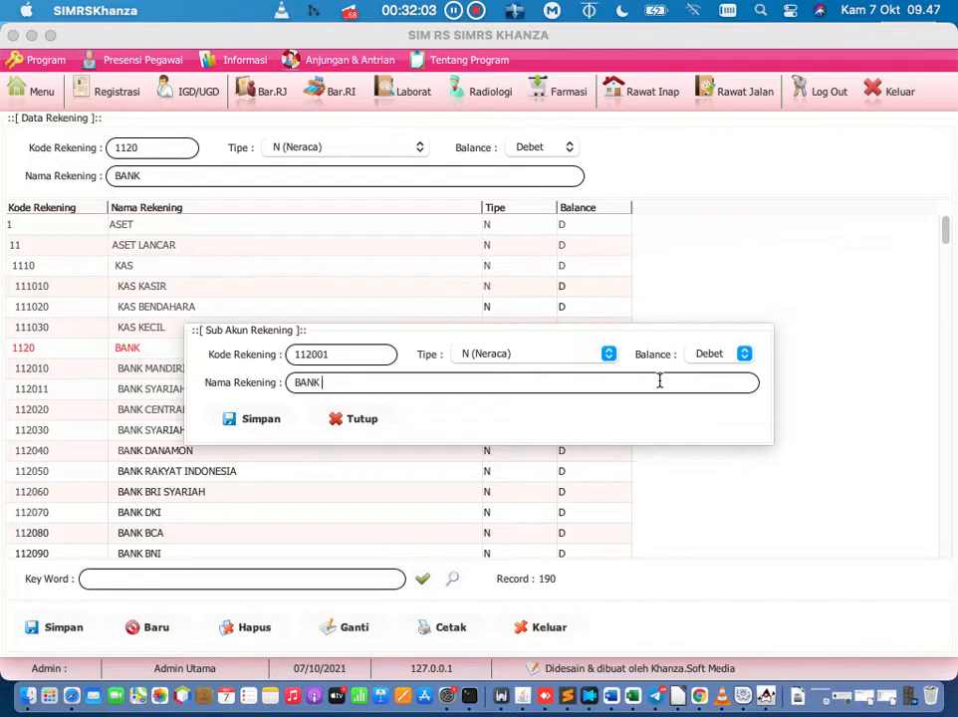
{"action": "type", "text": "JATENG"}
{"action": "left_click", "coordinate": [361, 422]}
{"action": "left_click", "coordinate": [422, 578]}
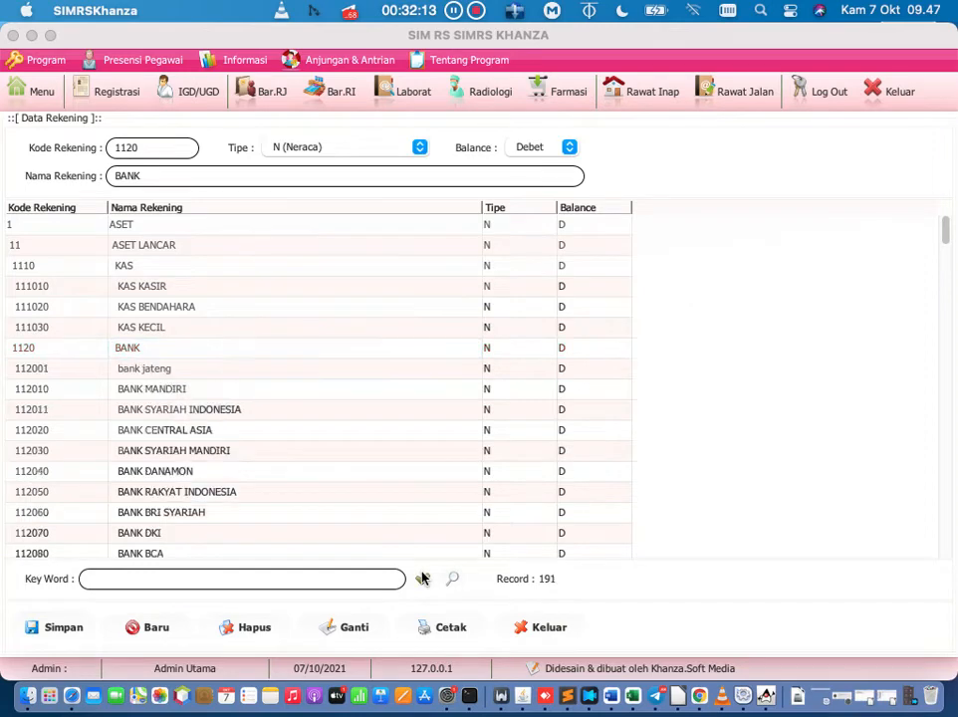
- Refresh the account list and delete the BANK BNI account with code 112002
{"action": "left_click", "coordinate": [422, 578]}
{"action": "left_click", "coordinate": [180, 370]}
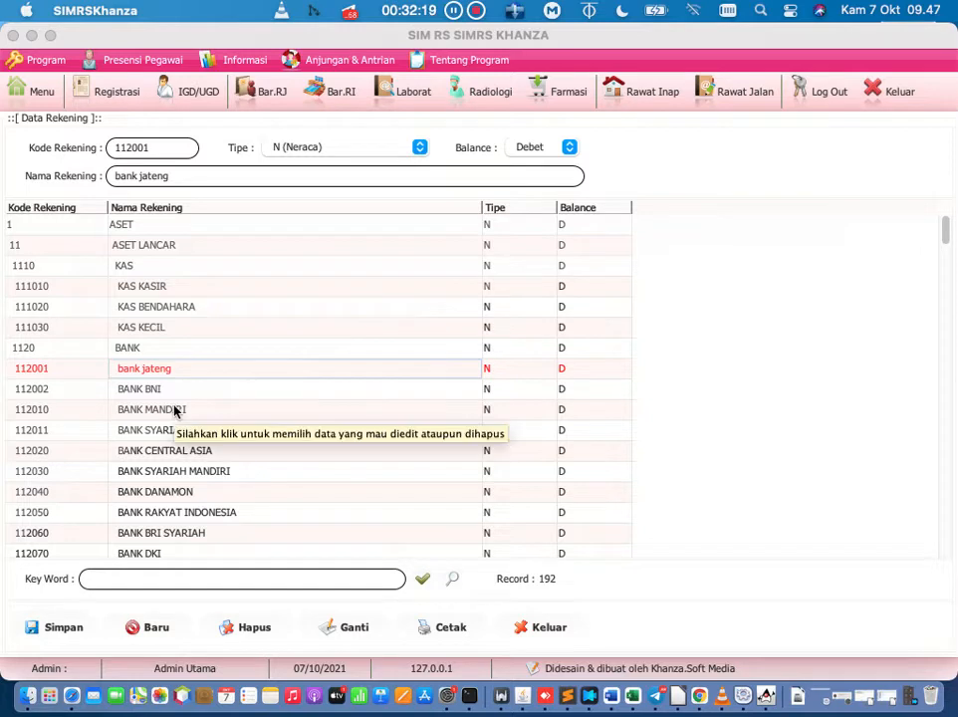
{"action": "left_click", "coordinate": [97, 399]}
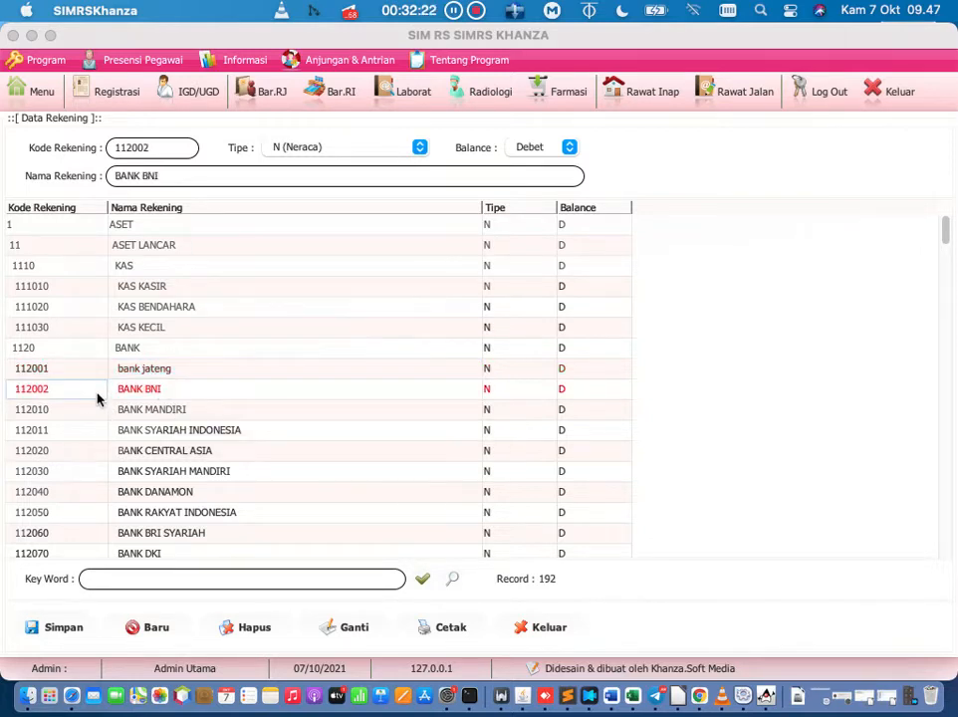
{"action": "left_click", "coordinate": [251, 629]}
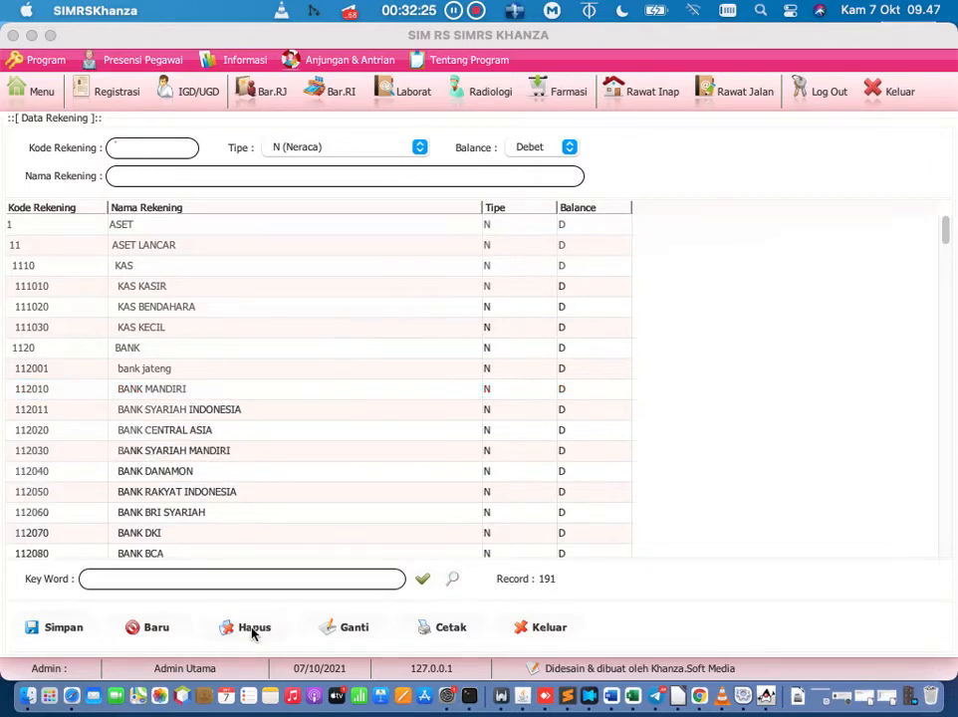
- Try to delete the BANK MANDIRI account 112010 and dismiss the message
{"action": "left_click", "coordinate": [160, 392]}
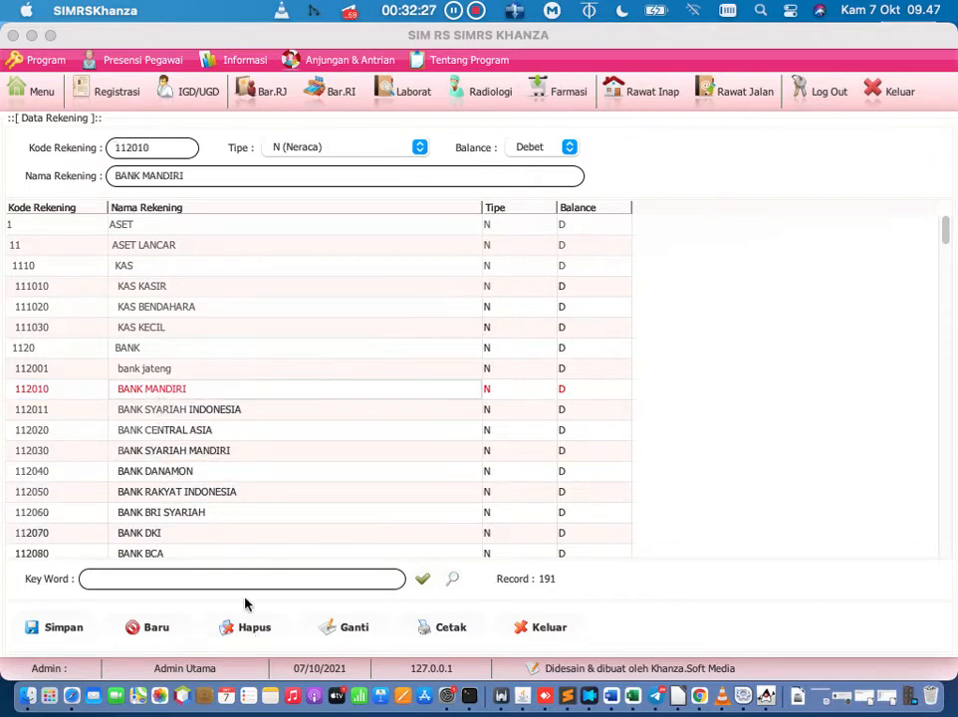
{"action": "left_click", "coordinate": [246, 628]}
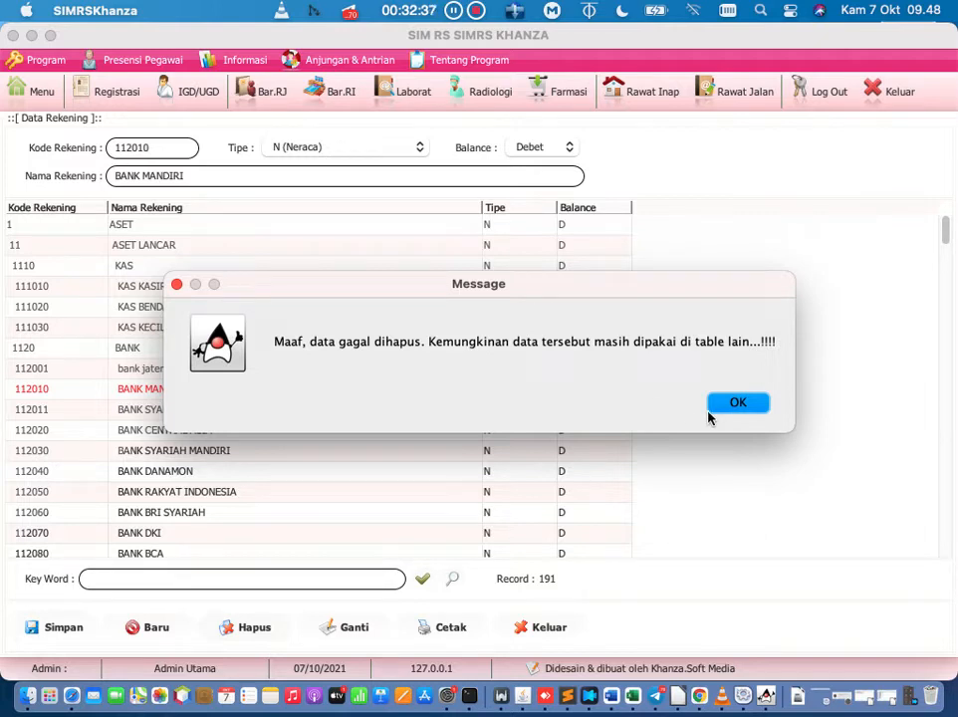
{"action": "left_click", "coordinate": [759, 403]}
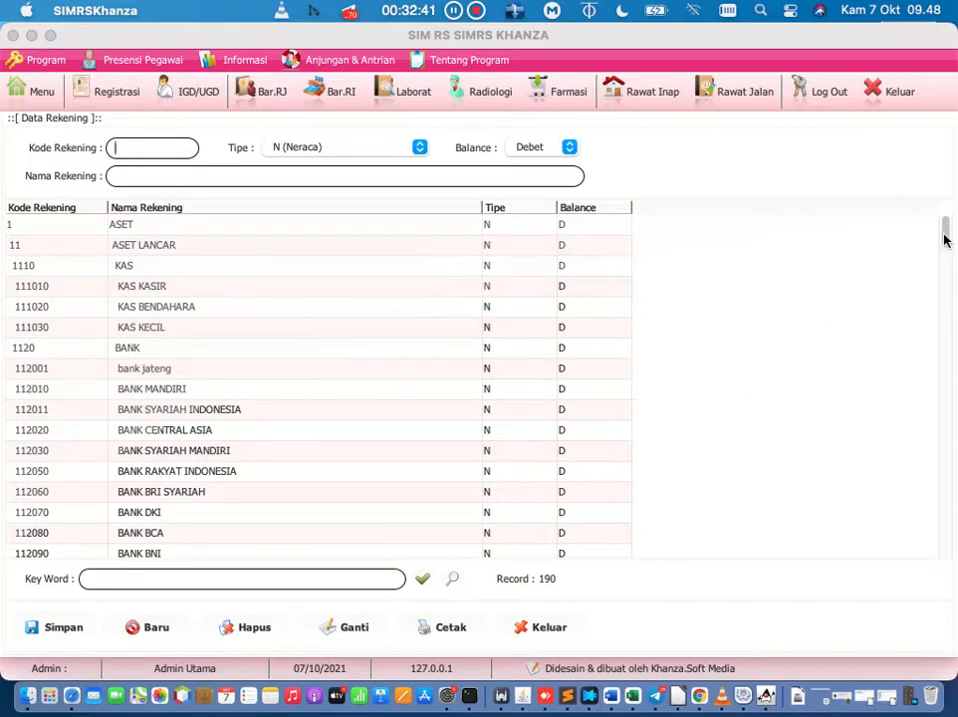
- Switch to Finder, open BUKU BESAR.xlsx in Excel, dismiss the circular reference warning and show the workbook full screen
{"action": "left_click_drag", "start_coordinate": [946, 239], "coordinate": [948, 274]}
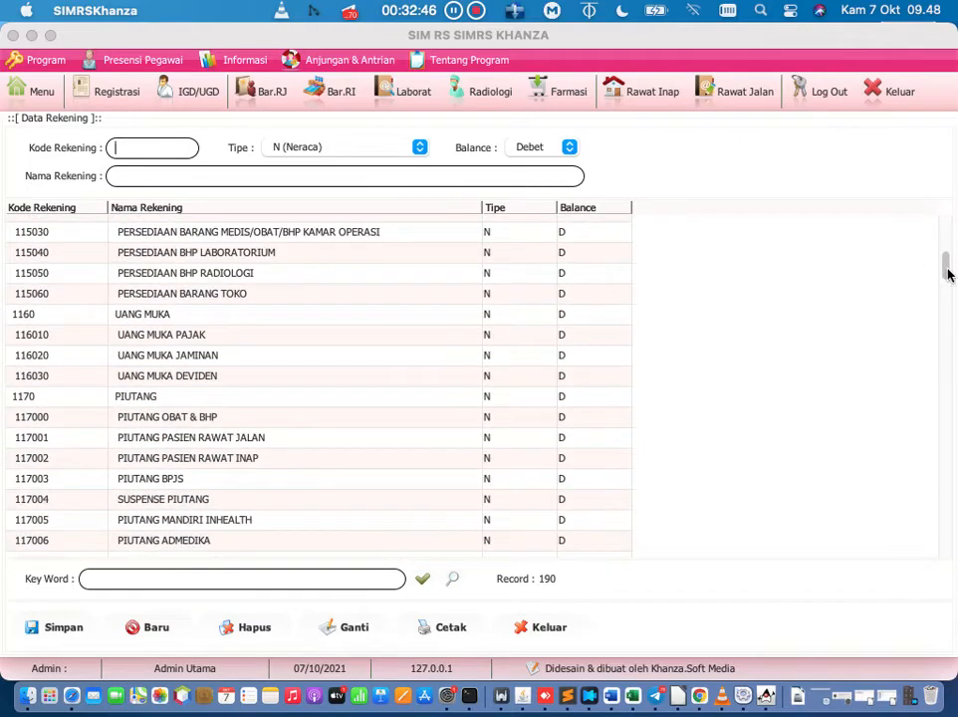
{"action": "left_click", "coordinate": [28, 695]}
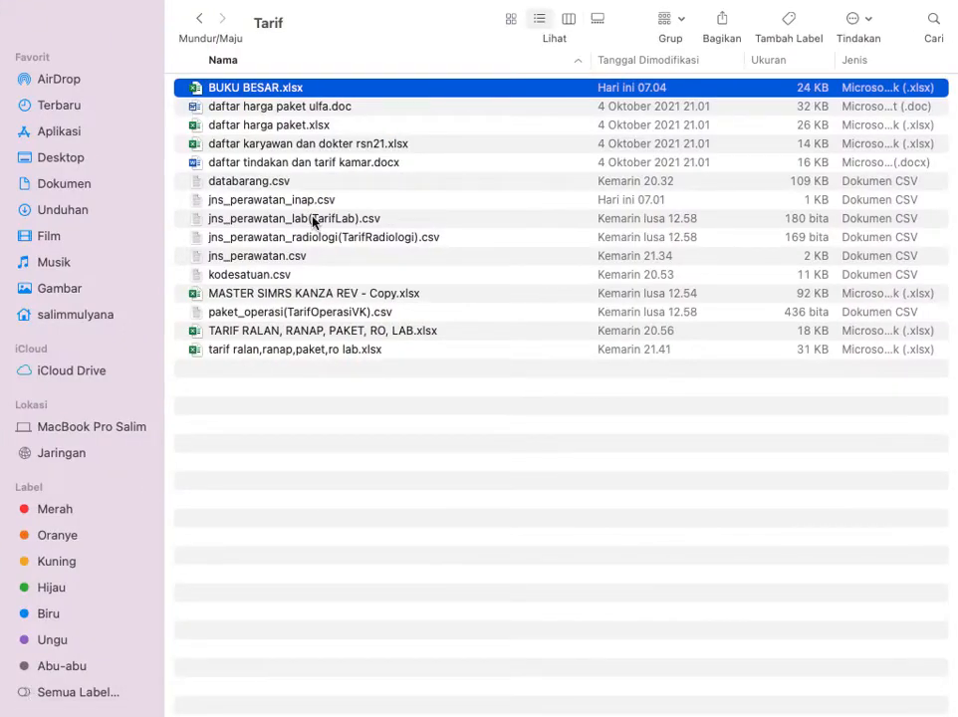
{"action": "double_click", "coordinate": [336, 90]}
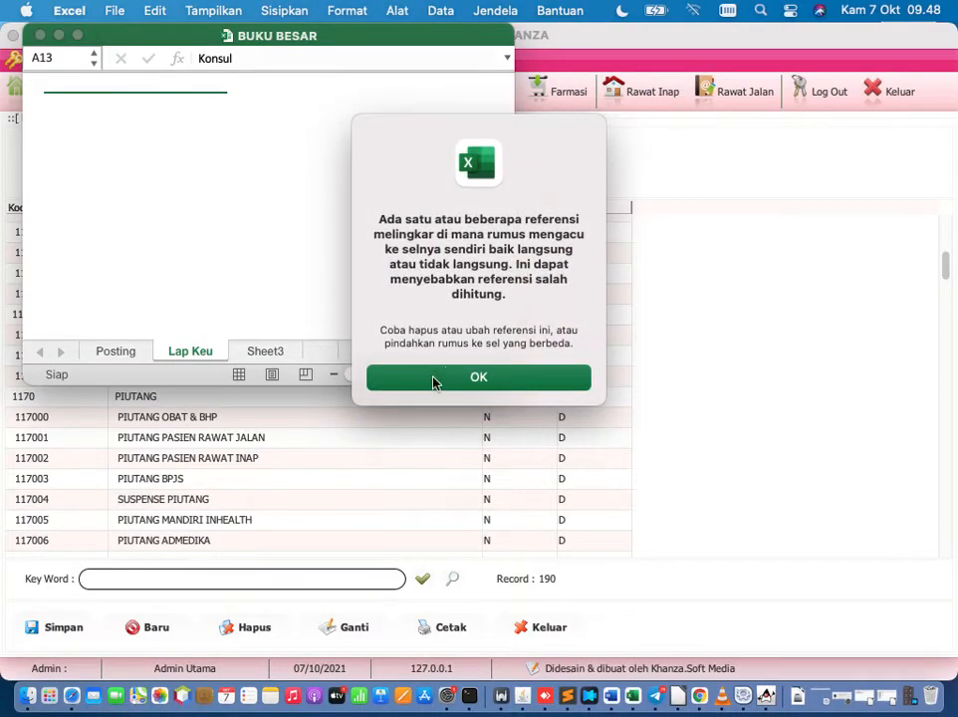
{"action": "left_click", "coordinate": [433, 379]}
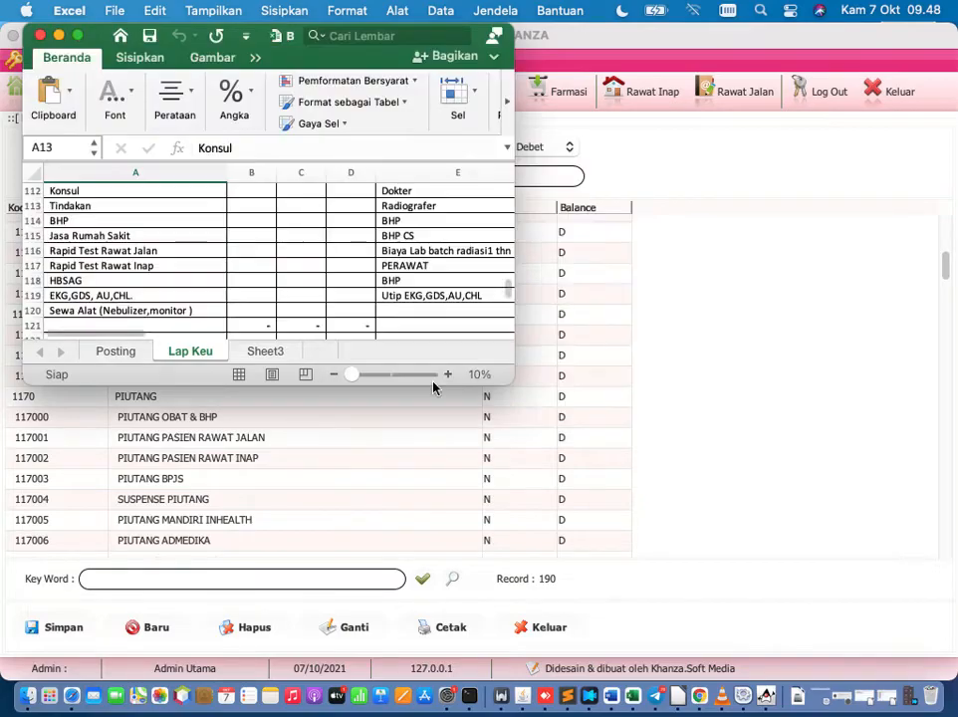
{"action": "left_click", "coordinate": [77, 35]}
- Look over the Lap Keu sheet and the hospital cost items and codes on the Posting sheet
{"action": "scroll", "coordinate": [315, 309], "scroll_direction": "up", "scroll_amount": 20}
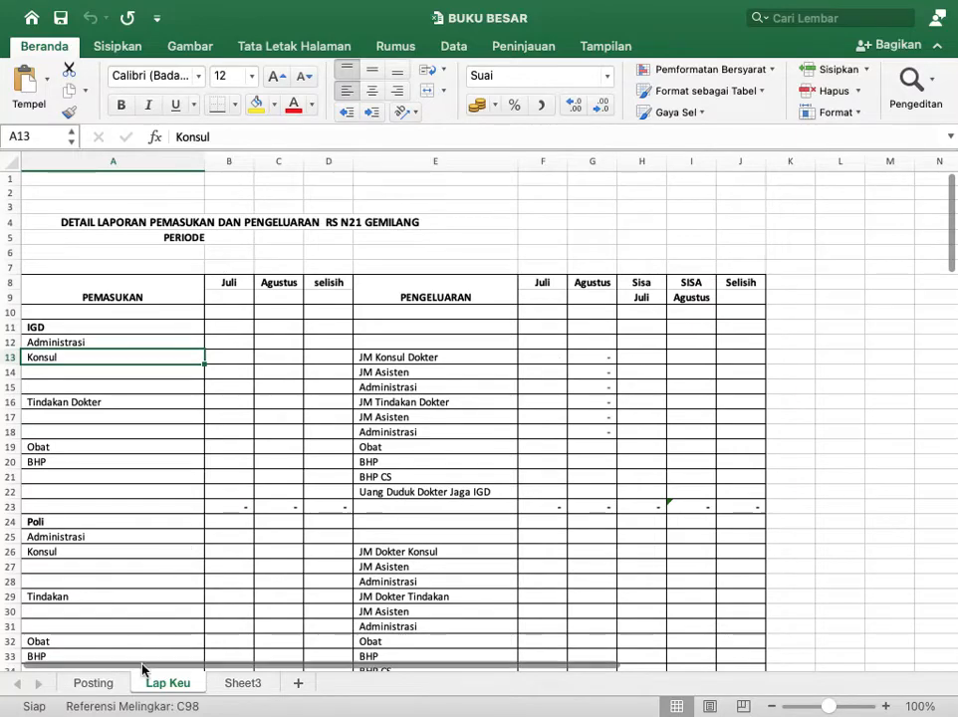
{"action": "left_click", "coordinate": [112, 677]}
{"action": "scroll", "coordinate": [182, 515], "scroll_direction": "up", "scroll_amount": 10}
{"action": "scroll", "coordinate": [182, 514], "scroll_direction": "up", "scroll_amount": 11}
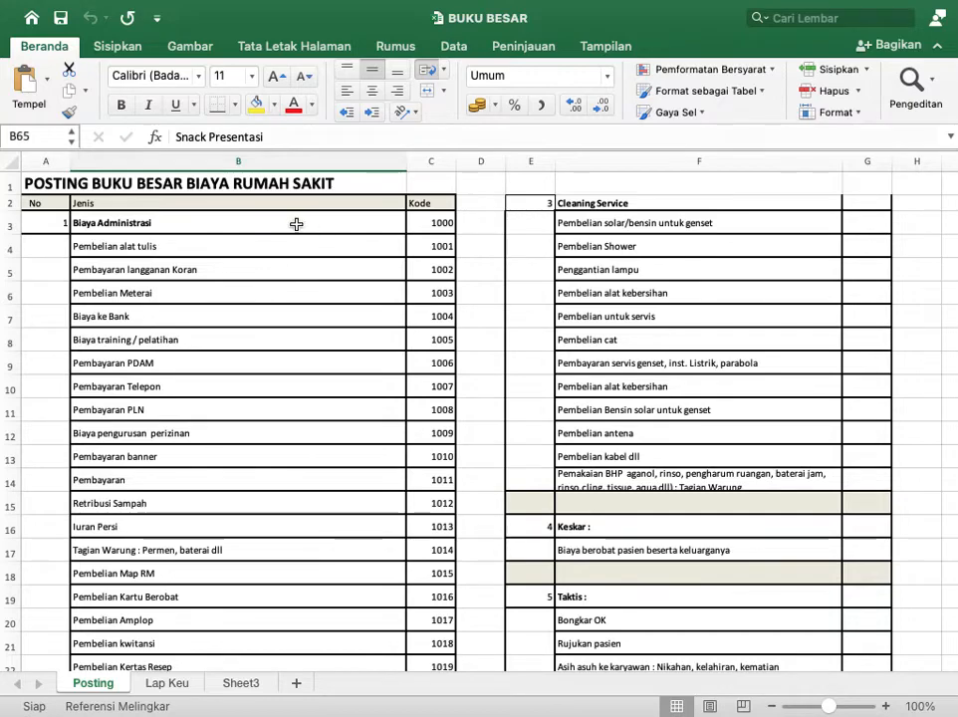
- Return to SIMRS Khanza and start a sub-account with code 530101 under account 53 BIAYA OPERASIONAL LAIN - LAIN
{"action": "key", "text": "ctrl+Up"}
{"action": "left_click", "coordinate": [786, 304]}
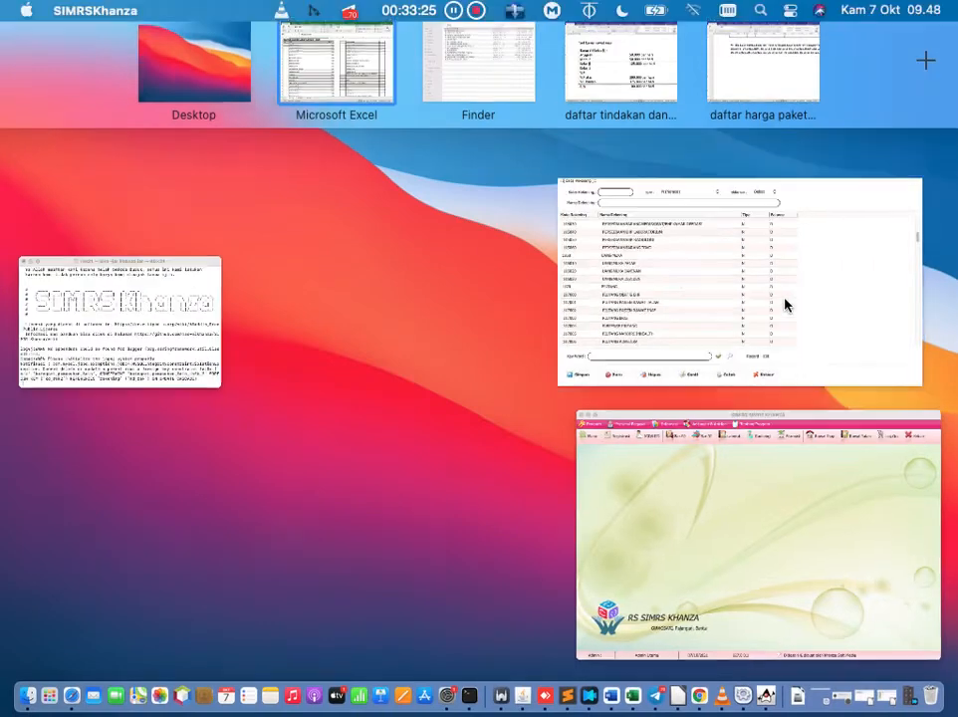
{"action": "left_click_drag", "start_coordinate": [942, 266], "coordinate": [947, 421]}
{"action": "left_click_drag", "start_coordinate": [948, 429], "coordinate": [947, 515]}
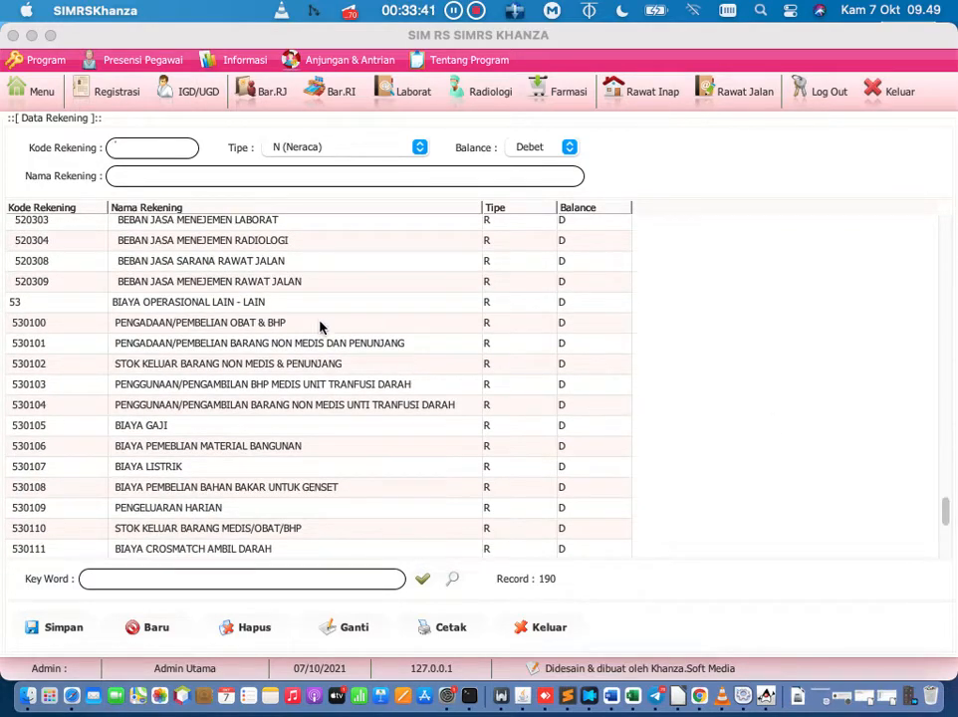
{"action": "left_click", "coordinate": [195, 307]}
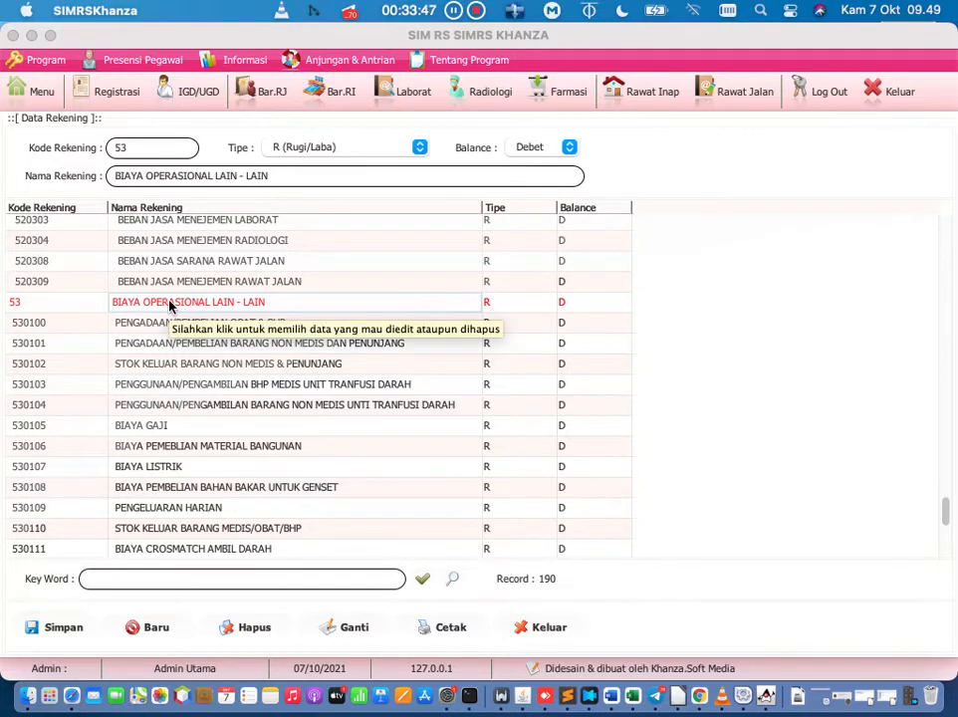
{"action": "right_click", "coordinate": [170, 306]}
{"action": "left_click", "coordinate": [194, 319]}
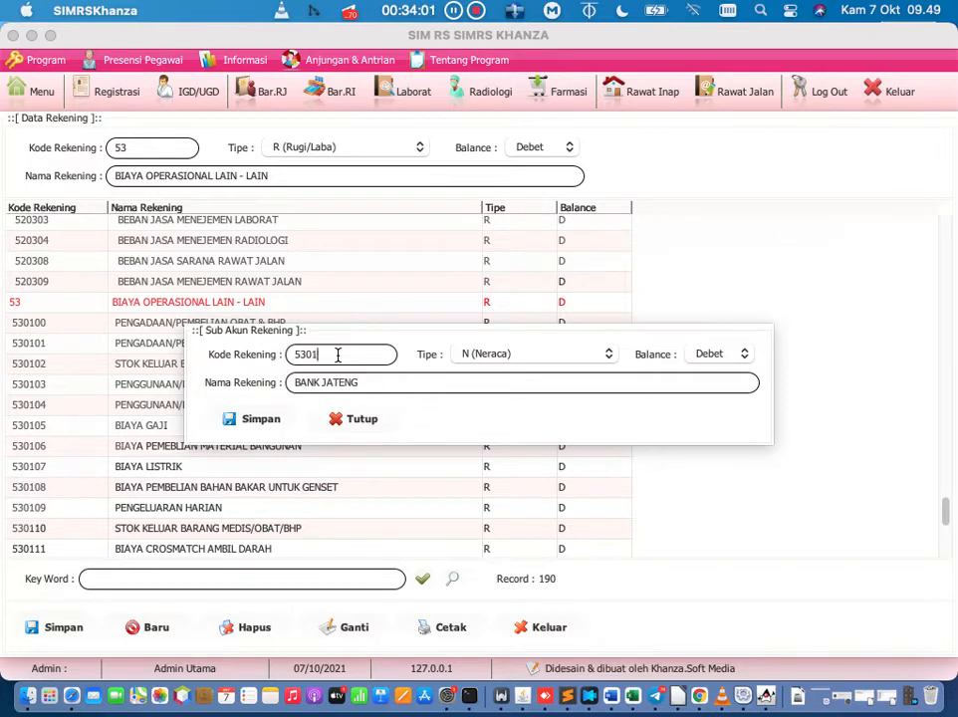
{"action": "type", "text": "01"}
{"action": "left_click", "coordinate": [378, 383]}
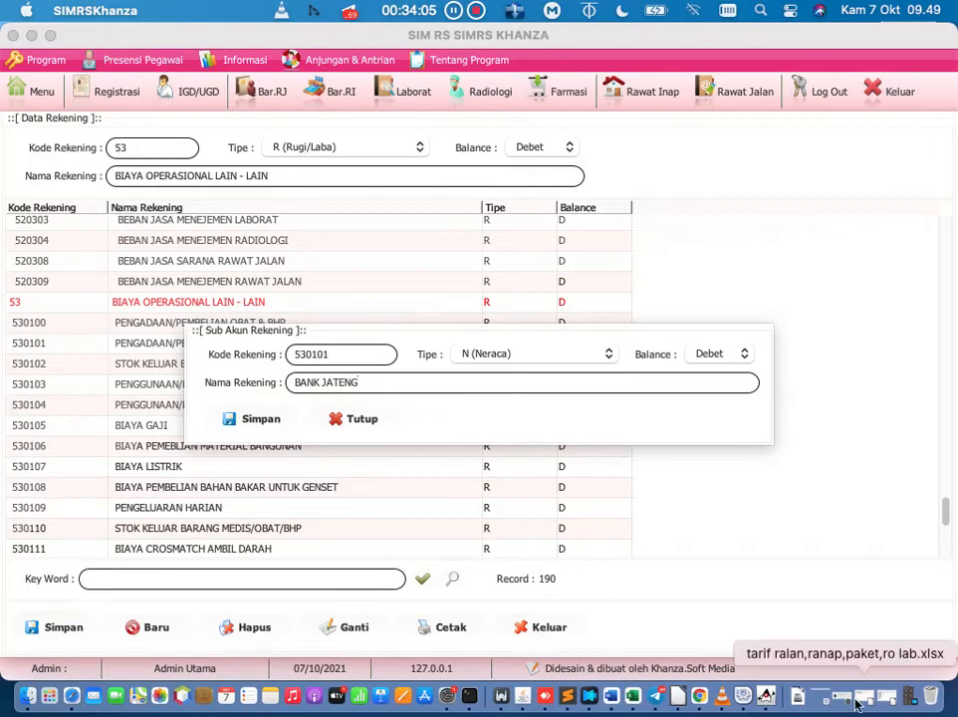
- Check the cost item in the BUKU BESAR workbook and replace the sub-account's name with BIAYA ADMINISTRASI
{"action": "left_click", "coordinate": [632, 700]}
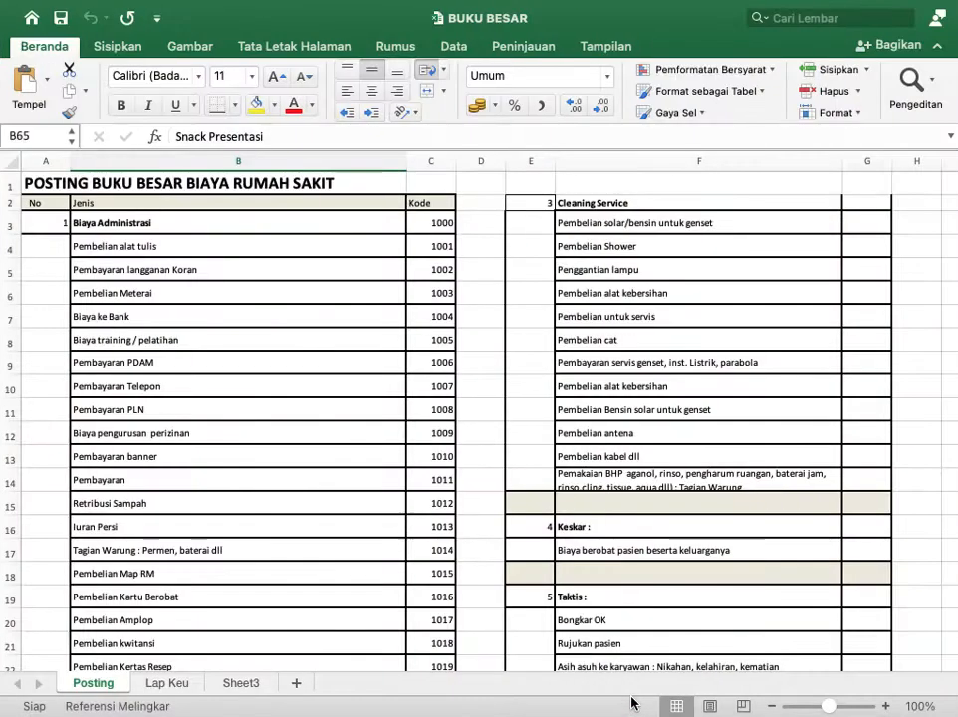
{"action": "key", "text": "ctrl+Up"}
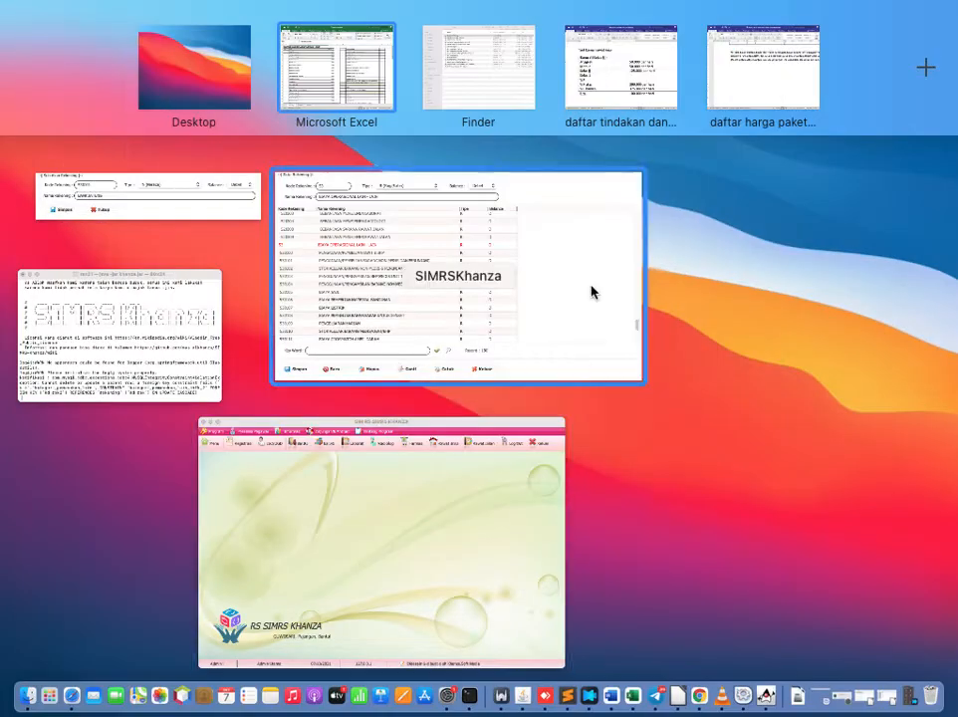
{"action": "left_click", "coordinate": [590, 291]}
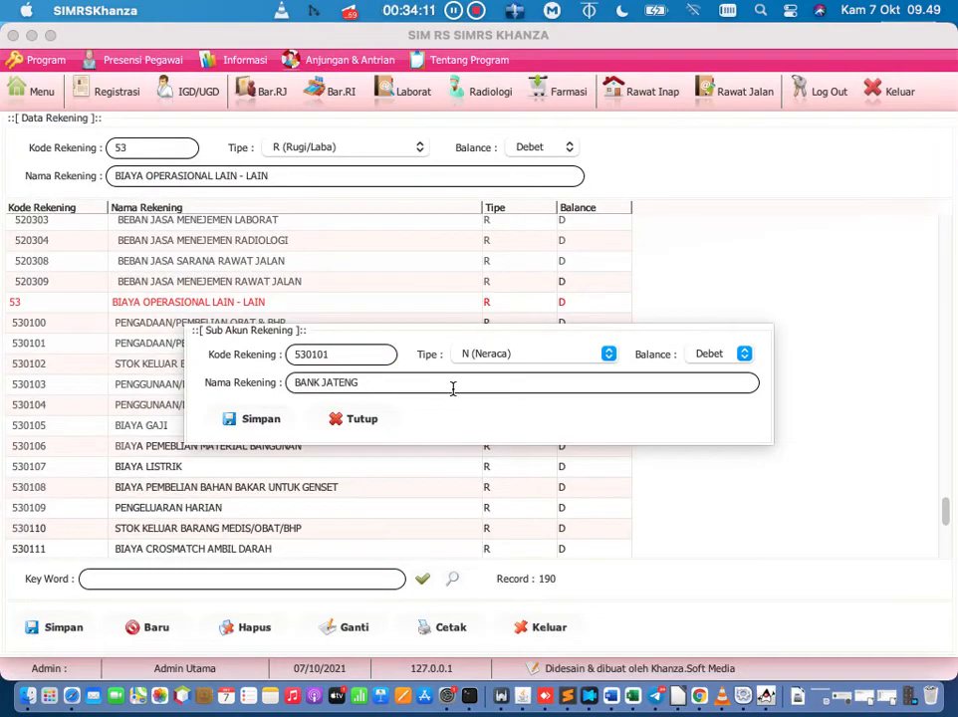
{"action": "left_click", "coordinate": [427, 388]}
{"action": "left_click", "coordinate": [329, 360]}
{"action": "left_click", "coordinate": [367, 382]}
{"action": "left_click", "coordinate": [233, 369]}
{"action": "key", "text": "BackSpace"}
{"action": "key", "text": "BackSpace"}
{"action": "key", "text": "BackSpace"}
{"action": "key", "text": "BackSpace"}
{"action": "key", "text": "BackSpace"}
{"action": "key", "text": "BackSpace"}
{"action": "key", "text": "BackSpace"}
{"action": "key", "text": "BackSpace"}
{"action": "key", "text": "BackSpace"}
{"action": "key", "text": "BackSpace"}
{"action": "key", "text": "BackSpace"}
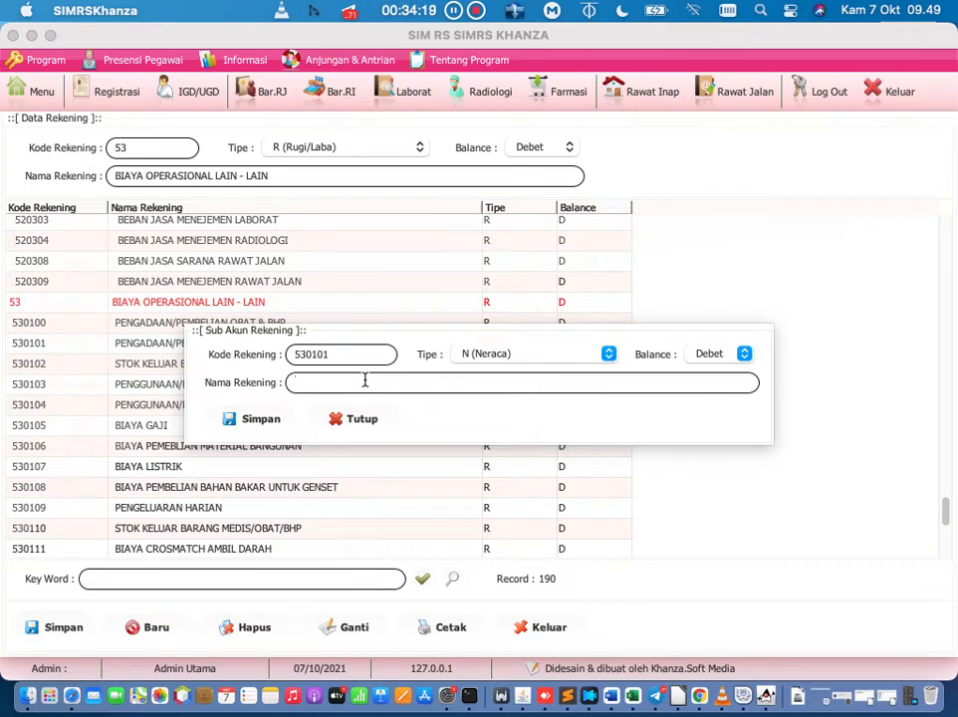
{"action": "type", "text": "BIAYA ADMINIS"}
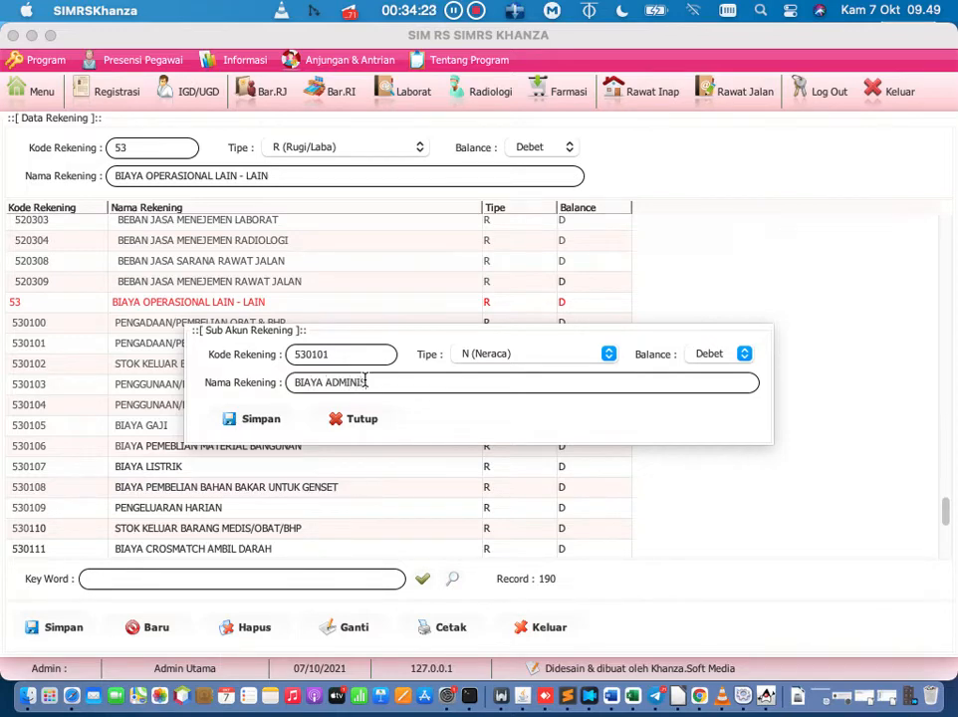
{"action": "type", "text": "TRASI"}
- Set the sub-account's type to R (Rugi/Laba), try to save it under code 530101 and dismiss the message
{"action": "left_click", "coordinate": [579, 356]}
{"action": "left_click", "coordinate": [570, 368]}
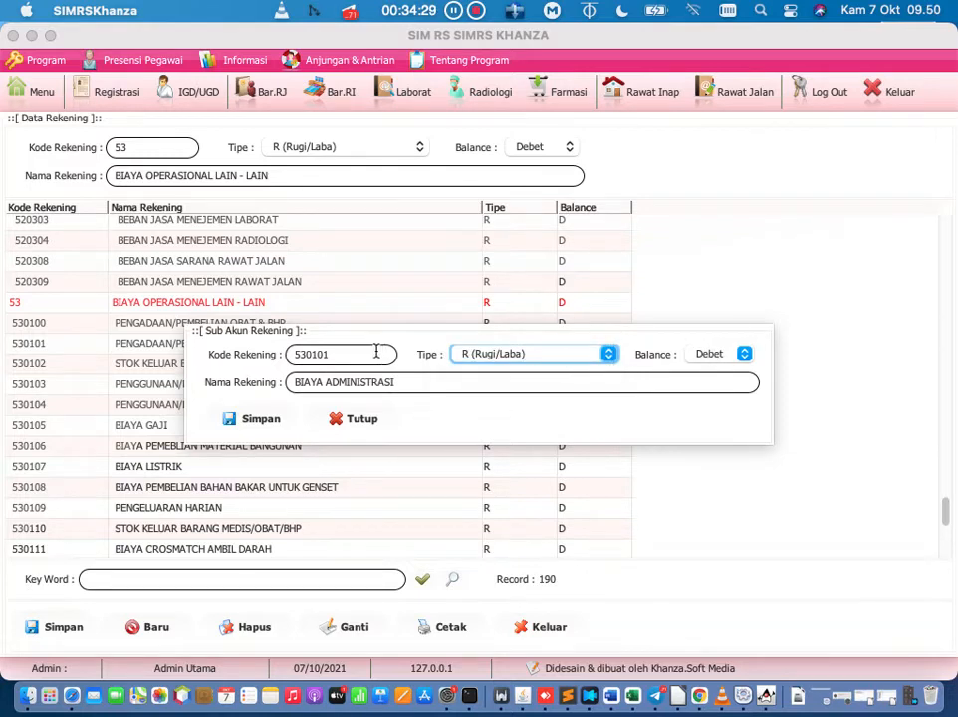
{"action": "left_click", "coordinate": [266, 425]}
{"action": "left_click", "coordinate": [401, 538]}
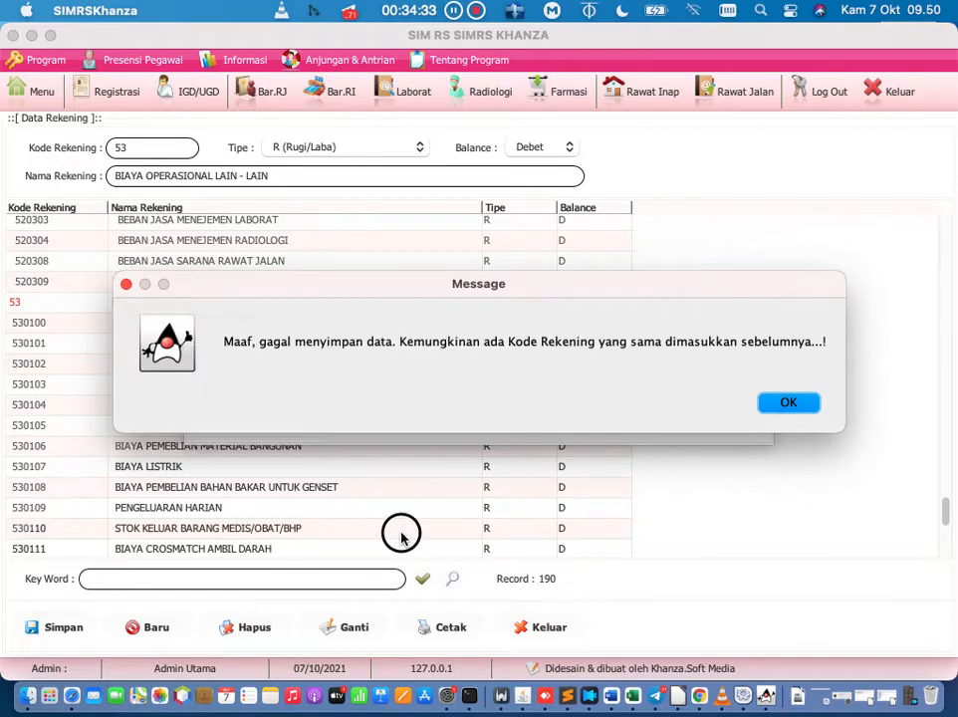
{"action": "left_click", "coordinate": [784, 402]}
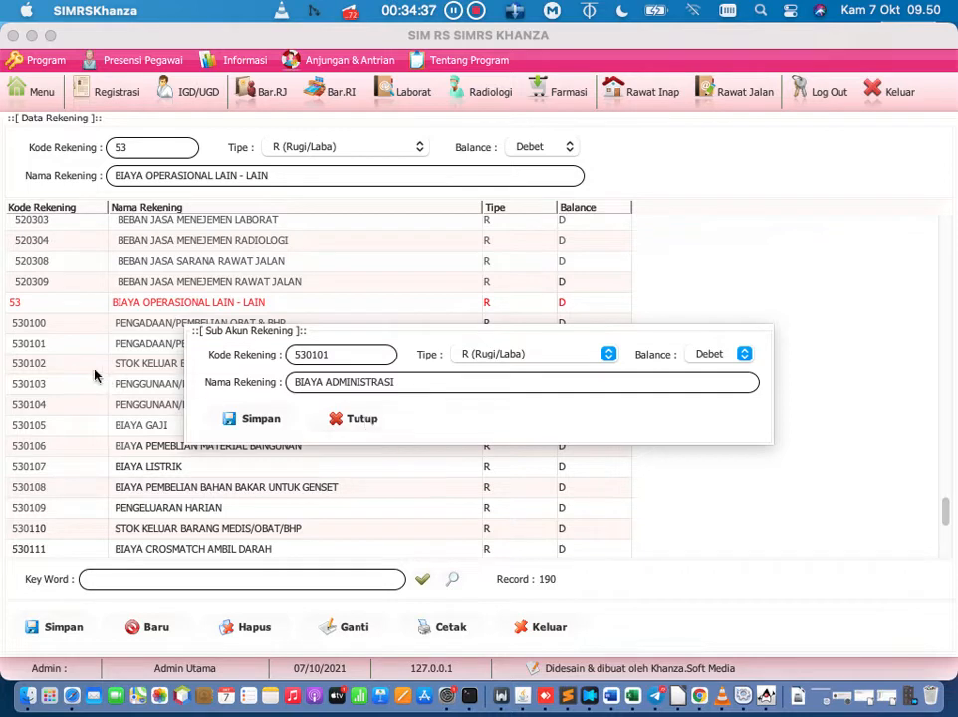
- Change the BIAYA ADMINISTRASI code to 530120, save the sub-account and close the form
{"action": "left_click", "coordinate": [368, 360]}
{"action": "key", "text": "BackSpace"}
{"action": "type", "text": "0"}
{"action": "left_click", "coordinate": [262, 421]}
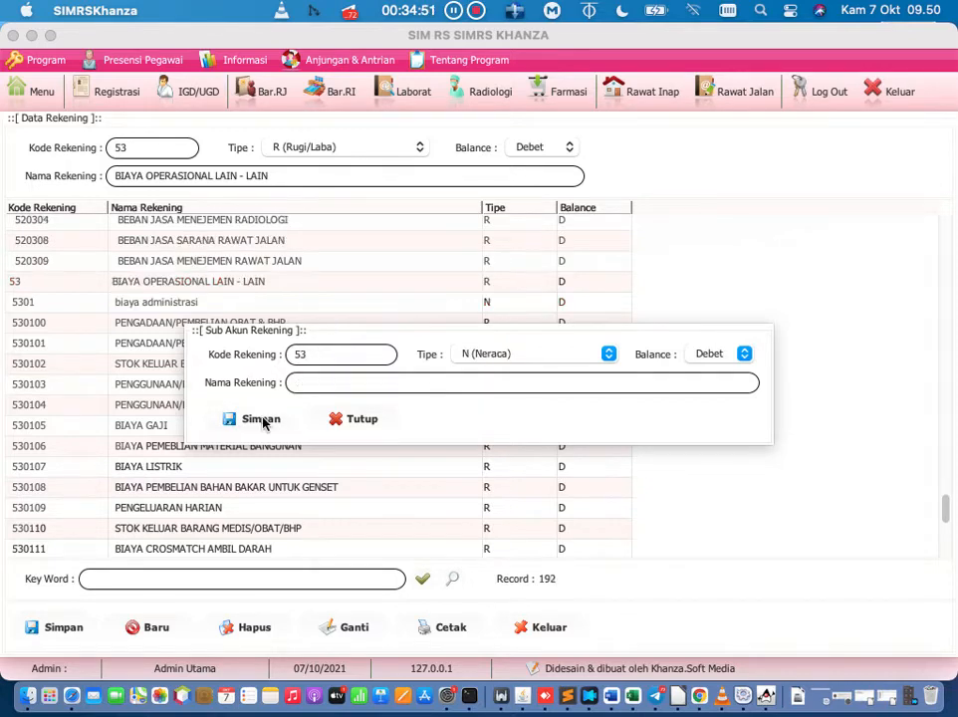
{"action": "left_click", "coordinate": [372, 419]}
{"action": "scroll", "coordinate": [703, 387], "scroll_direction": "down", "scroll_amount": 5}
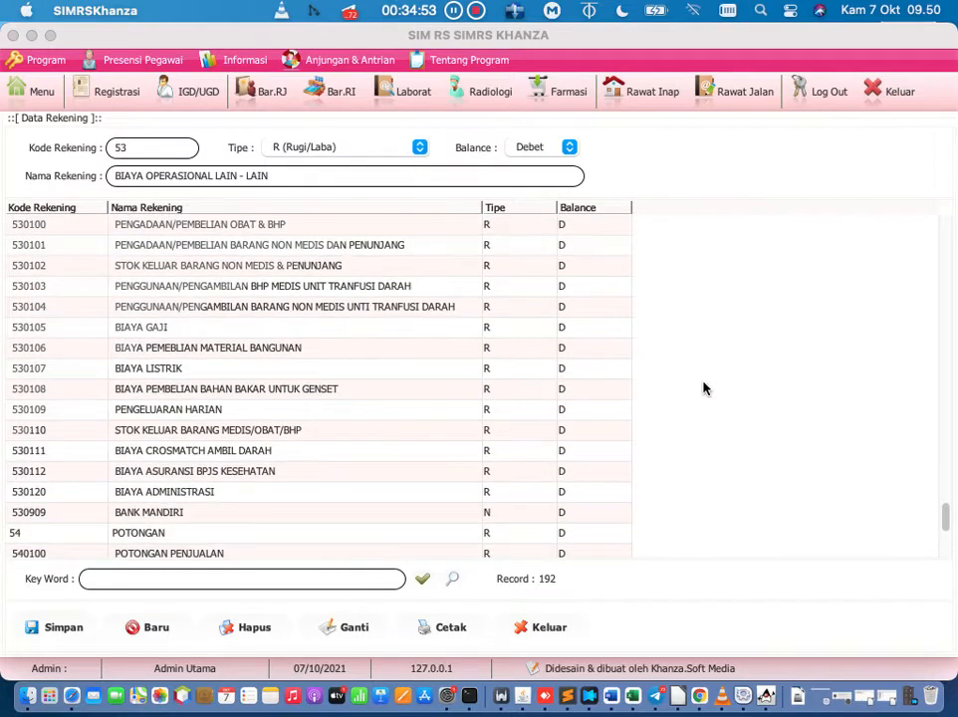
- Check the Pembelian alat tulis item in BUKU BESAR and open a new sub-account form under 530120 BIAYA ADMINISTRASI
{"action": "left_click", "coordinate": [266, 495]}
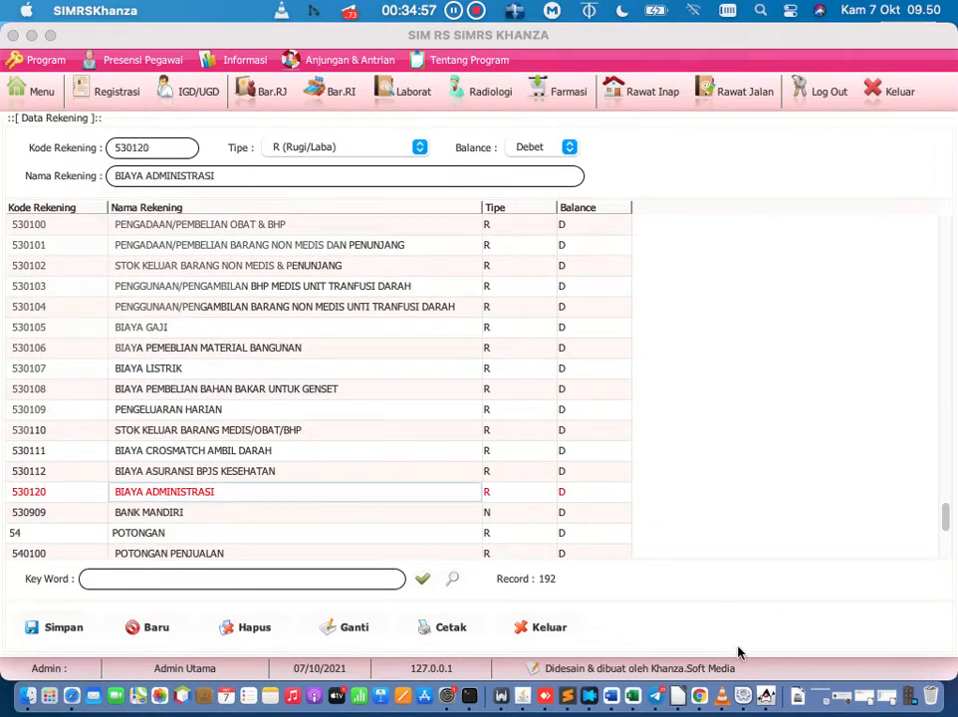
{"action": "left_click", "coordinate": [634, 696]}
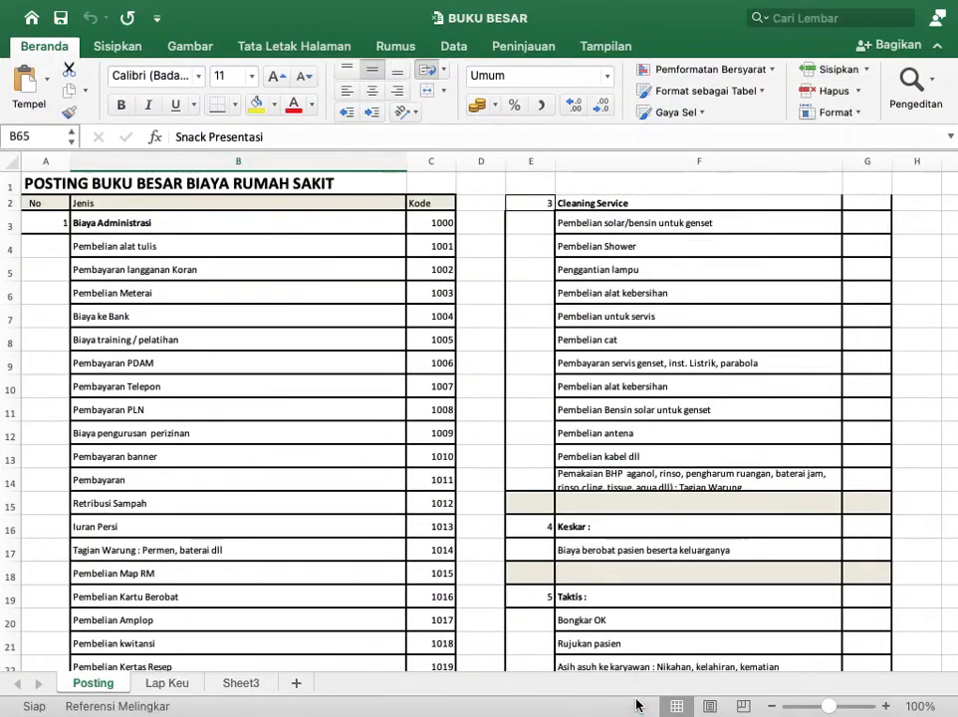
{"action": "left_click", "coordinate": [275, 250]}
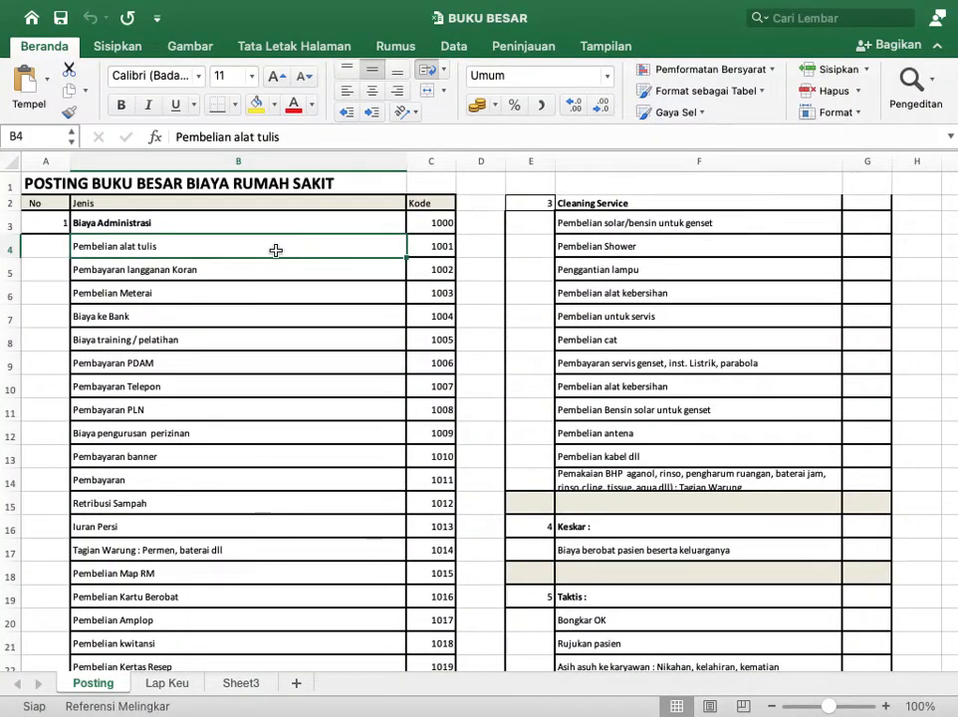
{"action": "key", "text": "ctrl+Up"}
{"action": "left_click", "coordinate": [645, 305]}
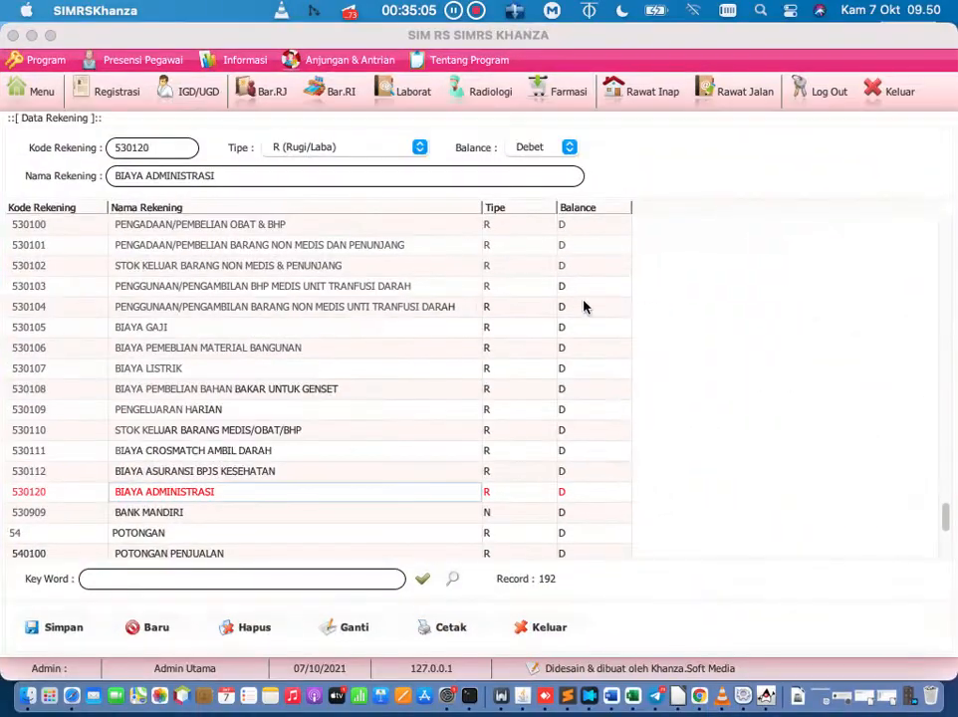
{"action": "right_click", "coordinate": [169, 492]}
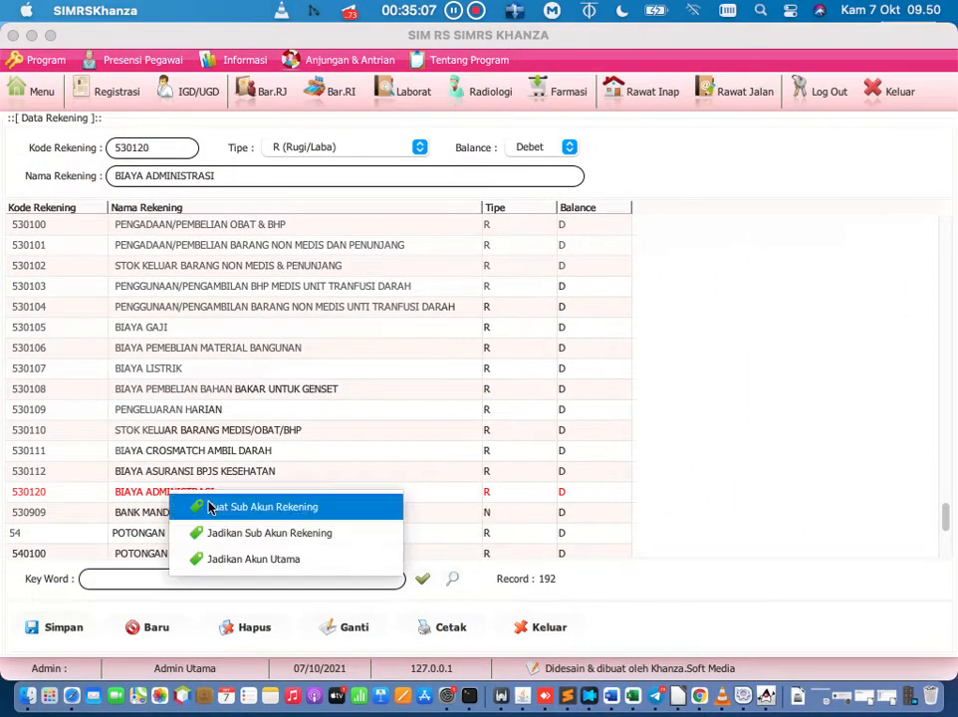
{"action": "left_click", "coordinate": [211, 506]}
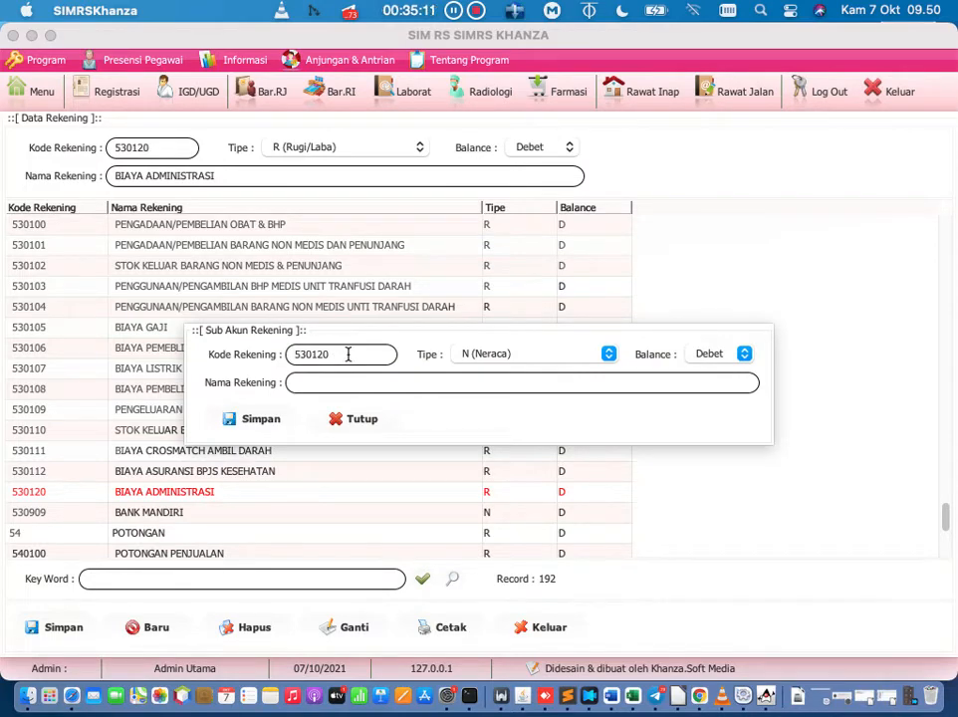
- Set the new sub-account's code to 53012001 and its type to R (Rugi/Laba)
{"action": "type", "text": "01"}
{"action": "left_click", "coordinate": [539, 357]}
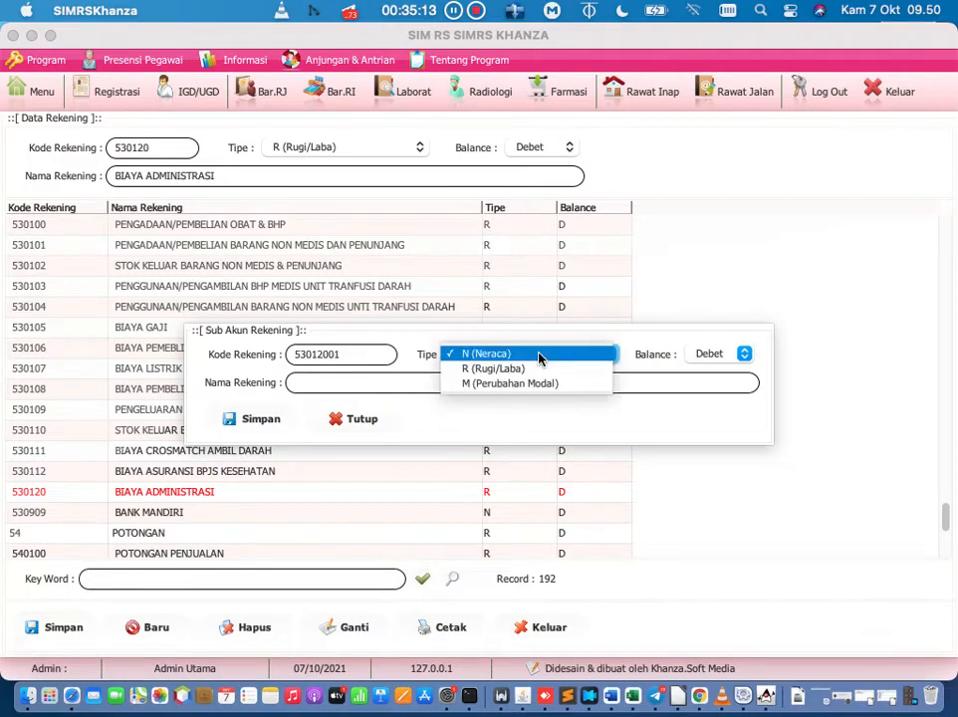
{"action": "left_click", "coordinate": [541, 368]}
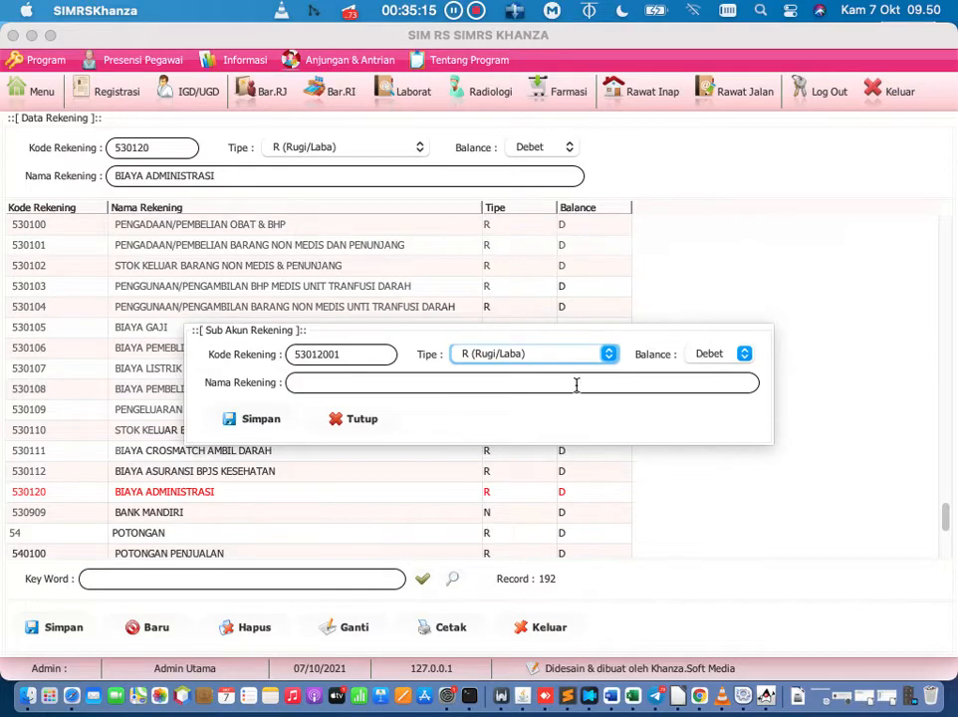
{"action": "left_click", "coordinate": [572, 384]}
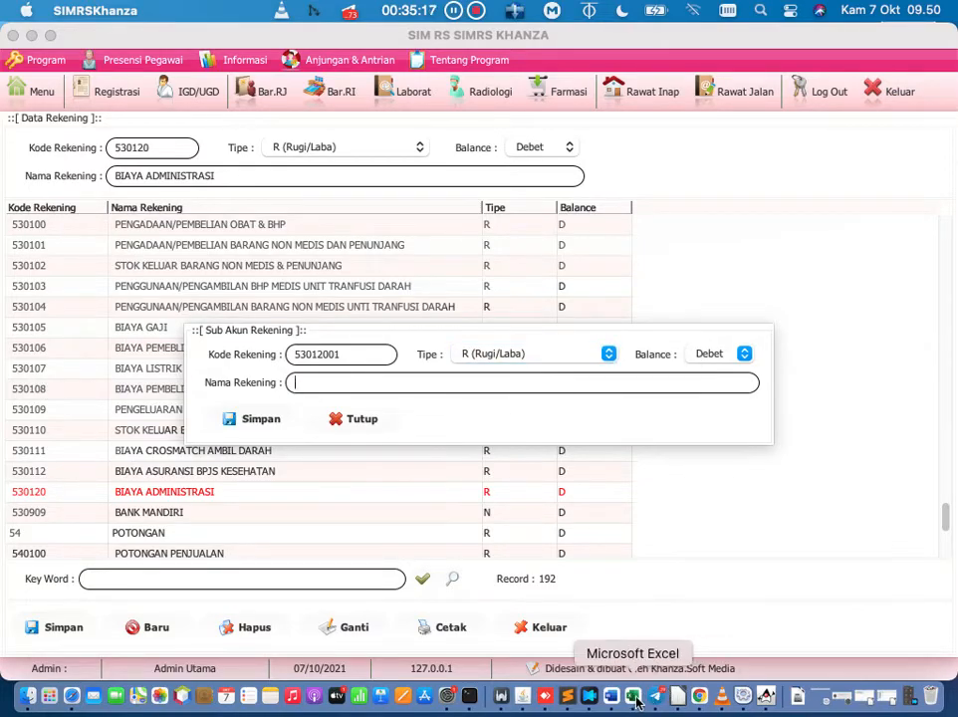
{"action": "left_click", "coordinate": [635, 701]}
{"action": "key", "text": "ctrl+Up"}
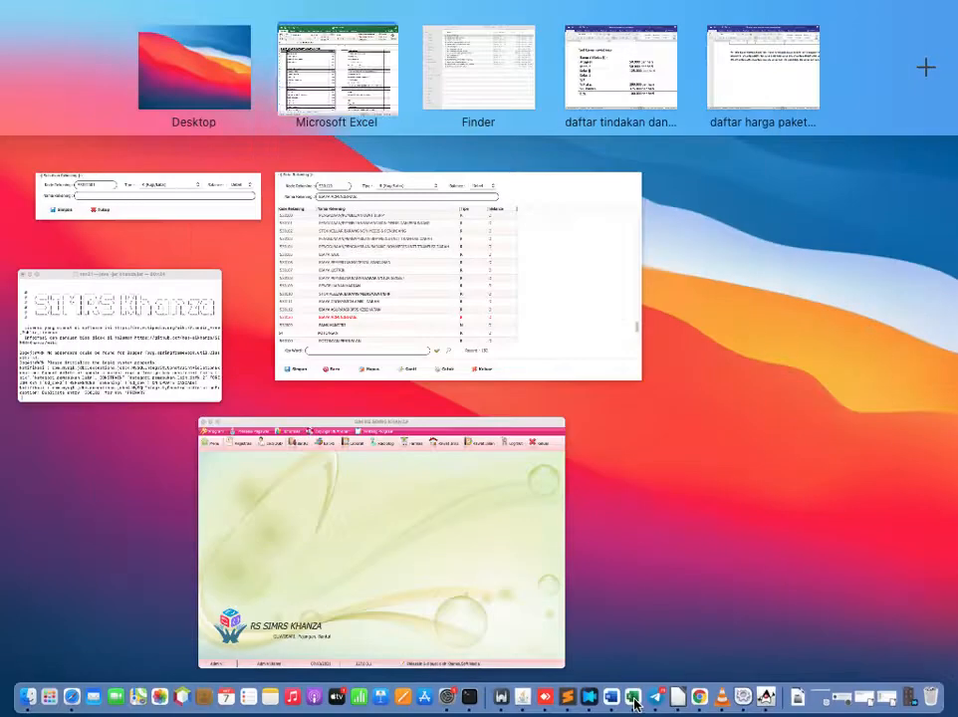
{"action": "left_click", "coordinate": [512, 342]}
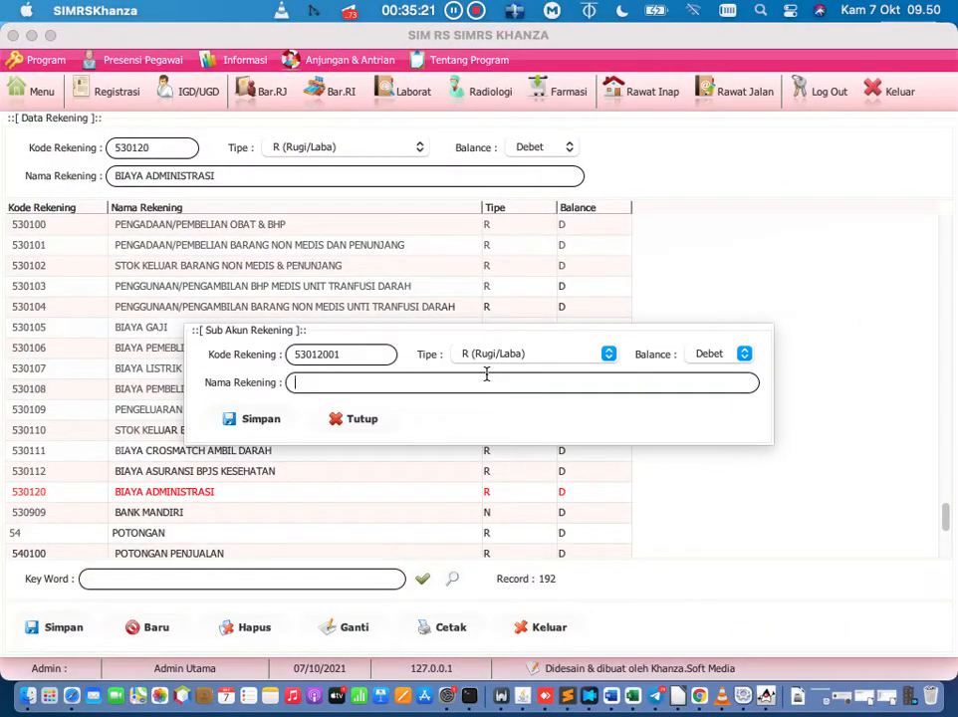
- Name the sub-account PEMBELIAN ALAT TULIS, save it and close the sub-account form
{"action": "type", "text": "PEMBLIAN"}
{"action": "key", "text": "BackSpace"}
{"action": "key", "text": "BackSpace"}
{"action": "key", "text": "BackSpace"}
{"action": "type", "text": "ELIAN ALAT TULIS"}
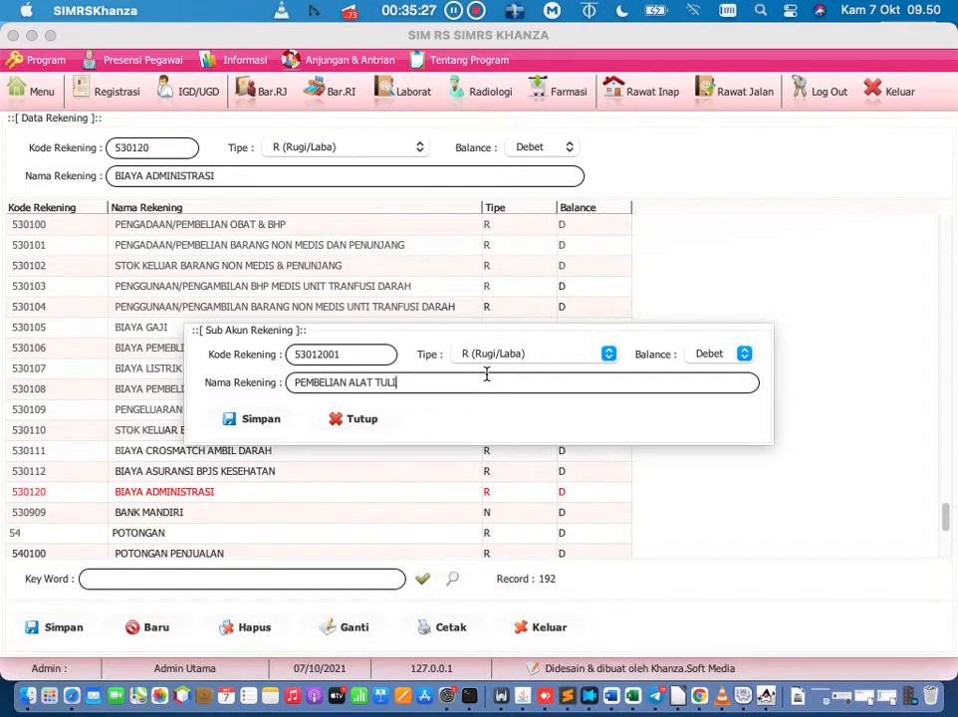
{"action": "left_click", "coordinate": [264, 428]}
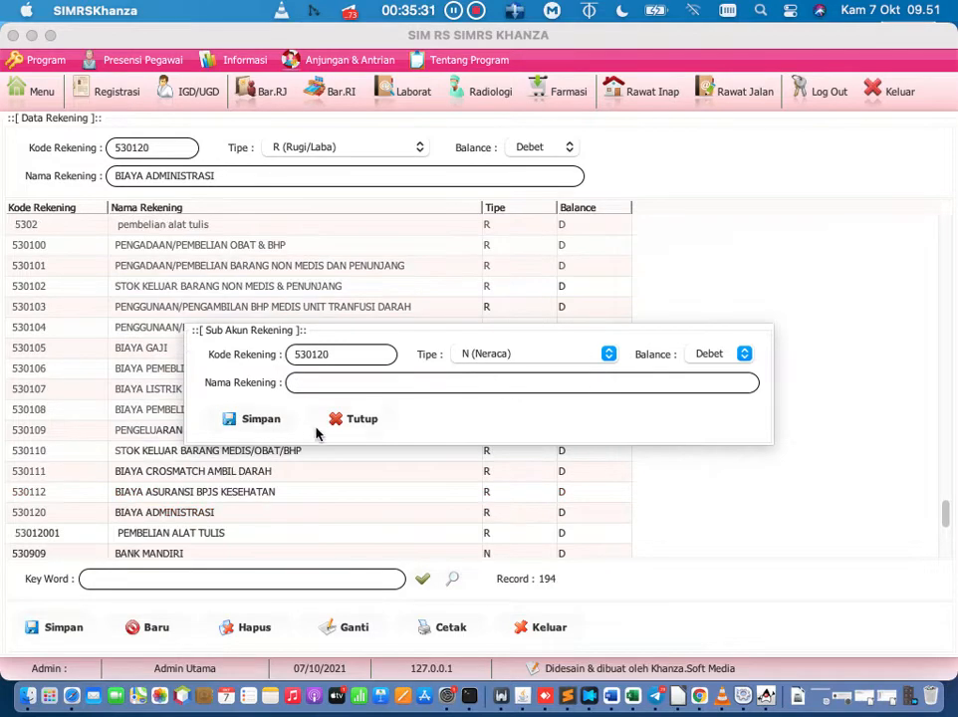
{"action": "left_click", "coordinate": [346, 428]}
- Check the new sub-account PEMBELIAN ALAT TULIS against its parent BIAYA ADMINISTRASI in the account list
{"action": "scroll", "coordinate": [345, 430], "scroll_direction": "down", "scroll_amount": 5}
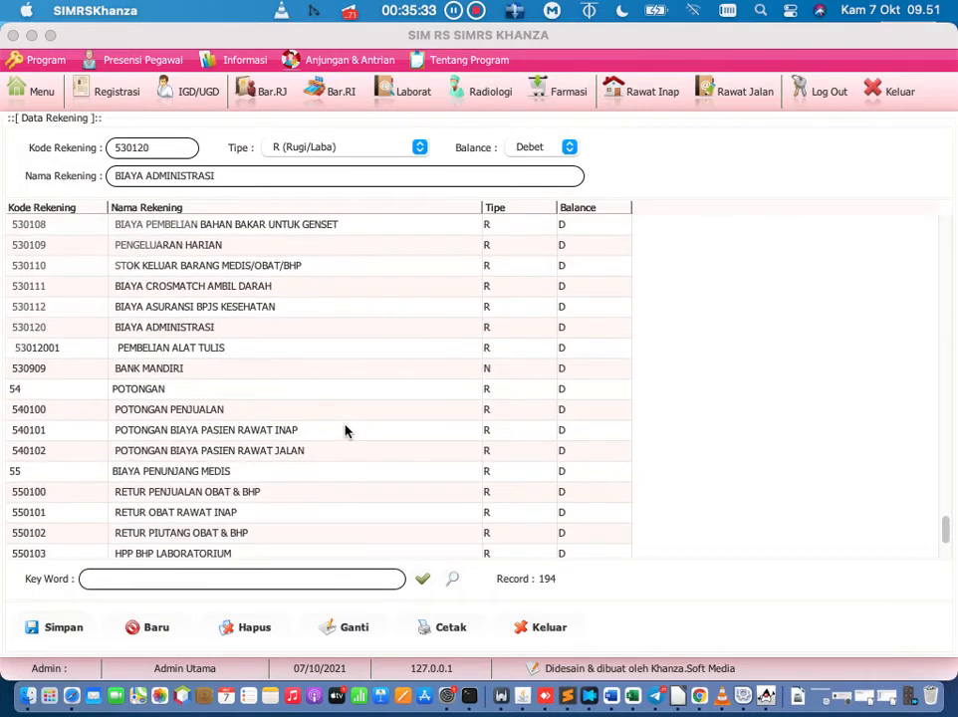
{"action": "left_click", "coordinate": [71, 354]}
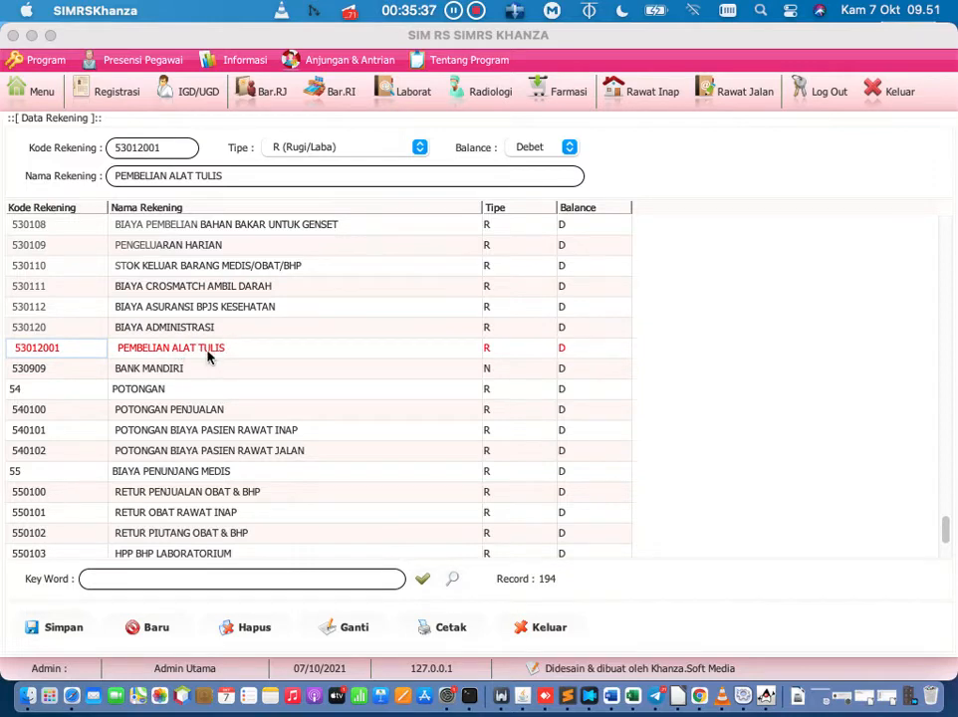
{"action": "left_click", "coordinate": [192, 335]}
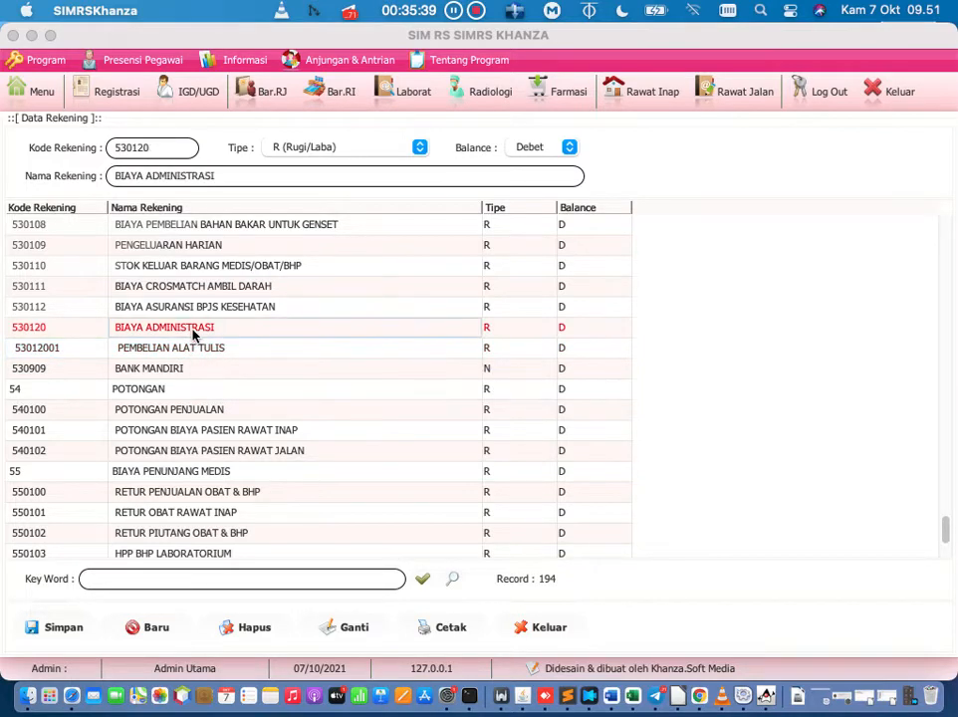
{"action": "left_click", "coordinate": [195, 346]}
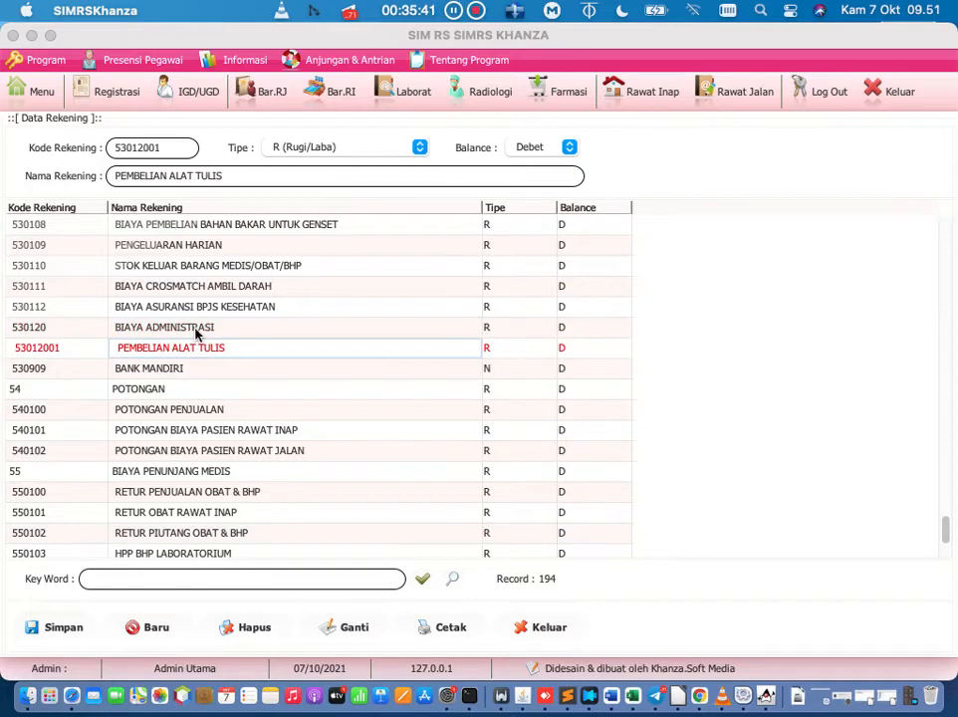
{"action": "left_click", "coordinate": [196, 332]}
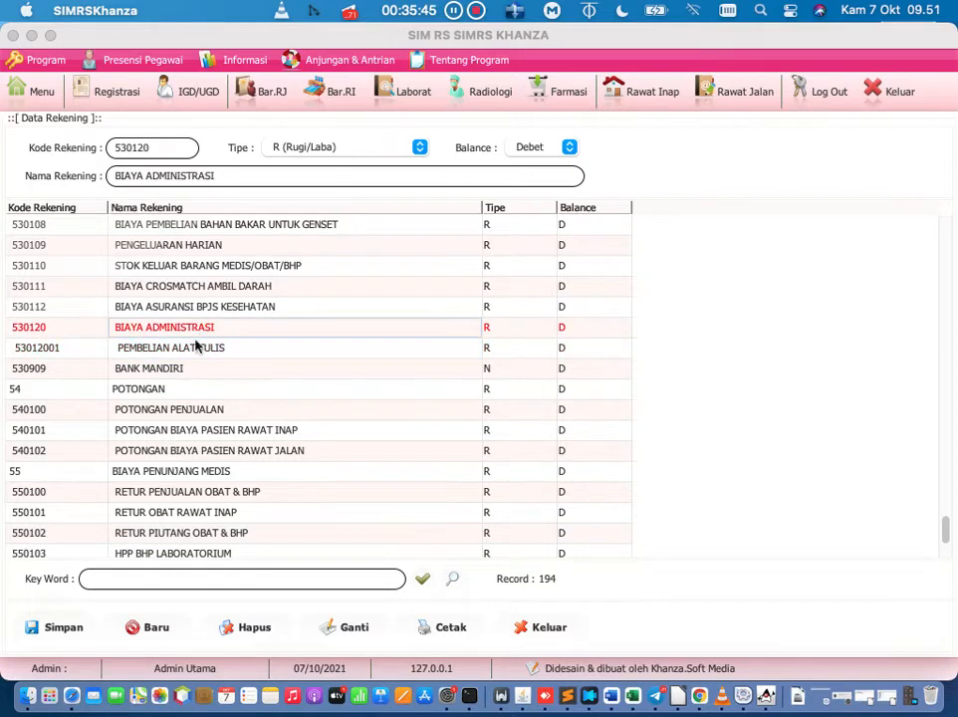
- Switch to the BUKU BESAR workbook in Excel and review the expense types and codes on the Posting sheet
{"action": "left_click", "coordinate": [638, 698]}
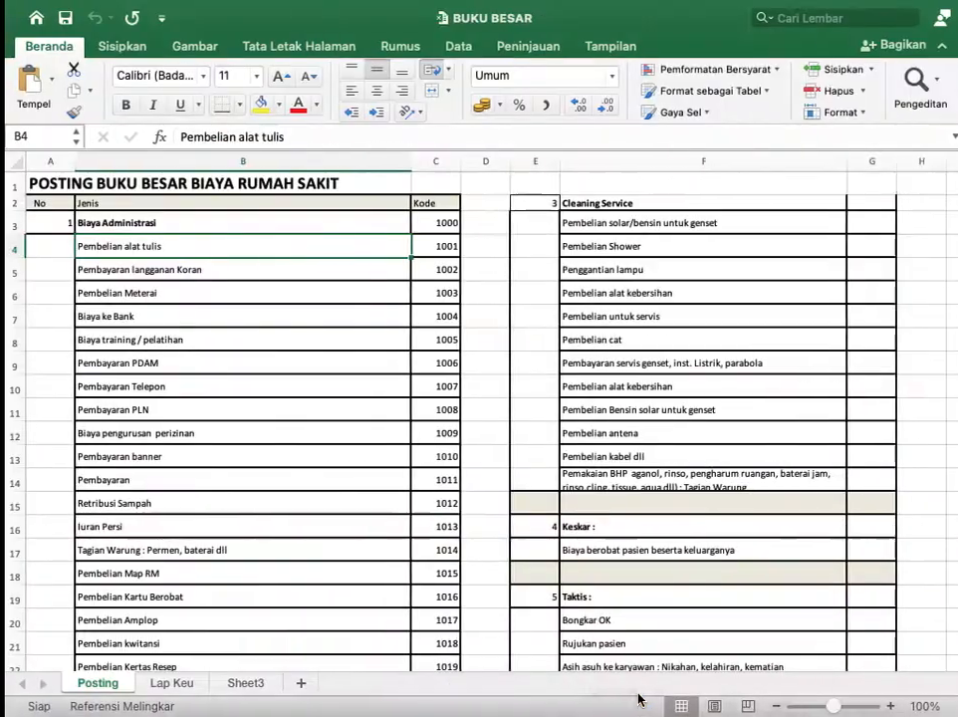
{"action": "scroll", "coordinate": [534, 553], "scroll_direction": "down", "scroll_amount": 3}
{"action": "scroll", "coordinate": [535, 554], "scroll_direction": "down", "scroll_amount": 10}
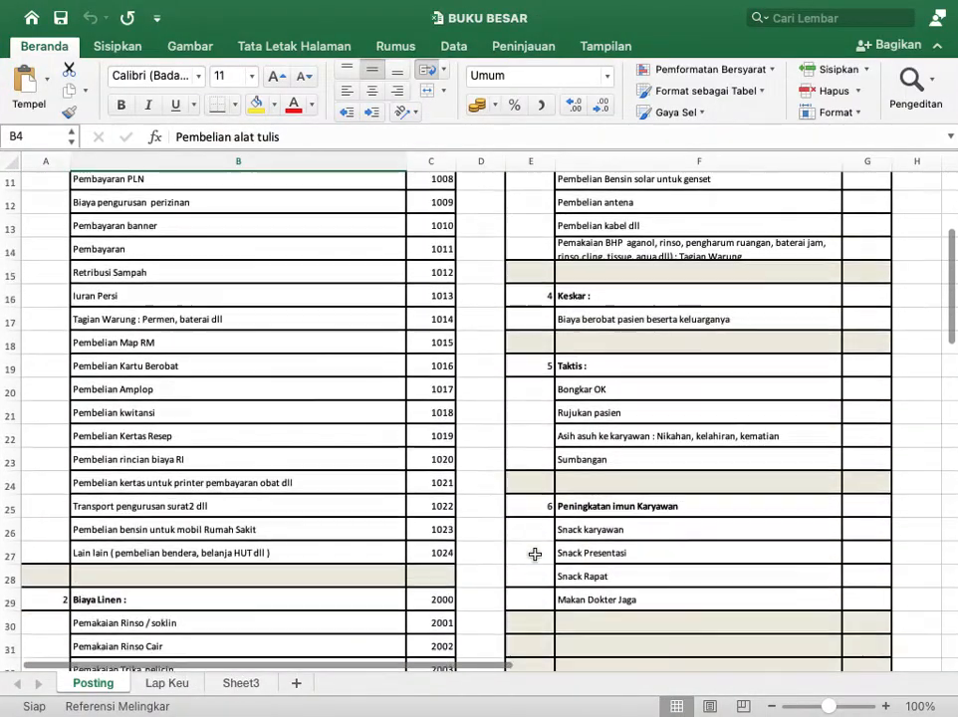
{"action": "scroll", "coordinate": [534, 554], "scroll_direction": "down", "scroll_amount": 1}
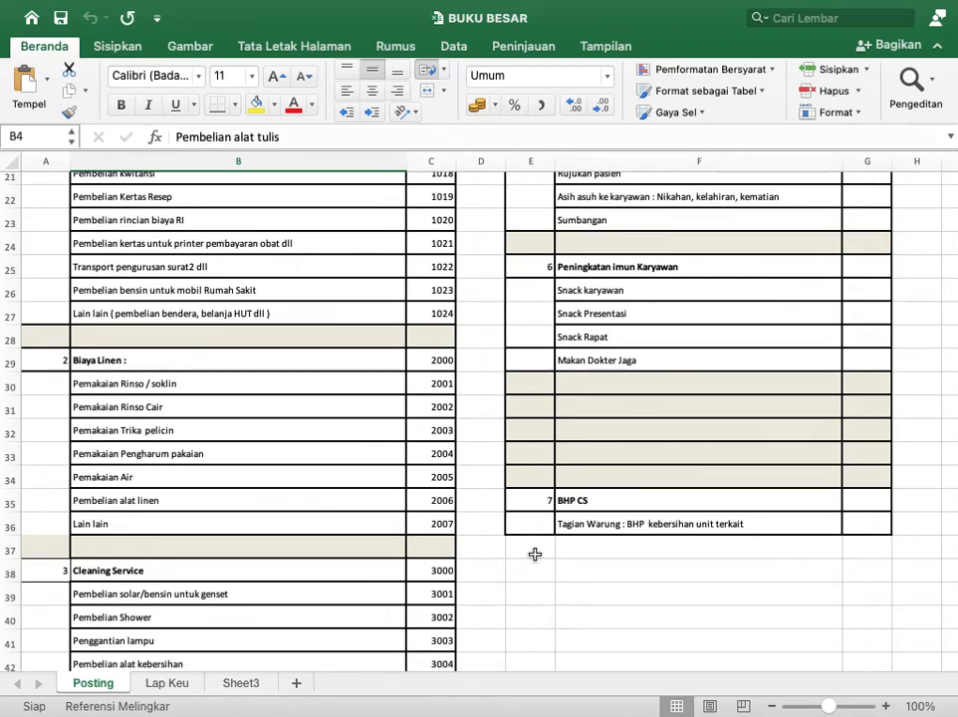
{"action": "scroll", "coordinate": [535, 553], "scroll_direction": "up", "scroll_amount": 5}
{"action": "scroll", "coordinate": [535, 554], "scroll_direction": "up", "scroll_amount": 4}
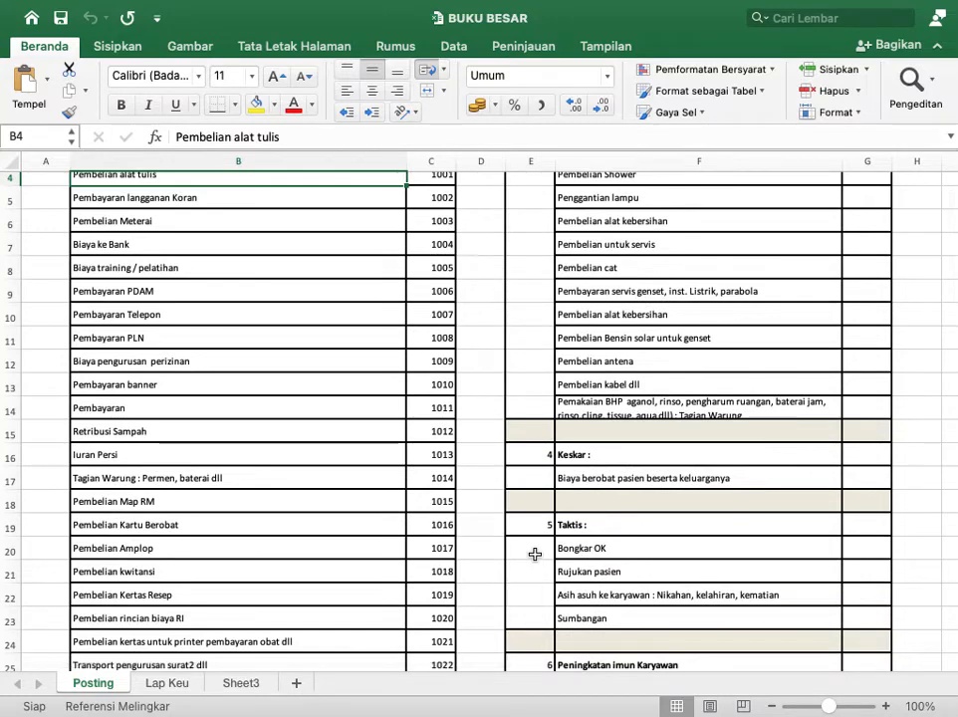
{"action": "scroll", "coordinate": [534, 553], "scroll_direction": "up", "scroll_amount": 2}
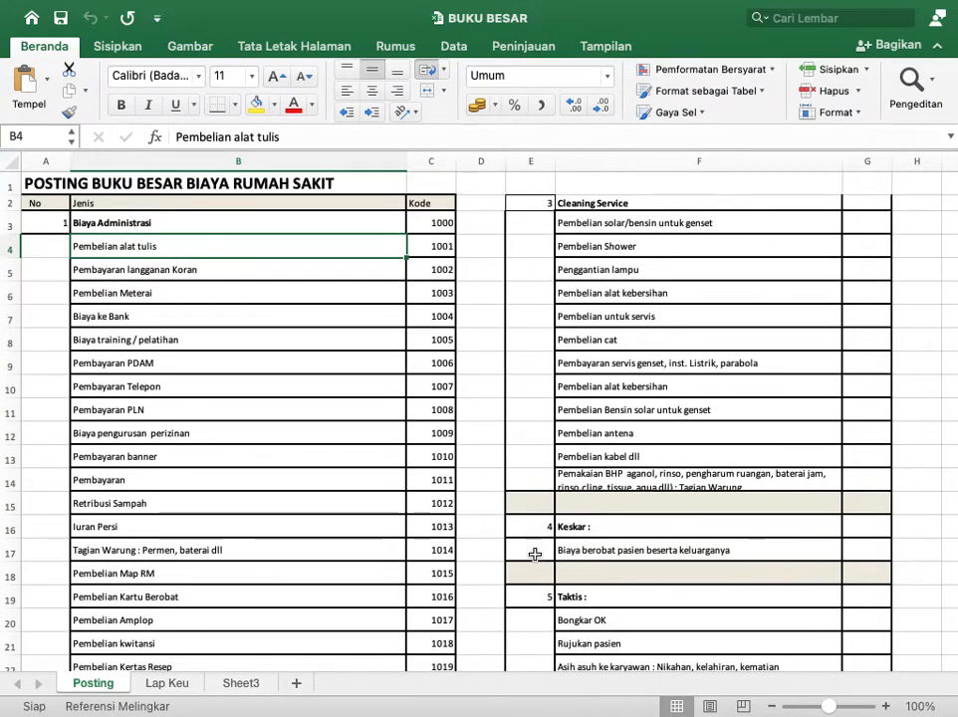
{"action": "scroll", "coordinate": [535, 554], "scroll_direction": "down", "scroll_amount": 1}
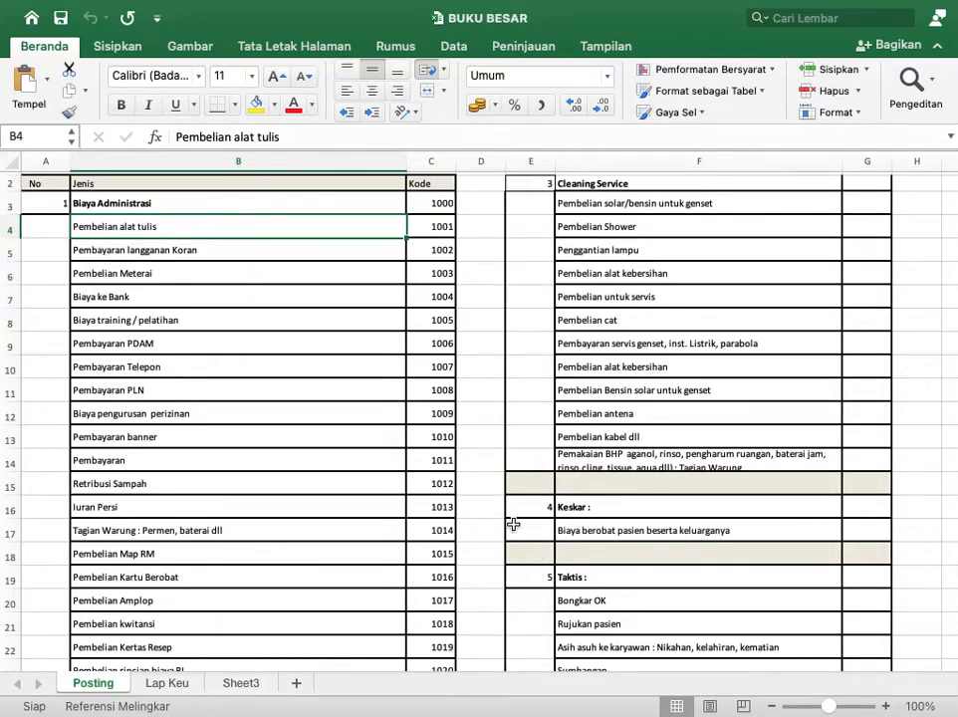
{"action": "scroll", "coordinate": [512, 523], "scroll_direction": "down", "scroll_amount": 4}
{"action": "scroll", "coordinate": [512, 524], "scroll_direction": "up", "scroll_amount": 5}
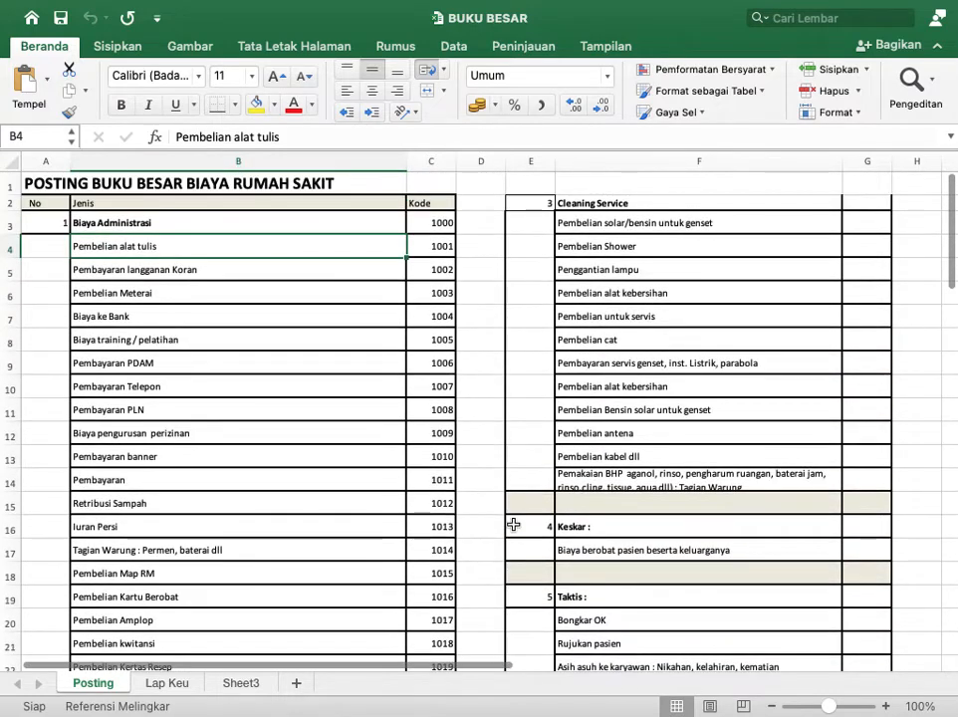
{"action": "left_click", "coordinate": [262, 265]}
{"action": "left_click", "coordinate": [263, 249]}
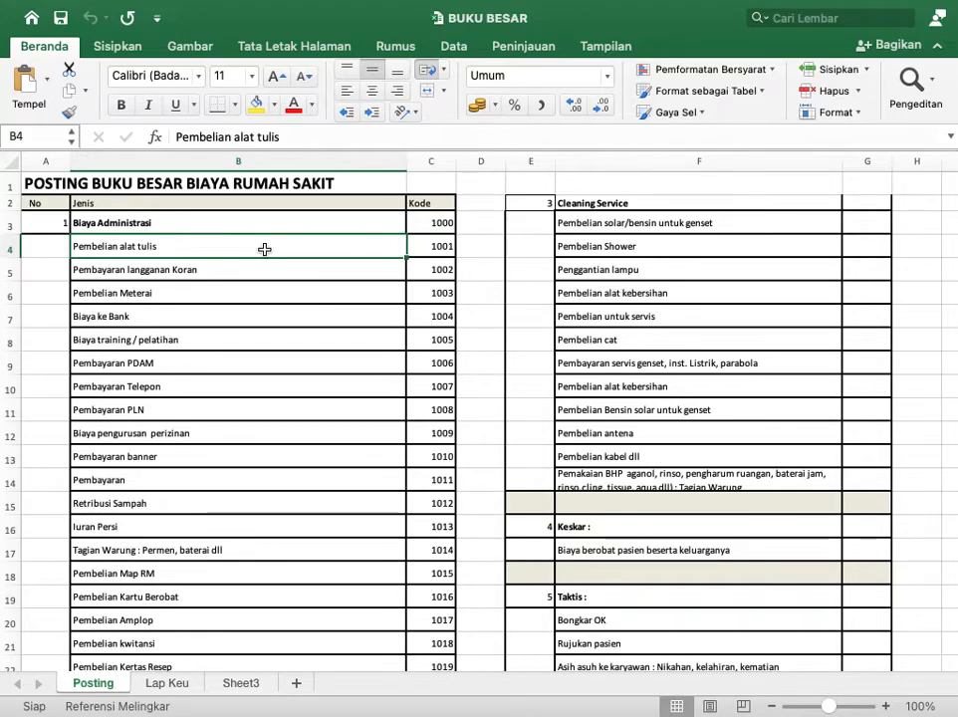
- Switch back to SIMRS Khanza and close the account data form
{"action": "key", "text": "ctrl+Up"}
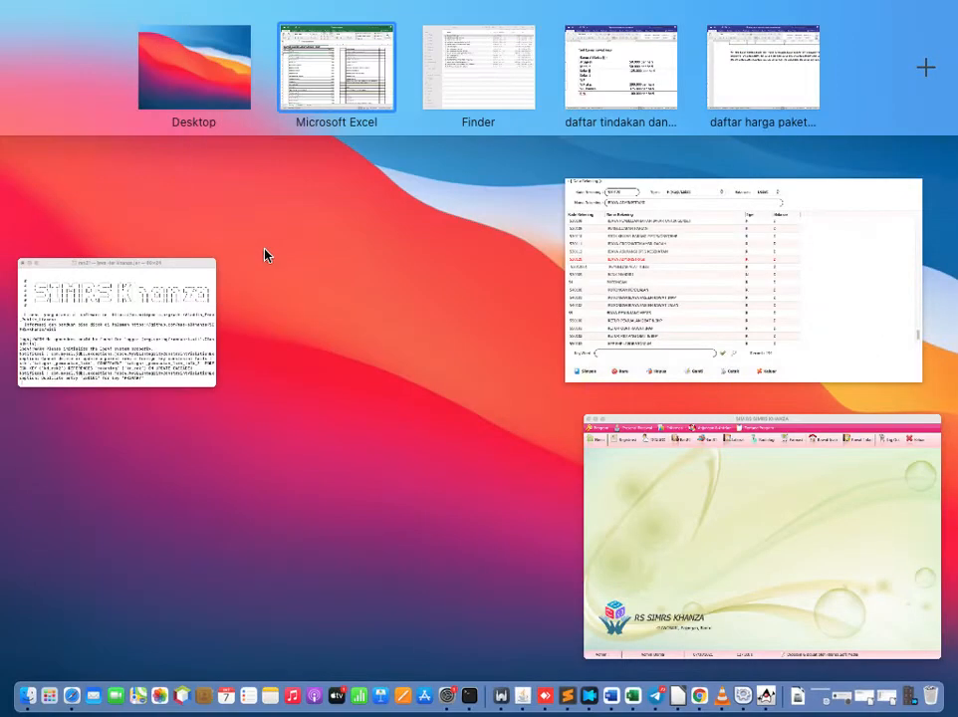
{"action": "left_click", "coordinate": [597, 315]}
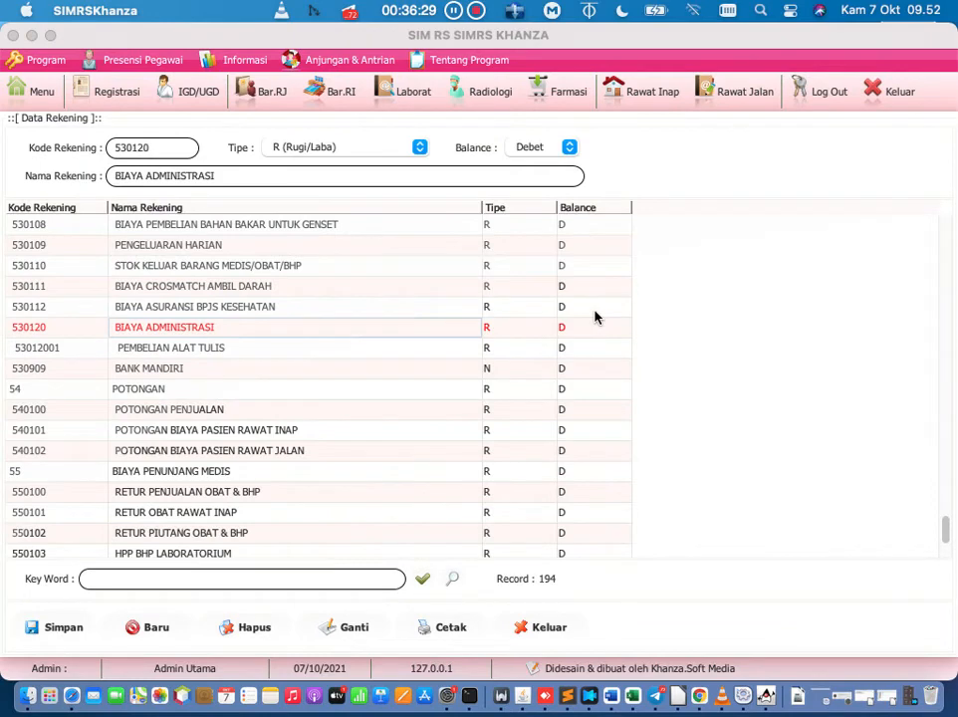
{"action": "left_click", "coordinate": [551, 630]}
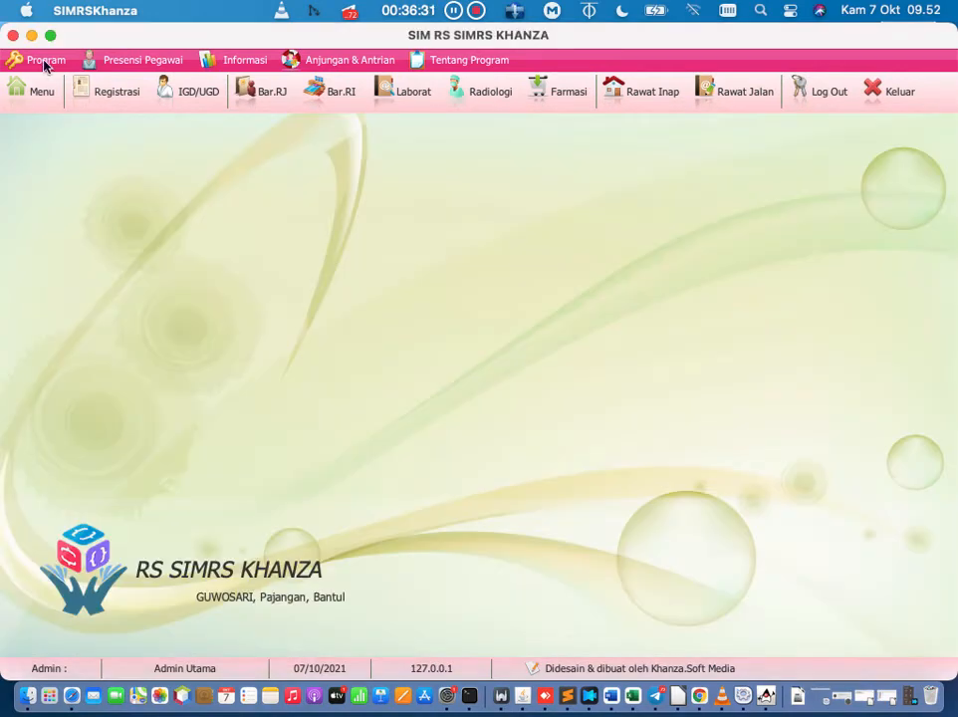
- Search the main menu for "penge" and open the Pengeluaran Harian module
{"action": "left_click", "coordinate": [42, 89]}
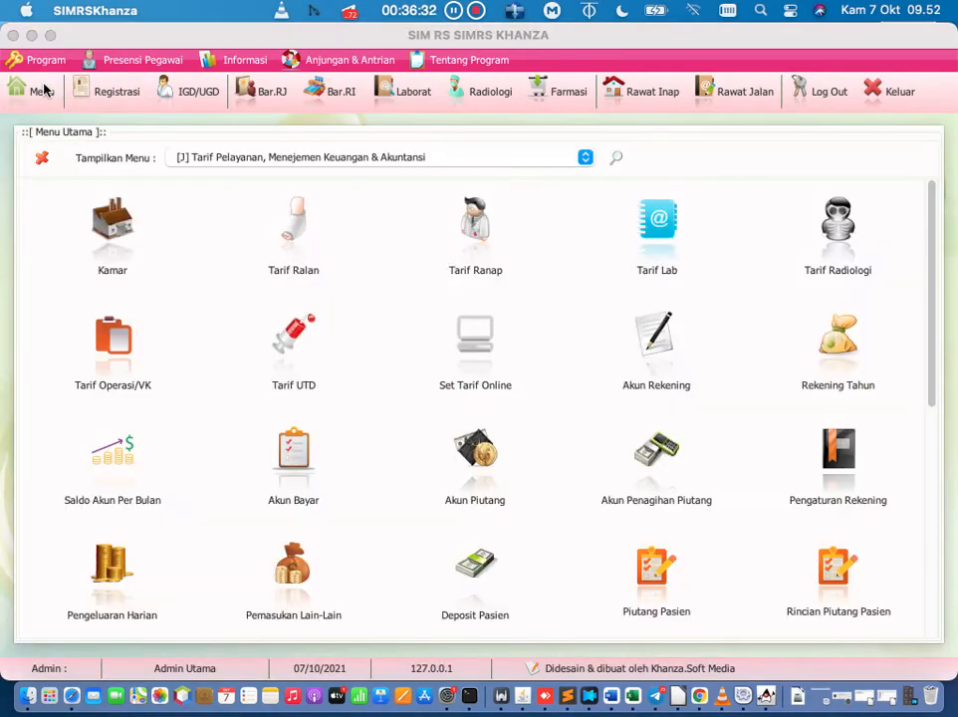
{"action": "left_click", "coordinate": [618, 155]}
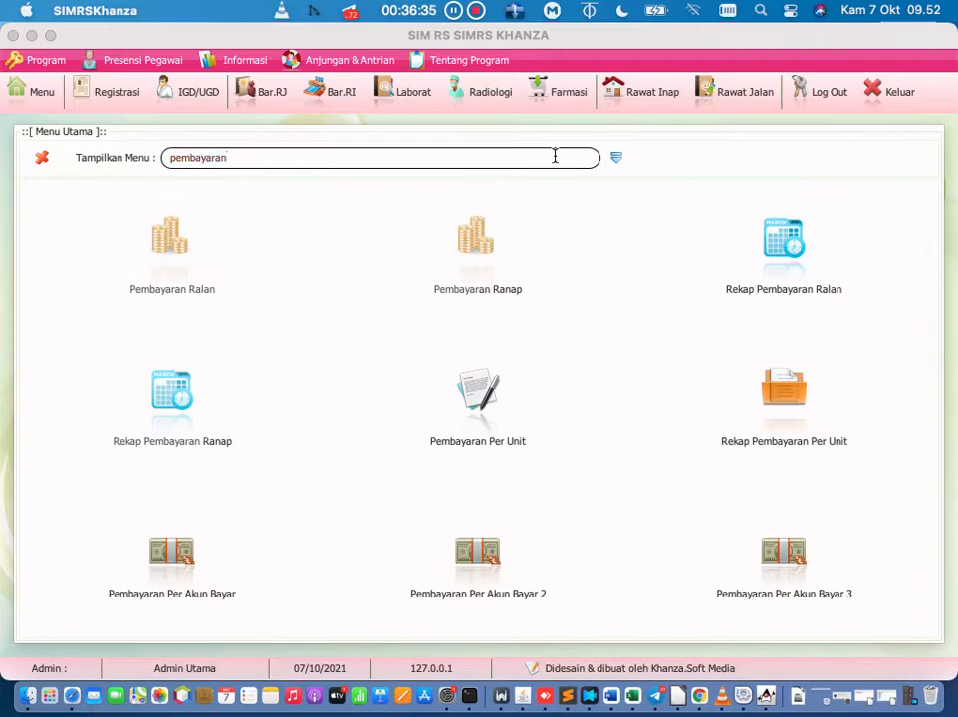
{"action": "key", "text": "BackSpace"}
{"action": "key", "text": "BackSpace"}
{"action": "key", "text": "BackSpace"}
{"action": "key", "text": "BackSpace"}
{"action": "key", "text": "BackSpace"}
{"action": "key", "text": "BackSpace"}
{"action": "key", "text": "BackSpace"}
{"action": "key", "text": "BackSpace"}
{"action": "key", "text": "BackSpace"}
{"action": "key", "text": "BackSpace"}
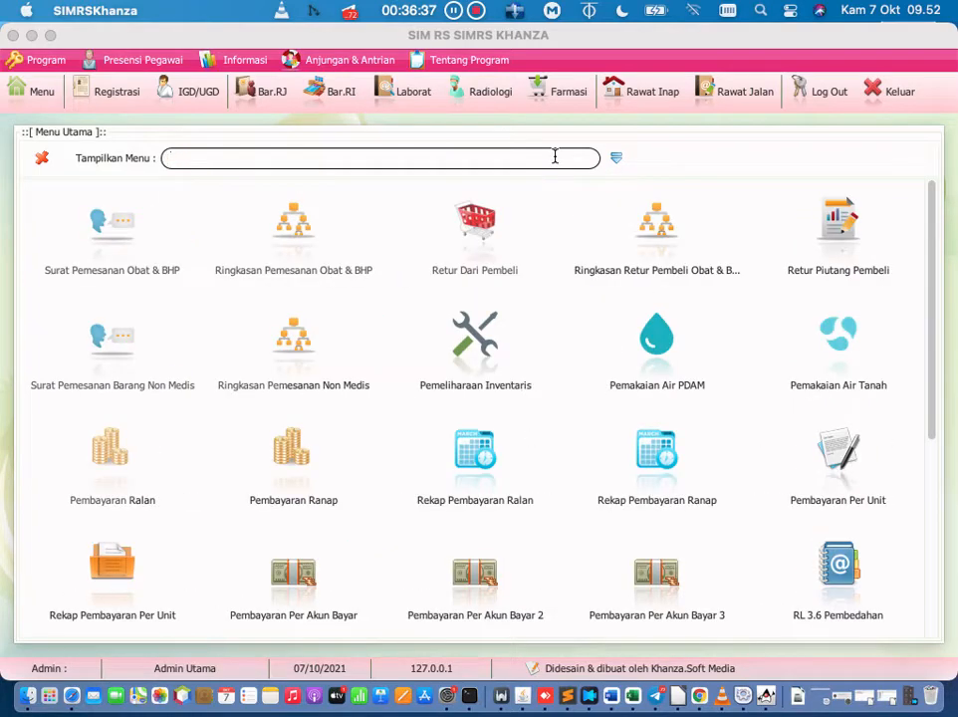
{"action": "type", "text": "penge"}
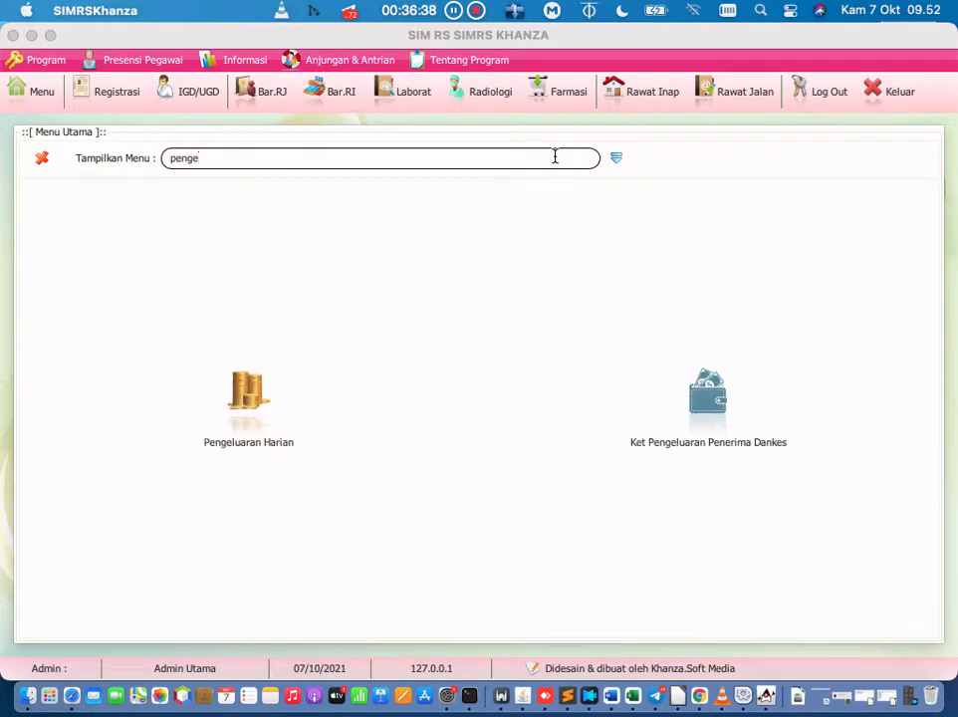
{"action": "left_click", "coordinate": [236, 419]}
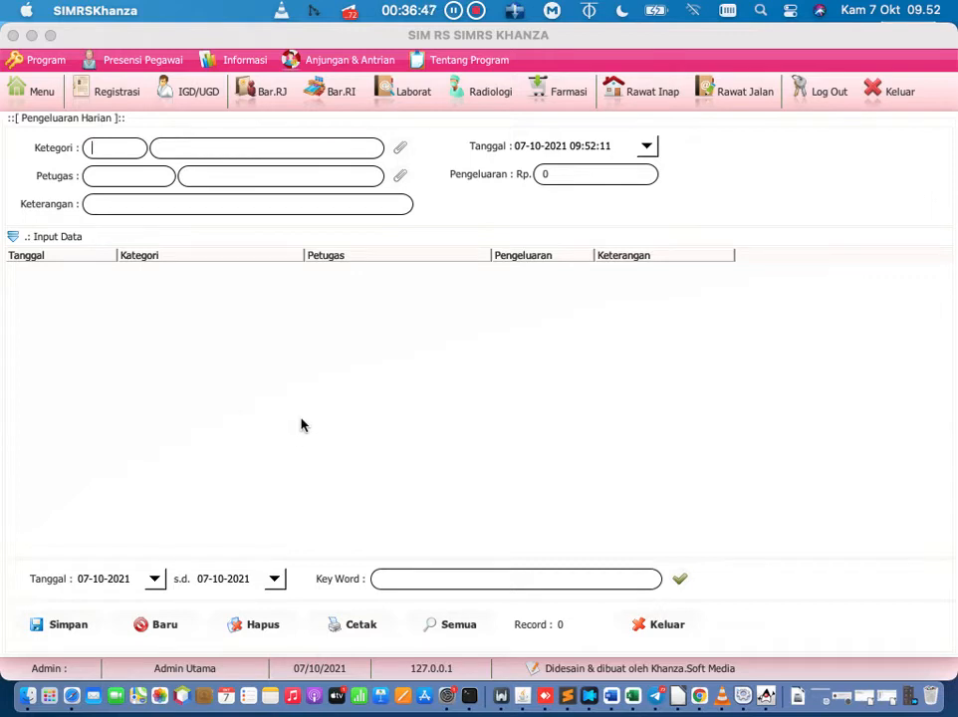
- In the daily expense categories, enter a new category with code 05 and name Pembelian Alat Tulis
{"action": "left_click", "coordinate": [400, 149]}
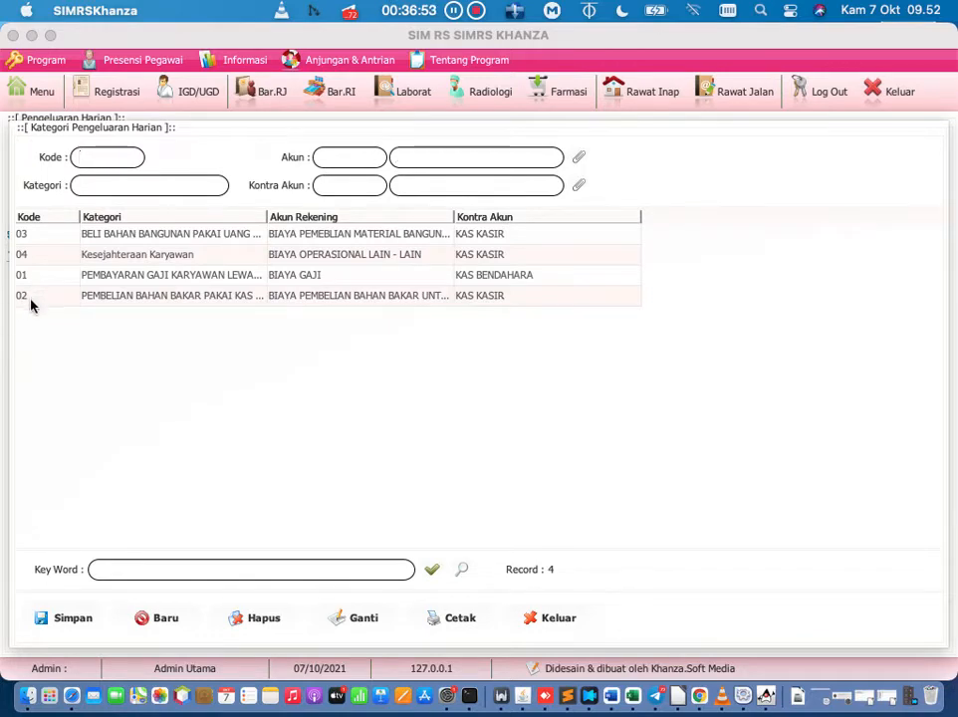
{"action": "left_click", "coordinate": [92, 155]}
{"action": "type", "text": "05"}
{"action": "left_click", "coordinate": [112, 188]}
{"action": "type", "text": "Pembelian"}
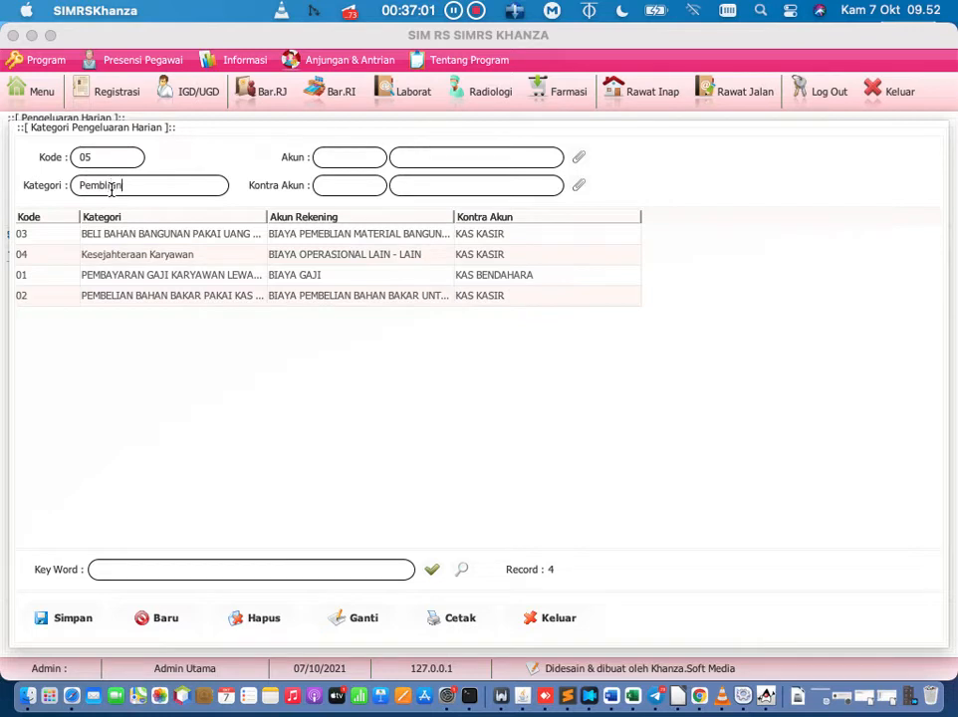
{"action": "key", "text": "BackSpace"}
{"action": "key", "text": "BackSpace"}
{"action": "key", "text": "BackSpace"}
{"action": "key", "text": "BackSpace"}
{"action": "type", "text": "elian Alat Tu"}
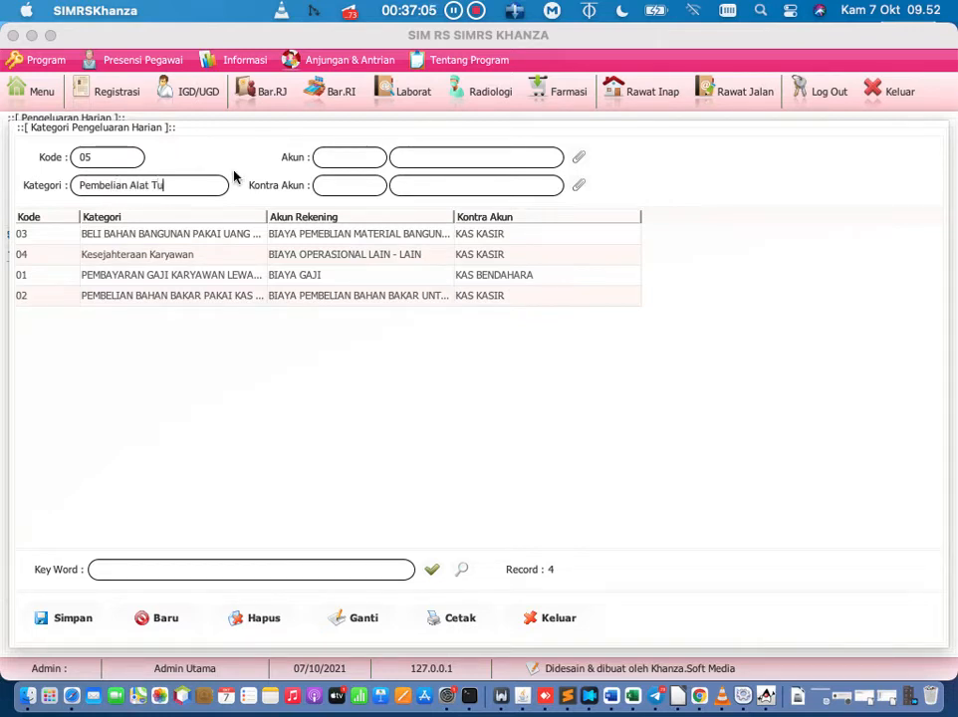
{"action": "type", "text": "lis"}
- From the category's account lookup, search the accounts for "alat" and pick 53012001 PEMBELIAN ALAT TULIS for the account balance entry
{"action": "left_click", "coordinate": [578, 157]}
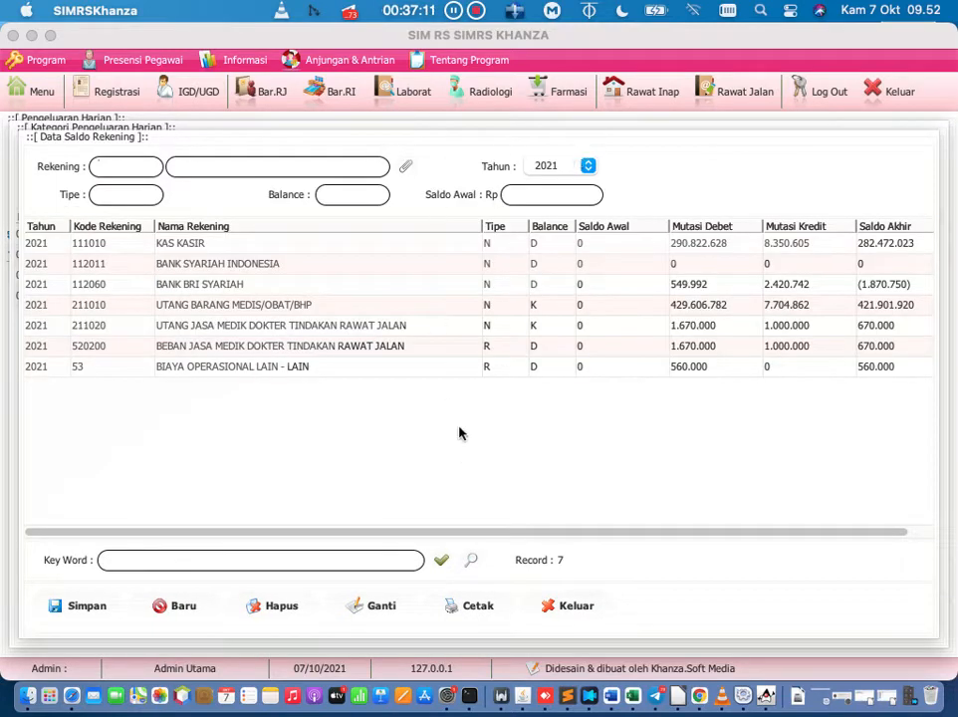
{"action": "left_click", "coordinate": [406, 169]}
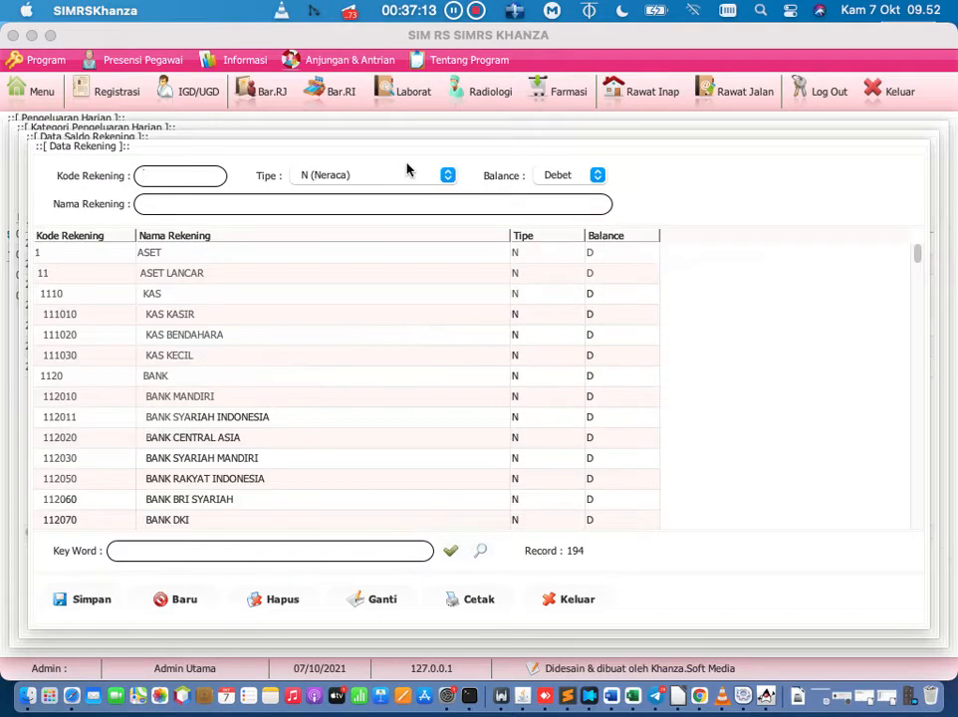
{"action": "left_click", "coordinate": [247, 552]}
{"action": "type", "text": "alat"}
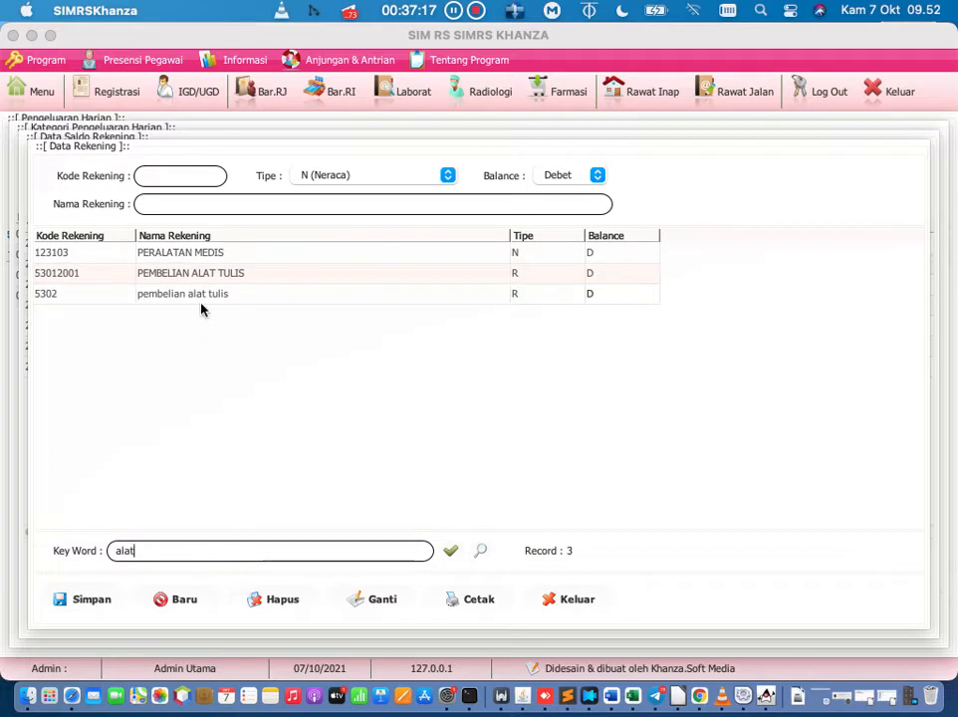
{"action": "double_click", "coordinate": [209, 281]}
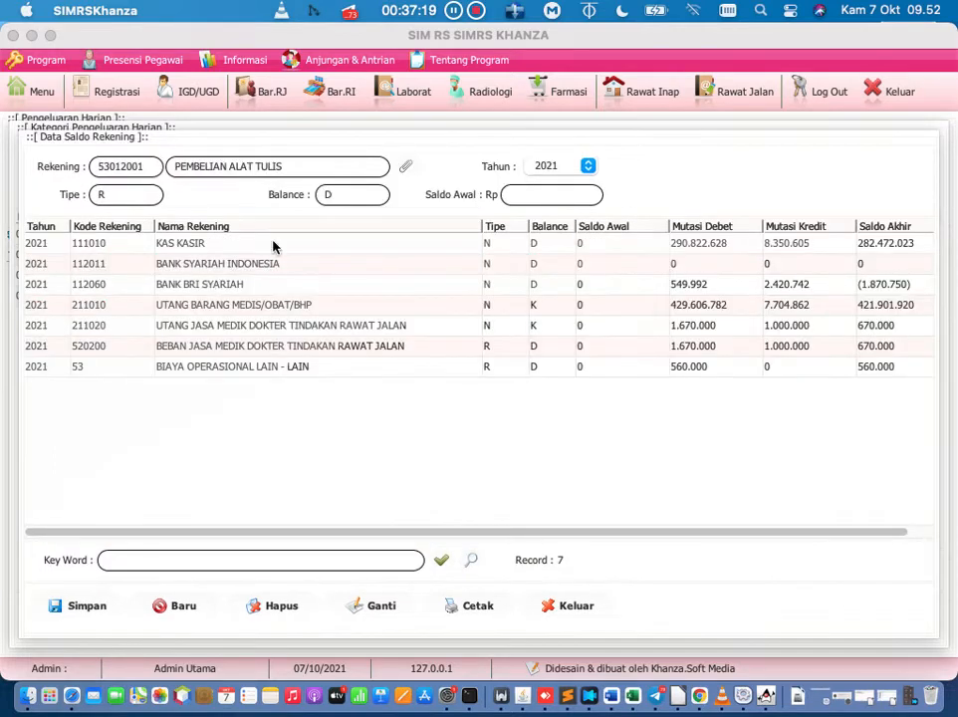
- Save the PEMBELIAN ALAT TULIS account balance with an opening balance of 0 and choose it as the category's account
{"action": "type", "text": "0"}
{"action": "left_click", "coordinate": [77, 614]}
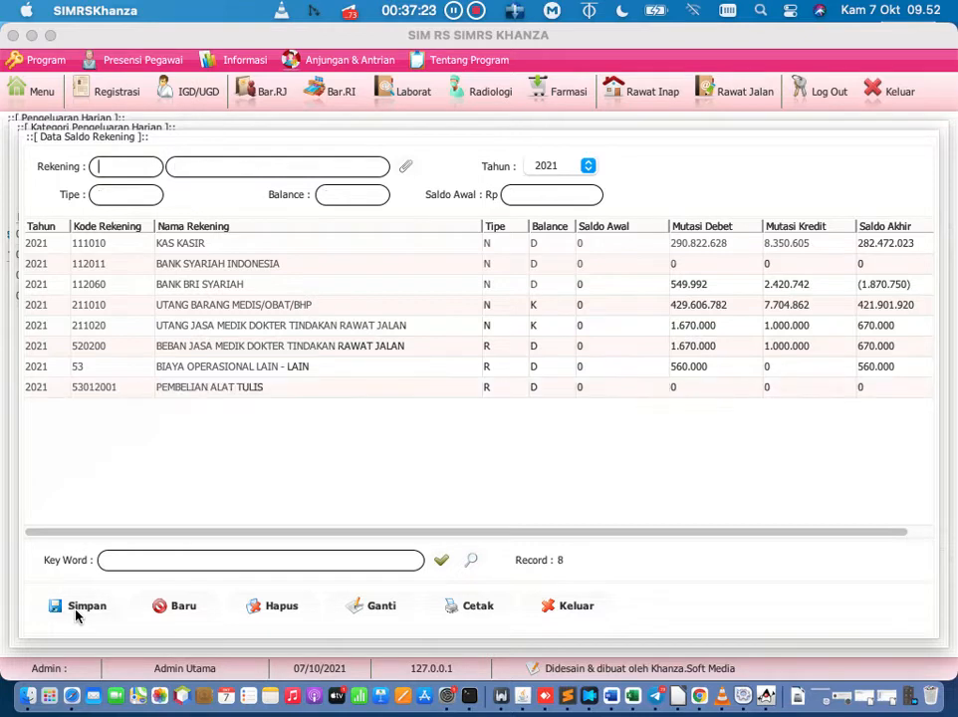
{"action": "double_click", "coordinate": [204, 393]}
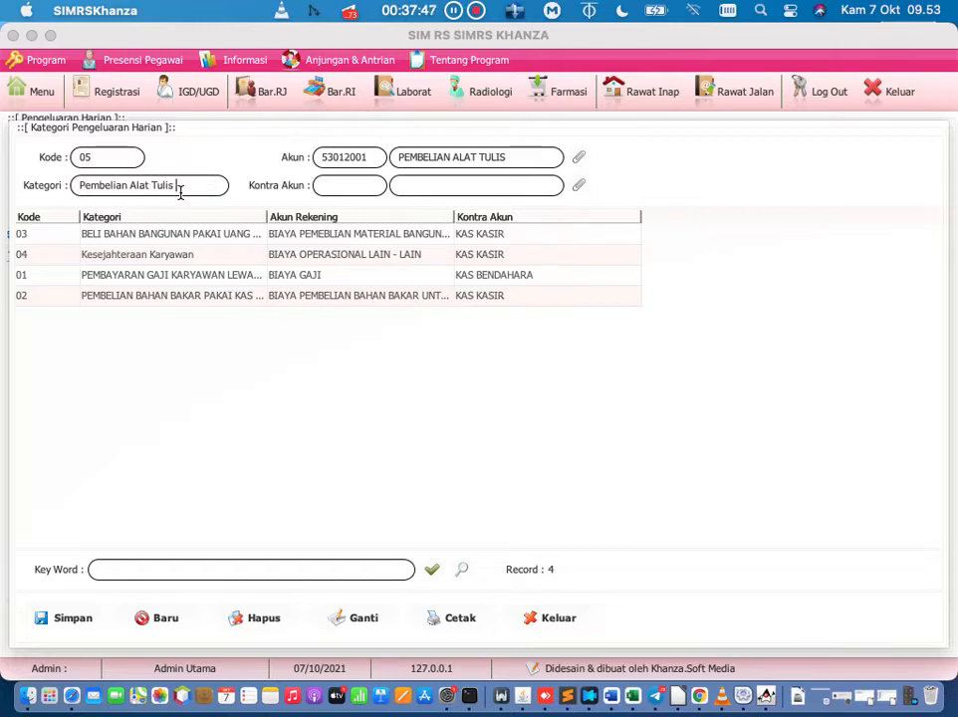
- Set KAS KASIR as the contra account of the Pembelian Alat Tulis category and save the category
{"action": "left_click", "coordinate": [578, 185]}
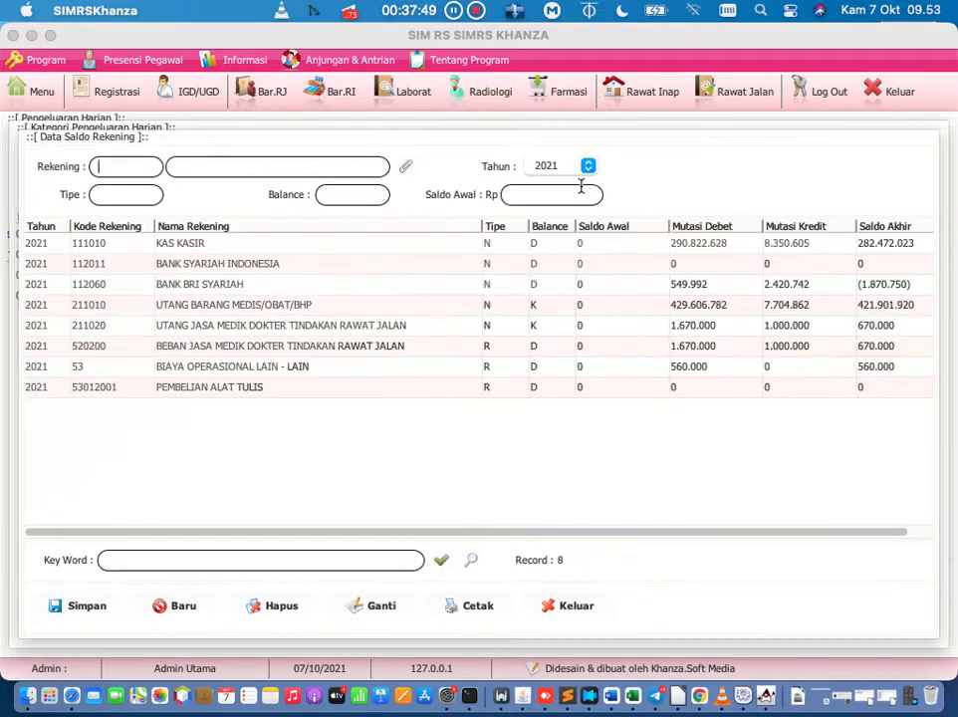
{"action": "double_click", "coordinate": [282, 246]}
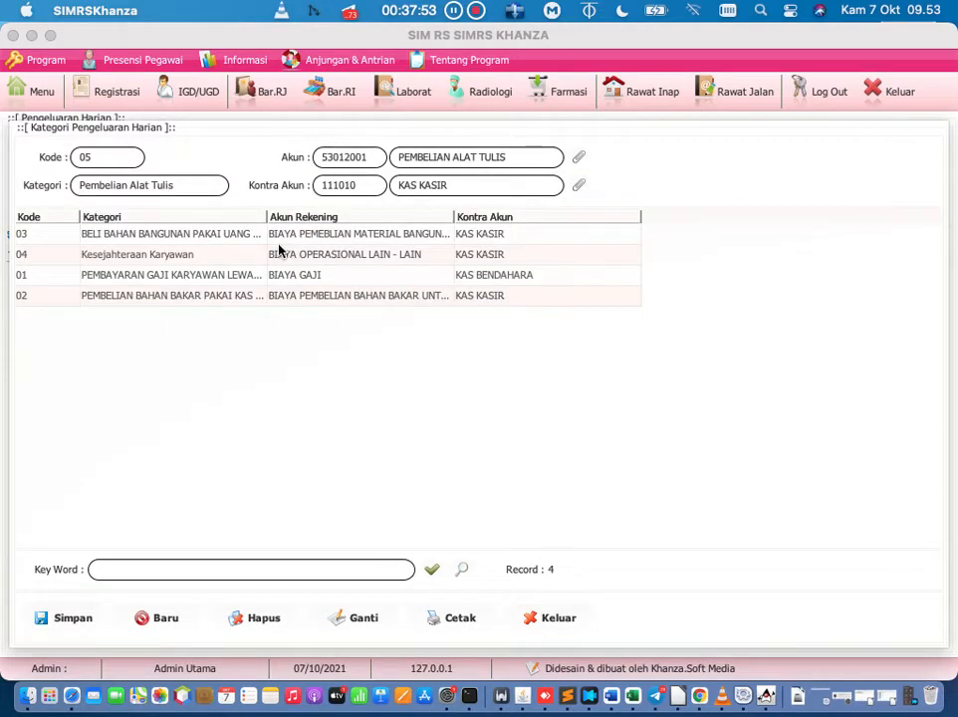
{"action": "left_click", "coordinate": [64, 619]}
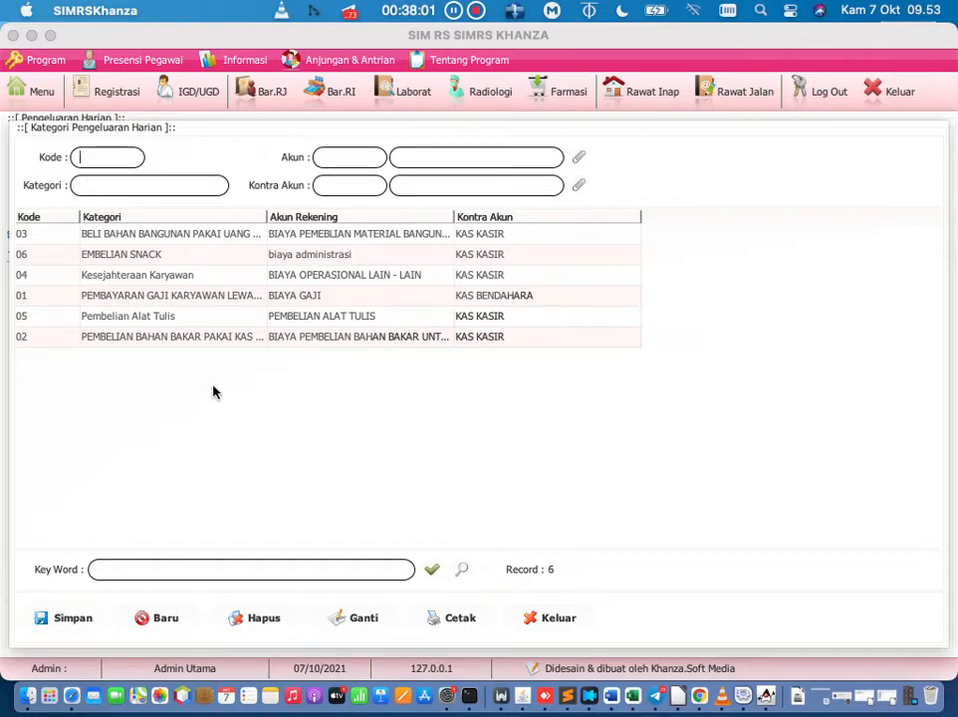
- Choose the Pembelian Alat Tulis category for the daily expense entry and pick a staff member as its officer
{"action": "left_click", "coordinate": [193, 321]}
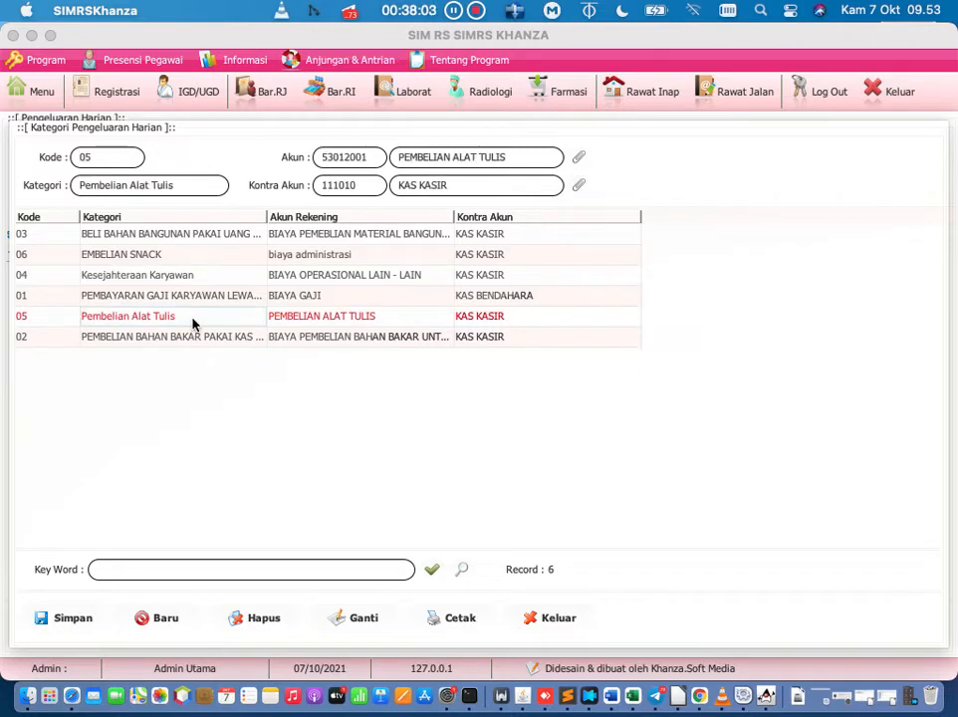
{"action": "double_click", "coordinate": [193, 321]}
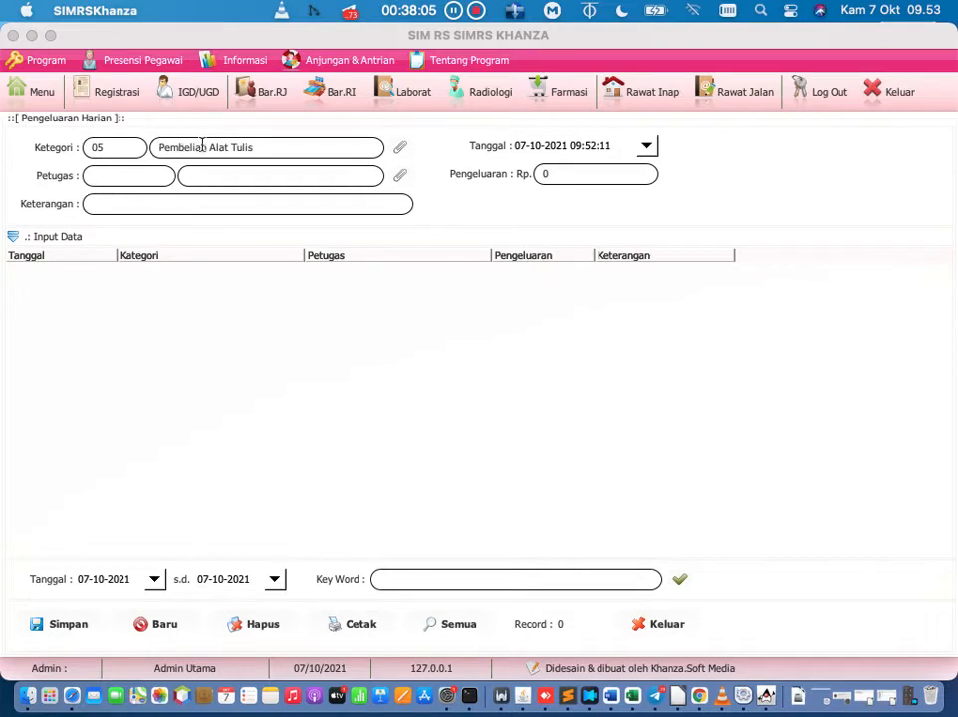
{"action": "left_click", "coordinate": [399, 176]}
{"action": "left_click", "coordinate": [212, 183]}
{"action": "double_click", "coordinate": [212, 183]}
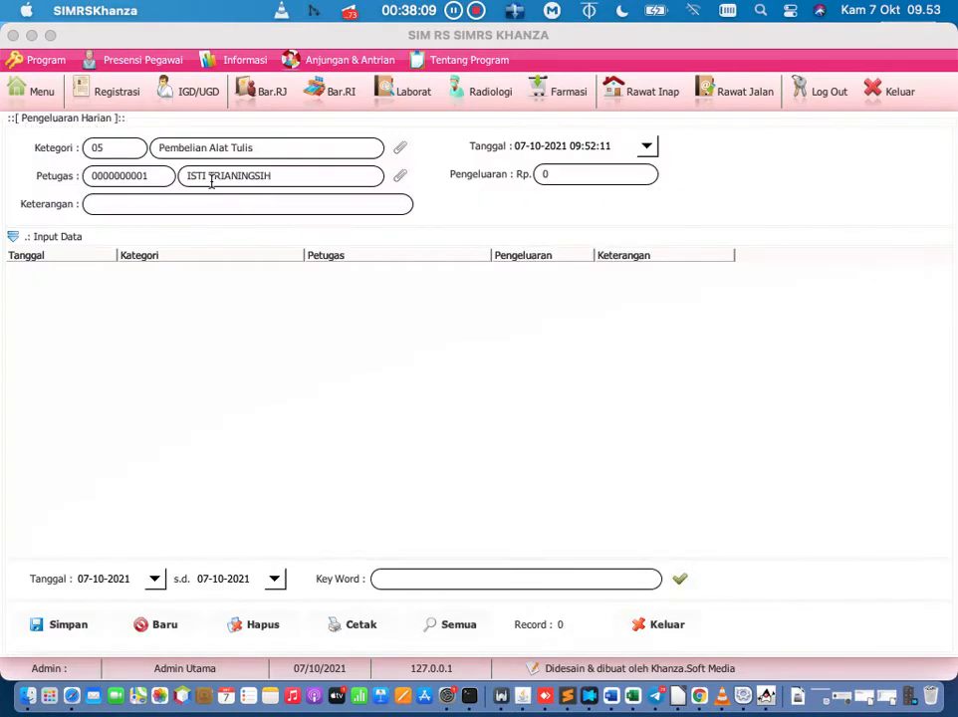
- Give the daily expense the description "beli pulpen" and an amount of Rp 10000, and save it
{"action": "left_click", "coordinate": [208, 203]}
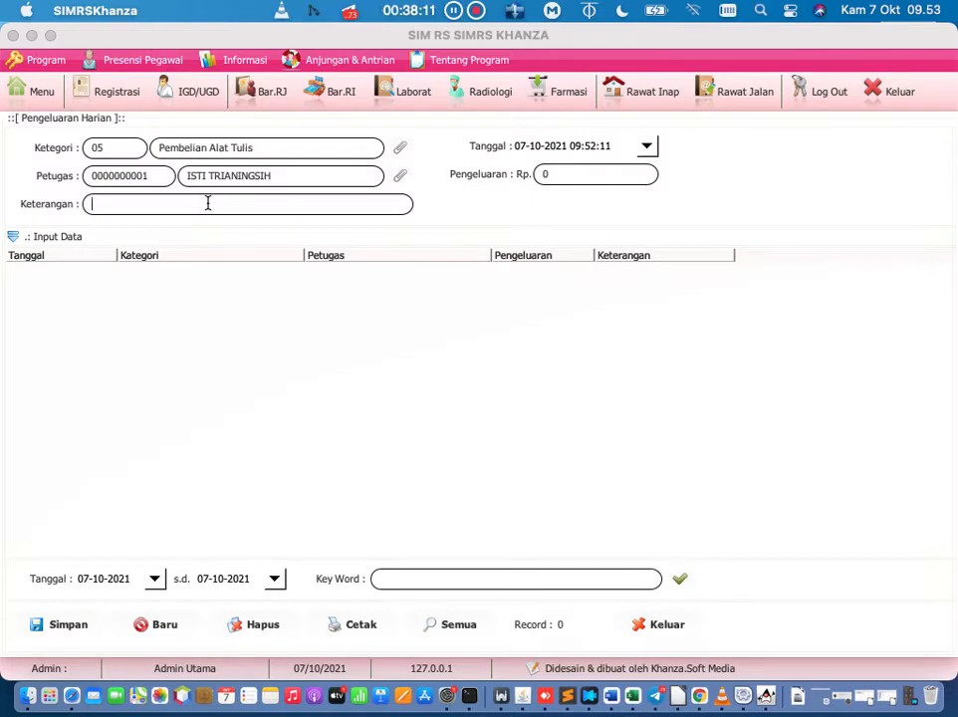
{"action": "type", "text": "beli pulpen"}
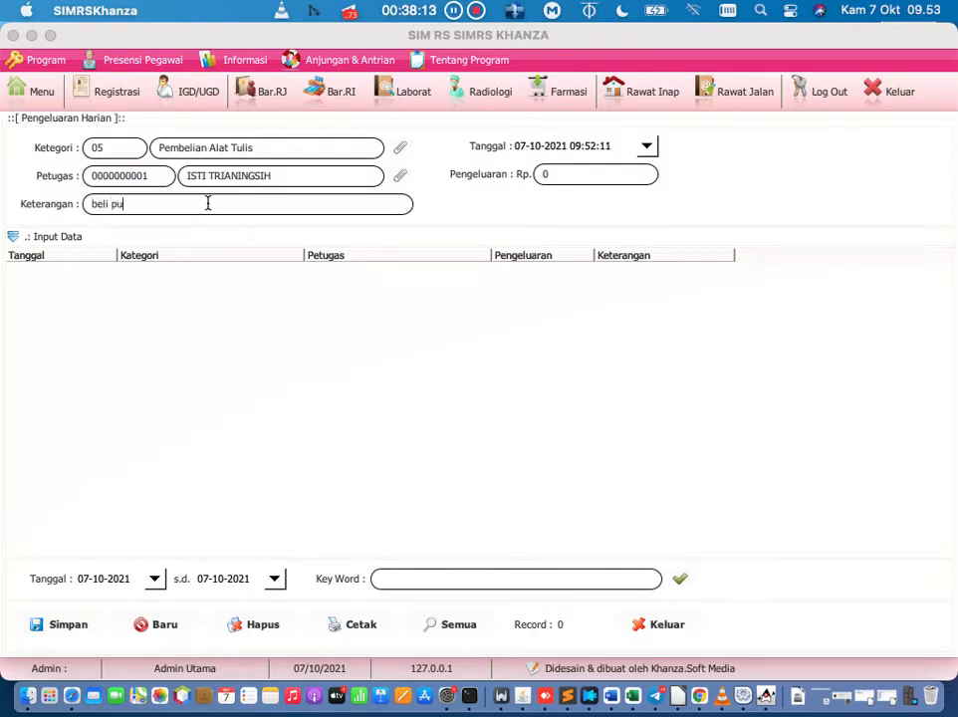
{"action": "left_click", "coordinate": [586, 174]}
{"action": "type", "text": "10000"}
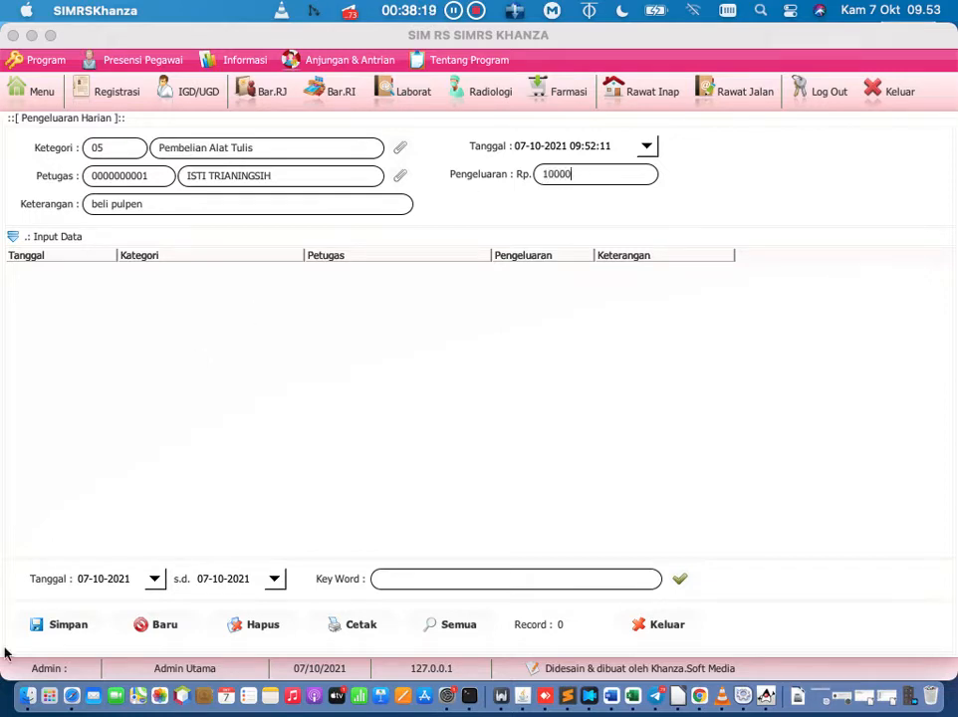
{"action": "left_click", "coordinate": [64, 625]}
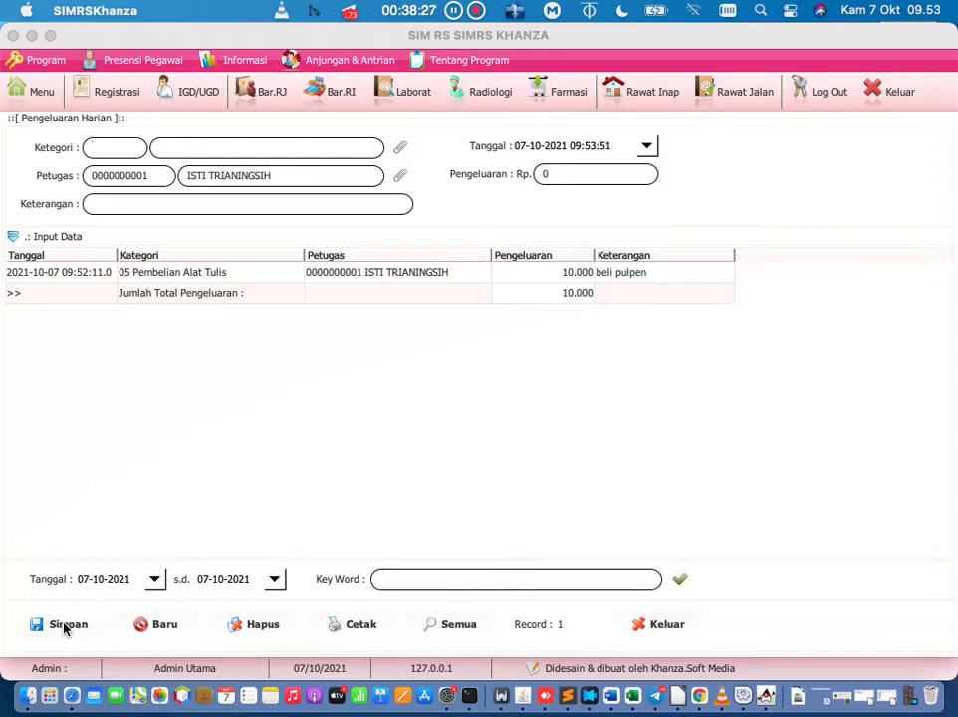
- Search the main menu for "jurnal" and open the Jurnal Harian module
{"action": "left_click", "coordinate": [53, 99]}
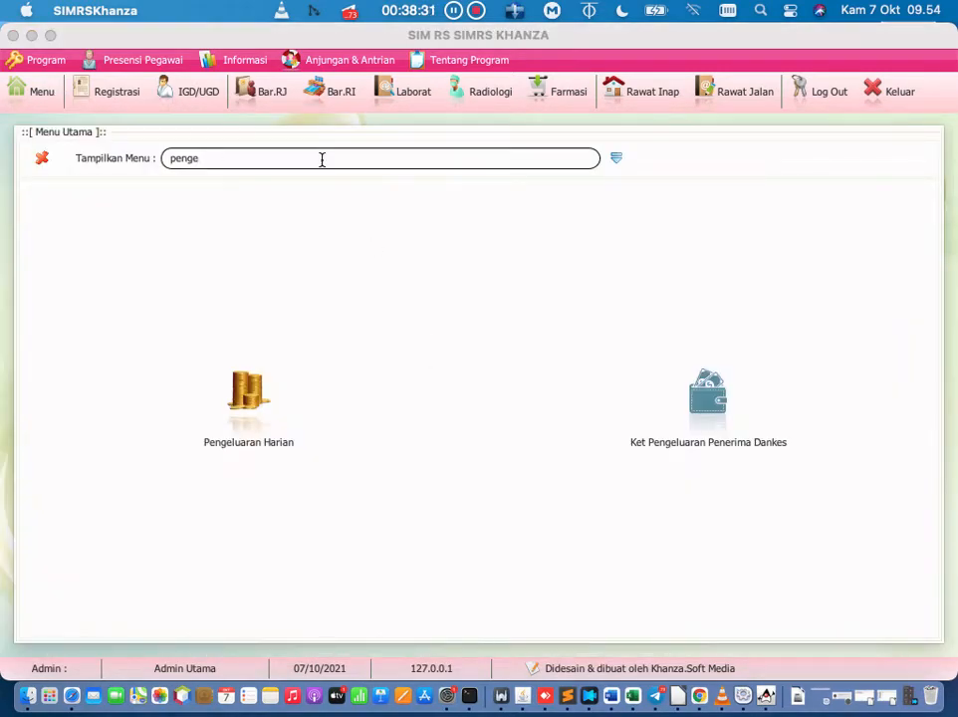
{"action": "key", "text": "BackSpace"}
{"action": "key", "text": "BackSpace"}
{"action": "key", "text": "BackSpace"}
{"action": "key", "text": "BackSpace"}
{"action": "key", "text": "BackSpace"}
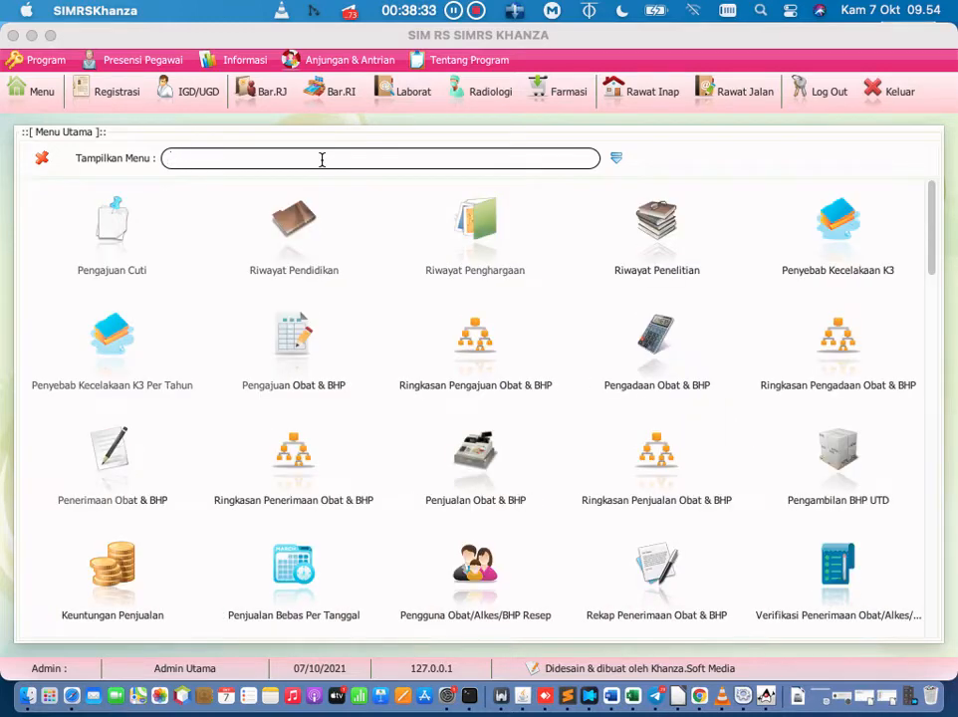
{"action": "type", "text": "jurnal"}
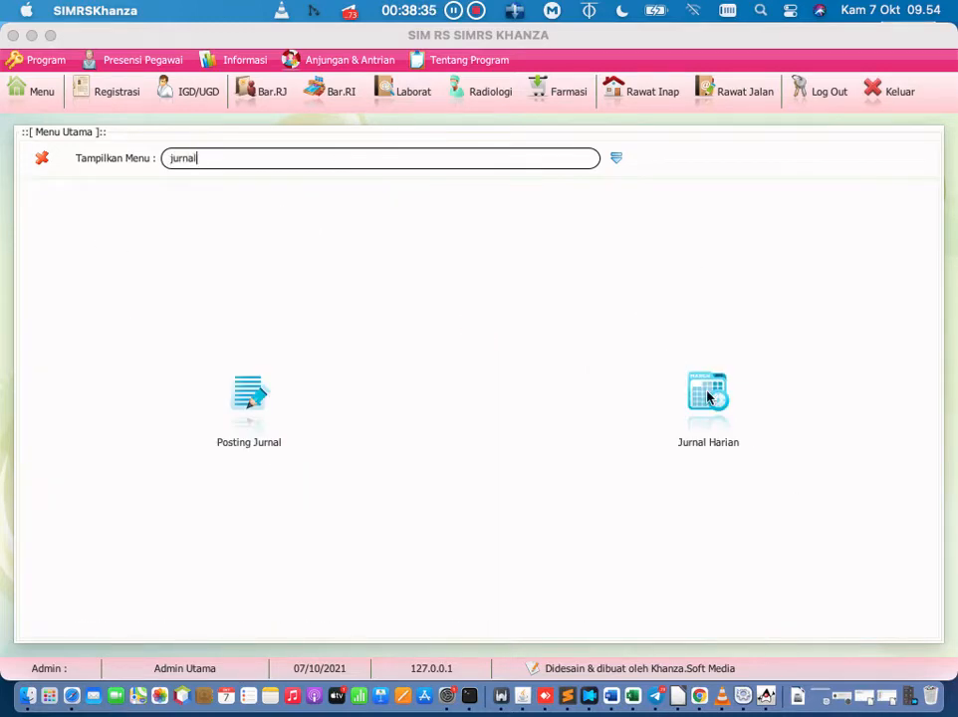
{"action": "left_click", "coordinate": [708, 396]}
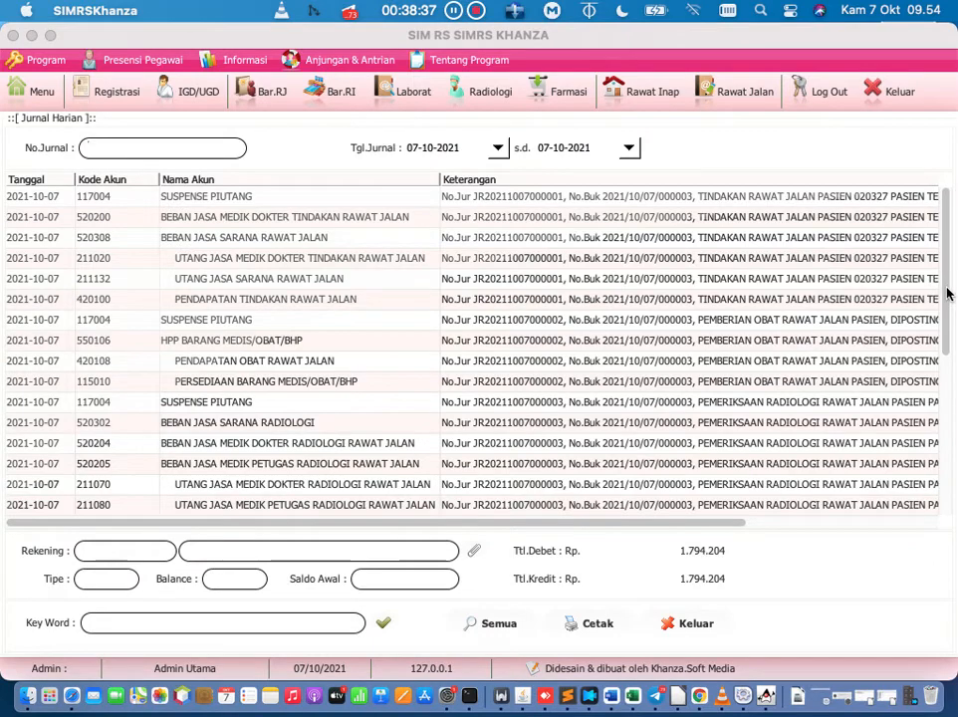
- Examine the PEMBELIAN ALAT TULIS line at the end of the daily journal, including its description and debit amount
{"action": "left_click_drag", "start_coordinate": [947, 293], "coordinate": [947, 455]}
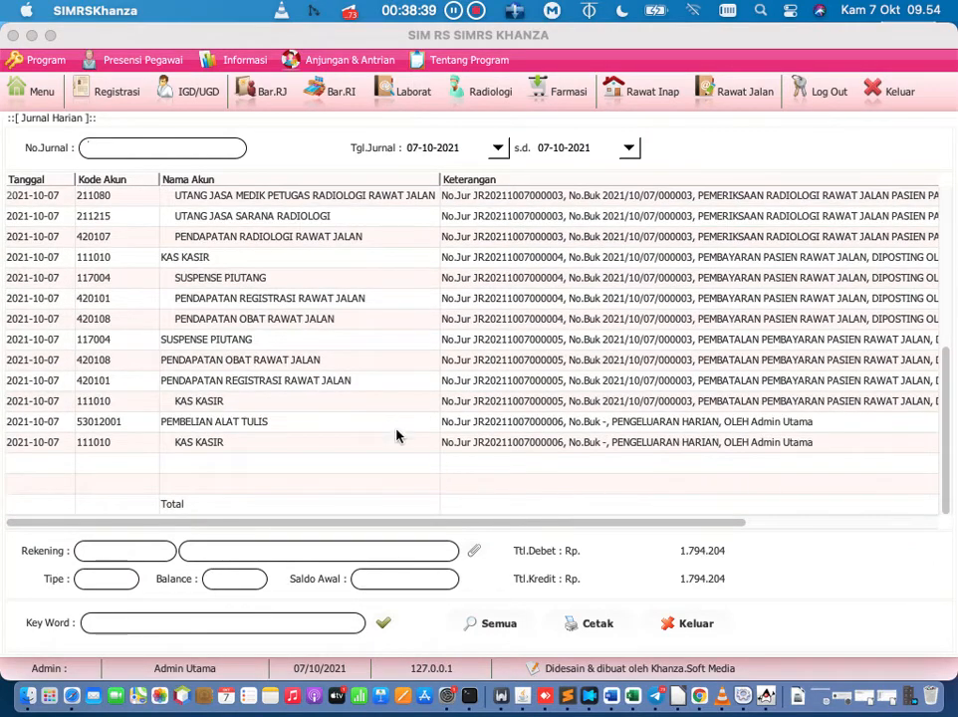
{"action": "left_click", "coordinate": [240, 405]}
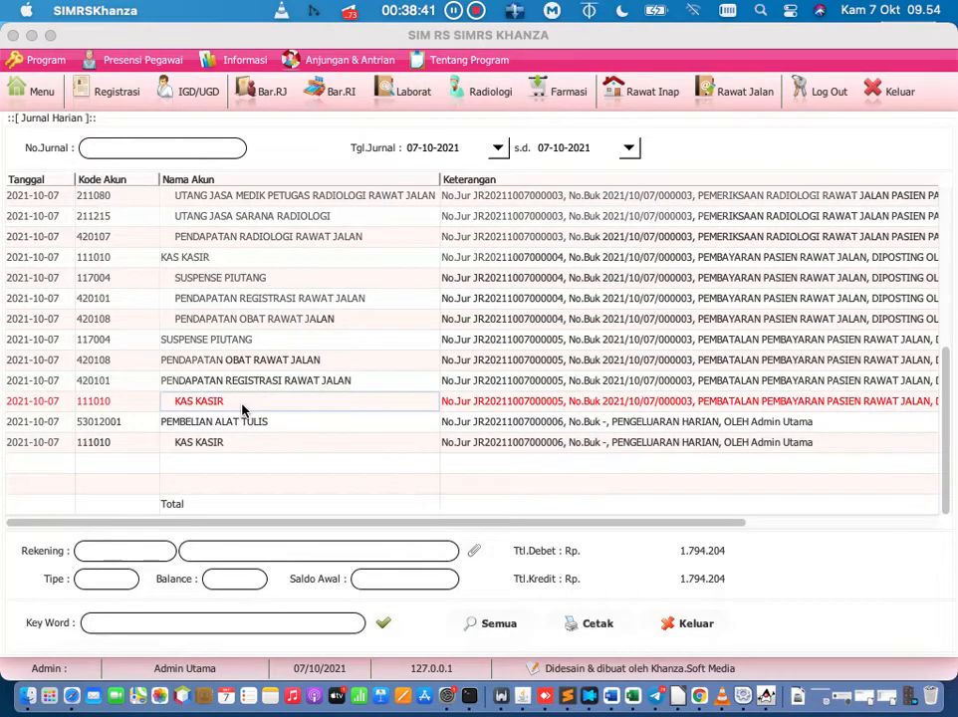
{"action": "key", "text": "Right"}
{"action": "key", "text": "Right"}
{"action": "key", "text": "Right"}
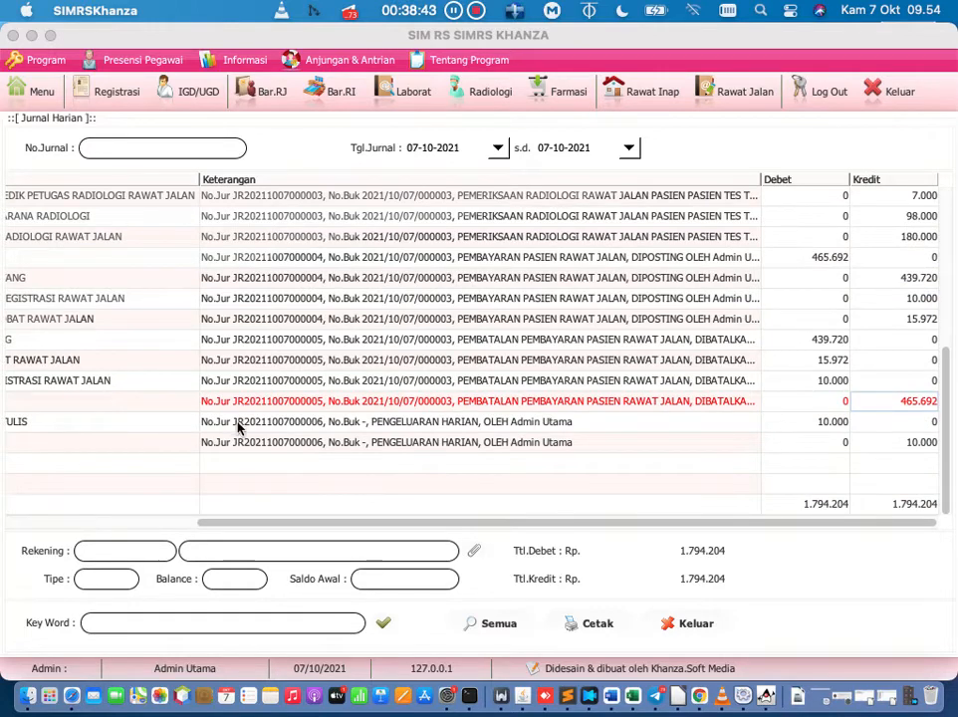
{"action": "left_click", "coordinate": [226, 438]}
{"action": "left_click", "coordinate": [221, 428]}
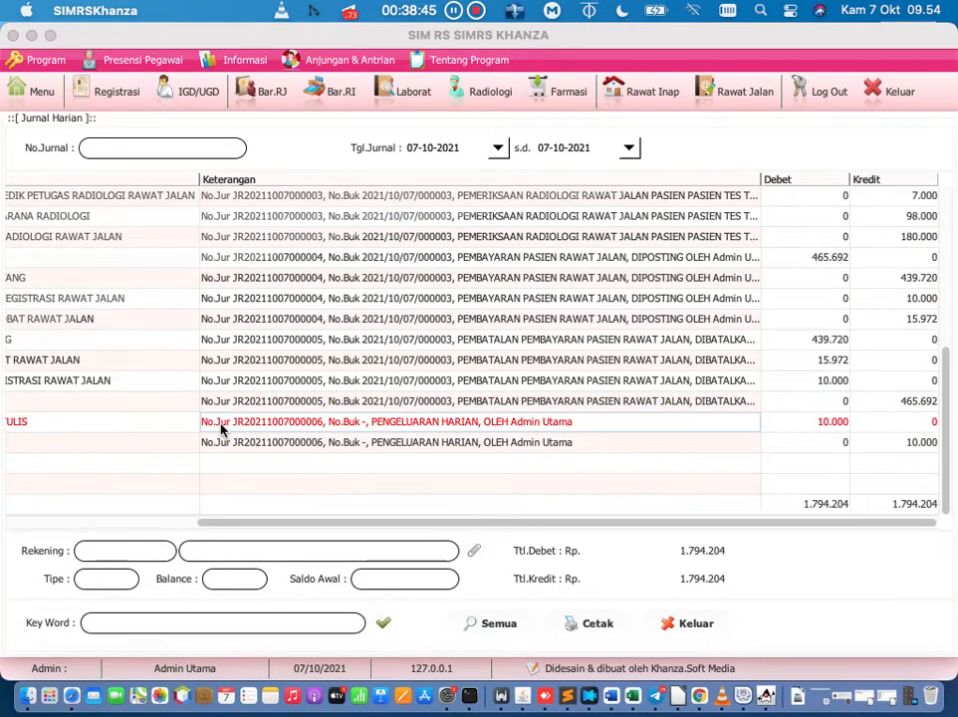
{"action": "scroll", "coordinate": [221, 428], "scroll_direction": "left", "scroll_amount": 10}
{"action": "scroll", "coordinate": [221, 428], "scroll_direction": "right", "scroll_amount": 1}
{"action": "scroll", "coordinate": [221, 428], "scroll_direction": "right", "scroll_amount": 10}
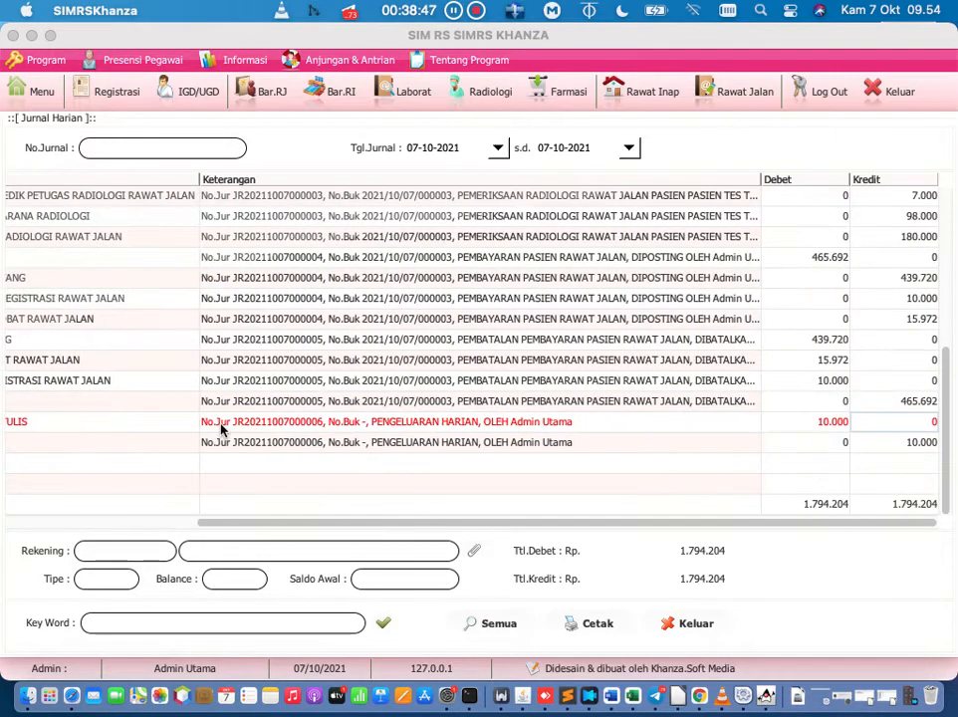
{"action": "left_click", "coordinate": [830, 422]}
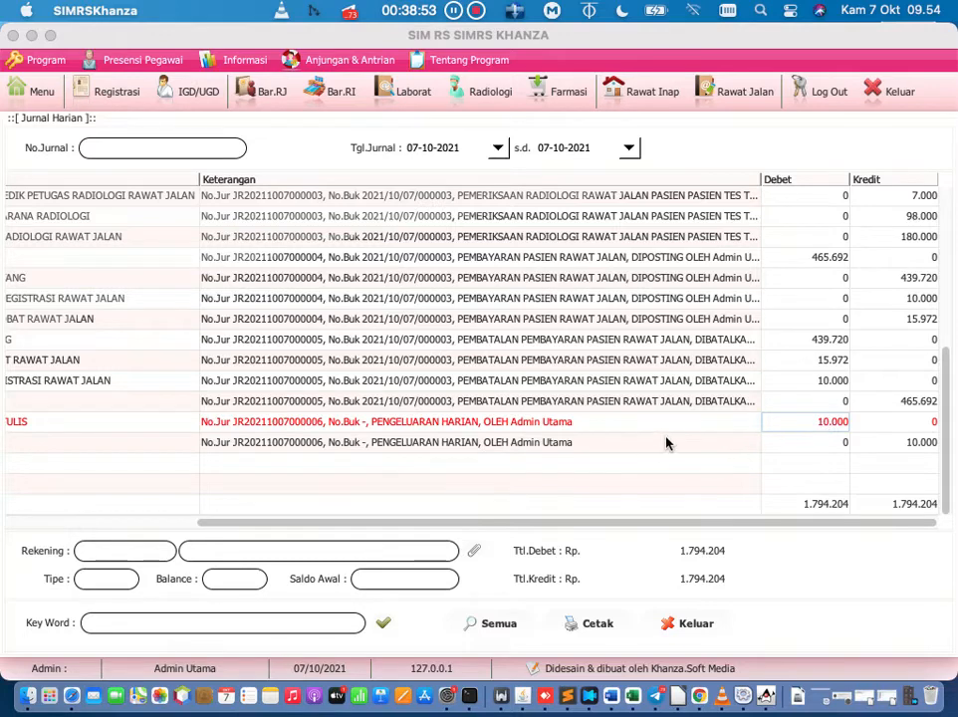
- Examine the KAS KASIR line of the same daily expense journal and its credit amount
{"action": "left_click_drag", "start_coordinate": [505, 522], "coordinate": [400, 522]}
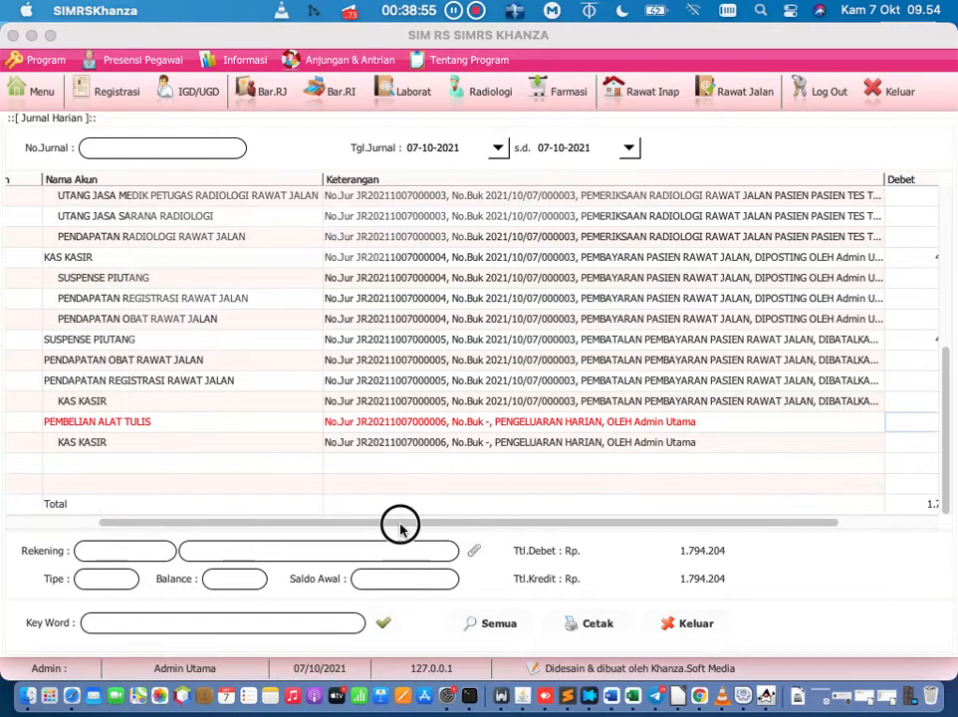
{"action": "key", "text": "Down"}
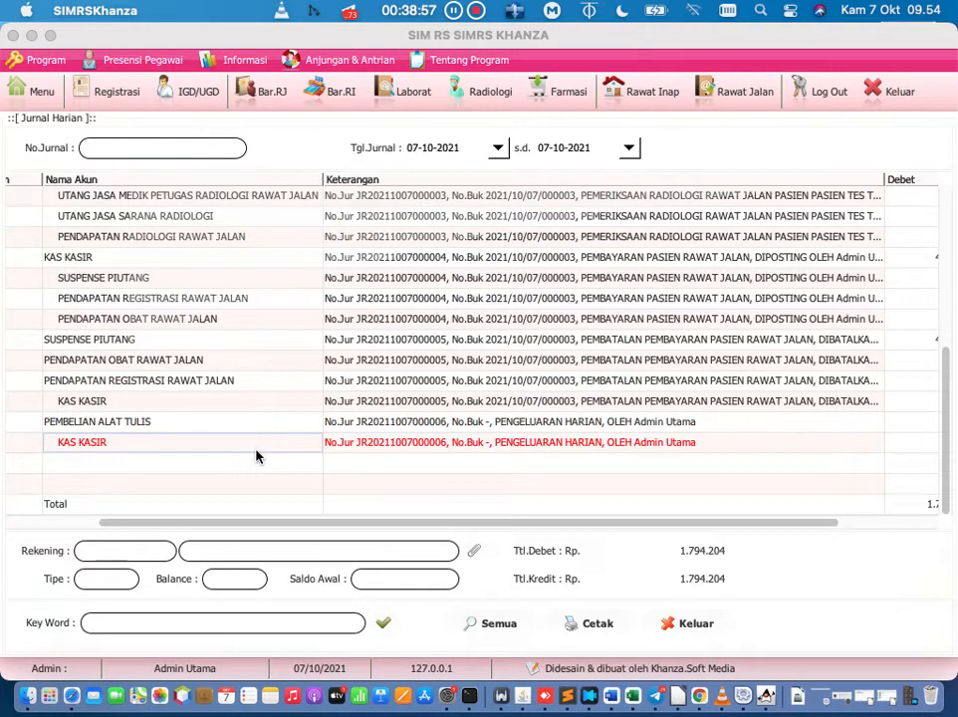
{"action": "key", "text": "Right"}
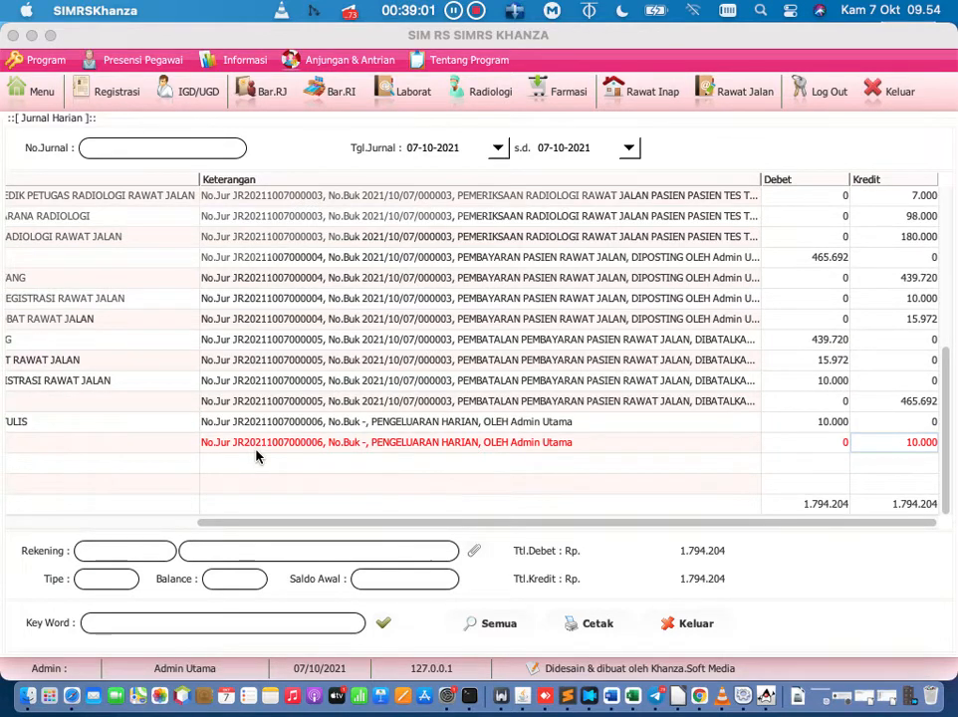
{"action": "left_click_drag", "start_coordinate": [241, 522], "coordinate": [54, 492]}
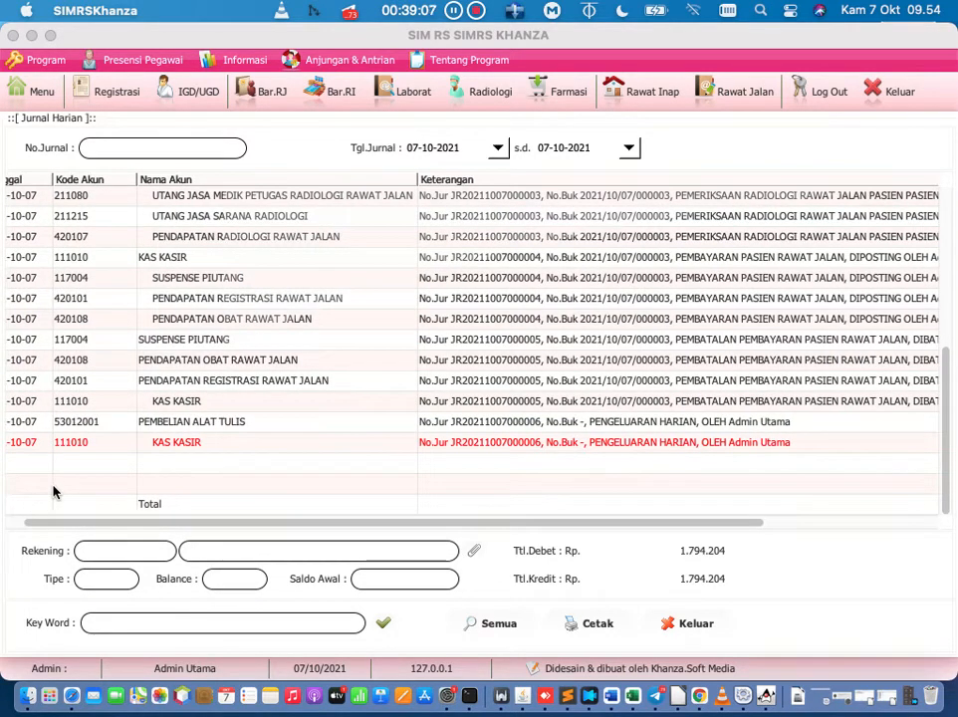
- Search the main menu for "reken" and open the Rekening Tahun module
{"action": "left_click", "coordinate": [24, 81]}
{"action": "key", "text": "BackSpace"}
{"action": "key", "text": "BackSpace"}
{"action": "key", "text": "BackSpace"}
{"action": "key", "text": "BackSpace"}
{"action": "key", "text": "BackSpace"}
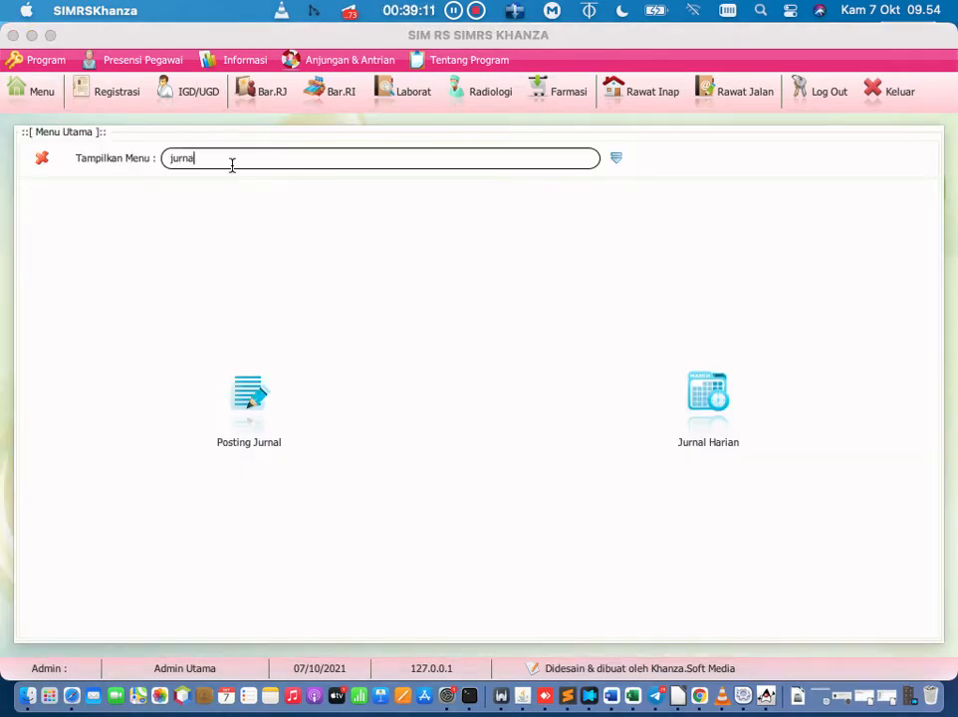
{"action": "type", "text": "eken"}
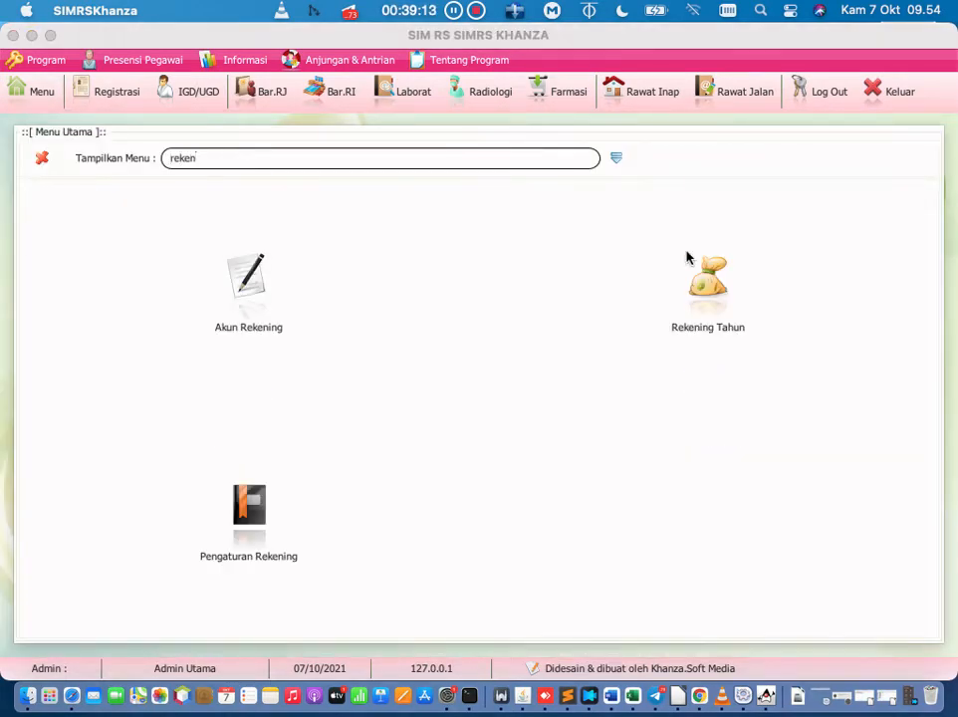
{"action": "left_click", "coordinate": [684, 291]}
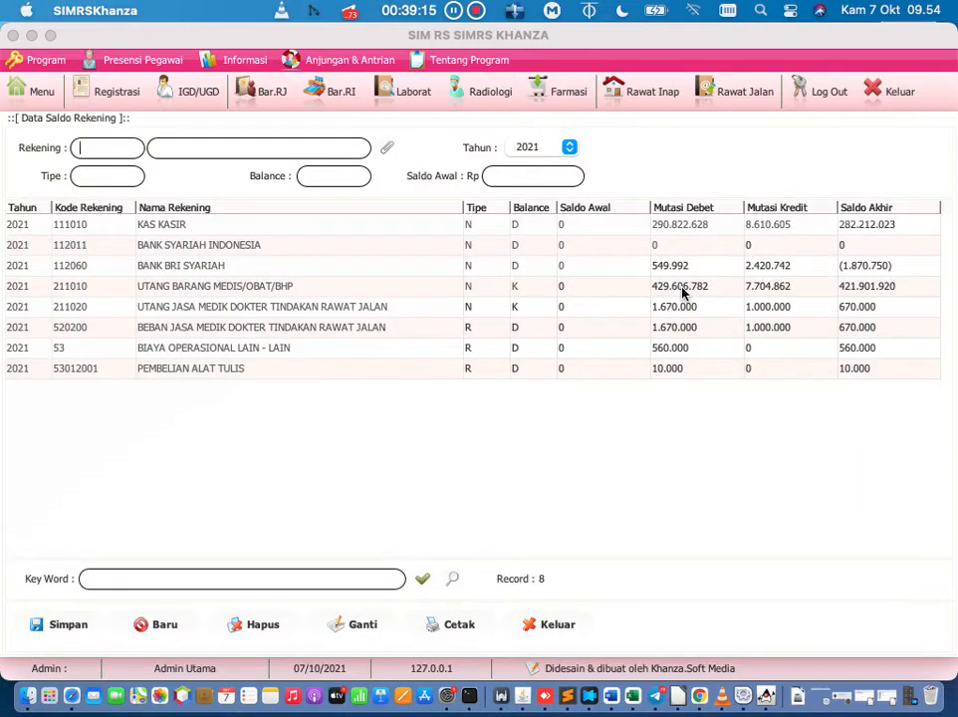
- Check the debit movement and closing balance of the 53012001 PEMBELIAN ALAT TULIS account for 2021
{"action": "left_click", "coordinate": [273, 378]}
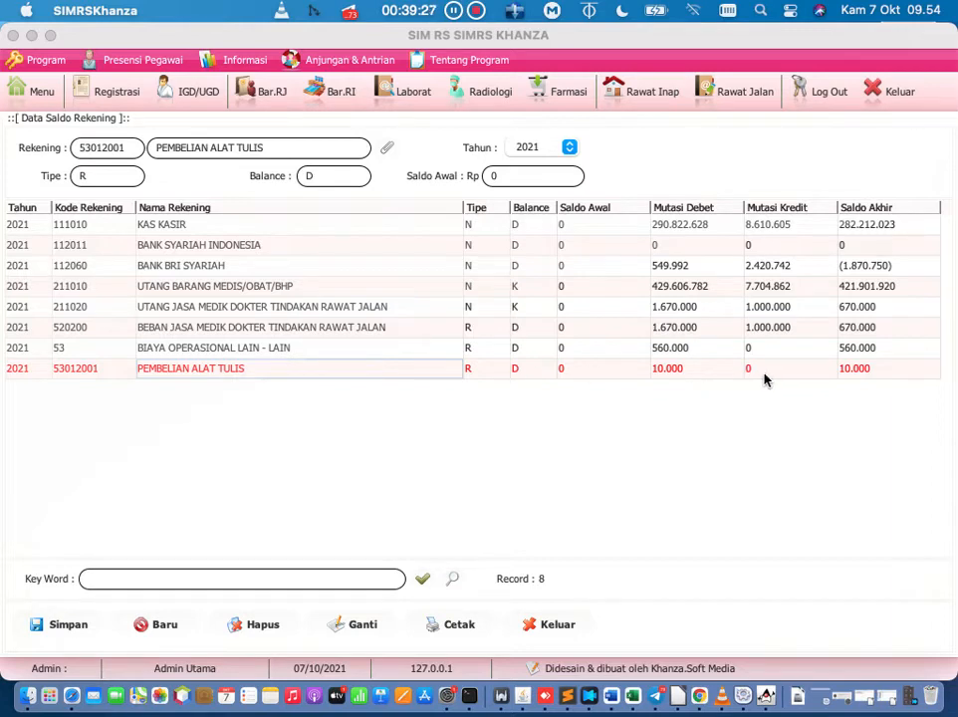
{"action": "left_click", "coordinate": [864, 371]}
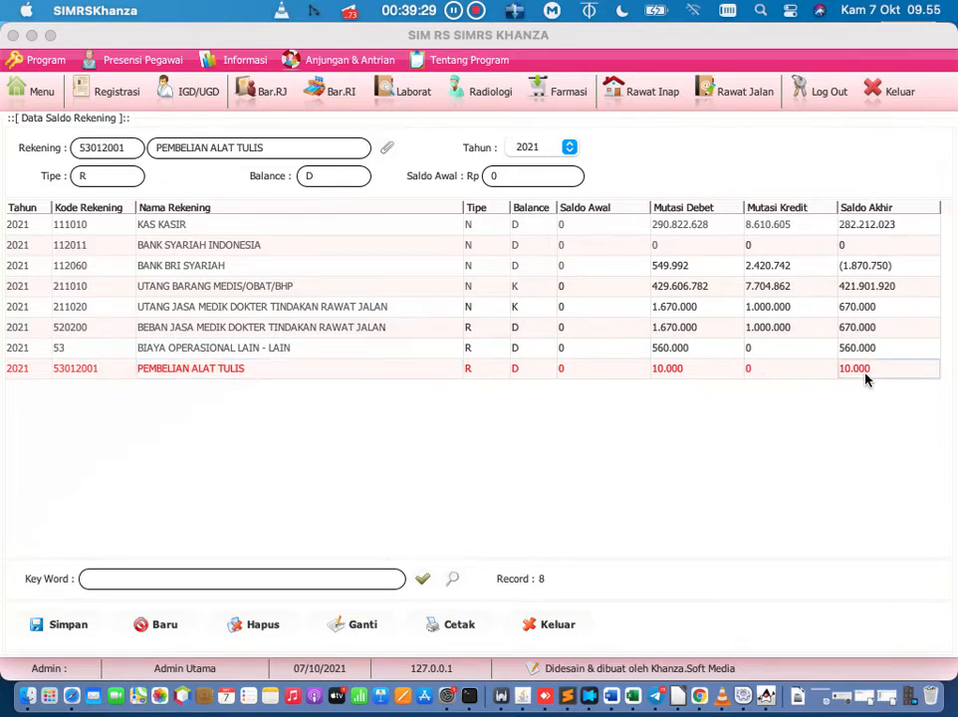
{"action": "left_click", "coordinate": [686, 367]}
- Show the main menu by category under [J] Tarif Pelayanan, Menejemen Keuangan & Akuntansi and open the Keuangan report
{"action": "left_click", "coordinate": [40, 89]}
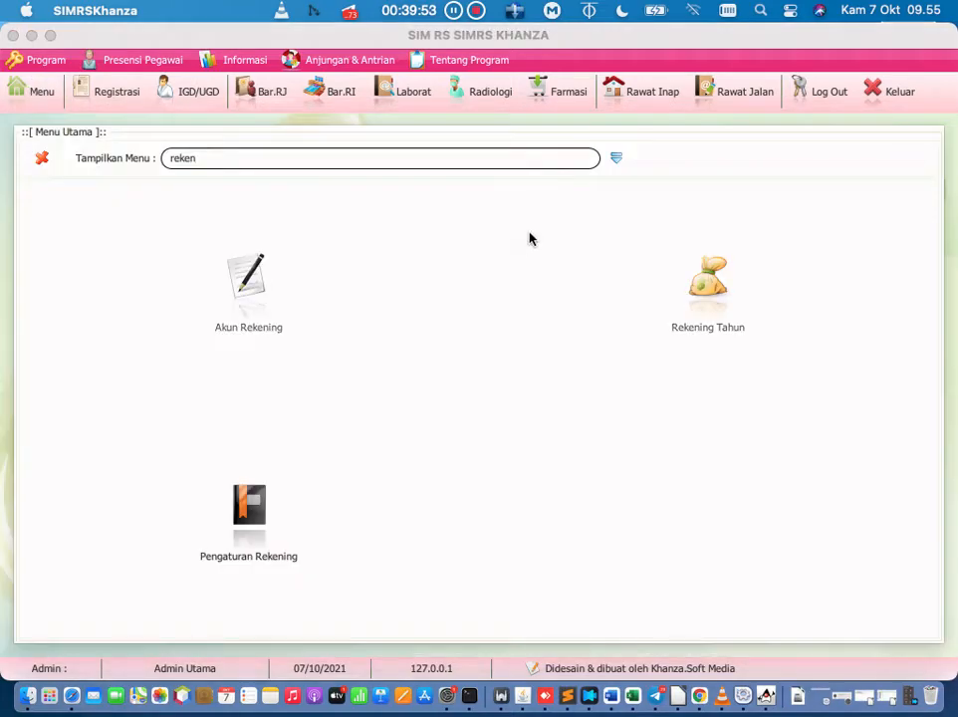
{"action": "left_click", "coordinate": [614, 159]}
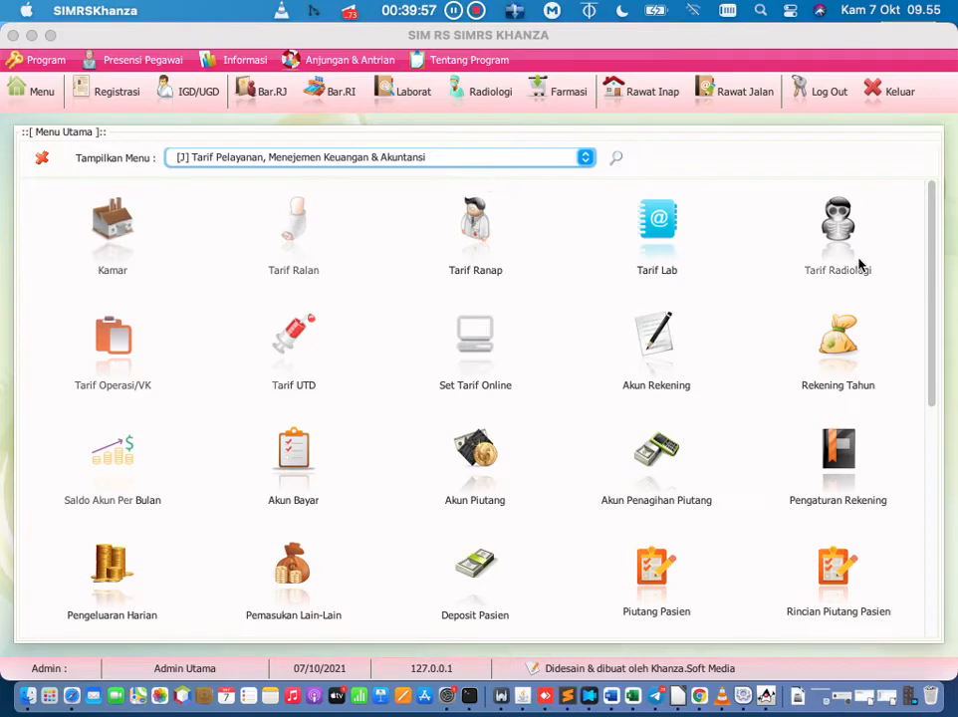
{"action": "left_click_drag", "start_coordinate": [930, 293], "coordinate": [949, 536]}
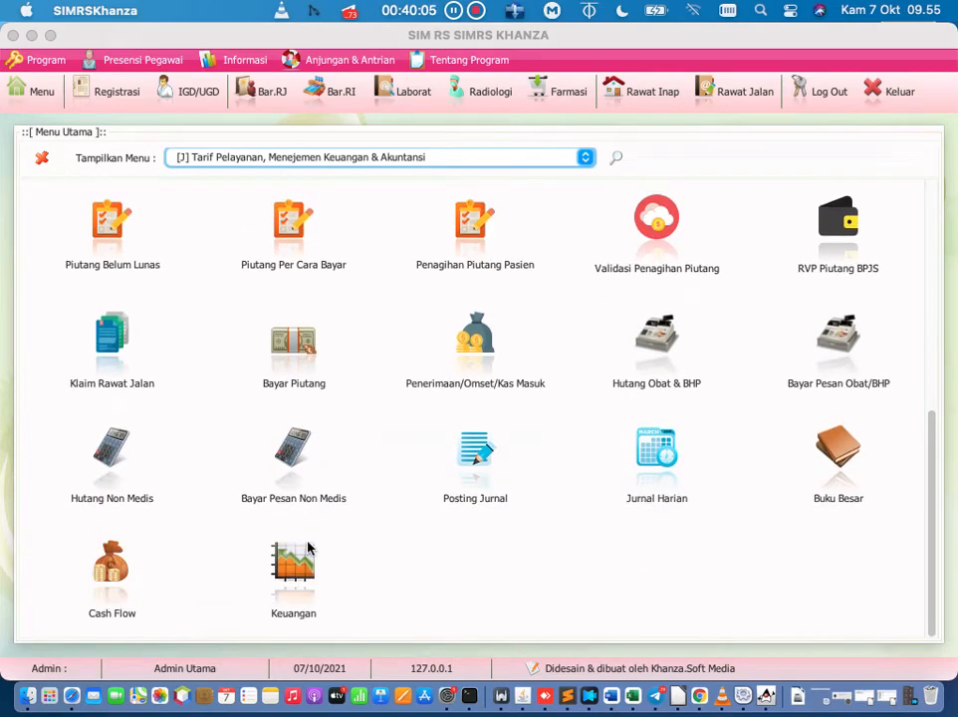
{"action": "left_click", "coordinate": [289, 572]}
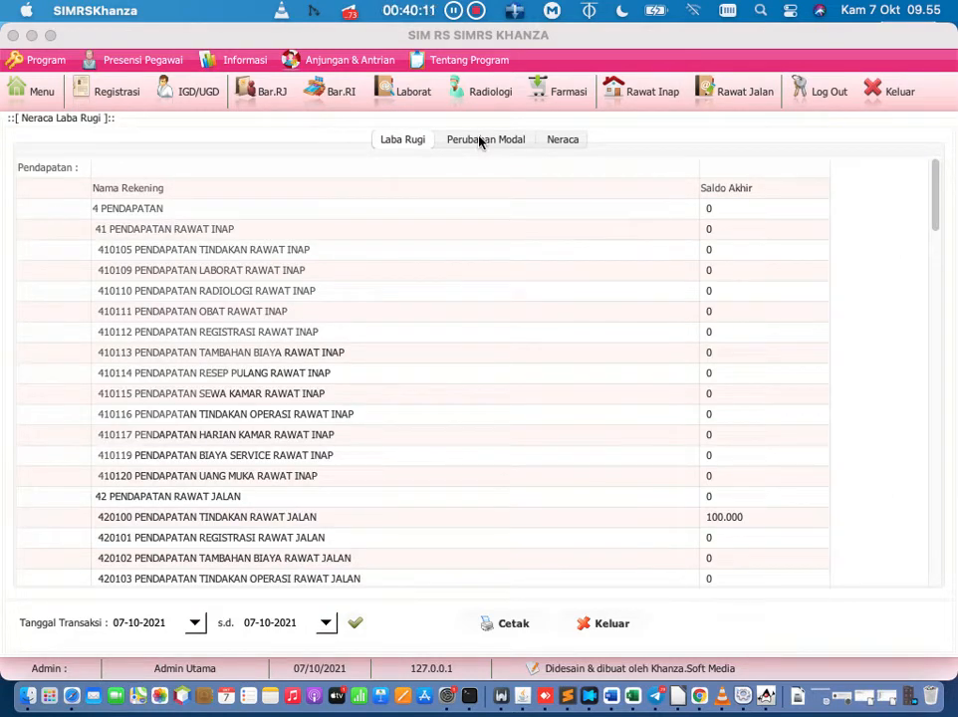
- Examine the 53012001 PEMBELIAN ALAT TULIS expense line and the totals in the Laba Rugi report for 07-10-2021
{"action": "scroll", "coordinate": [442, 269], "scroll_direction": "down", "scroll_amount": 1}
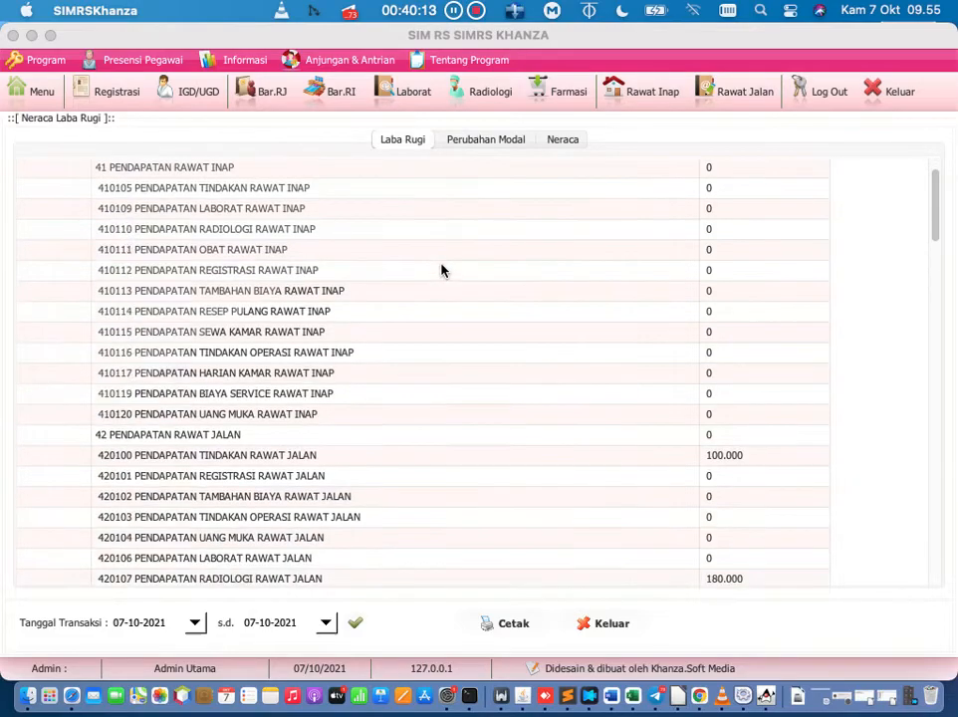
{"action": "scroll", "coordinate": [442, 269], "scroll_direction": "up", "scroll_amount": 2}
{"action": "scroll", "coordinate": [442, 269], "scroll_direction": "down", "scroll_amount": 5}
{"action": "scroll", "coordinate": [442, 269], "scroll_direction": "down", "scroll_amount": 15}
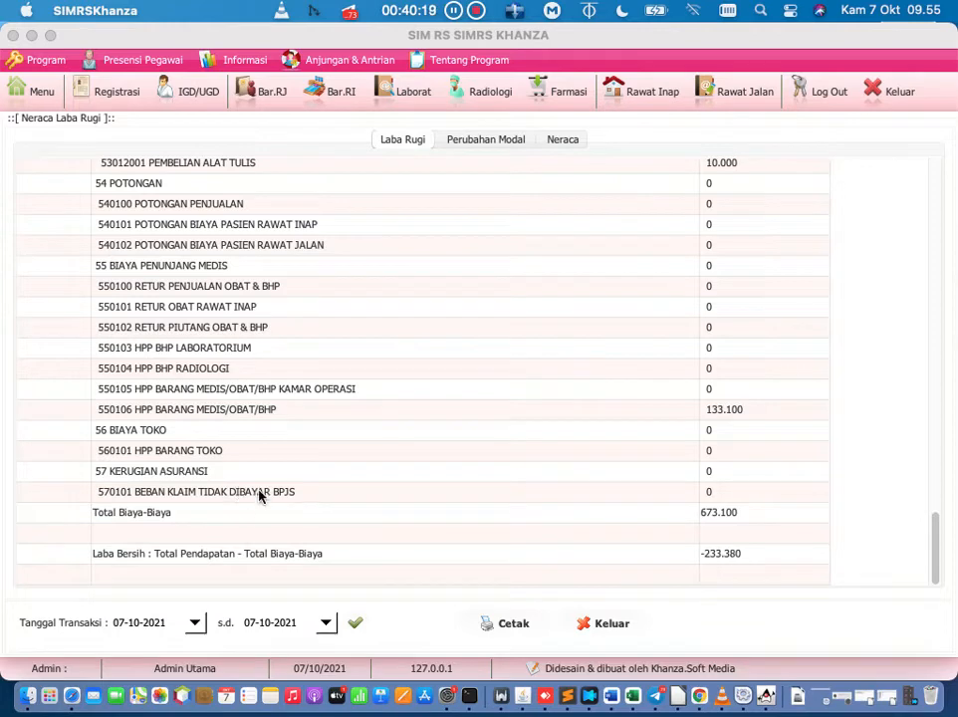
{"action": "scroll", "coordinate": [259, 496], "scroll_direction": "up", "scroll_amount": 3}
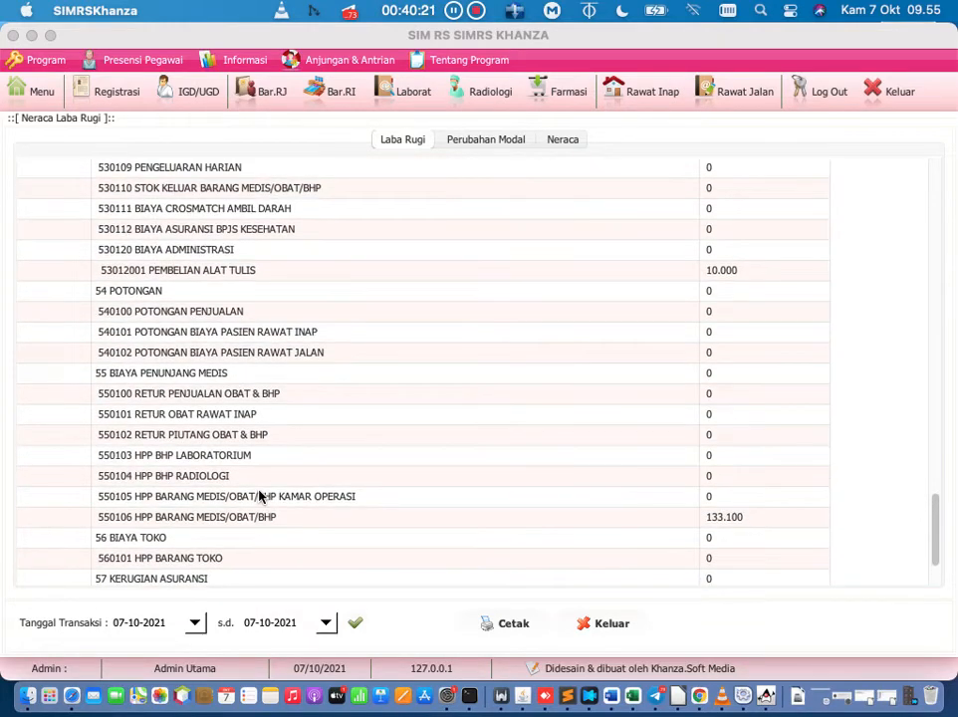
{"action": "left_click", "coordinate": [279, 277]}
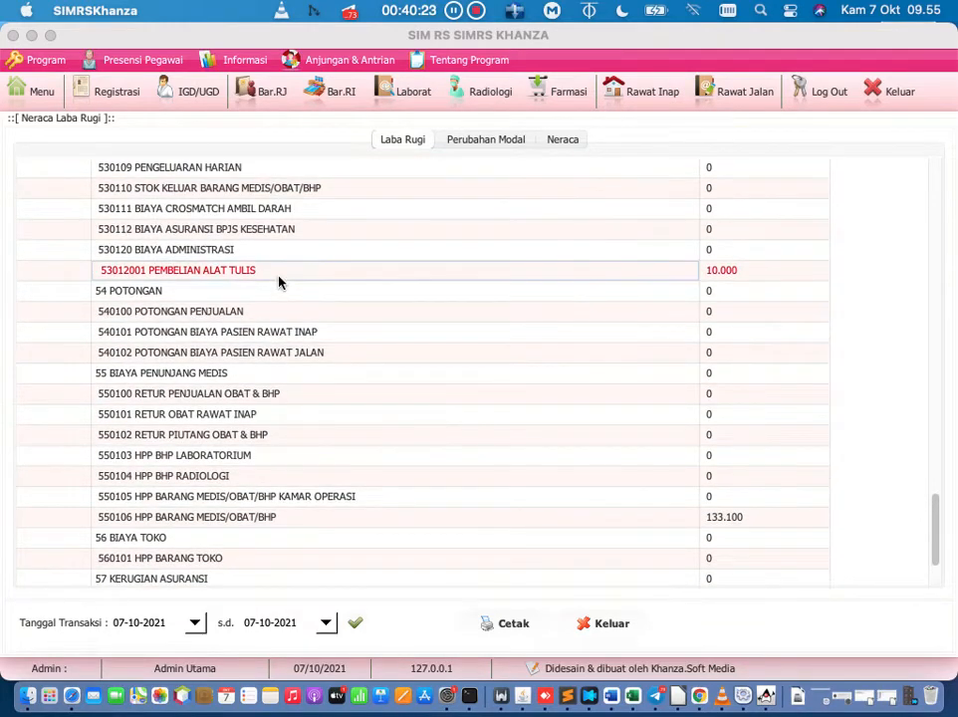
{"action": "scroll", "coordinate": [279, 283], "scroll_direction": "up", "scroll_amount": 4}
{"action": "scroll", "coordinate": [278, 282], "scroll_direction": "down", "scroll_amount": 4}
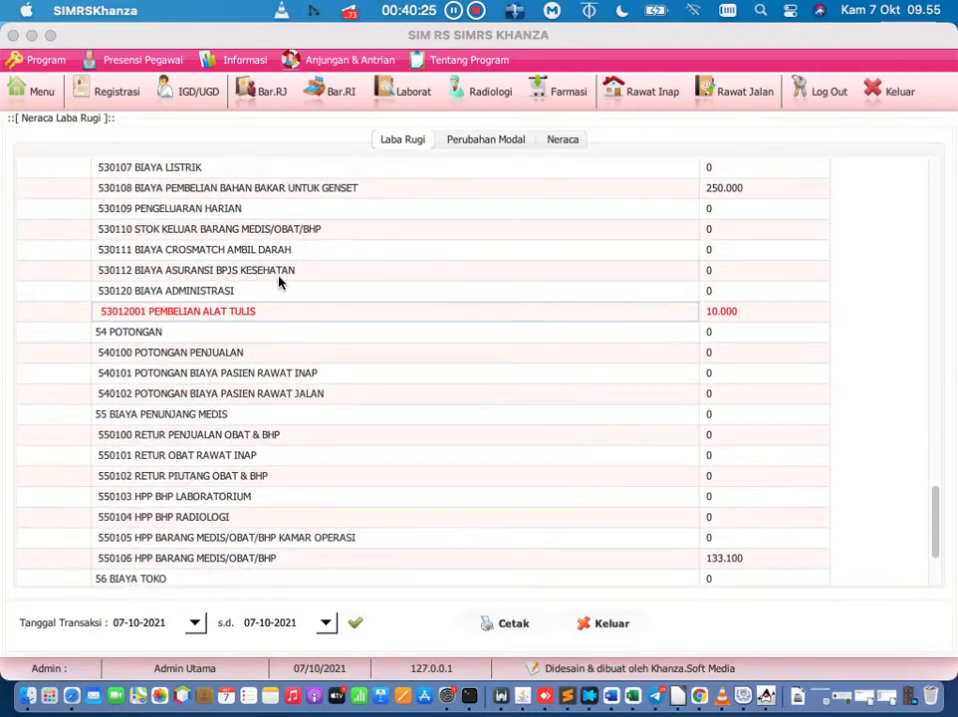
{"action": "scroll", "coordinate": [278, 282], "scroll_direction": "down", "scroll_amount": 1}
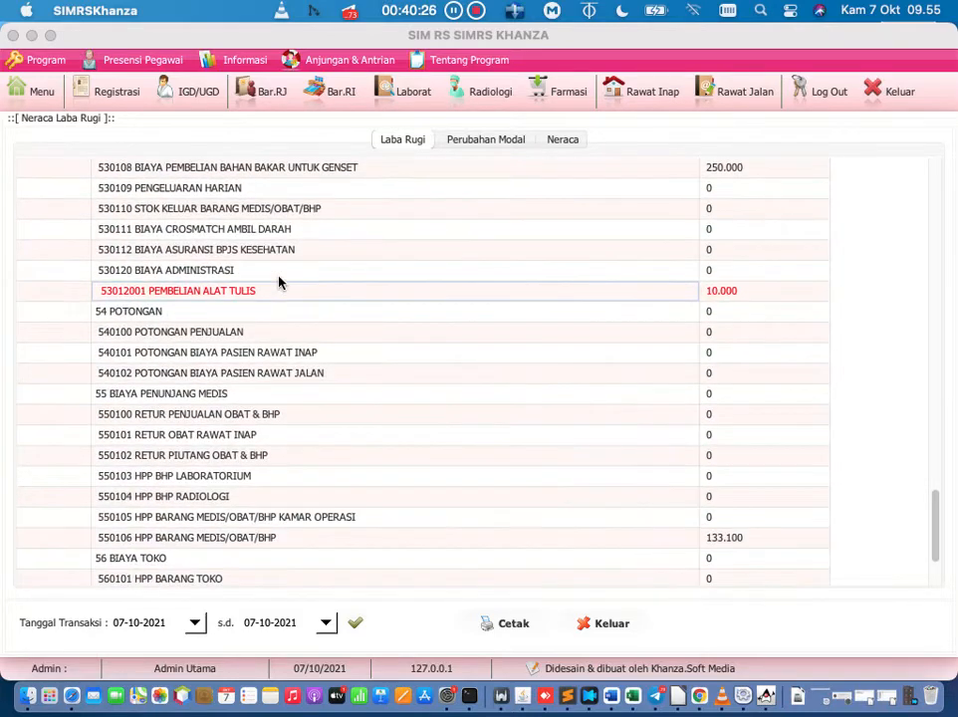
{"action": "left_click", "coordinate": [195, 622]}
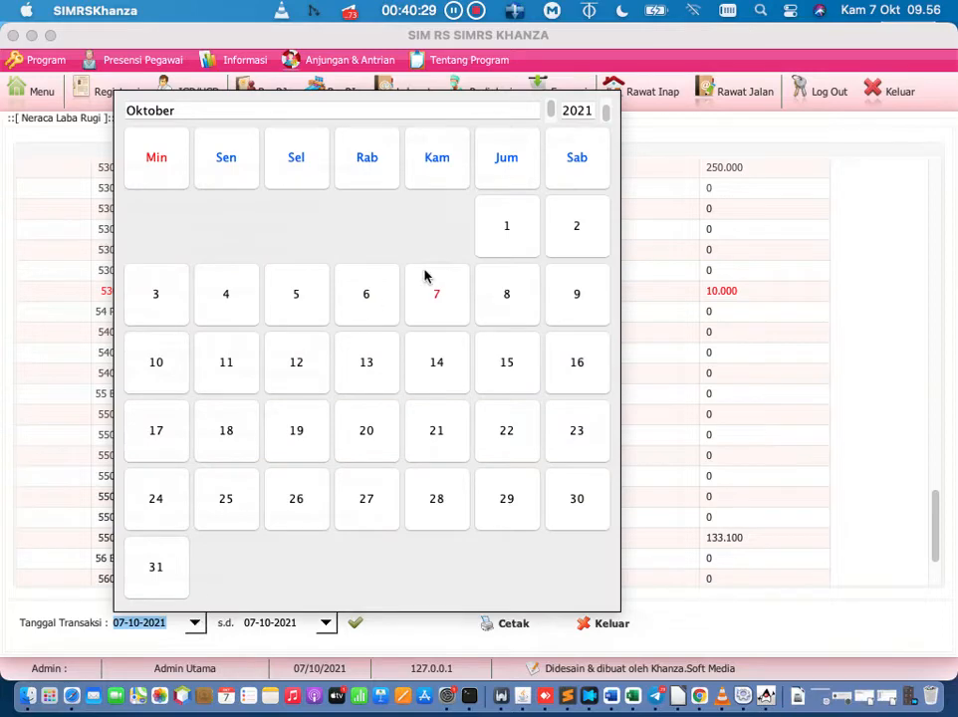
{"action": "left_click", "coordinate": [30, 436]}
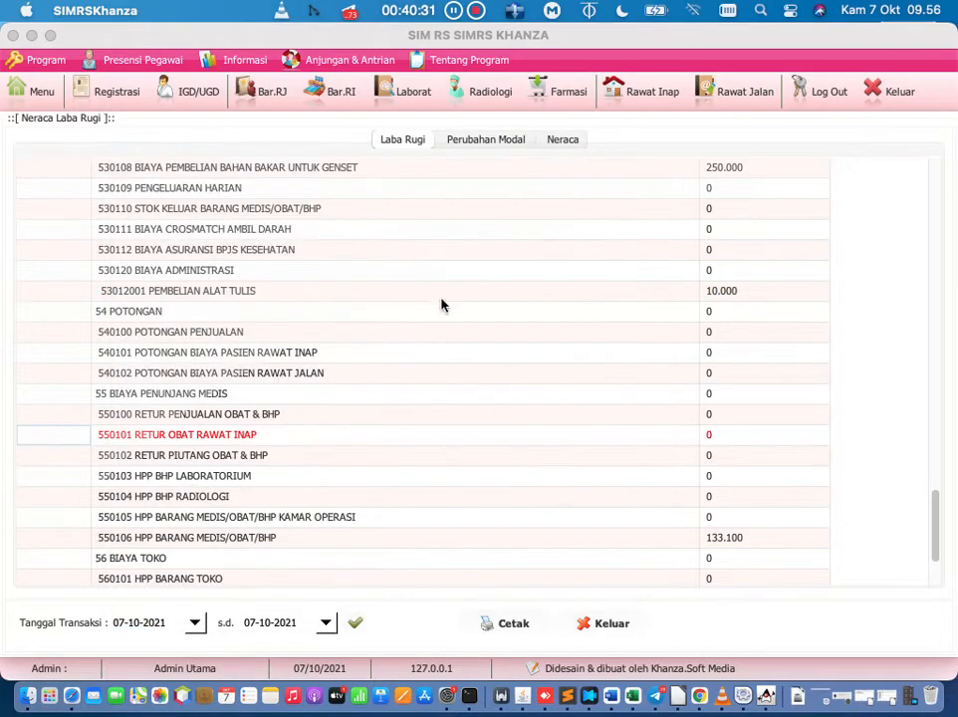
- Review the Perubahan Modal and Neraca reports for 07-10-2021, and close the financial report
{"action": "left_click", "coordinate": [468, 144]}
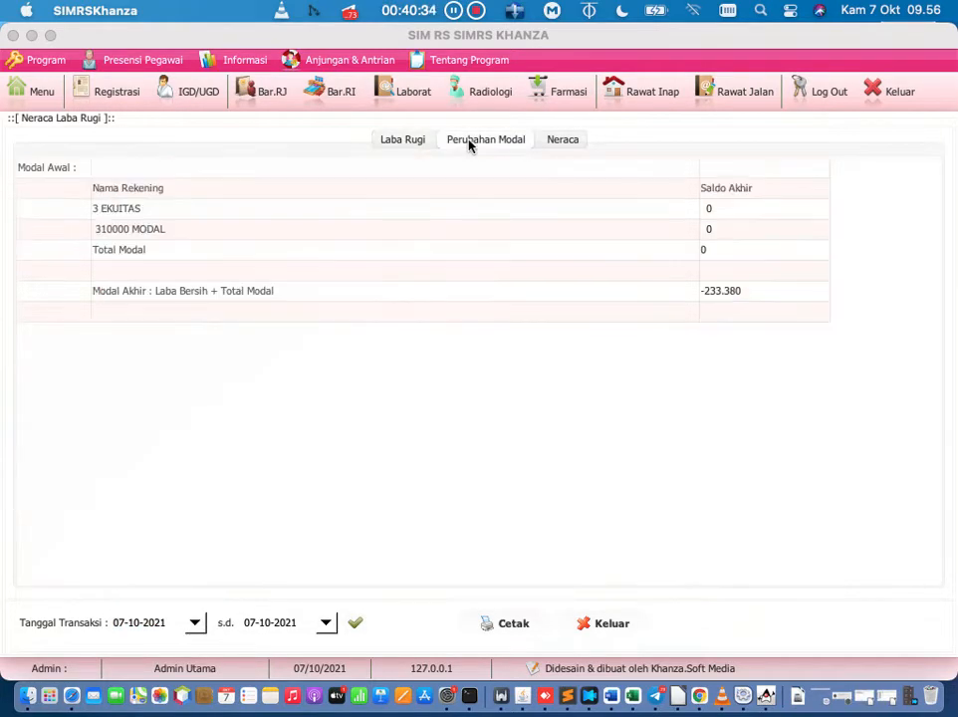
{"action": "left_click", "coordinate": [562, 140]}
{"action": "scroll", "coordinate": [562, 288], "scroll_direction": "down", "scroll_amount": 20}
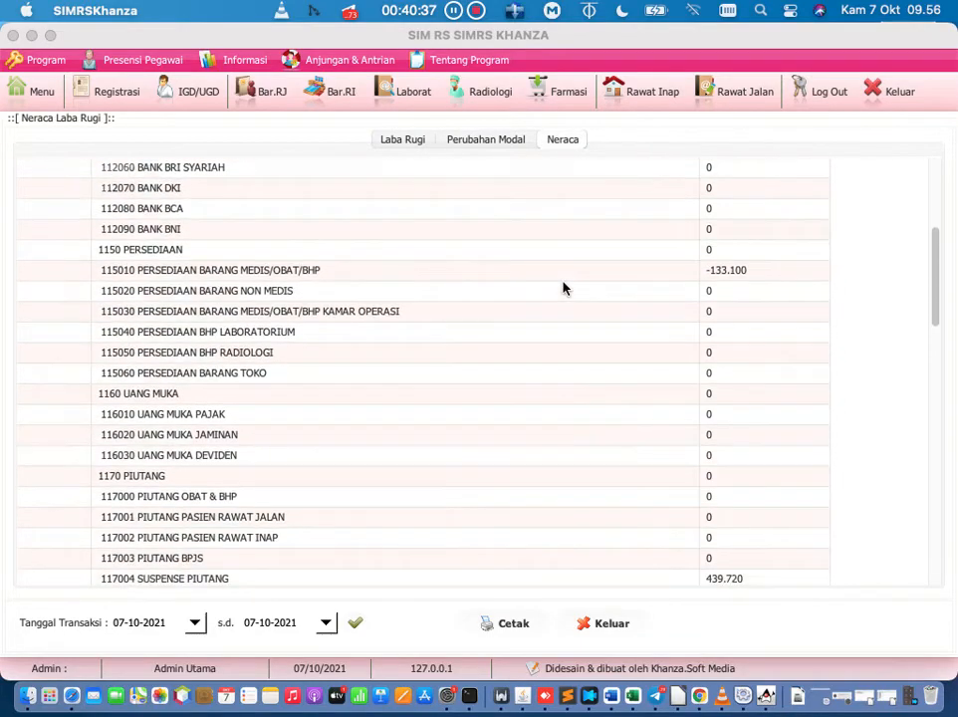
{"action": "left_click", "coordinate": [604, 623]}
- Open the Cash Flow report and examine the opening cash, Kas Masuk, Kas Keluar and total cash sections for 07-10-2021
{"action": "left_click", "coordinate": [43, 94]}
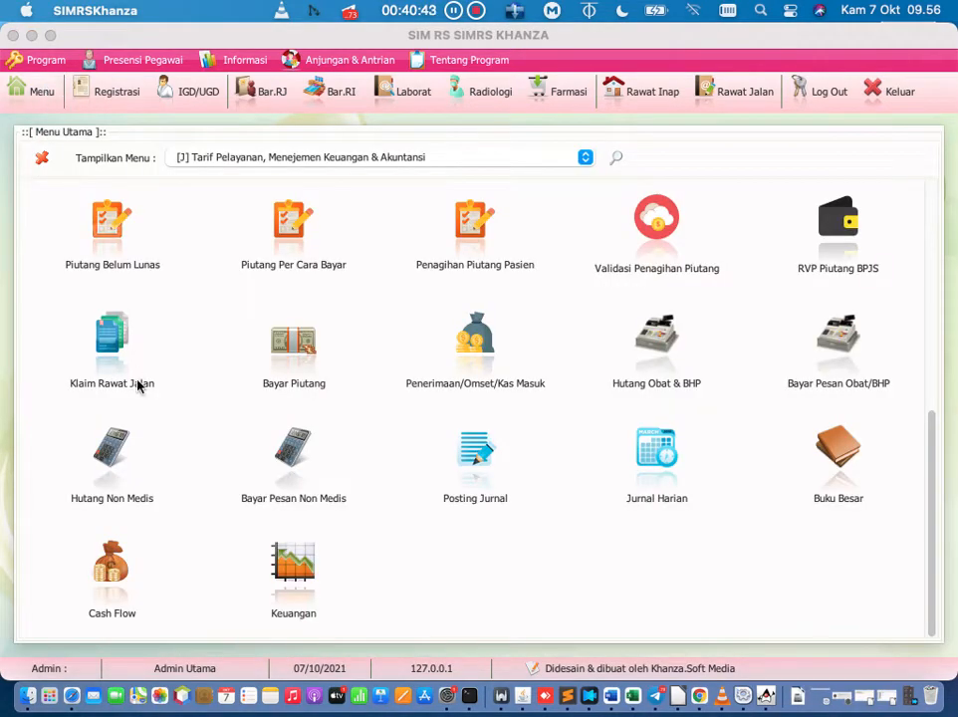
{"action": "left_click", "coordinate": [124, 588]}
{"action": "scroll", "coordinate": [242, 393], "scroll_direction": "down", "scroll_amount": 2}
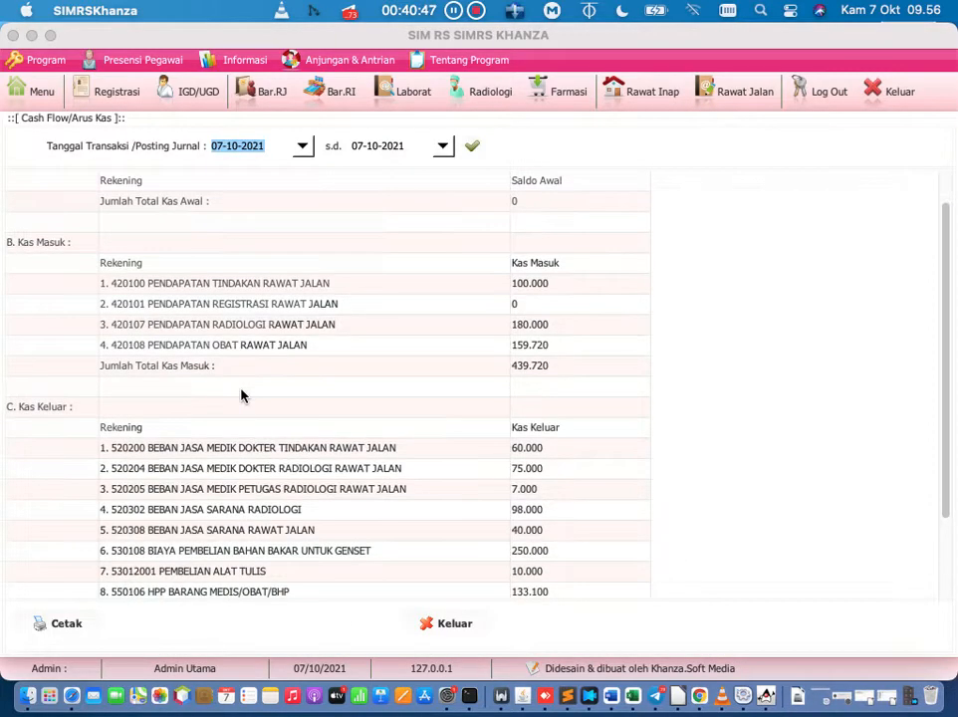
{"action": "scroll", "coordinate": [242, 395], "scroll_direction": "up", "scroll_amount": 2}
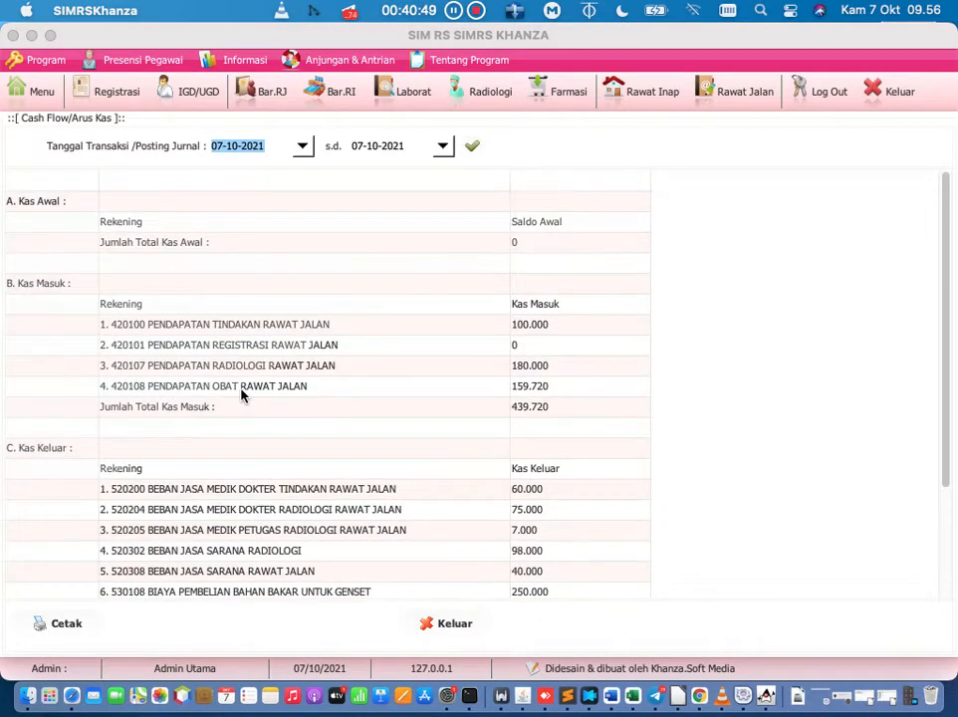
{"action": "scroll", "coordinate": [242, 396], "scroll_direction": "down", "scroll_amount": 5}
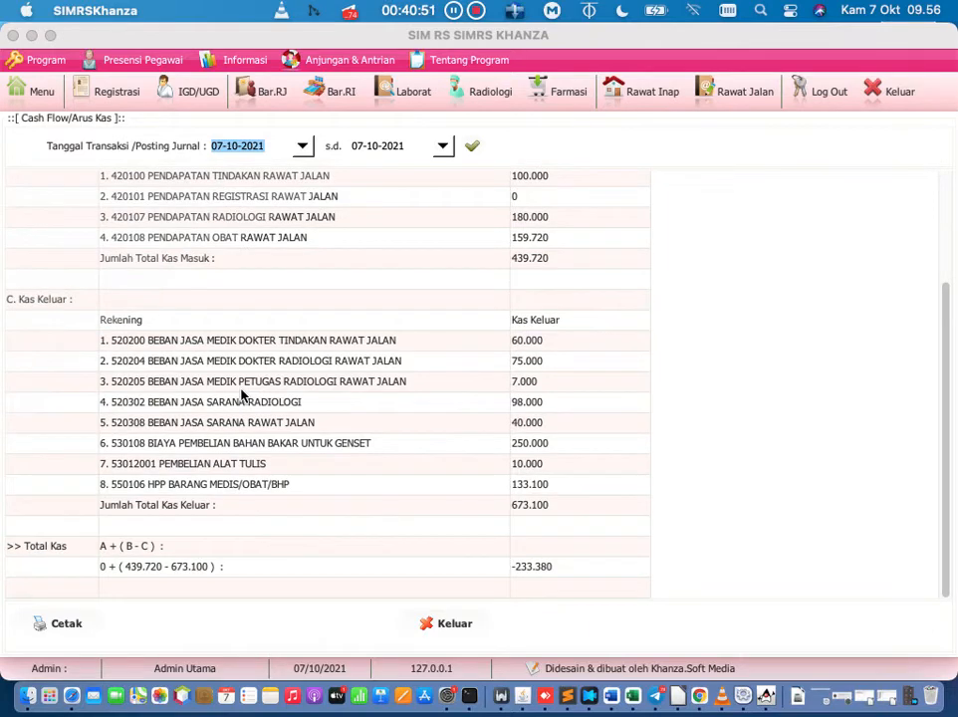
{"action": "scroll", "coordinate": [242, 395], "scroll_direction": "up", "scroll_amount": 5}
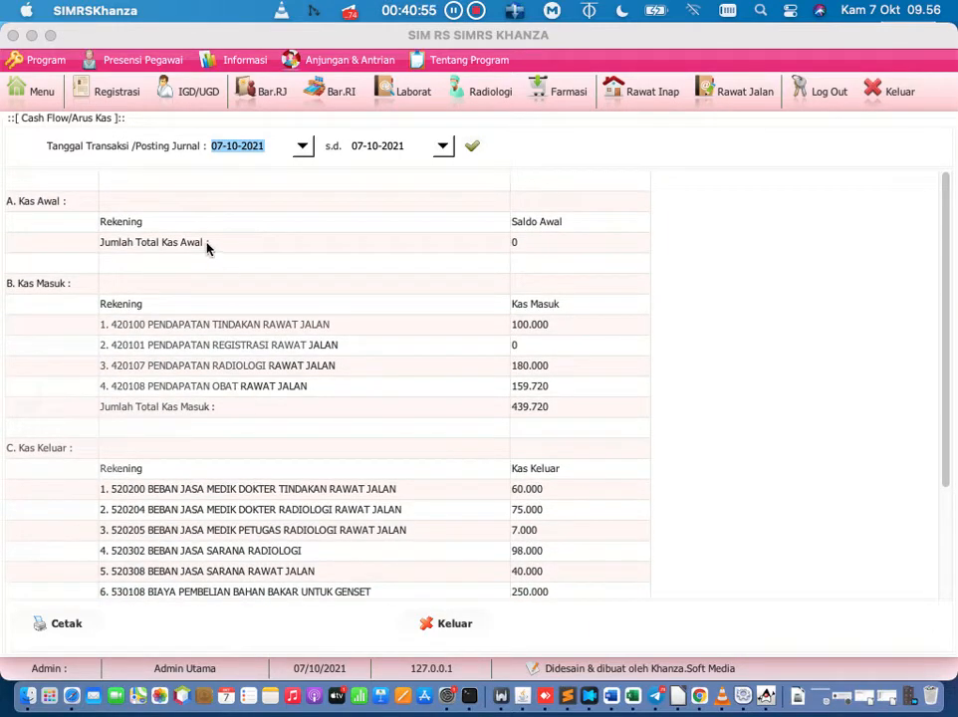
{"action": "left_click", "coordinate": [169, 230]}
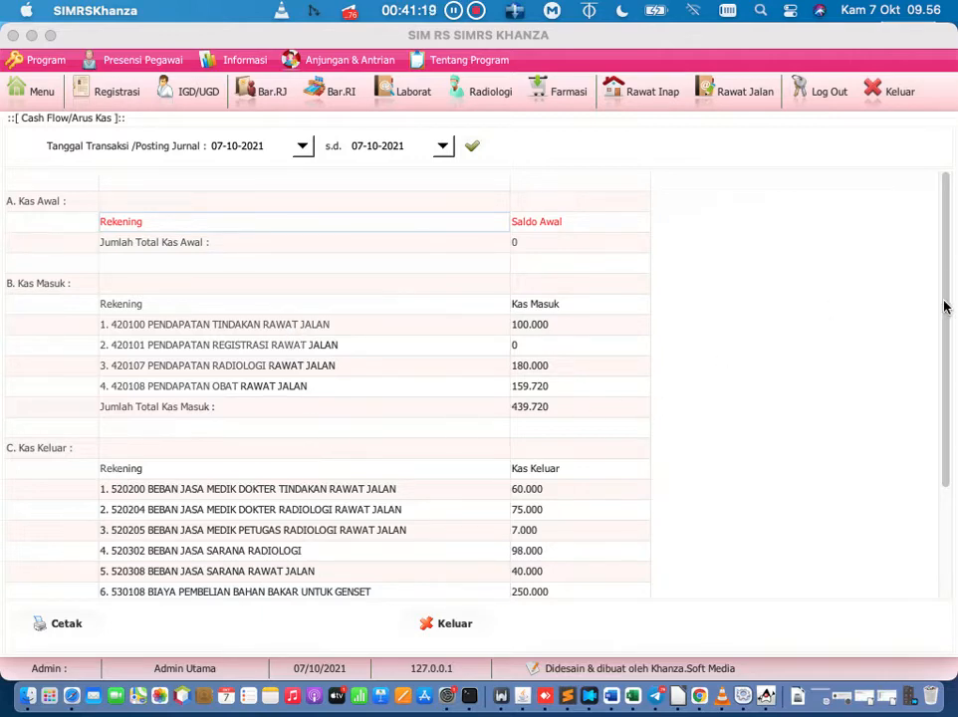
{"action": "left_click_drag", "start_coordinate": [942, 305], "coordinate": [949, 425]}
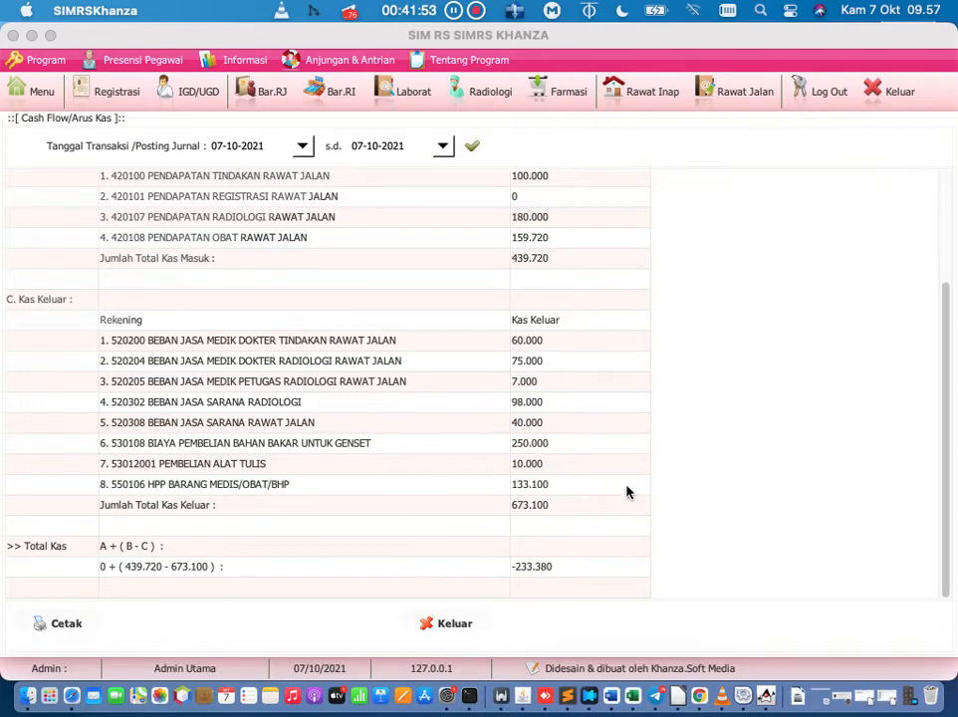
{"action": "left_click_drag", "start_coordinate": [947, 458], "coordinate": [913, 285]}
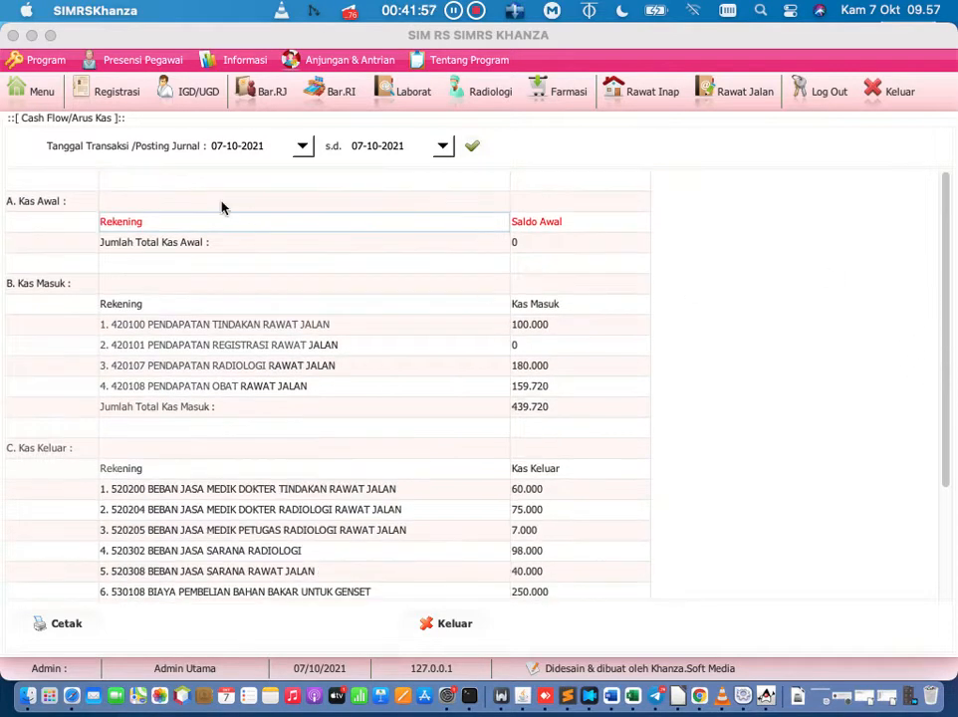
- Search the main menu for "posting" and open the Posting Jurnal module
{"action": "left_click", "coordinate": [41, 95]}
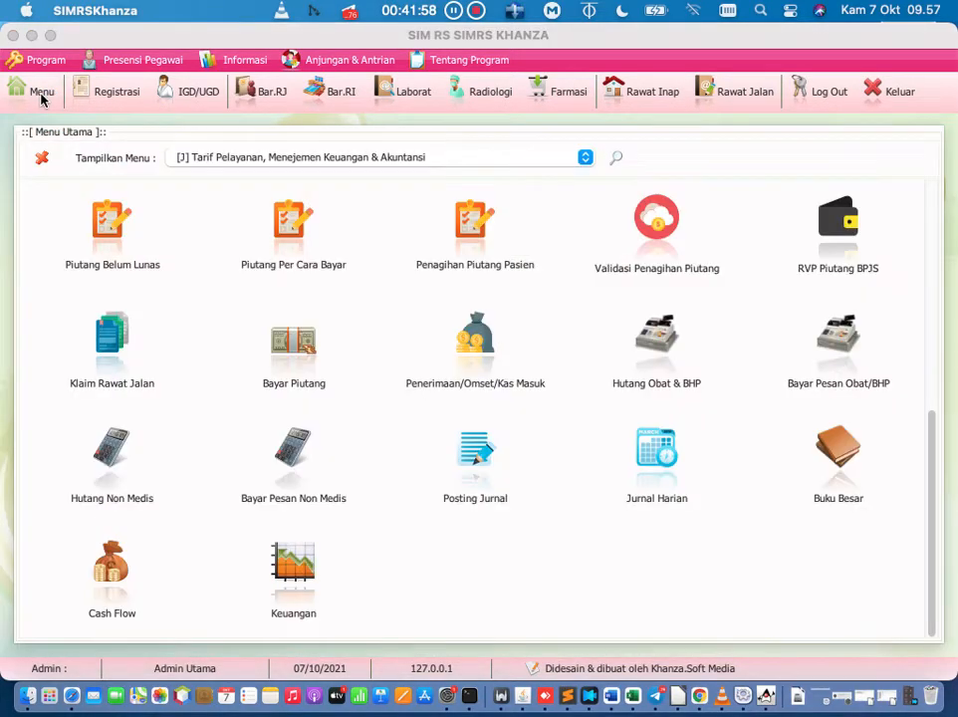
{"action": "left_click", "coordinate": [615, 159]}
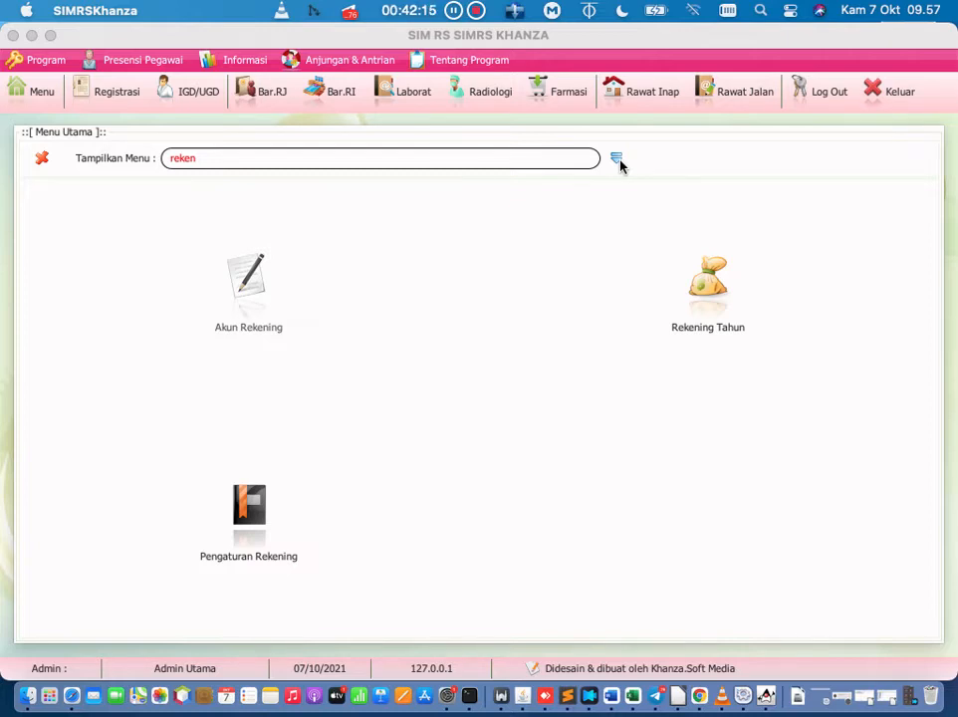
{"action": "left_click", "coordinate": [473, 150]}
{"action": "key", "text": "BackSpace"}
{"action": "key", "text": "BackSpace"}
{"action": "key", "text": "BackSpace"}
{"action": "key", "text": "BackSpace"}
{"action": "key", "text": "BackSpace"}
{"action": "type", "text": "post"}
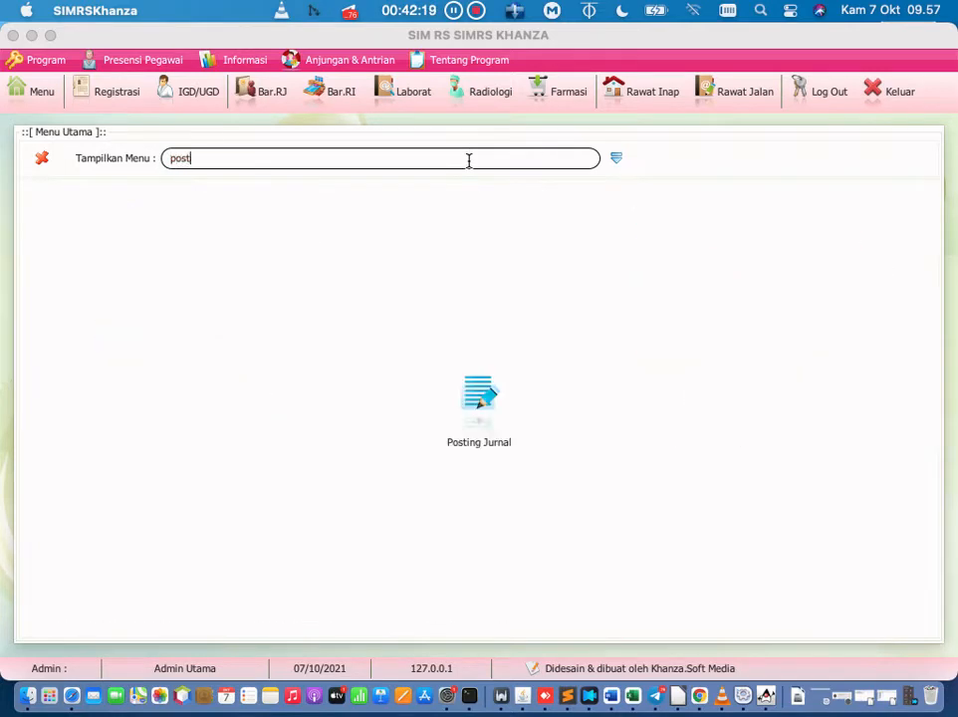
{"action": "type", "text": "ing"}
{"action": "left_click", "coordinate": [495, 404]}
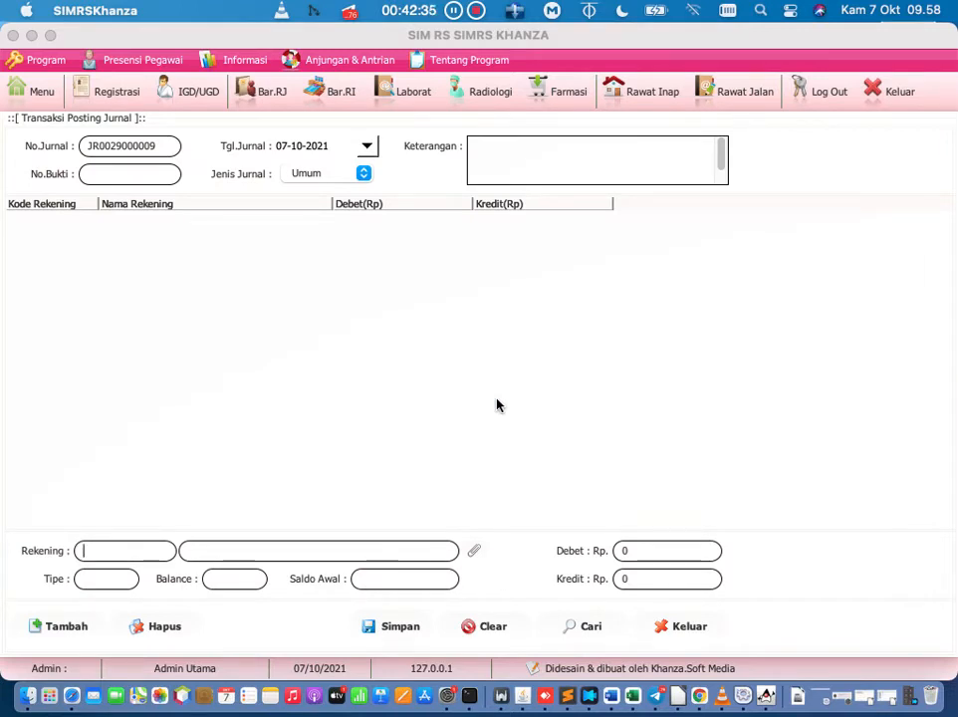
- Add account 111010 KAS KASIR to the new Umum journal with a credit of 10000000
{"action": "left_click", "coordinate": [175, 147]}
{"action": "left_click", "coordinate": [156, 174]}
{"action": "left_click", "coordinate": [474, 550]}
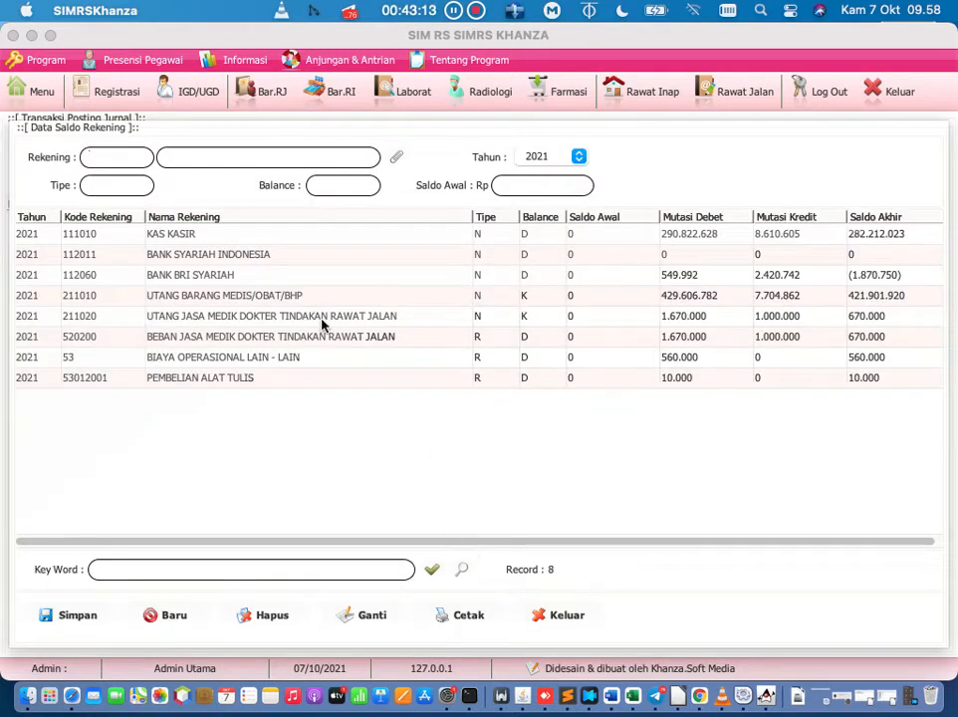
{"action": "left_click", "coordinate": [287, 239]}
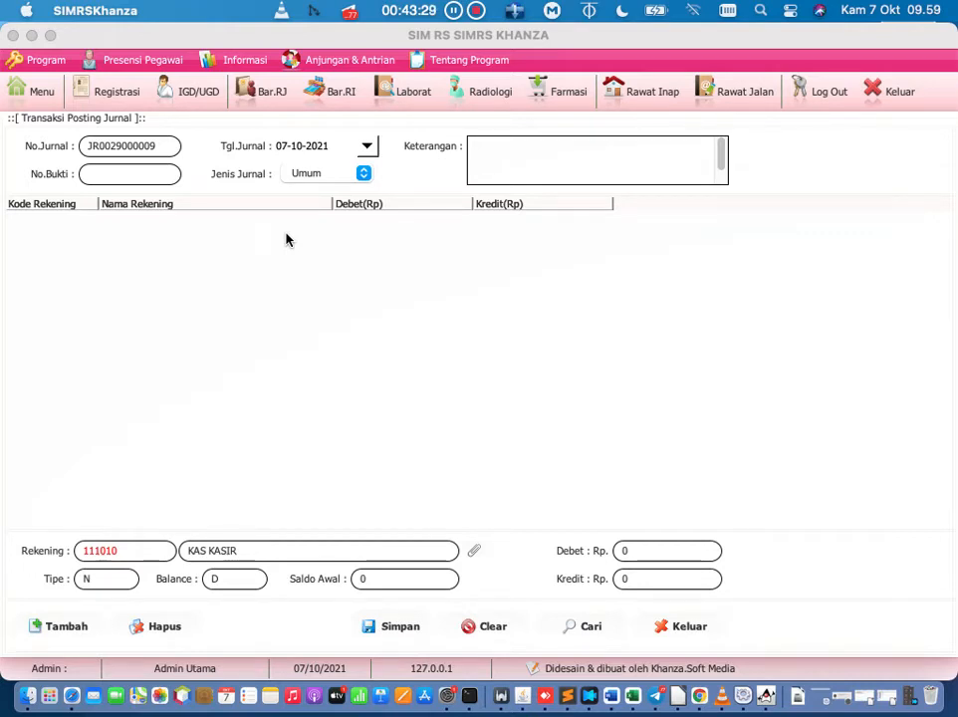
{"action": "left_click", "coordinate": [645, 579]}
{"action": "key", "text": "BackSpace"}
{"action": "type", "text": "0000000"}
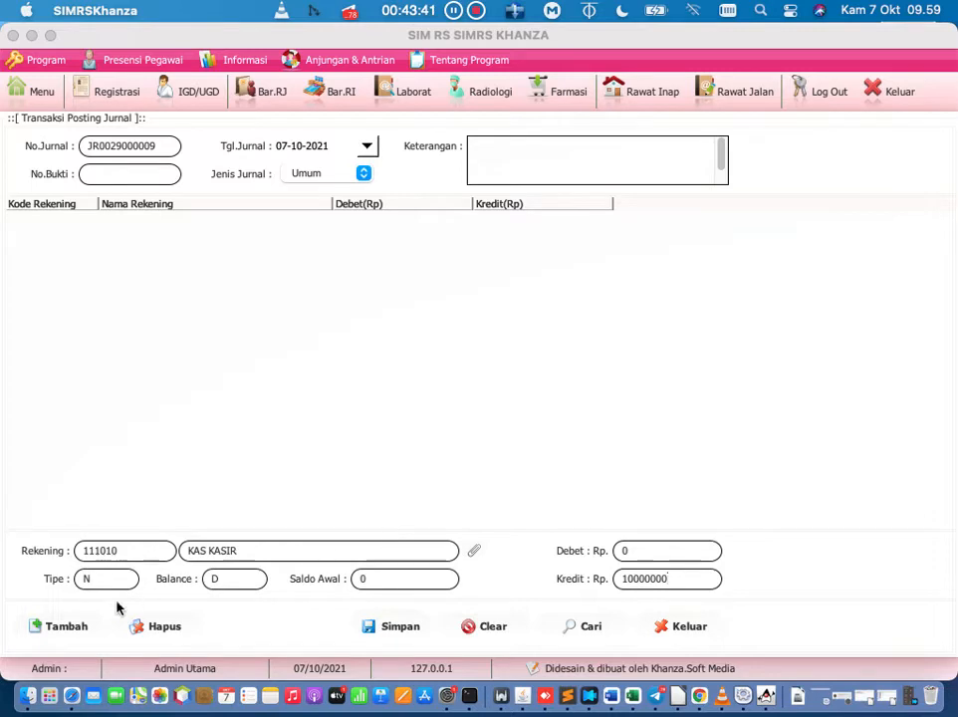
{"action": "left_click", "coordinate": [65, 626]}
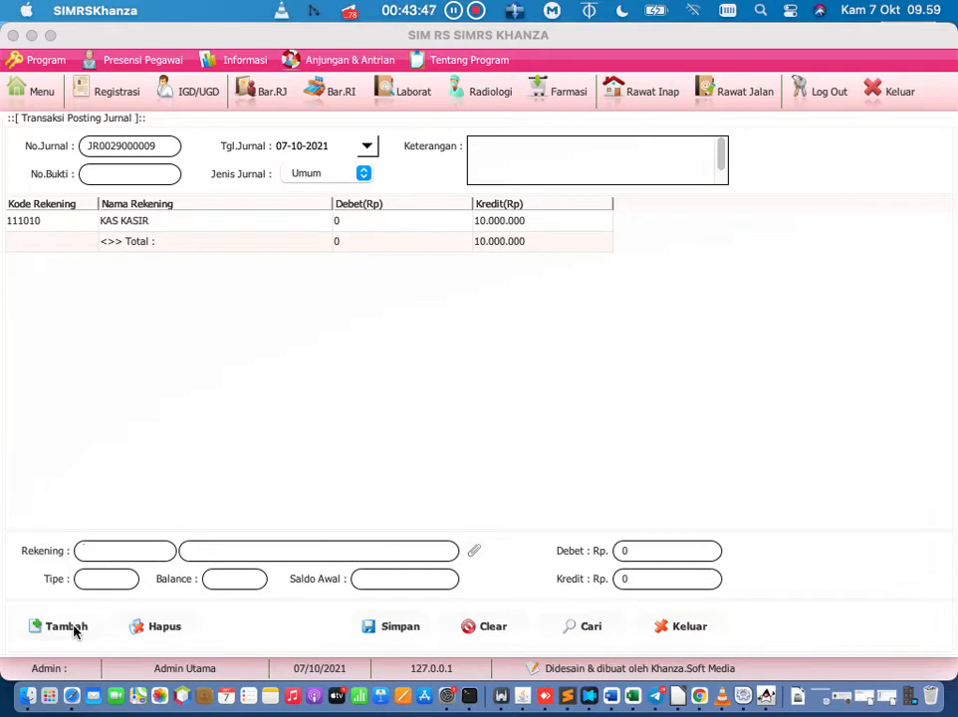
- Register account 111020 KAS BENDAHARA in the 2021 account balances with an opening balance of 10000000
{"action": "left_click", "coordinate": [475, 553]}
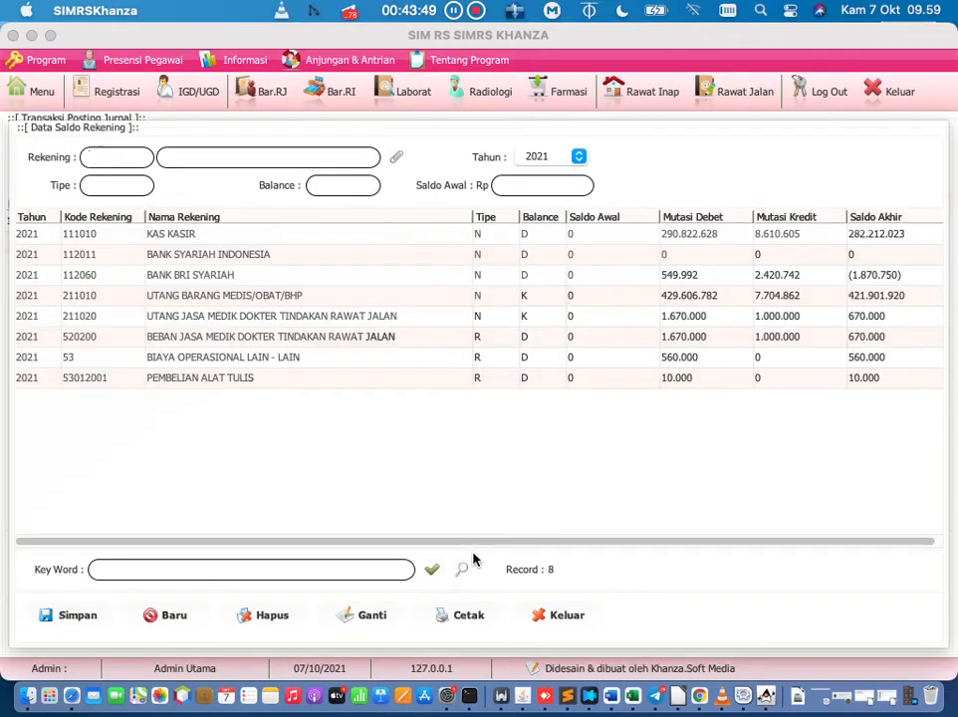
{"action": "left_click", "coordinate": [393, 163]}
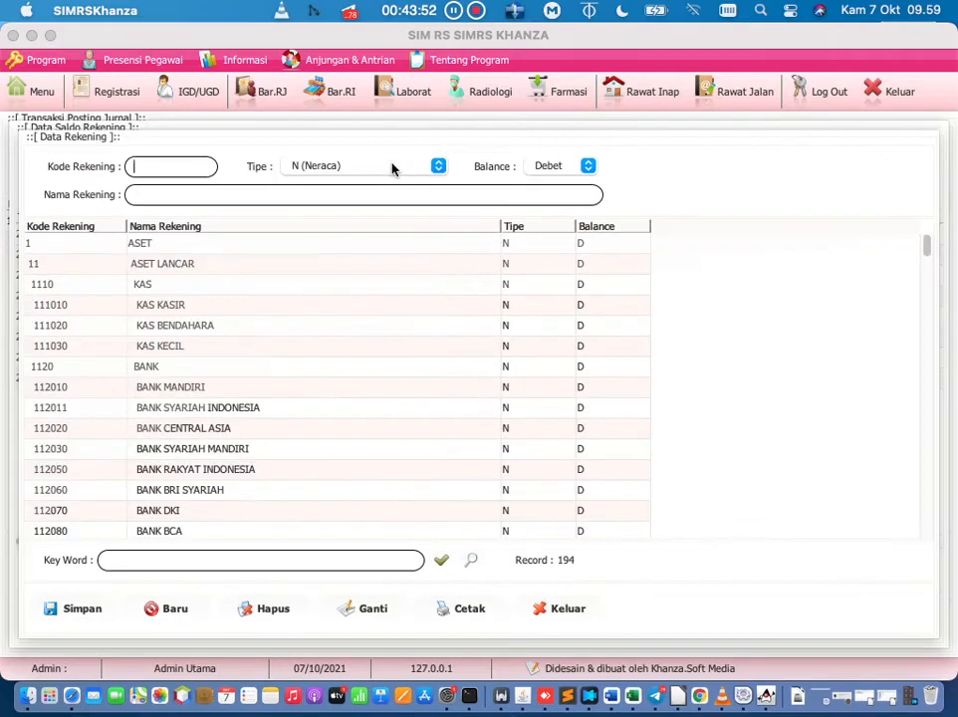
{"action": "double_click", "coordinate": [197, 326]}
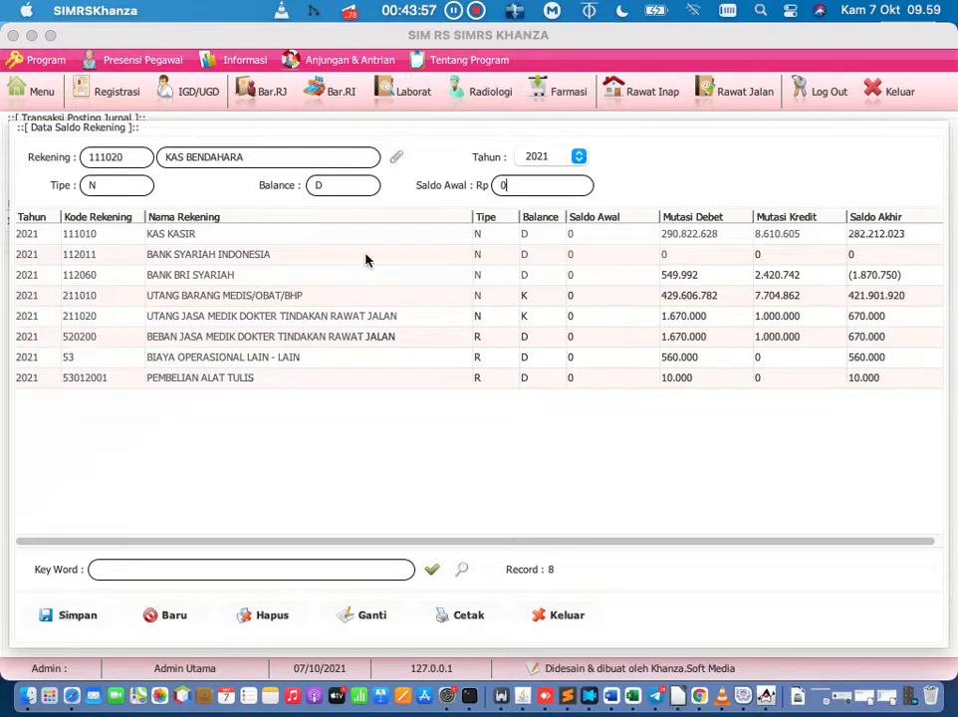
{"action": "left_click", "coordinate": [514, 181]}
{"action": "key", "text": "BackSpace"}
{"action": "type", "text": "1000000"}
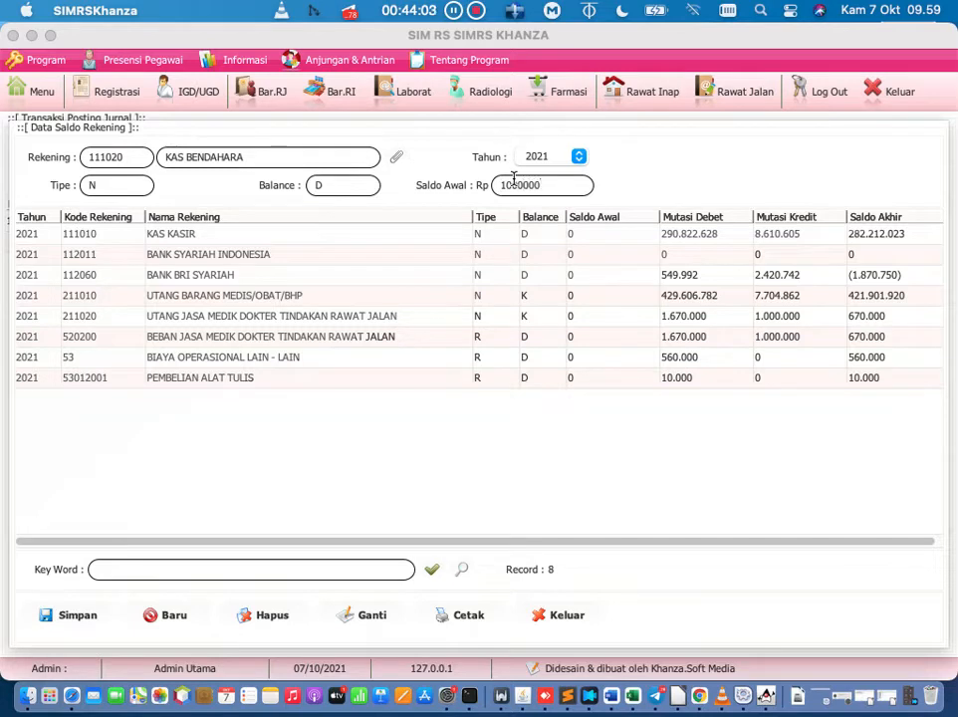
{"action": "type", "text": "0"}
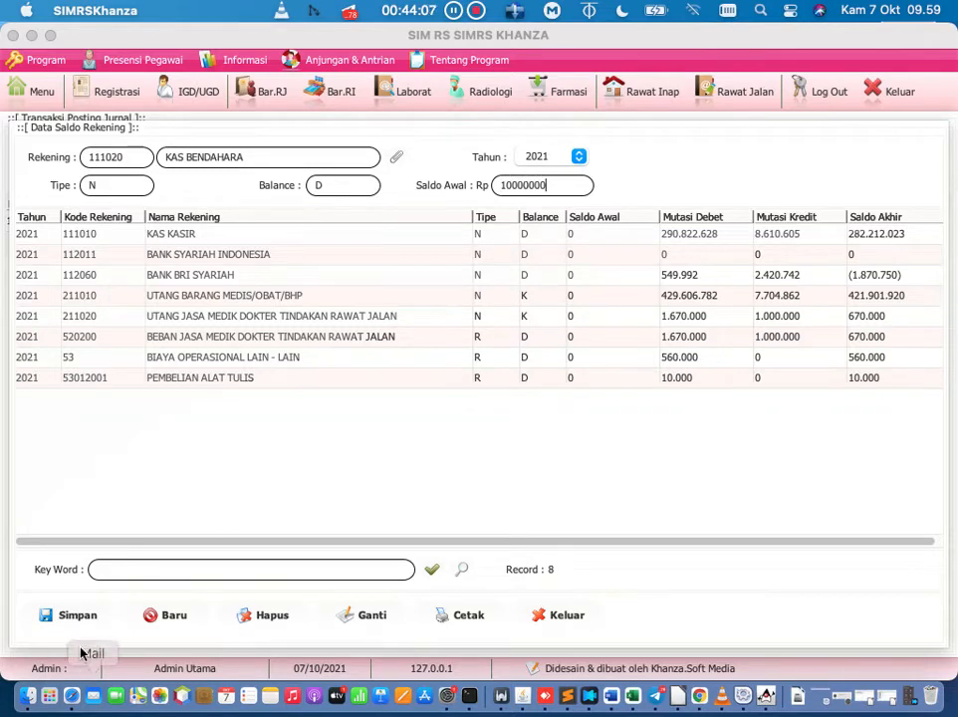
{"action": "left_click", "coordinate": [60, 614]}
- Add account 111020 KAS BENDAHARA to the journal with a debit of 10000000
{"action": "left_click", "coordinate": [242, 257]}
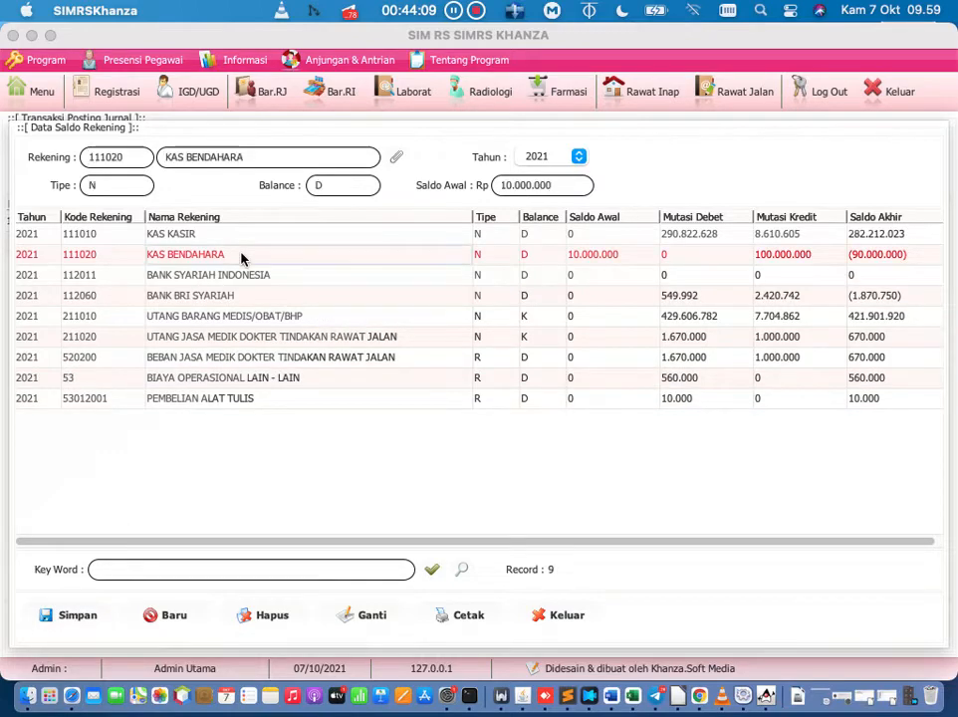
{"action": "double_click", "coordinate": [242, 257]}
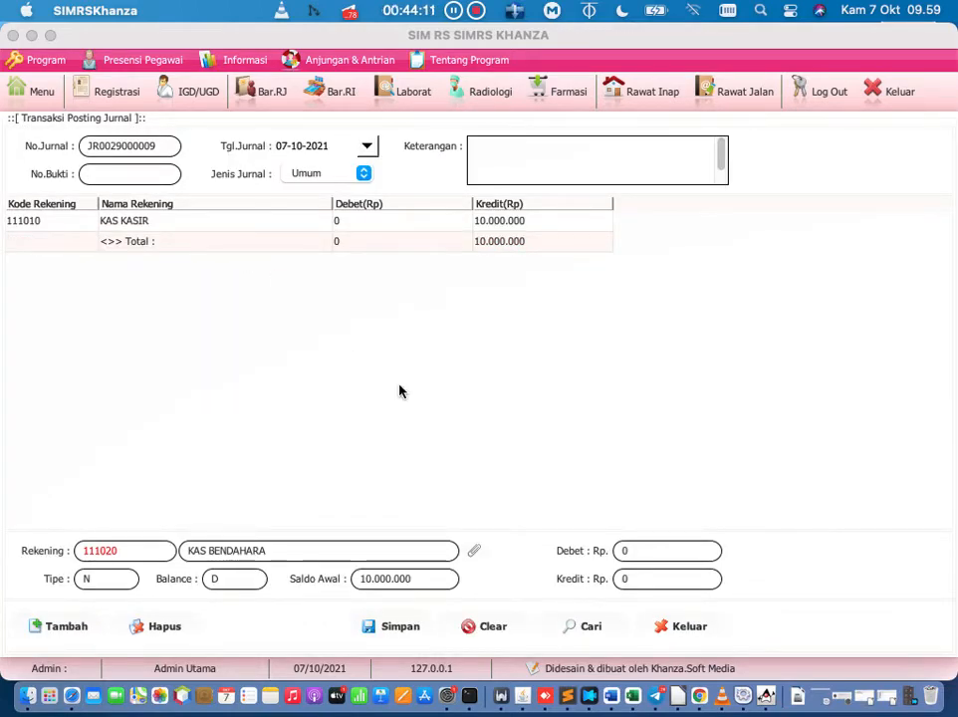
{"action": "left_click", "coordinate": [643, 551]}
{"action": "key", "text": "BackSpace"}
{"action": "type", "text": "1000"}
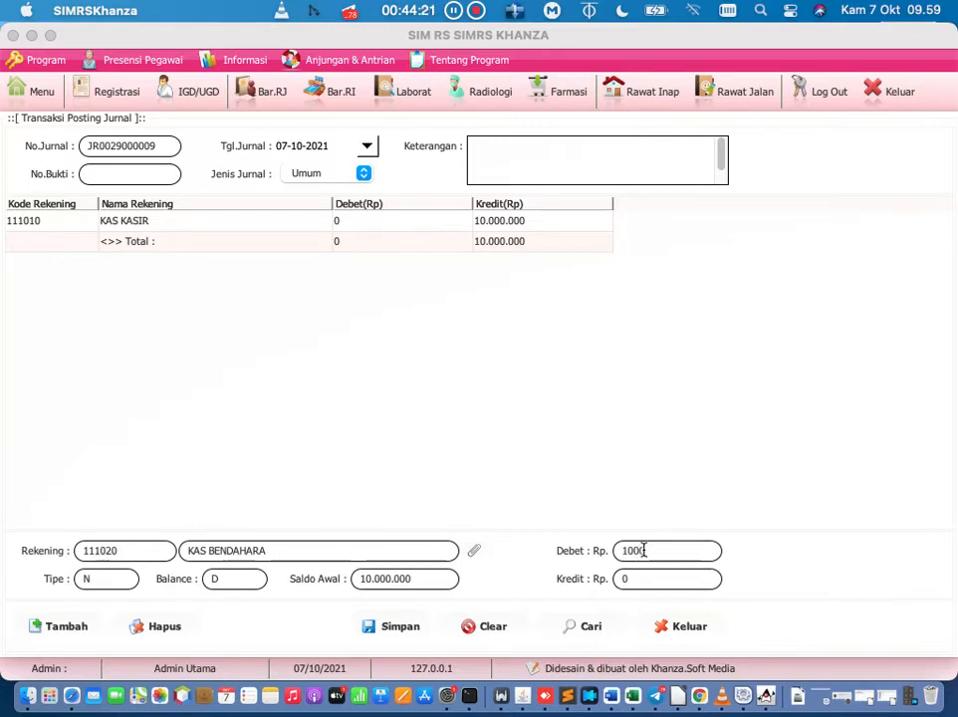
{"action": "type", "text": "0000"}
{"action": "left_click", "coordinate": [48, 632]}
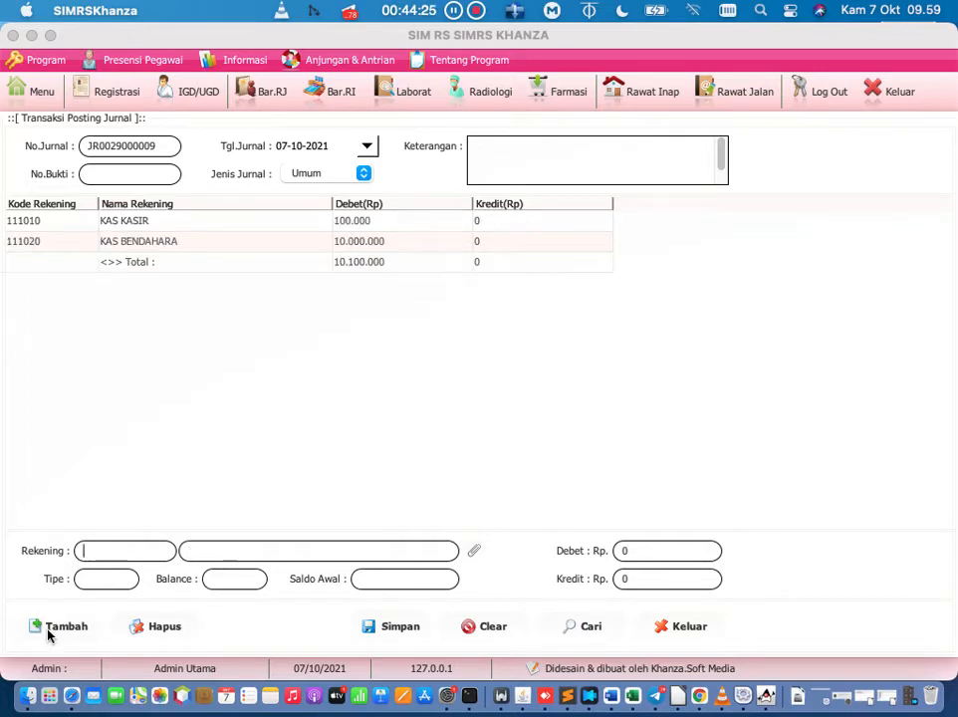
- Delete the 111020 KAS BENDAHARA line from the journal and reopen the Posting Jurnal module
{"action": "left_click", "coordinate": [187, 246]}
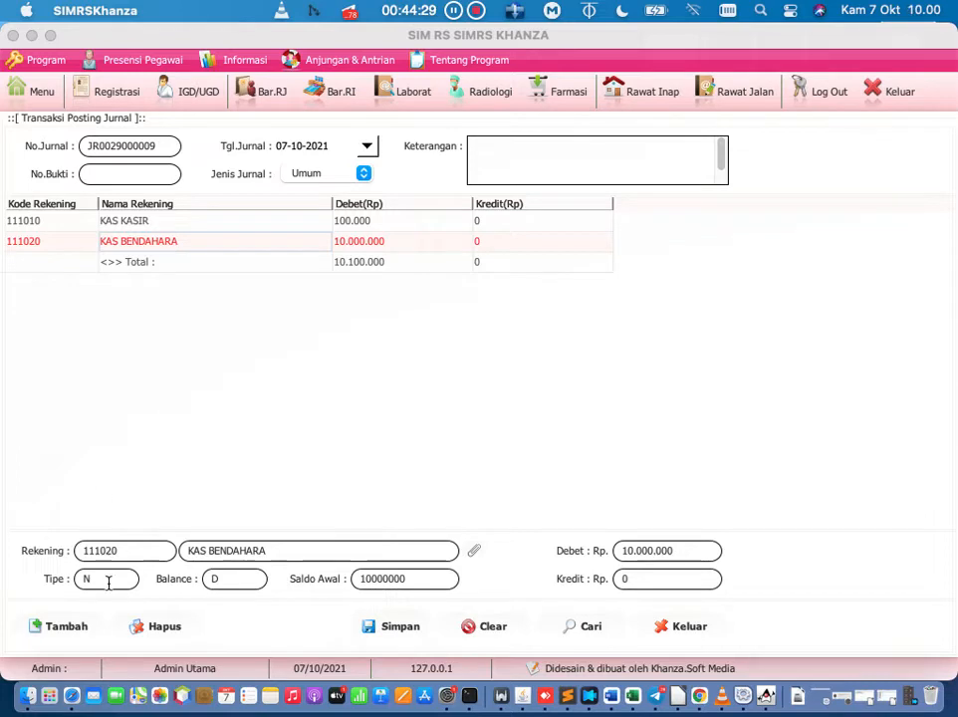
{"action": "left_click", "coordinate": [158, 627]}
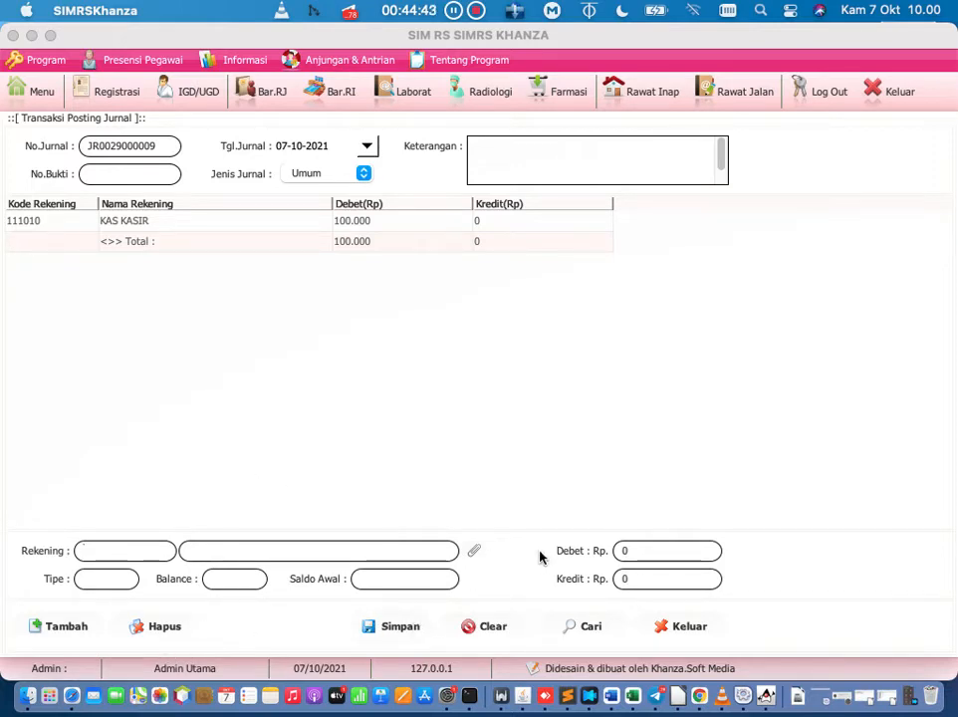
{"action": "left_click", "coordinate": [681, 627]}
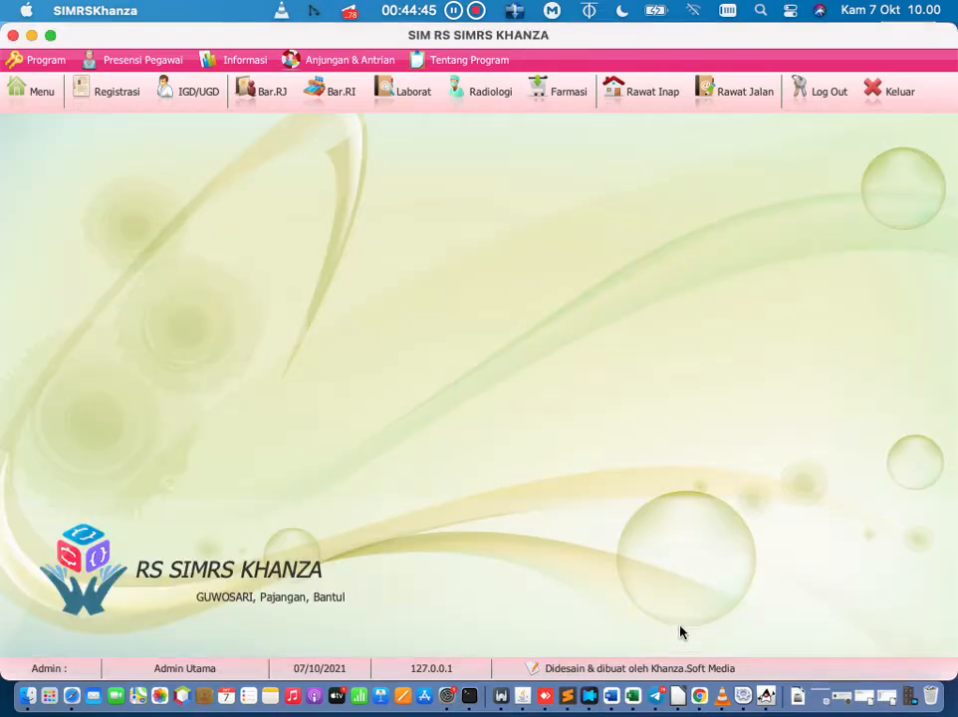
{"action": "left_click", "coordinate": [32, 90]}
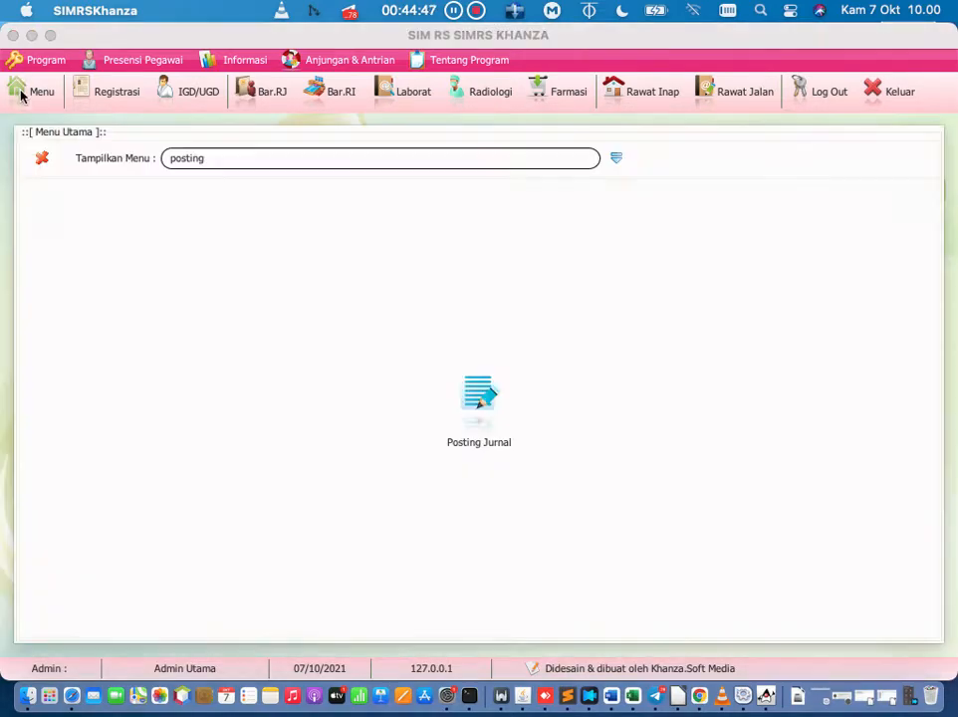
{"action": "left_click", "coordinate": [453, 391]}
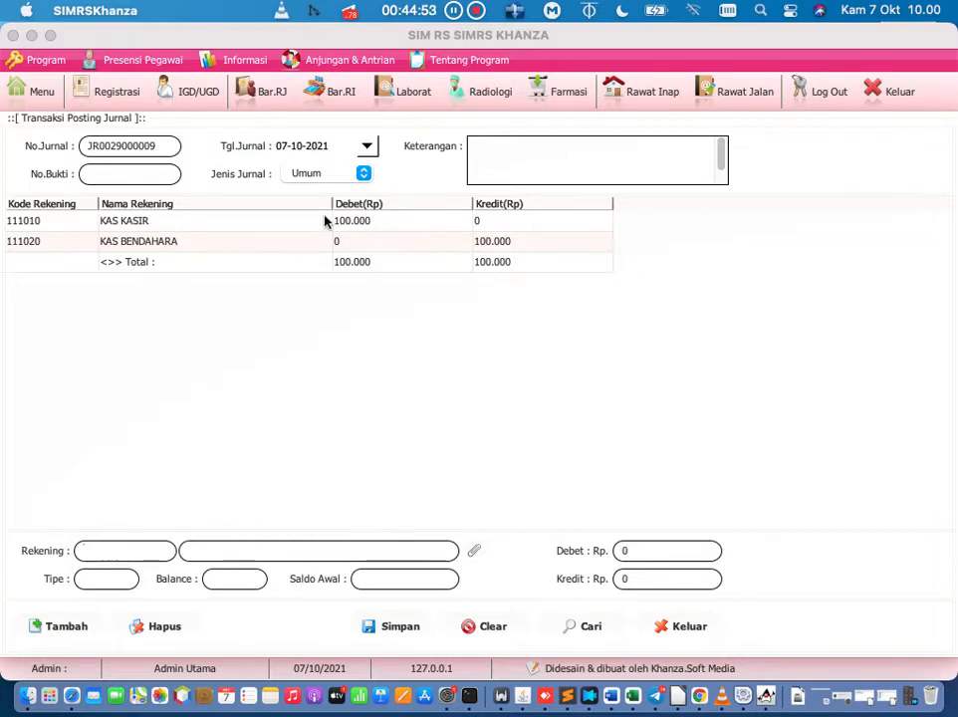
- Examine the debit and credit amounts of the KAS KASIR and KAS BENDAHARA journal lines, and close Posting Jurnal
{"action": "left_click", "coordinate": [322, 242]}
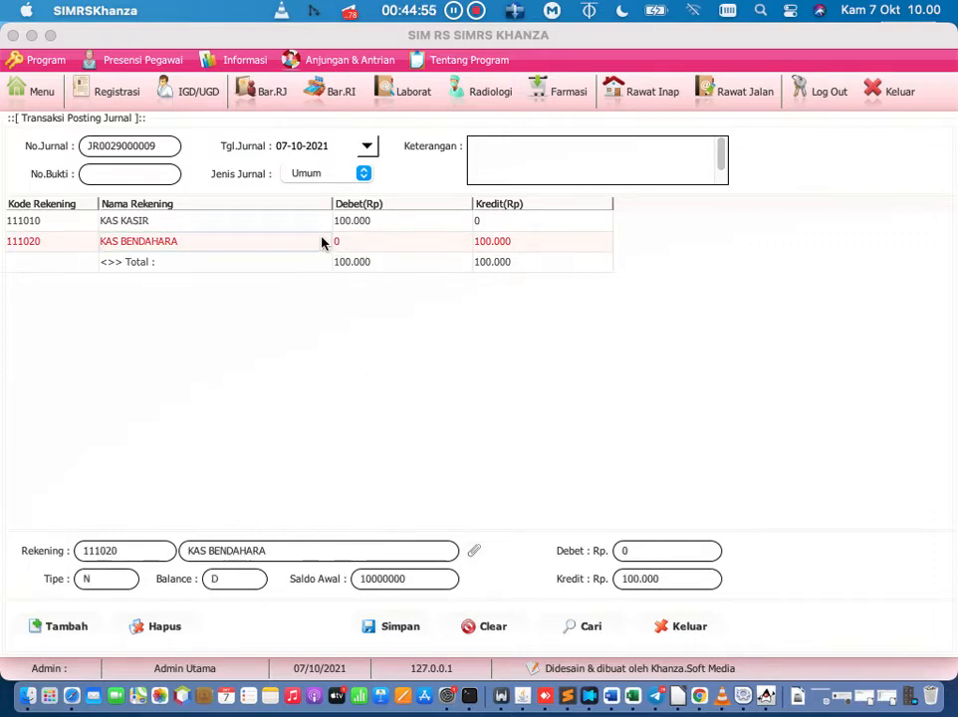
{"action": "left_click", "coordinate": [304, 227]}
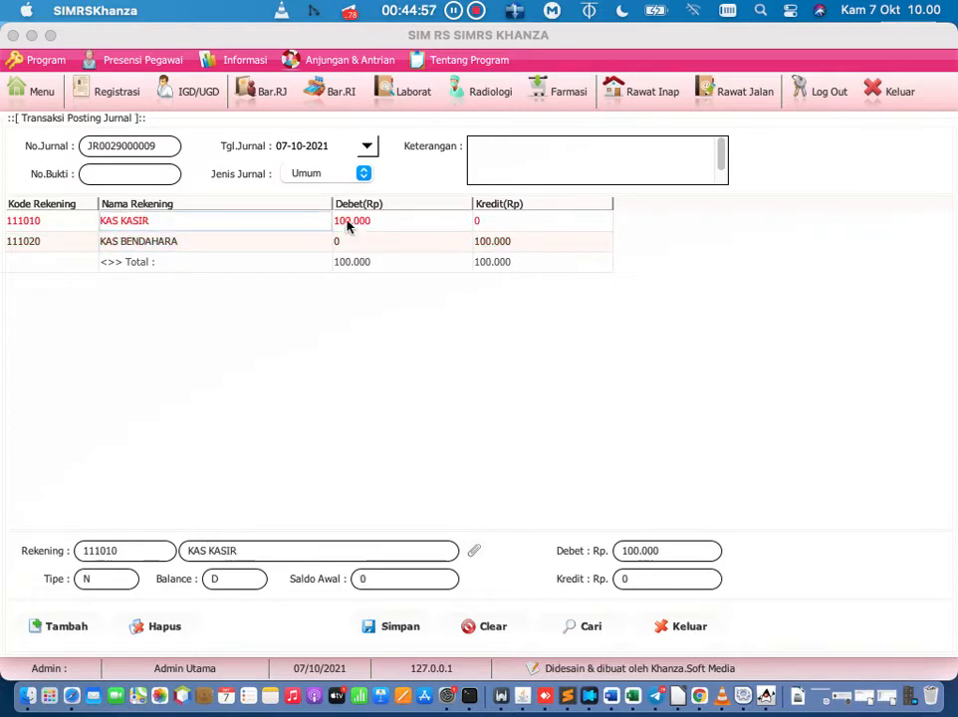
{"action": "left_click", "coordinate": [337, 220]}
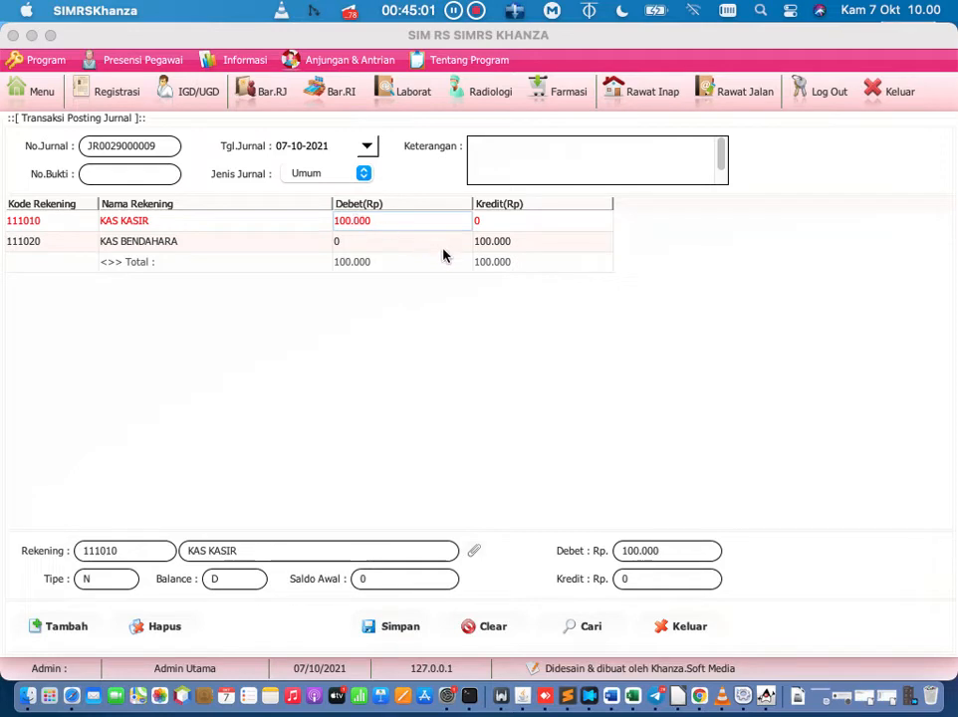
{"action": "left_click", "coordinate": [489, 246]}
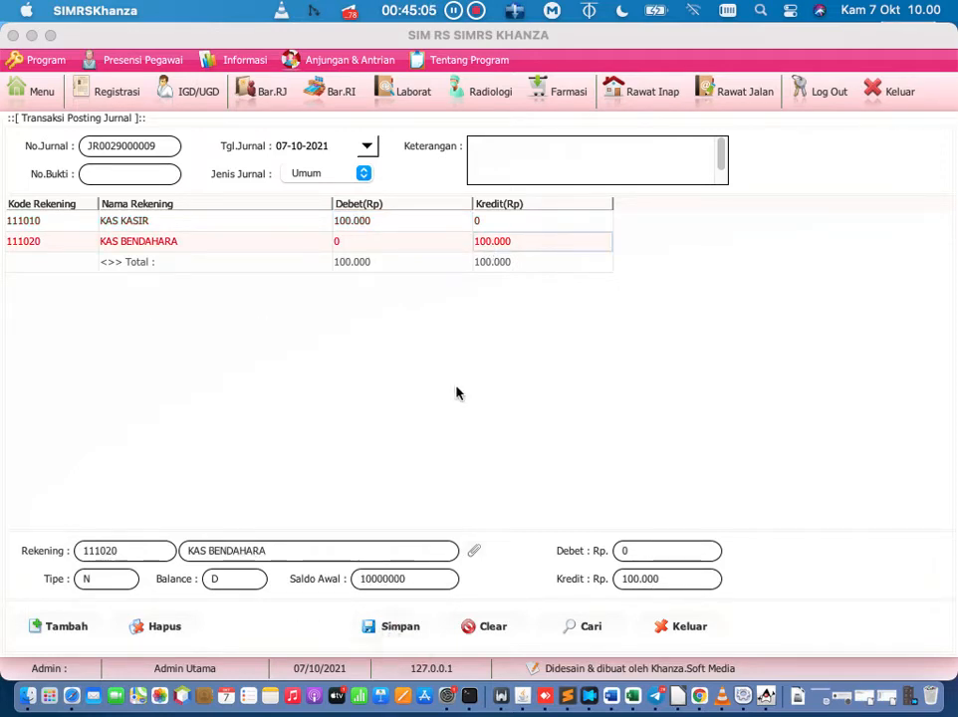
{"action": "left_click", "coordinate": [678, 626]}
- Search the main menu for "jurnal" and examine the latest 07-10-2021 entries in Jurnal Harian
{"action": "left_click", "coordinate": [45, 88]}
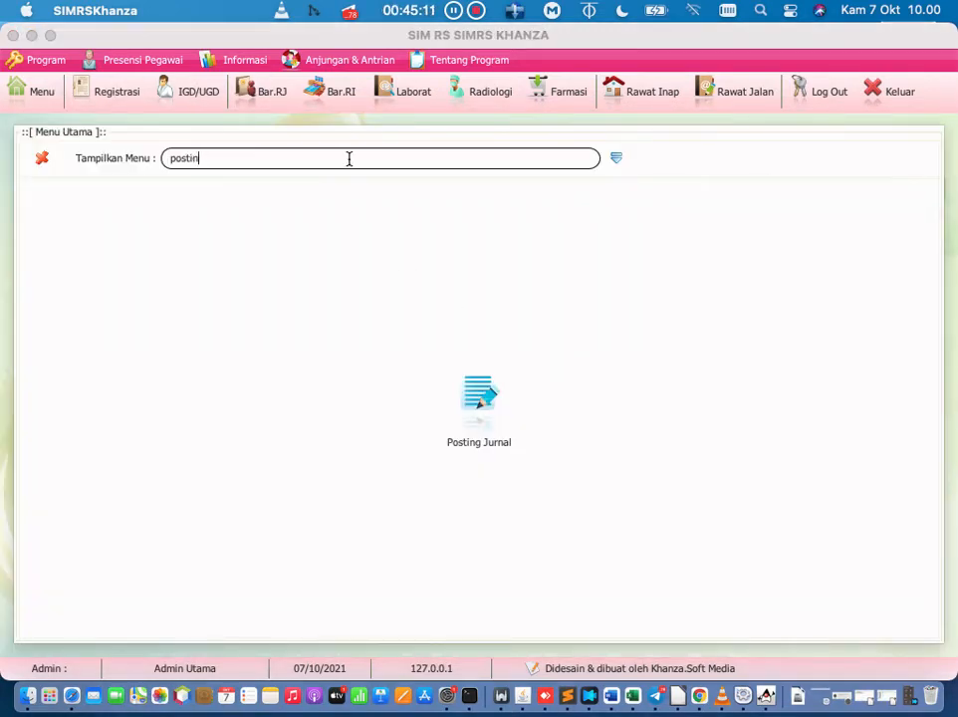
{"action": "key", "text": "BackSpace"}
{"action": "key", "text": "BackSpace"}
{"action": "key", "text": "BackSpace"}
{"action": "key", "text": "BackSpace"}
{"action": "key", "text": "BackSpace"}
{"action": "key", "text": "BackSpace"}
{"action": "type", "text": "jurnal"}
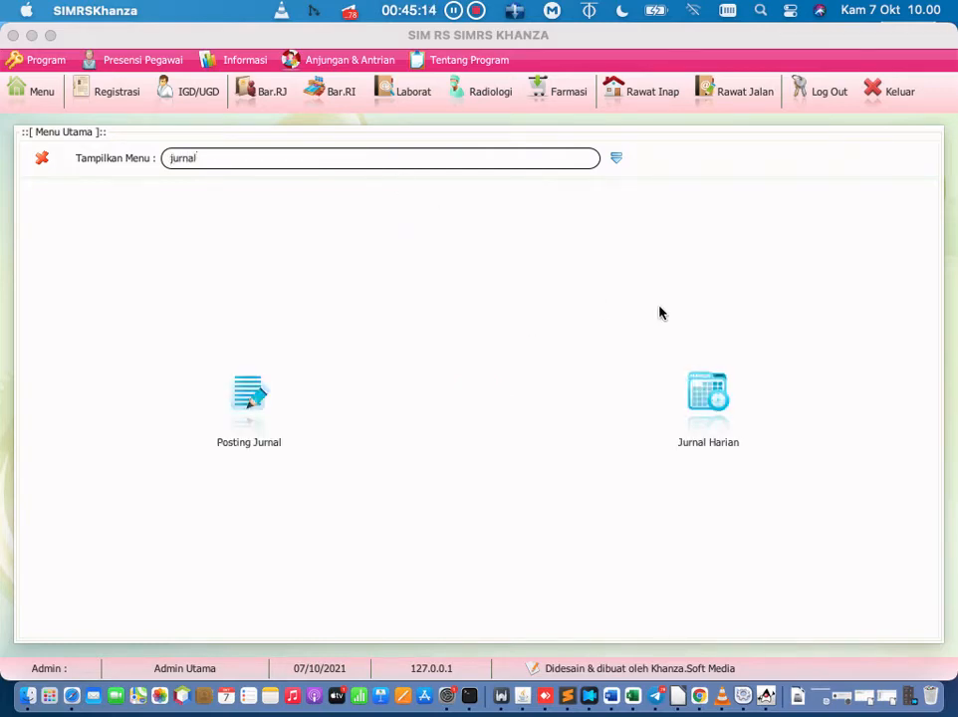
{"action": "left_click", "coordinate": [683, 402]}
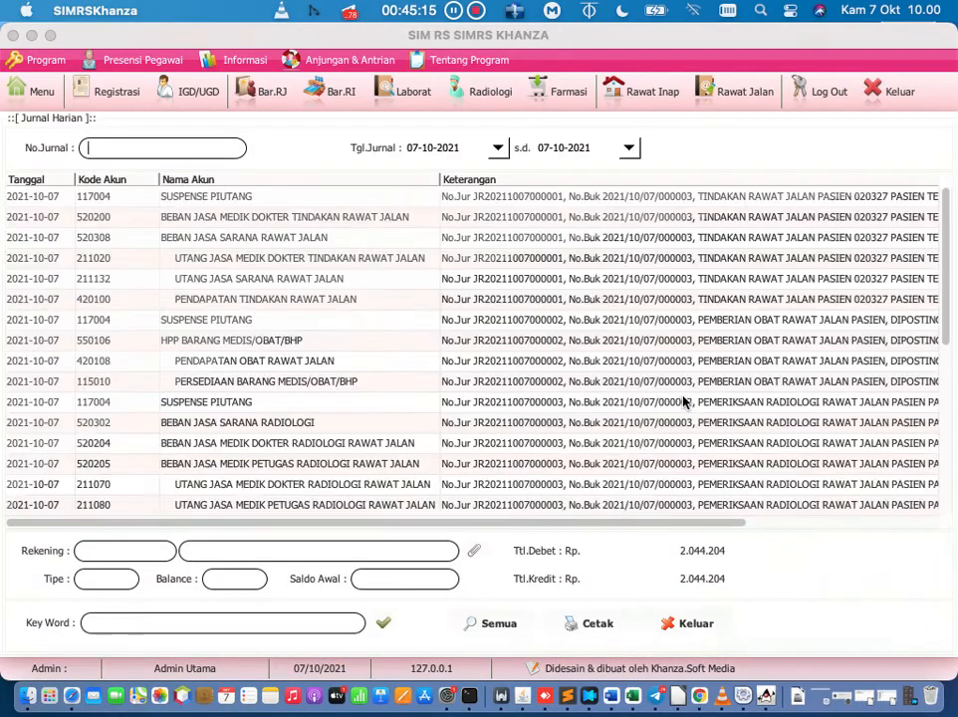
{"action": "left_click_drag", "start_coordinate": [946, 320], "coordinate": [947, 513]}
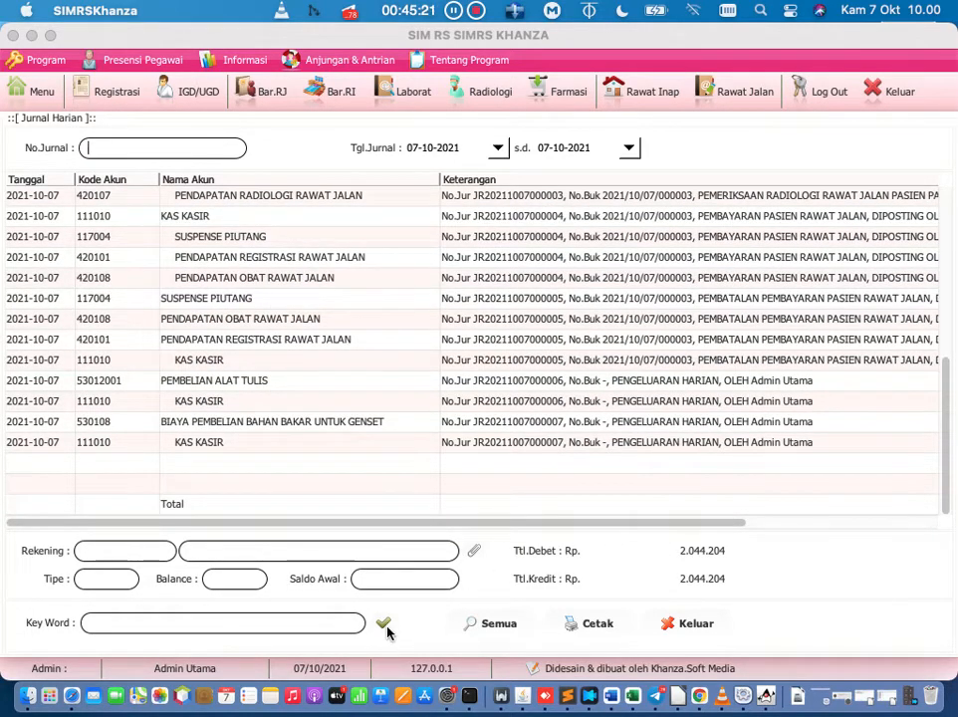
{"action": "left_click_drag", "start_coordinate": [432, 524], "coordinate": [385, 448]}
{"action": "left_click", "coordinate": [367, 425]}
- Reopen Posting Jurnal and enter account 111010 KAS KASIR with a credit of 10000000
{"action": "left_click", "coordinate": [36, 91]}
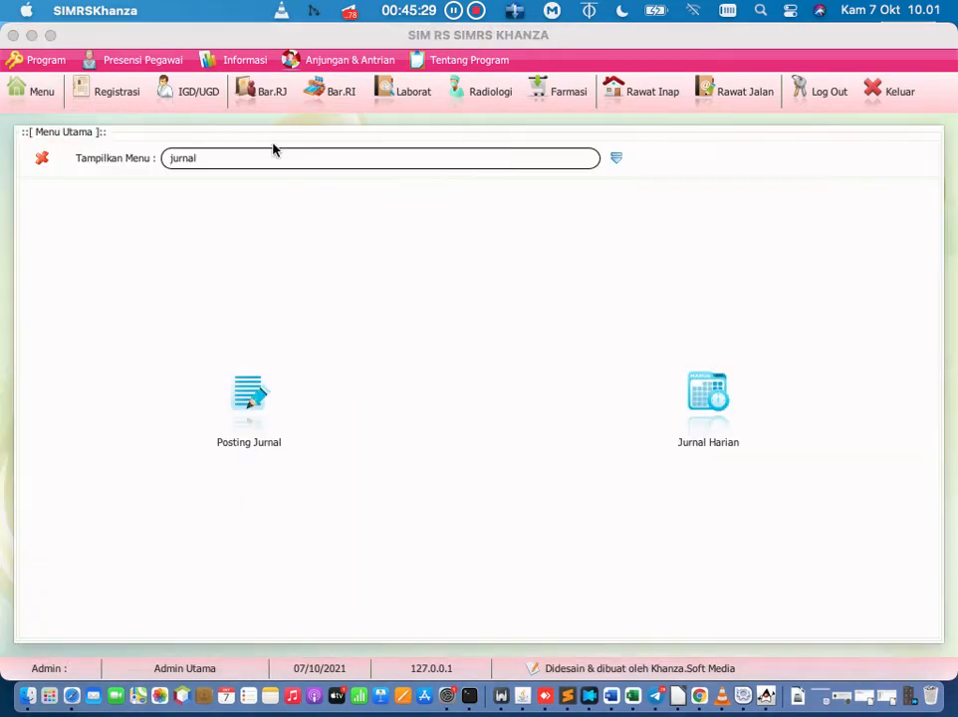
{"action": "left_click", "coordinate": [262, 389]}
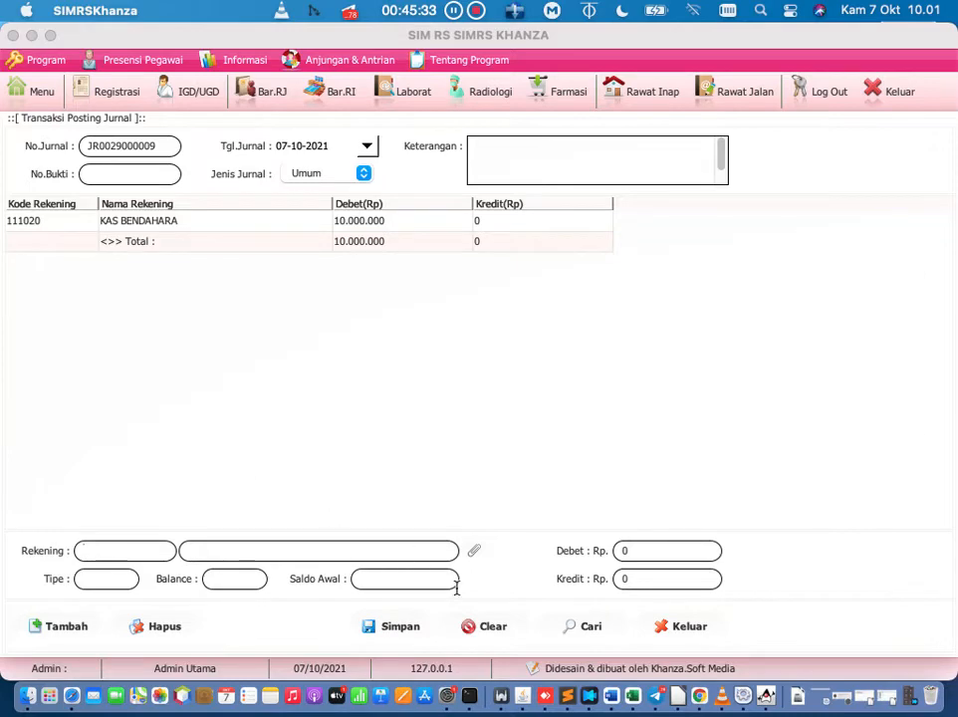
{"action": "left_click", "coordinate": [475, 551]}
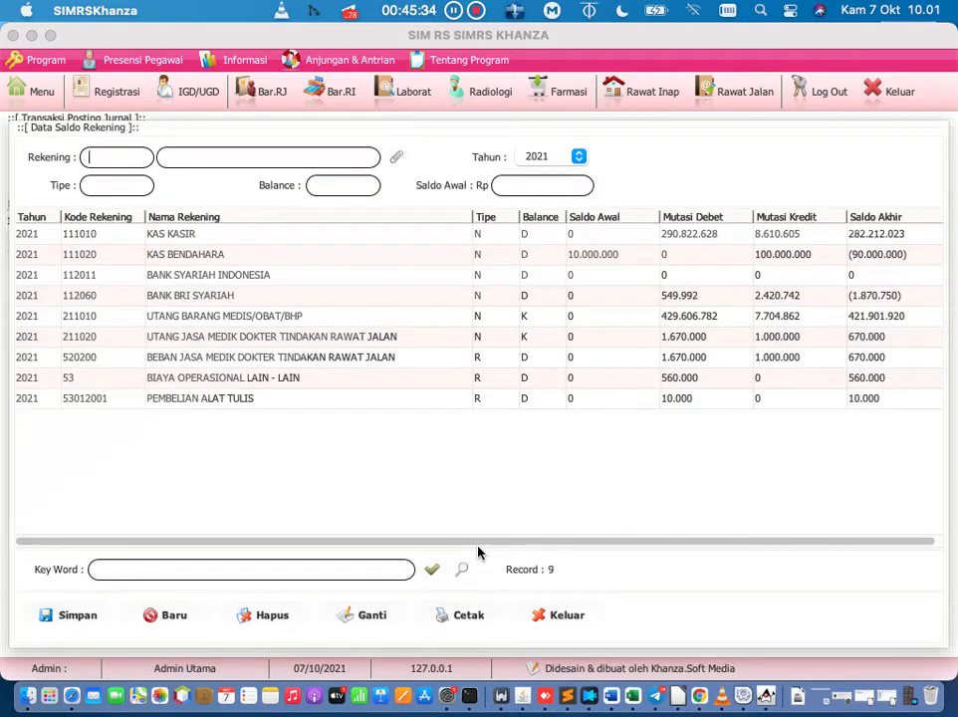
{"action": "double_click", "coordinate": [236, 237]}
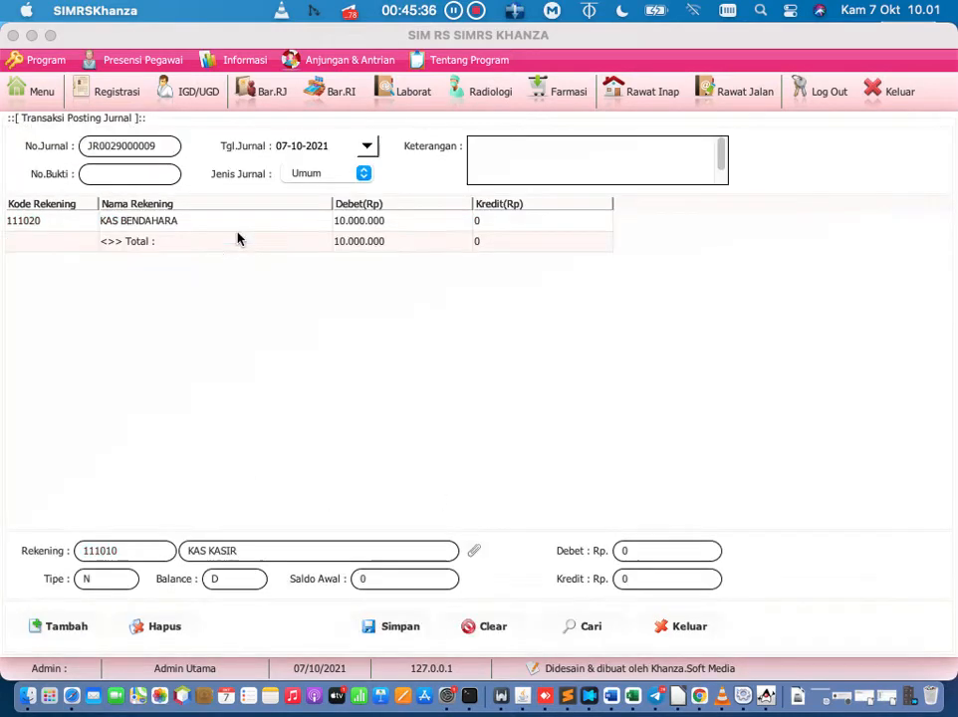
{"action": "left_click", "coordinate": [650, 551]}
{"action": "left_click", "coordinate": [663, 578]}
{"action": "type", "text": "10000000"}
- Set No.Bukti to 0 and Keterangan to "-", and save the journal with the KAS KASIR line added
{"action": "left_click", "coordinate": [590, 167]}
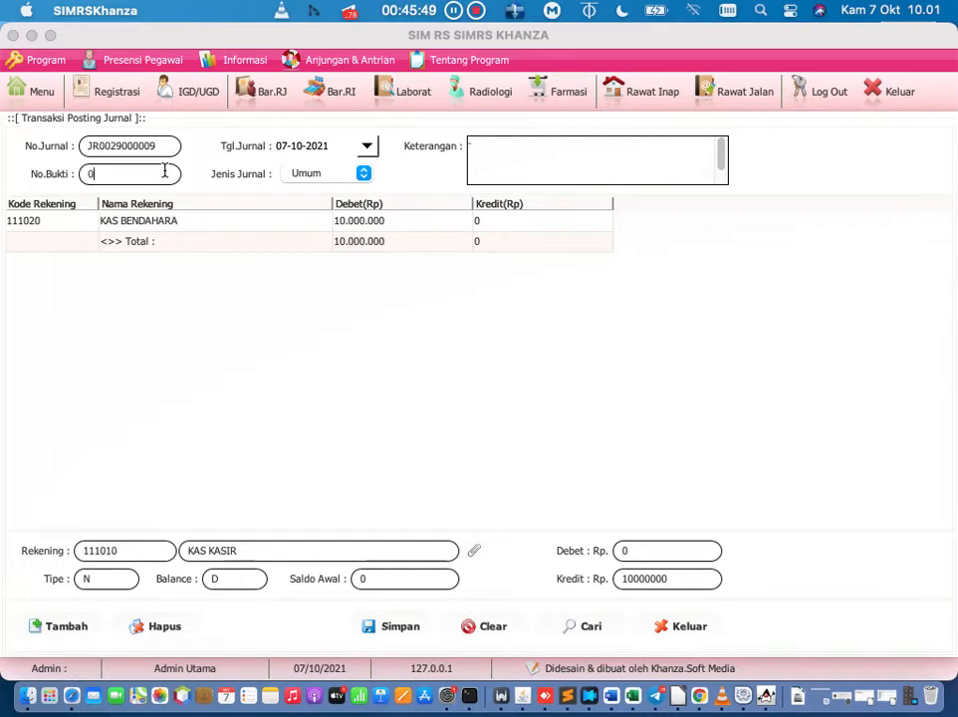
{"action": "left_click", "coordinate": [86, 625]}
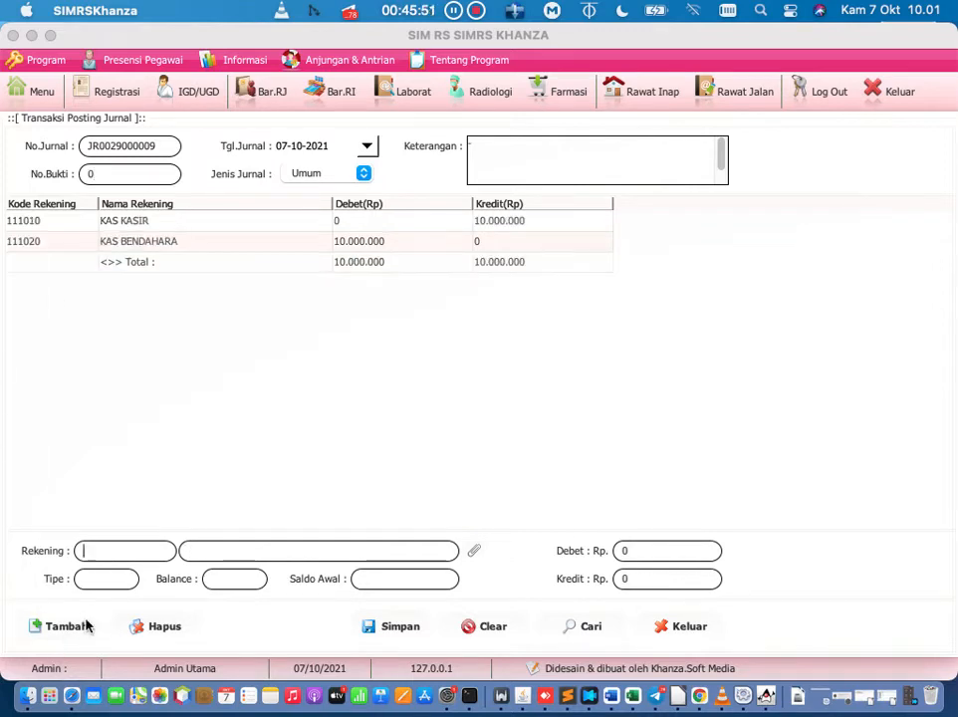
{"action": "left_click", "coordinate": [411, 625]}
{"action": "left_click", "coordinate": [647, 433]}
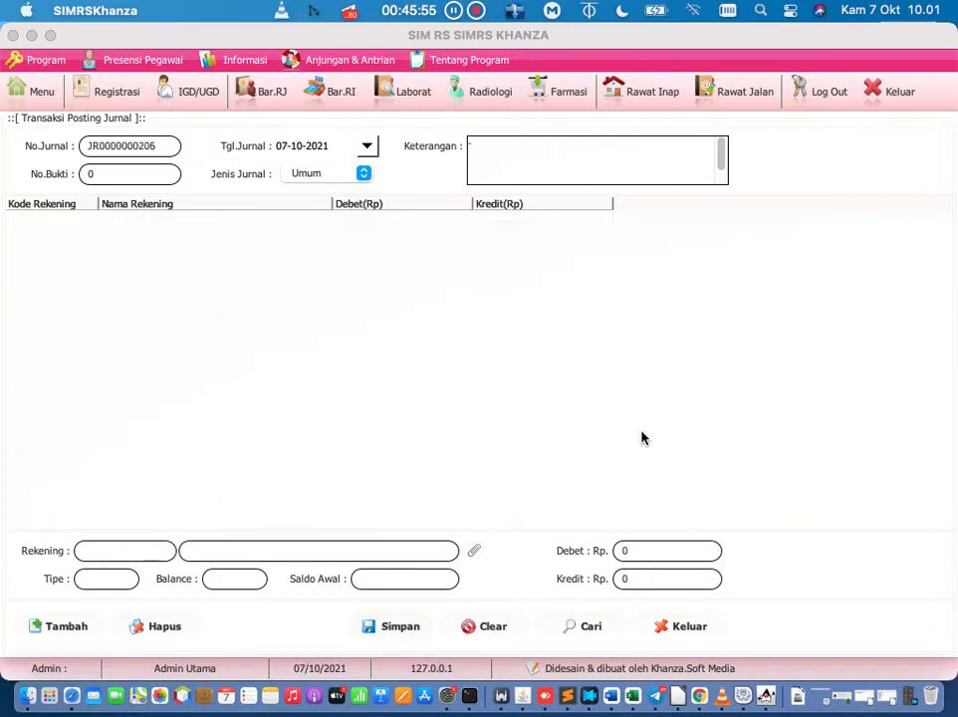
- Check the accounts, debit and credit of the newly posted cash transfer entries at the end of Jurnal Harian
{"action": "left_click", "coordinate": [40, 100]}
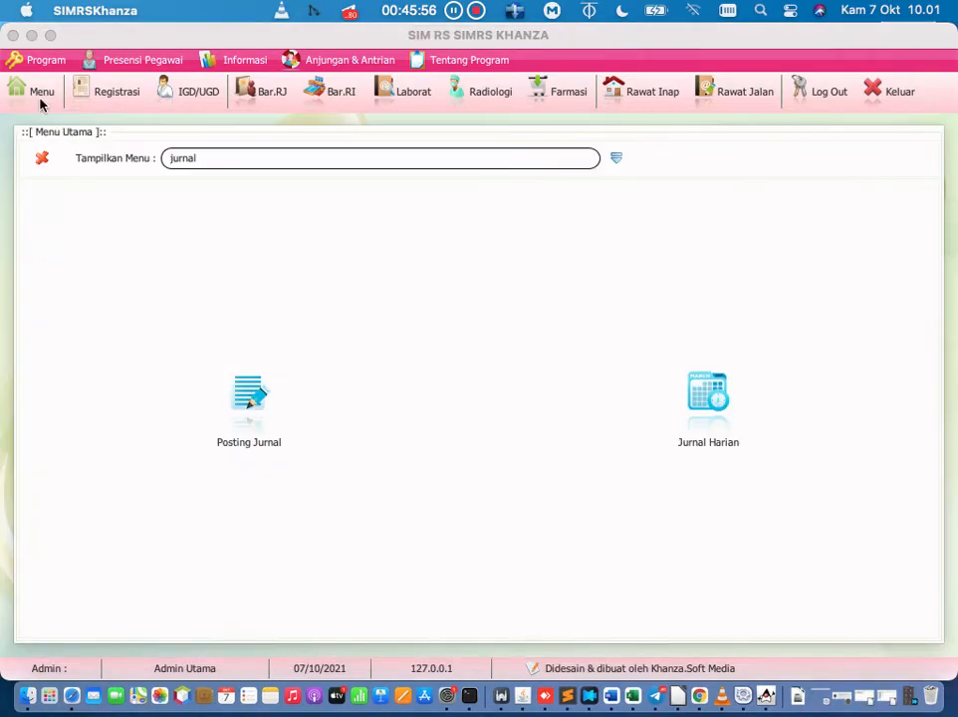
{"action": "left_click", "coordinate": [689, 417]}
{"action": "scroll", "coordinate": [689, 416], "scroll_direction": "down", "scroll_amount": 3}
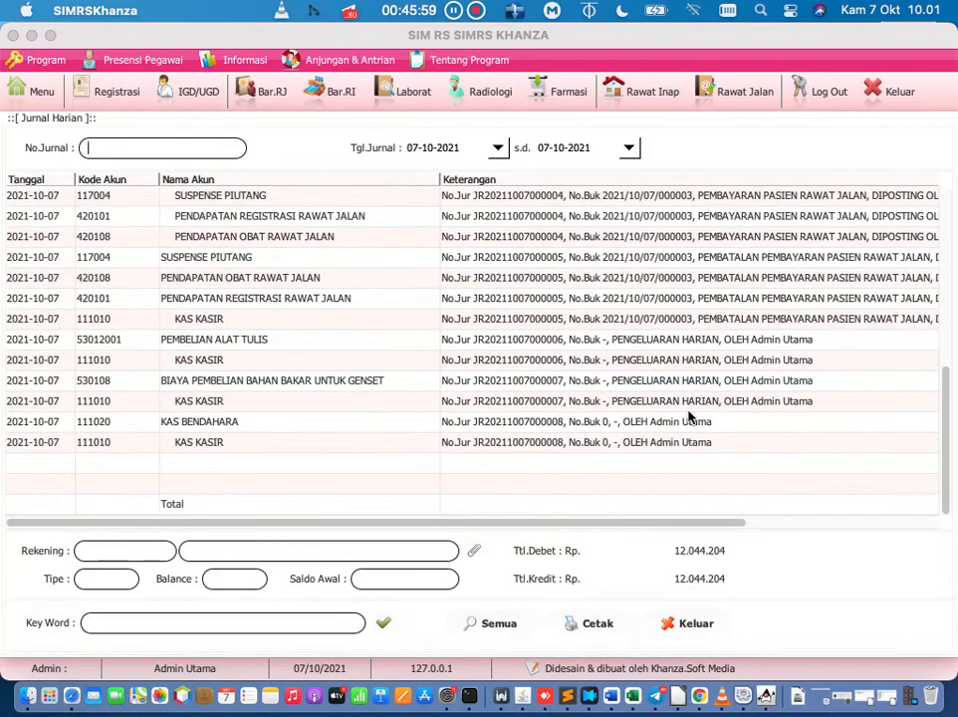
{"action": "left_click_drag", "start_coordinate": [583, 522], "coordinate": [844, 498]}
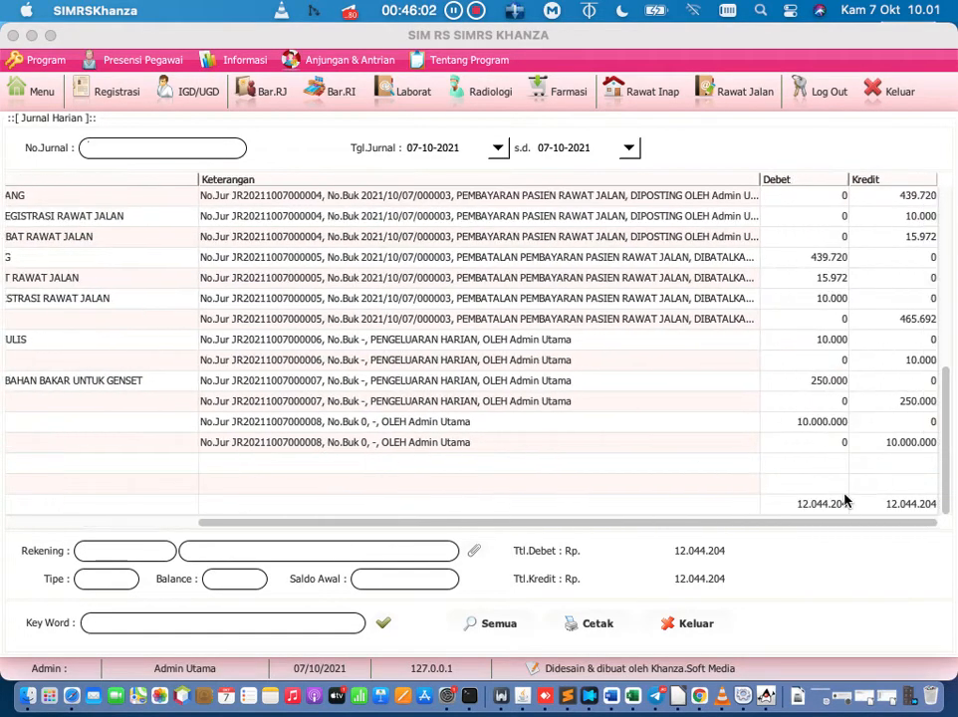
{"action": "left_click", "coordinate": [376, 423]}
{"action": "left_click_drag", "start_coordinate": [278, 522], "coordinate": [331, 500]}
{"action": "left_click", "coordinate": [841, 422]}
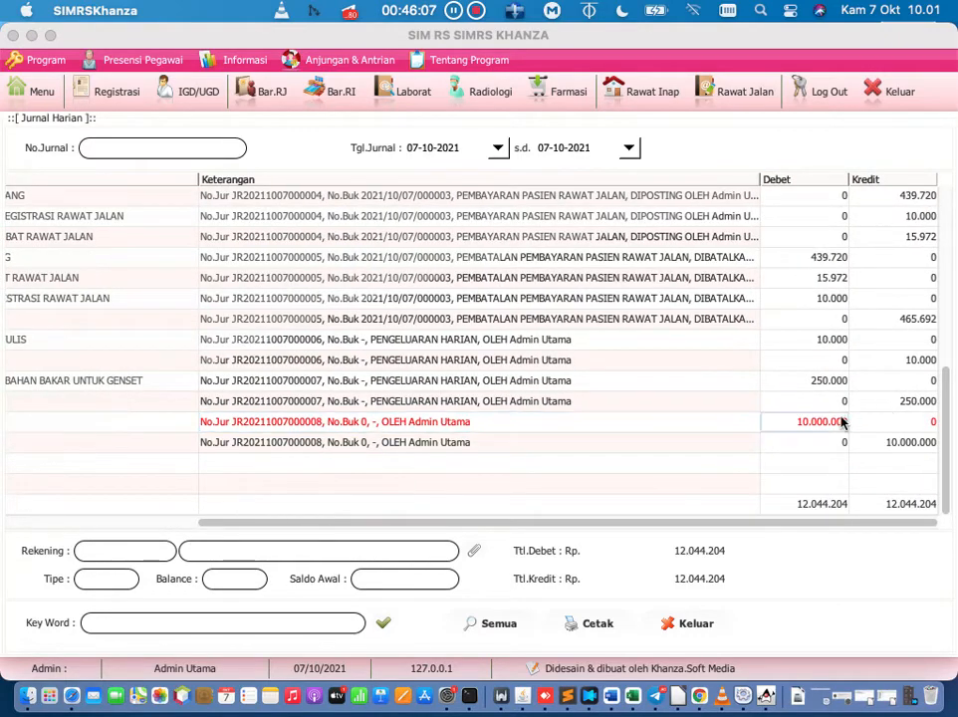
{"action": "left_click", "coordinate": [520, 447]}
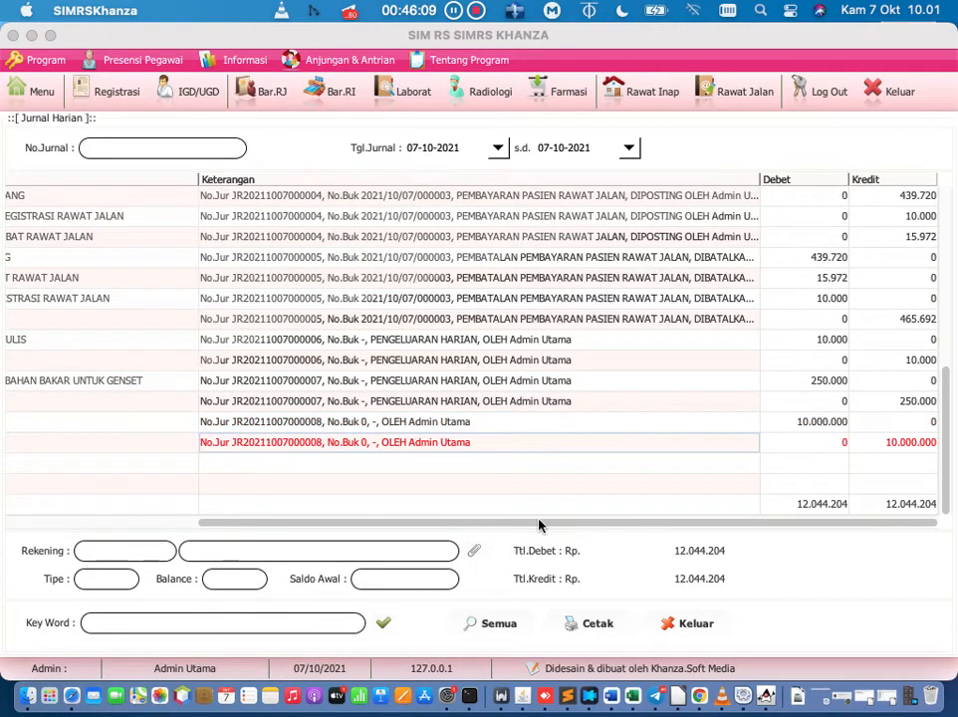
{"action": "left_click_drag", "start_coordinate": [538, 524], "coordinate": [666, 506]}
{"action": "left_click", "coordinate": [675, 625]}
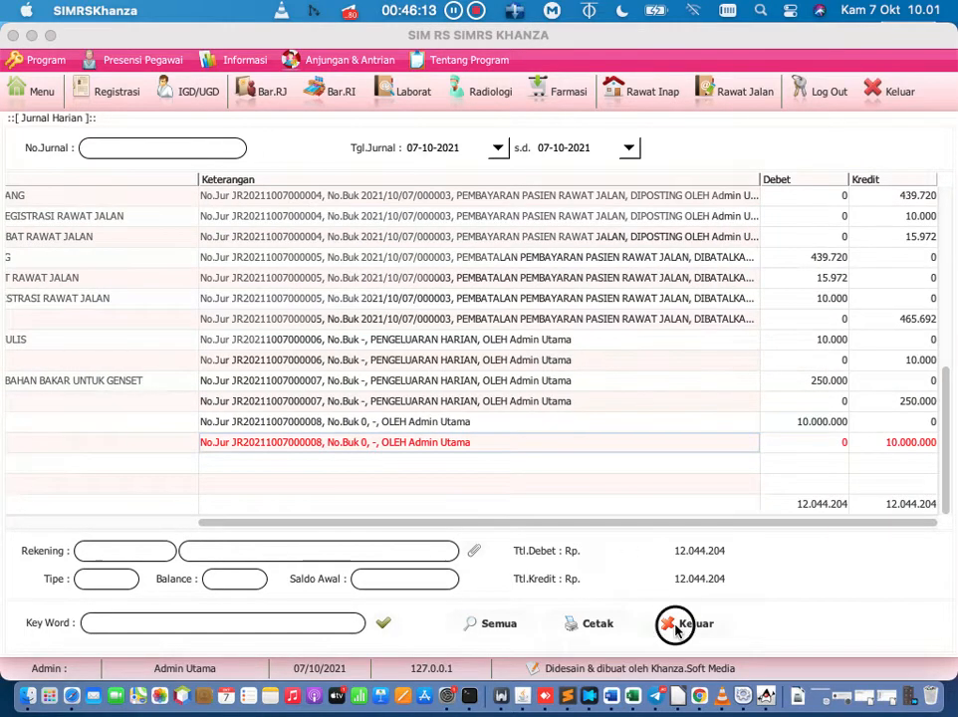
- Look through the modules in the [J] Tarif Pelayanan, Menejemen Keuangan & Akuntansi category of the main menu
{"action": "left_click", "coordinate": [39, 95]}
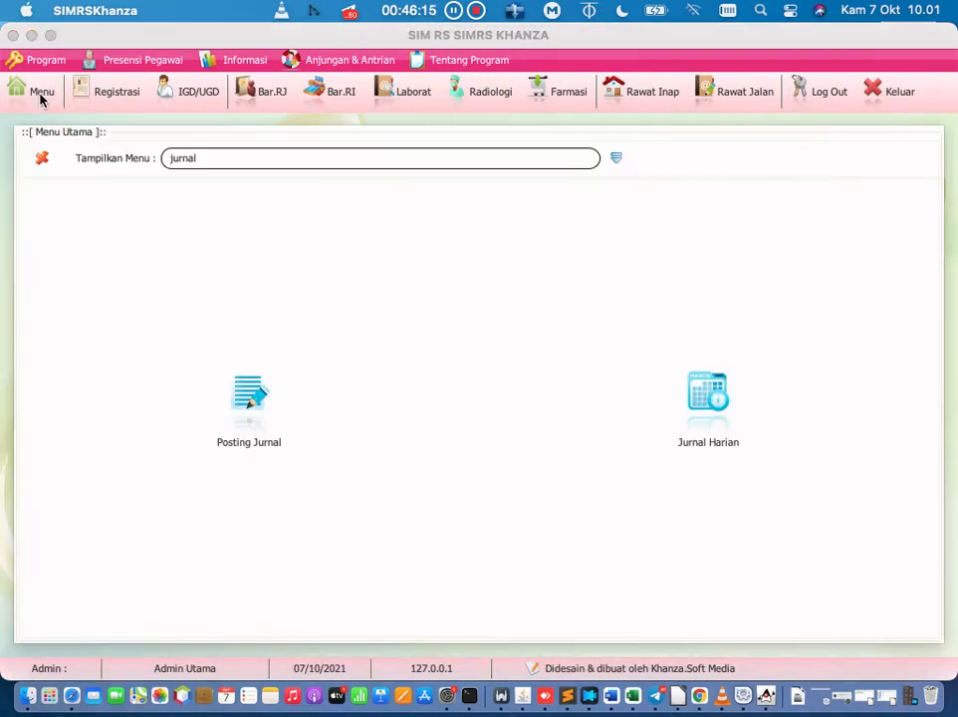
{"action": "left_click", "coordinate": [613, 159]}
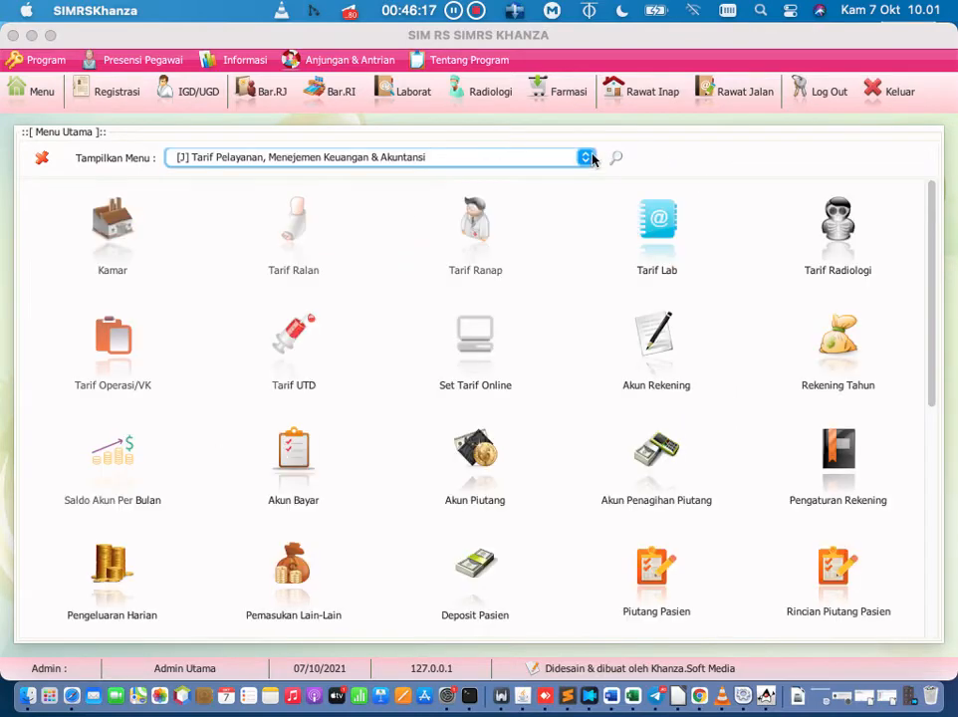
{"action": "left_click_drag", "start_coordinate": [936, 376], "coordinate": [950, 633]}
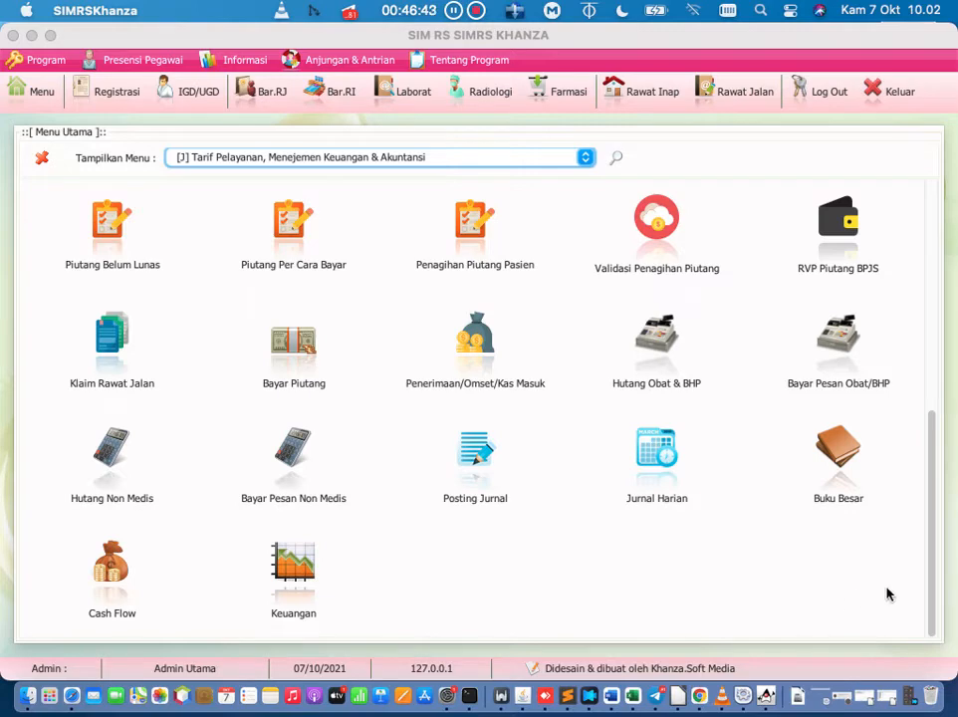
{"action": "left_click_drag", "start_coordinate": [932, 591], "coordinate": [956, 567]}
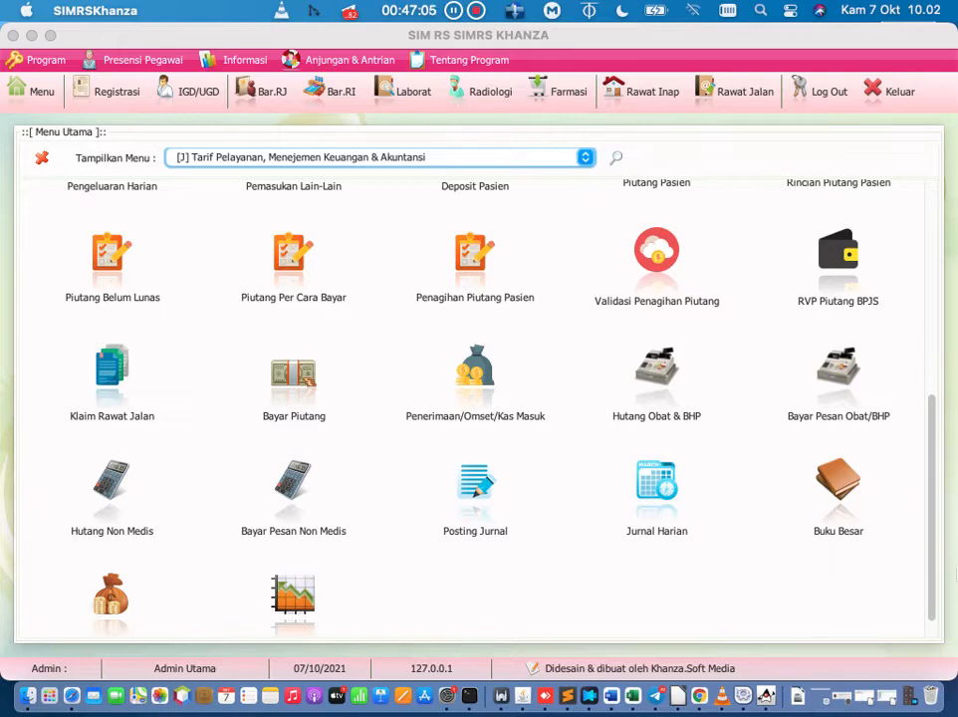
{"action": "left_click", "coordinate": [927, 519]}
{"action": "left_click_drag", "start_coordinate": [927, 519], "coordinate": [872, 207]}
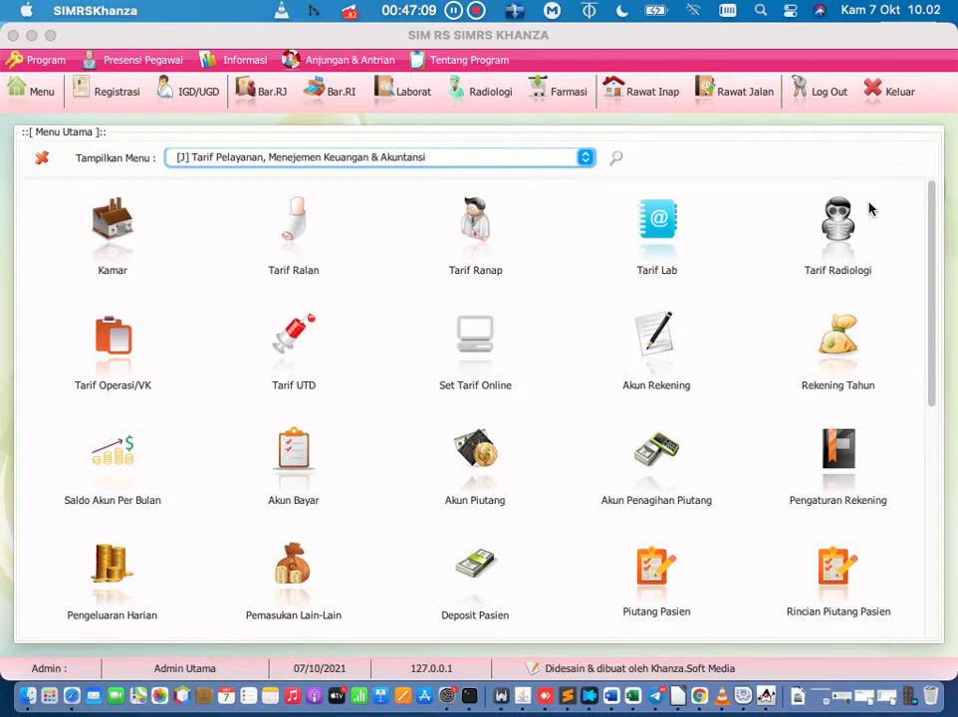
- Search the main menu for "peneri"
{"action": "left_click", "coordinate": [614, 157]}
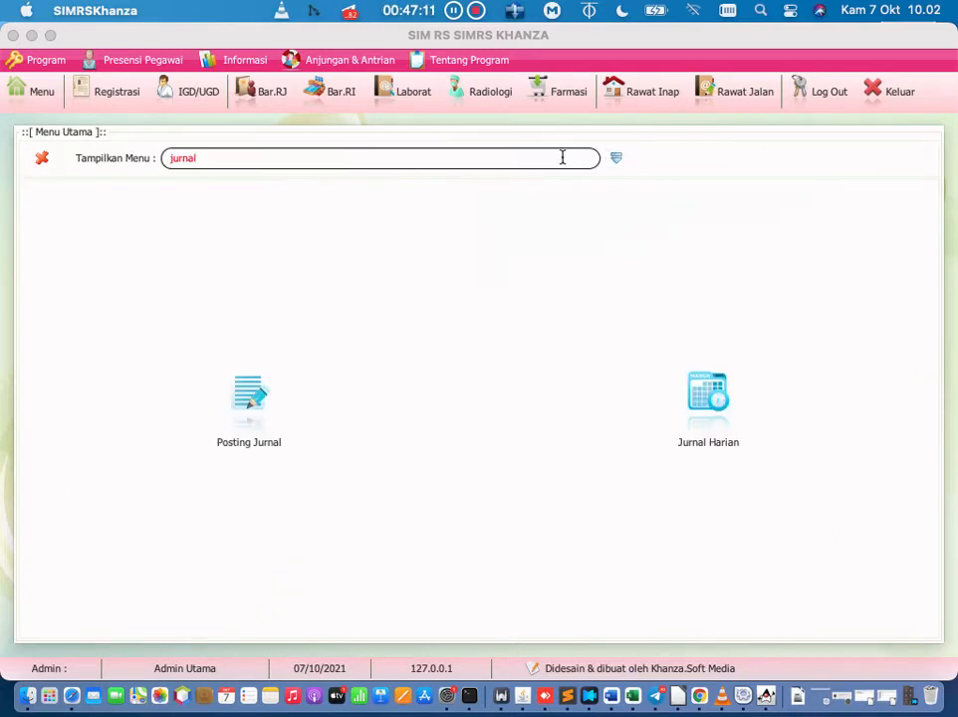
{"action": "key", "text": "BackSpace"}
{"action": "key", "text": "BackSpace"}
{"action": "key", "text": "BackSpace"}
{"action": "key", "text": "BackSpace"}
{"action": "key", "text": "BackSpace"}
{"action": "key", "text": "BackSpace"}
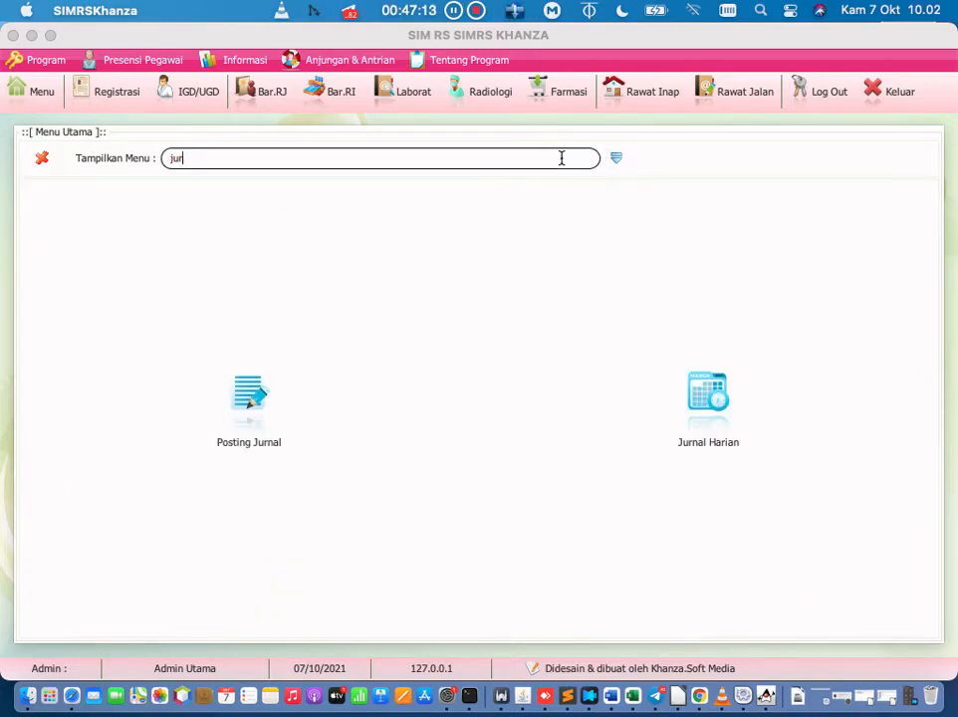
{"action": "type", "text": "peneria"}
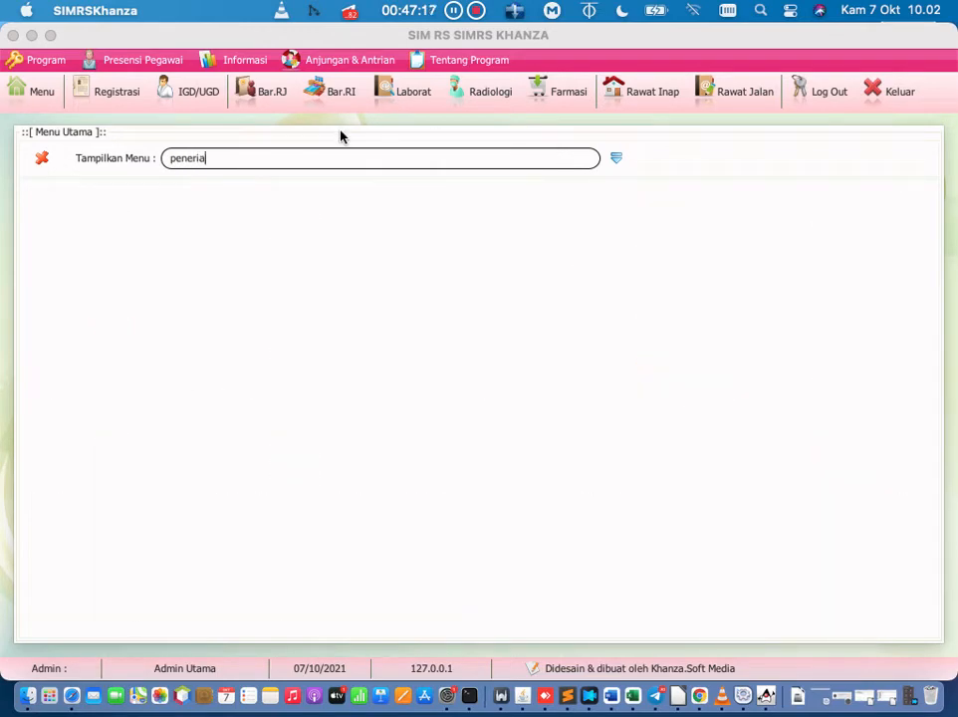
{"action": "key", "text": "BackSpace"}
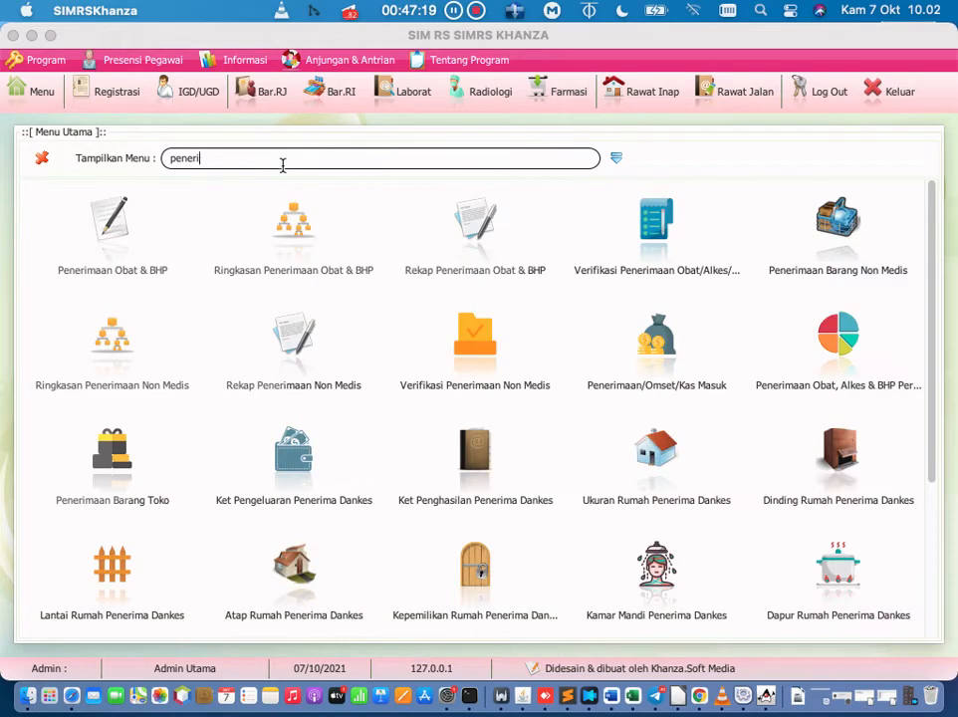
- Open Penerimaan Obat & BHP and list the receipts with Tgl.Datang from 01-10-2021 to 07-10-2021
{"action": "left_click", "coordinate": [124, 221]}
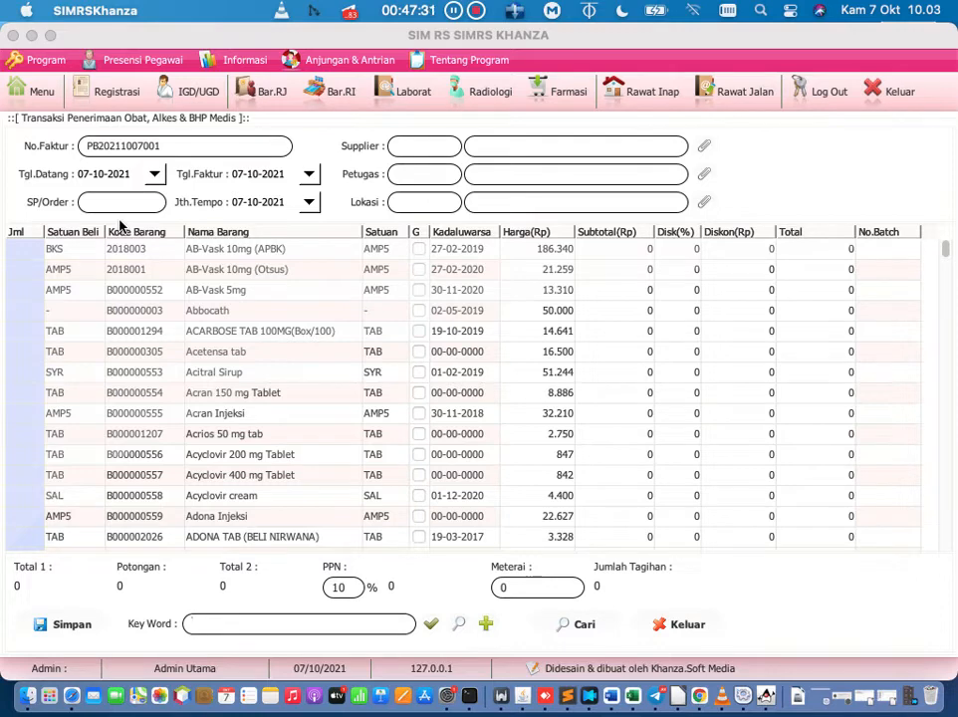
{"action": "left_click", "coordinate": [585, 624]}
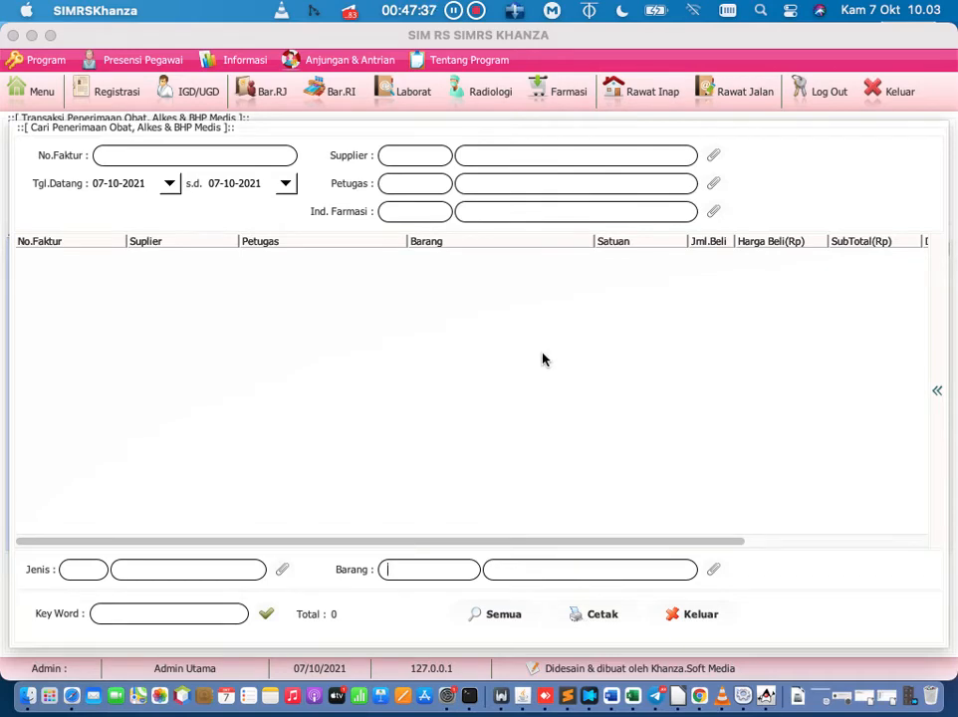
{"action": "left_click", "coordinate": [151, 192]}
{"action": "left_click", "coordinate": [171, 186]}
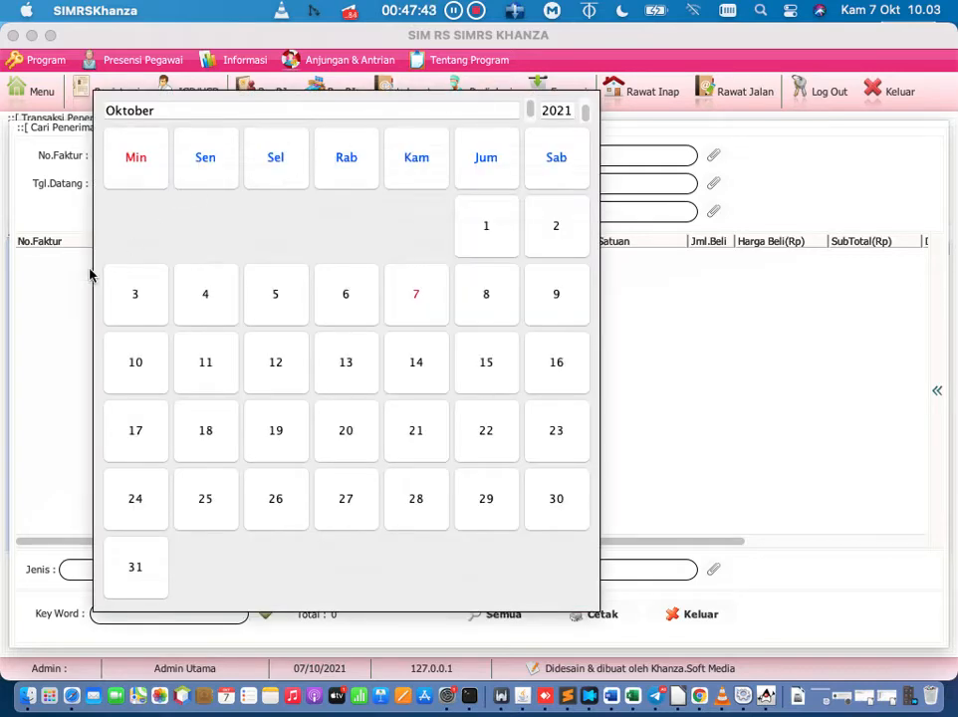
{"action": "left_click", "coordinate": [9, 334]}
{"action": "left_click", "coordinate": [166, 186]}
{"action": "left_click", "coordinate": [488, 220]}
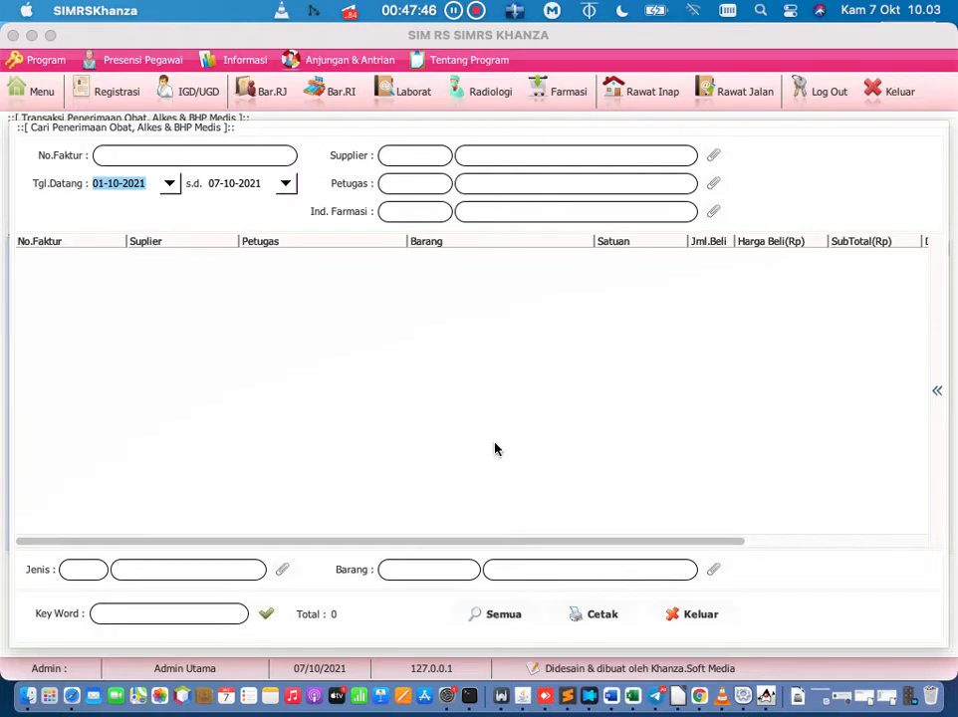
{"action": "left_click", "coordinate": [266, 614]}
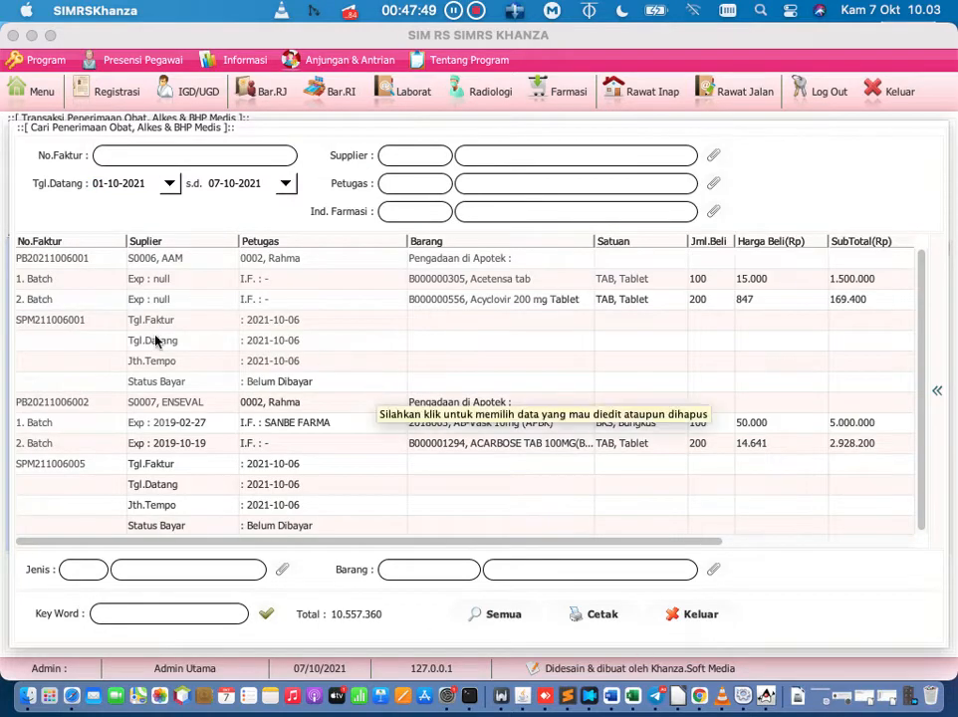
- Open the Bayar Tagihan form for supplier AAM's medicine receipt and choose the first listed officer as Petugas
{"action": "left_click", "coordinate": [63, 260]}
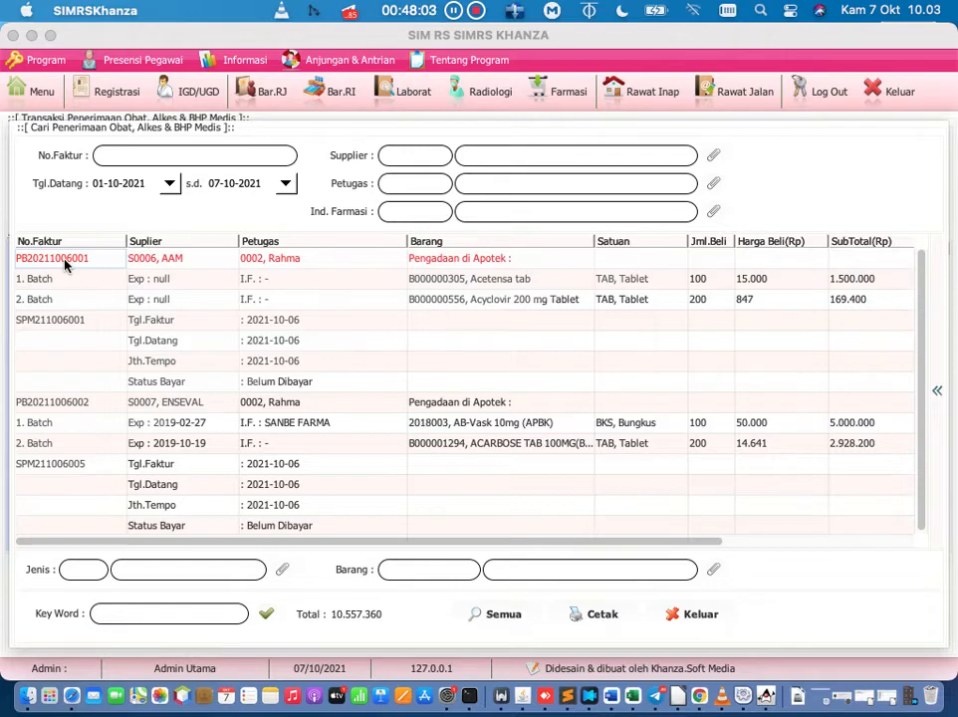
{"action": "right_click", "coordinate": [64, 264]}
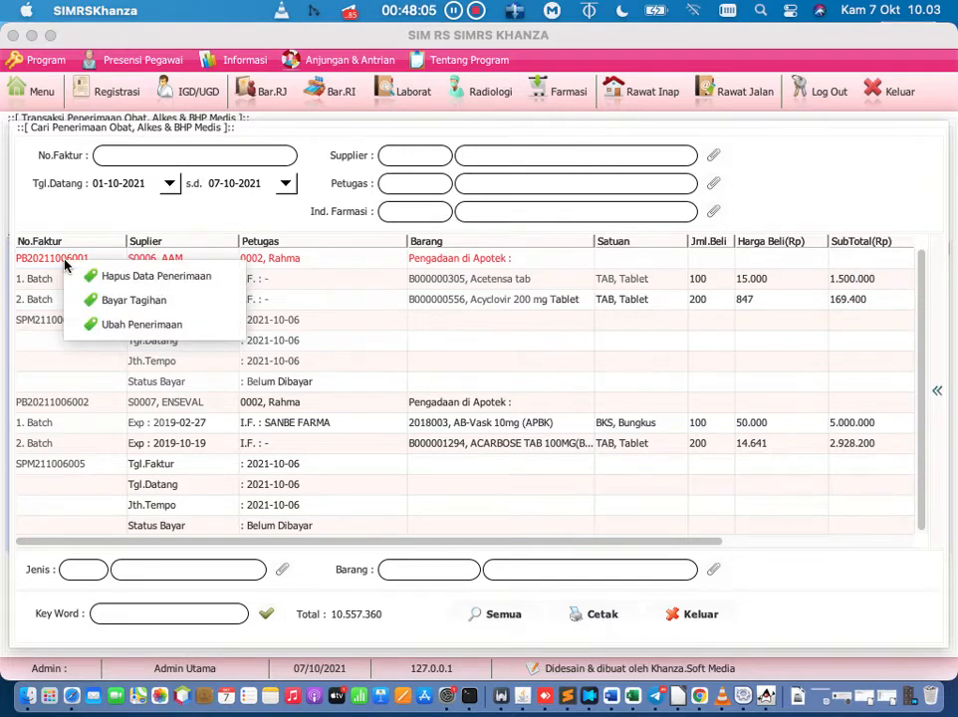
{"action": "left_click", "coordinate": [89, 310]}
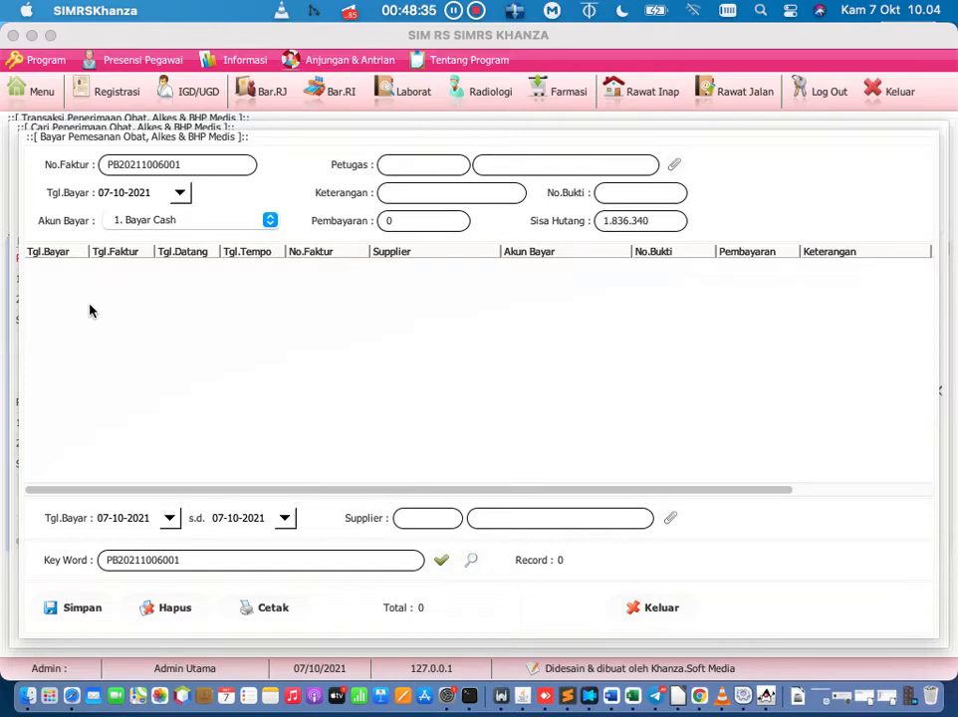
{"action": "left_click", "coordinate": [673, 168]}
{"action": "double_click", "coordinate": [229, 199]}
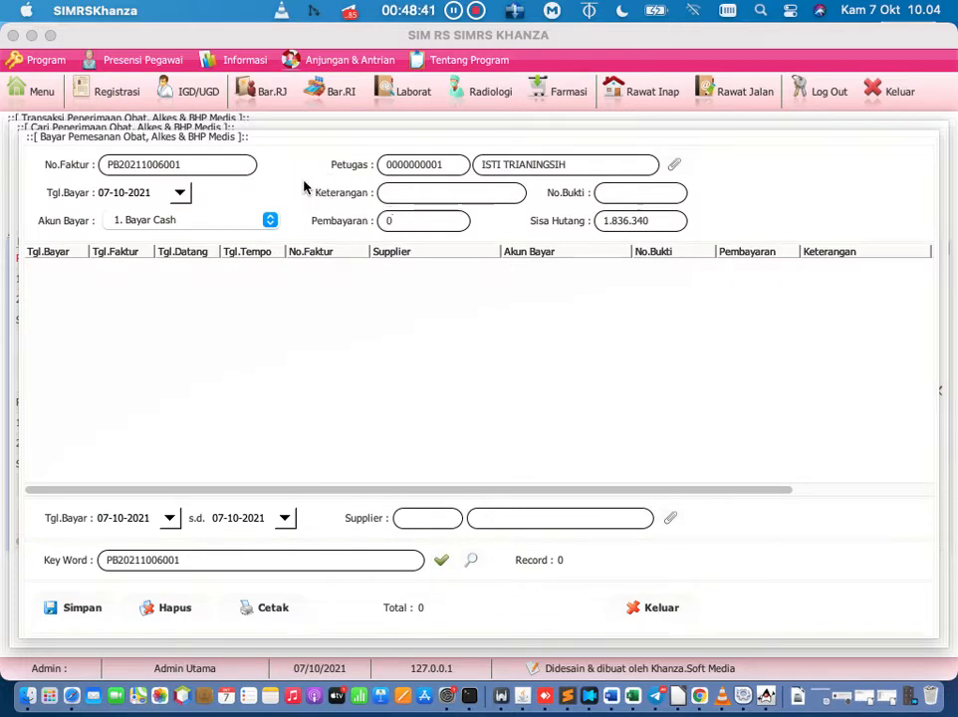
- Try to save a Bayar Cash payment of 1836340 with Keterangan "-" and No.Bukti 001
{"action": "type", "text": "1836340"}
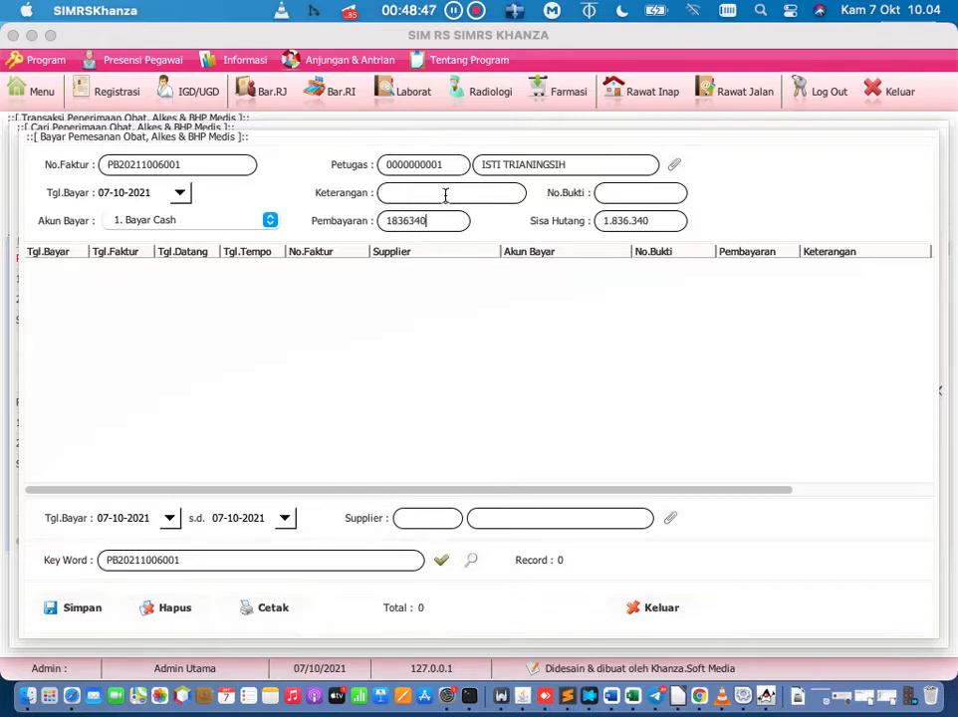
{"action": "left_click", "coordinate": [445, 196]}
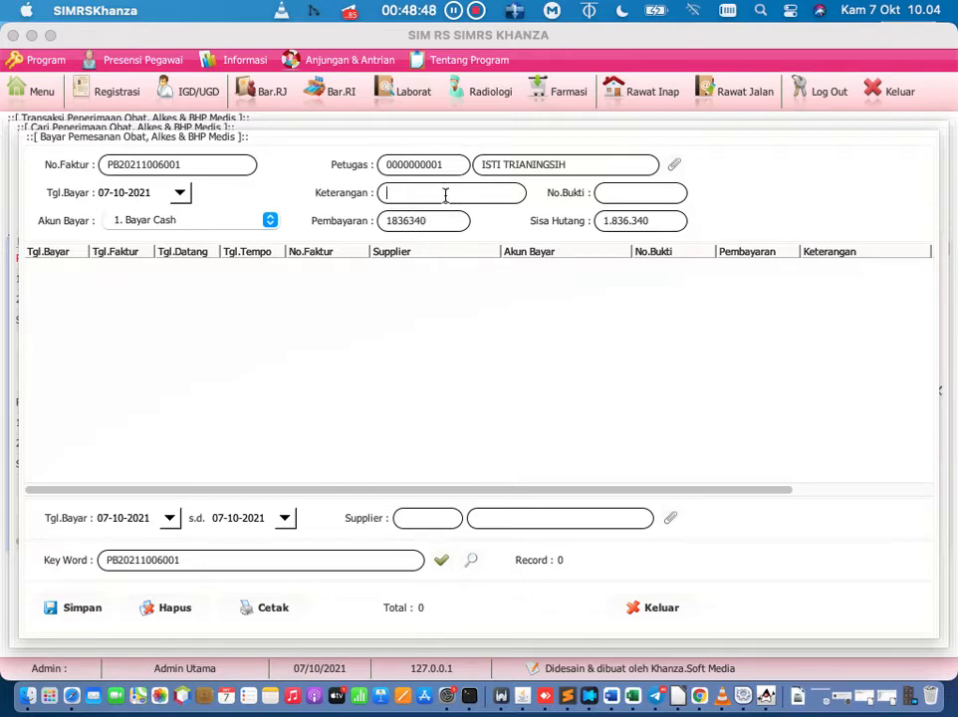
{"action": "left_click", "coordinate": [656, 191]}
{"action": "type", "text": "001"}
{"action": "left_click", "coordinate": [77, 610]}
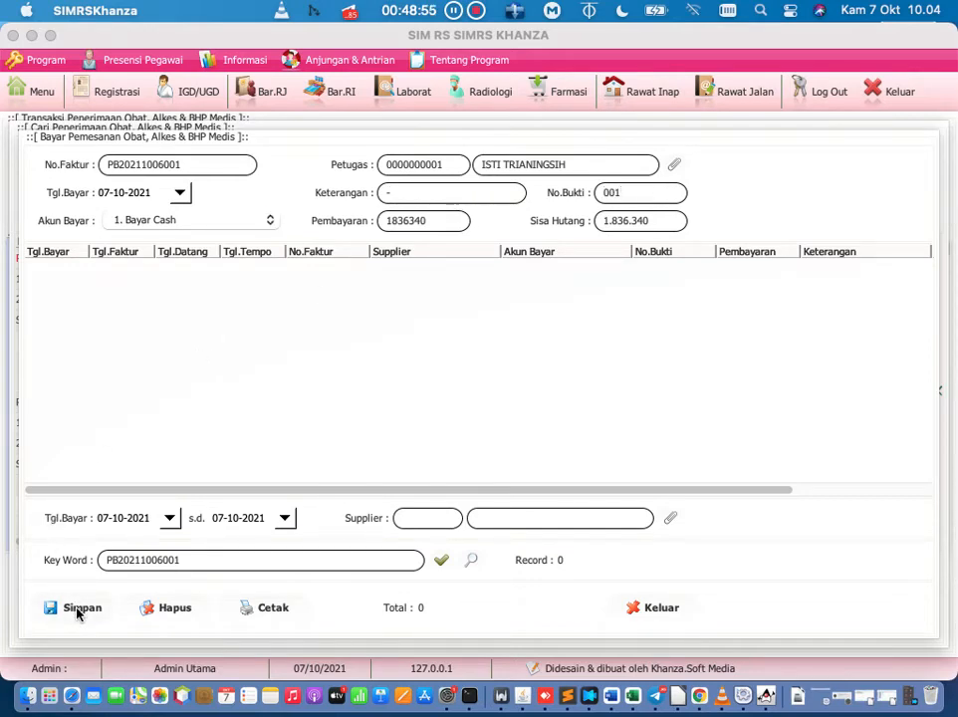
{"action": "left_click", "coordinate": [667, 403]}
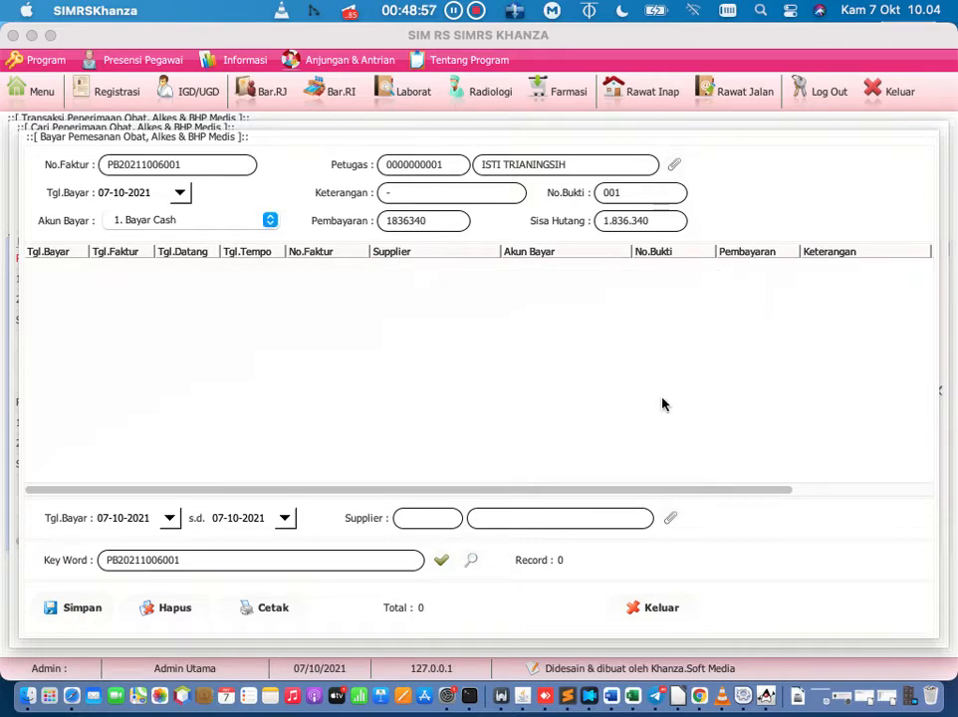
- Switch to Terminal to read the application's latest notification, return to SIMRS Khanza and close the payment form
{"action": "left_click", "coordinate": [467, 705]}
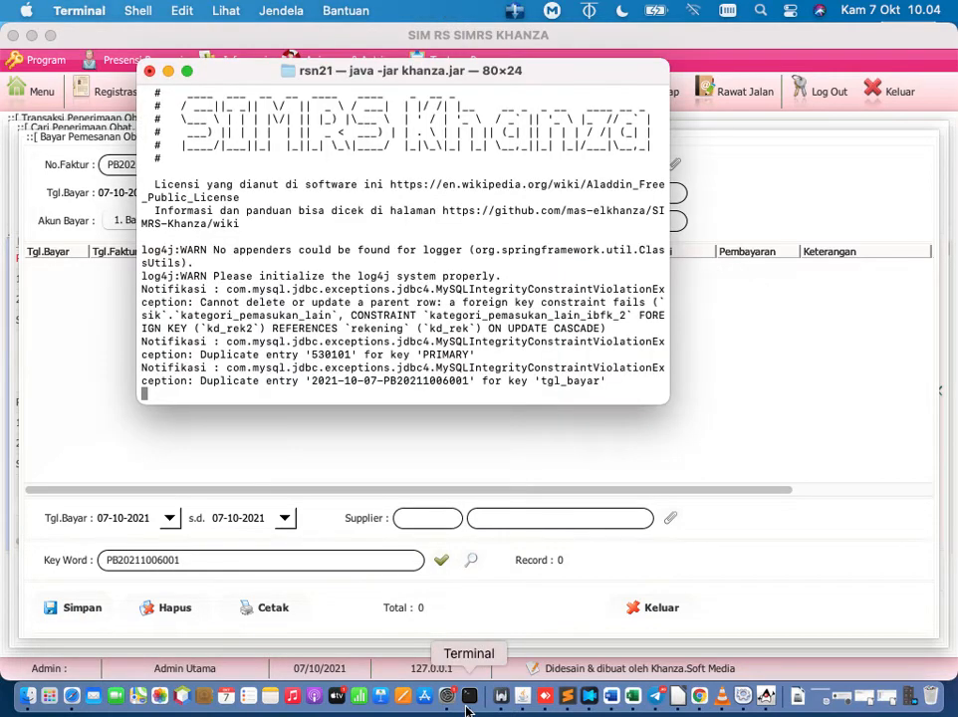
{"action": "left_click", "coordinate": [475, 460]}
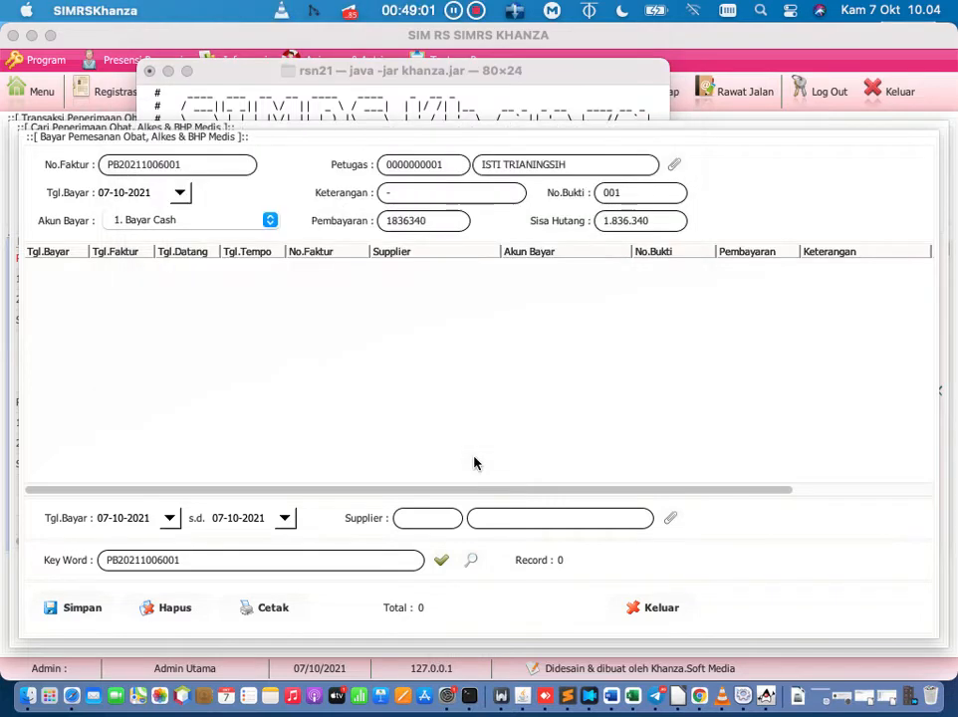
{"action": "left_click", "coordinate": [654, 606]}
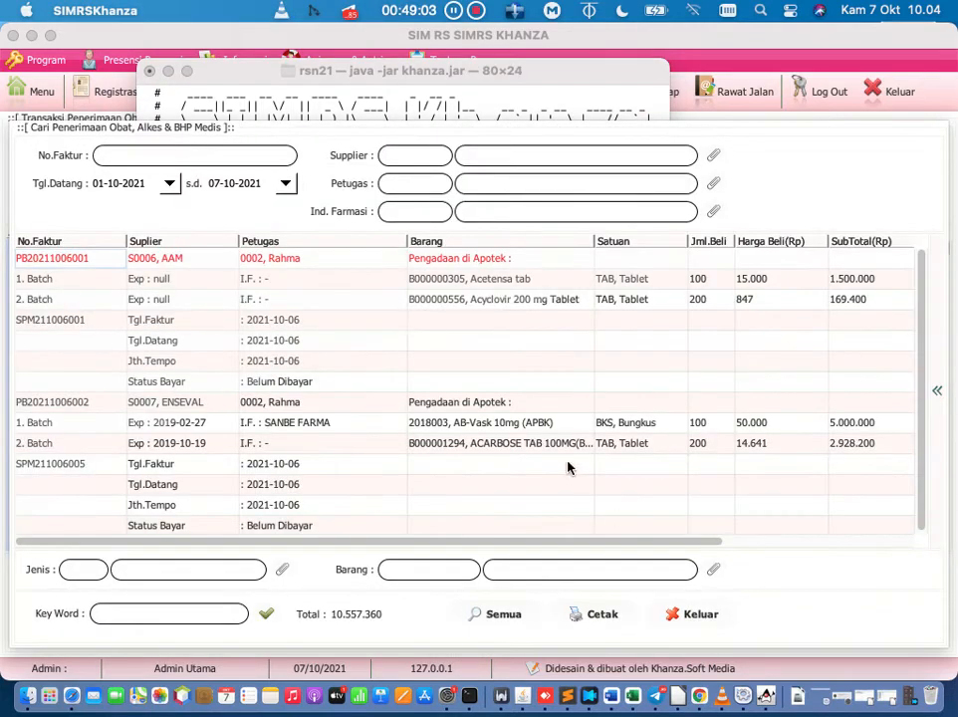
- Refresh the medicine receipts list and check the Status Bayar of supplier AAM's receipt
{"action": "left_click", "coordinate": [285, 384]}
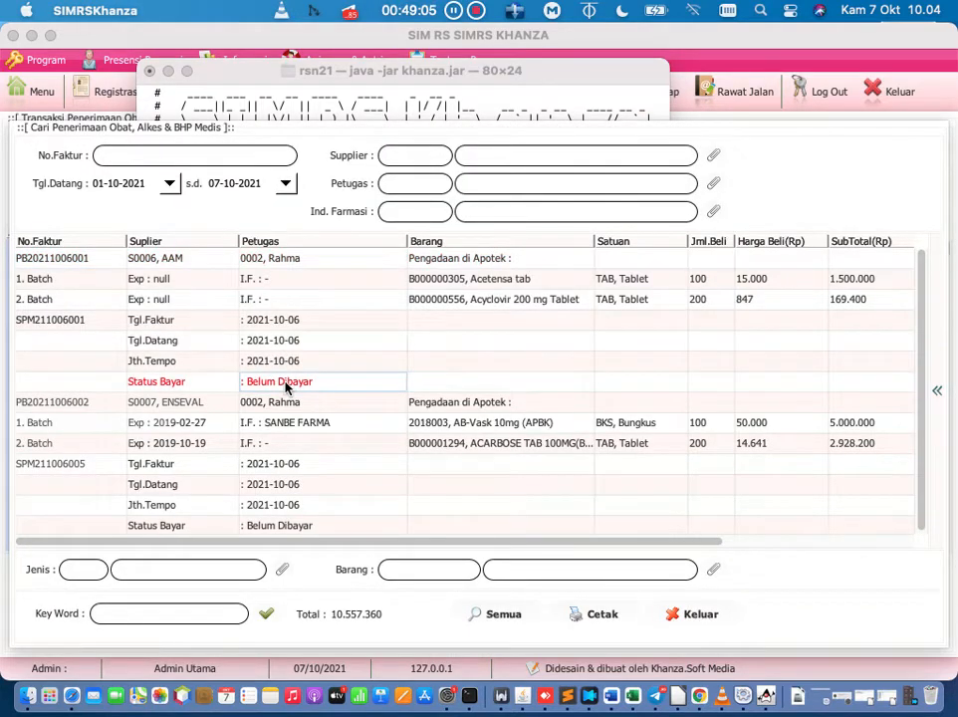
{"action": "left_click", "coordinate": [264, 615]}
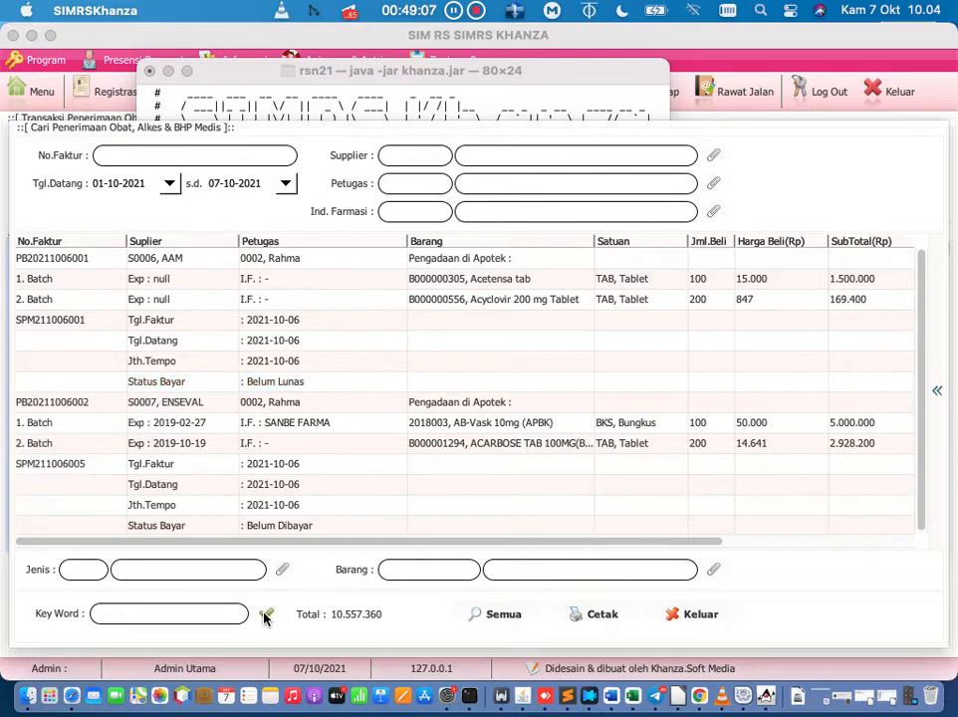
{"action": "left_click", "coordinate": [298, 390]}
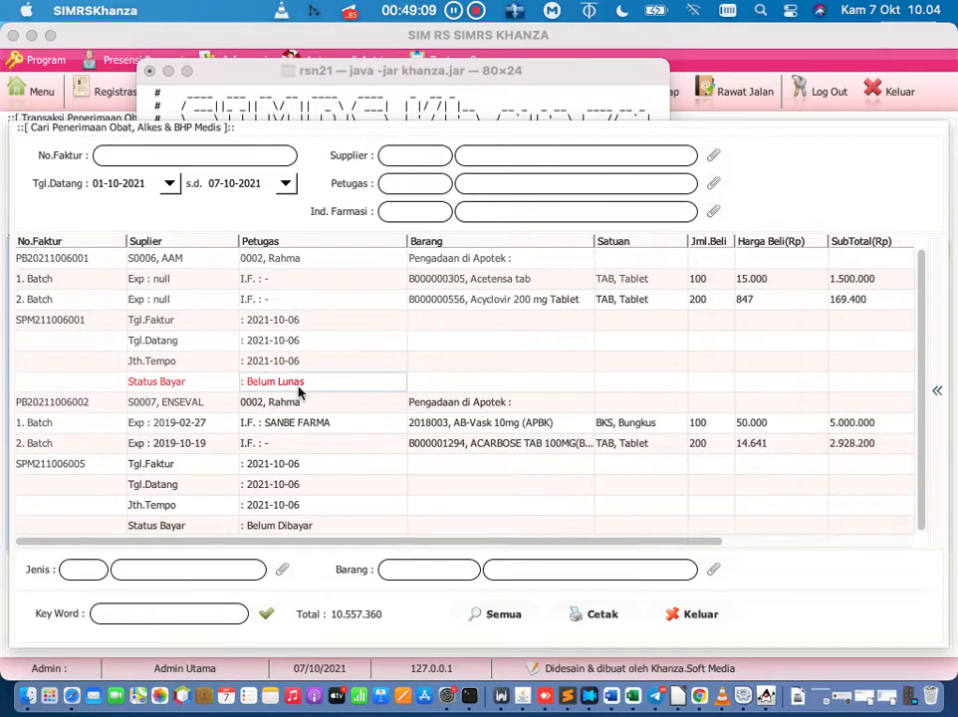
{"action": "scroll", "coordinate": [275, 346], "scroll_direction": "right", "scroll_amount": 3}
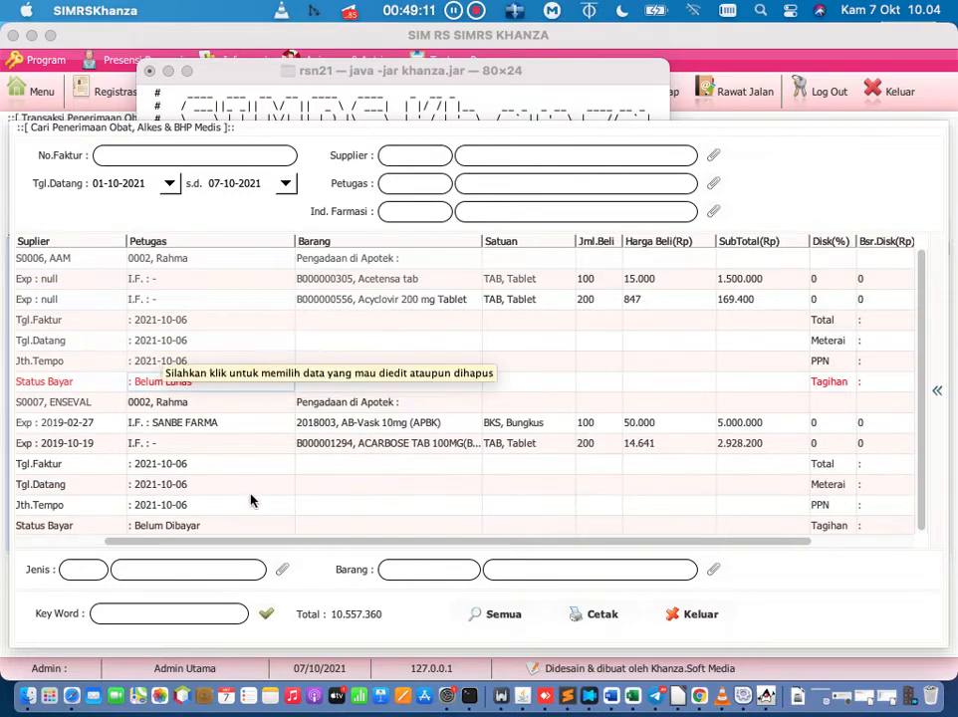
{"action": "left_click_drag", "start_coordinate": [222, 541], "coordinate": [53, 522]}
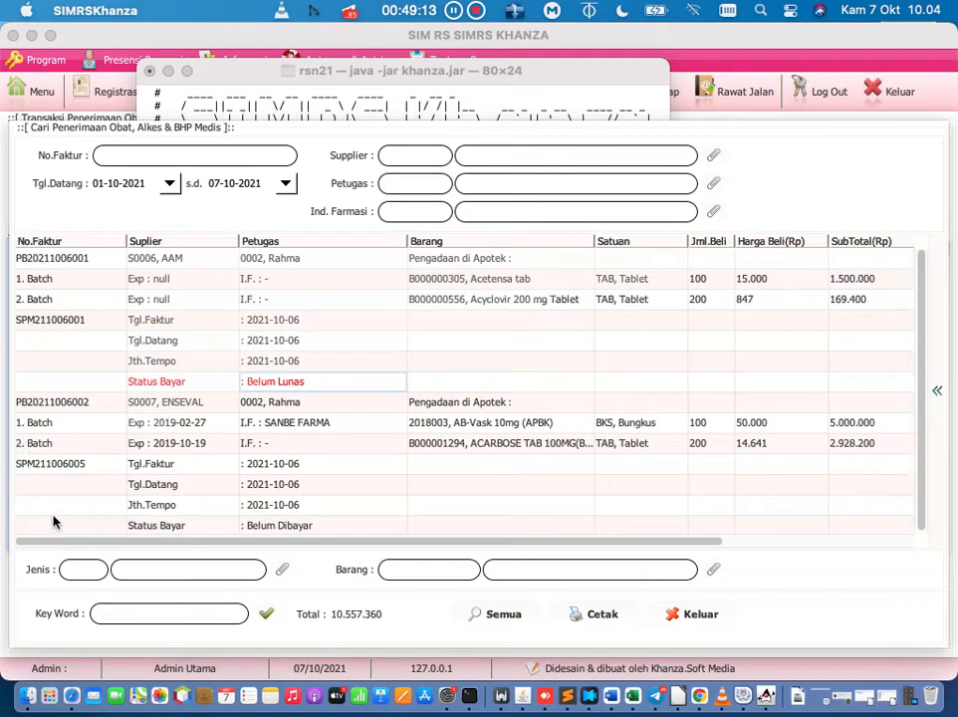
- Review the recorded payment and remaining debt of supplier AAM's receipt in the Bayar Tagihan form, and close the form
{"action": "left_click", "coordinate": [77, 263]}
{"action": "right_click", "coordinate": [78, 265]}
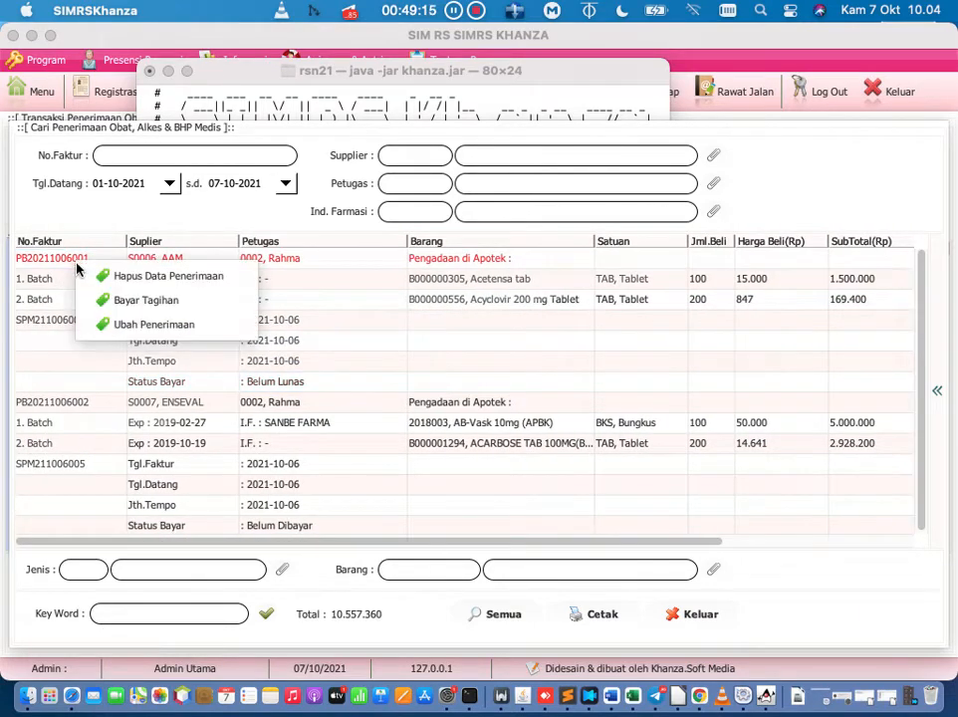
{"action": "left_click", "coordinate": [146, 300]}
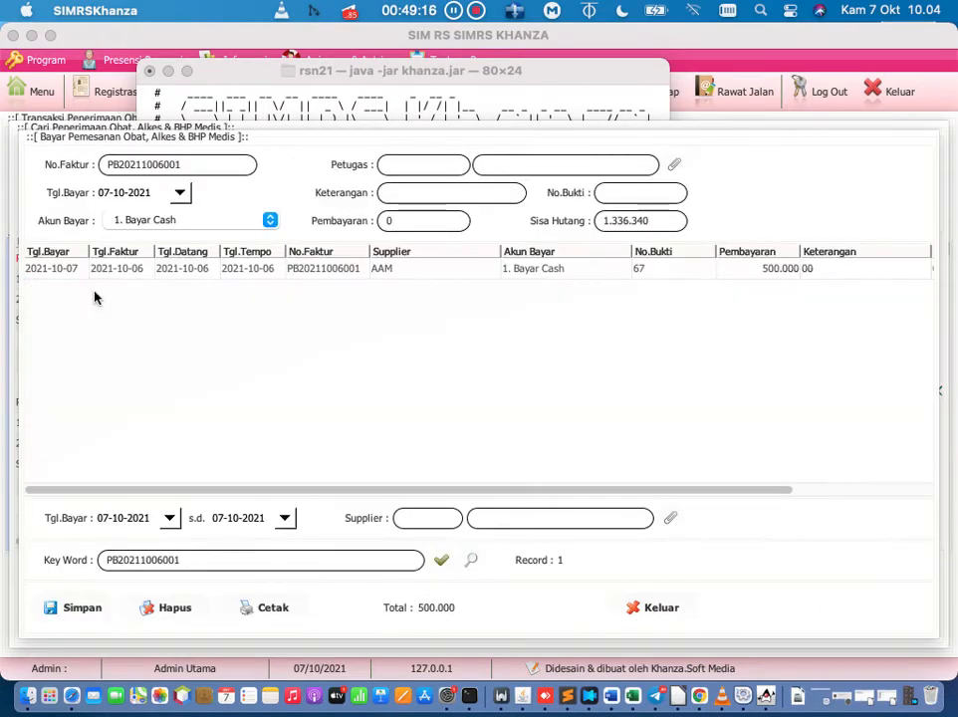
{"action": "left_click", "coordinate": [308, 278]}
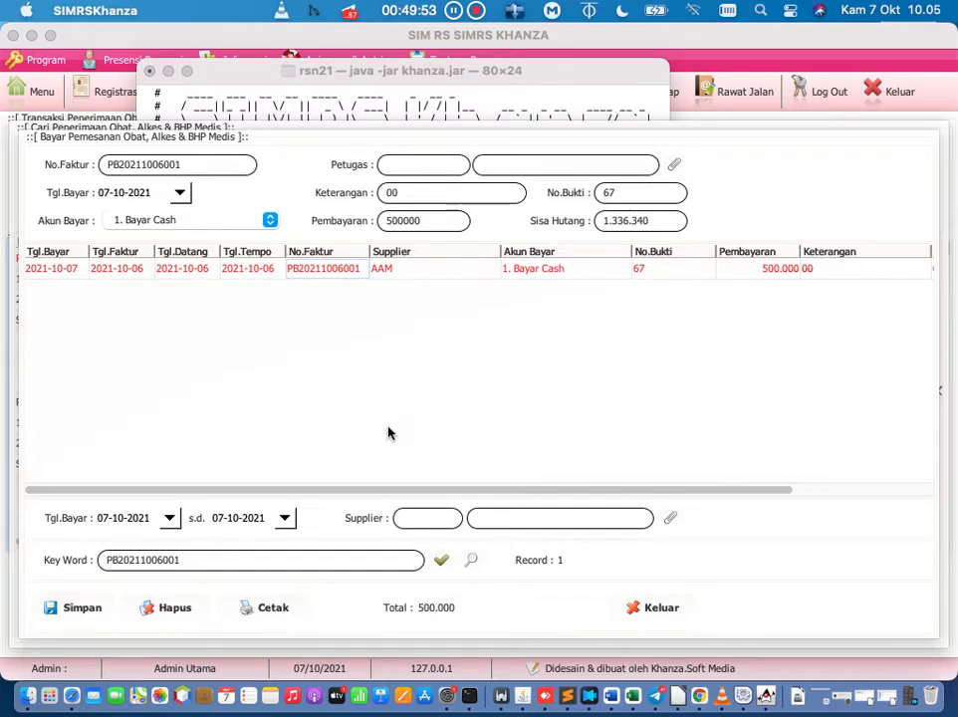
{"action": "left_click", "coordinate": [659, 607]}
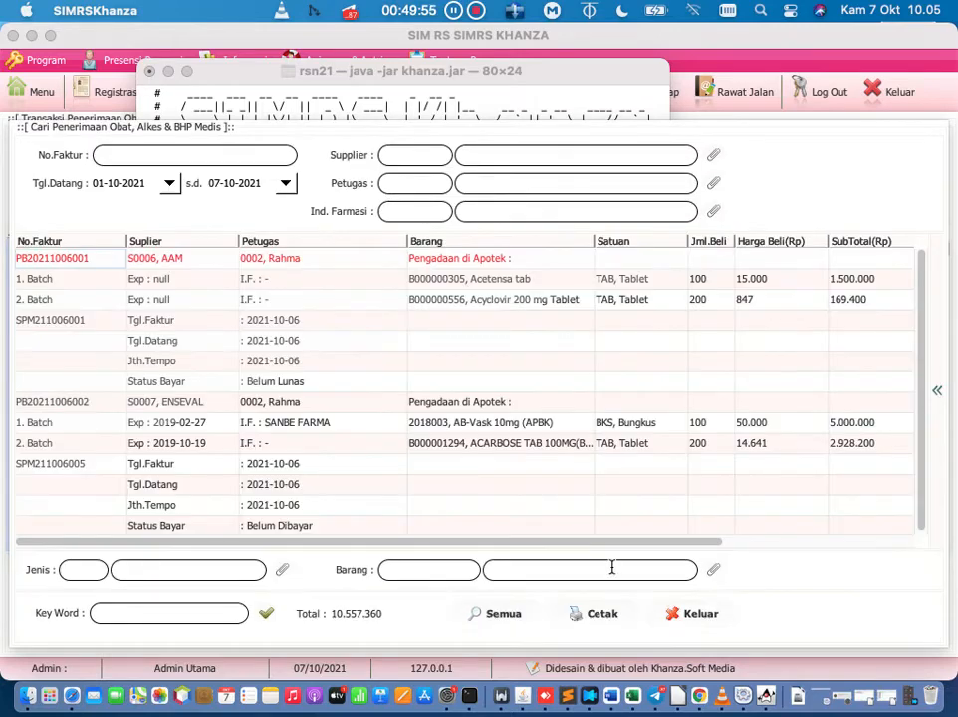
- Refresh the receipts list again and check the Status Bayar of supplier ENSEVAL's receipt
{"action": "left_click", "coordinate": [266, 614]}
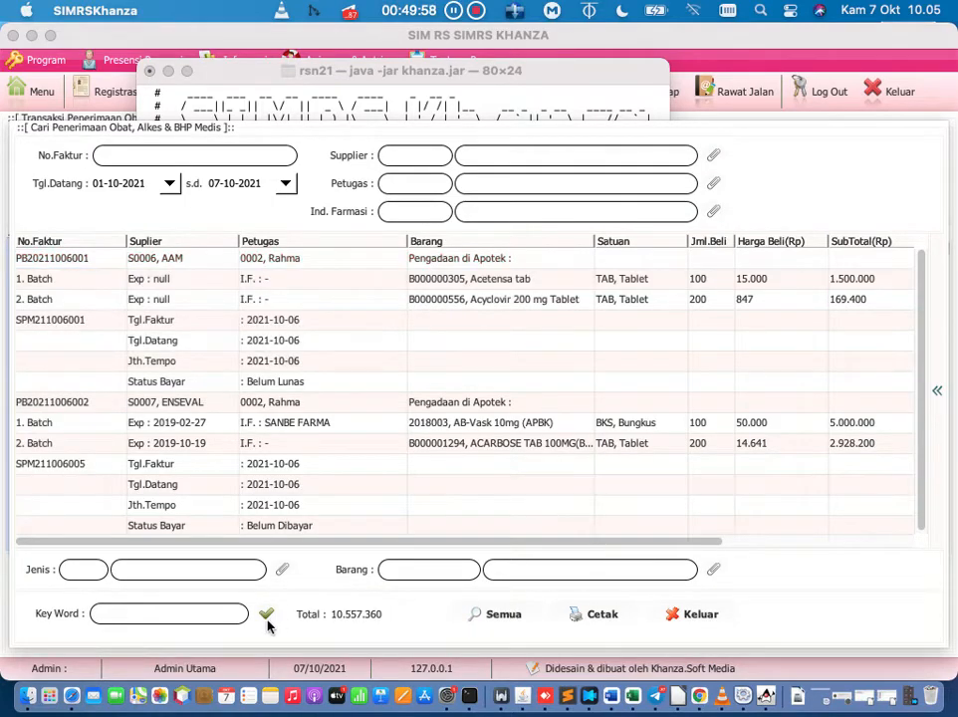
{"action": "scroll", "coordinate": [358, 438], "scroll_direction": "down", "scroll_amount": 1}
{"action": "left_click", "coordinate": [272, 527]}
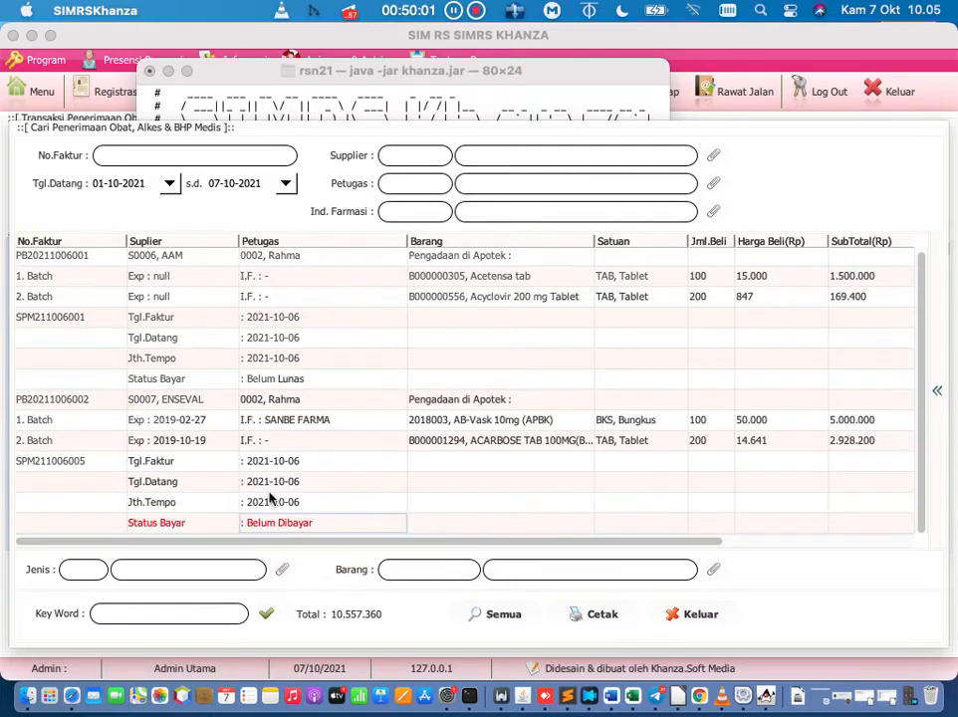
- Search the main menu for "jurnal" and open Jurnal Harian at its latest entries
{"action": "left_click", "coordinate": [40, 96]}
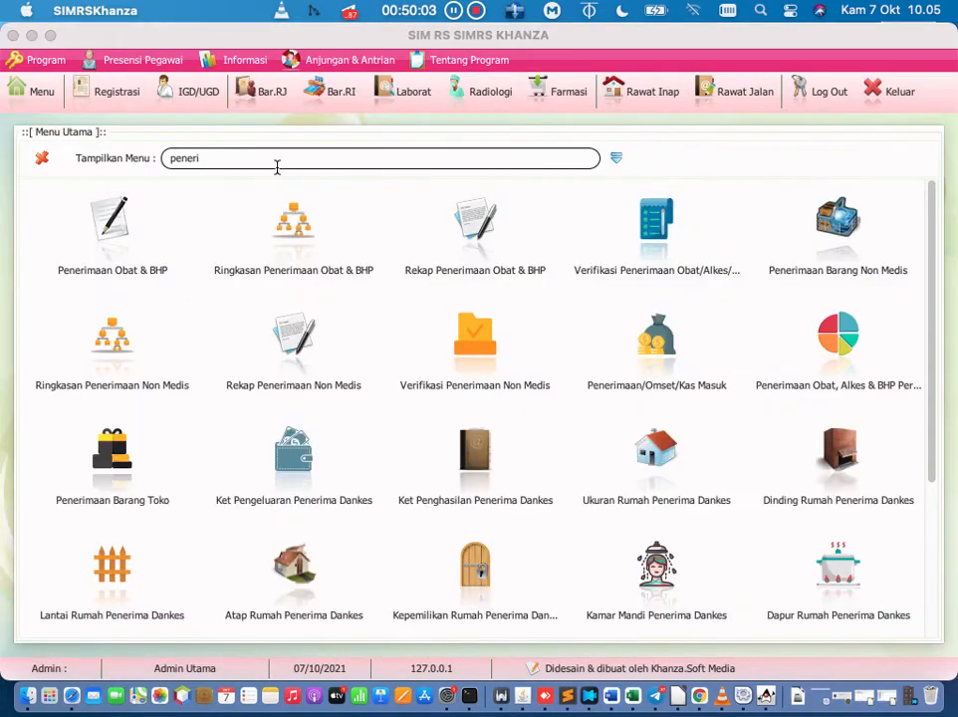
{"action": "type", "text": "jurnal"}
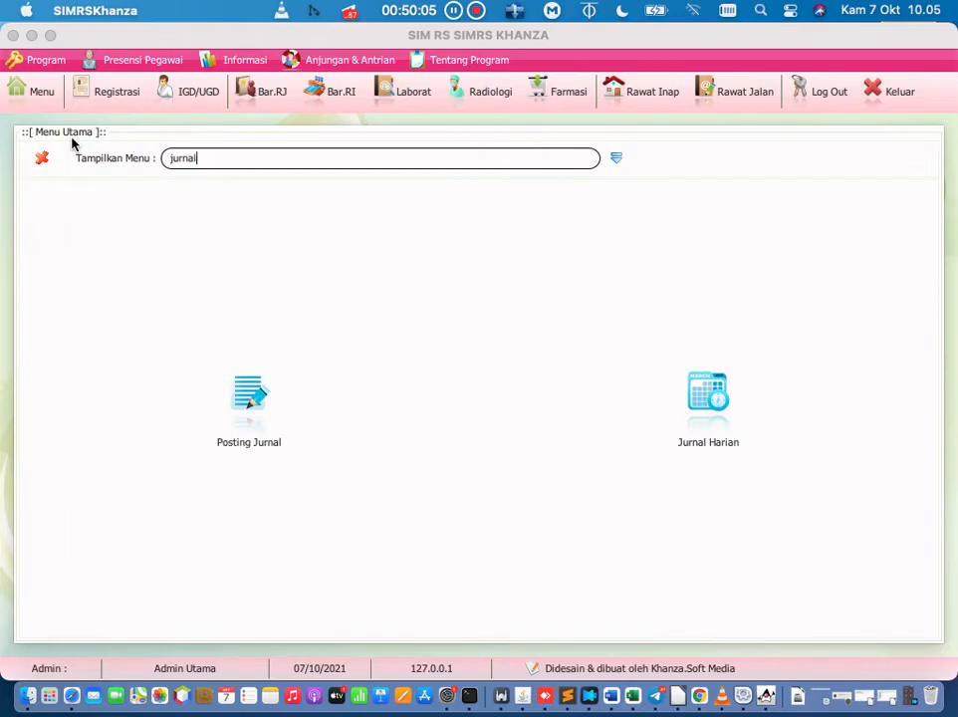
{"action": "left_click", "coordinate": [696, 368]}
{"action": "scroll", "coordinate": [695, 368], "scroll_direction": "down", "scroll_amount": 5}
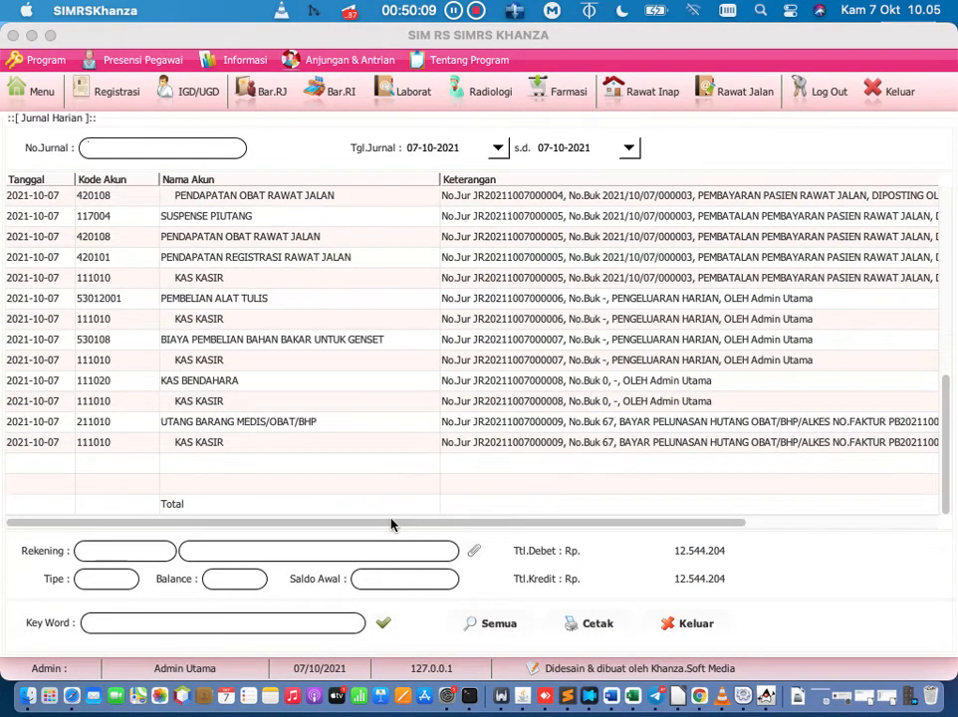
- Check the Debet and Kredit of the medicine debt payment entries, and return from Jurnal Harian to the main menu
{"action": "left_click_drag", "start_coordinate": [392, 522], "coordinate": [494, 533]}
{"action": "left_click_drag", "start_coordinate": [542, 528], "coordinate": [624, 530]}
{"action": "left_click", "coordinate": [793, 421]}
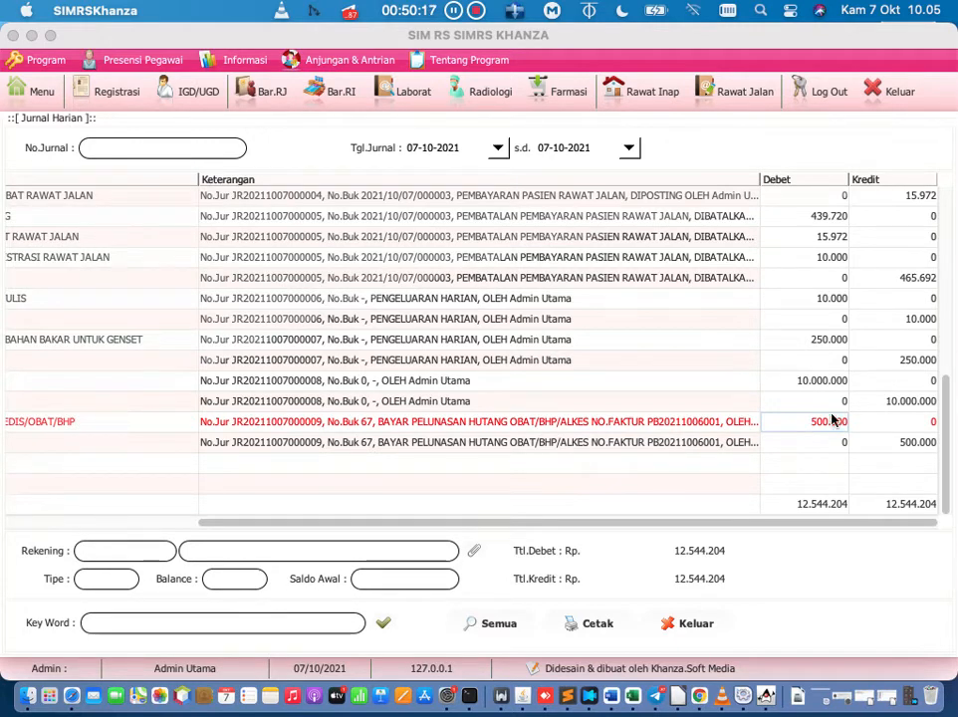
{"action": "left_click", "coordinate": [908, 442]}
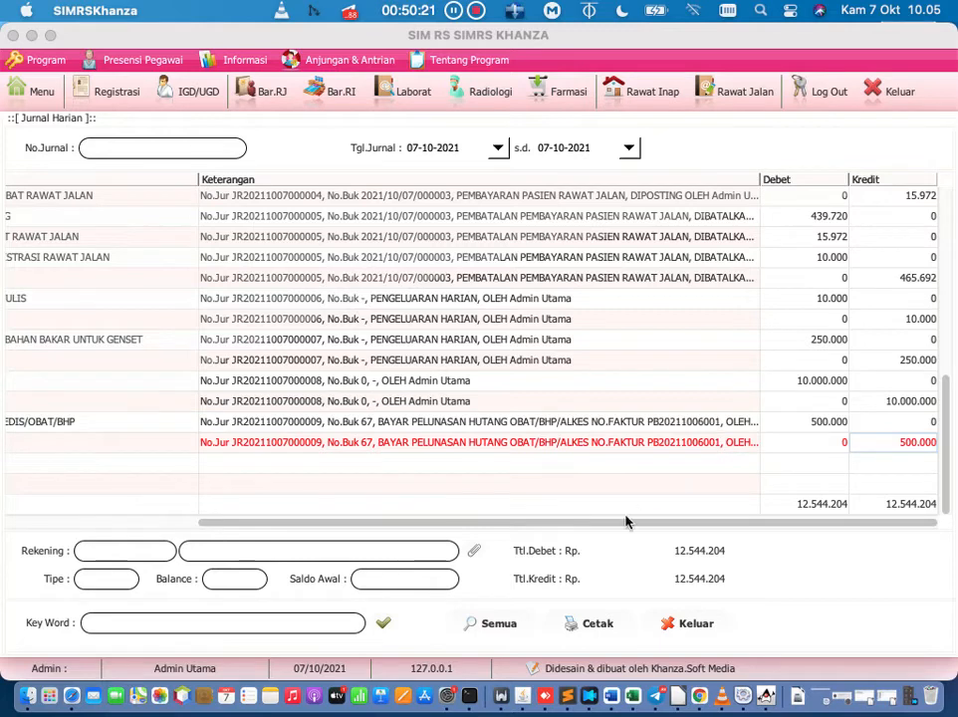
{"action": "left_click_drag", "start_coordinate": [624, 520], "coordinate": [655, 502]}
{"action": "left_click", "coordinate": [778, 425]}
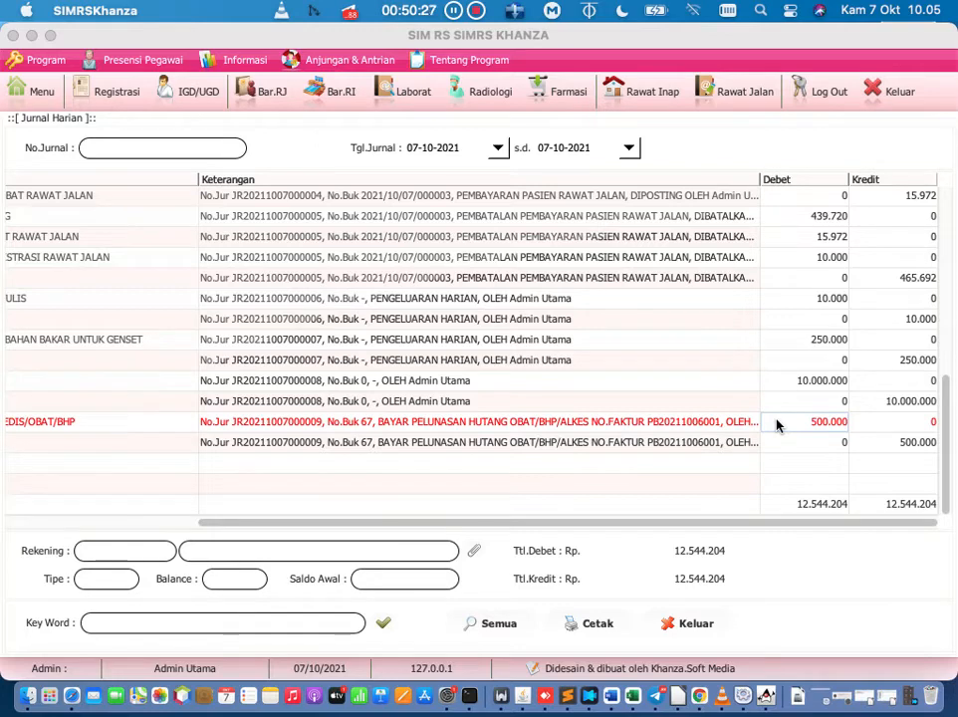
{"action": "left_click", "coordinate": [671, 623]}
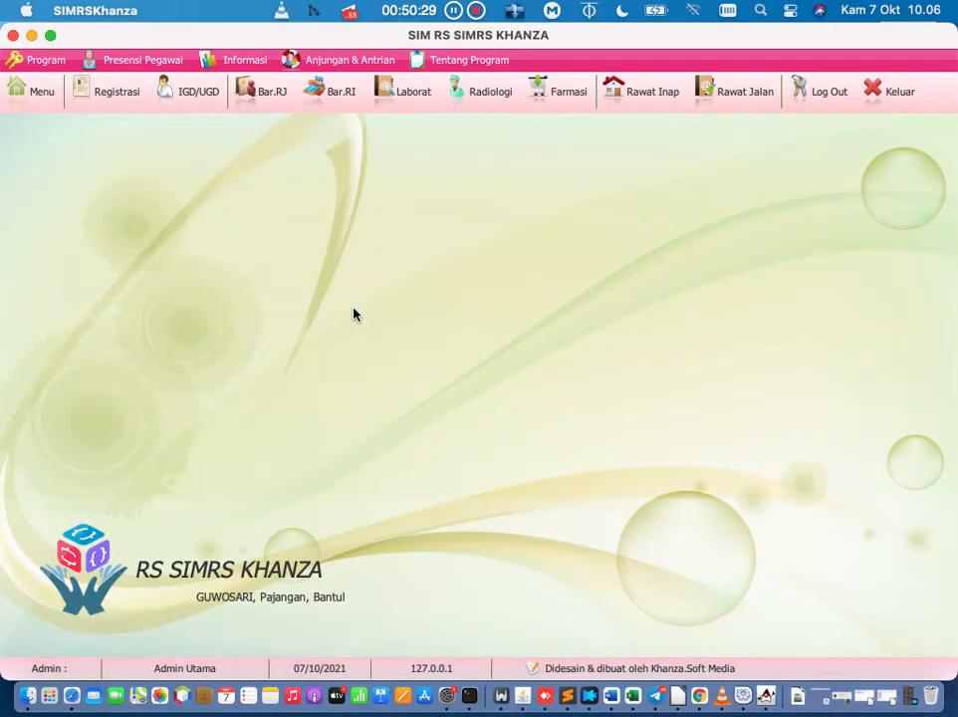
{"action": "left_click", "coordinate": [41, 100]}
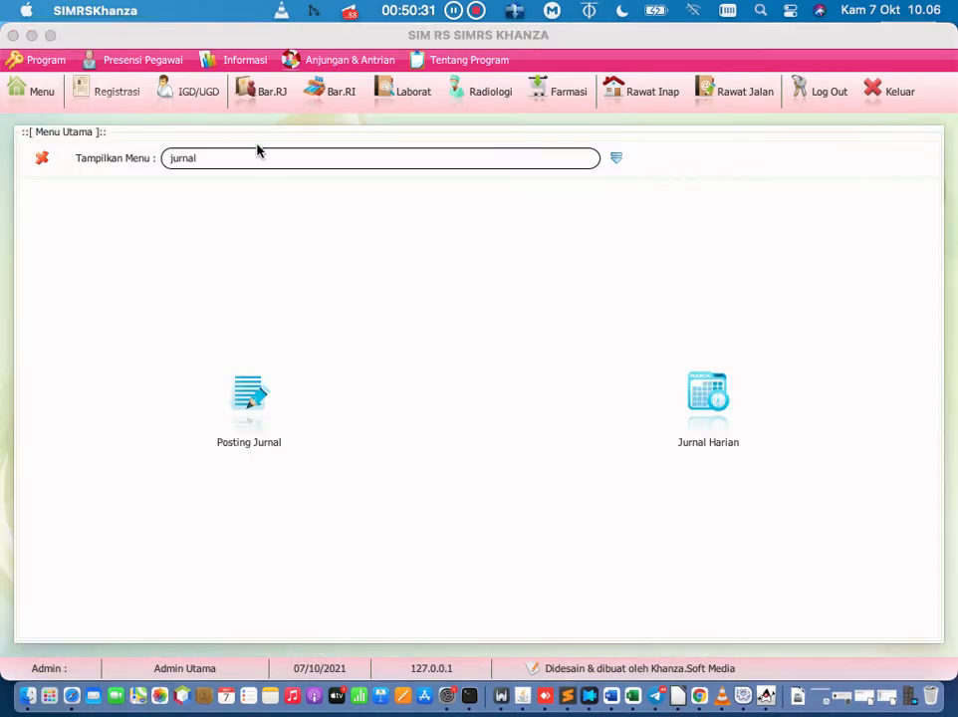
- Search the main menu for "hutang" and open Hutang Obat & BHP
{"action": "left_click", "coordinate": [126, 137]}
{"action": "key", "text": "ctrl+a"}
{"action": "type", "text": "utang"}
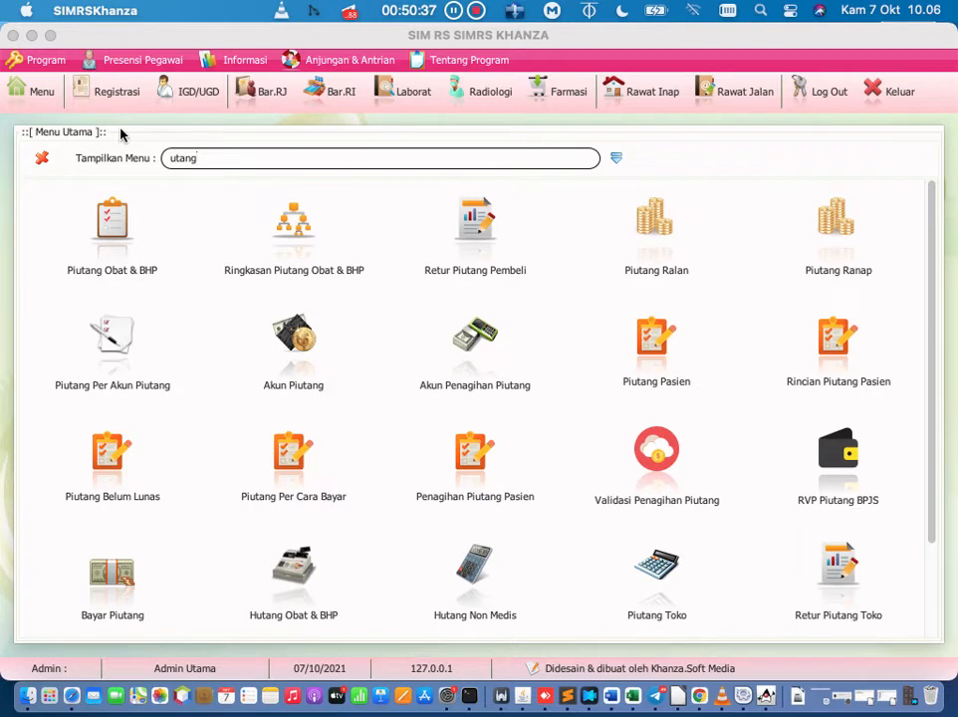
{"action": "left_click", "coordinate": [153, 145]}
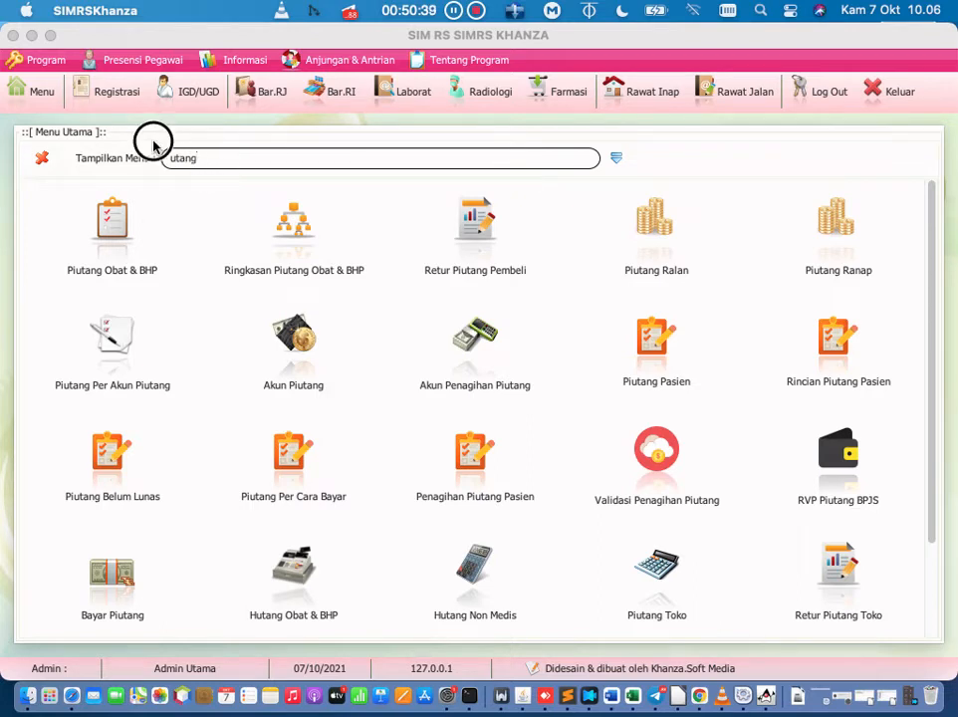
{"action": "left_click_drag", "start_coordinate": [199, 158], "coordinate": [146, 158]}
{"action": "type", "text": "h"}
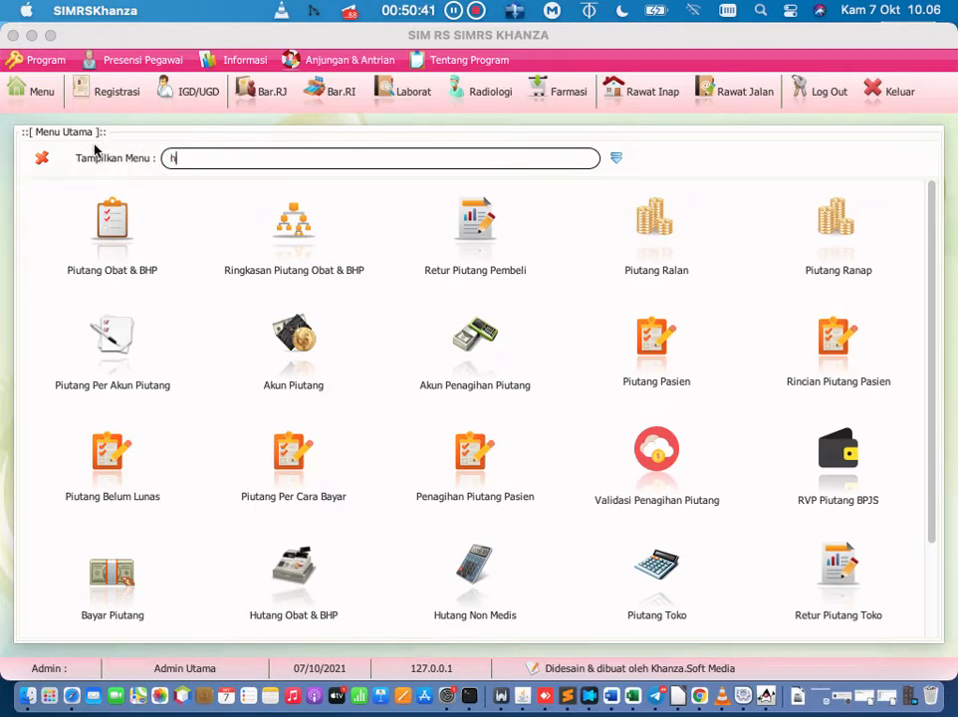
{"action": "type", "text": "utang"}
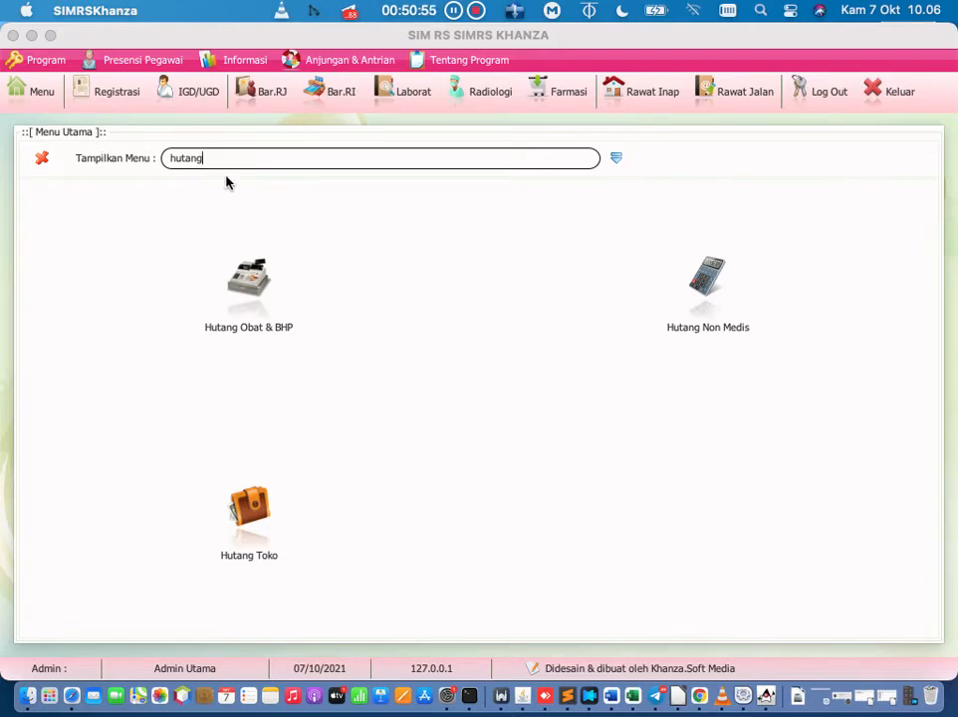
{"action": "left_click", "coordinate": [247, 291]}
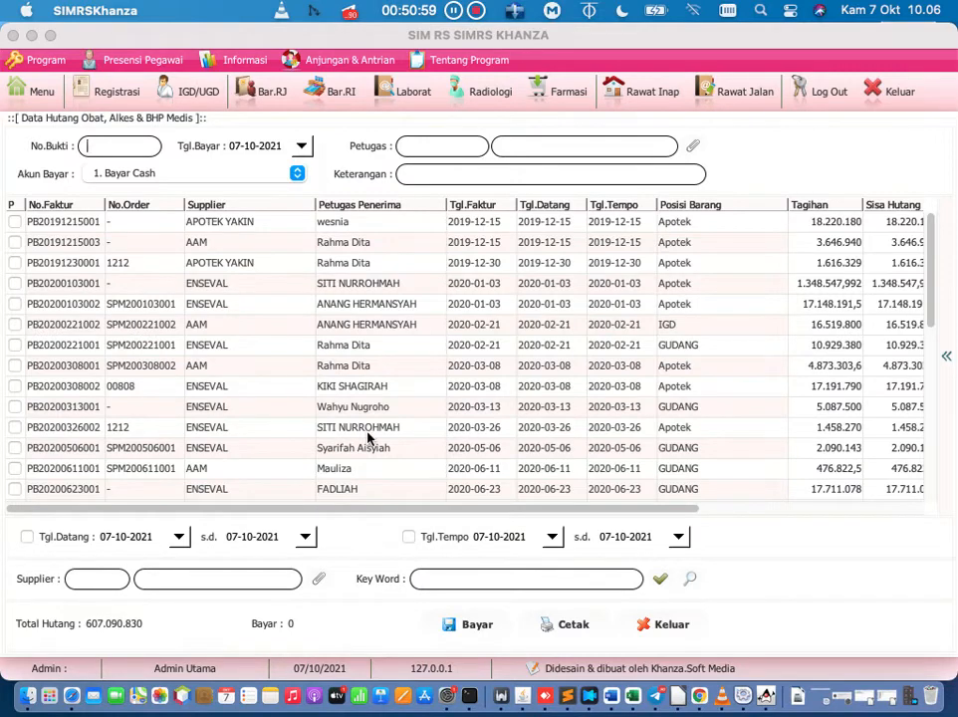
- Mark supplier APOTEK YAKIN's 2019-12-15 invoice for payment, keep 1. Bayar Cash as Akun Bayar, and choose the second listed staff member as Petugas
{"action": "left_click_drag", "start_coordinate": [500, 511], "coordinate": [443, 498]}
{"action": "left_click", "coordinate": [15, 223]}
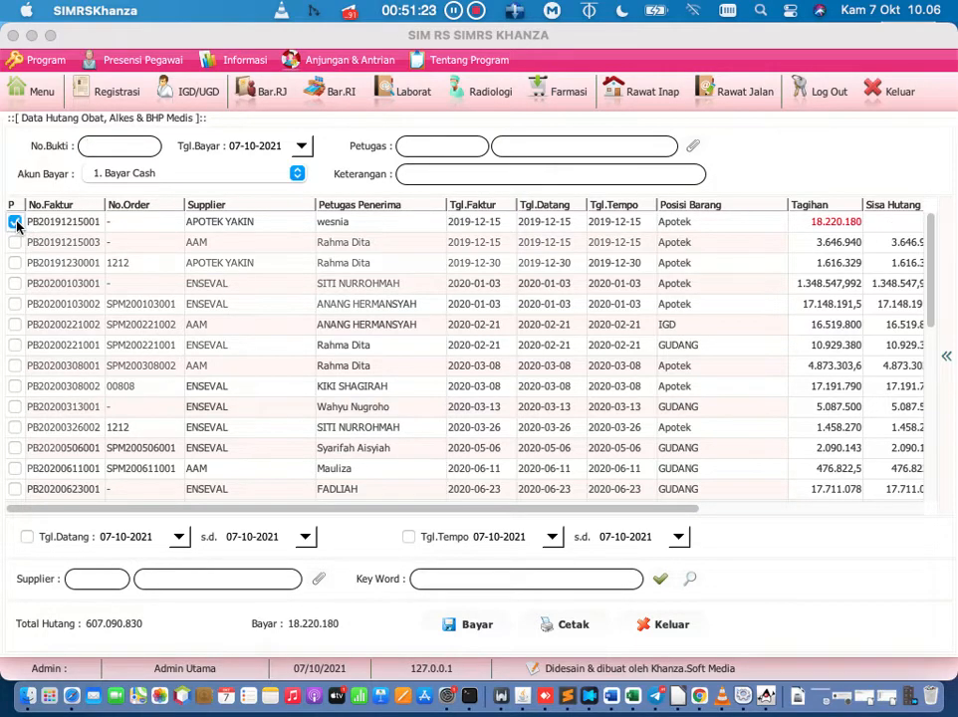
{"action": "left_click", "coordinate": [140, 177]}
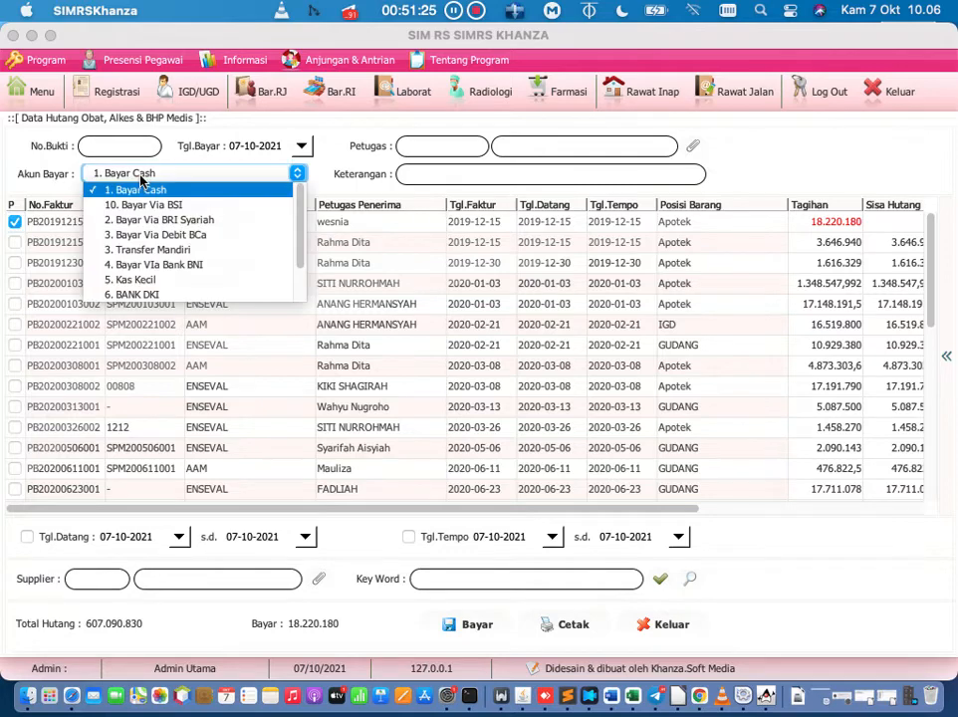
{"action": "left_click", "coordinate": [140, 180]}
{"action": "left_click", "coordinate": [691, 145]}
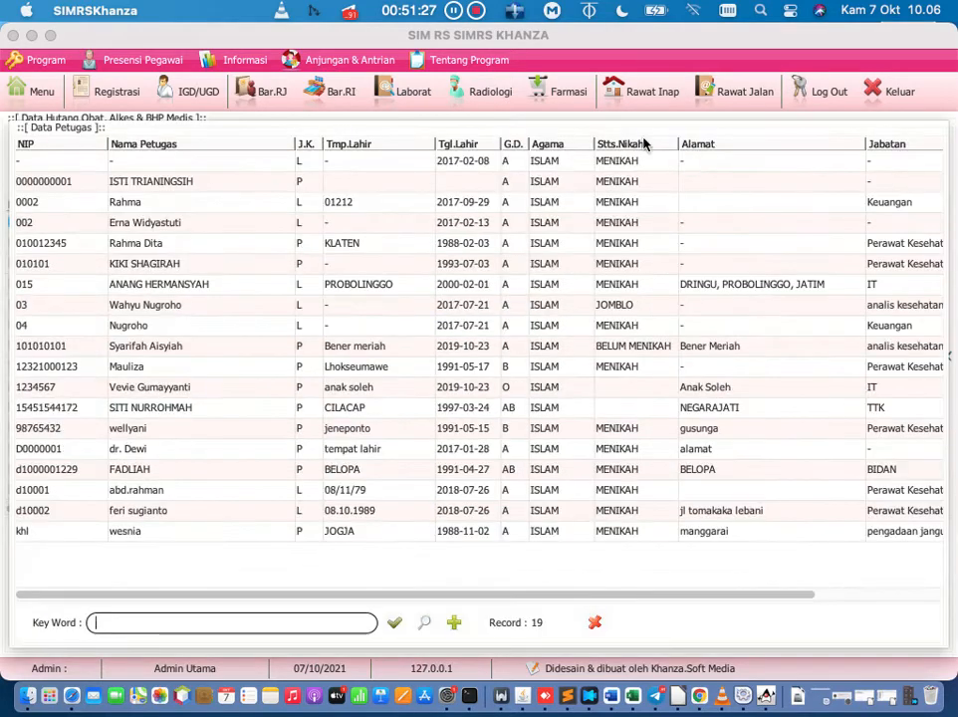
{"action": "left_click", "coordinate": [246, 184]}
{"action": "double_click", "coordinate": [246, 184]}
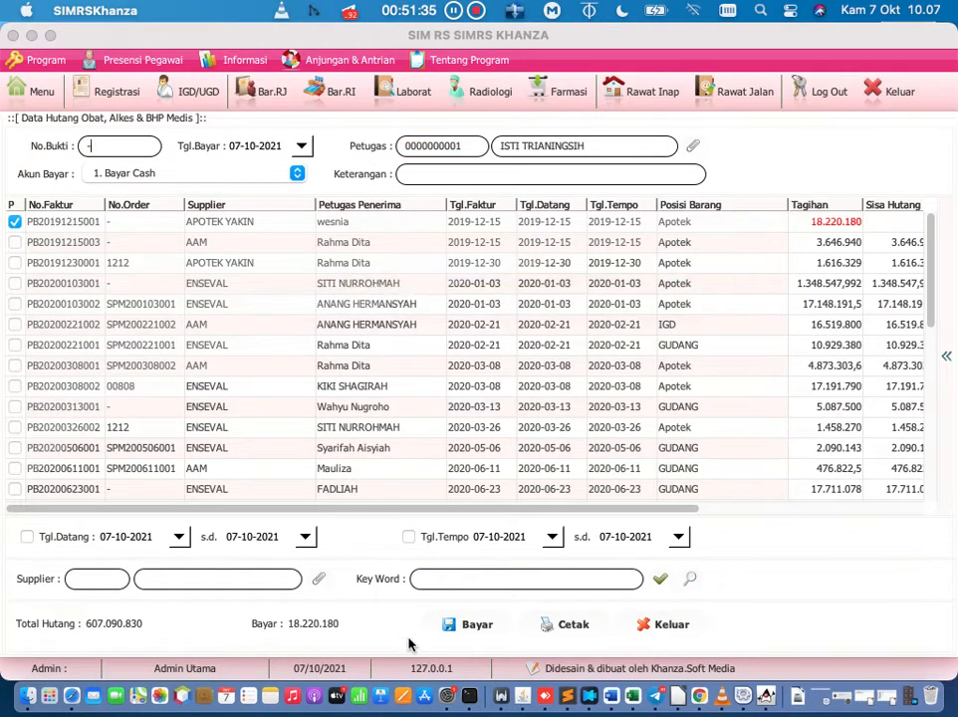
- Enter "-" as both No.Bukti and Keterangan, and record the payment of the marked invoice
{"action": "left_click", "coordinate": [470, 624]}
{"action": "left_click", "coordinate": [603, 399]}
{"action": "type", "text": "-"}
{"action": "left_click", "coordinate": [460, 631]}
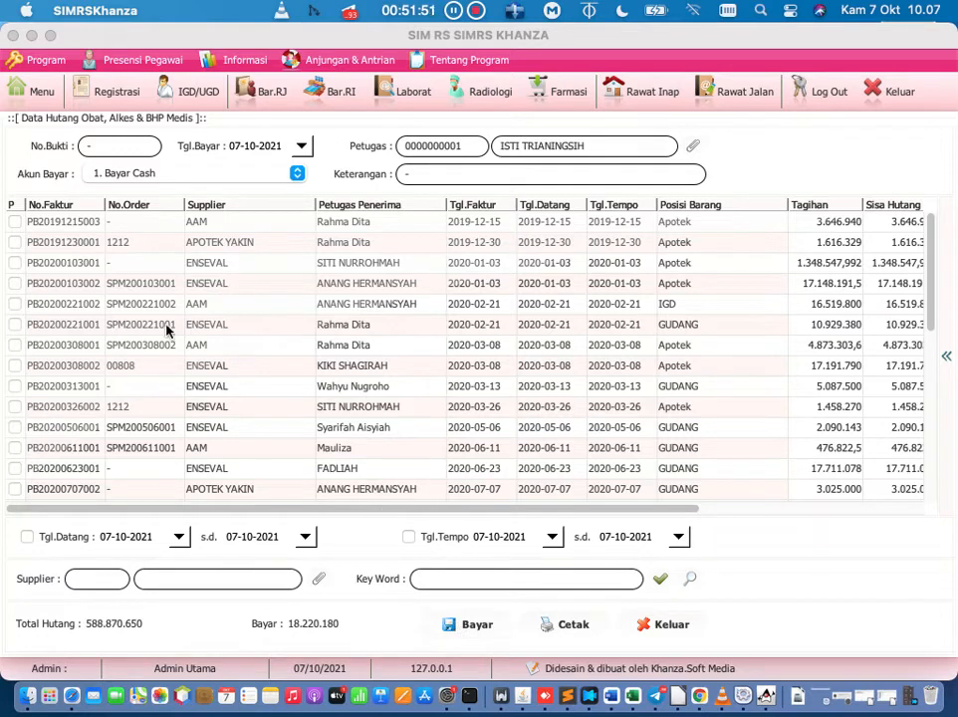
- Return to the main menu, search for "jurnal" again, and open Jurnal Harian at its latest entries
{"action": "left_click", "coordinate": [20, 89]}
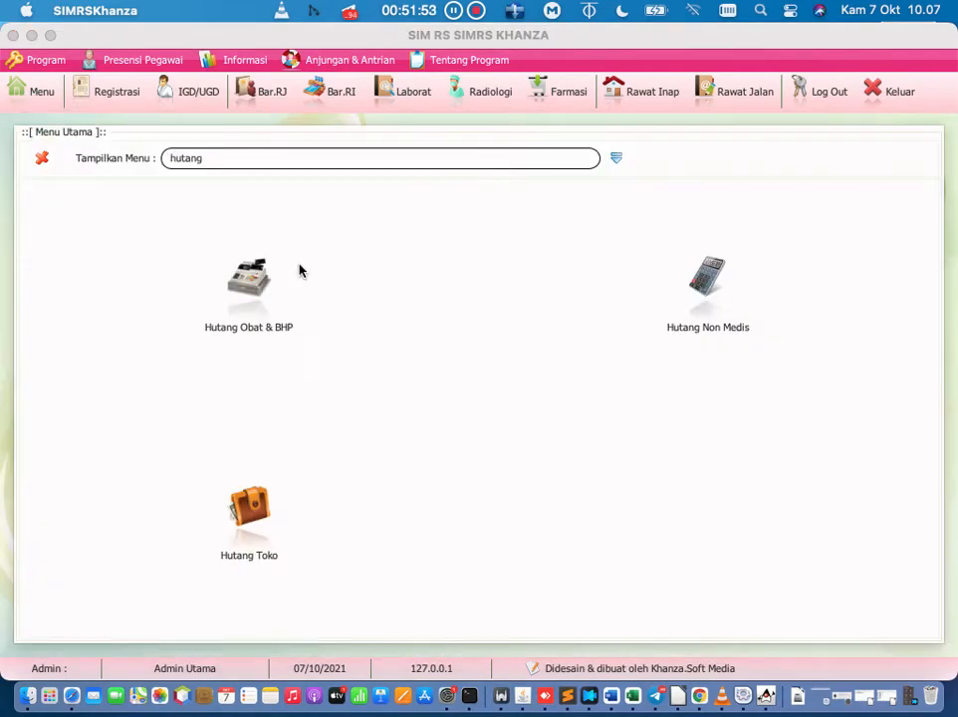
{"action": "left_click_drag", "start_coordinate": [294, 161], "coordinate": [150, 133]}
{"action": "type", "text": "jurnal"}
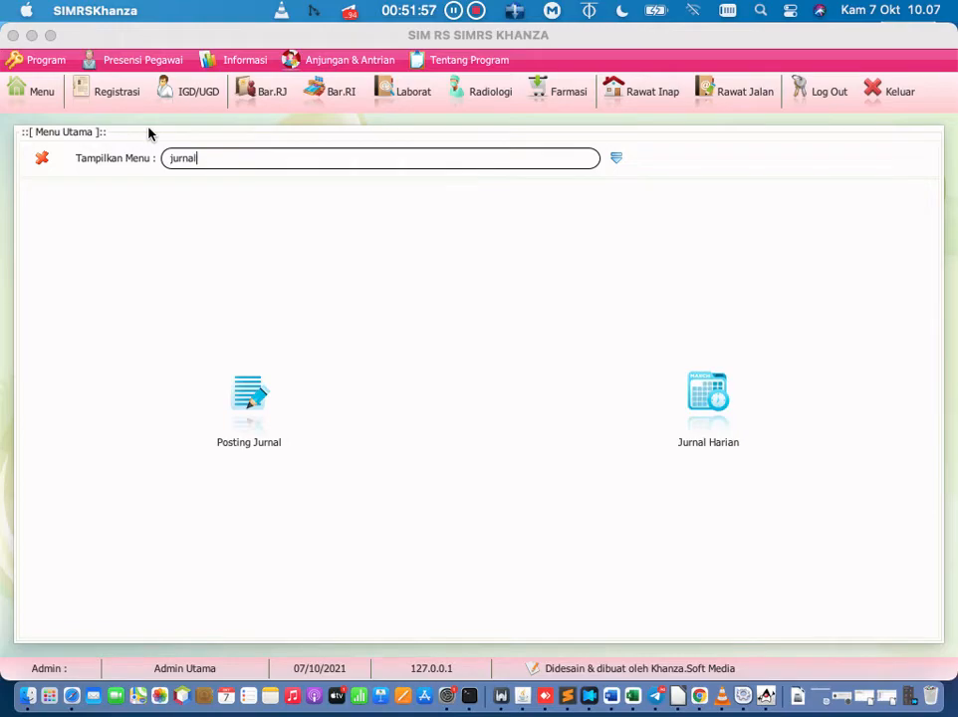
{"action": "left_click", "coordinate": [711, 395]}
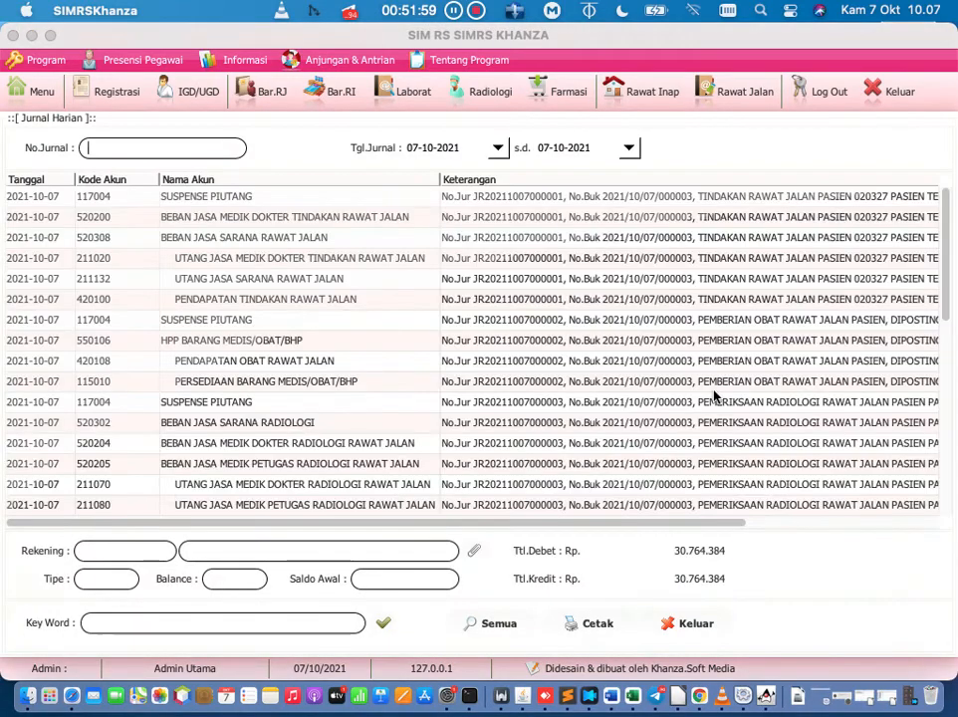
{"action": "scroll", "coordinate": [713, 395], "scroll_direction": "down", "scroll_amount": 10}
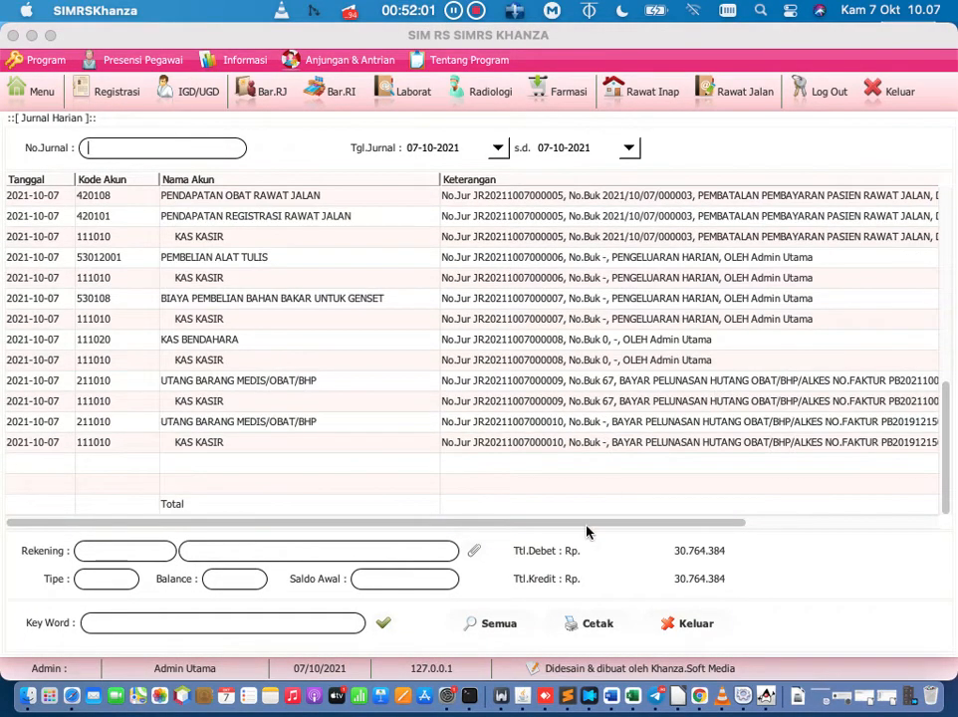
- Check the Debet and Kredit of the new APOTEK YAKIN debt payment entries, and close Jurnal Harian
{"action": "left_click_drag", "start_coordinate": [607, 528], "coordinate": [825, 535]}
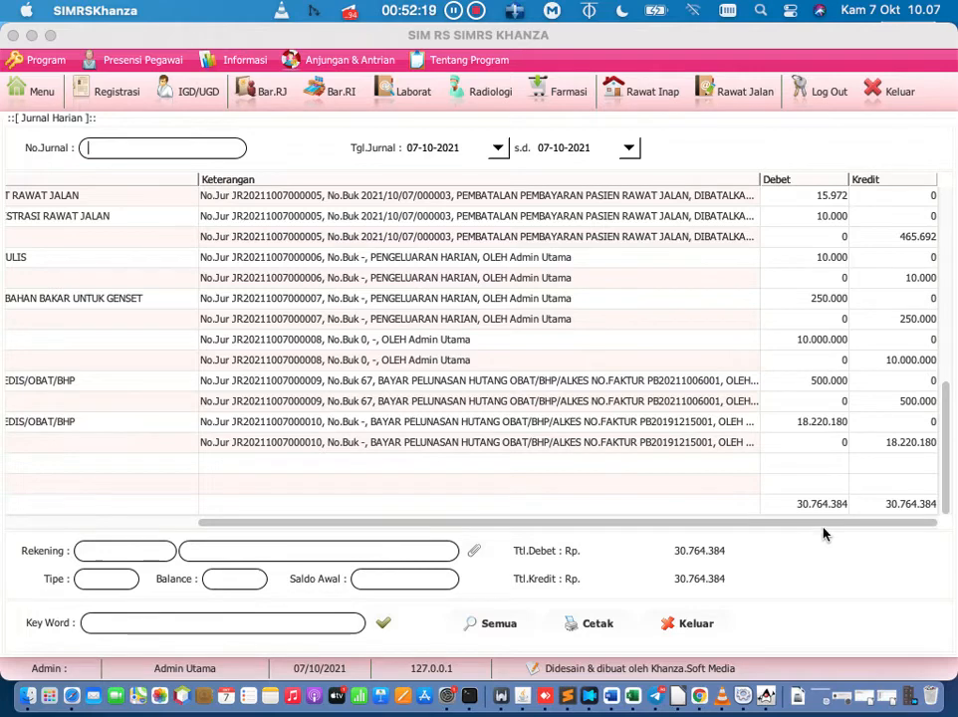
{"action": "left_click", "coordinate": [824, 525]}
{"action": "left_click", "coordinate": [682, 625]}
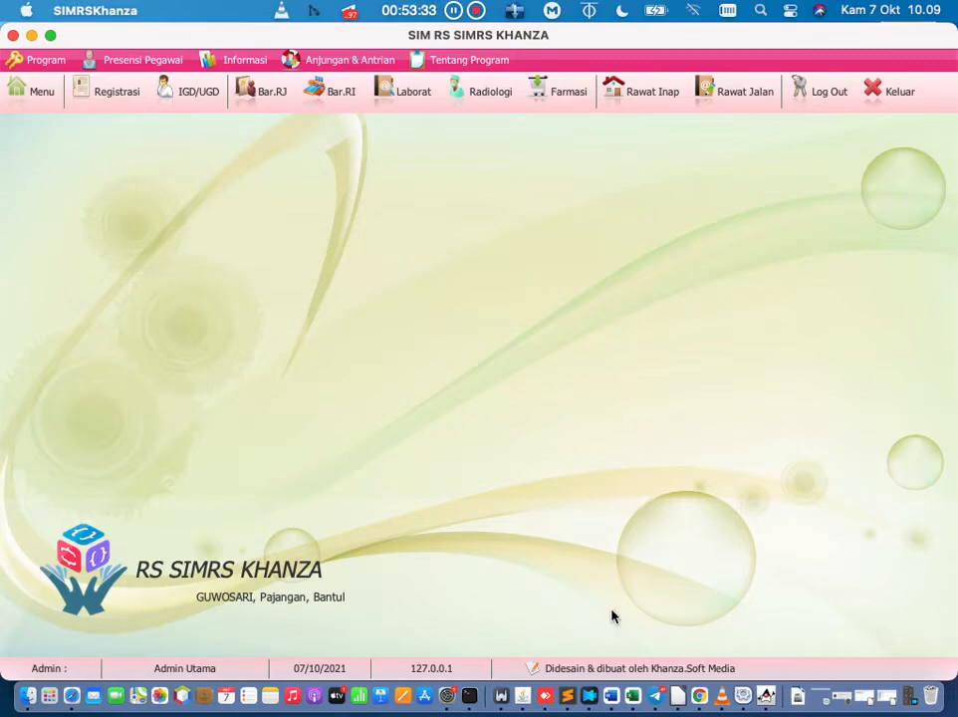
- Switch to the BUKU BESAR workbook in Excel and review the expense types and codes on the Posting sheet
{"action": "left_click", "coordinate": [632, 697]}
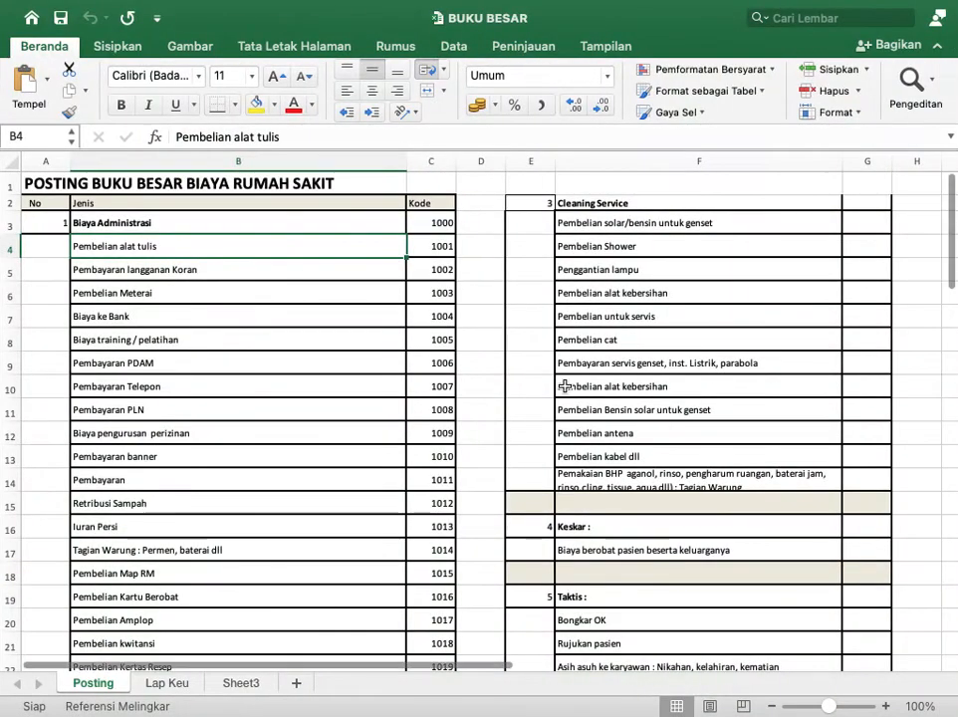
{"action": "scroll", "coordinate": [564, 386], "scroll_direction": "down", "scroll_amount": 5}
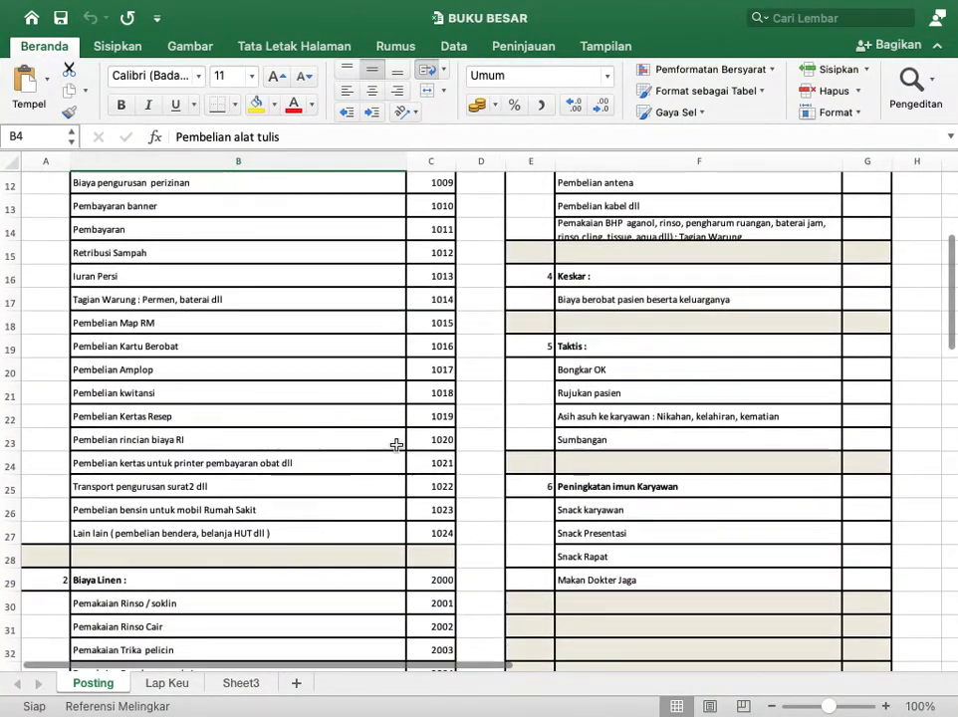
{"action": "scroll", "coordinate": [495, 462], "scroll_direction": "up", "scroll_amount": 3}
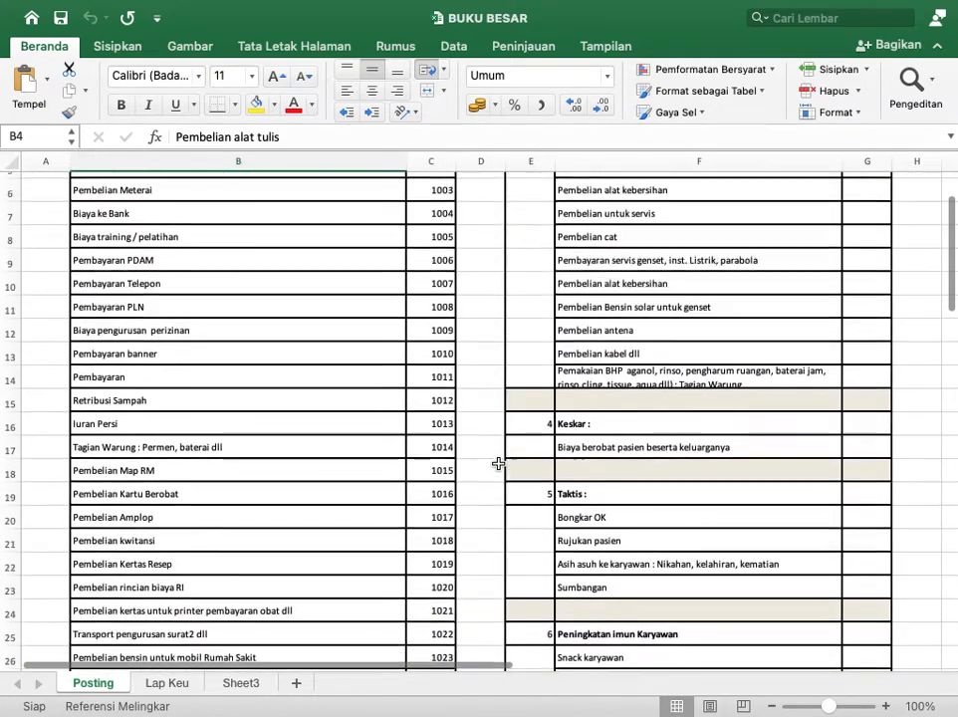
{"action": "scroll", "coordinate": [497, 463], "scroll_direction": "up", "scroll_amount": 3}
{"action": "scroll", "coordinate": [497, 463], "scroll_direction": "down", "scroll_amount": 6}
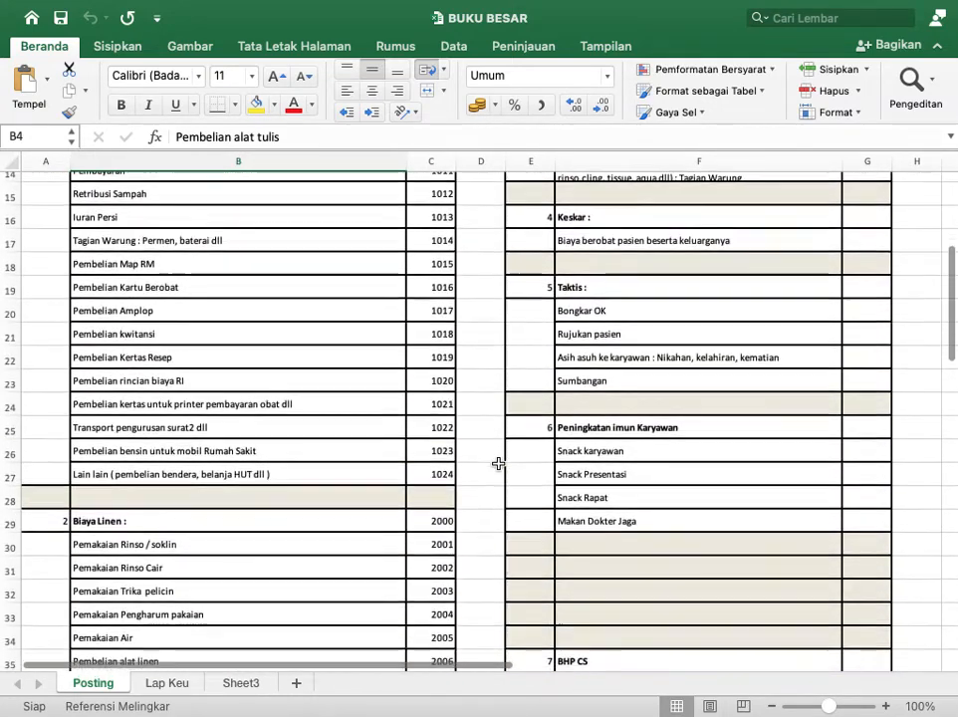
{"action": "scroll", "coordinate": [498, 462], "scroll_direction": "down", "scroll_amount": 2}
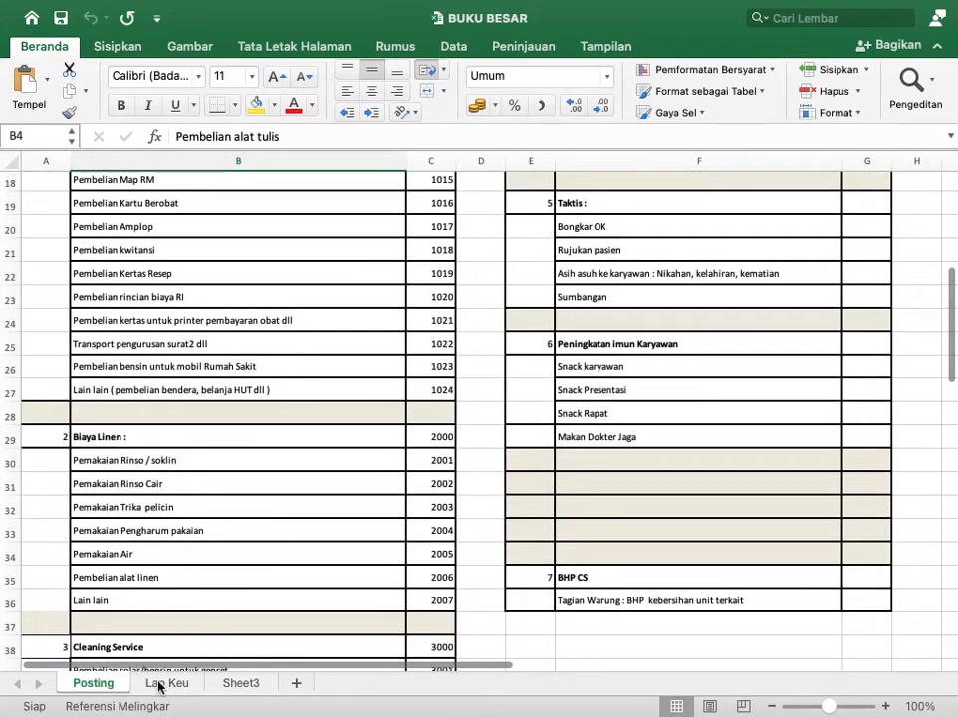
- Examine the Pemasukan and Pengeluaran layout on the Lap Keu sheet, and switch back to SIMRS Khanza
{"action": "left_click", "coordinate": [166, 683]}
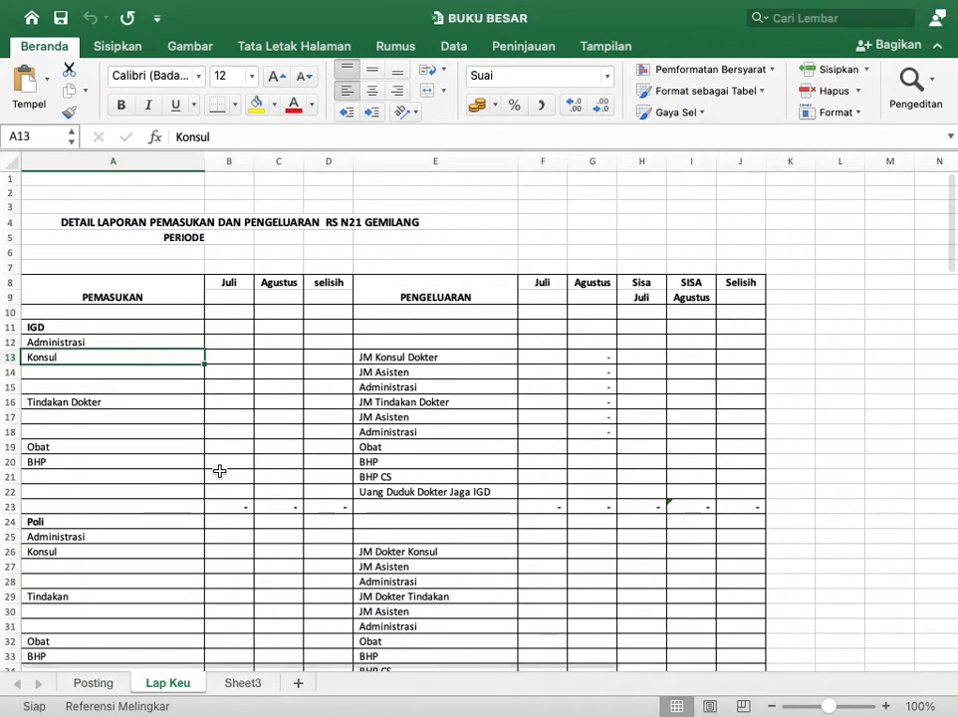
{"action": "scroll", "coordinate": [219, 471], "scroll_direction": "down", "scroll_amount": 1}
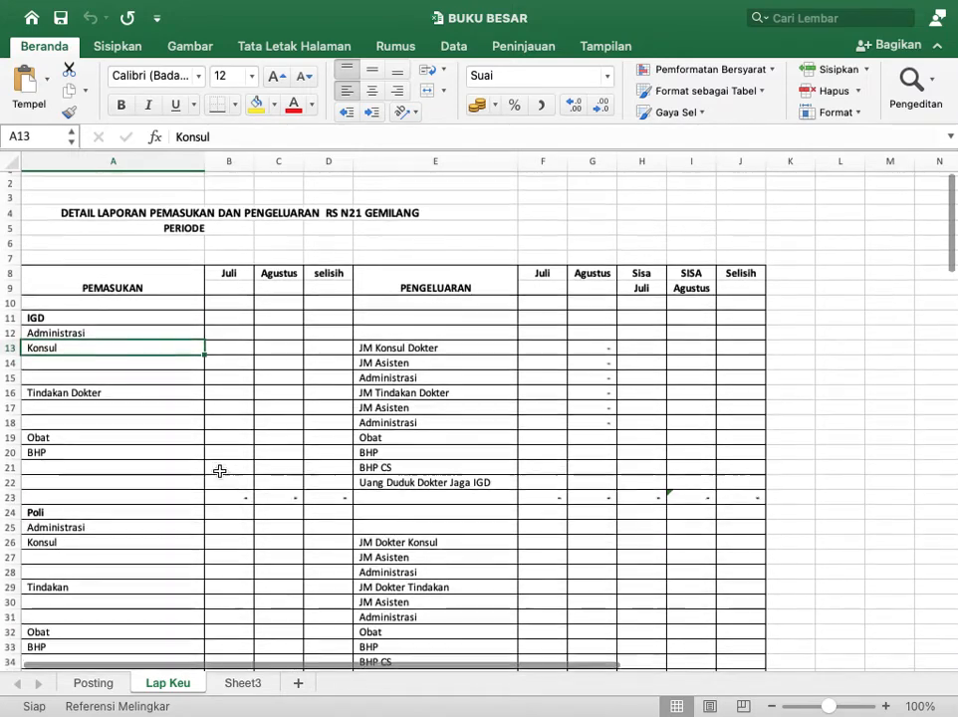
{"action": "key", "text": "ctrl+Up"}
{"action": "left_click", "coordinate": [594, 459]}
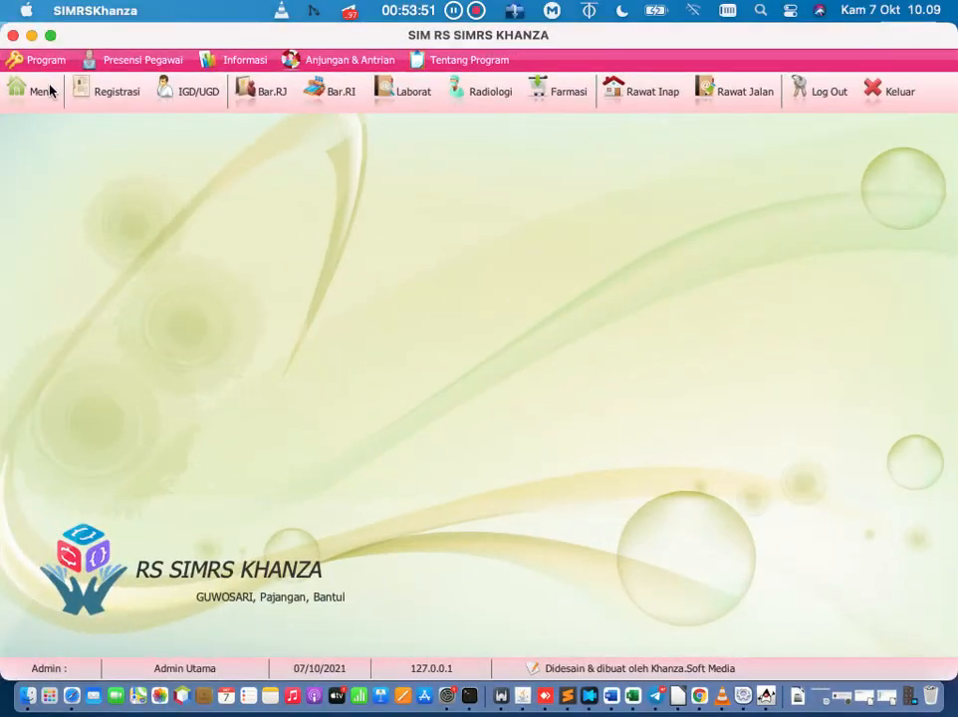
- Show the main menu by category, look through the finance modules, and display [H] Olah Data Tagihan Rawat Inap & Rawat Jalan
{"action": "left_click", "coordinate": [41, 93]}
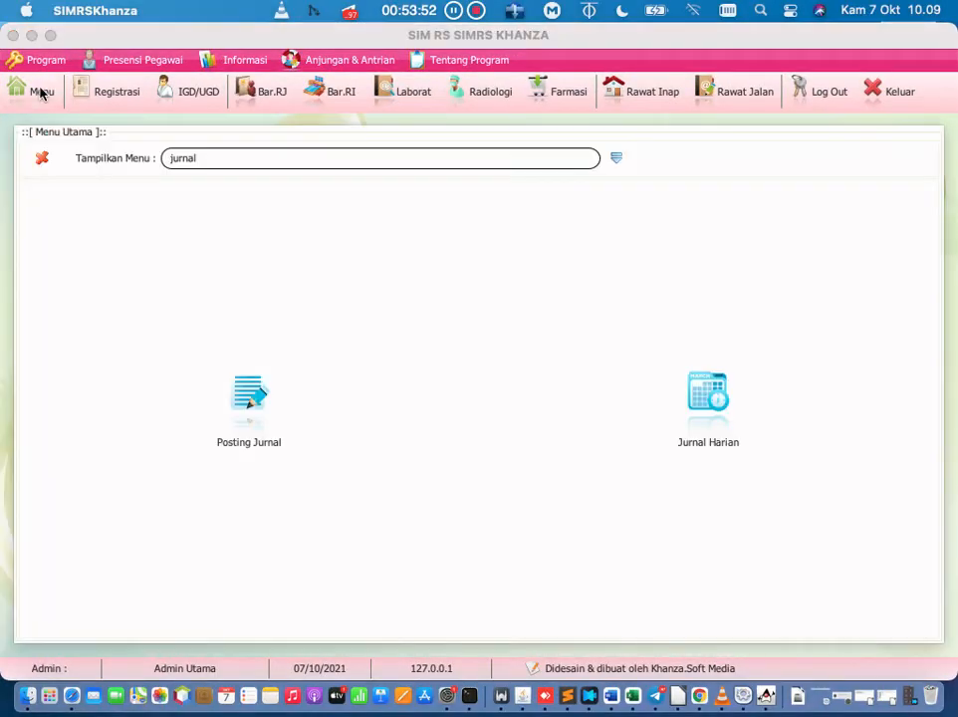
{"action": "left_click", "coordinate": [615, 161]}
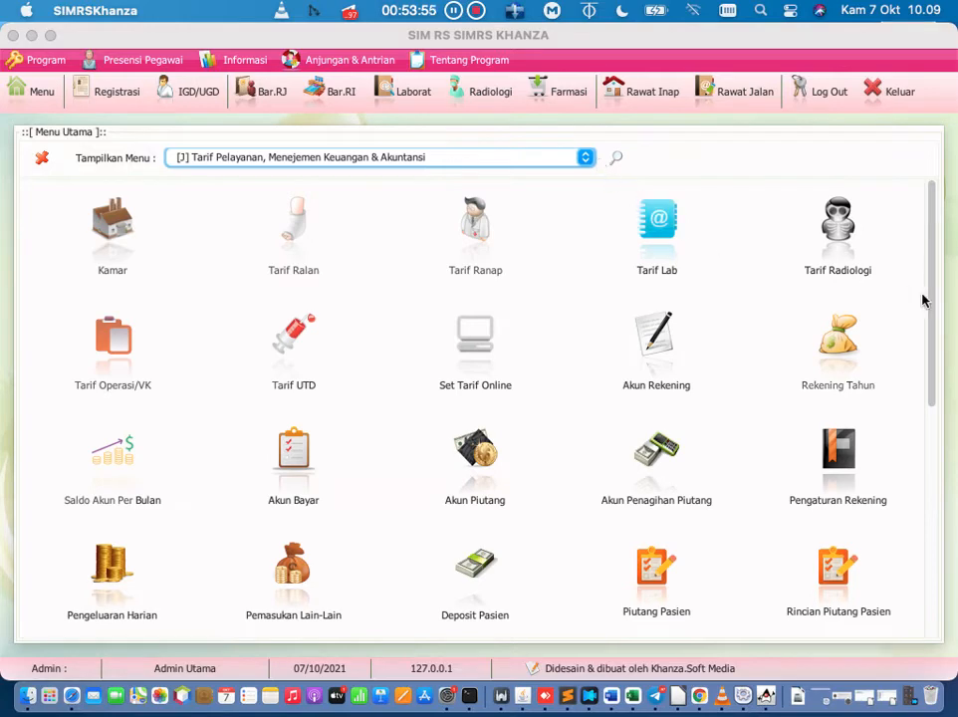
{"action": "left_click_drag", "start_coordinate": [932, 296], "coordinate": [934, 427]}
{"action": "left_click", "coordinate": [583, 157]}
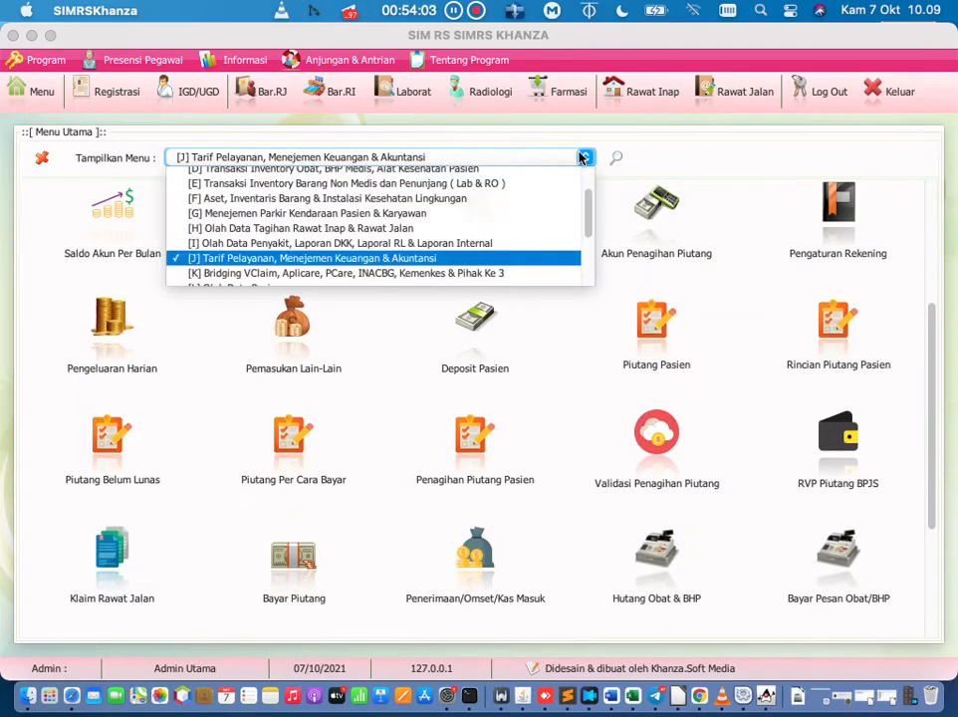
{"action": "left_click", "coordinate": [540, 230]}
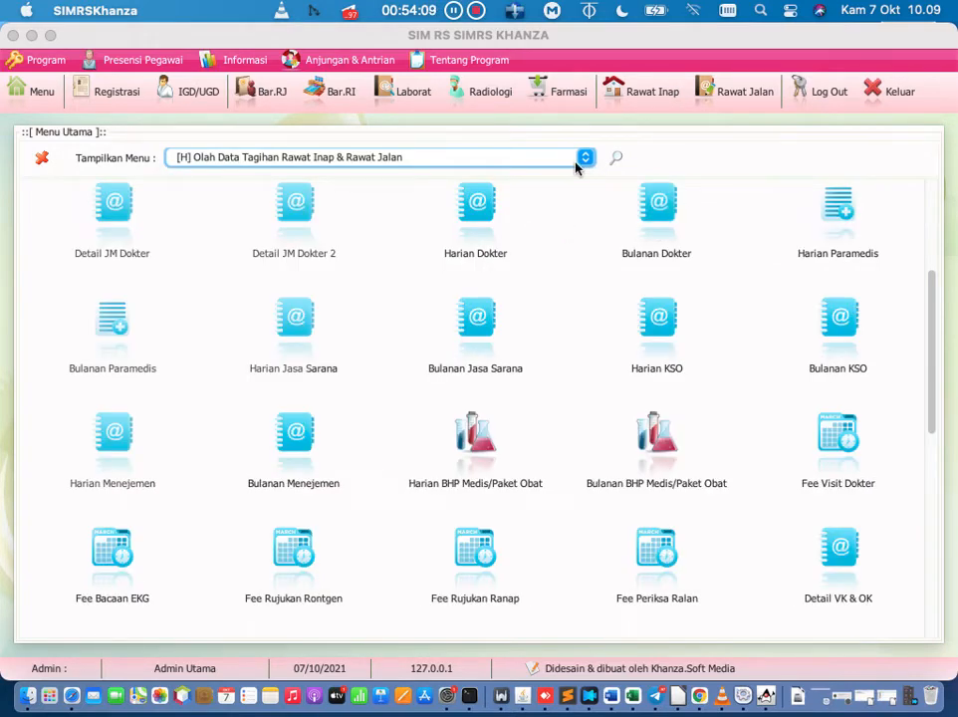
{"action": "left_click_drag", "start_coordinate": [930, 317], "coordinate": [925, 186]}
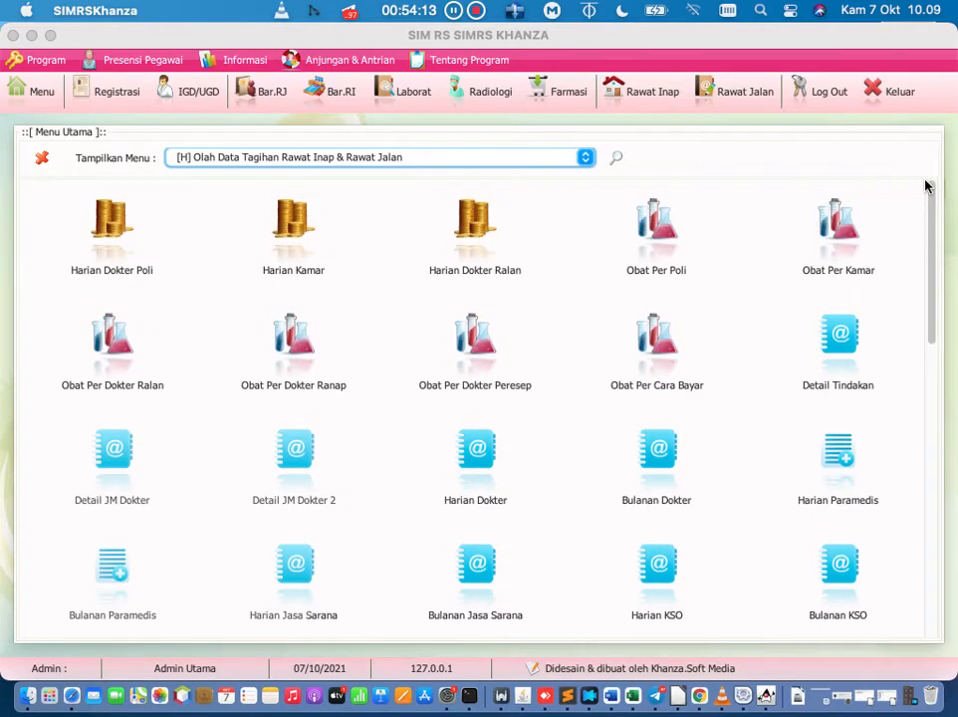
- Compare with the IGD and Poli items on Excel's Lap Keu sheet, and return to the SIMRS Khanza menu
{"action": "left_click", "coordinate": [633, 700]}
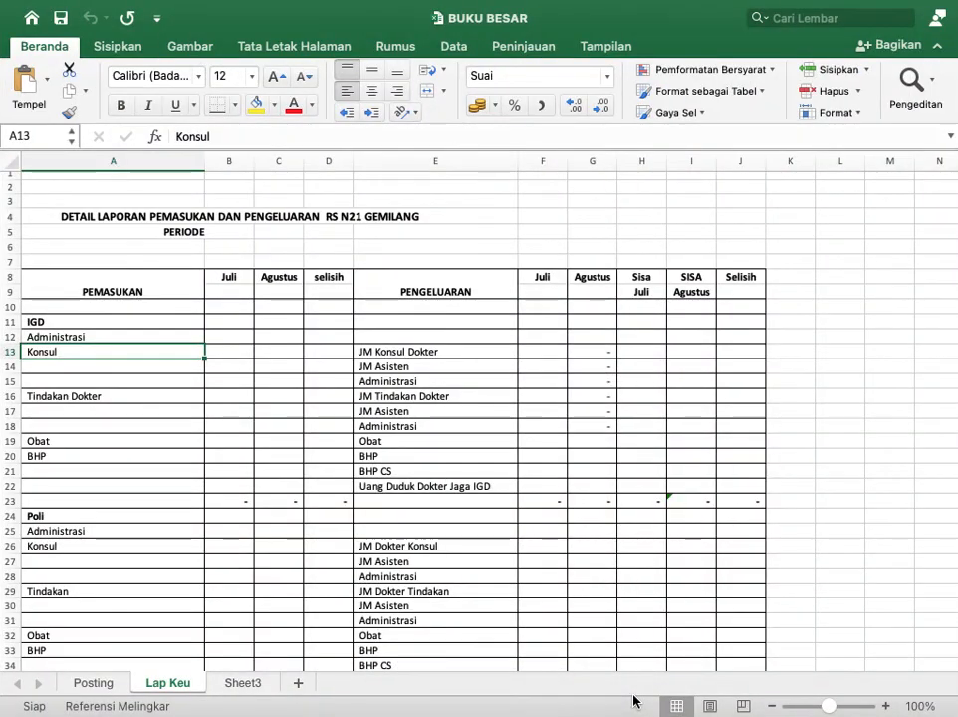
{"action": "key", "text": "ctrl+Up"}
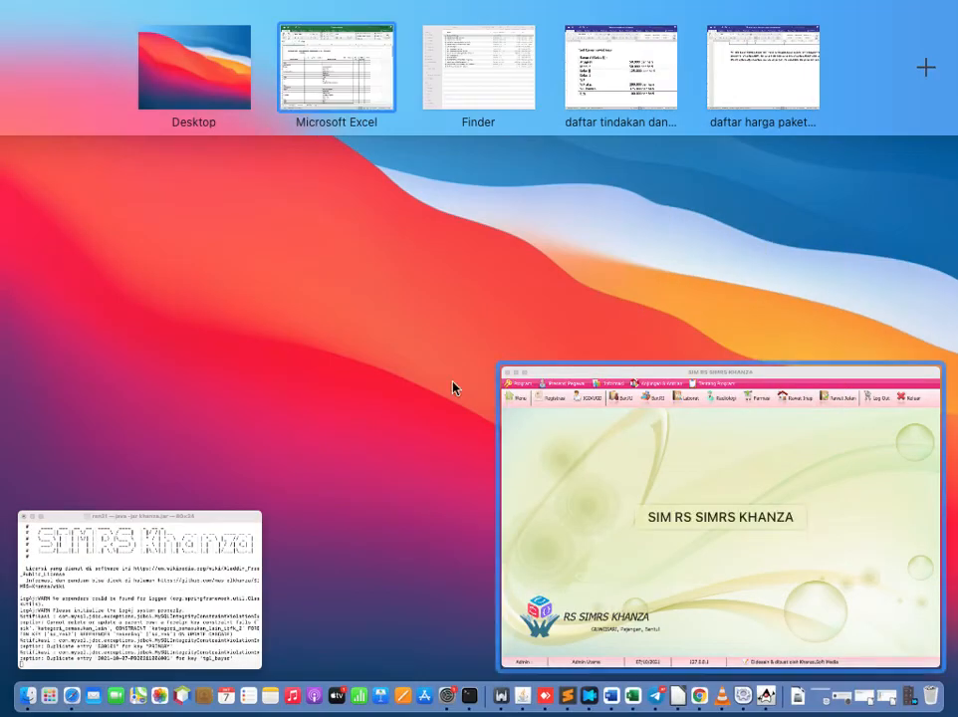
{"action": "left_click", "coordinate": [288, 436]}
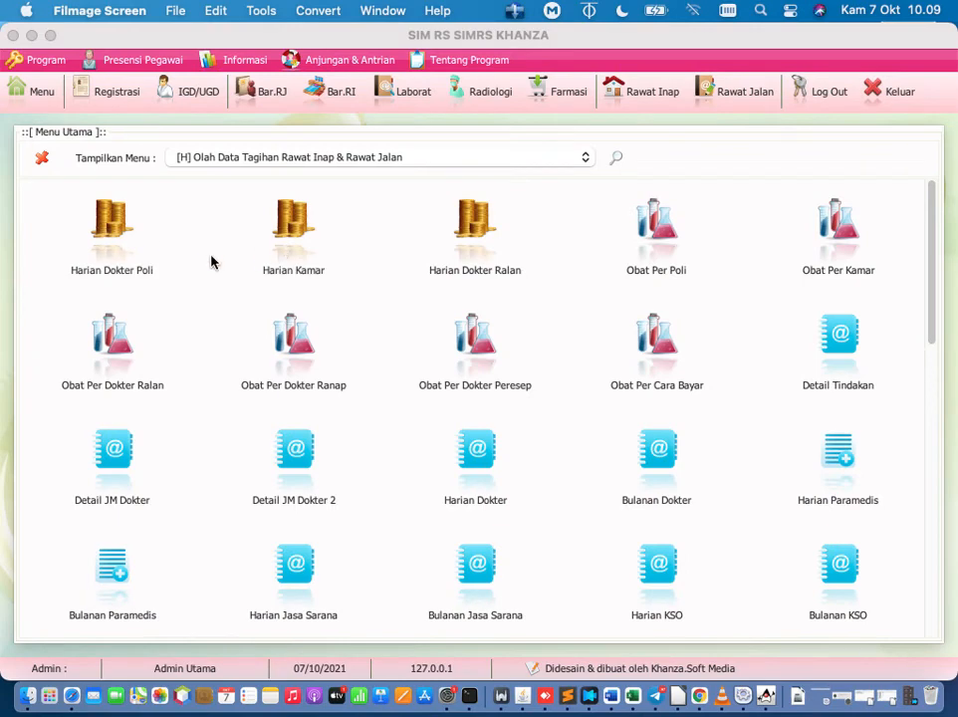
- Open Harian Dokter Poli and examine the first IGD doctor's row, including the Registrasi amount
{"action": "left_click", "coordinate": [99, 276]}
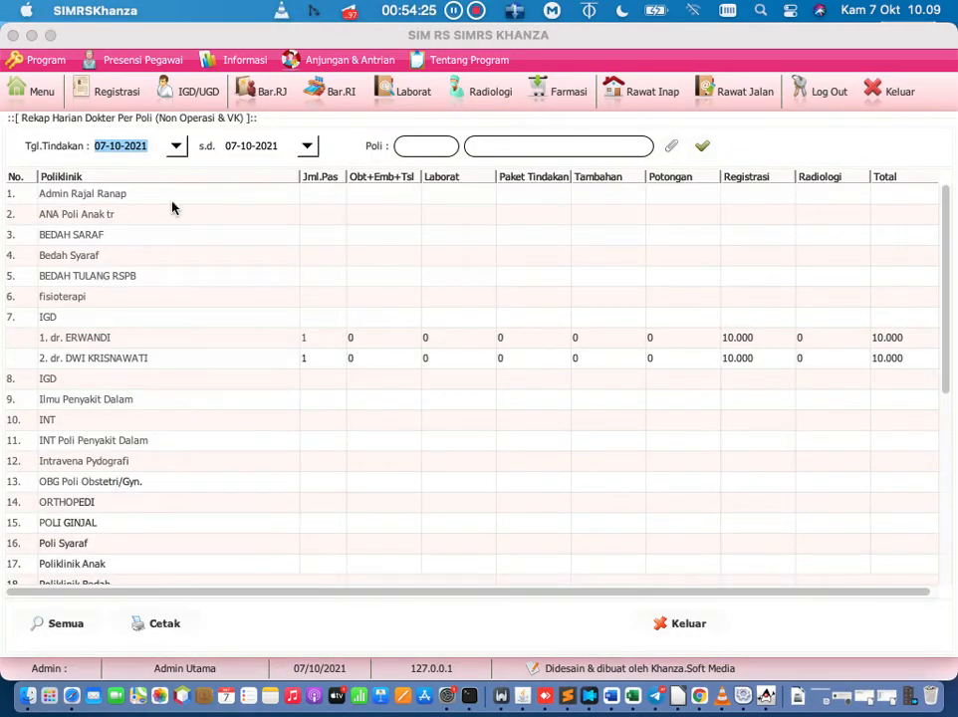
{"action": "left_click", "coordinate": [201, 341]}
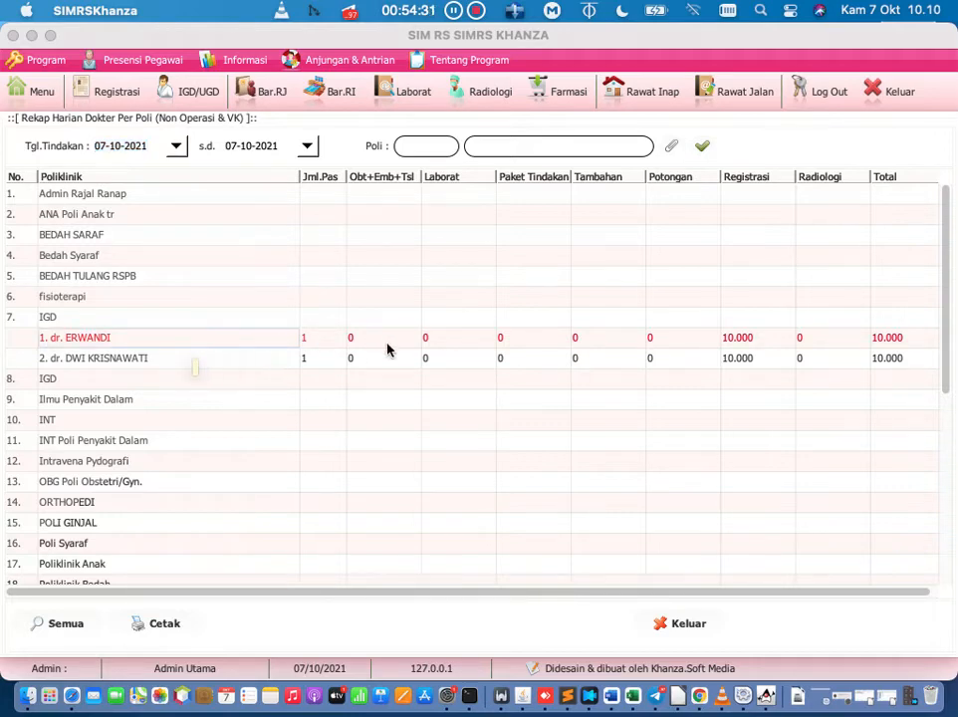
{"action": "left_click", "coordinate": [748, 346]}
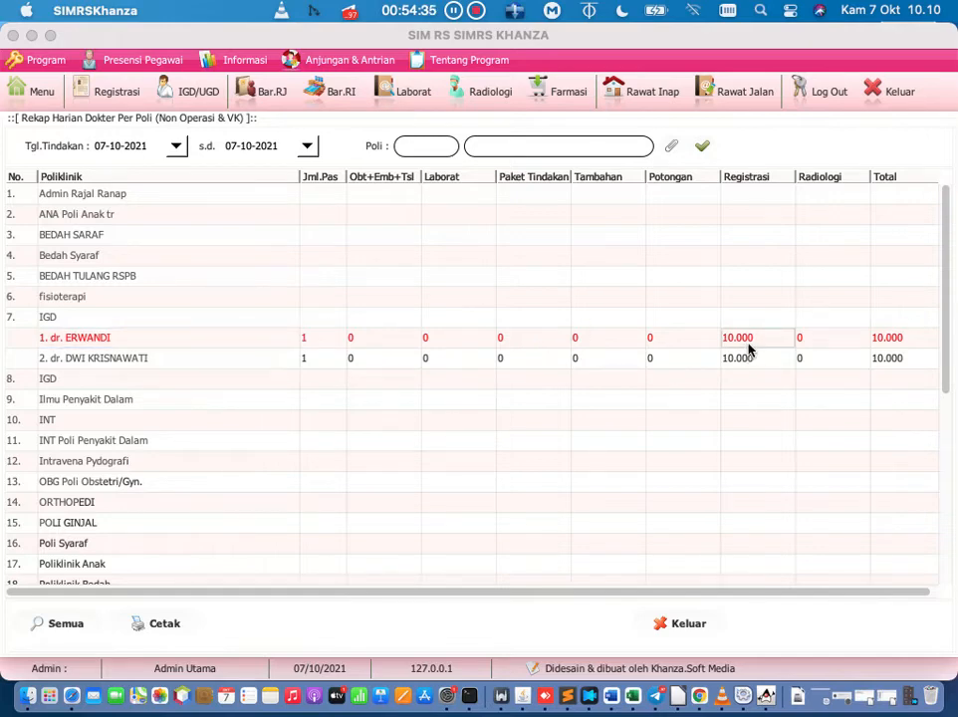
- Switch to Excel, check the IGD heading and its Administrasi item on the Lap Keu sheet, and return to SIMRS Khanza
{"action": "left_click", "coordinate": [633, 696]}
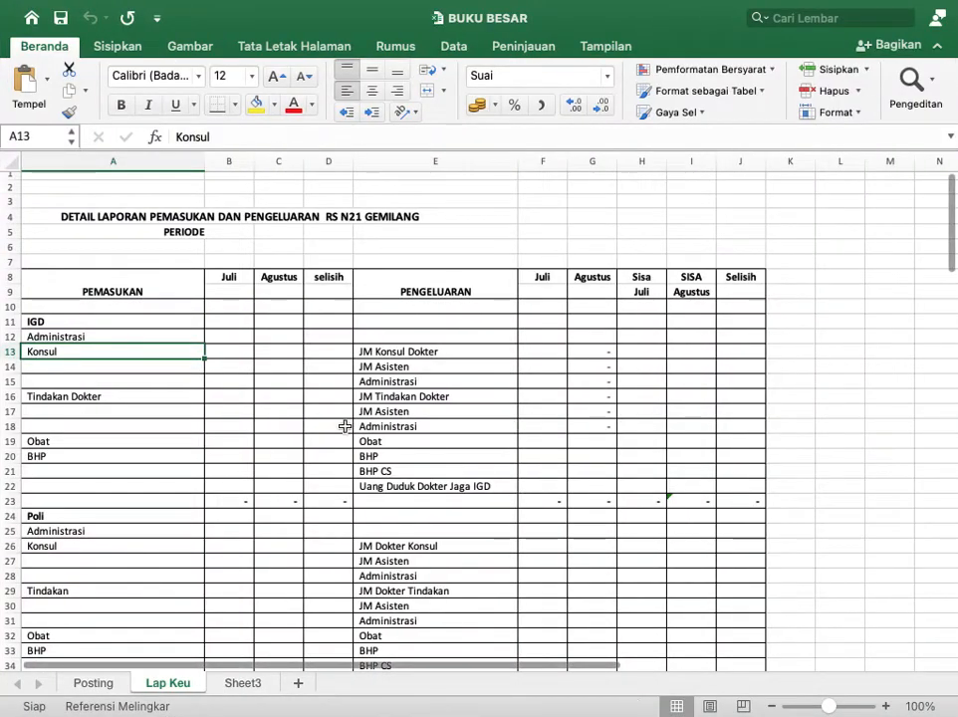
{"action": "left_click", "coordinate": [90, 323]}
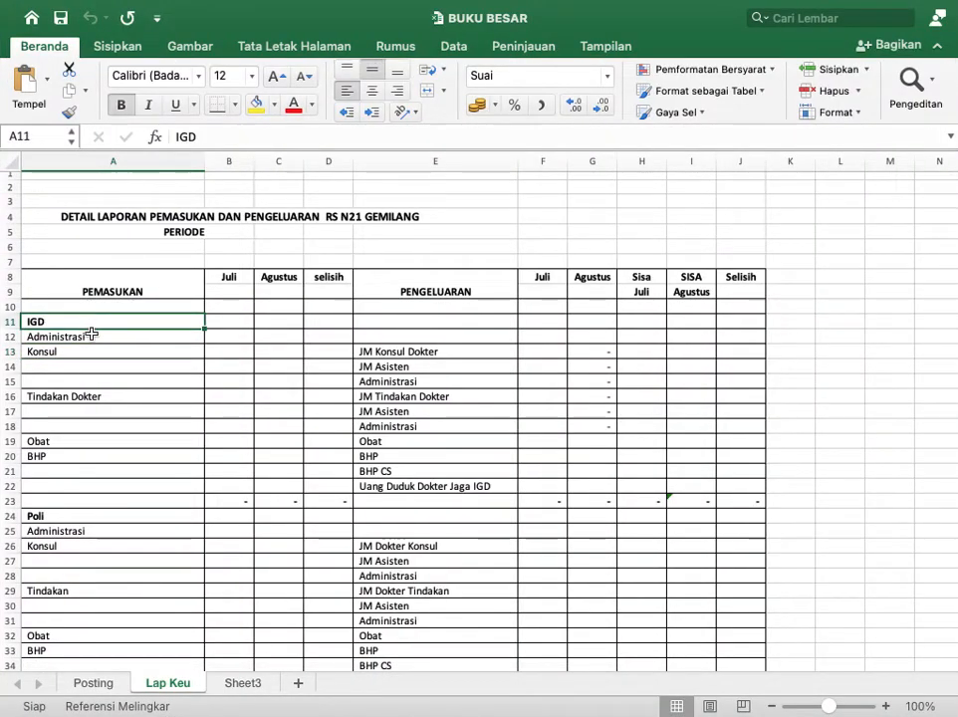
{"action": "left_click", "coordinate": [92, 342]}
{"action": "key", "text": "ctrl+Up"}
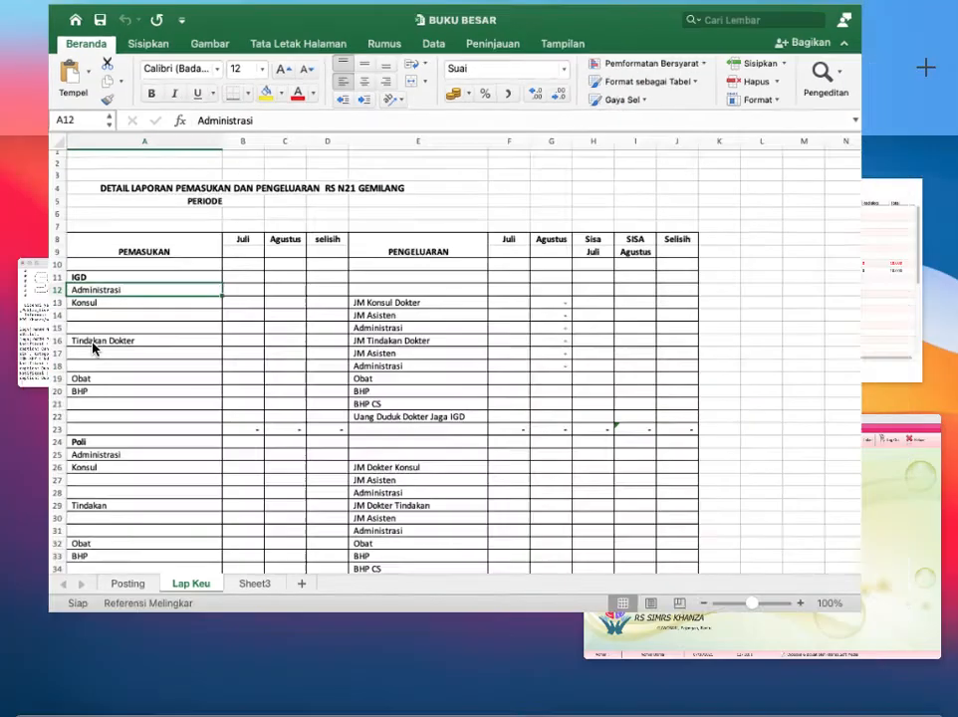
{"action": "left_click", "coordinate": [656, 306]}
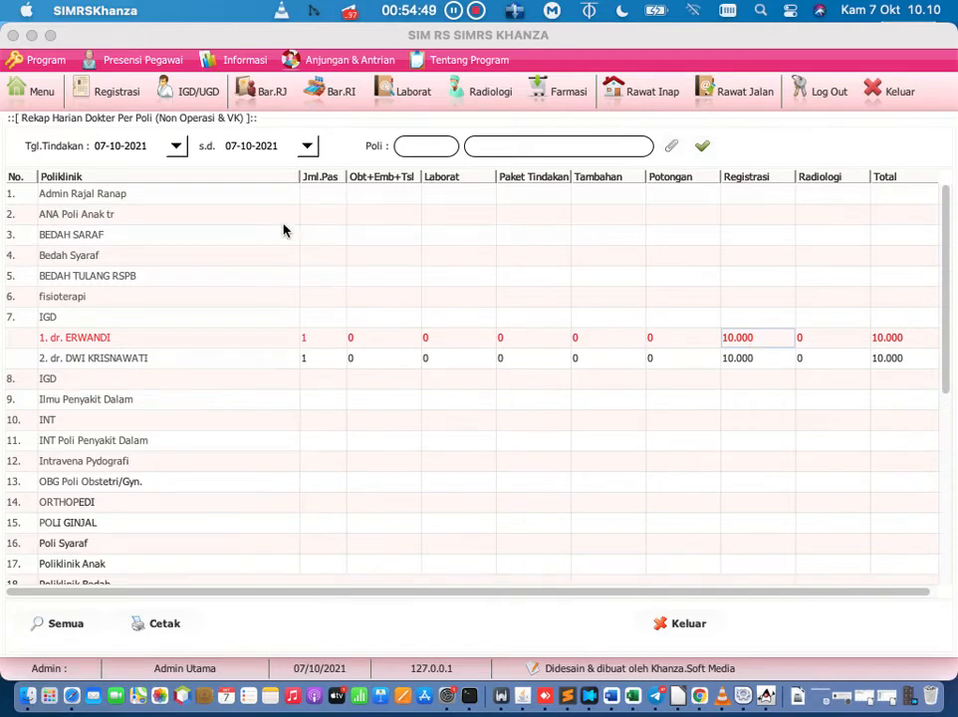
- Set the Rekap Harian Dokter Per Poli start date to 01-10-2021 and reload the recap
{"action": "left_click", "coordinate": [177, 146]}
{"action": "left_click", "coordinate": [177, 149]}
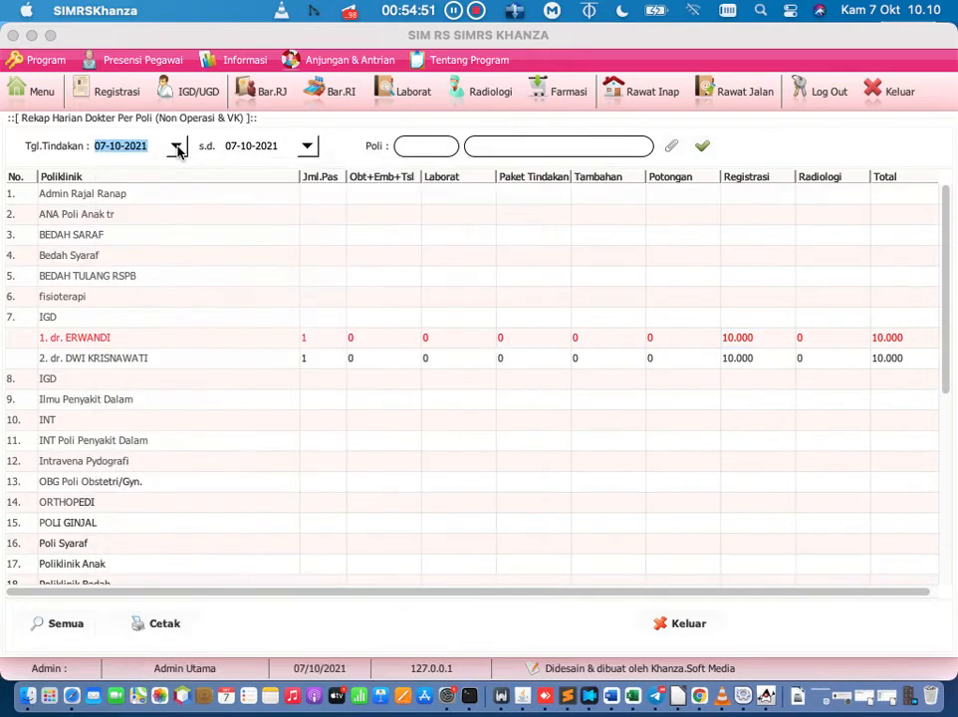
{"action": "left_click", "coordinate": [177, 148]}
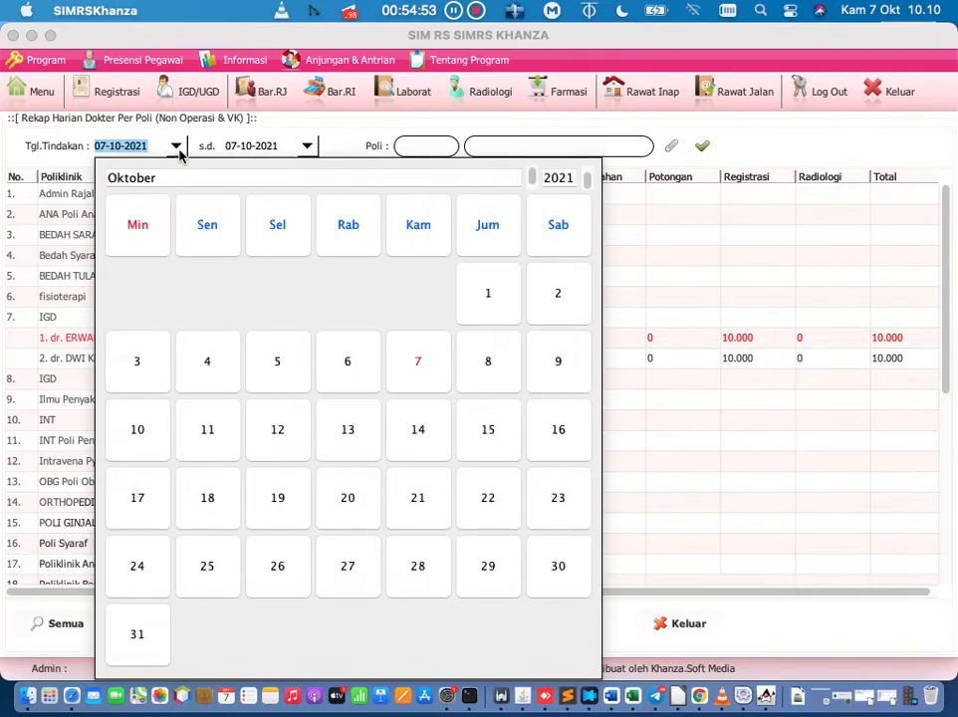
{"action": "left_click", "coordinate": [487, 310]}
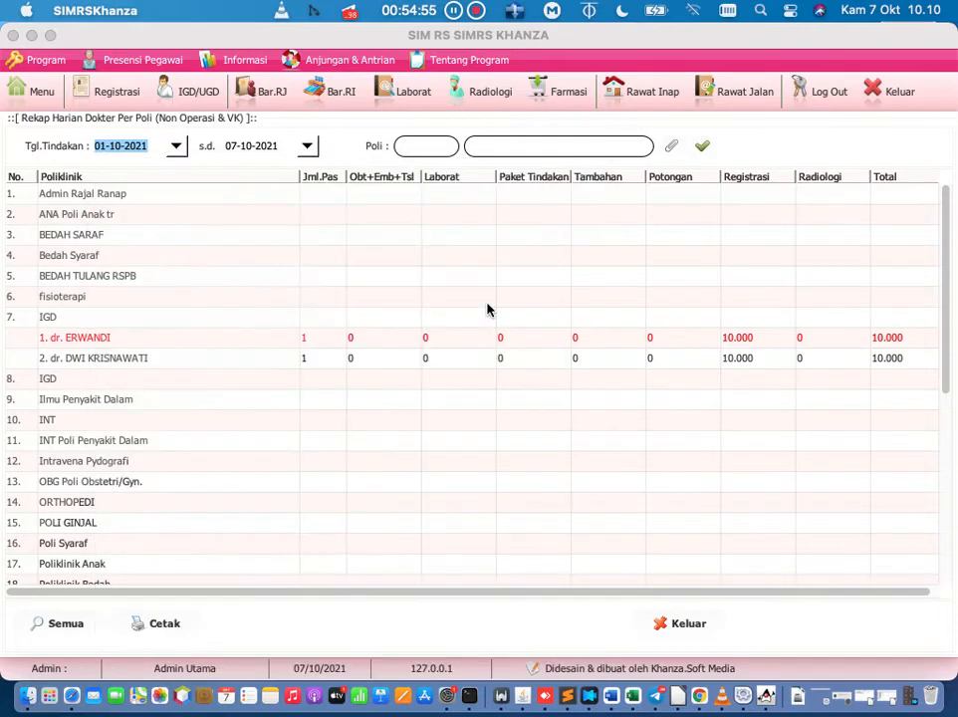
{"action": "left_click", "coordinate": [702, 146]}
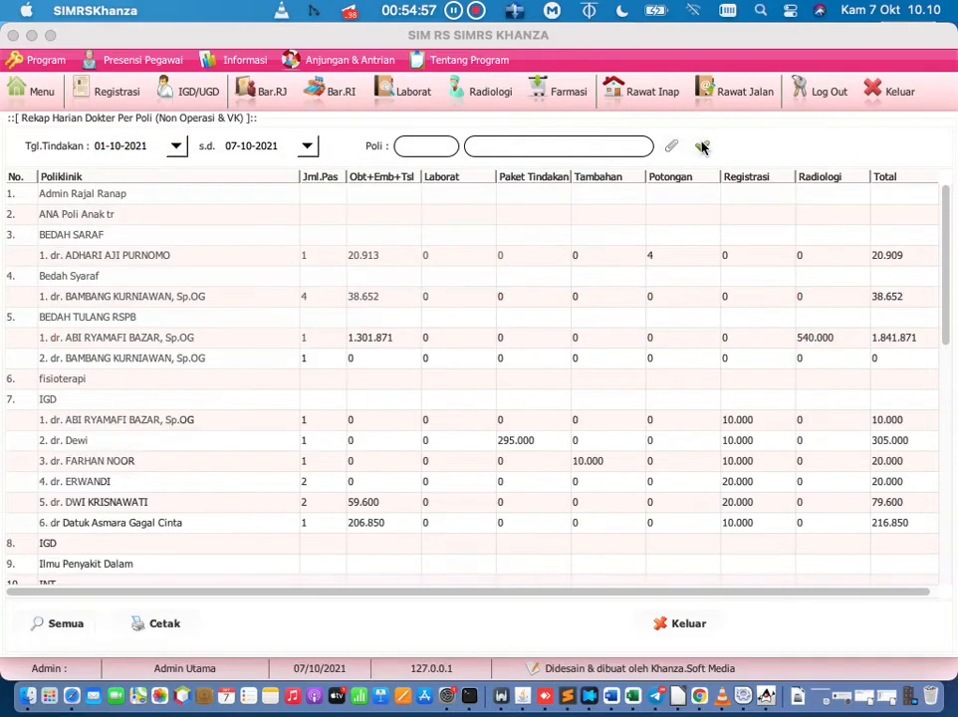
- Limit the recap to the IGD unit with code IGDK
{"action": "left_click", "coordinate": [671, 146]}
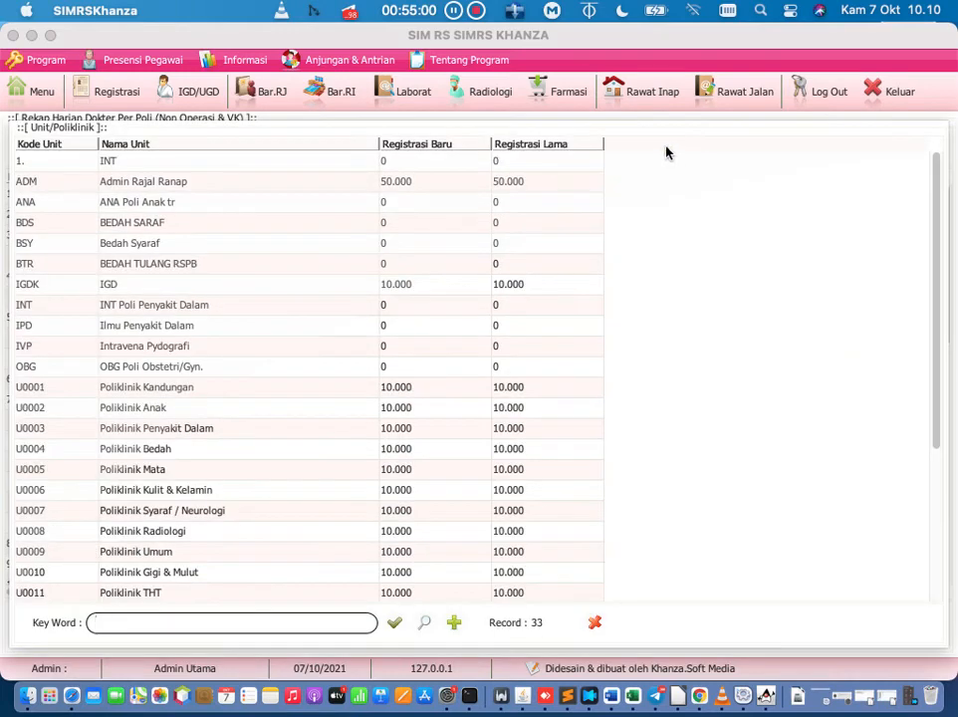
{"action": "left_click", "coordinate": [134, 286]}
{"action": "double_click", "coordinate": [134, 285]}
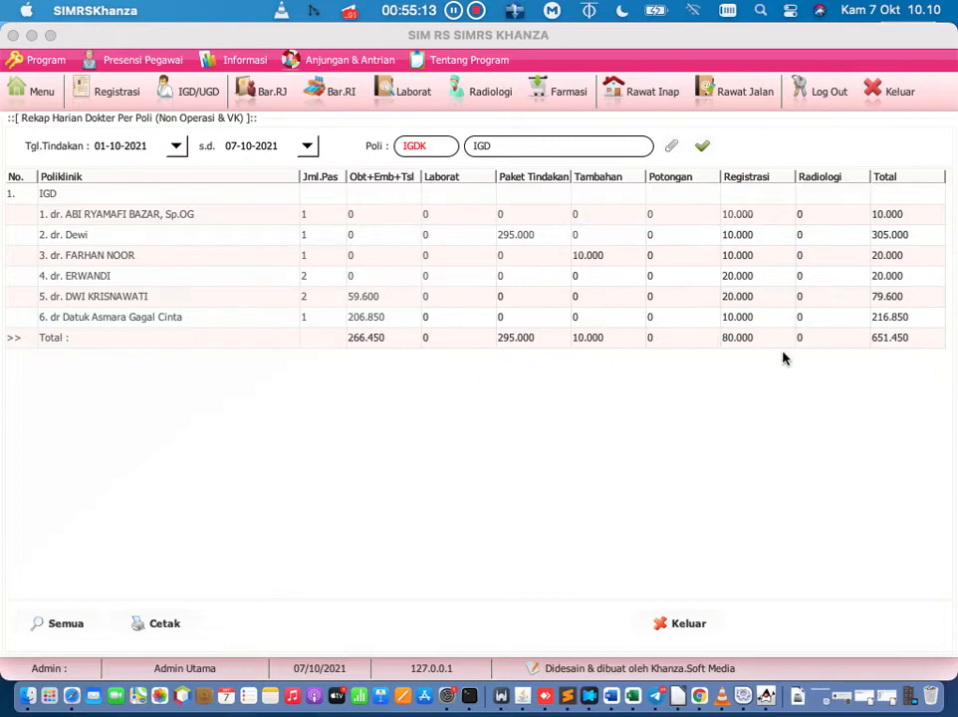
- Examine the IGD Registrasi total, relate it to the Juli cell of IGD Administrasi in Excel, and return to SIMRS Khanza
{"action": "left_click", "coordinate": [756, 338]}
{"action": "left_click", "coordinate": [631, 704]}
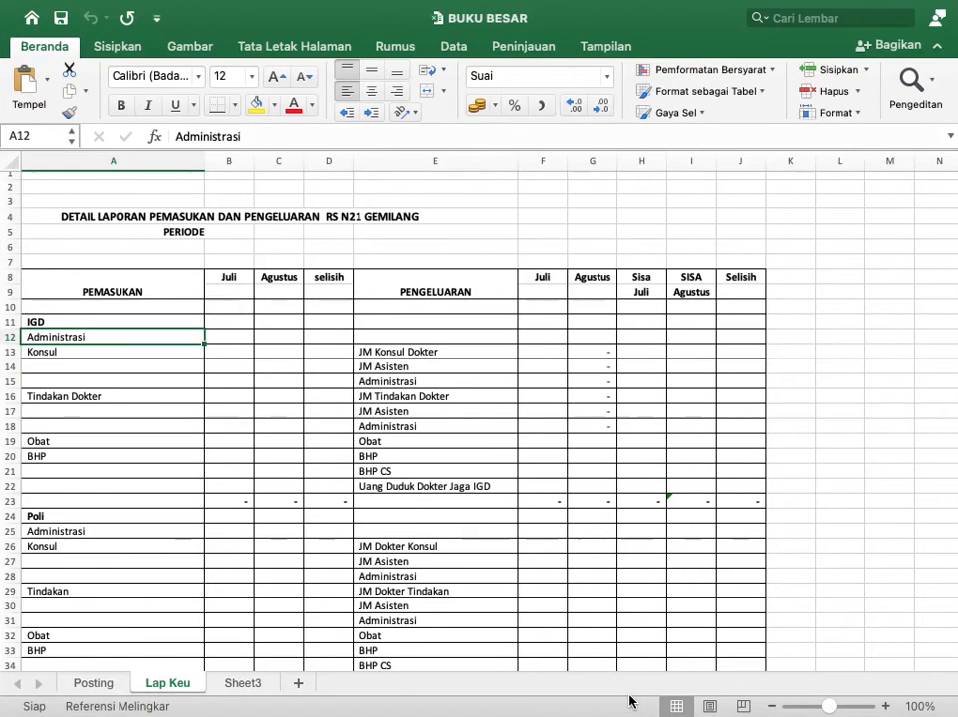
{"action": "left_click", "coordinate": [221, 339]}
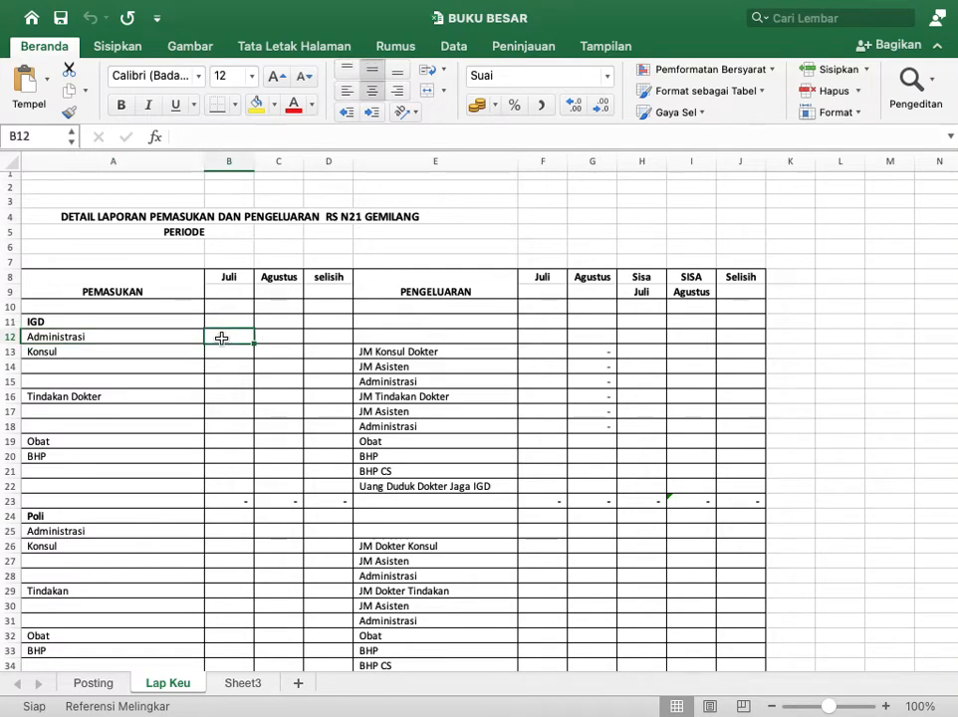
{"action": "key", "text": "ctrl+Up"}
{"action": "left_click", "coordinate": [657, 337]}
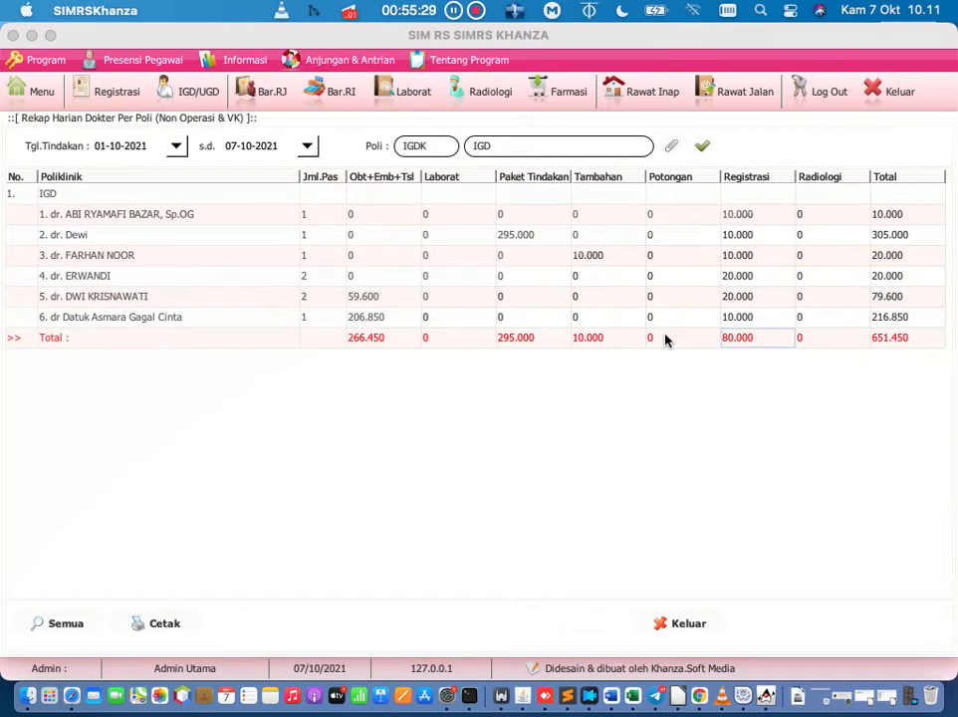
- Examine the second IGD doctor's Paket Tindakan amount, compare it with Excel's IGD Konsul and Tindakan Dokter items, and return to SIMRS Khanza
{"action": "left_click", "coordinate": [515, 236]}
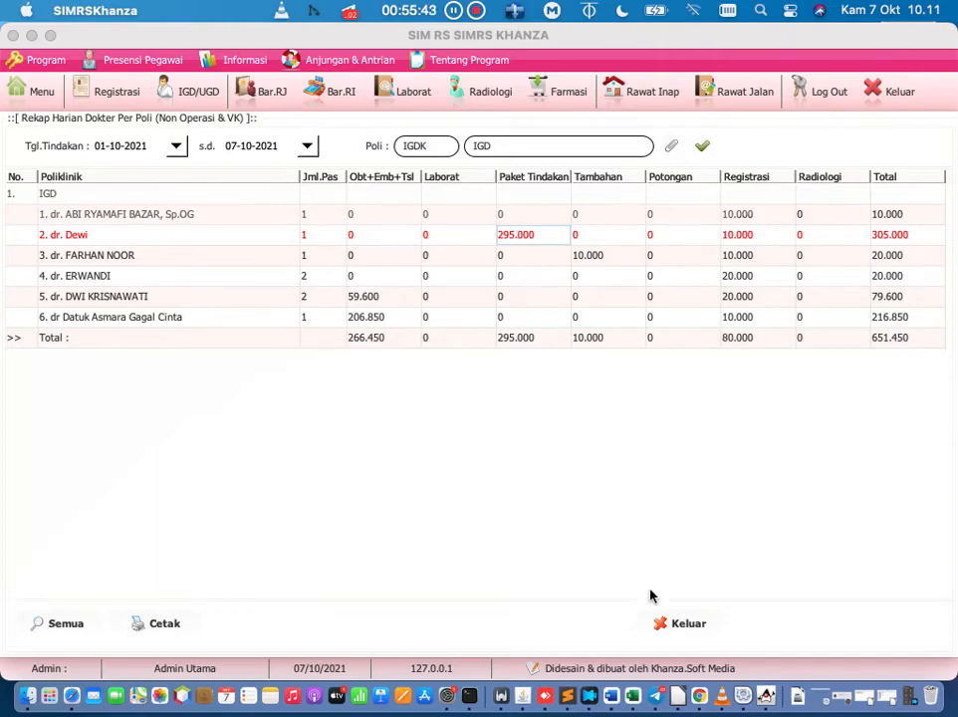
{"action": "left_click", "coordinate": [632, 695]}
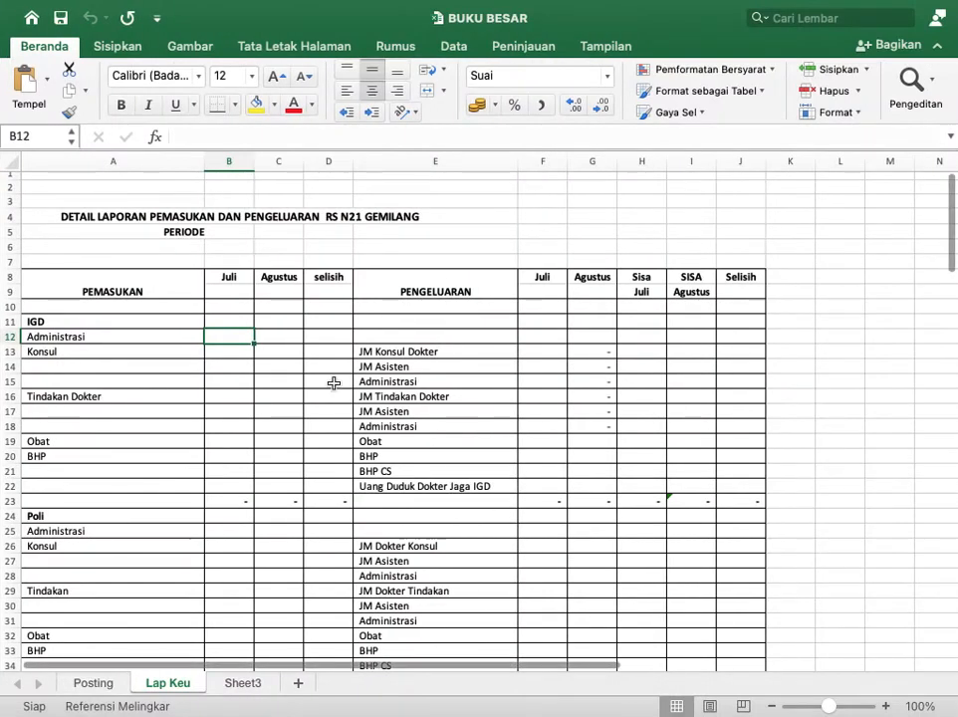
{"action": "left_click", "coordinate": [228, 391]}
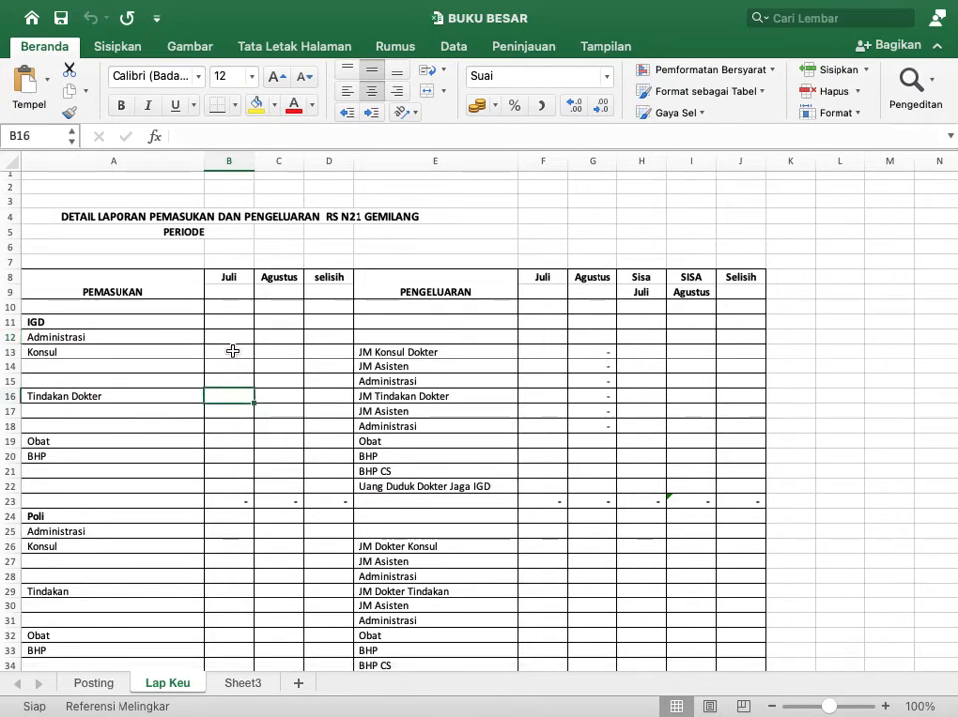
{"action": "left_click", "coordinate": [232, 354]}
{"action": "left_click", "coordinate": [231, 393]}
{"action": "key", "text": "ctrl+Up"}
{"action": "left_click", "coordinate": [656, 277]}
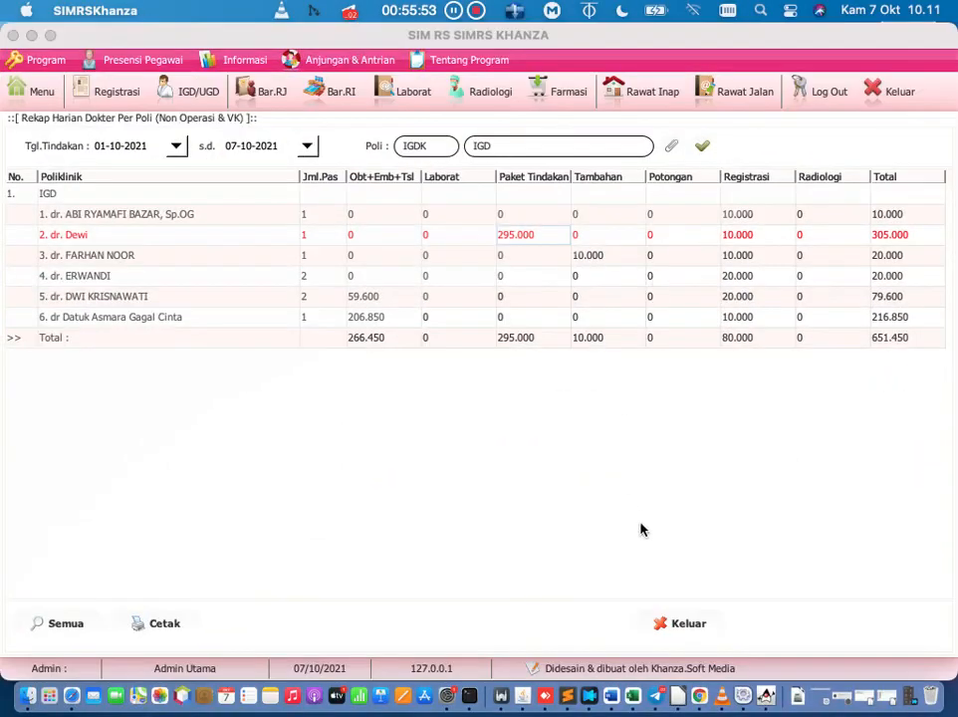
- Close the recap, search the main menu for "detail", and open Detail Tindakan
{"action": "left_click", "coordinate": [681, 622]}
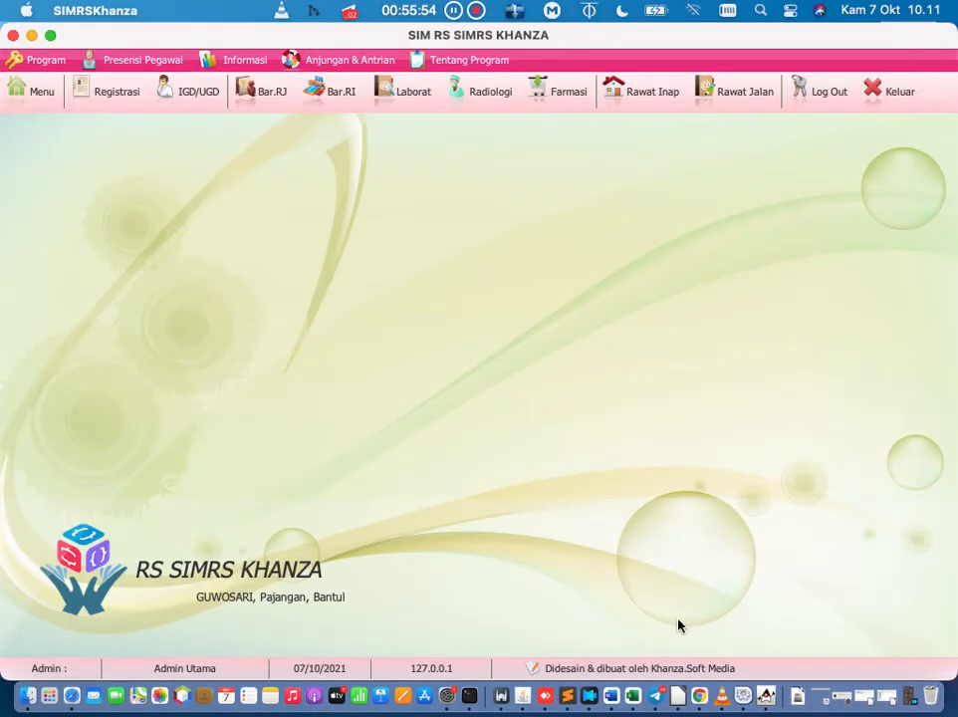
{"action": "left_click", "coordinate": [32, 100]}
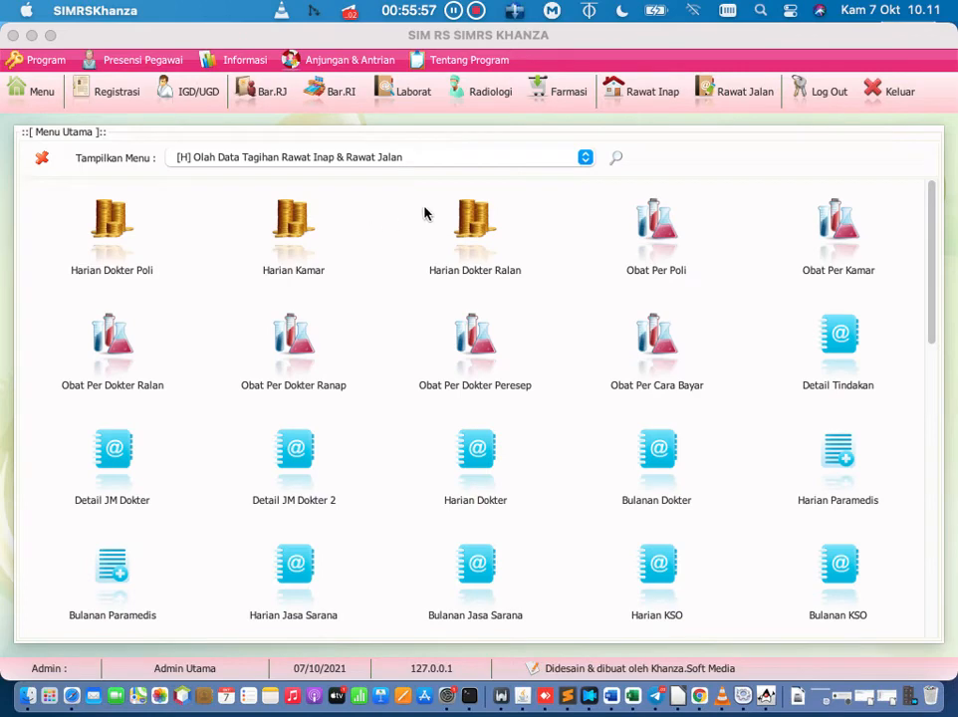
{"action": "left_click", "coordinate": [615, 159]}
{"action": "type", "text": "jurnal"}
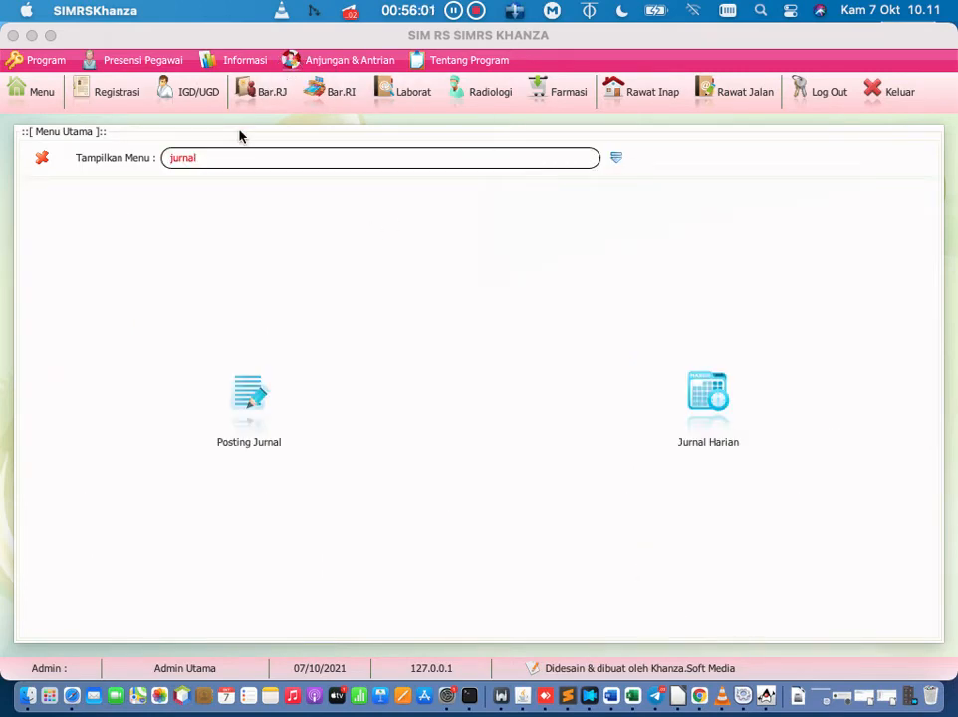
{"action": "type", "text": "detail"}
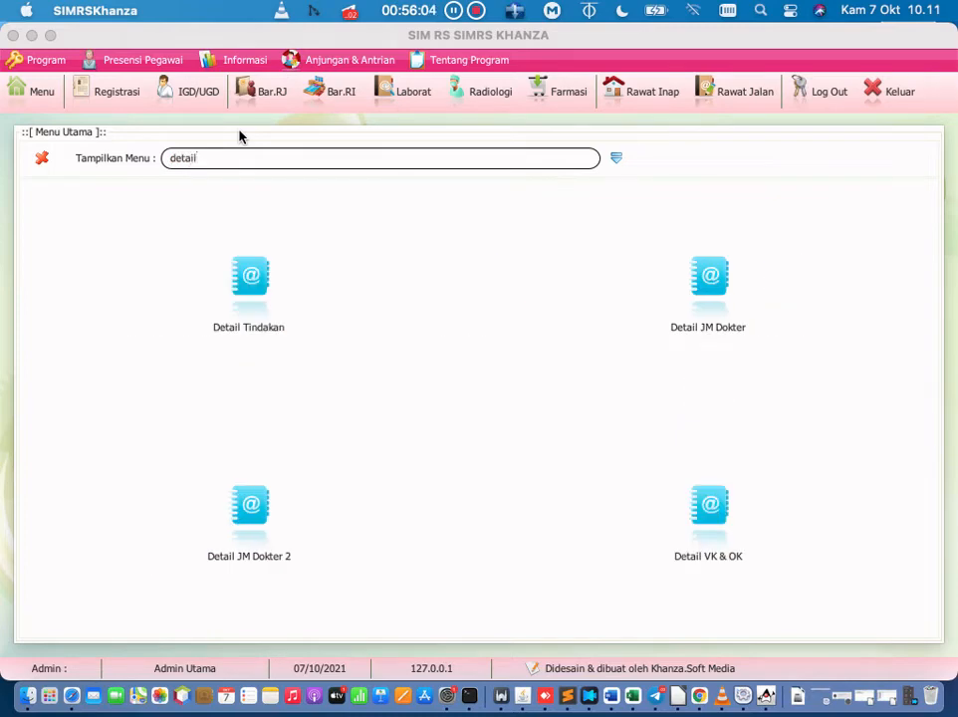
{"action": "left_click", "coordinate": [244, 291]}
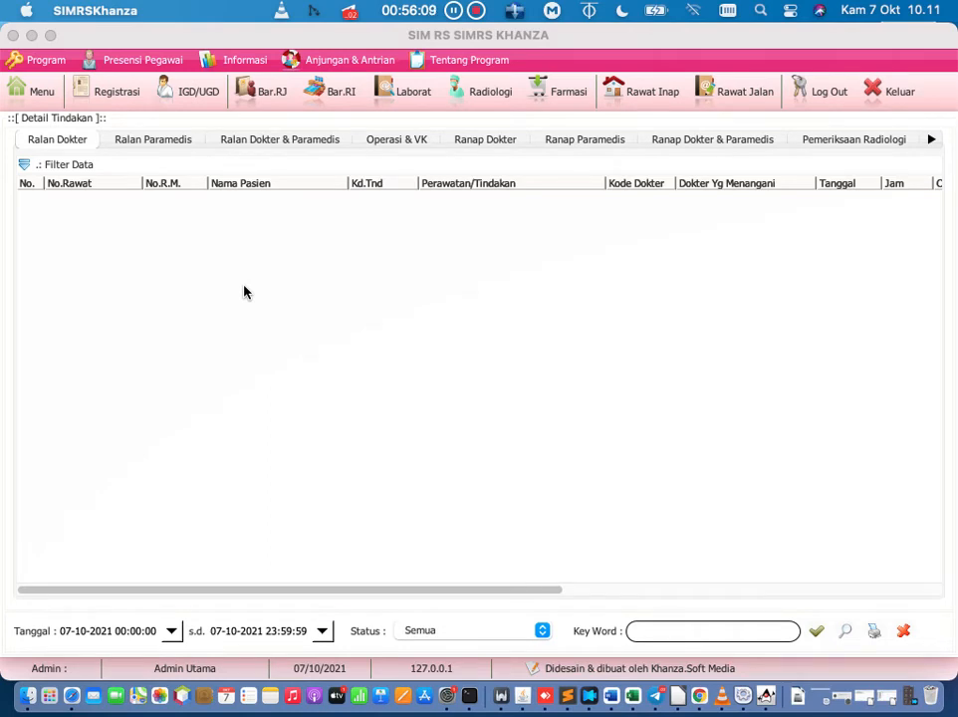
- List the Ralan Dokter treatments with the start date set to 01-10-2021
{"action": "left_click_drag", "start_coordinate": [362, 590], "coordinate": [194, 526]}
{"action": "left_click", "coordinate": [171, 630]}
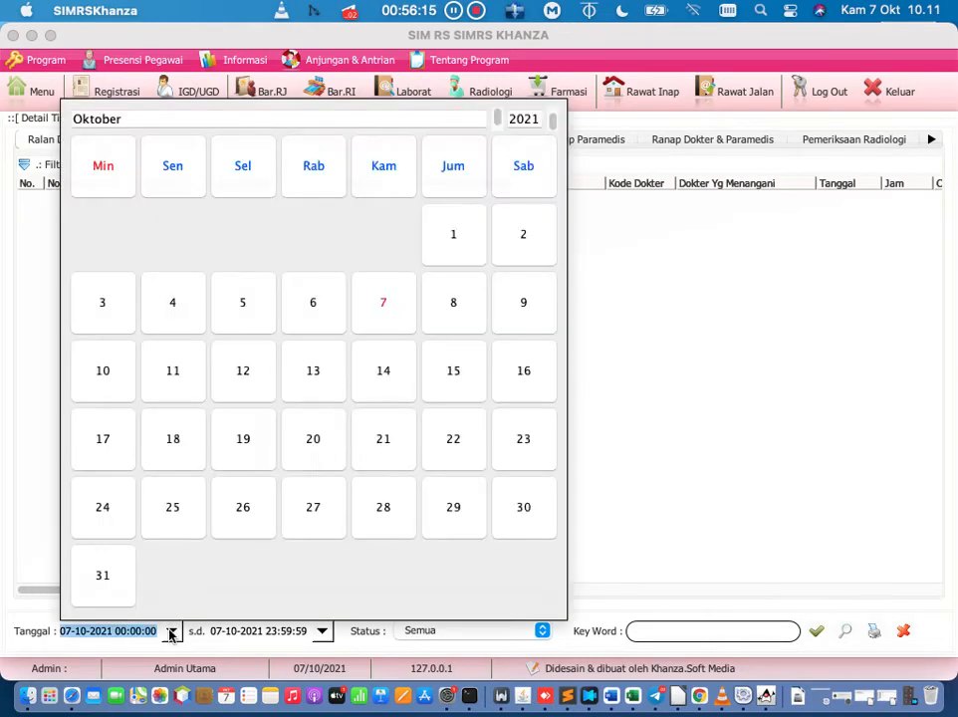
{"action": "left_click", "coordinate": [445, 256]}
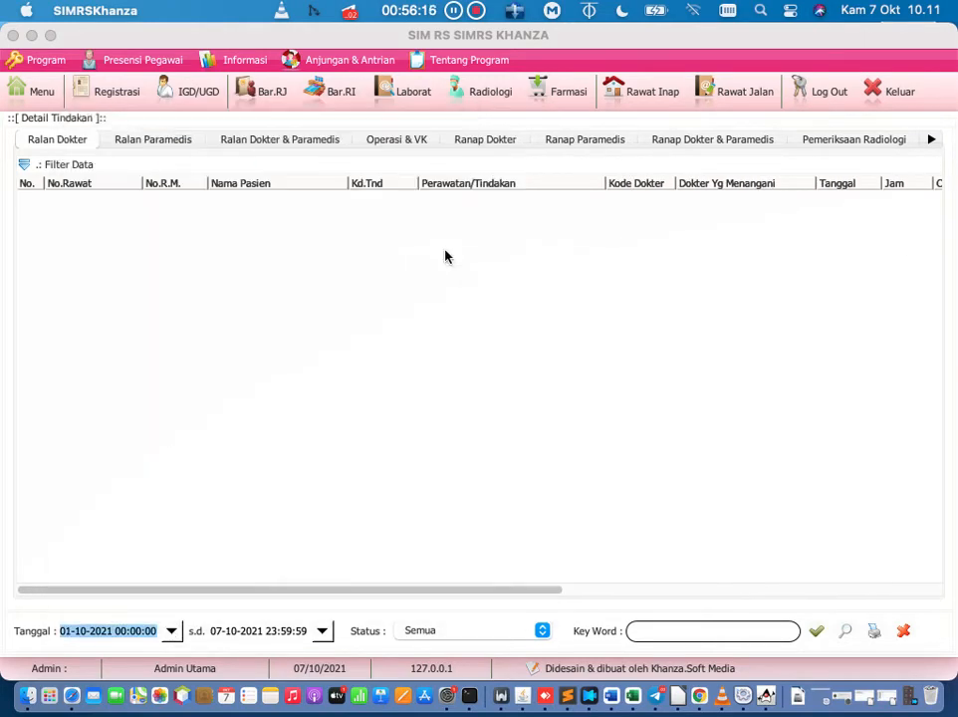
{"action": "left_click", "coordinate": [816, 630]}
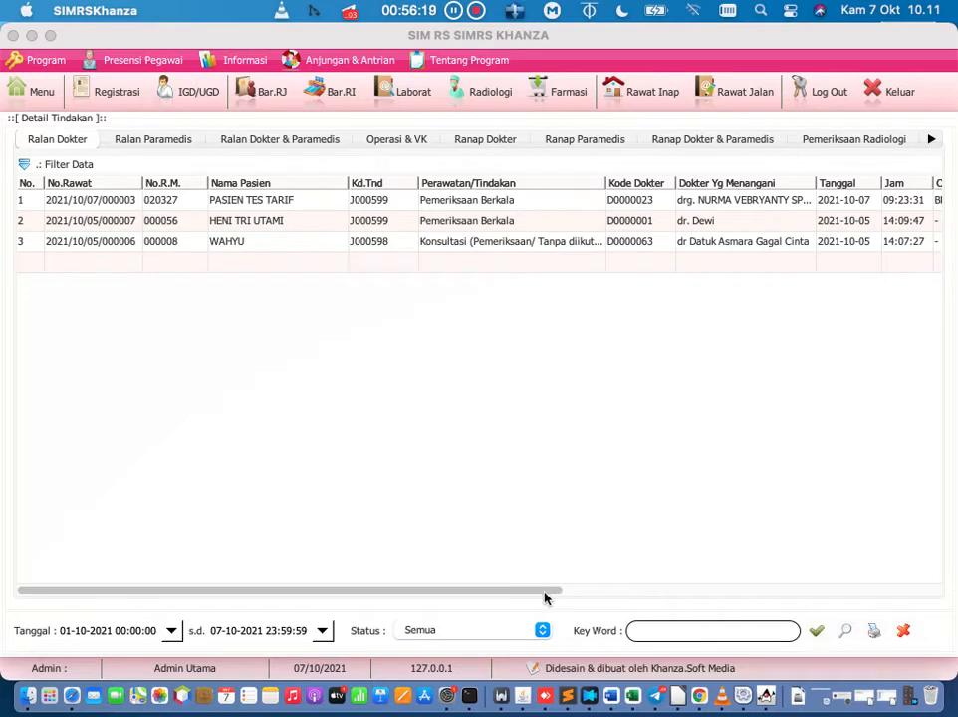
- Filter the Ralan Dokter list by the keyword "konsul" and examine the Total and JM Dokter sums in the Jumlah Total row
{"action": "left_click_drag", "start_coordinate": [544, 593], "coordinate": [453, 569]}
{"action": "key", "text": "Return"}
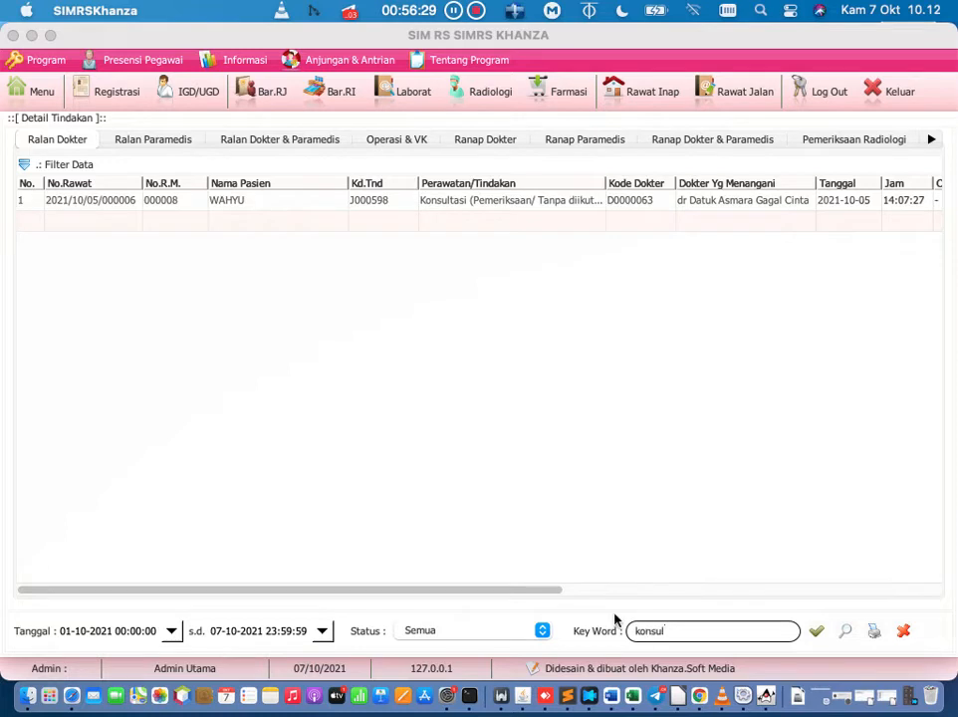
{"action": "left_click_drag", "start_coordinate": [552, 597], "coordinate": [950, 558]}
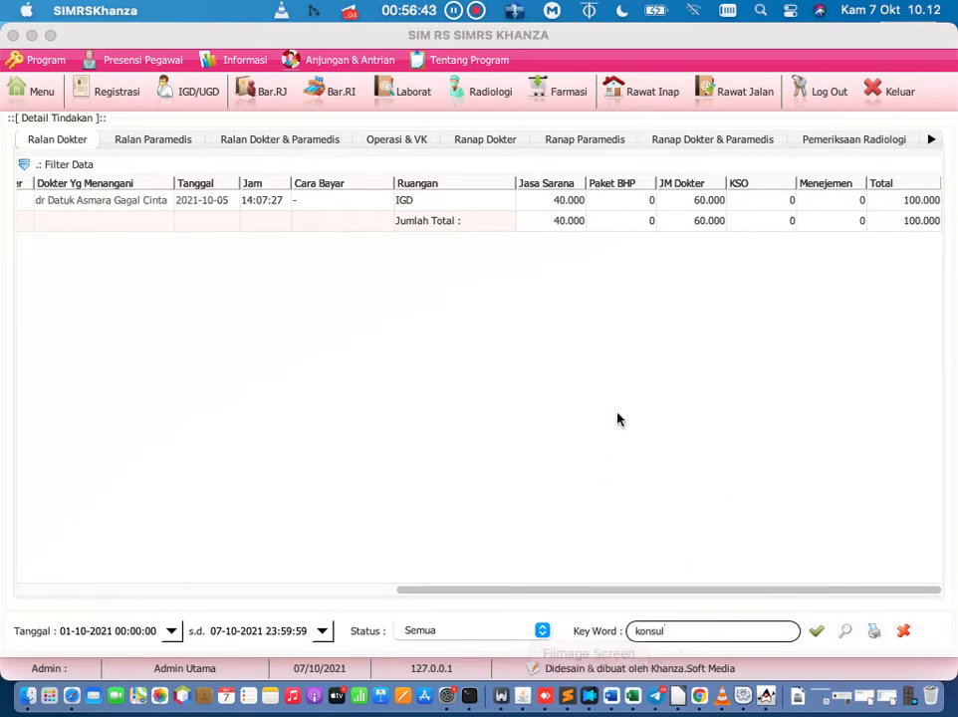
{"action": "left_click", "coordinate": [920, 220]}
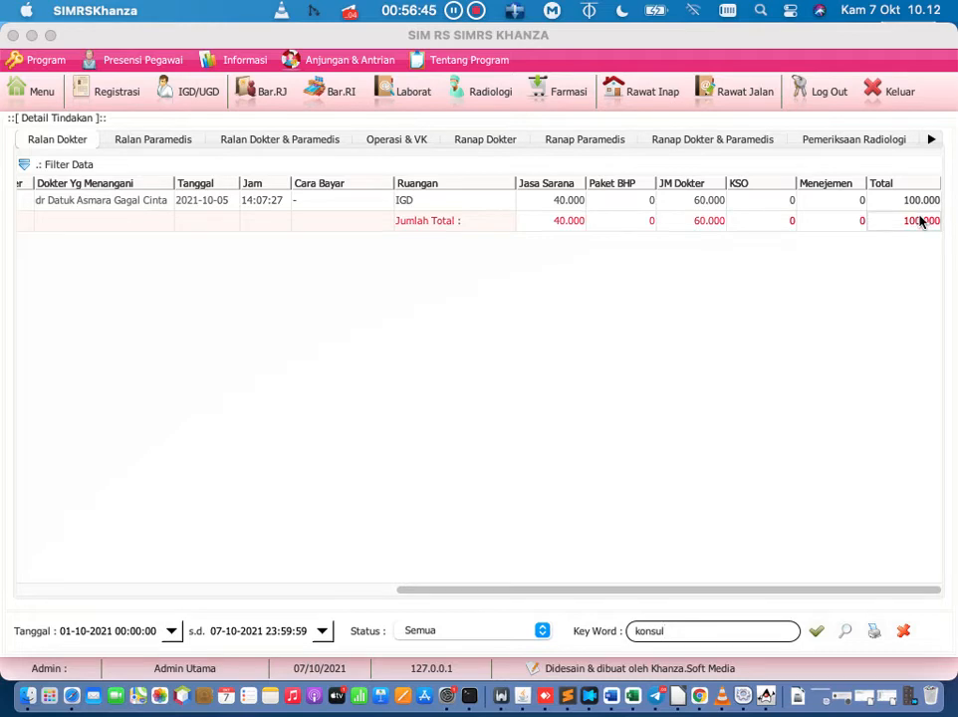
{"action": "left_click", "coordinate": [701, 221]}
- Check the IGD Obat and BHP items on Excel's Lap Keu sheet, and return to Detail Tindakan in SIMRS Khanza
{"action": "left_click", "coordinate": [632, 696]}
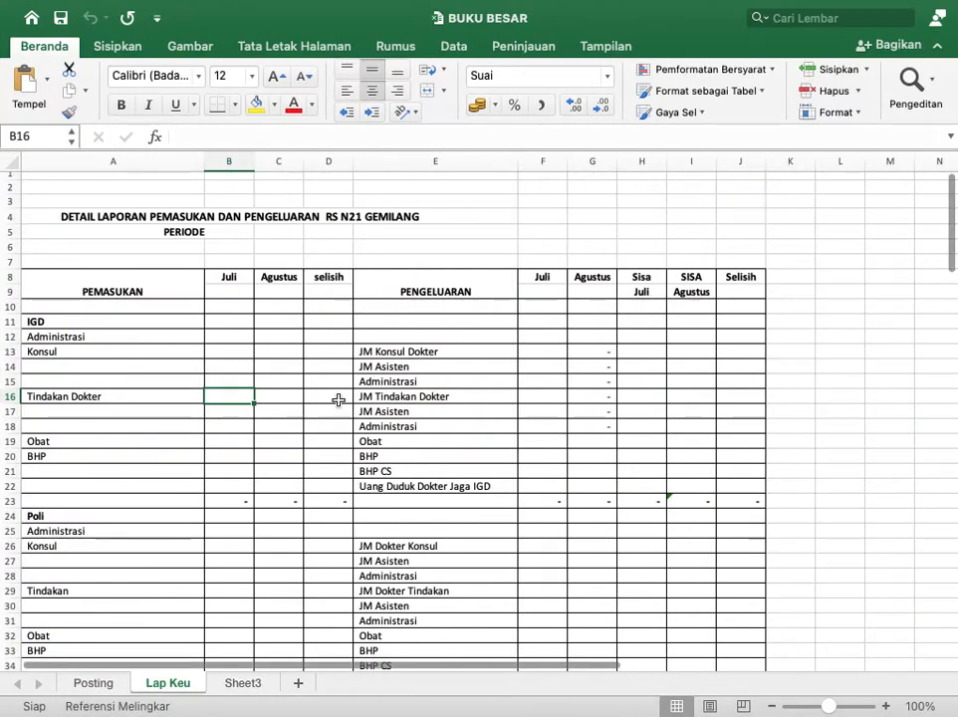
{"action": "left_click", "coordinate": [148, 446]}
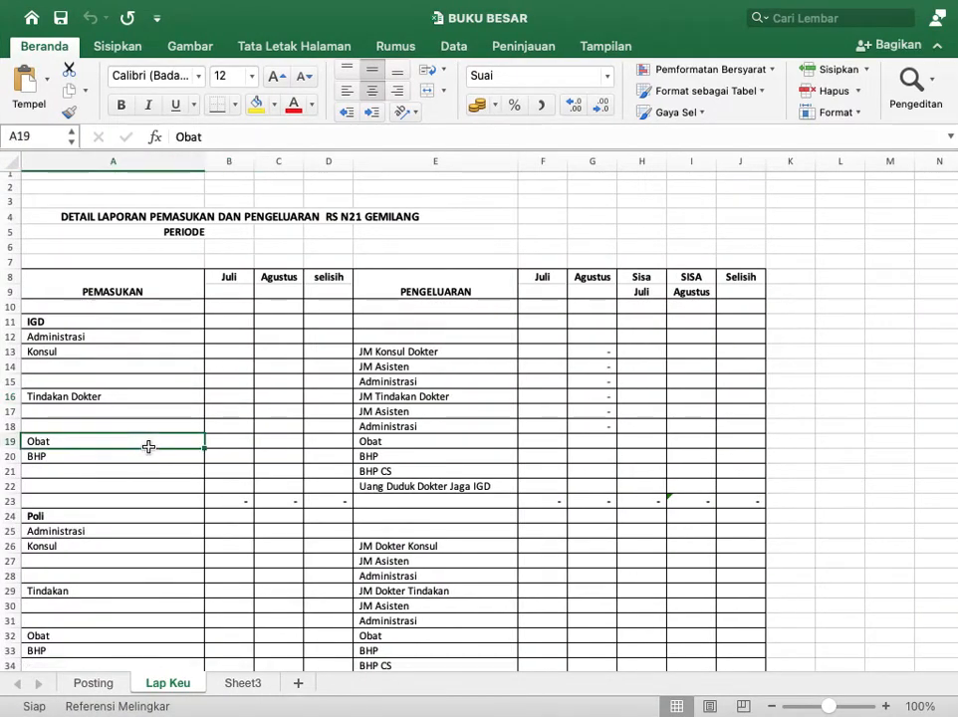
{"action": "left_click", "coordinate": [150, 454]}
{"action": "left_click", "coordinate": [176, 439]}
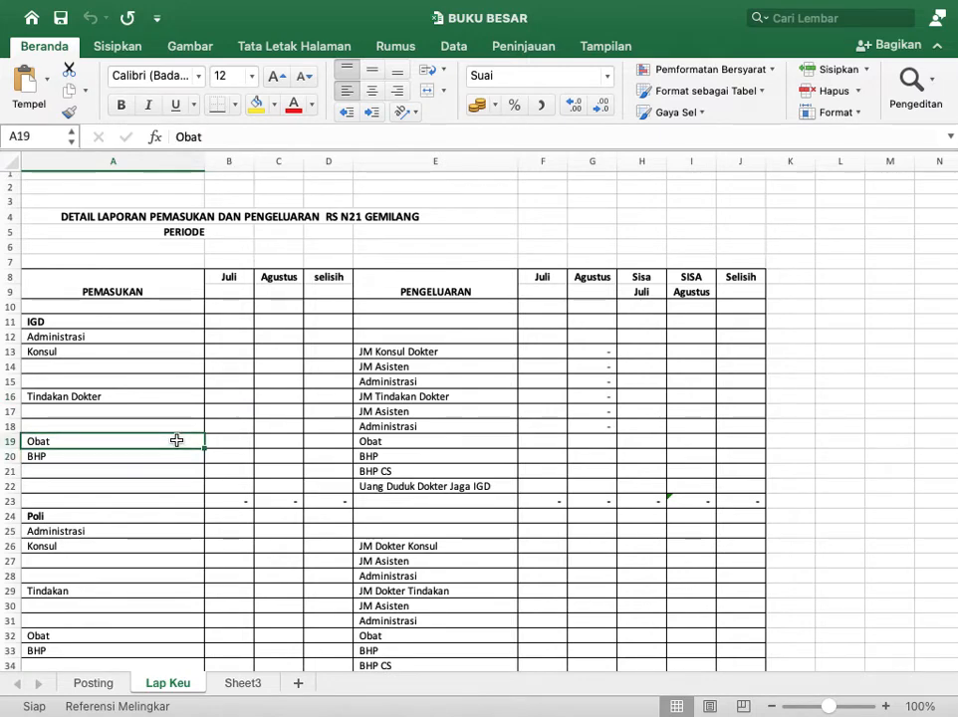
{"action": "left_click", "coordinate": [175, 455]}
{"action": "key", "text": "ctrl+Up"}
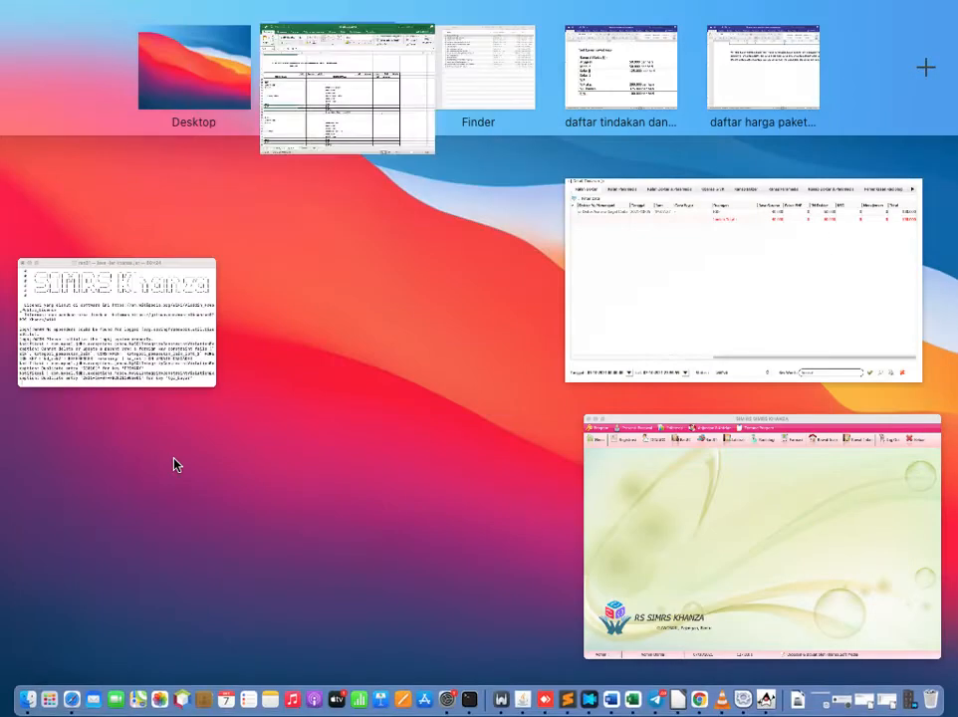
{"action": "left_click", "coordinate": [641, 468]}
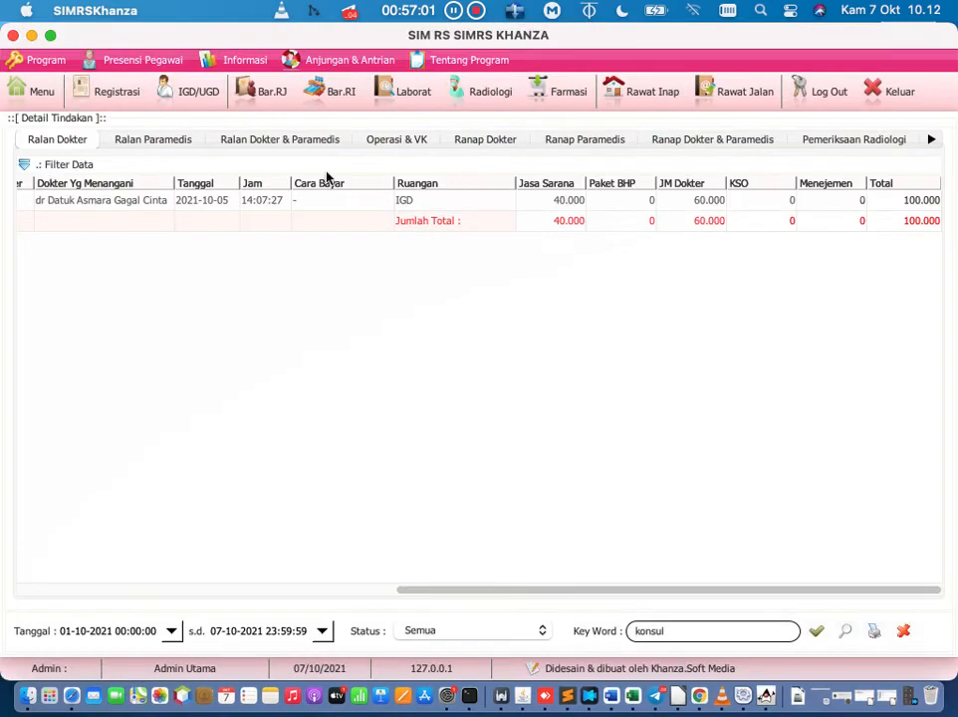
- Look through the remaining Detail Tindakan categories, from Ralan Paramedis to Detail Pemeriksaan Laboratorium
{"action": "left_click", "coordinate": [931, 143]}
{"action": "left_click", "coordinate": [931, 143]}
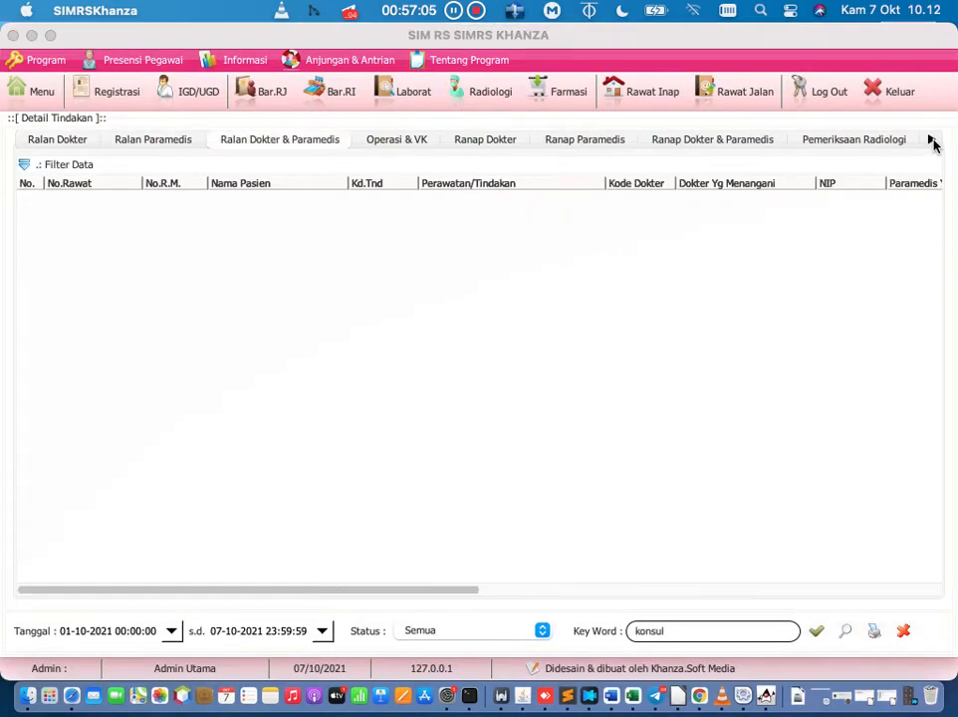
{"action": "left_click", "coordinate": [932, 144]}
{"action": "left_click", "coordinate": [932, 143]}
{"action": "left_click", "coordinate": [932, 144]}
{"action": "left_click", "coordinate": [931, 144]}
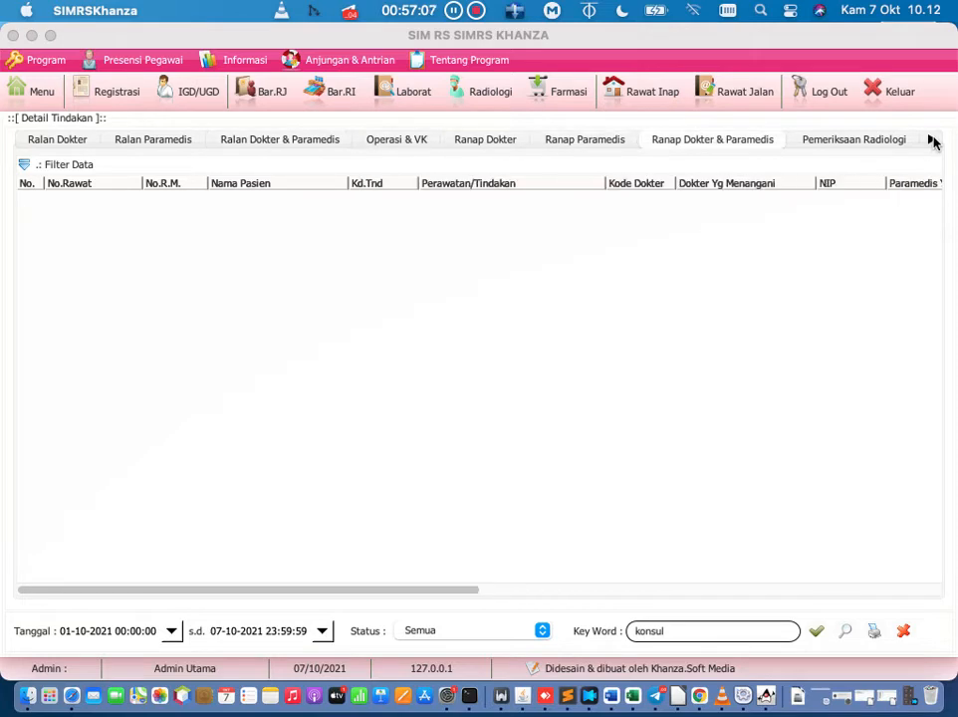
{"action": "left_click", "coordinate": [932, 144]}
{"action": "left_click", "coordinate": [932, 143]}
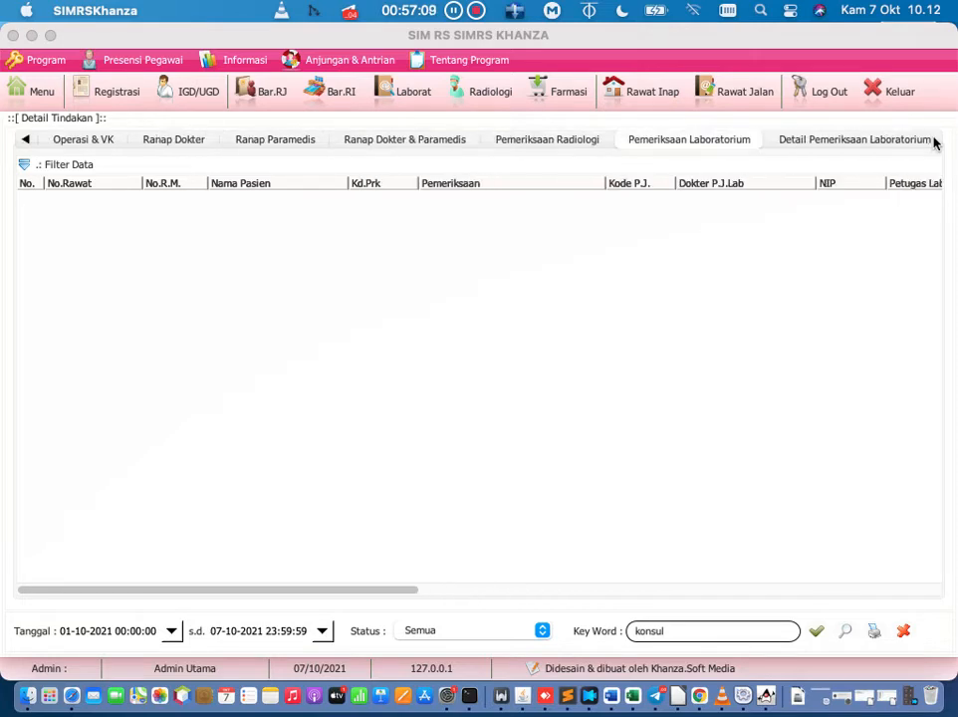
{"action": "left_click", "coordinate": [932, 144]}
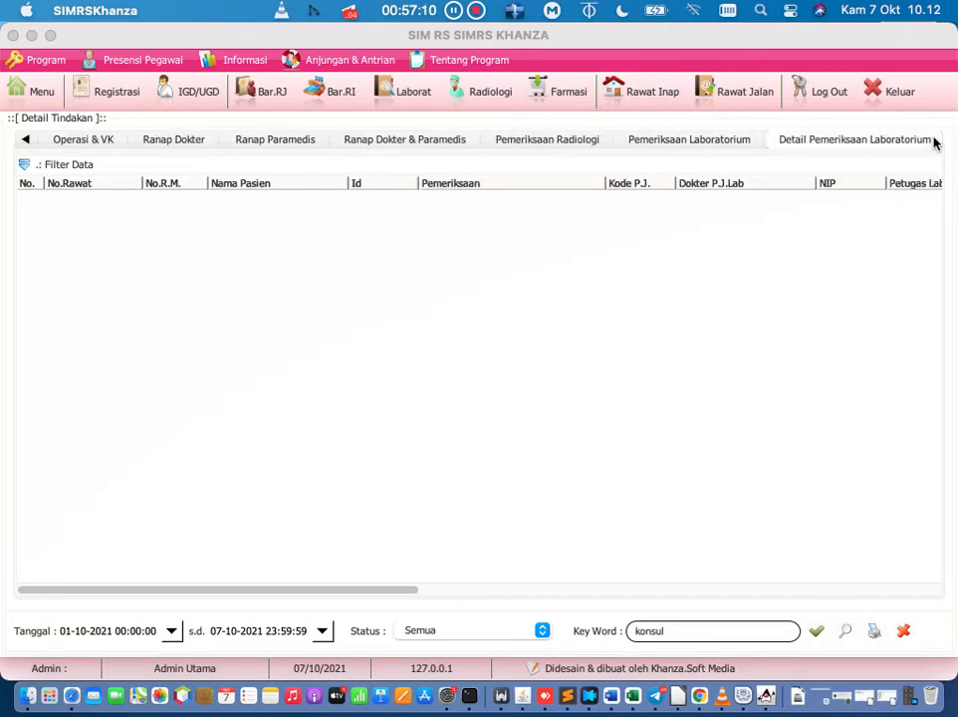
- Return to the main menu, clear its search text, and open Obat Per Poli from the Olah Data Tagihan Rawat Inap & Rawat Jalan category
{"action": "left_click", "coordinate": [24, 95]}
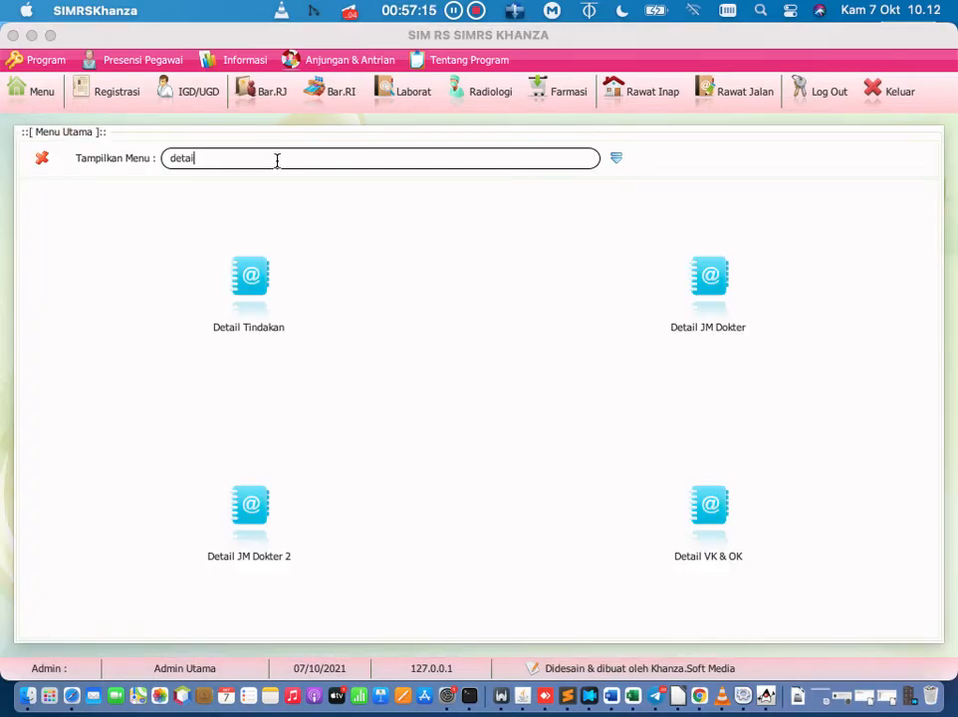
{"action": "key", "text": "BackSpace"}
{"action": "key", "text": "BackSpace"}
{"action": "key", "text": "BackSpace"}
{"action": "key", "text": "BackSpace"}
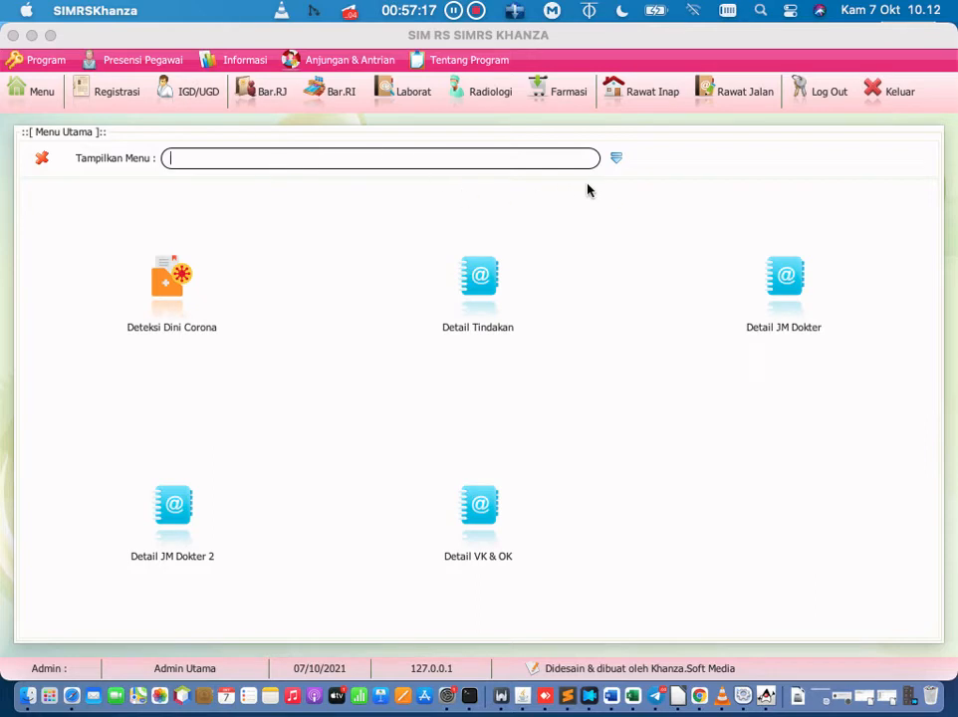
{"action": "left_click", "coordinate": [617, 161]}
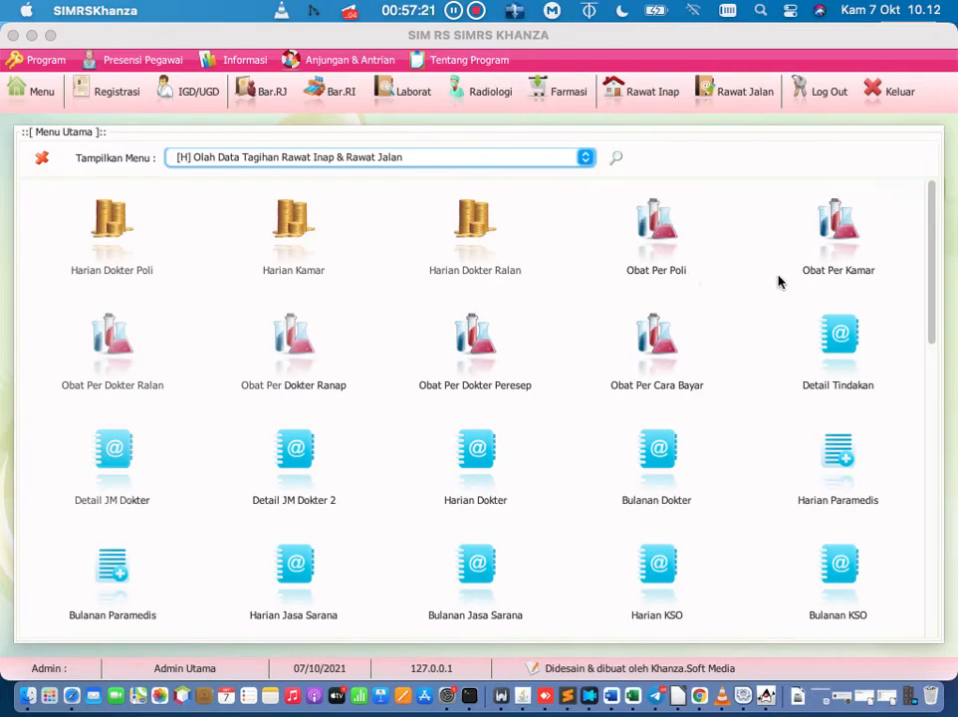
{"action": "left_click", "coordinate": [667, 221]}
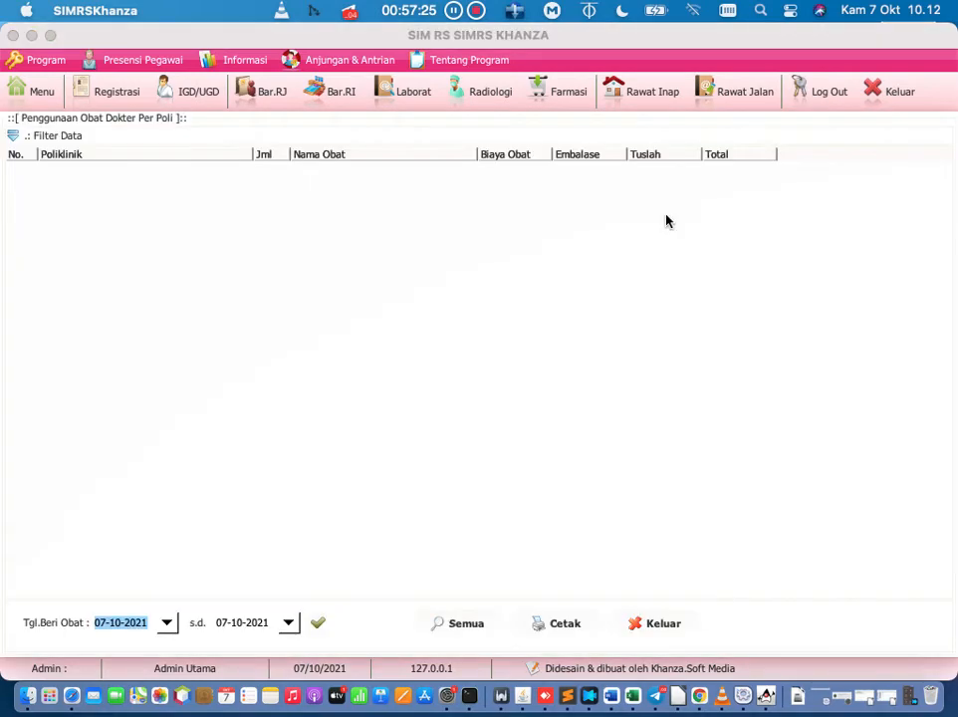
- Show the filter options and list the medicine usage per poli with the start date set to 01-10-2021
{"action": "left_click", "coordinate": [14, 137]}
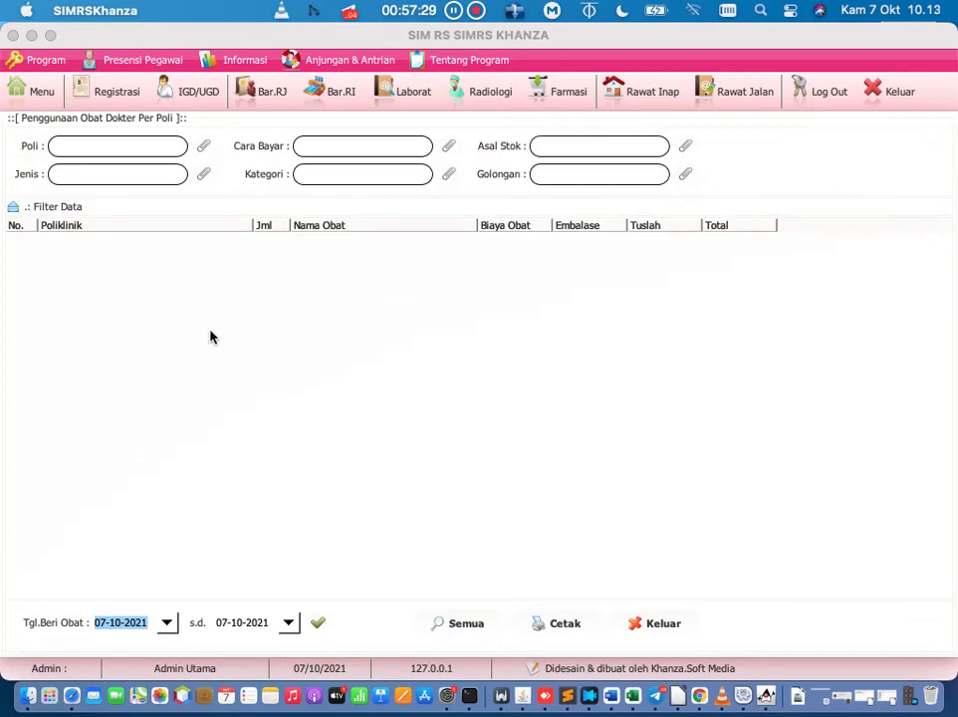
{"action": "left_click", "coordinate": [318, 622]}
{"action": "left_click", "coordinate": [166, 622]}
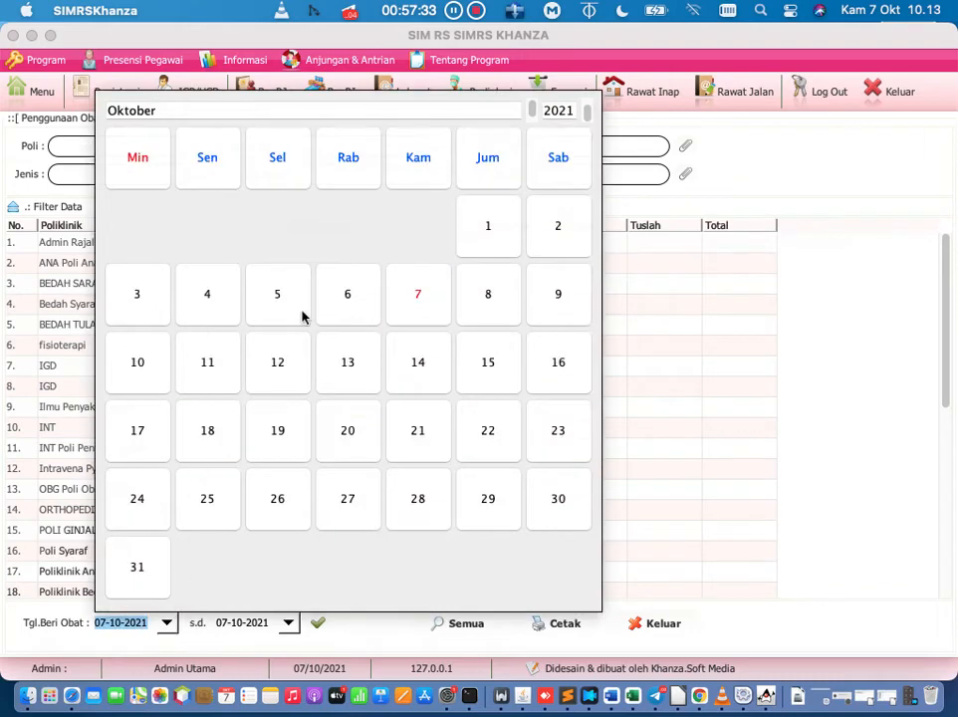
{"action": "left_click", "coordinate": [490, 223]}
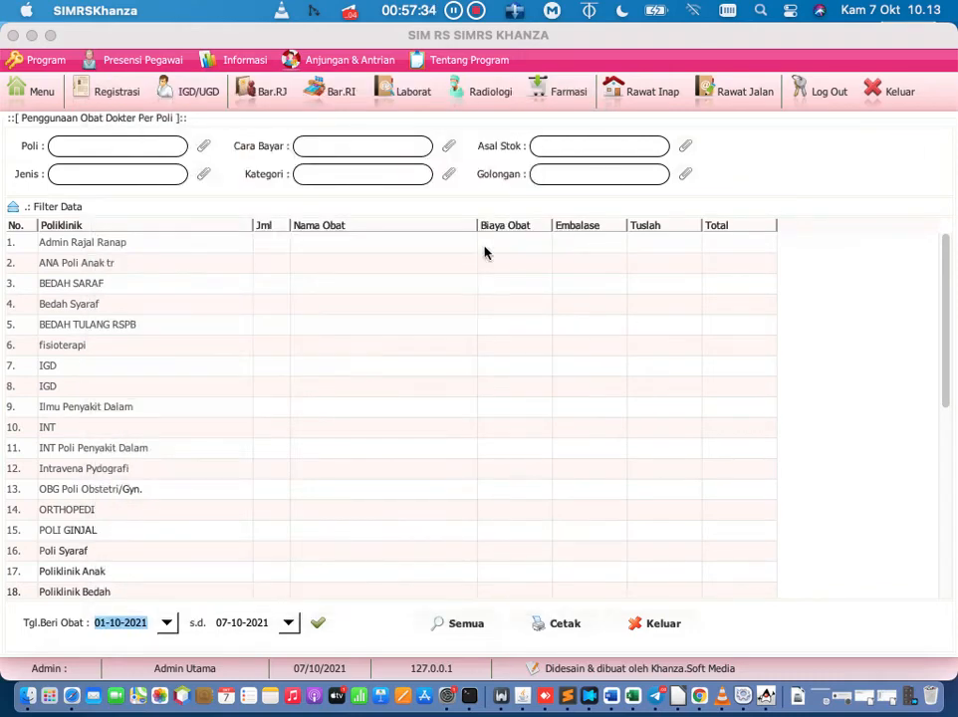
{"action": "left_click", "coordinate": [318, 624]}
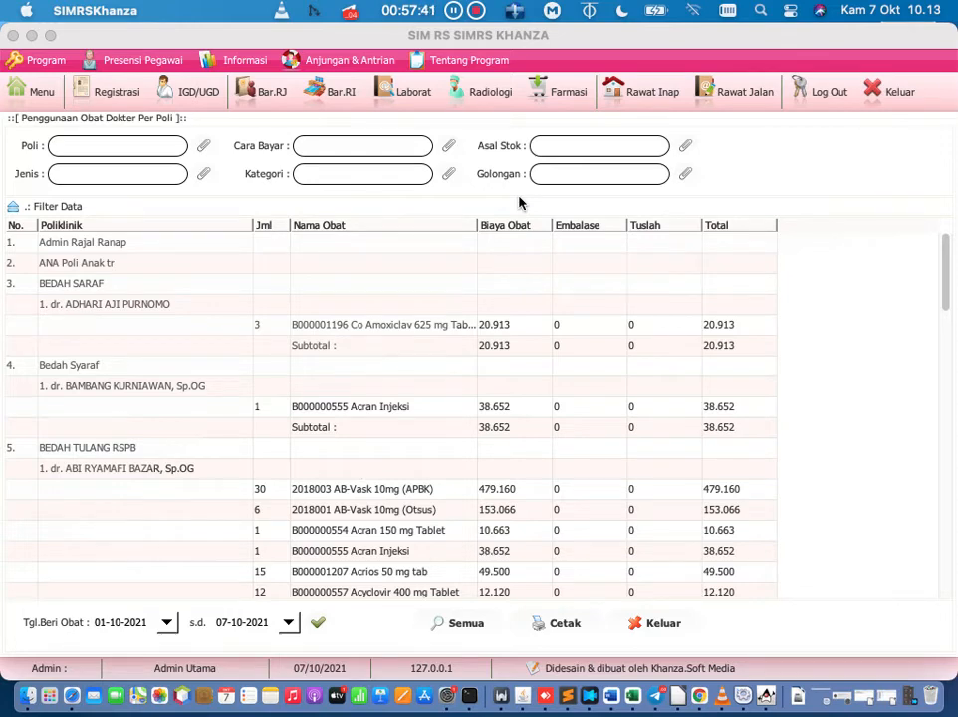
{"action": "scroll", "coordinate": [508, 343], "scroll_direction": "down", "scroll_amount": 2}
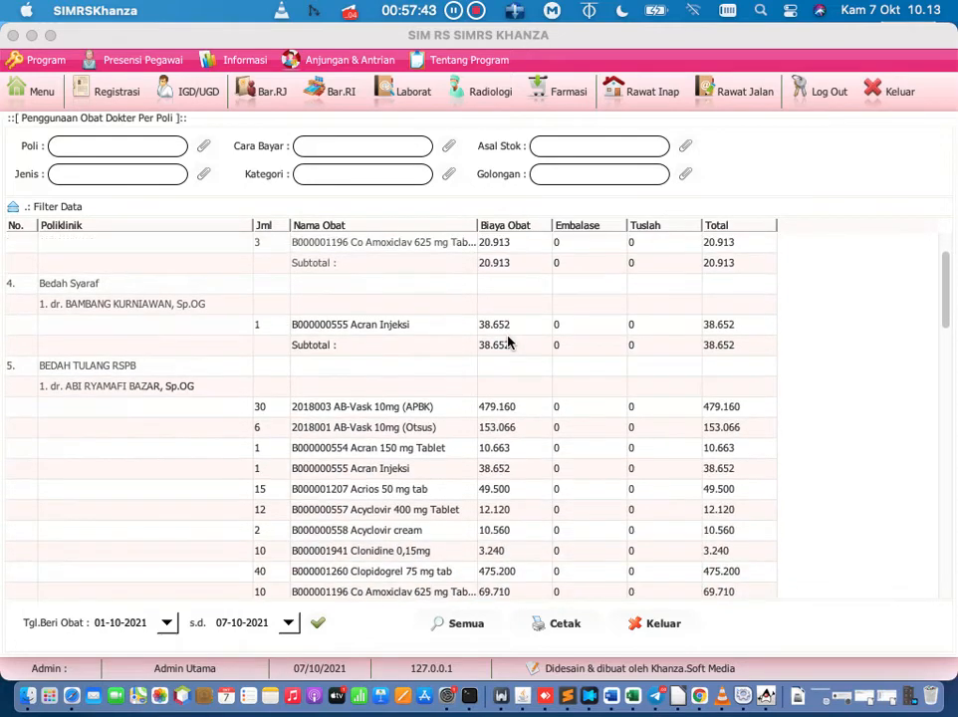
{"action": "scroll", "coordinate": [508, 342], "scroll_direction": "up", "scroll_amount": 2}
- Filter the medicine usage report to the IGD poli
{"action": "left_click", "coordinate": [204, 146]}
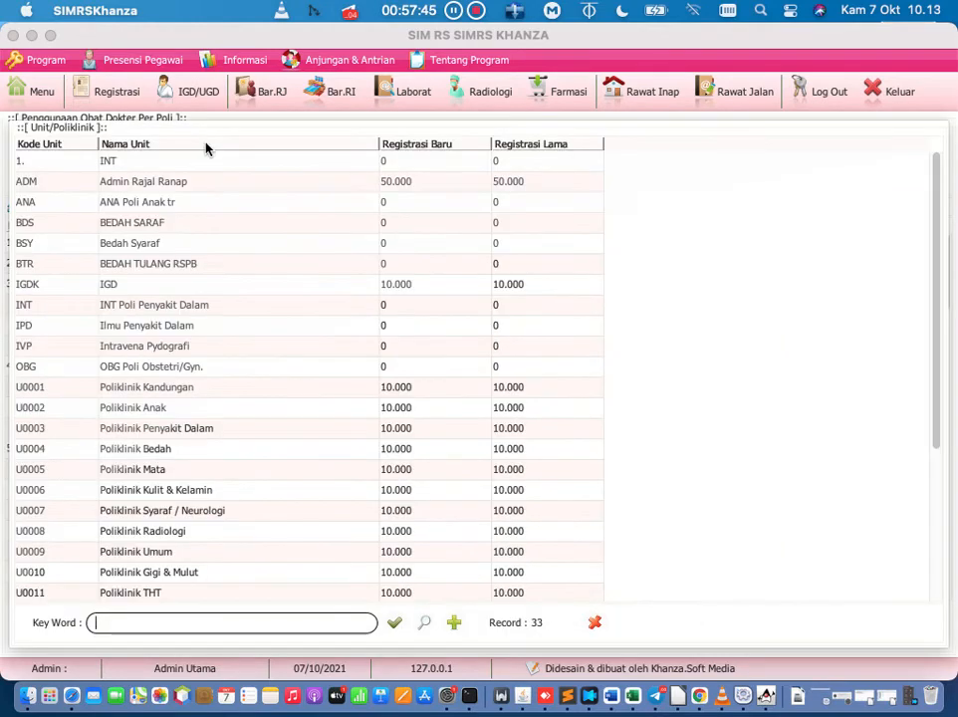
{"action": "double_click", "coordinate": [83, 287]}
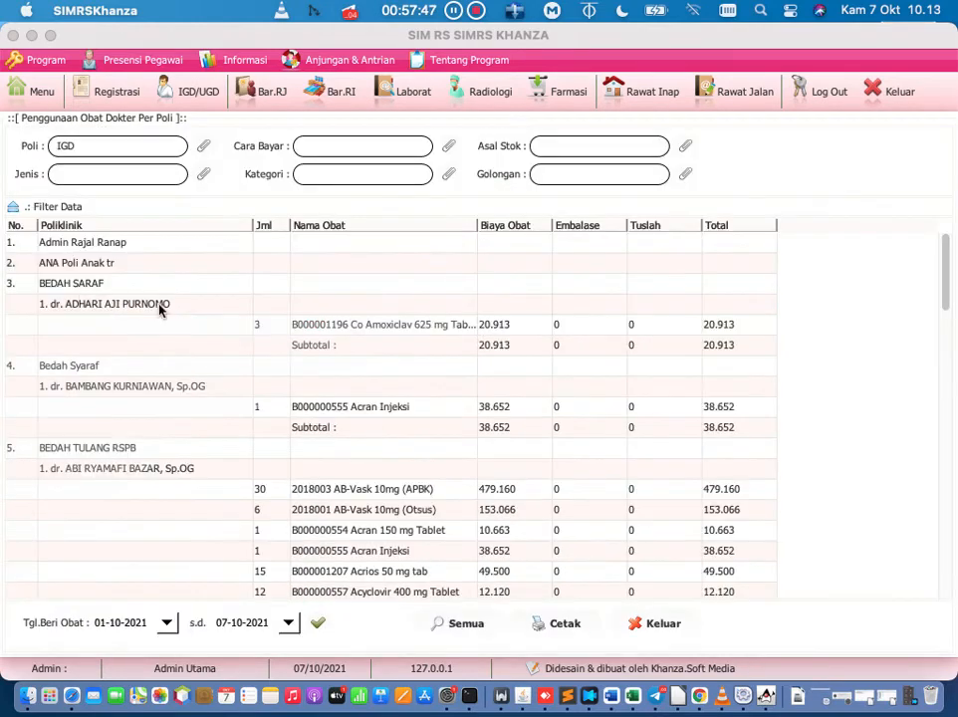
{"action": "left_click", "coordinate": [317, 622]}
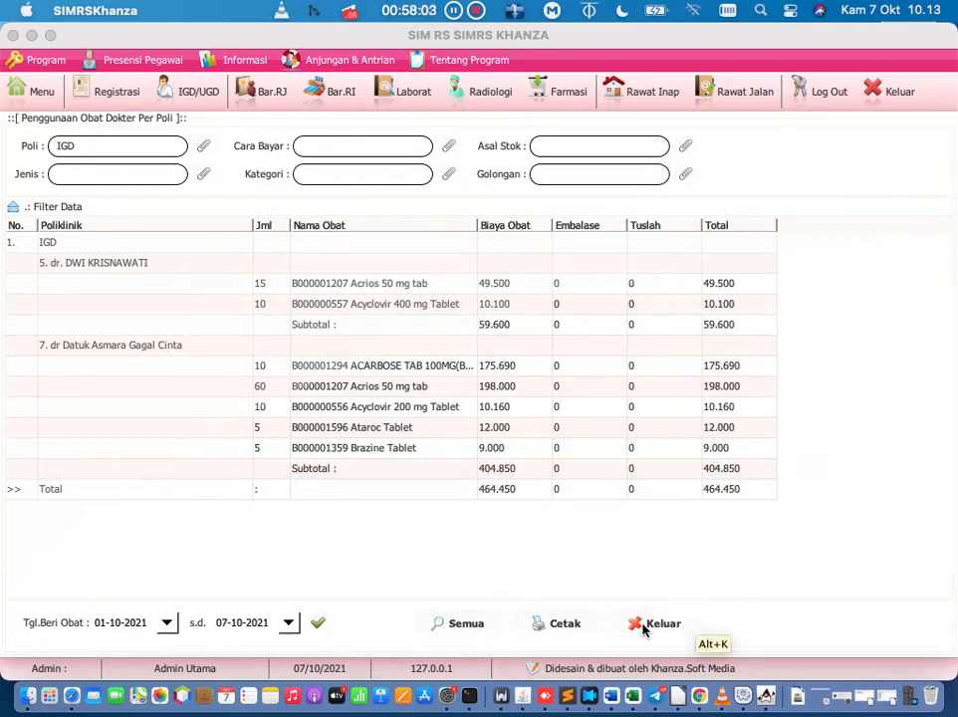
- Search the main menu for "obat per dok" and open Obat Per Dokter Ralan
{"action": "left_click", "coordinate": [29, 90]}
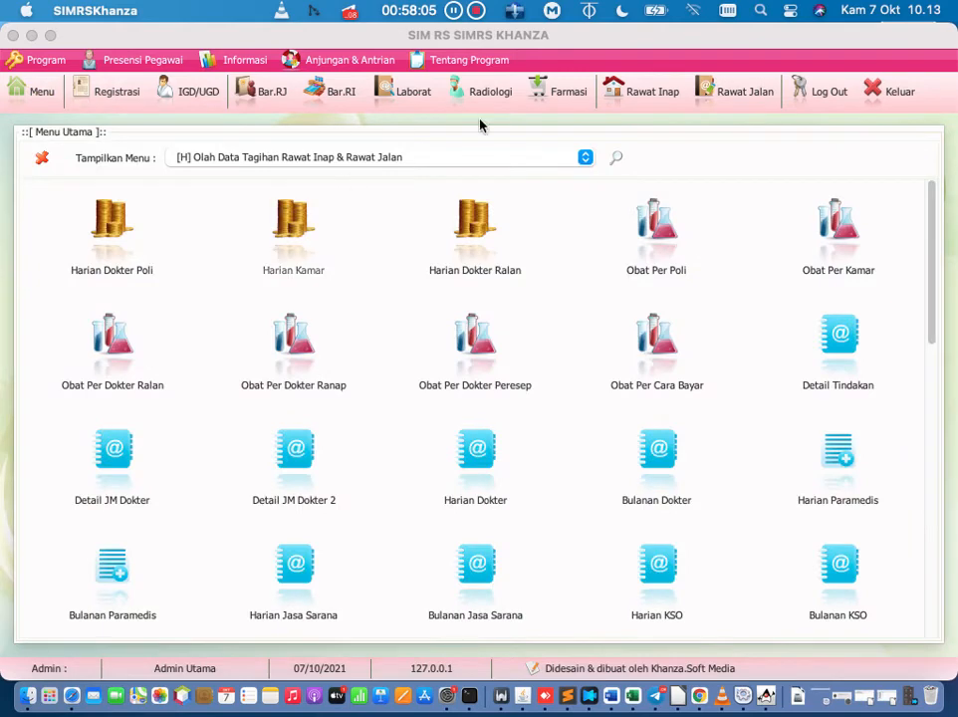
{"action": "left_click", "coordinate": [617, 161]}
{"action": "type", "text": "ob"}
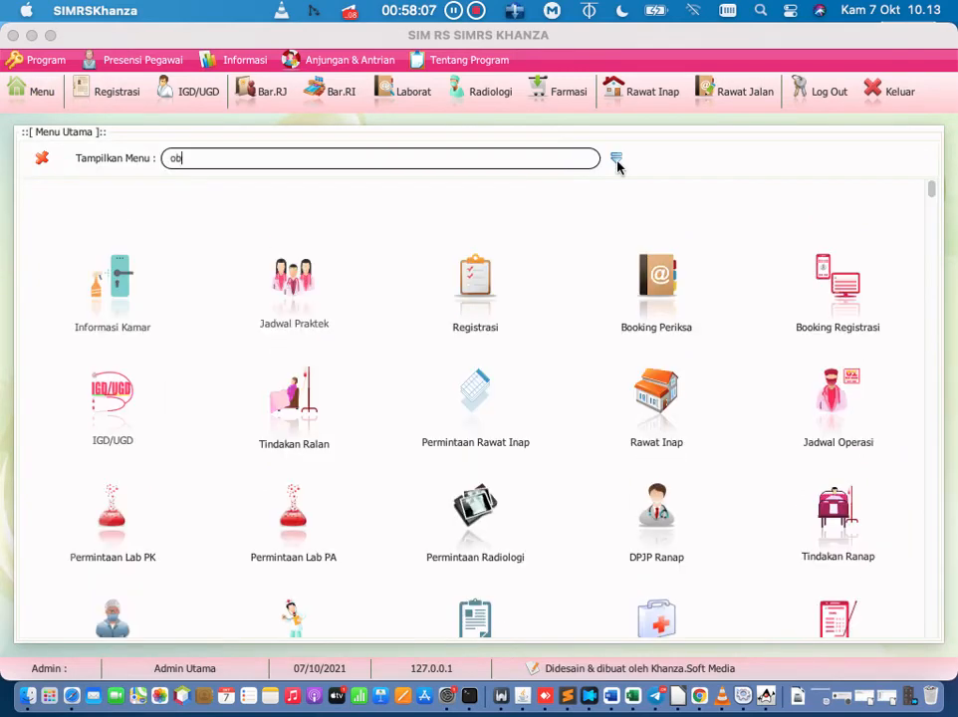
{"action": "type", "text": "at per dok"}
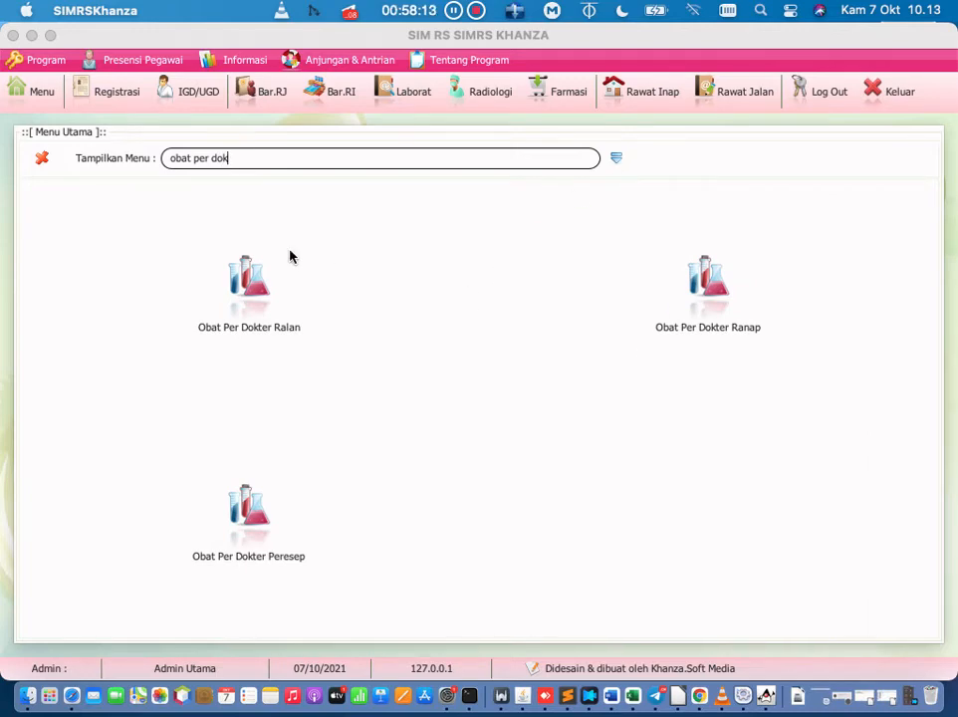
{"action": "left_click", "coordinate": [249, 281]}
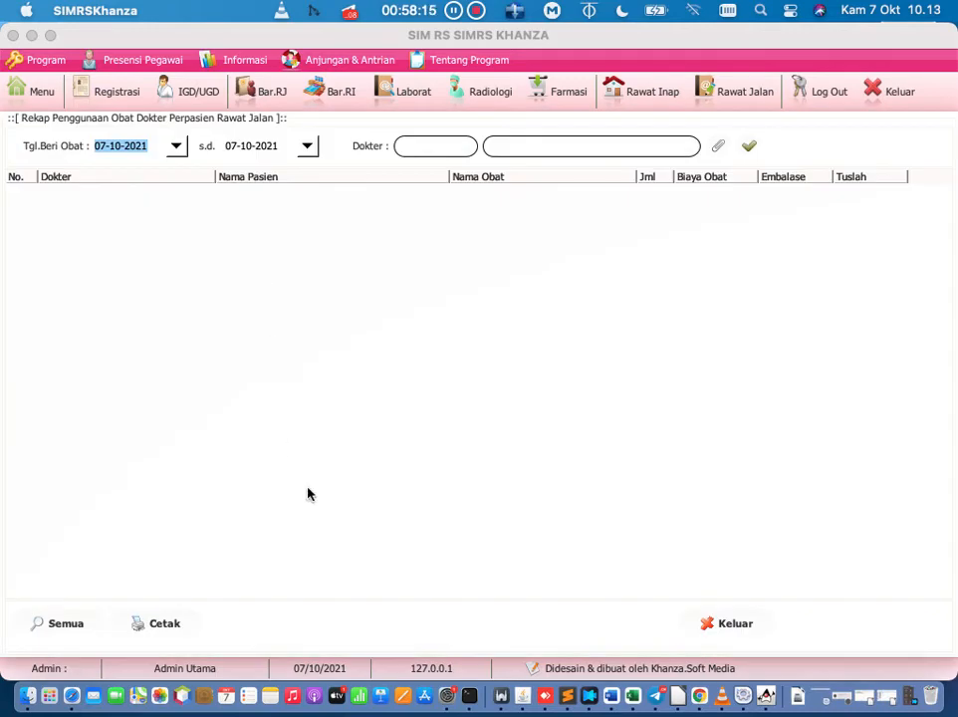
- List the outpatient medicine usage per doctor with the start date set to 01-10-2021
{"action": "left_click", "coordinate": [175, 145]}
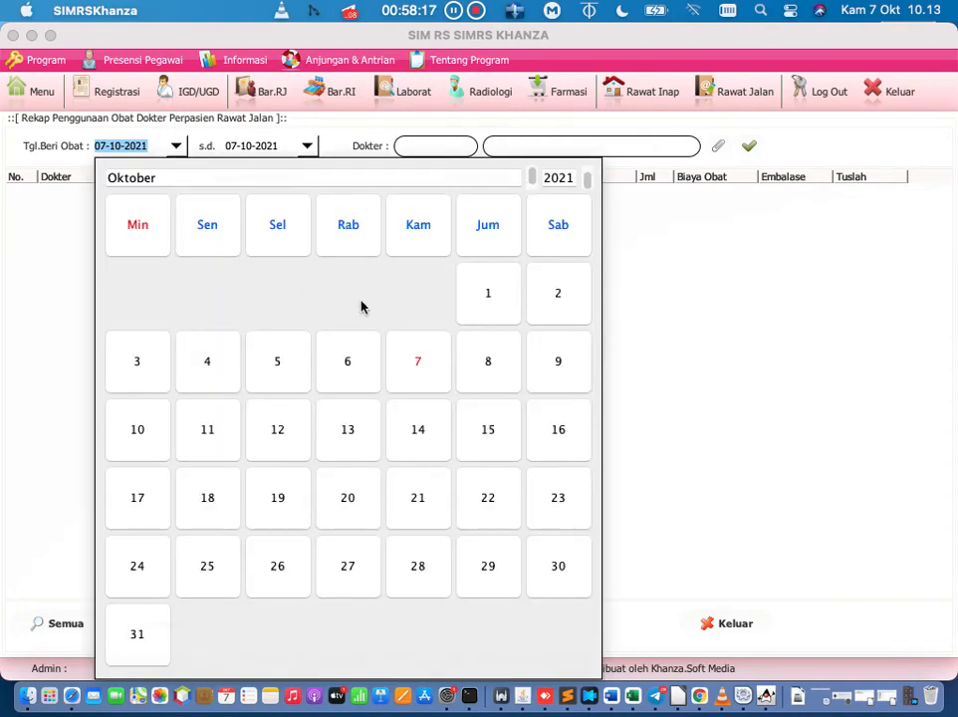
{"action": "left_click", "coordinate": [485, 294]}
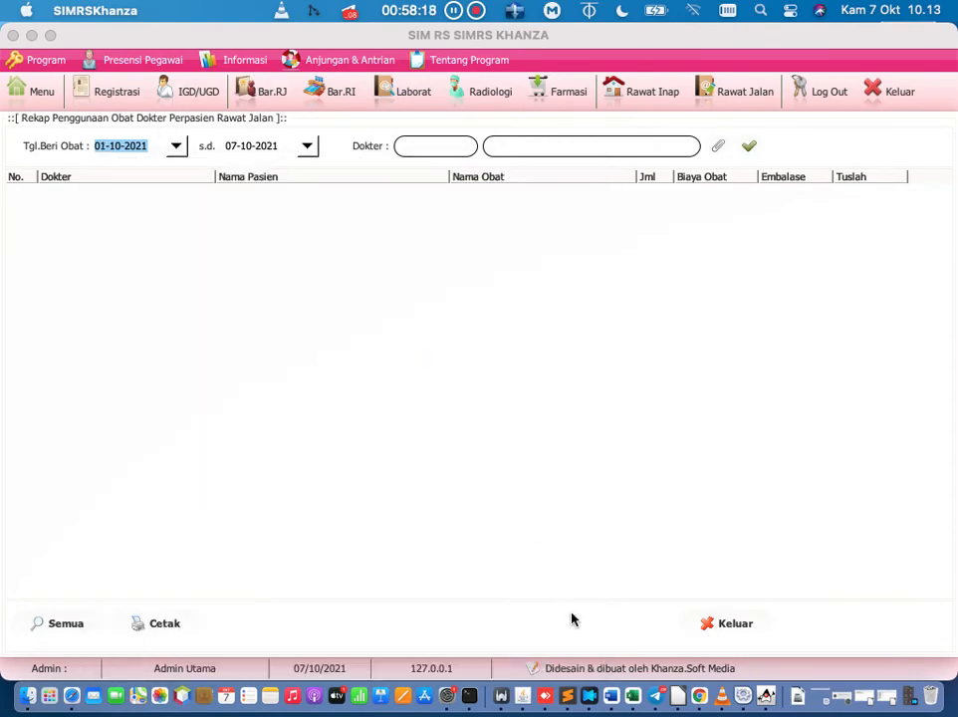
{"action": "left_click", "coordinate": [749, 146]}
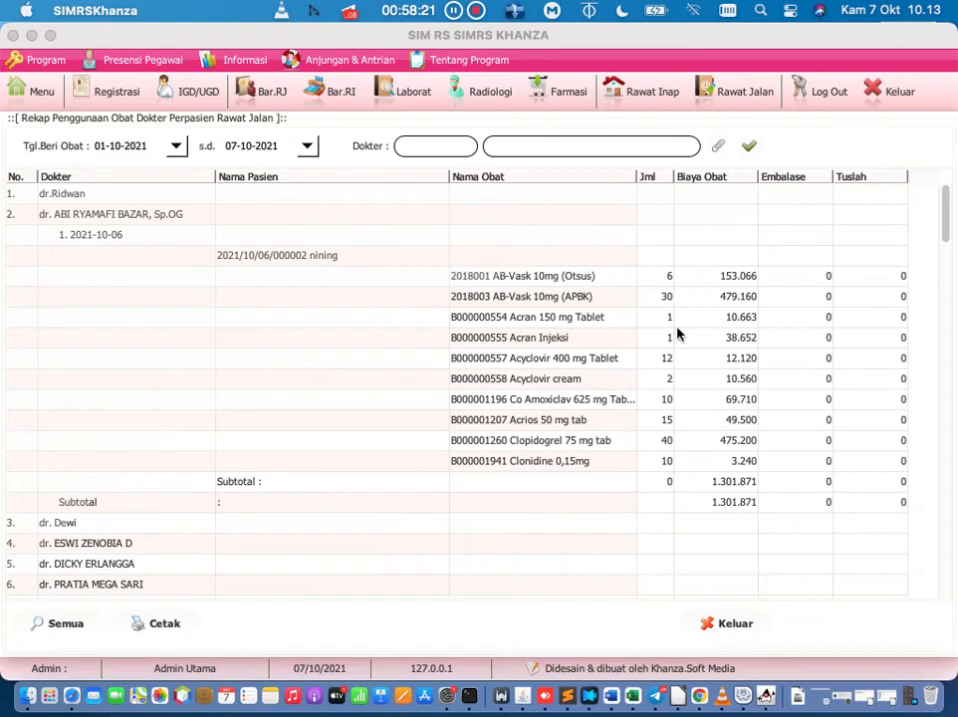
{"action": "scroll", "coordinate": [677, 334], "scroll_direction": "down", "scroll_amount": 1}
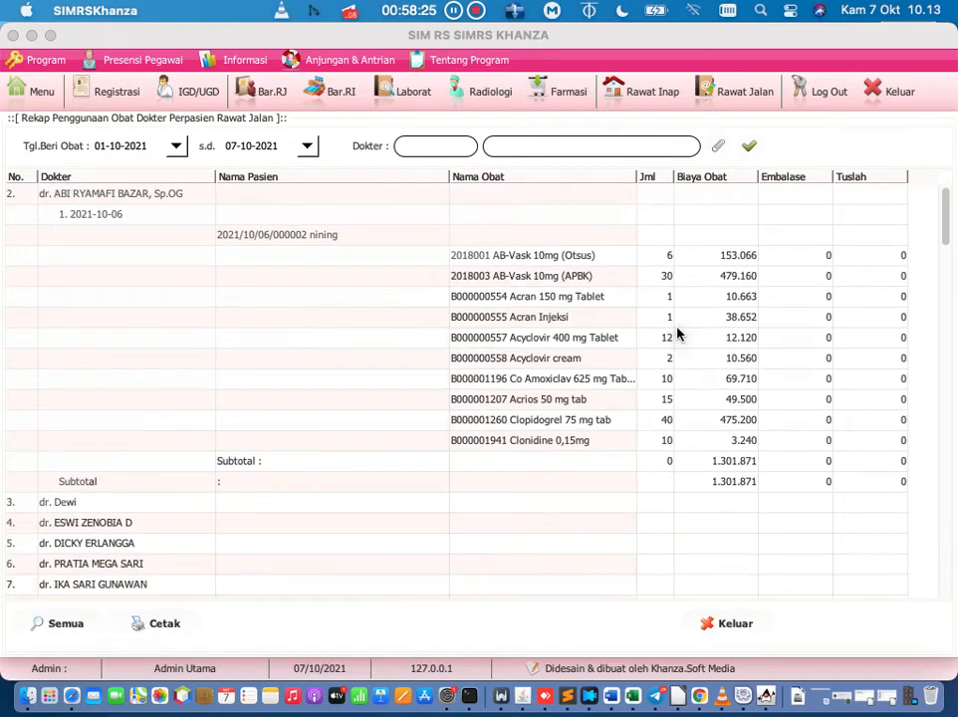
- Switch to Excel and examine the IGD and Poli sections of the Lap Keu sheet
{"action": "left_click", "coordinate": [632, 694]}
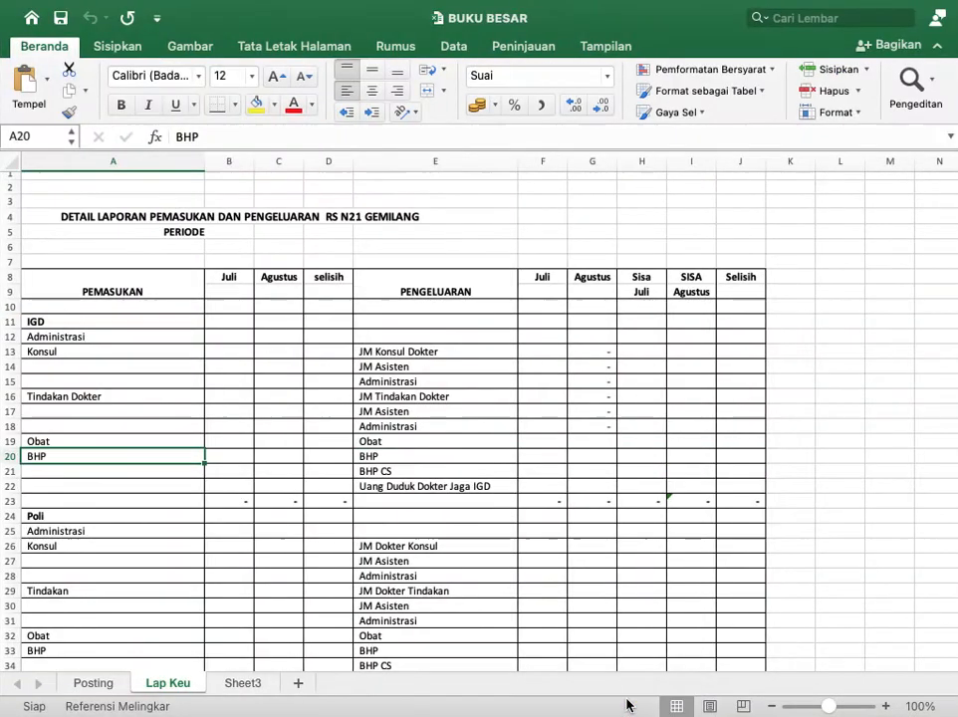
{"action": "scroll", "coordinate": [415, 454], "scroll_direction": "down", "scroll_amount": 3}
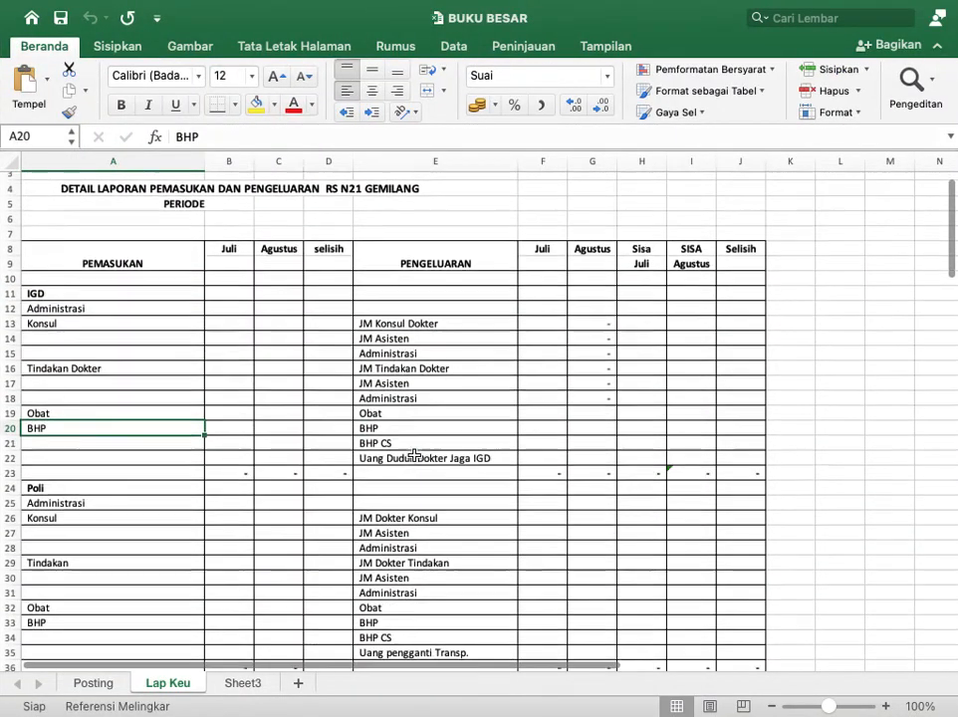
{"action": "scroll", "coordinate": [132, 500], "scroll_direction": "up", "scroll_amount": 2}
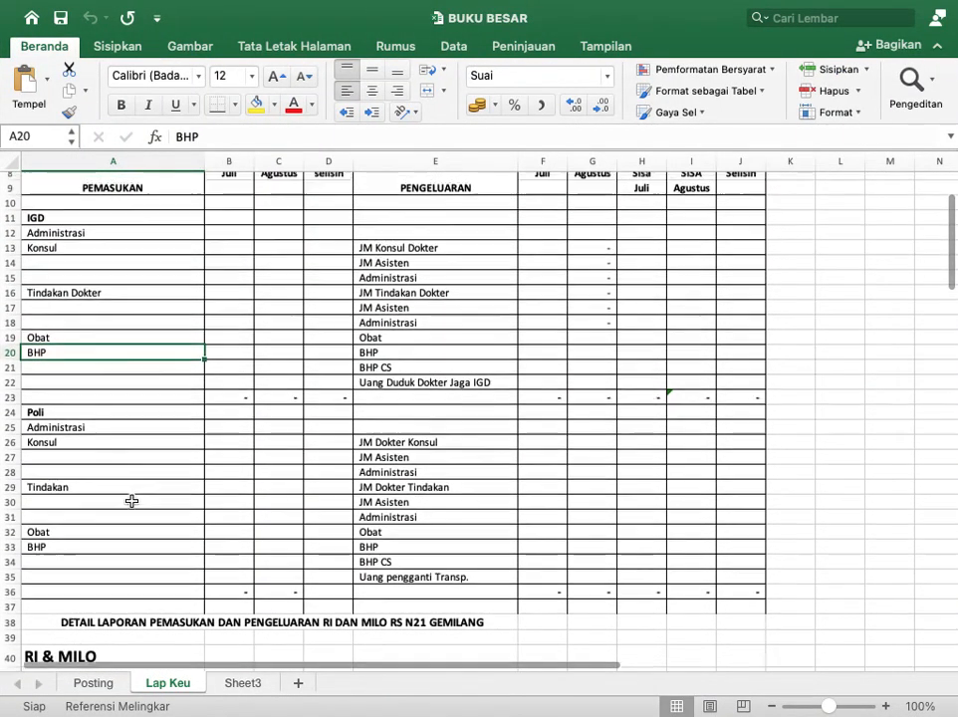
{"action": "scroll", "coordinate": [131, 500], "scroll_direction": "down", "scroll_amount": 2}
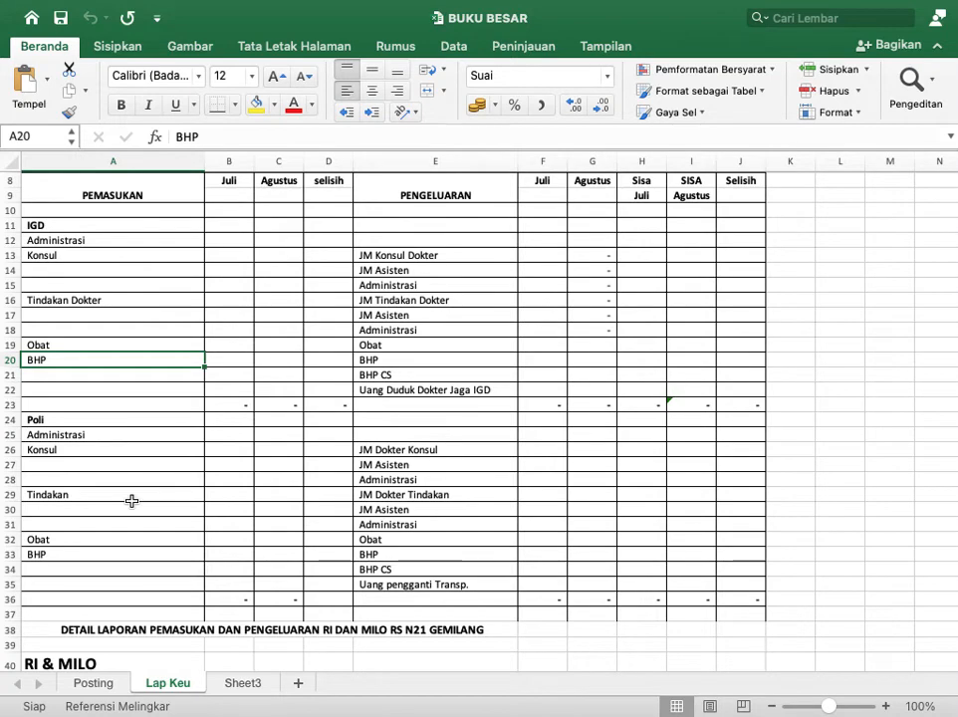
{"action": "scroll", "coordinate": [131, 501], "scroll_direction": "down", "scroll_amount": 2}
{"action": "scroll", "coordinate": [131, 501], "scroll_direction": "up", "scroll_amount": 2}
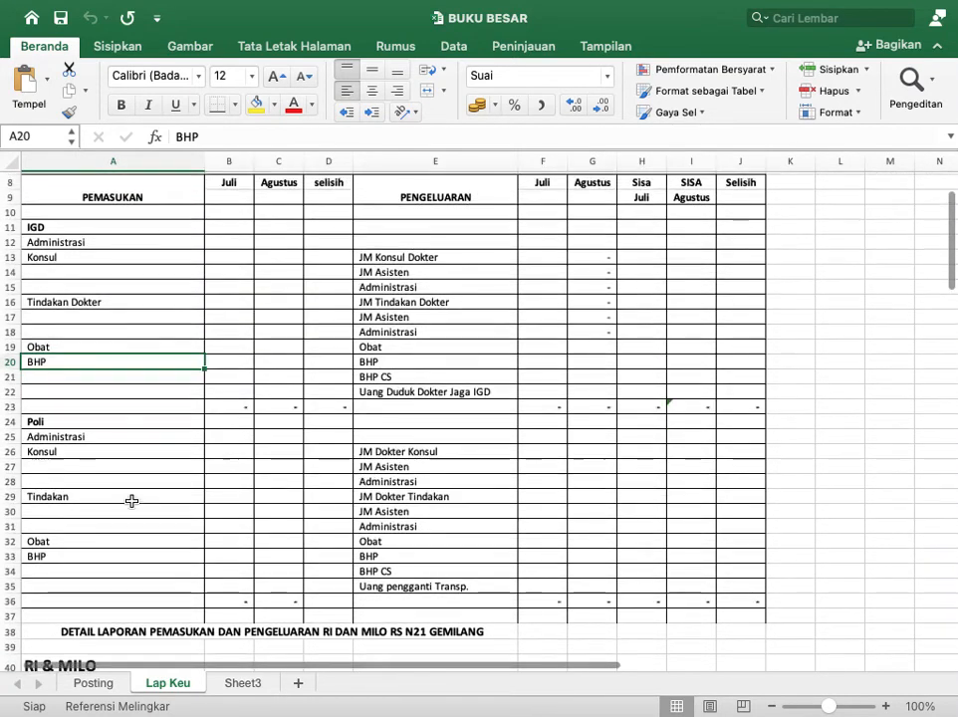
- Check the IGD expense items in the PENGELUARAN column, from JM Konsul Dokter to Uang Duduk Dokter Jaga IGD
{"action": "left_click", "coordinate": [419, 266]}
{"action": "left_click", "coordinate": [419, 280]}
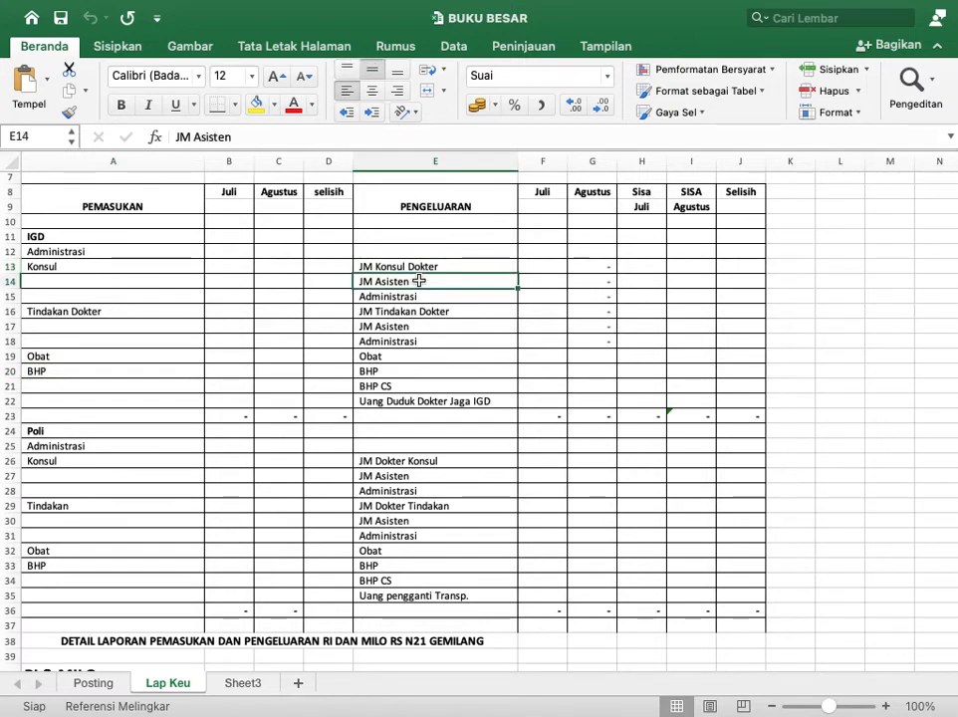
{"action": "left_click", "coordinate": [432, 266]}
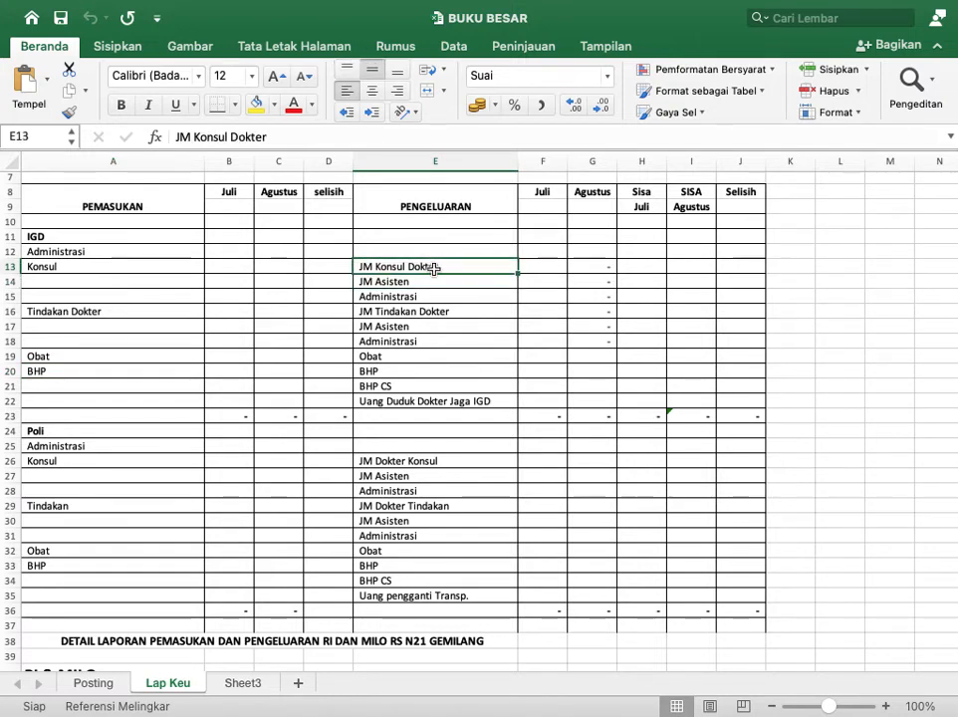
{"action": "left_click", "coordinate": [433, 294]}
{"action": "left_click", "coordinate": [430, 311]}
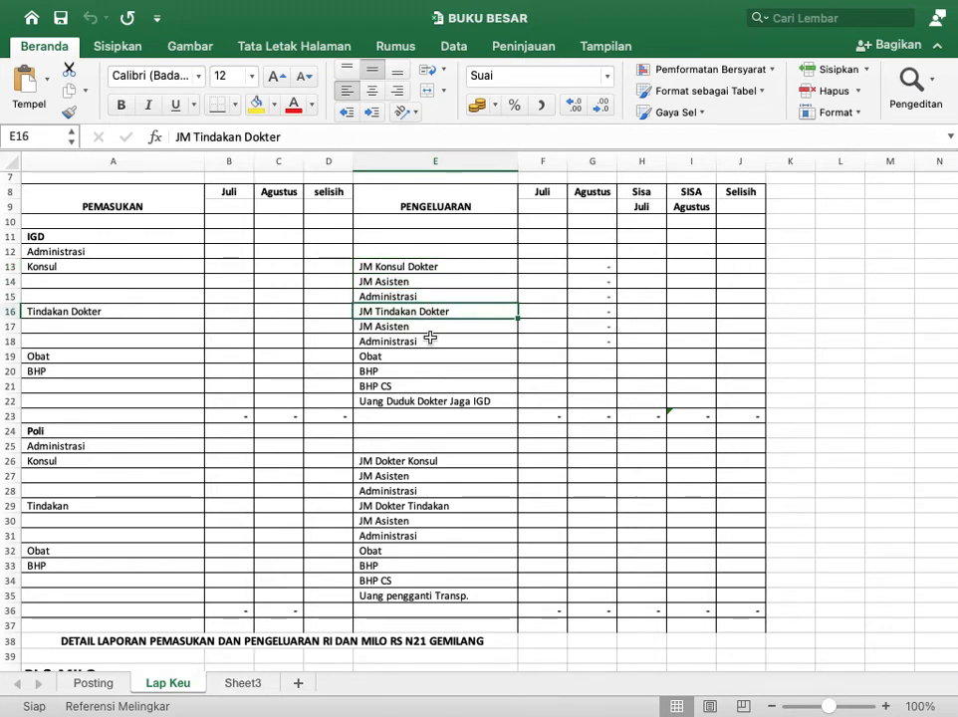
{"action": "left_click", "coordinate": [430, 339]}
{"action": "left_click", "coordinate": [430, 372]}
{"action": "left_click", "coordinate": [433, 414]}
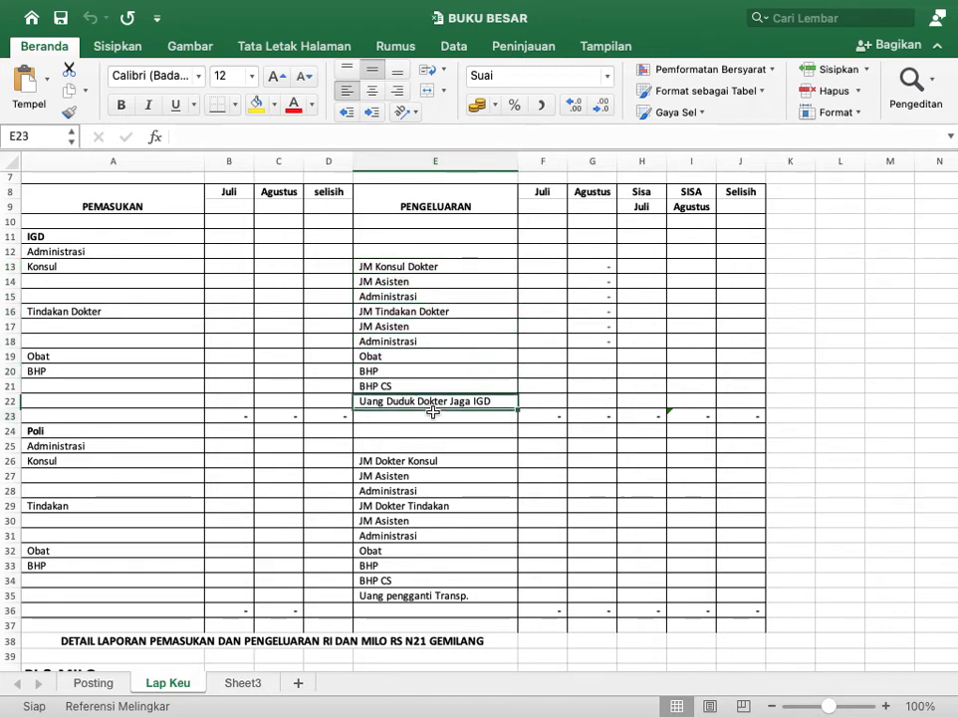
{"action": "left_click", "coordinate": [436, 399]}
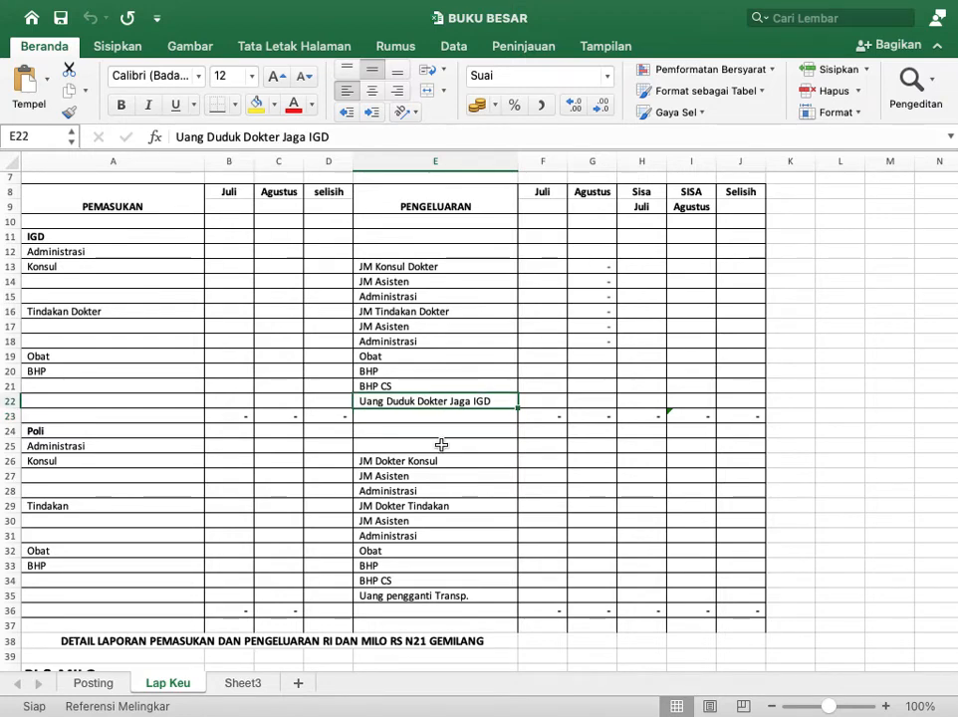
{"action": "scroll", "coordinate": [440, 430], "scroll_direction": "down", "scroll_amount": 3}
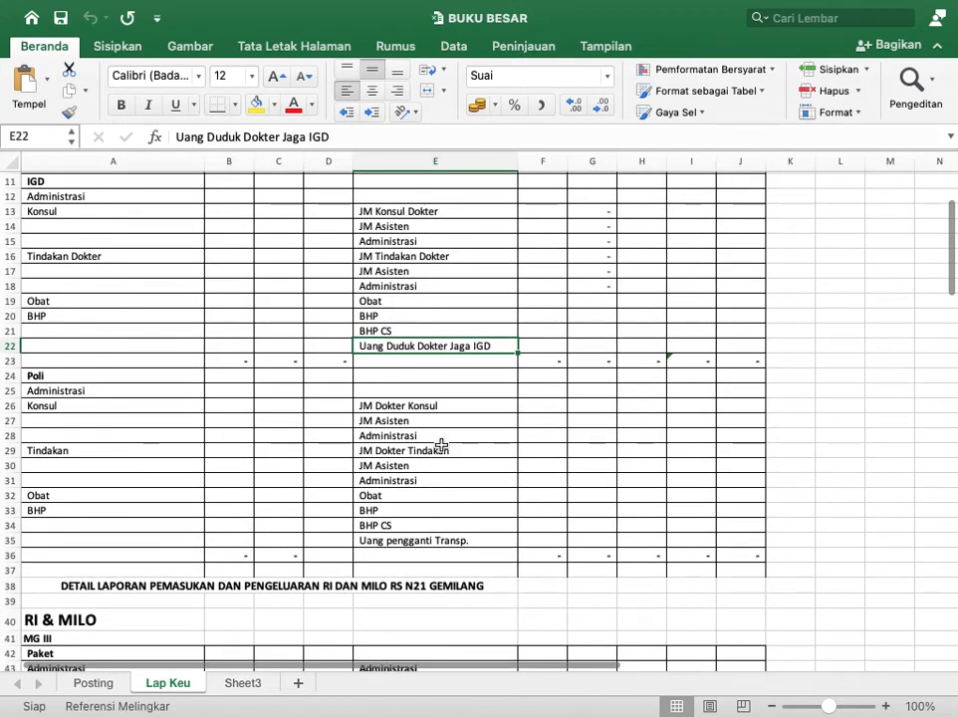
- Examine the RI & MILO package items in the Lap Keu sheet, from Administrasi through Porsi makan pasien
{"action": "scroll", "coordinate": [441, 445], "scroll_direction": "down", "scroll_amount": 1}
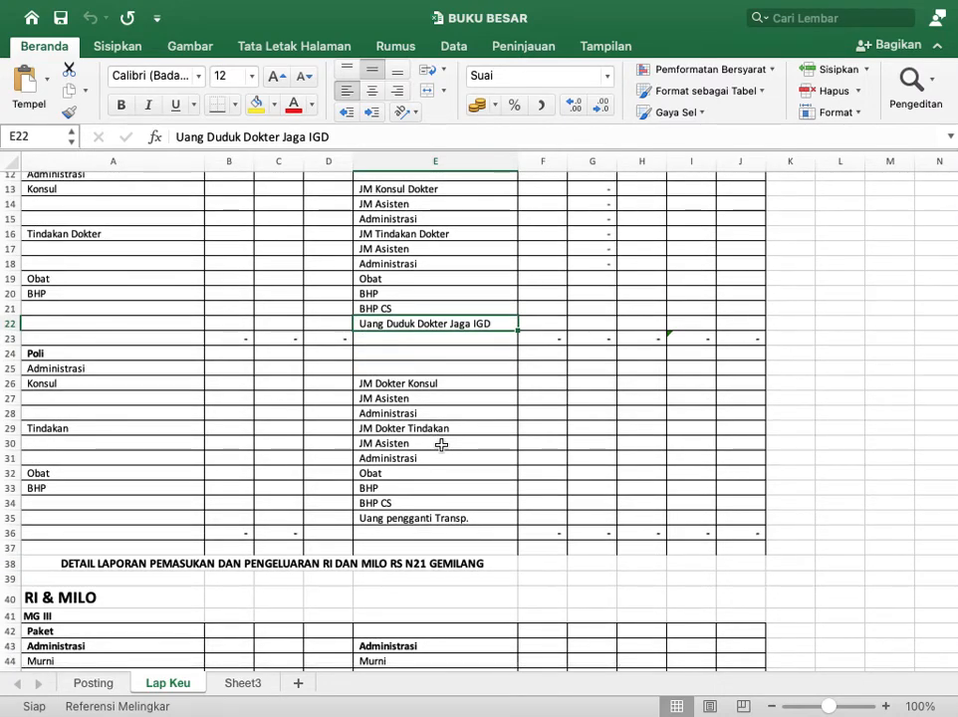
{"action": "scroll", "coordinate": [441, 445], "scroll_direction": "down", "scroll_amount": 5}
{"action": "scroll", "coordinate": [441, 445], "scroll_direction": "down", "scroll_amount": 9}
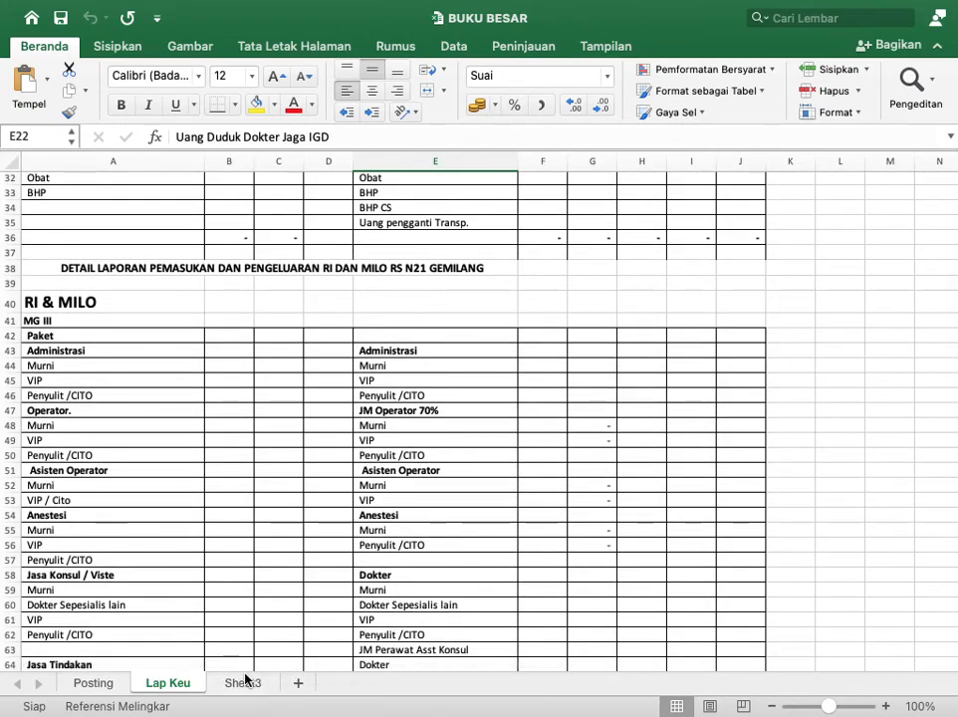
{"action": "scroll", "coordinate": [229, 557], "scroll_direction": "down", "scroll_amount": 3}
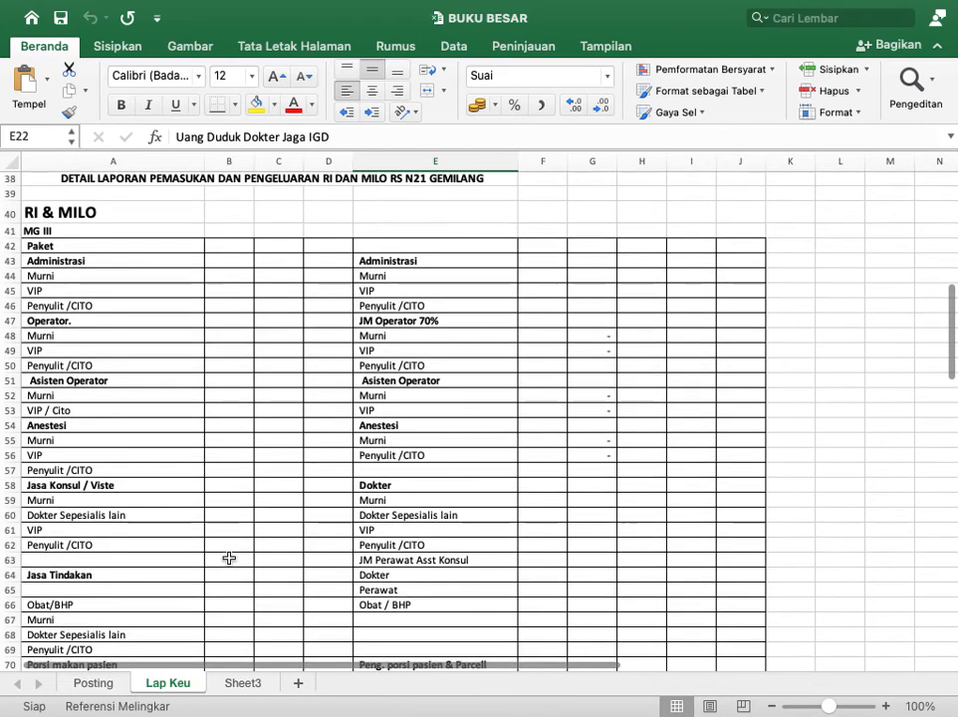
{"action": "scroll", "coordinate": [229, 557], "scroll_direction": "down", "scroll_amount": 2}
{"action": "scroll", "coordinate": [229, 558], "scroll_direction": "down", "scroll_amount": 1}
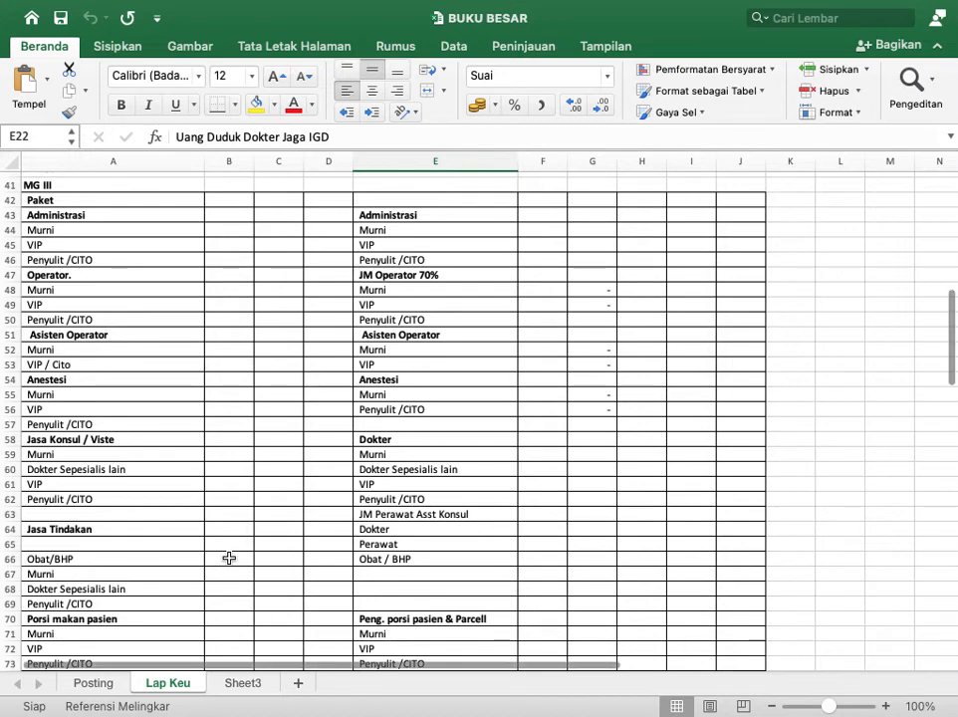
{"action": "scroll", "coordinate": [229, 557], "scroll_direction": "up", "scroll_amount": 2}
{"action": "scroll", "coordinate": [228, 557], "scroll_direction": "up", "scroll_amount": 1}
{"action": "scroll", "coordinate": [229, 557], "scroll_direction": "down", "scroll_amount": 1}
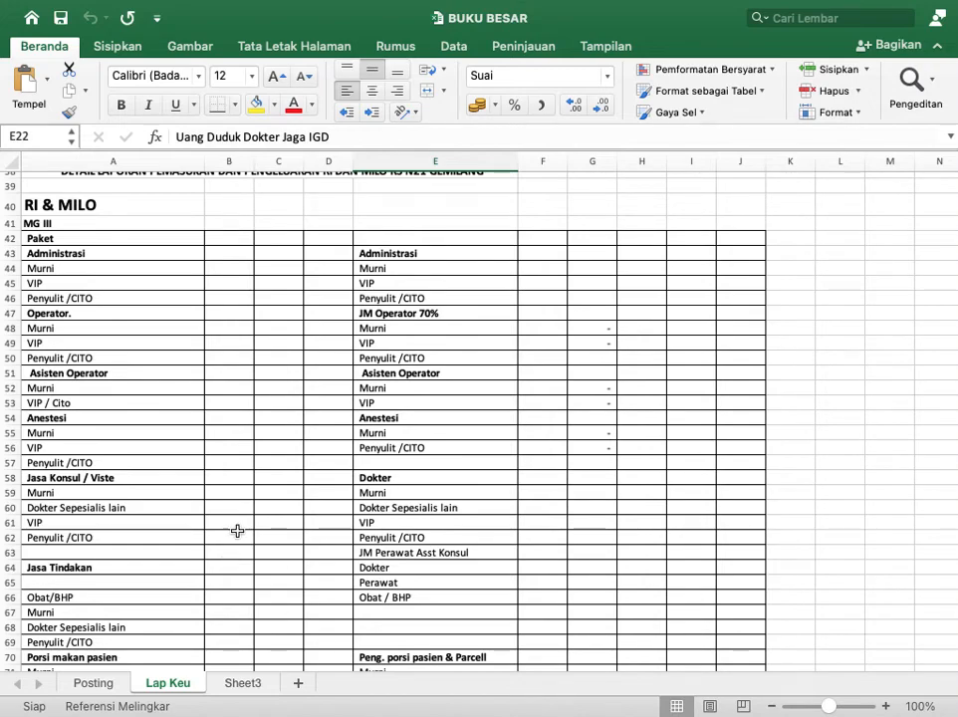
- Review the remaining Lap Keu sections, including Non Paket, Rontgen and LAIN LAIN, down to the TOTAL PENGELUARAN and SHU rows
{"action": "scroll", "coordinate": [237, 531], "scroll_direction": "down", "scroll_amount": 5}
{"action": "scroll", "coordinate": [237, 531], "scroll_direction": "down", "scroll_amount": 4}
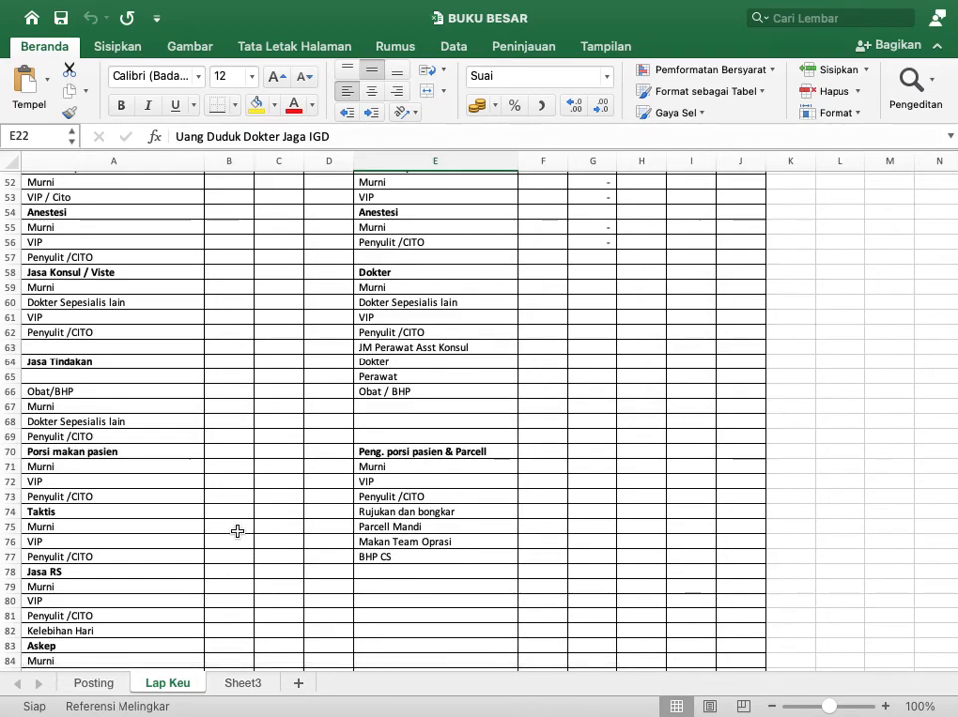
{"action": "scroll", "coordinate": [237, 530], "scroll_direction": "down", "scroll_amount": 12}
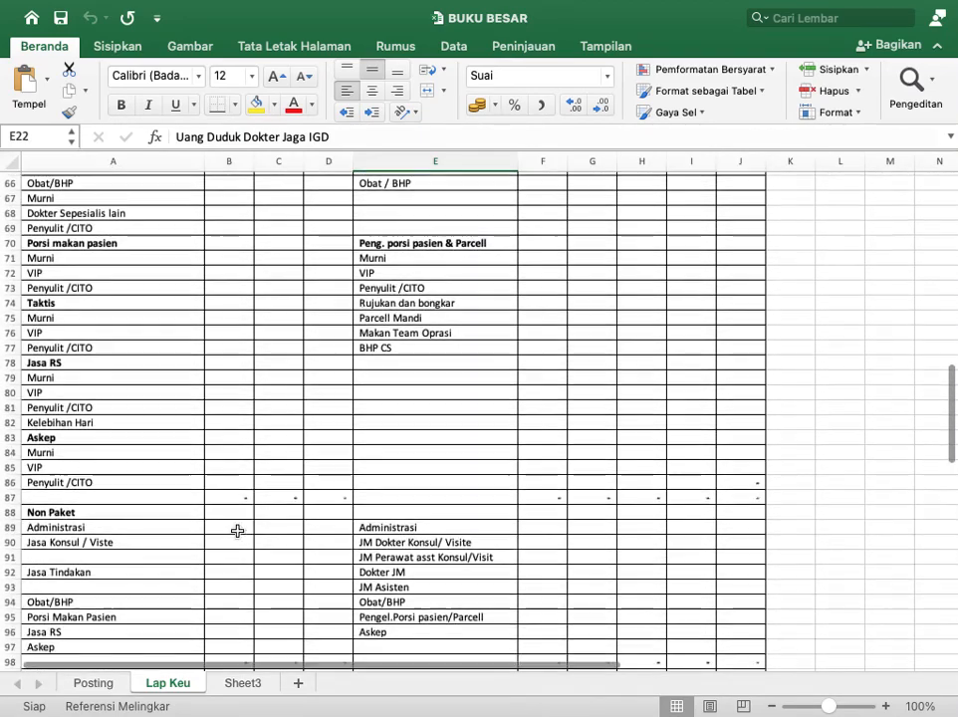
{"action": "scroll", "coordinate": [237, 530], "scroll_direction": "down", "scroll_amount": 20}
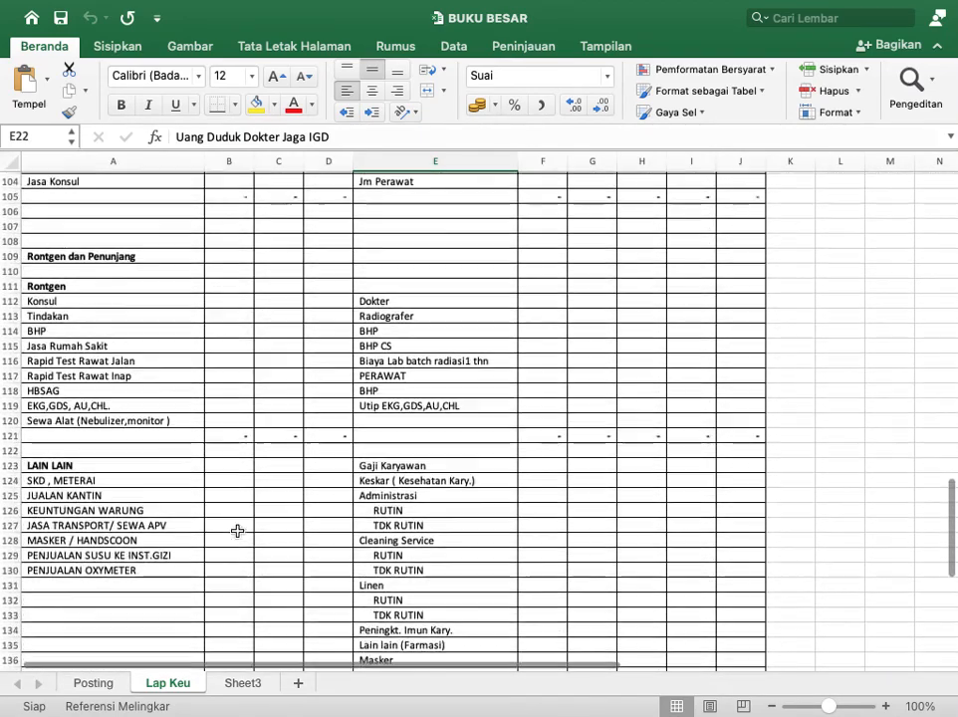
{"action": "scroll", "coordinate": [237, 530], "scroll_direction": "down", "scroll_amount": 3}
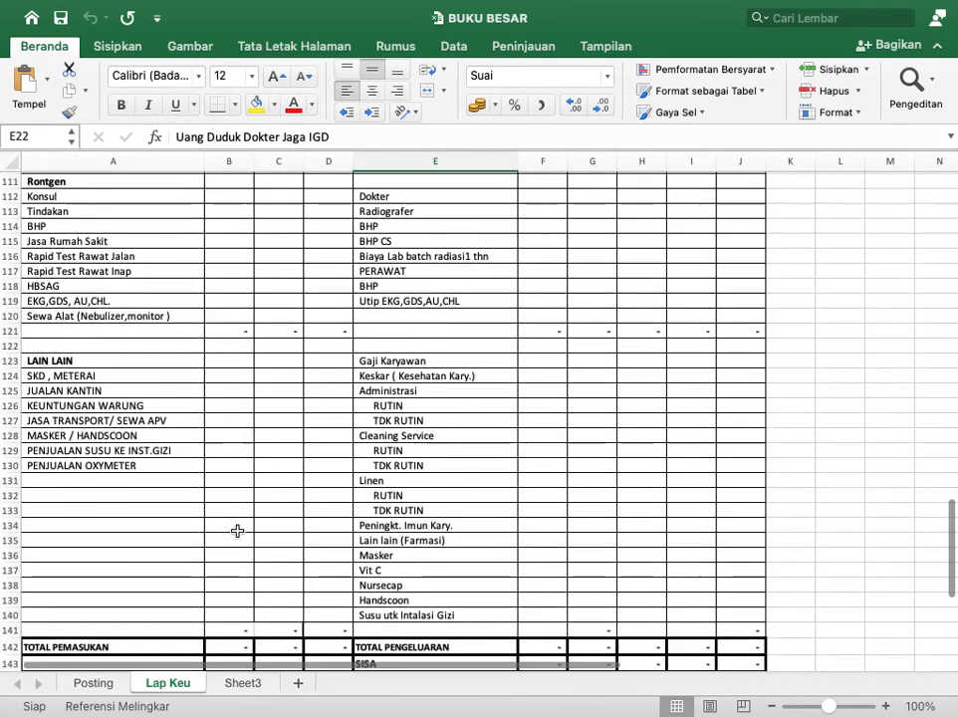
{"action": "scroll", "coordinate": [236, 530], "scroll_direction": "down", "scroll_amount": 5}
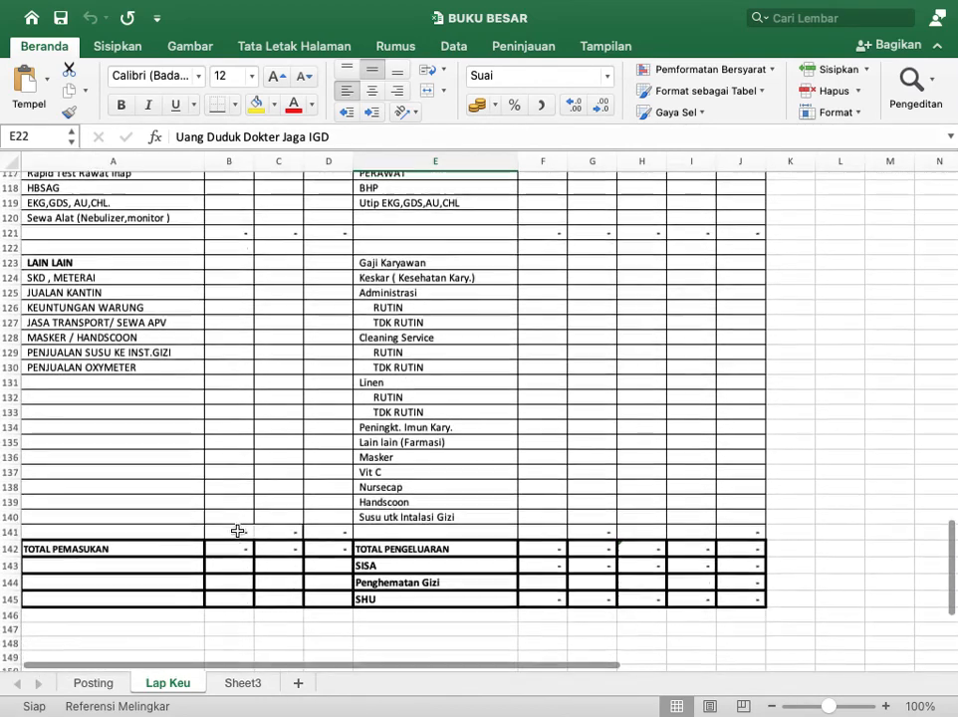
{"action": "scroll", "coordinate": [237, 531], "scroll_direction": "up", "scroll_amount": 20}
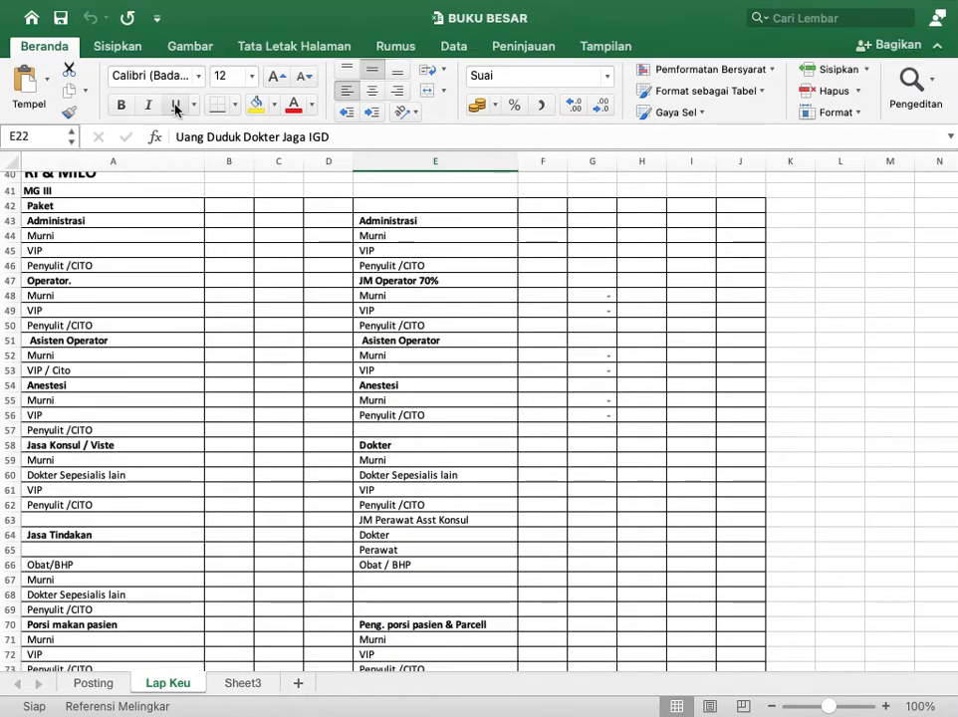
- Switch back to SIMRS Khanza, search the main menu for "jurnal" and open Jurnal Harian
{"action": "key", "text": "ctrl+Up"}
{"action": "left_click", "coordinate": [708, 205]}
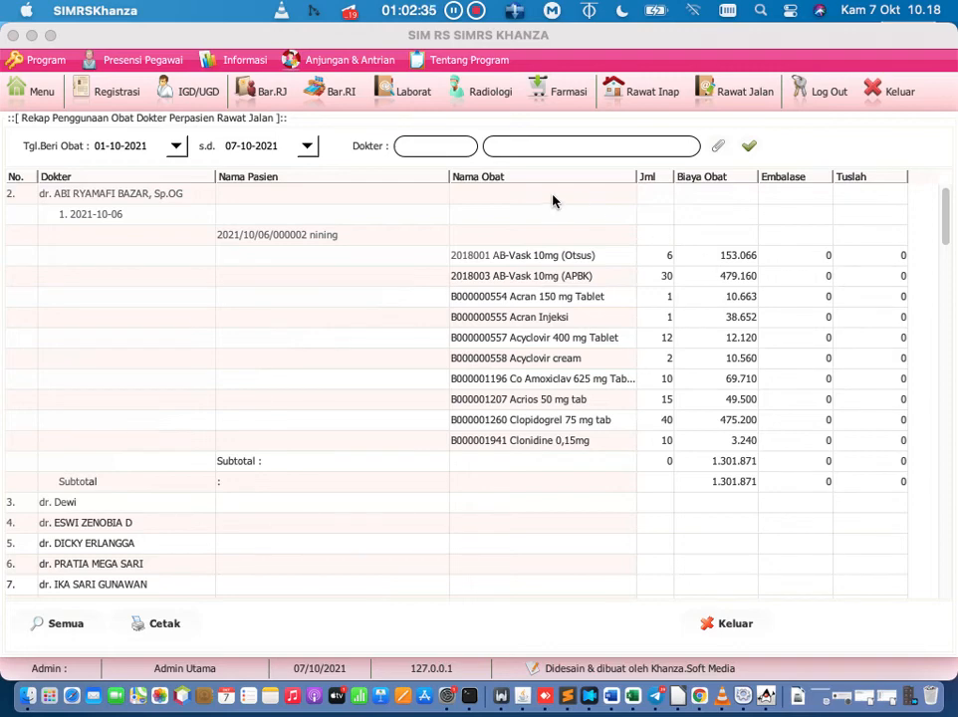
{"action": "left_click", "coordinate": [39, 91]}
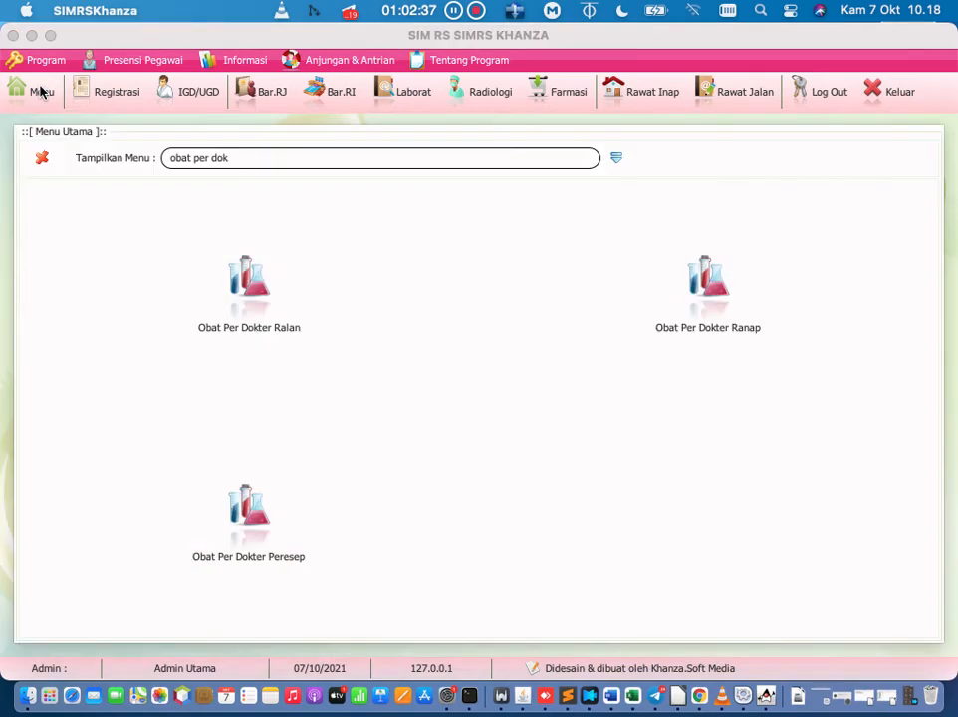
{"action": "left_click", "coordinate": [153, 133]}
{"action": "key", "text": "super+a"}
{"action": "key", "text": "BackSpace"}
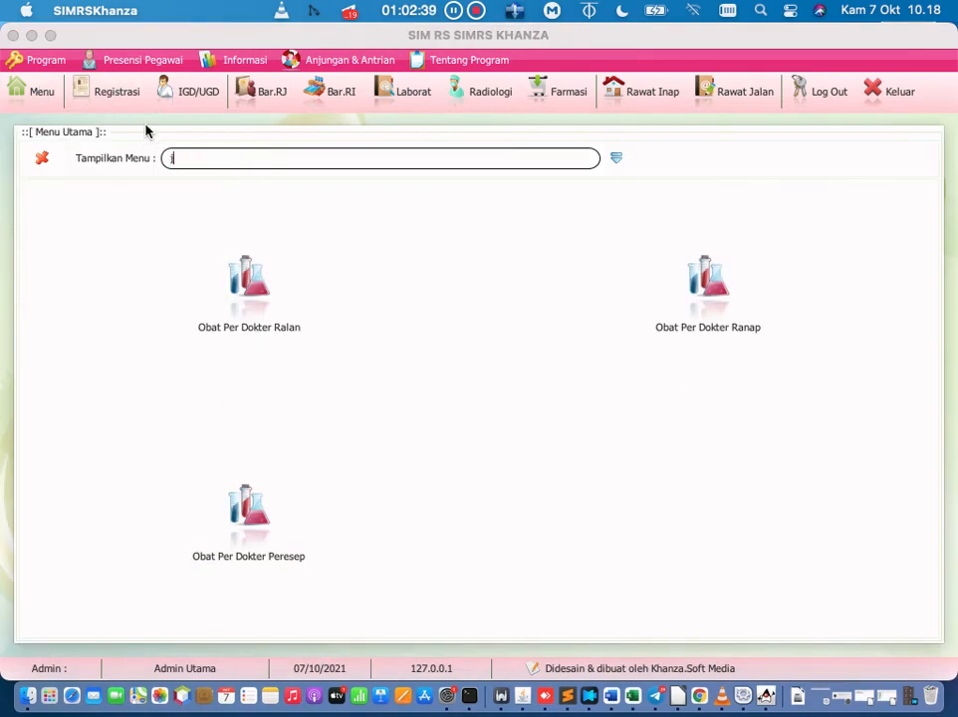
{"action": "type", "text": "jurnal"}
{"action": "left_click", "coordinate": [708, 412]}
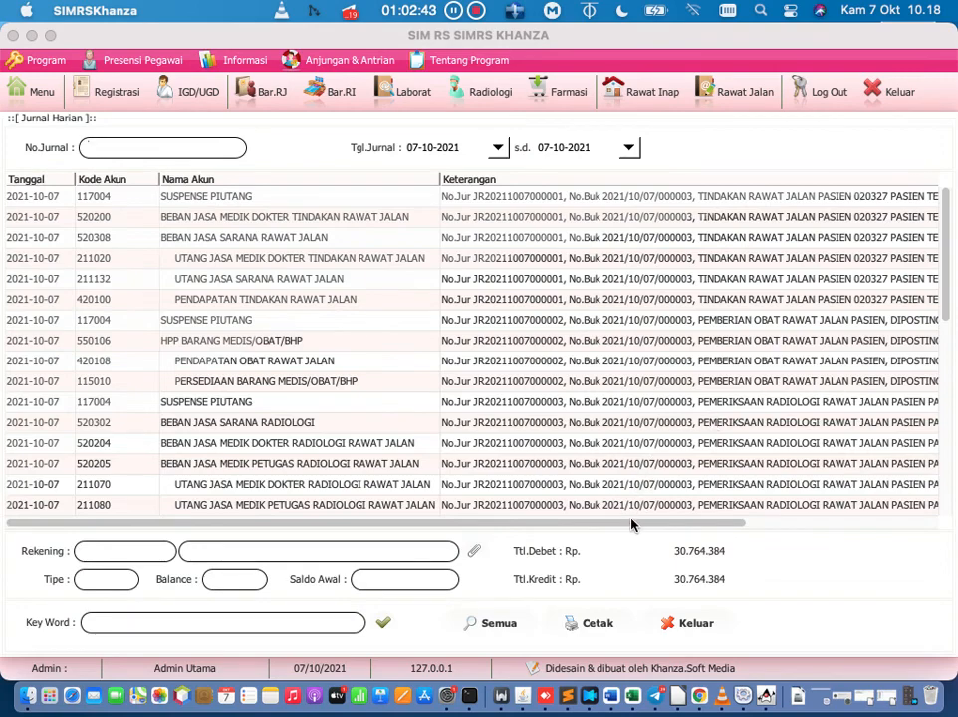
{"action": "left_click", "coordinate": [587, 627]}
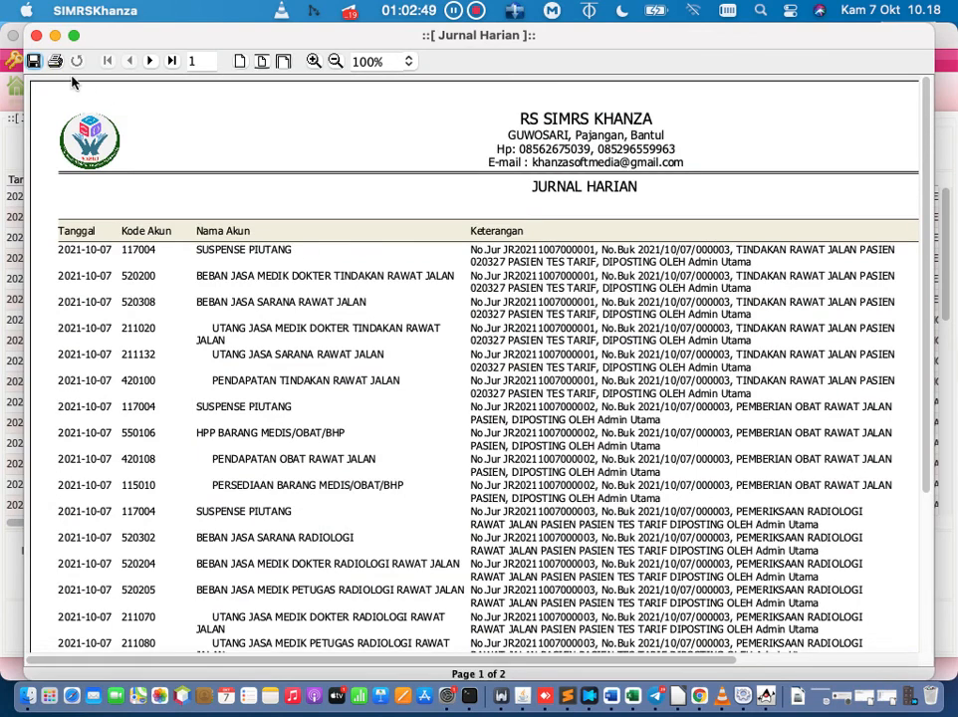
{"action": "left_click", "coordinate": [32, 61]}
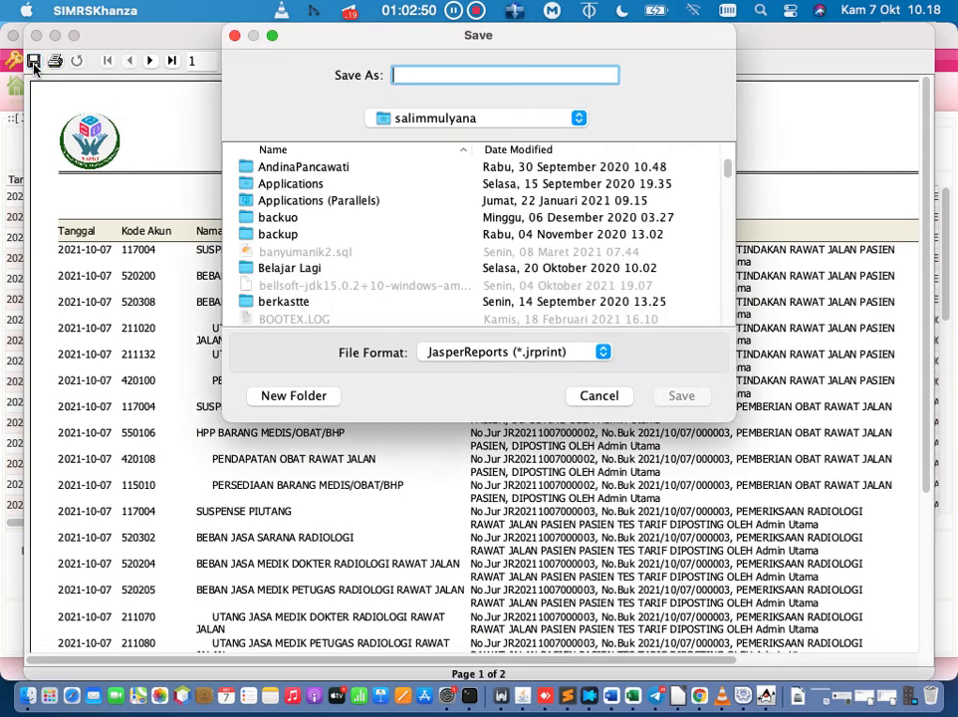
{"action": "left_click", "coordinate": [533, 354]}
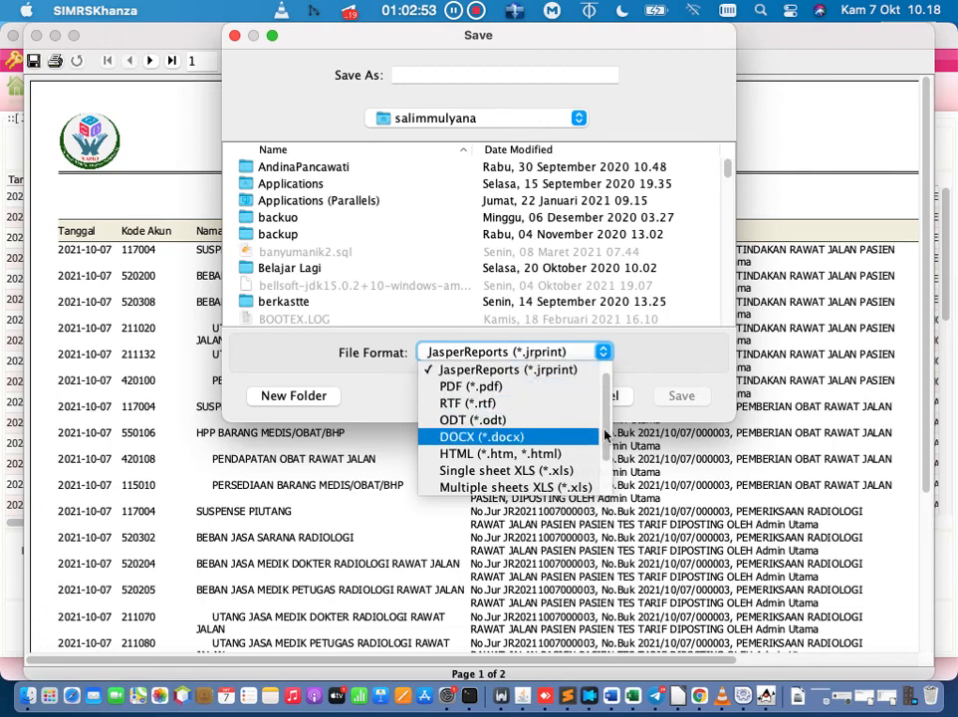
{"action": "left_click", "coordinate": [560, 474]}
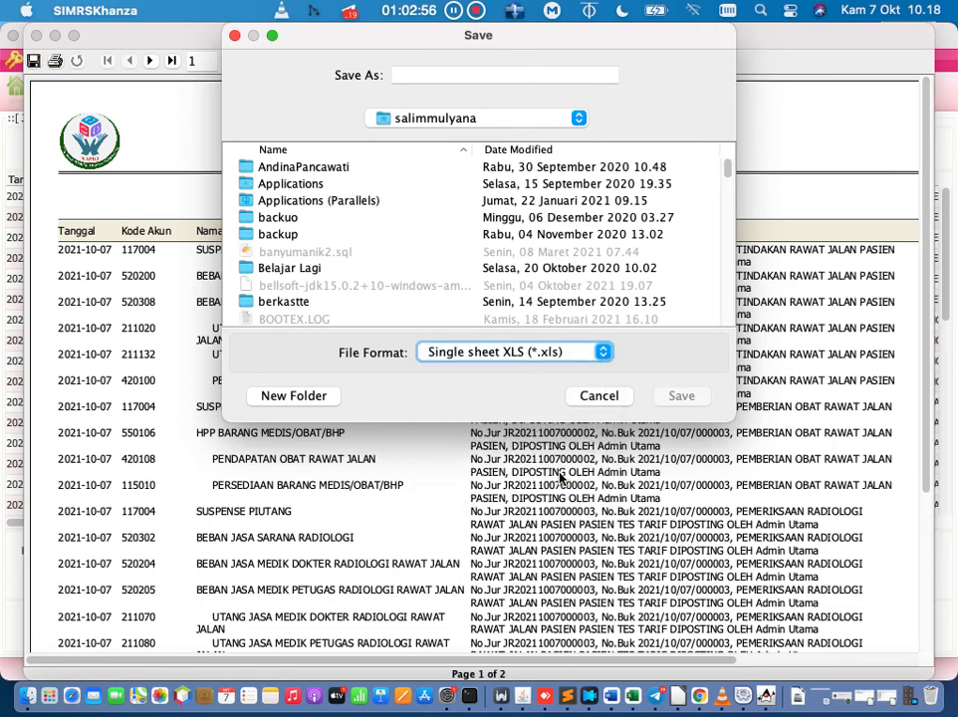
{"action": "left_click", "coordinate": [236, 36]}
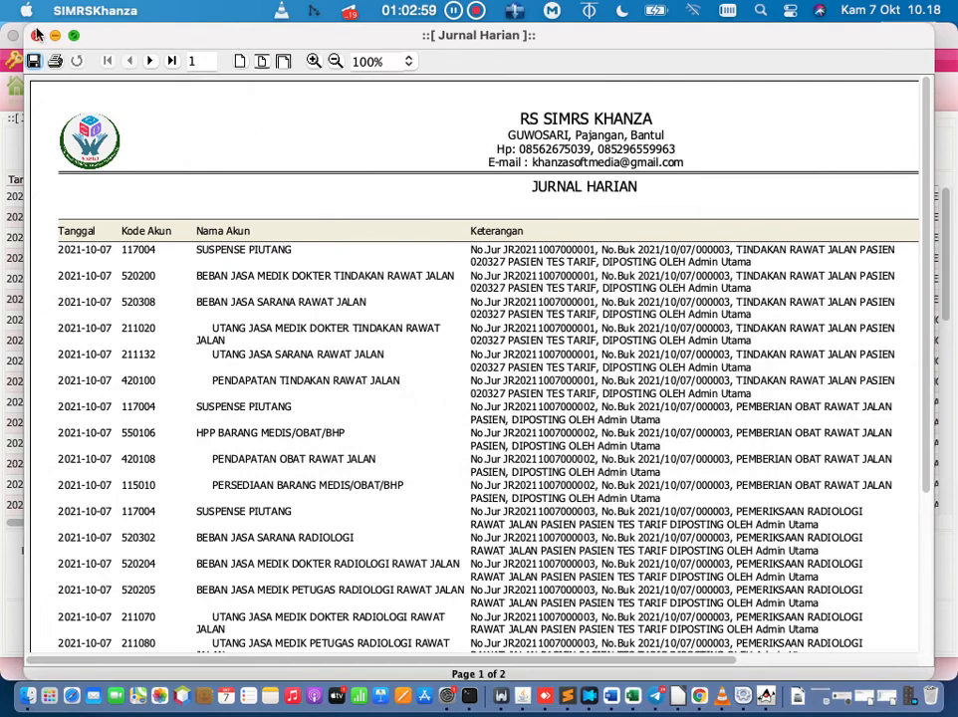
{"action": "left_click", "coordinate": [35, 35]}
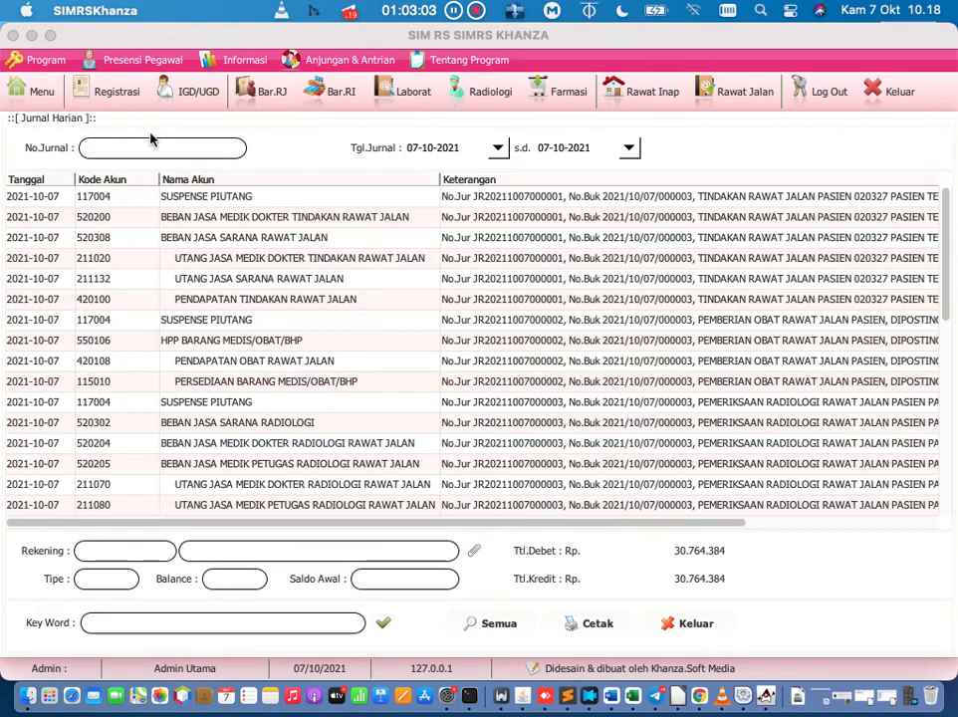
- Export the Jurnal Harian print report as a Single sheet XLS file named "jurnal" and close the report preview
{"action": "left_click", "coordinate": [593, 629]}
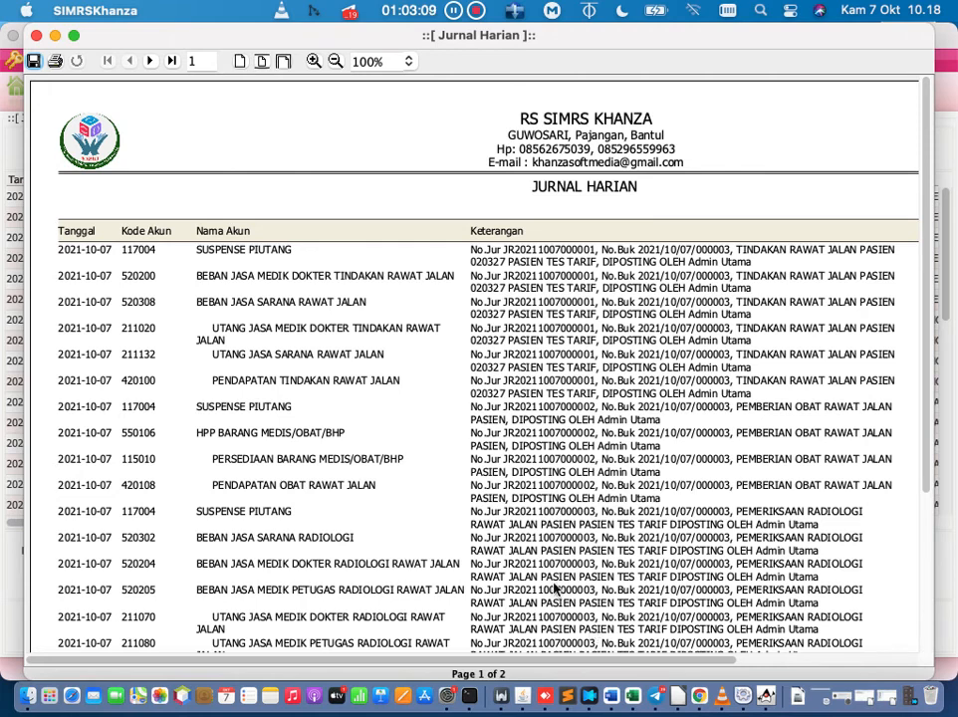
{"action": "left_click", "coordinate": [34, 62]}
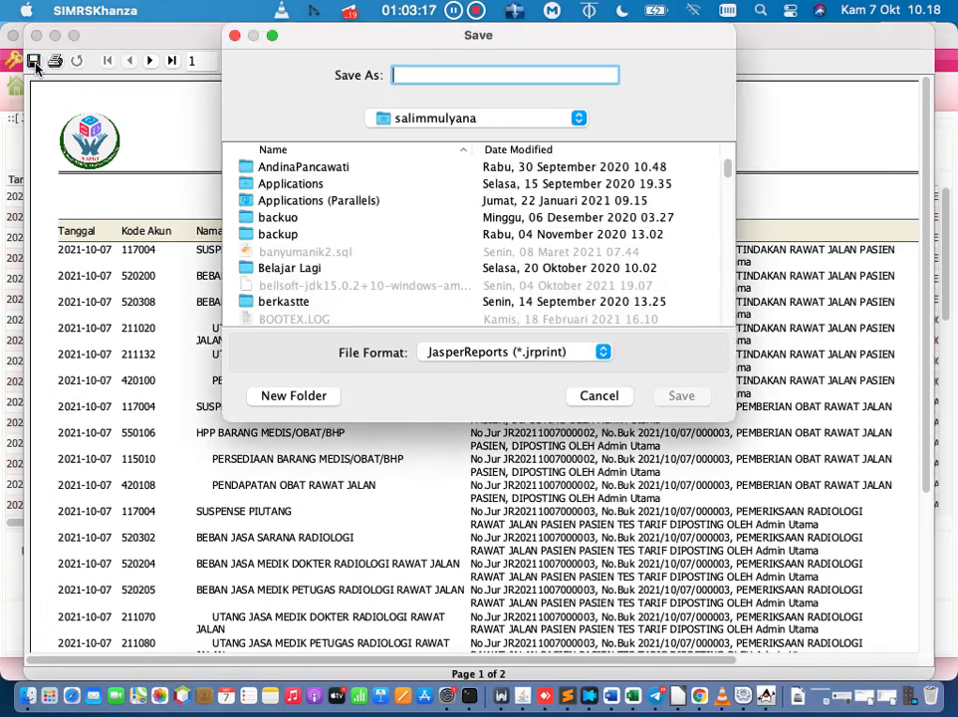
{"action": "left_click", "coordinate": [575, 352]}
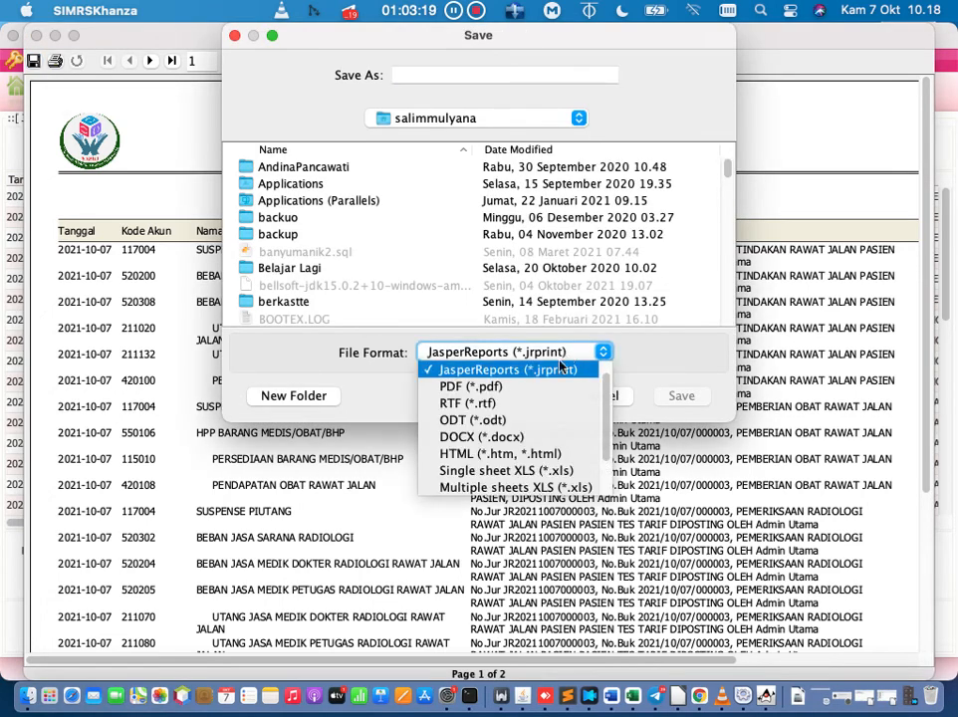
{"action": "left_click", "coordinate": [528, 471]}
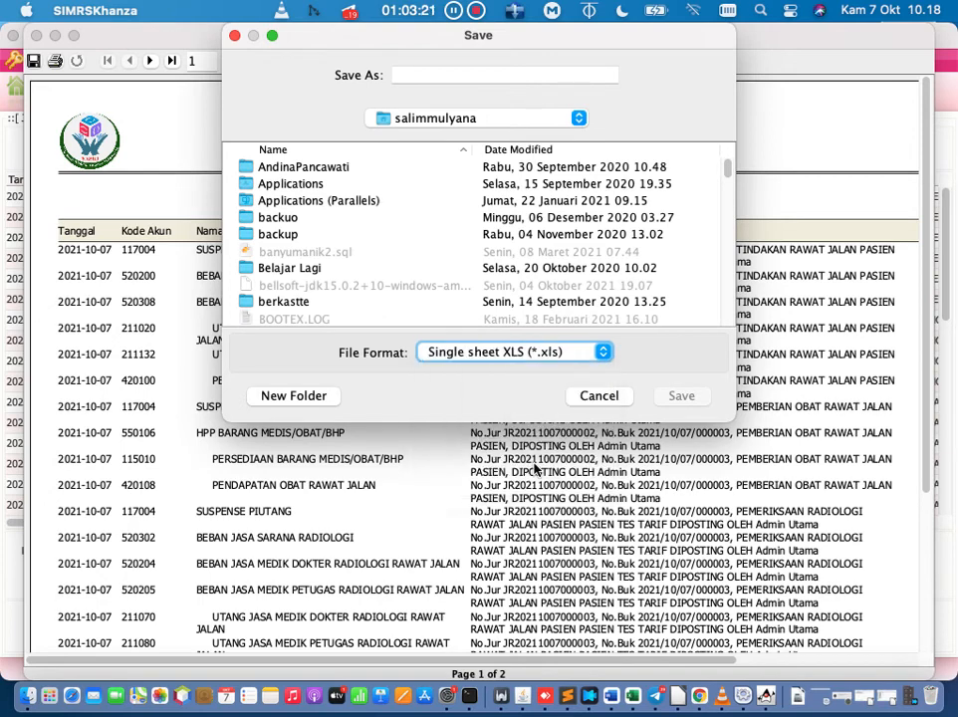
{"action": "left_click", "coordinate": [526, 80]}
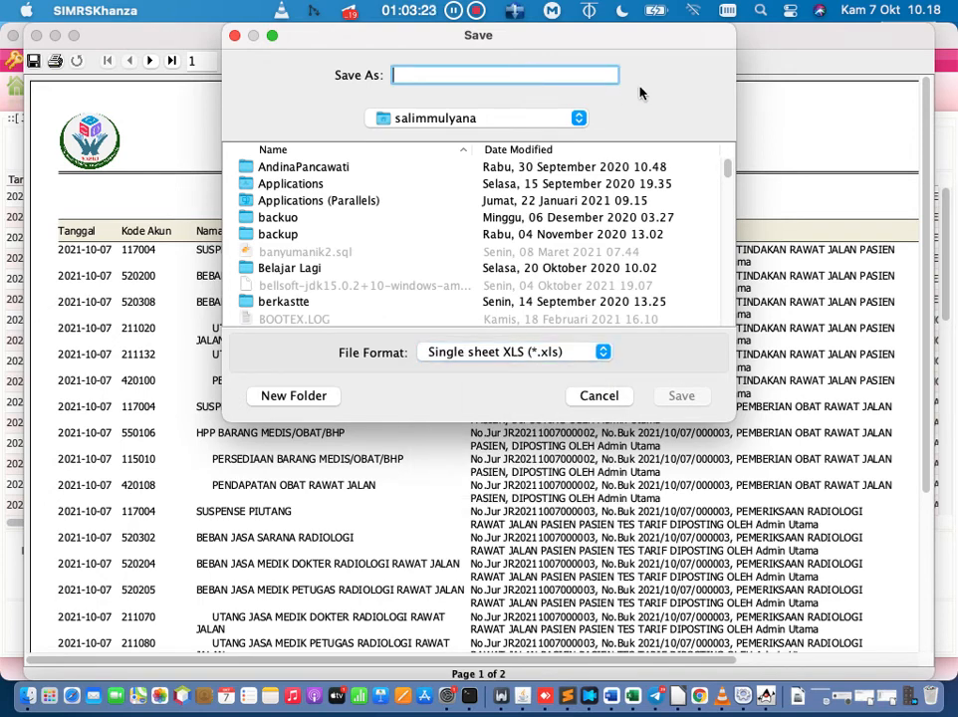
{"action": "type", "text": "jurnal"}
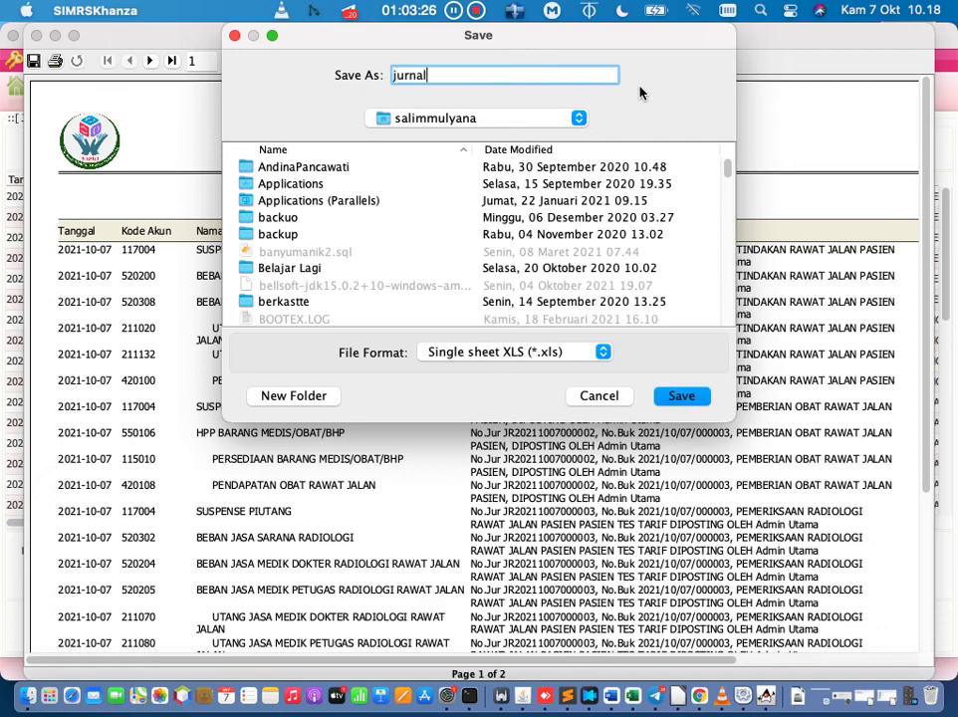
{"action": "left_click", "coordinate": [682, 395]}
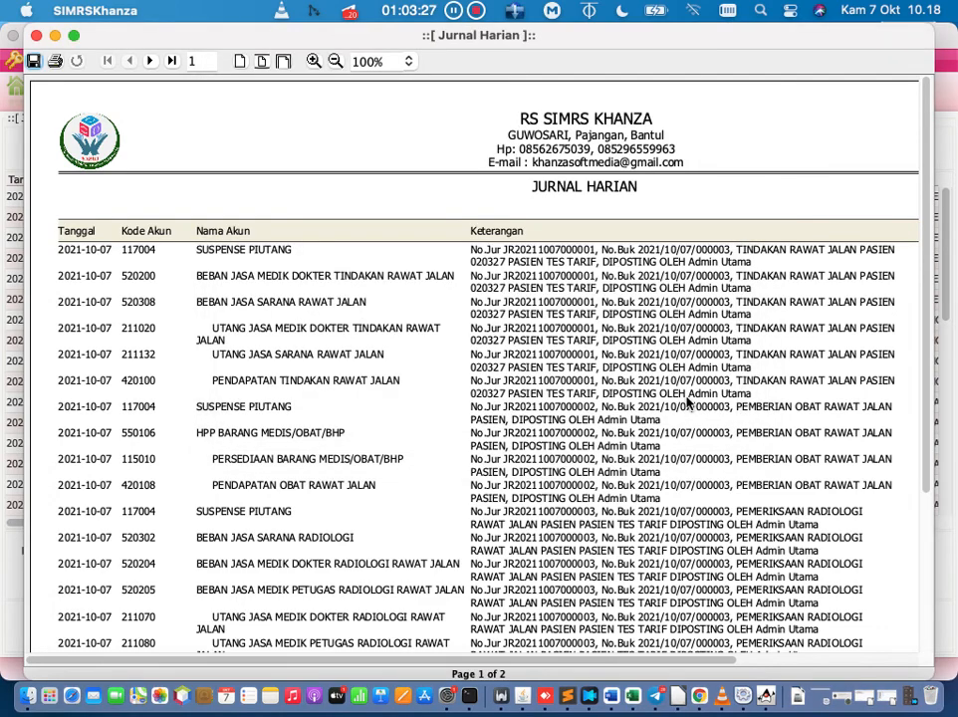
{"action": "left_click", "coordinate": [37, 36]}
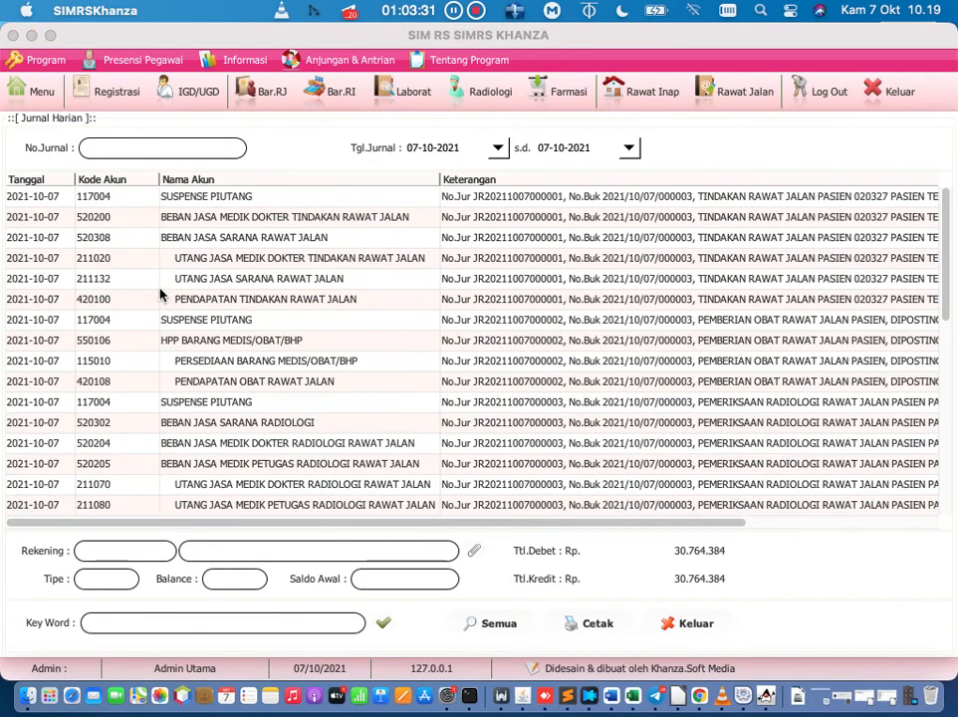
- Select the Jurnal Harian rows from the first SUSPENSE PIUTANG entry down to the last displayed UTANG BARANG MEDIS/OBAT/BHP entry
{"action": "left_click", "coordinate": [46, 203]}
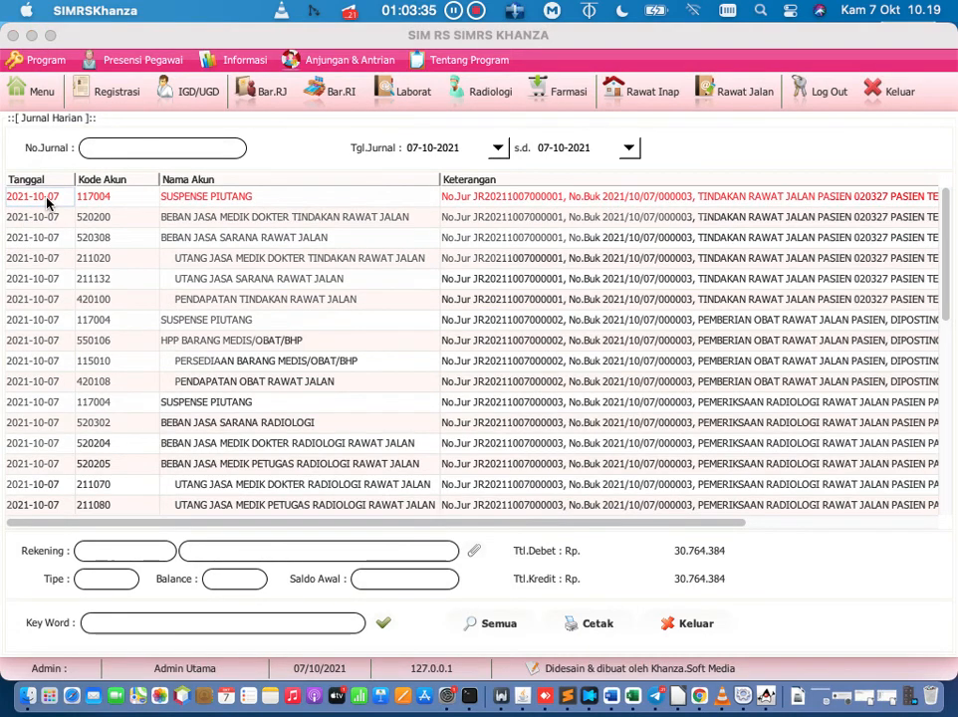
{"action": "left_click", "coordinate": [47, 203]}
{"action": "left_click_drag", "start_coordinate": [46, 199], "coordinate": [822, 643]}
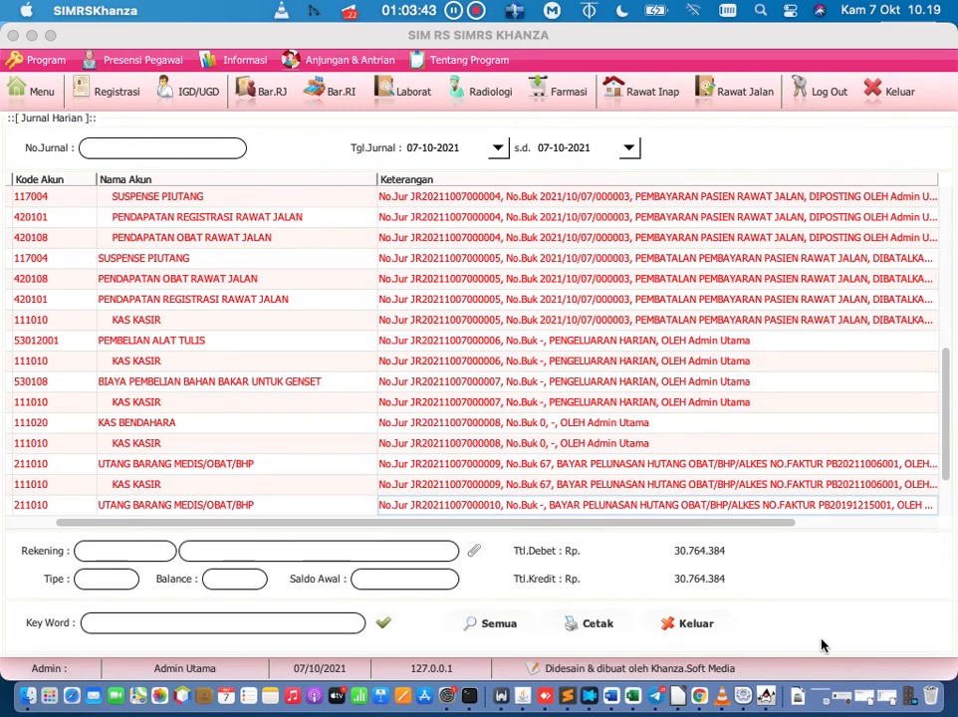
- Switch to Excel, create a new blank workbook and paste the clipboard contents starting at cell A1
{"action": "left_click", "coordinate": [632, 694]}
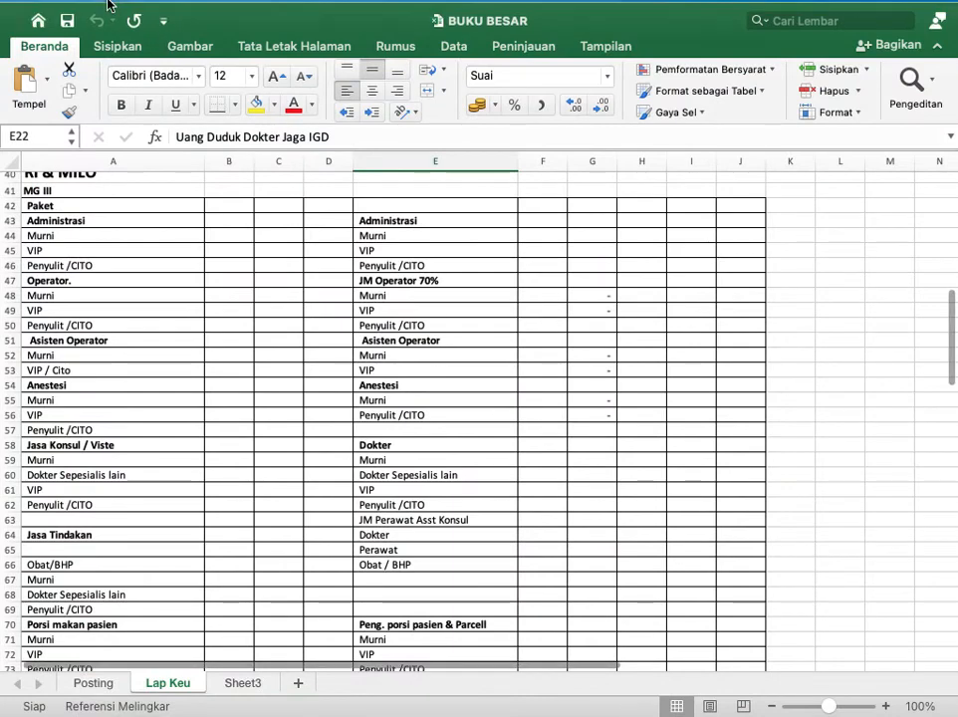
{"action": "left_click", "coordinate": [111, 10]}
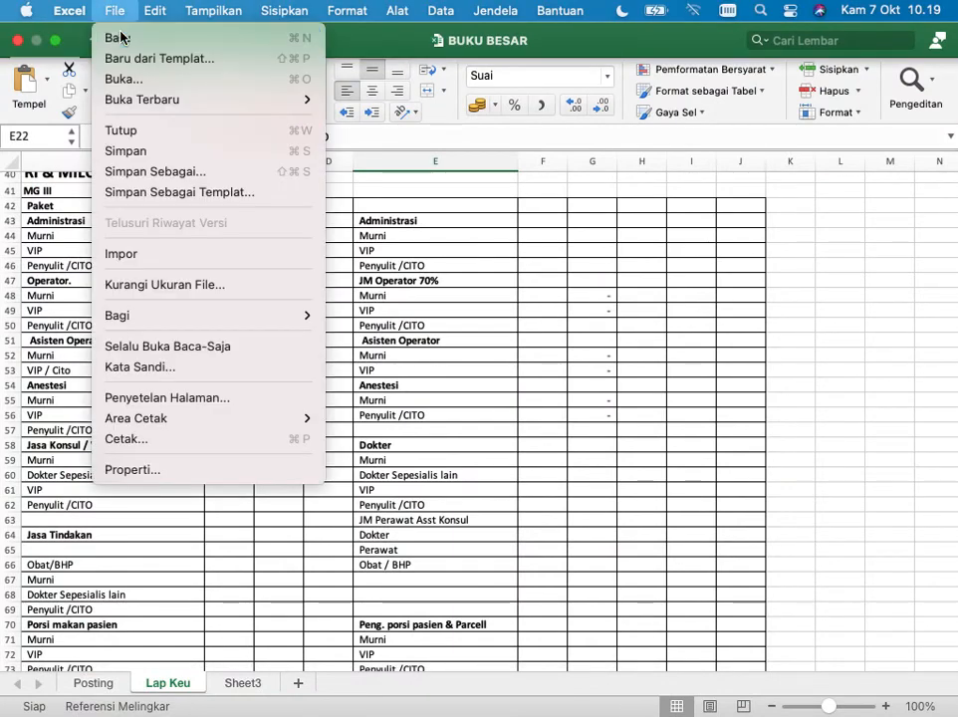
{"action": "left_click", "coordinate": [120, 36]}
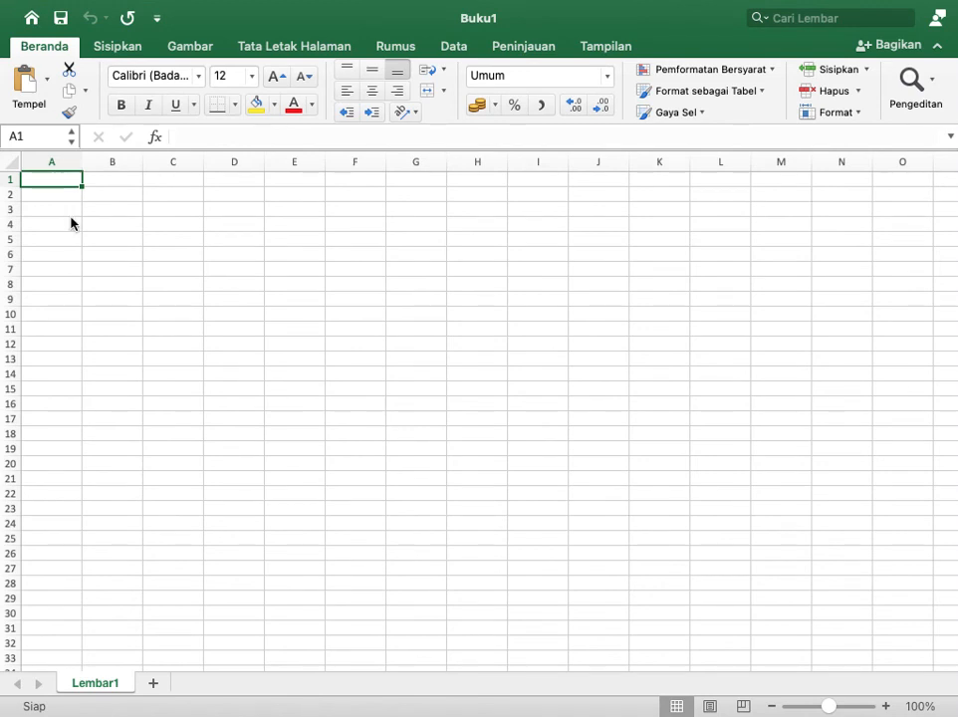
{"action": "key", "text": "super+v"}
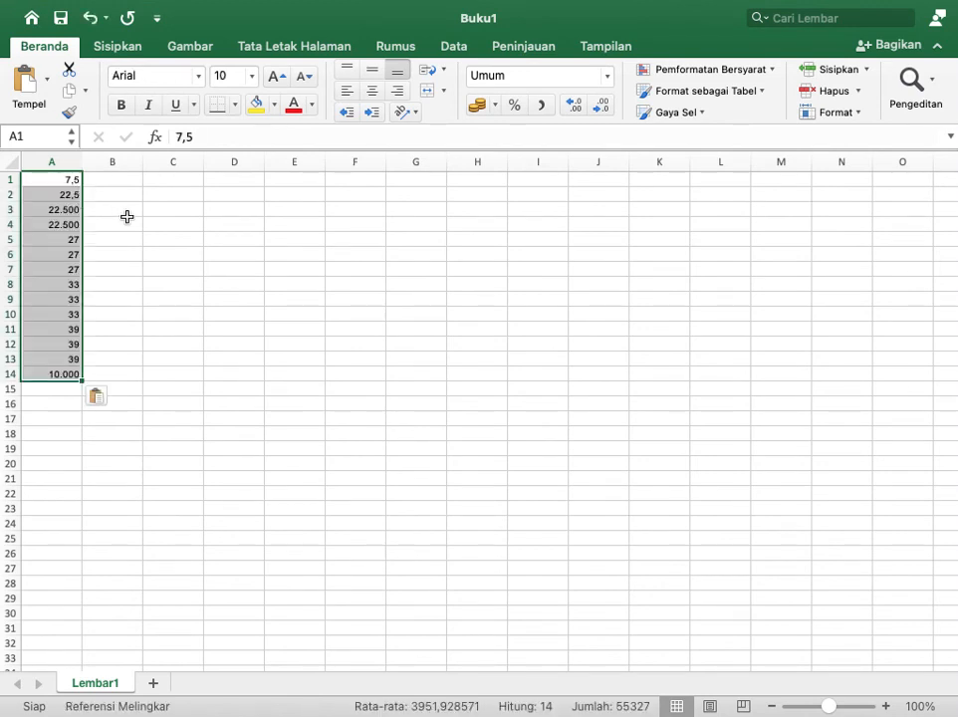
- Switch to SIMRS Khanza to copy the selected Jurnal Harian rows, return to Excel and replace the numbers pasted in column A with them
{"action": "key", "text": "ctrl+Up"}
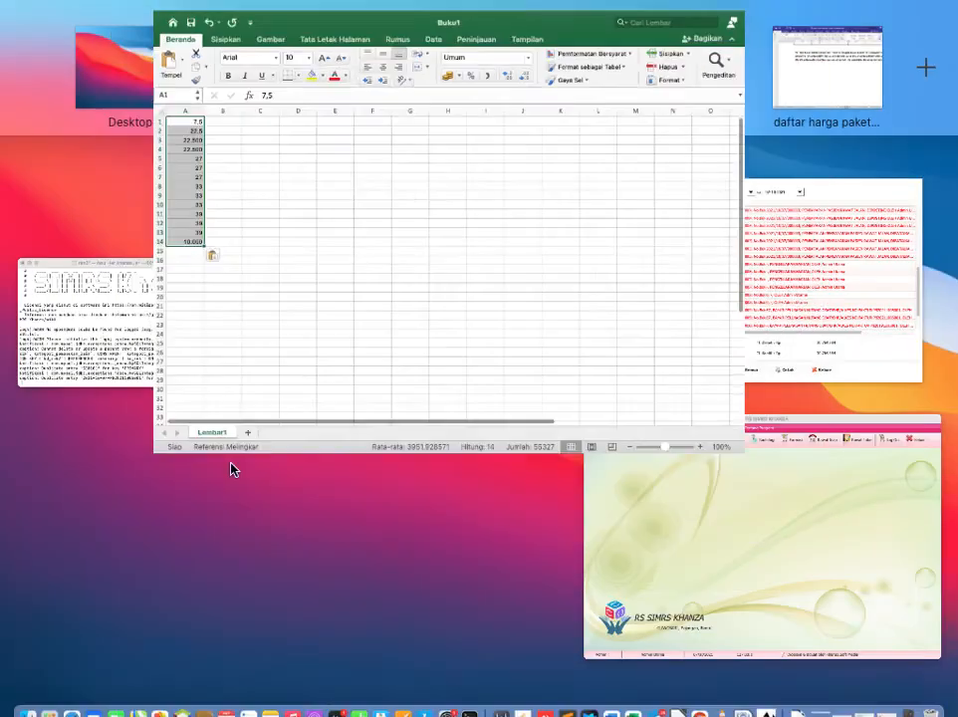
{"action": "left_click", "coordinate": [673, 348]}
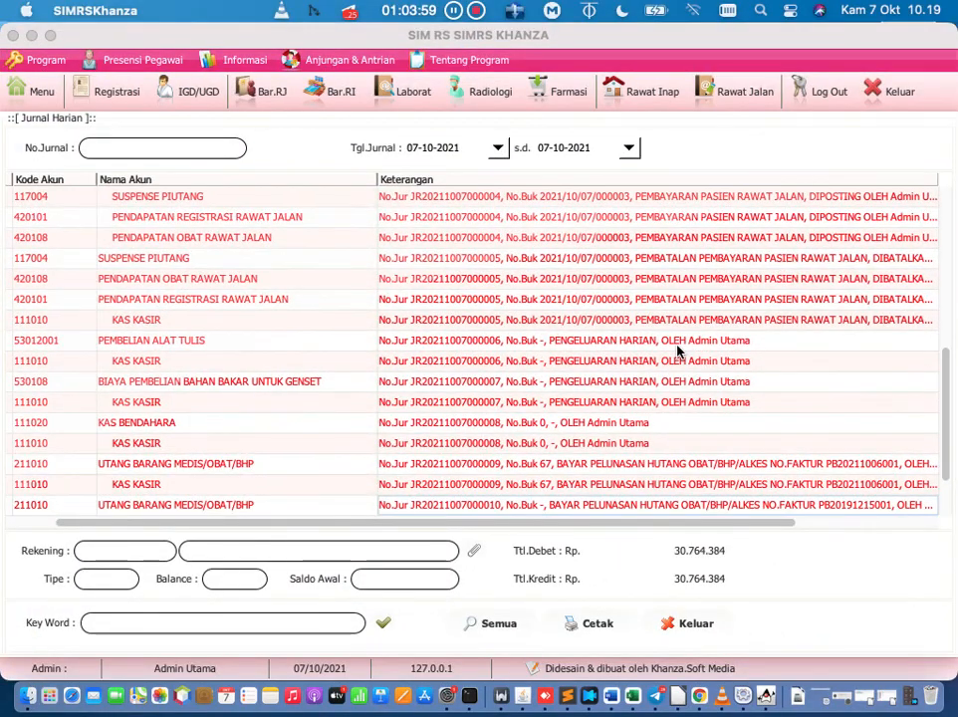
{"action": "key", "text": "ctrl+Up"}
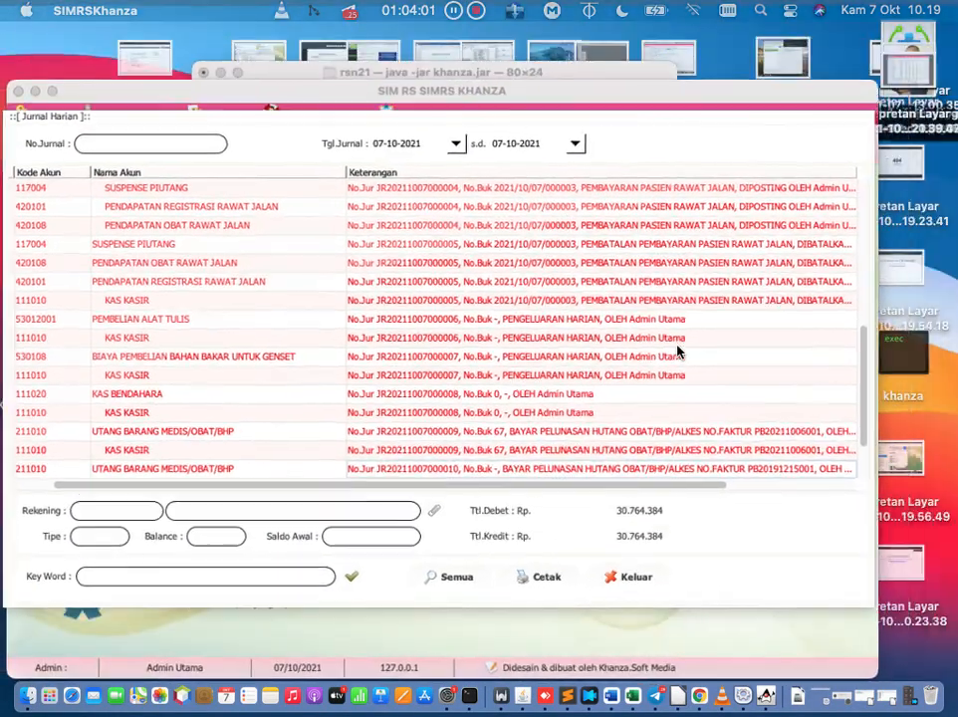
{"action": "key", "text": "ctrl+Up"}
{"action": "left_click", "coordinate": [638, 701]}
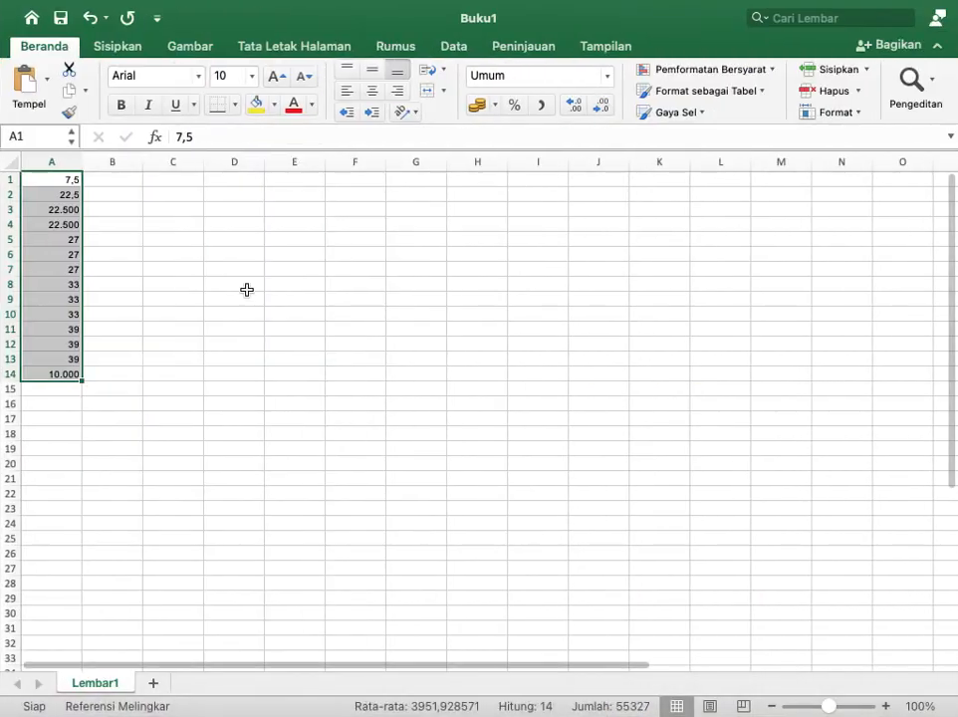
{"action": "key", "text": "Delete"}
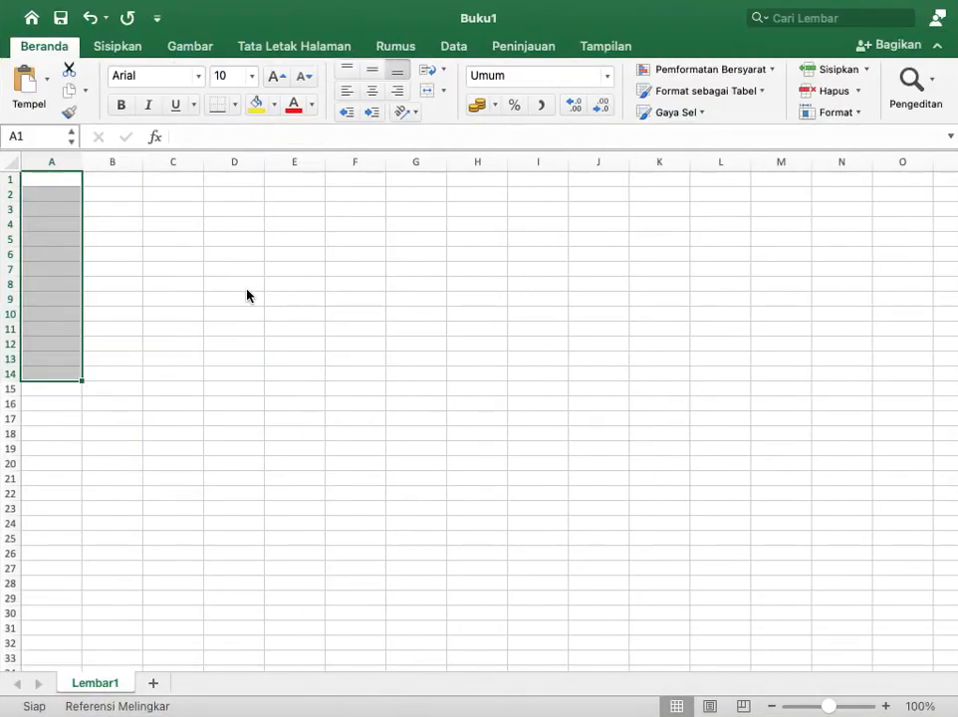
{"action": "key", "text": "super+v"}
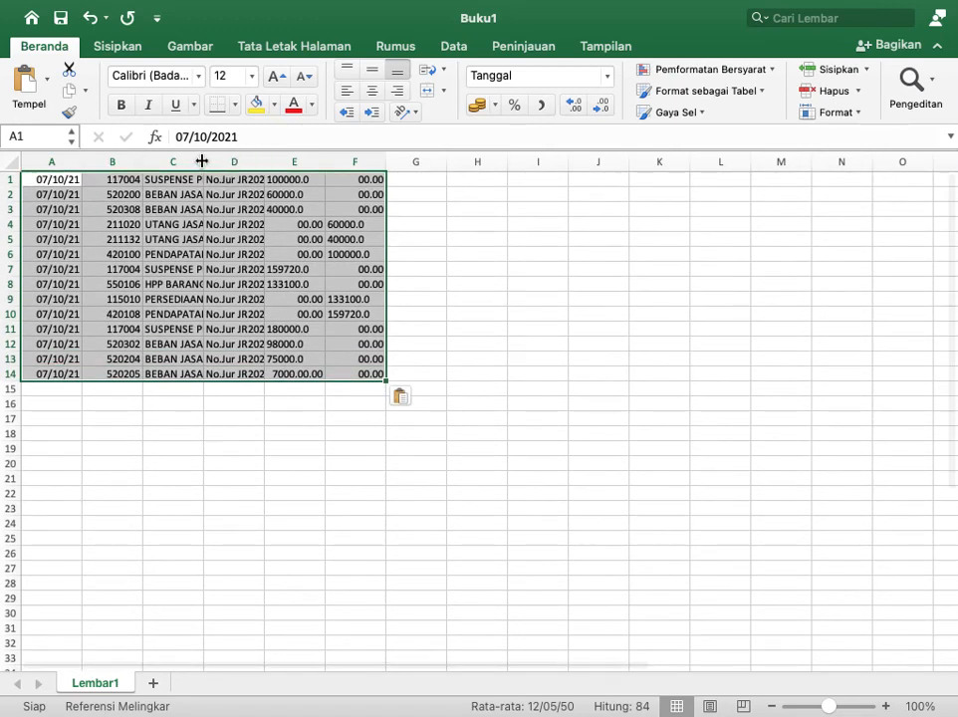
- Widen columns C through F of the pasted journal data and close Buku1 without saving
{"action": "left_click_drag", "start_coordinate": [200, 160], "coordinate": [292, 160]}
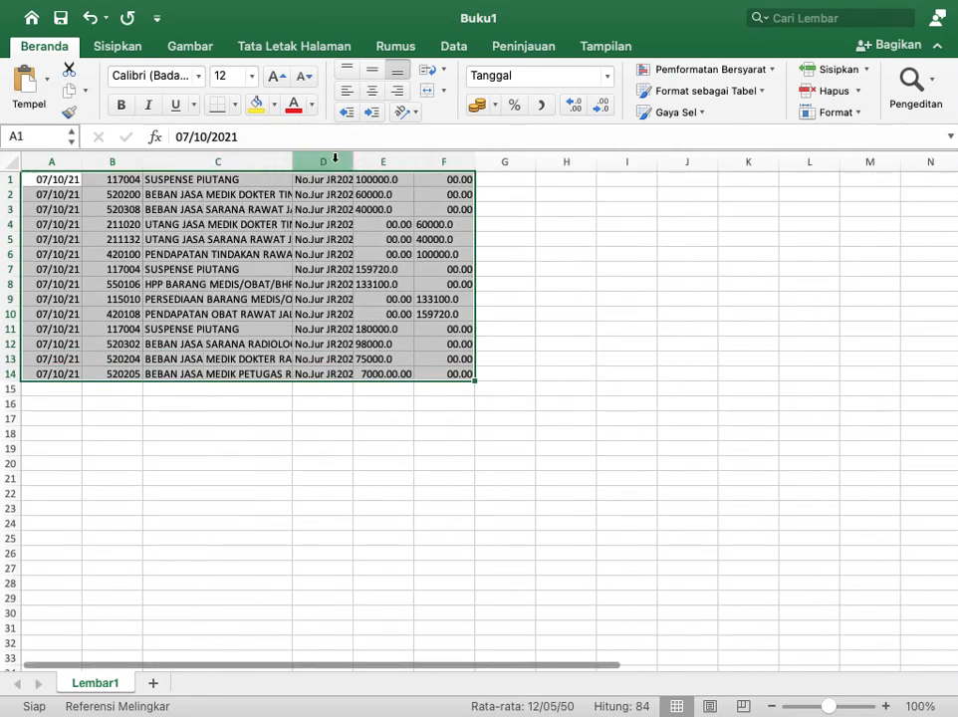
{"action": "left_click_drag", "start_coordinate": [353, 161], "coordinate": [508, 183]}
{"action": "left_click_drag", "start_coordinate": [566, 159], "coordinate": [592, 160]}
{"action": "left_click_drag", "start_coordinate": [655, 162], "coordinate": [693, 177]}
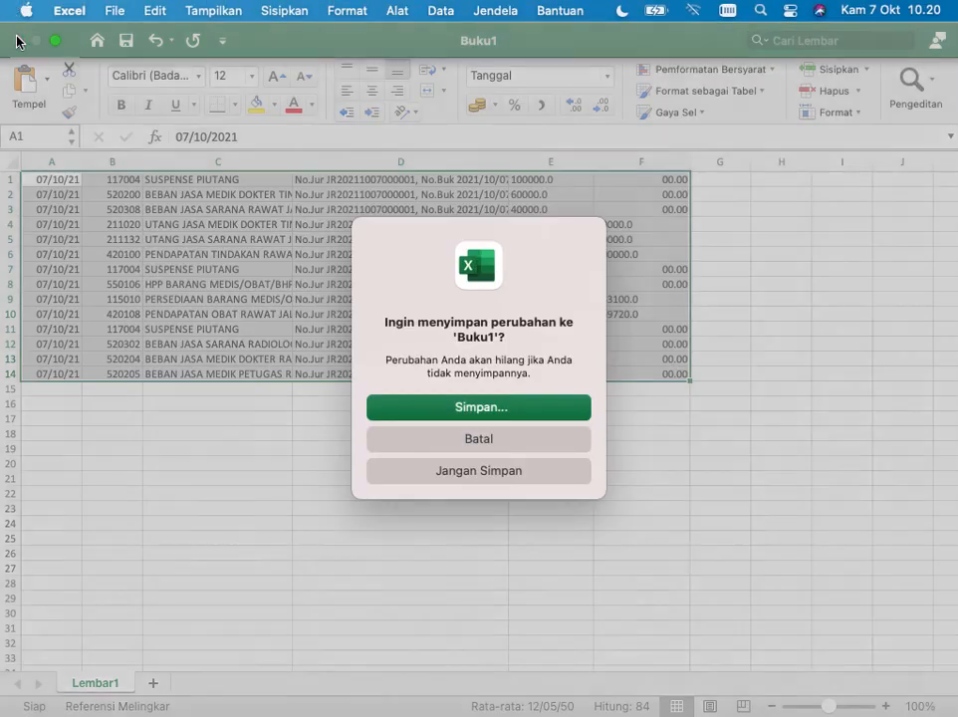
{"action": "left_click", "coordinate": [15, 36]}
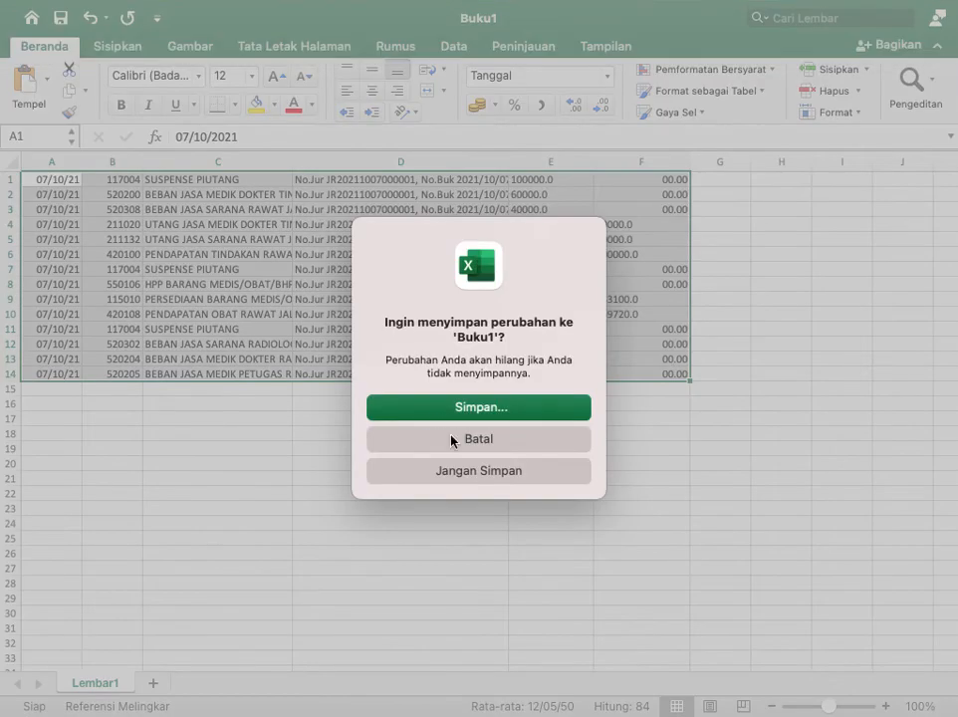
{"action": "left_click", "coordinate": [456, 471]}
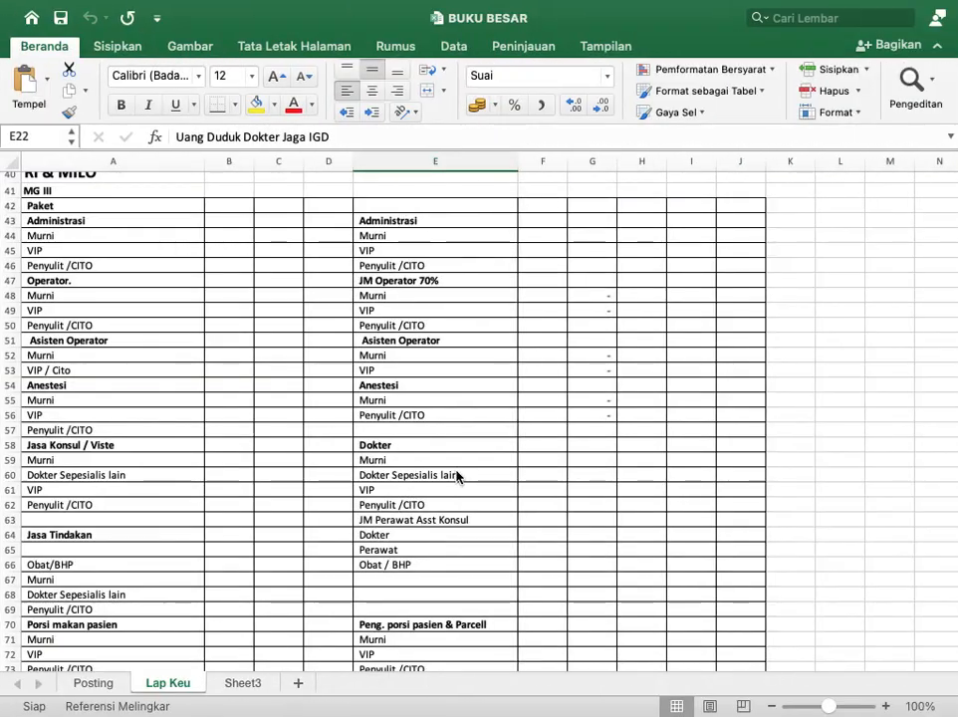
- Switch to Finder, open jurnal.xls from the home folder and show the workbook in full screen
{"action": "key", "text": "ctrl+Up"}
{"action": "left_click", "coordinate": [29, 699]}
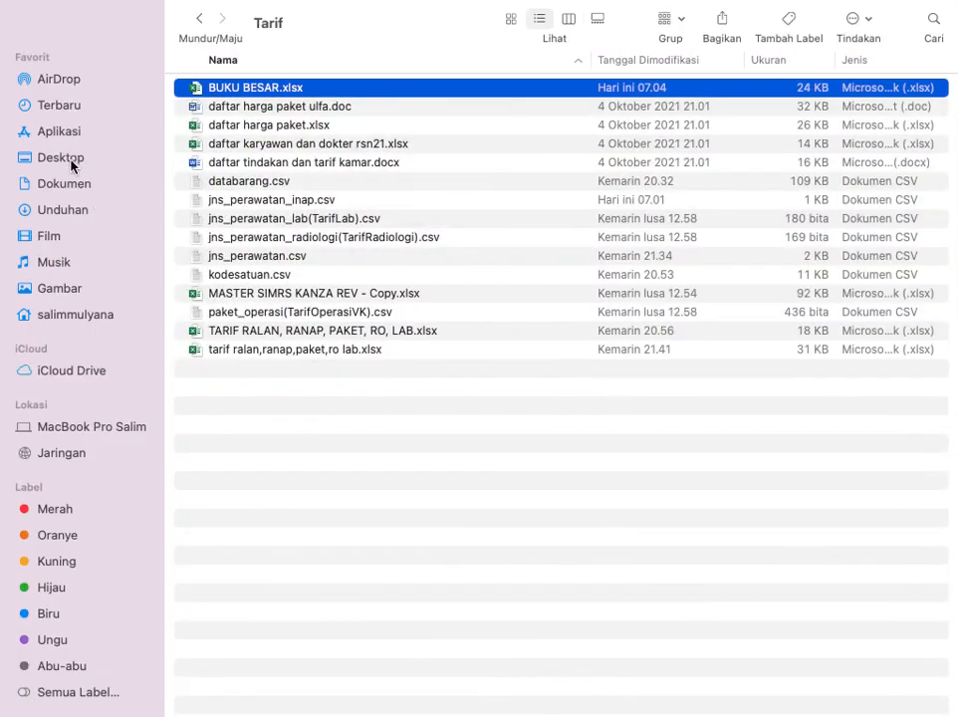
{"action": "left_click", "coordinate": [72, 317]}
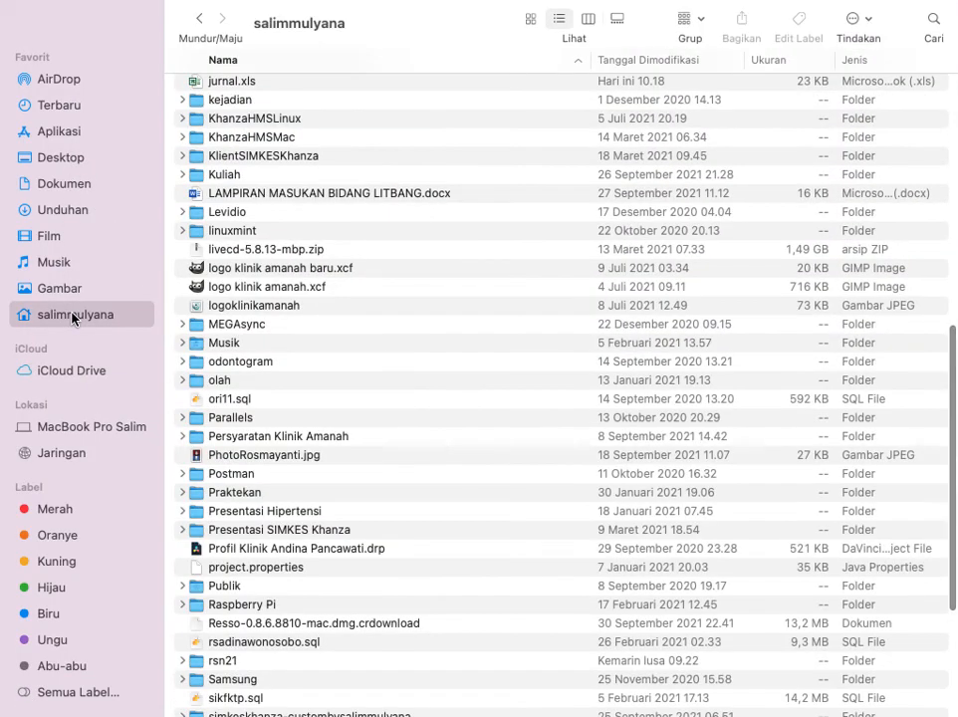
{"action": "left_click", "coordinate": [243, 84]}
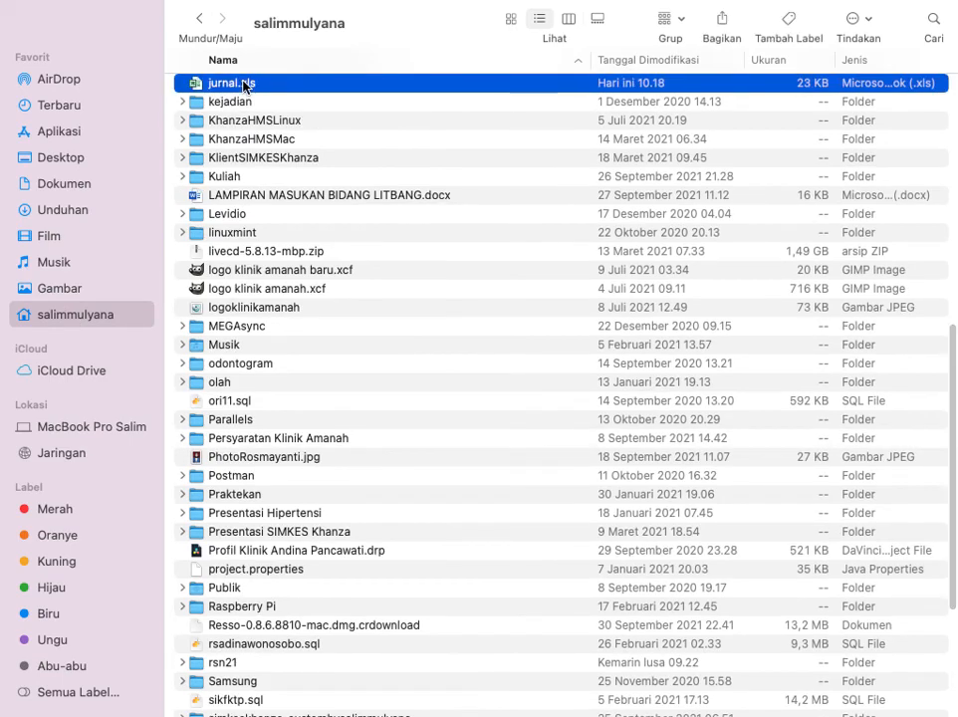
{"action": "double_click", "coordinate": [243, 83]}
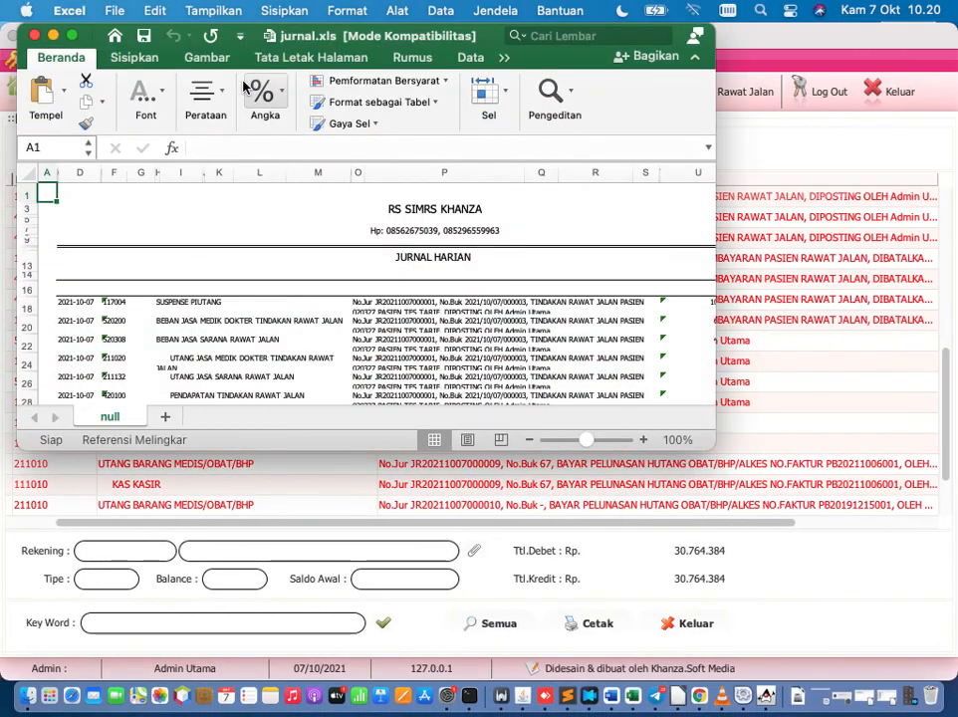
{"action": "left_click", "coordinate": [72, 37]}
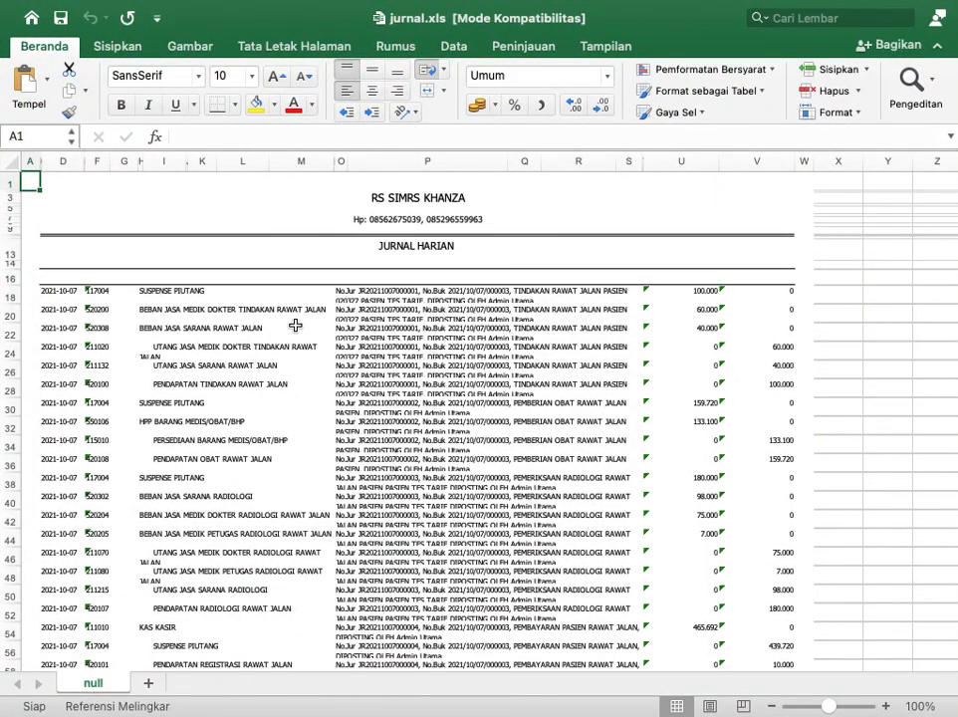
- Examine the account names, journal descriptions and amounts in jurnal.xls down to the Total row, and close the workbook
{"action": "left_click", "coordinate": [247, 293]}
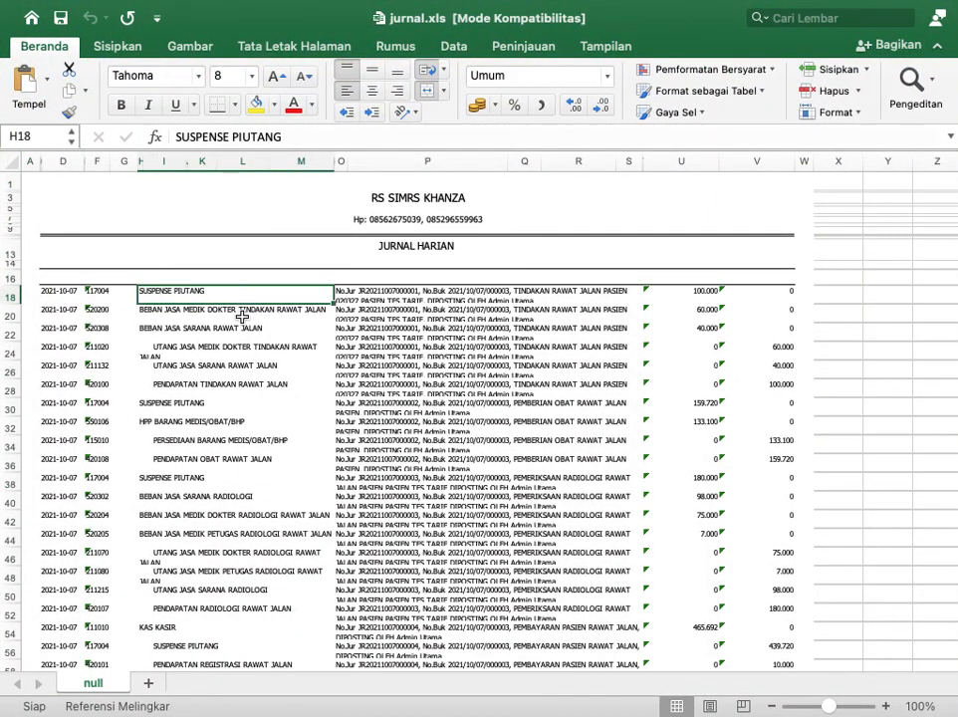
{"action": "left_click", "coordinate": [242, 315]}
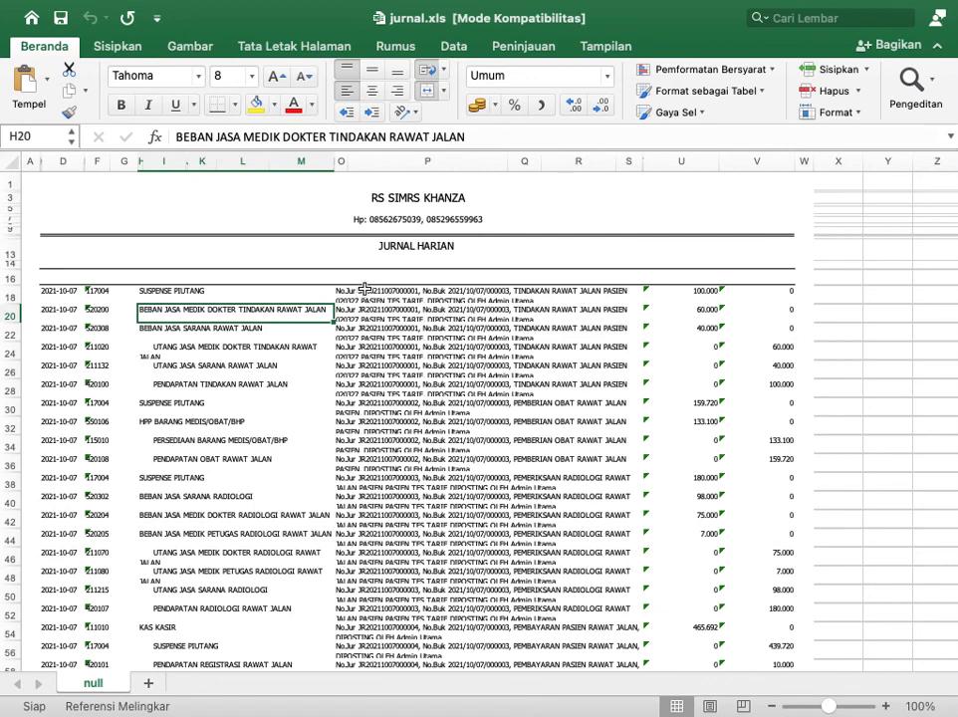
{"action": "left_click", "coordinate": [885, 706]}
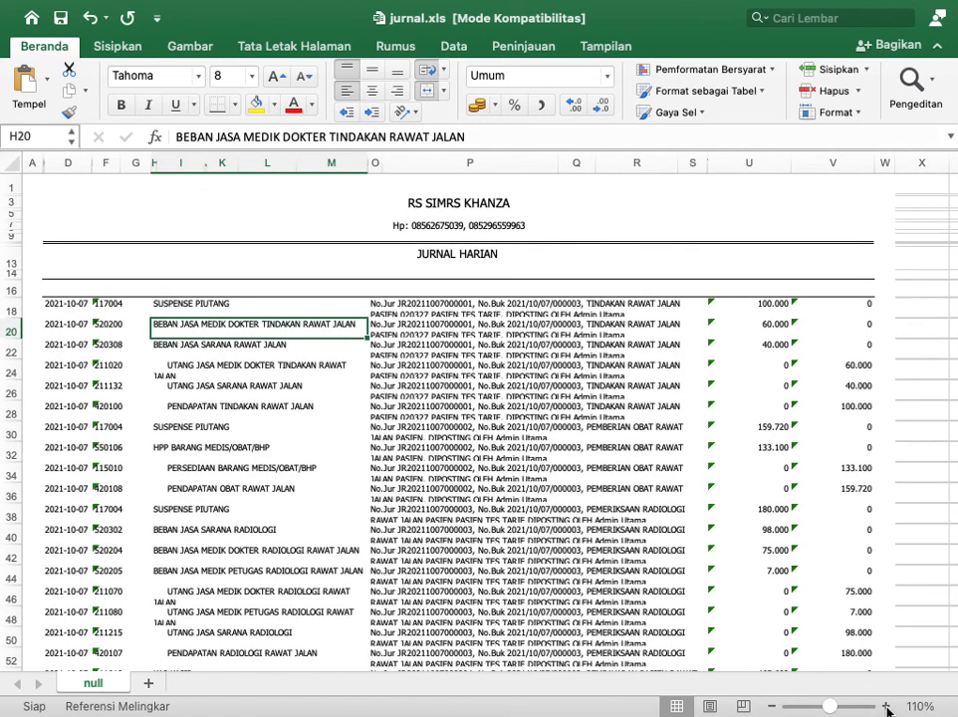
{"action": "left_click", "coordinate": [257, 306]}
{"action": "left_click", "coordinate": [256, 325]}
{"action": "left_click", "coordinate": [398, 301]}
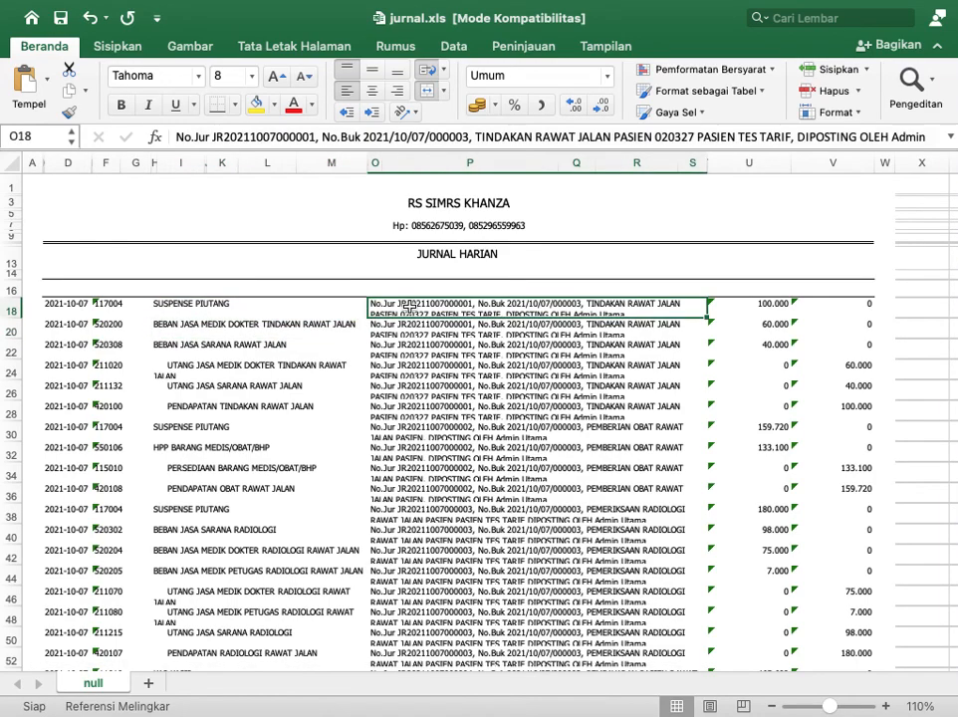
{"action": "left_click", "coordinate": [434, 405]}
{"action": "scroll", "coordinate": [434, 402], "scroll_direction": "down", "scroll_amount": 15}
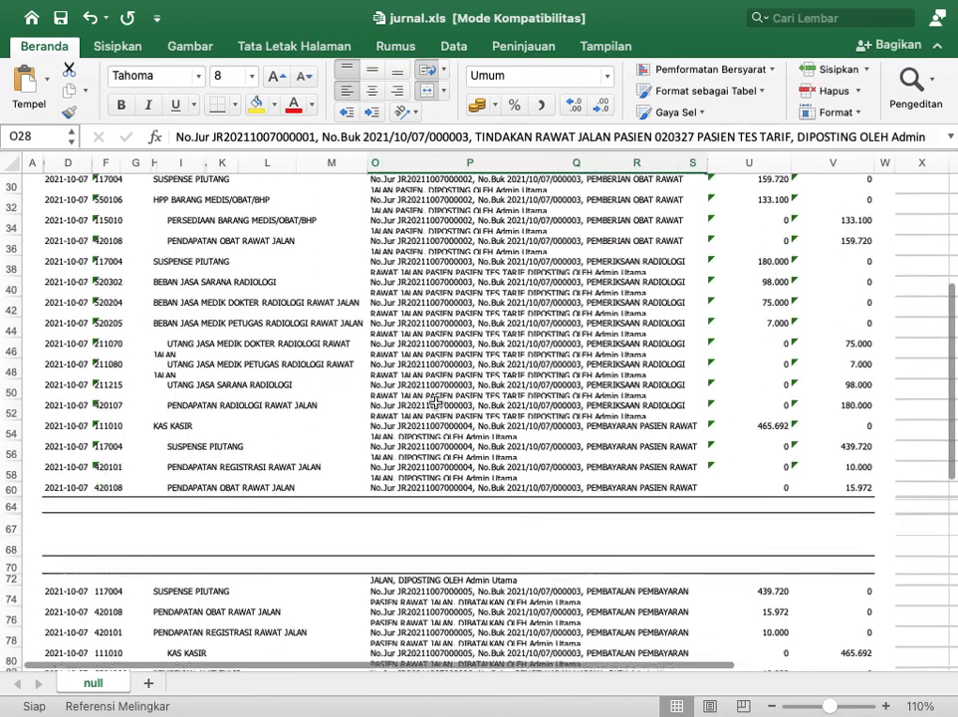
{"action": "scroll", "coordinate": [435, 403], "scroll_direction": "up", "scroll_amount": 10}
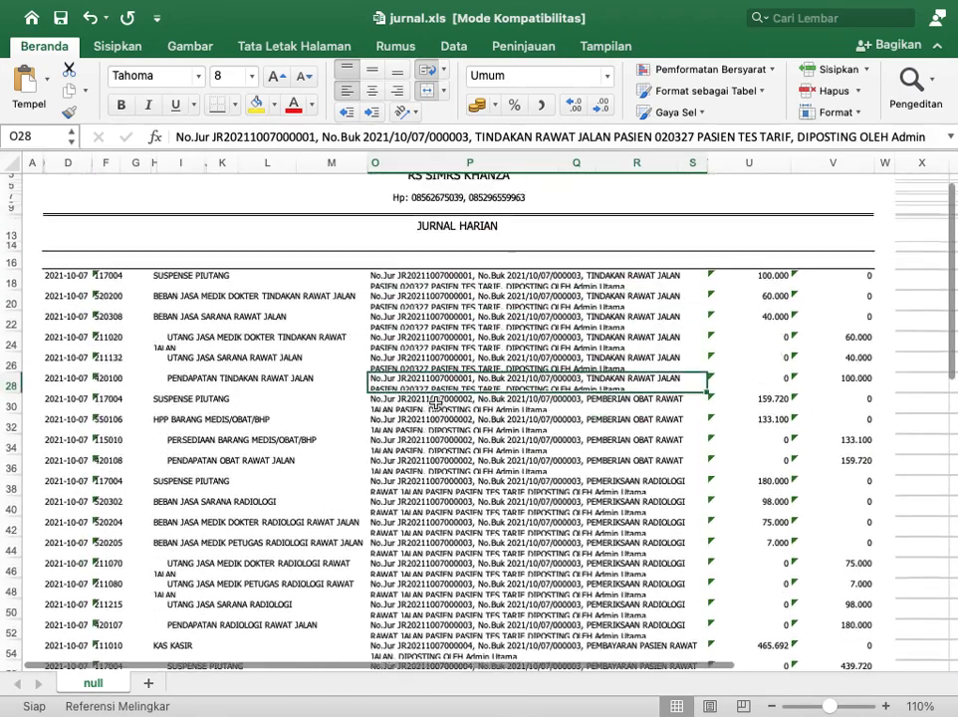
{"action": "scroll", "coordinate": [435, 403], "scroll_direction": "down", "scroll_amount": 11}
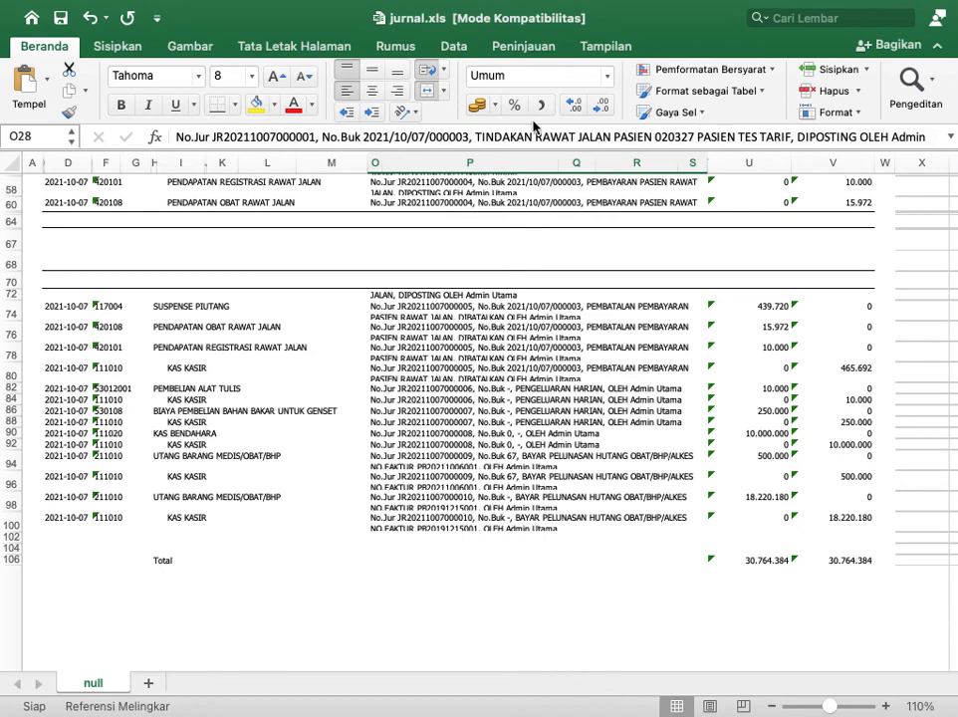
{"action": "mouse_move", "coordinate": [34, 4]}
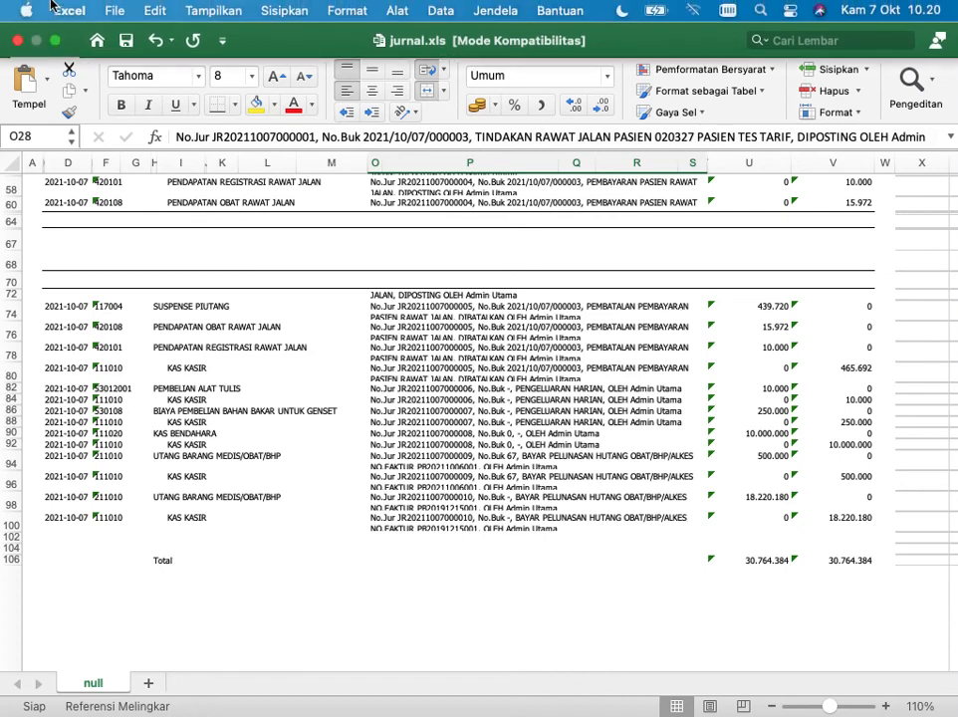
{"action": "left_click", "coordinate": [15, 41]}
- Switch back to SIMRS Khanza, search the main menu for "kunjungan ralan" and open Kunjungan Ralan
{"action": "key", "text": "ctrl+Up"}
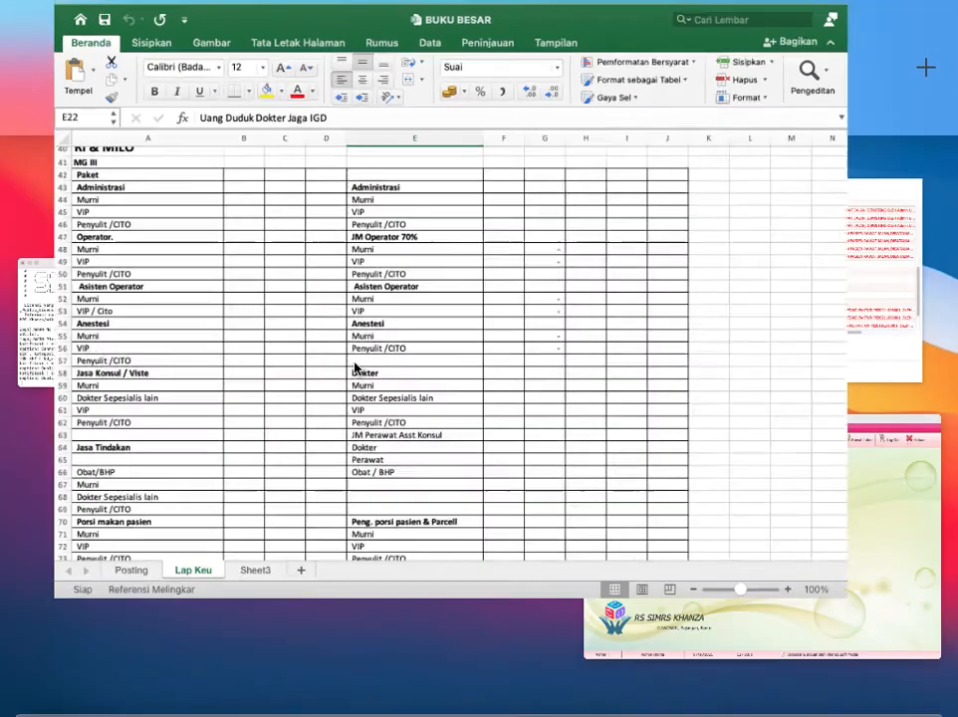
{"action": "left_click", "coordinate": [739, 560]}
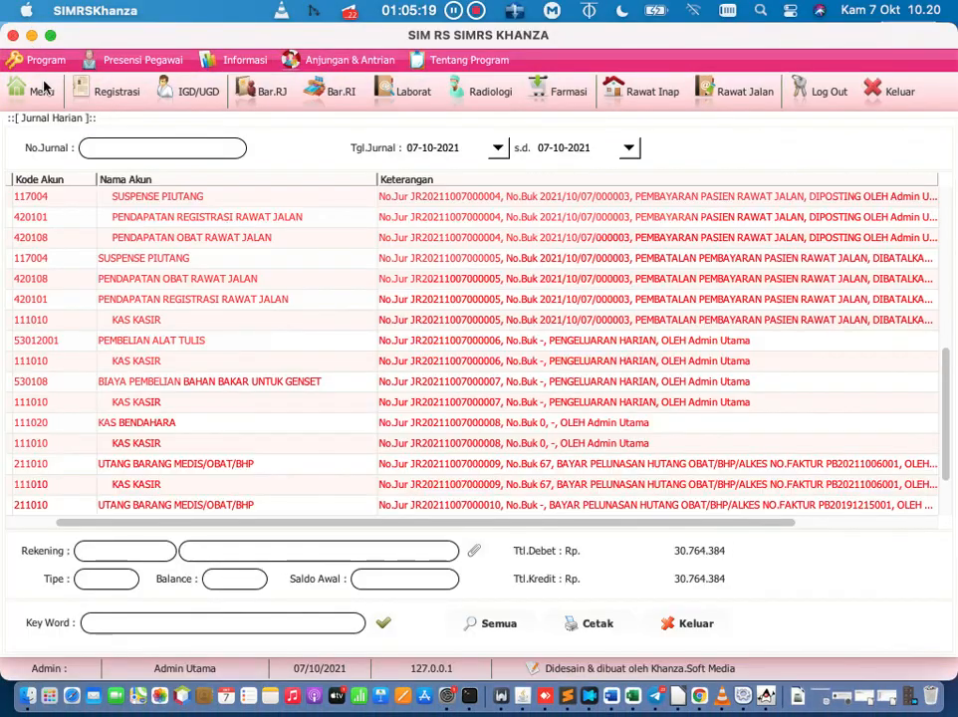
{"action": "left_click", "coordinate": [39, 91]}
{"action": "left_click_drag", "start_coordinate": [282, 158], "coordinate": [145, 111]}
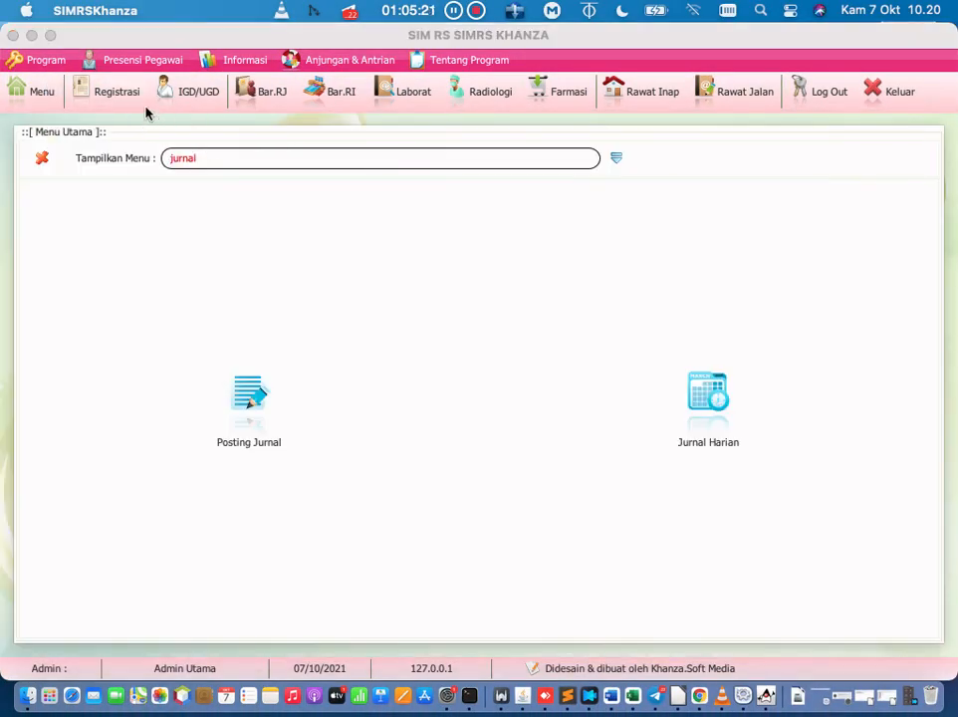
{"action": "type", "text": "kunjungan ralan"}
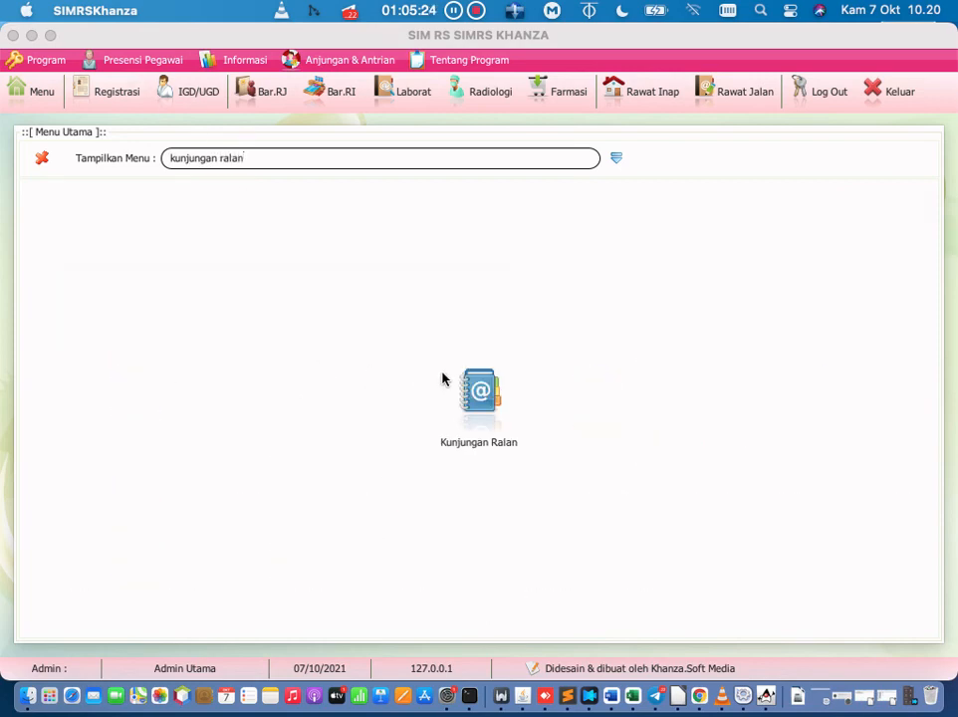
{"action": "left_click", "coordinate": [494, 399]}
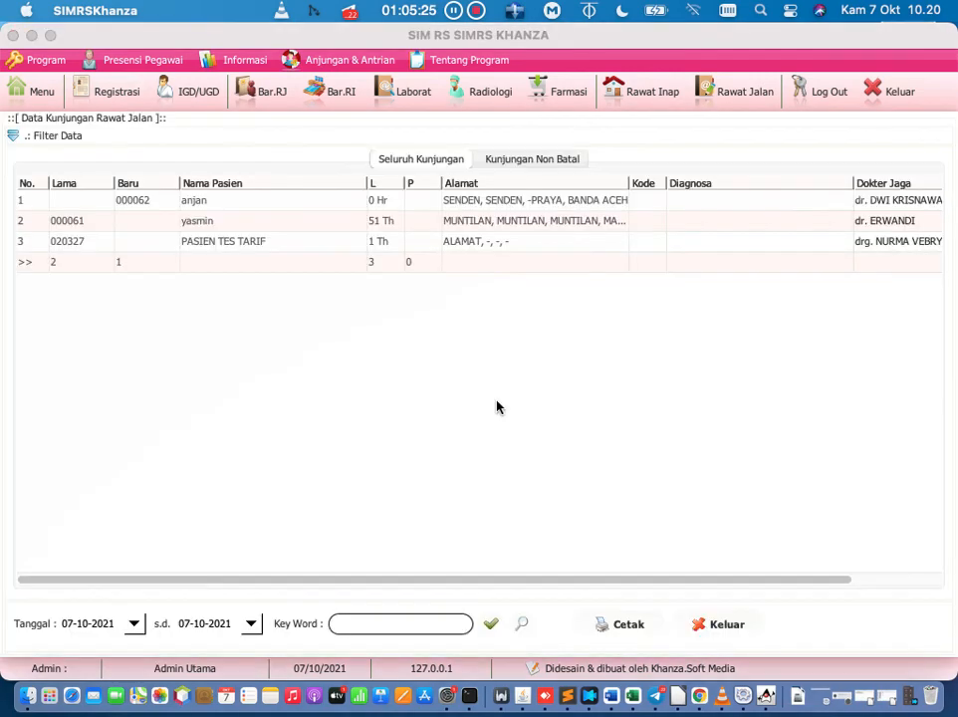
- Select all outpatient visit rows, check the columns through Dokter Jaga and open the print report in full screen
{"action": "left_click_drag", "start_coordinate": [55, 200], "coordinate": [754, 282]}
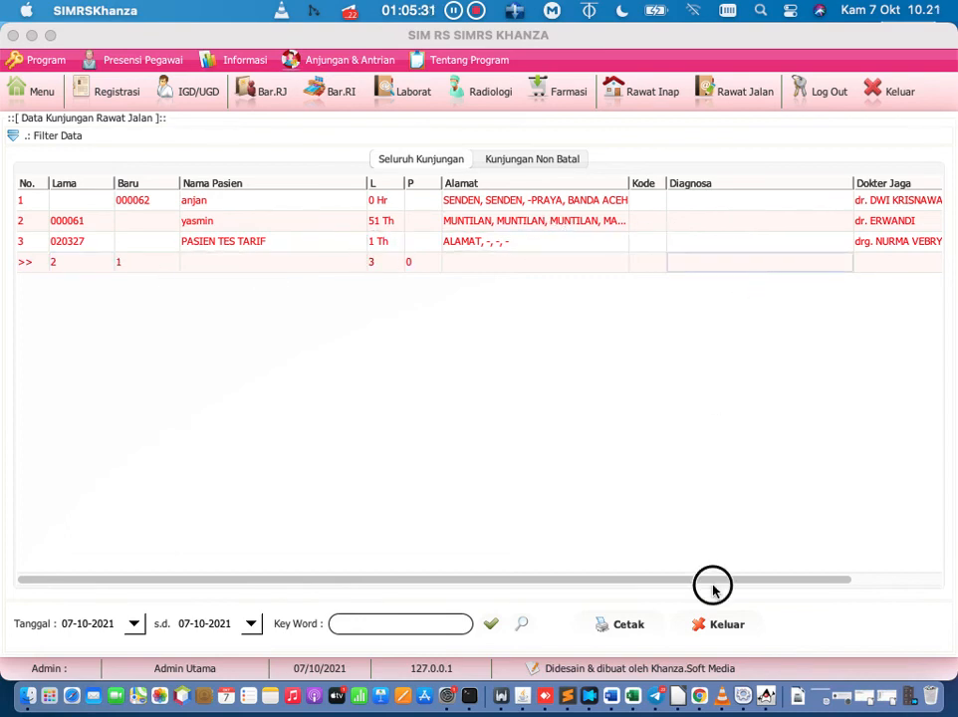
{"action": "left_click_drag", "start_coordinate": [712, 586], "coordinate": [799, 588]}
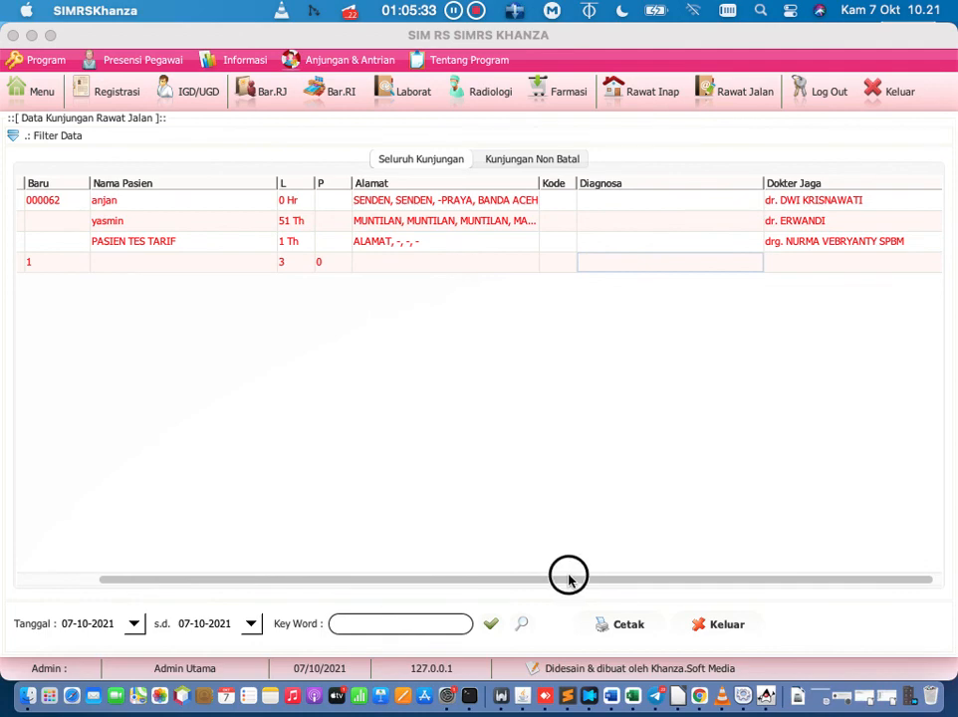
{"action": "left_click_drag", "start_coordinate": [569, 579], "coordinate": [419, 573]}
{"action": "left_click", "coordinate": [629, 625]}
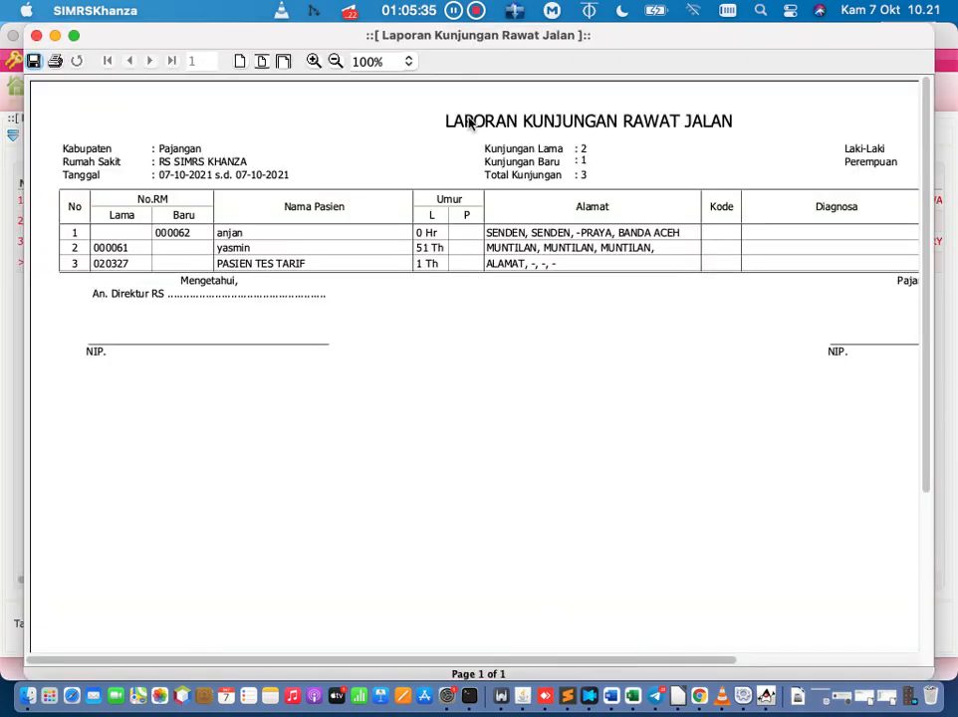
{"action": "left_click", "coordinate": [73, 36]}
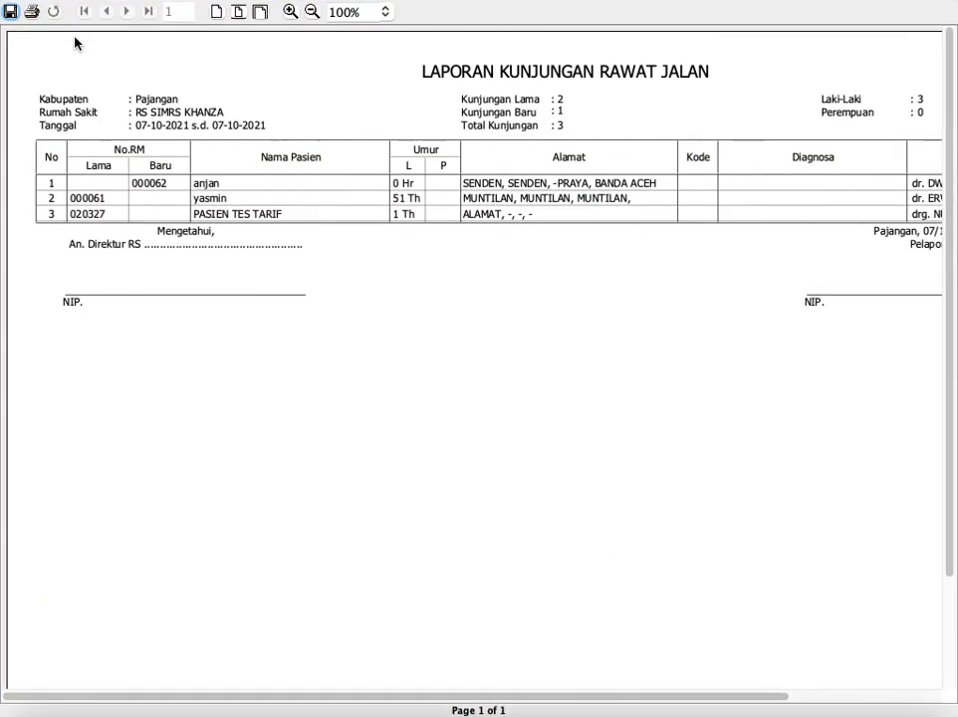
- Review the Laporan Kunjungan Rawat Jalan report across its full width and close the preview
{"action": "scroll", "coordinate": [731, 259], "scroll_direction": "right", "scroll_amount": 5}
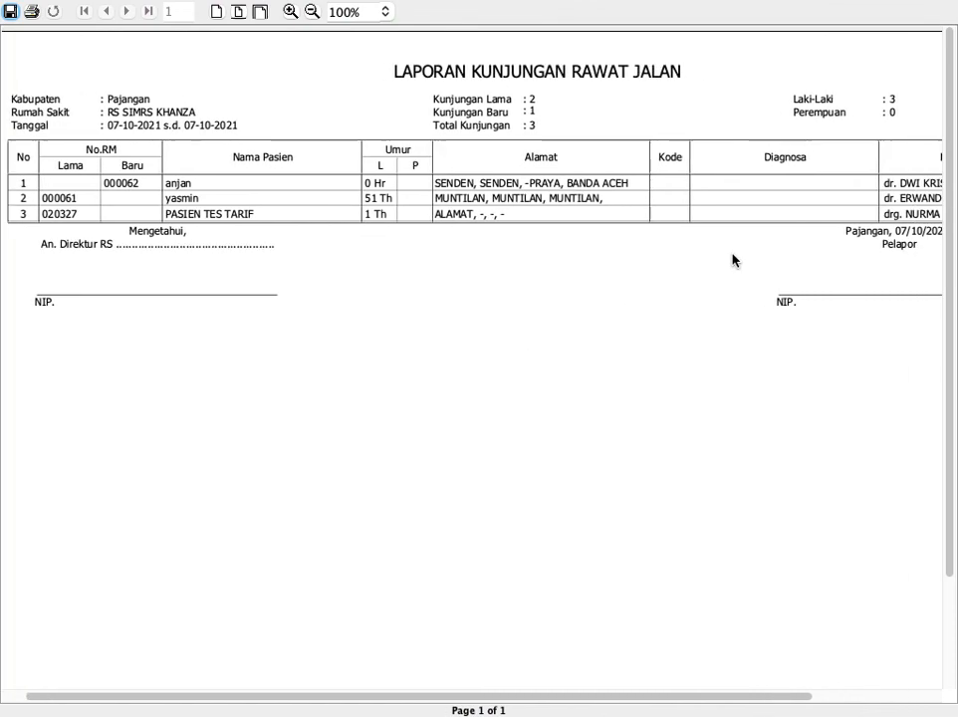
{"action": "scroll", "coordinate": [731, 259], "scroll_direction": "left", "scroll_amount": 3}
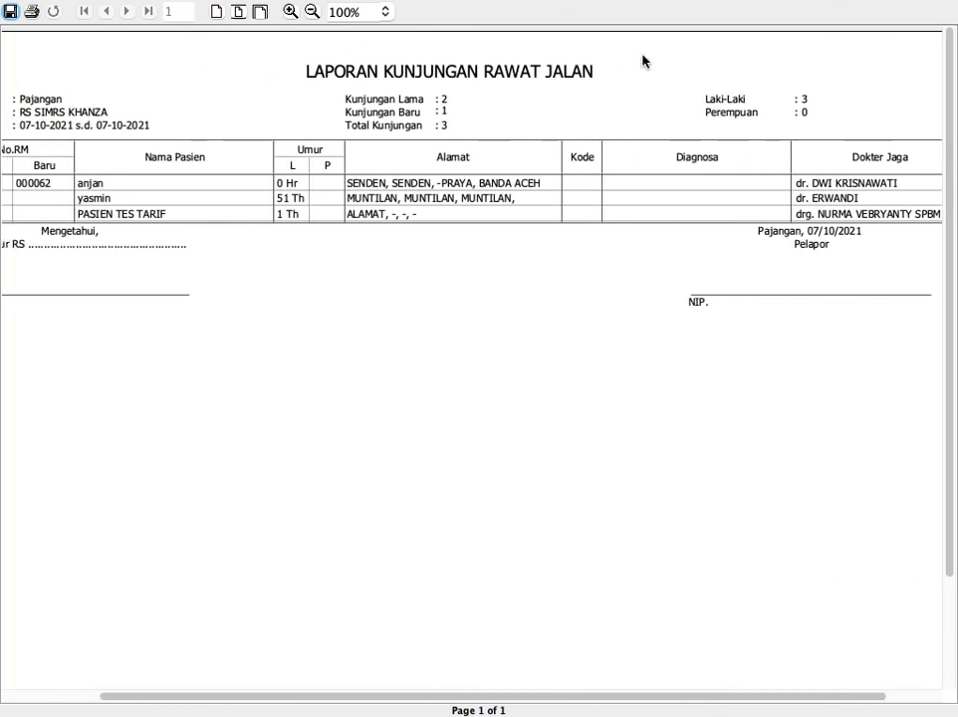
{"action": "scroll", "coordinate": [426, 218], "scroll_direction": "left", "scroll_amount": 3}
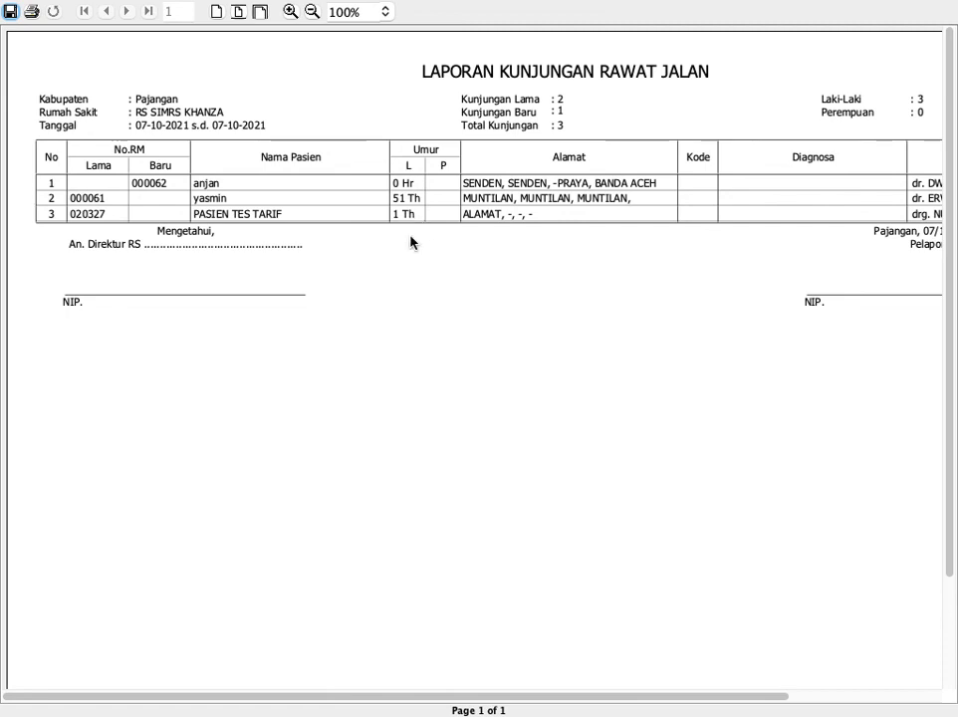
{"action": "mouse_move", "coordinate": [175, 5]}
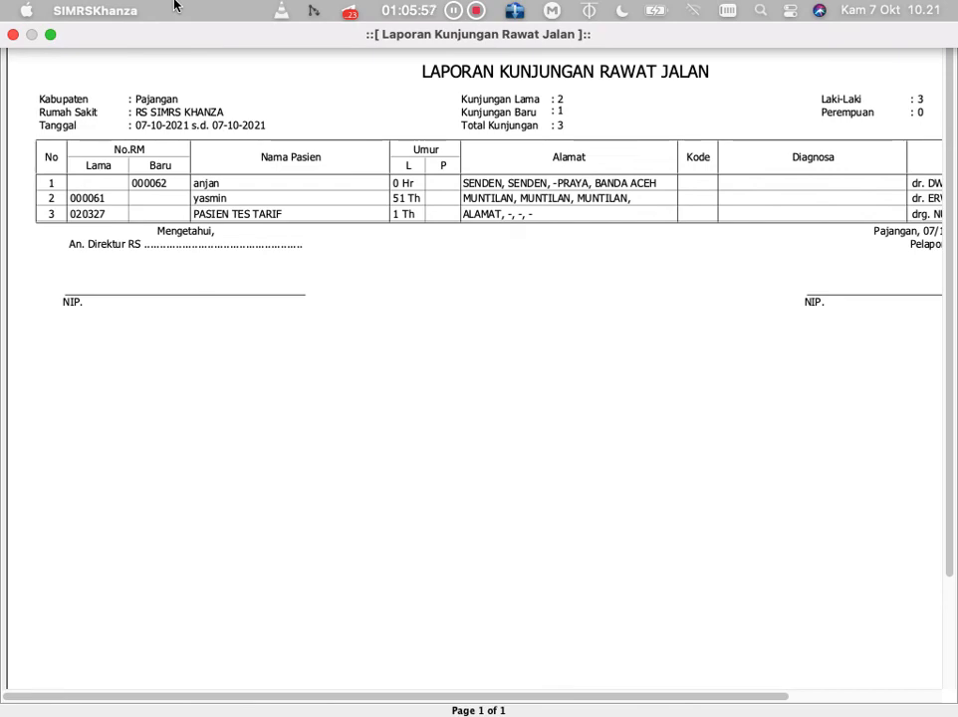
{"action": "left_click", "coordinate": [12, 35]}
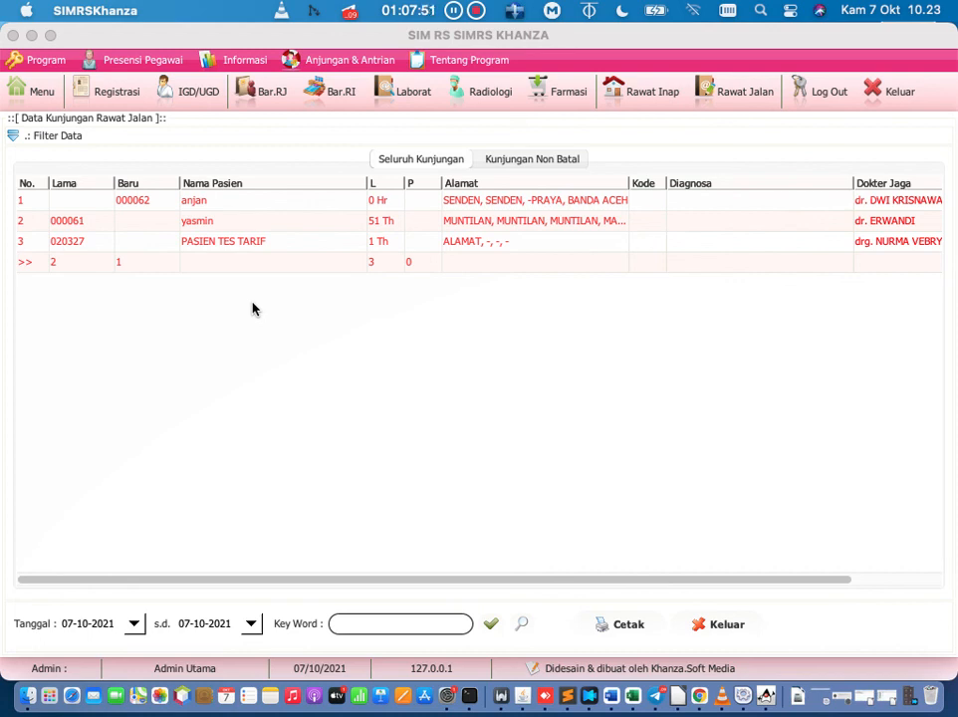
{"action": "left_click", "coordinate": [477, 12]}
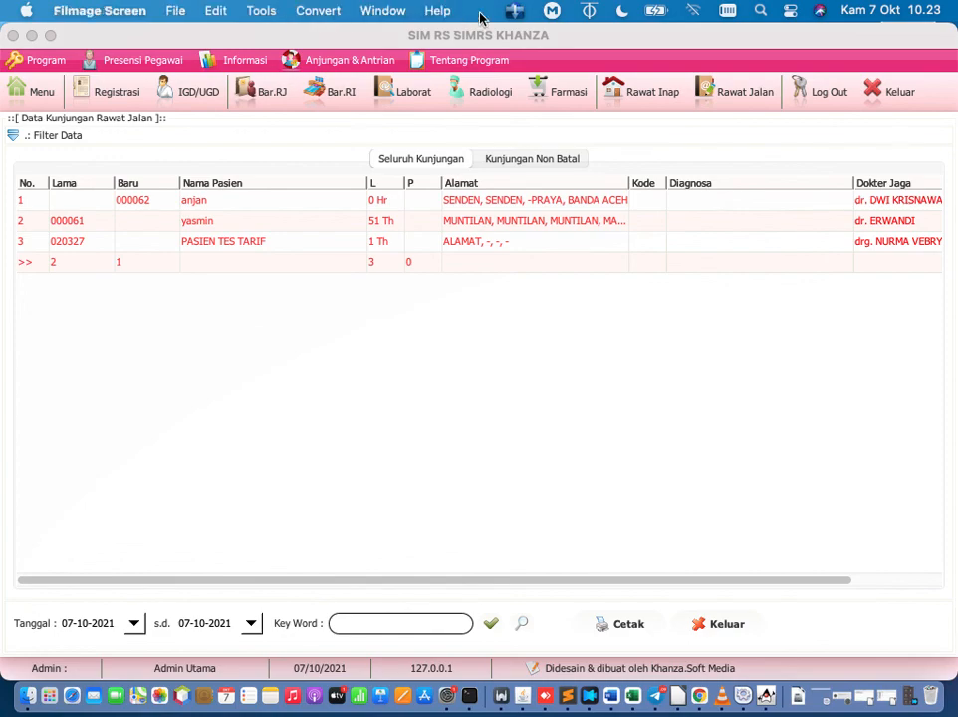